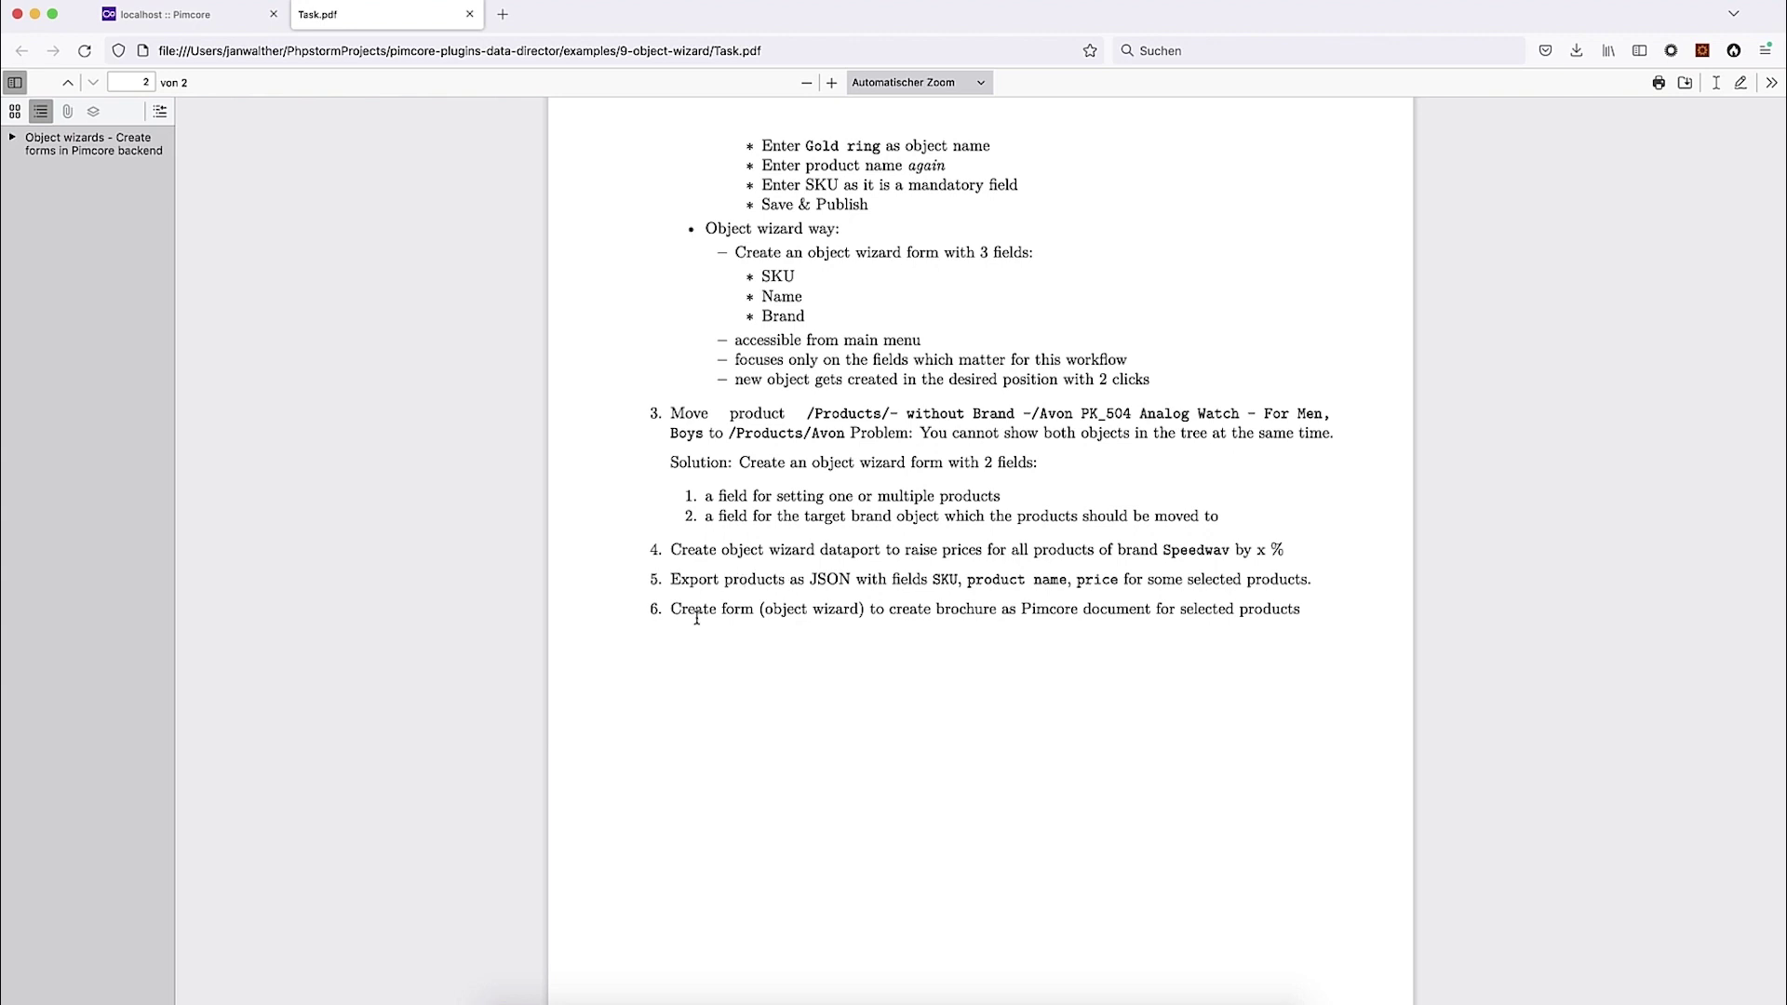
Step: Review the topics in Task.pdf, from the brochure form task back up to the prerequisites
drag(675, 609, 1259, 611)
click(1266, 611)
scroll(1040, 716, up, 10)
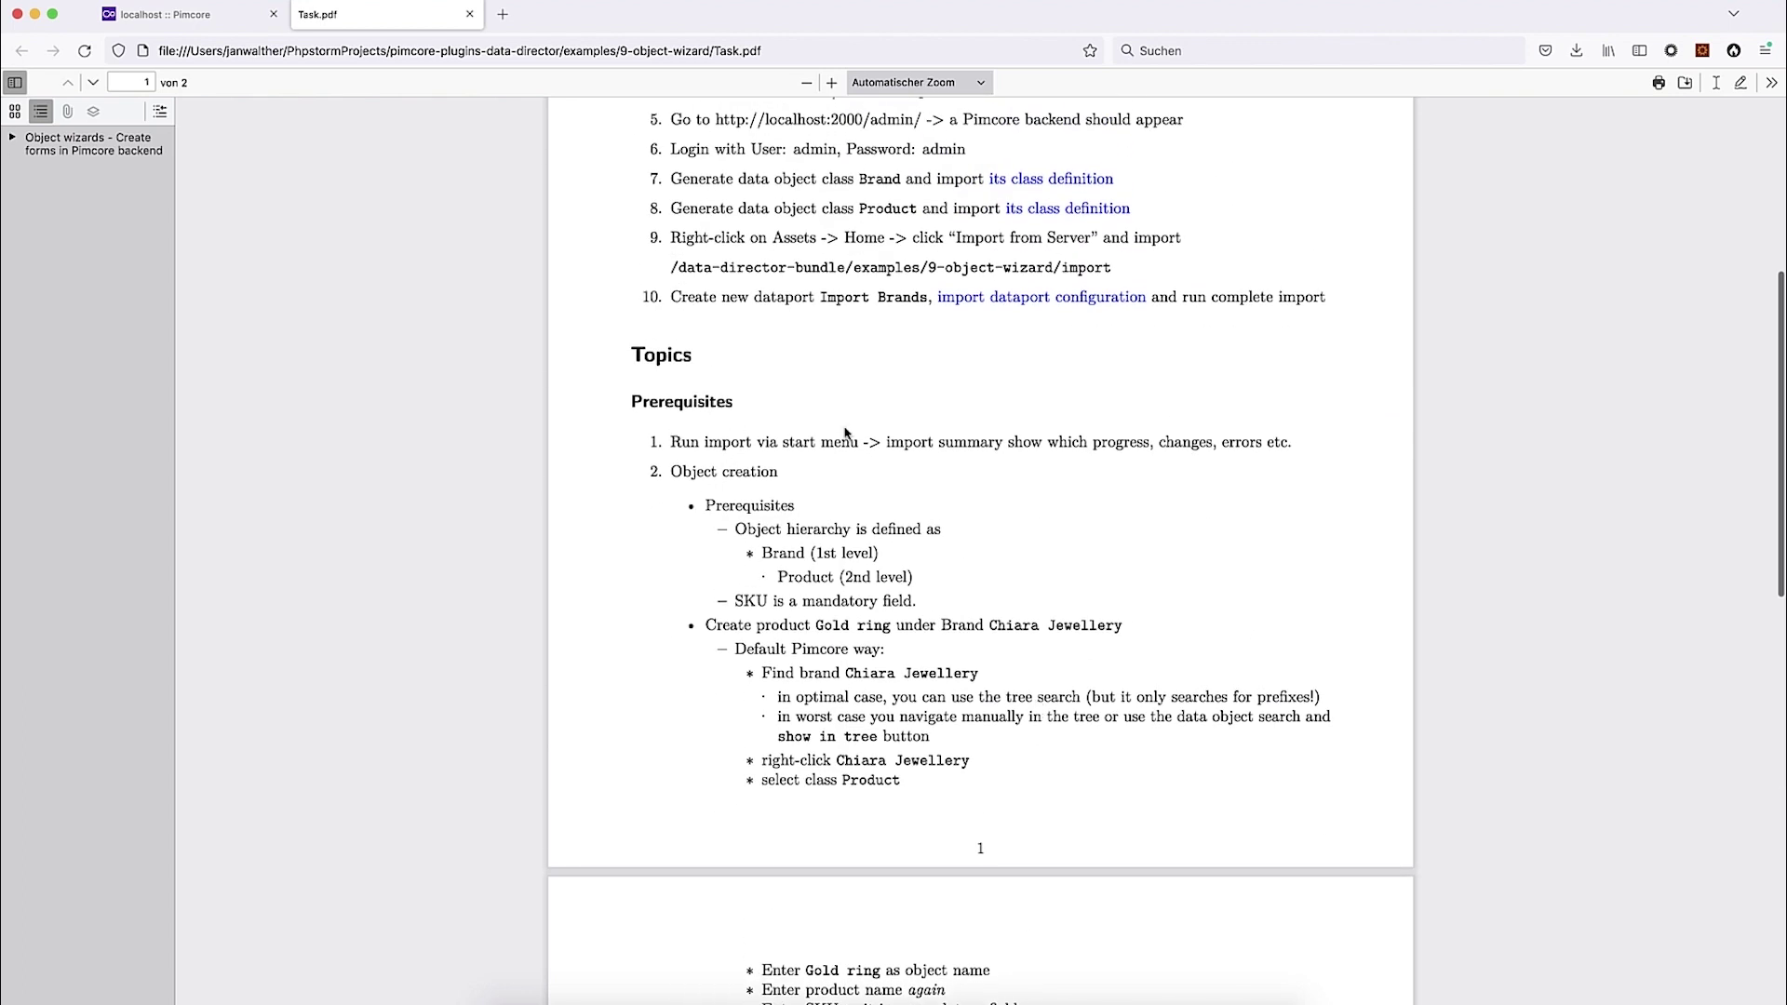
Step: Switch to the Pimcore backend, view the Brand and Product class definitions, and expand the Products folder in the data object tree
click(177, 11)
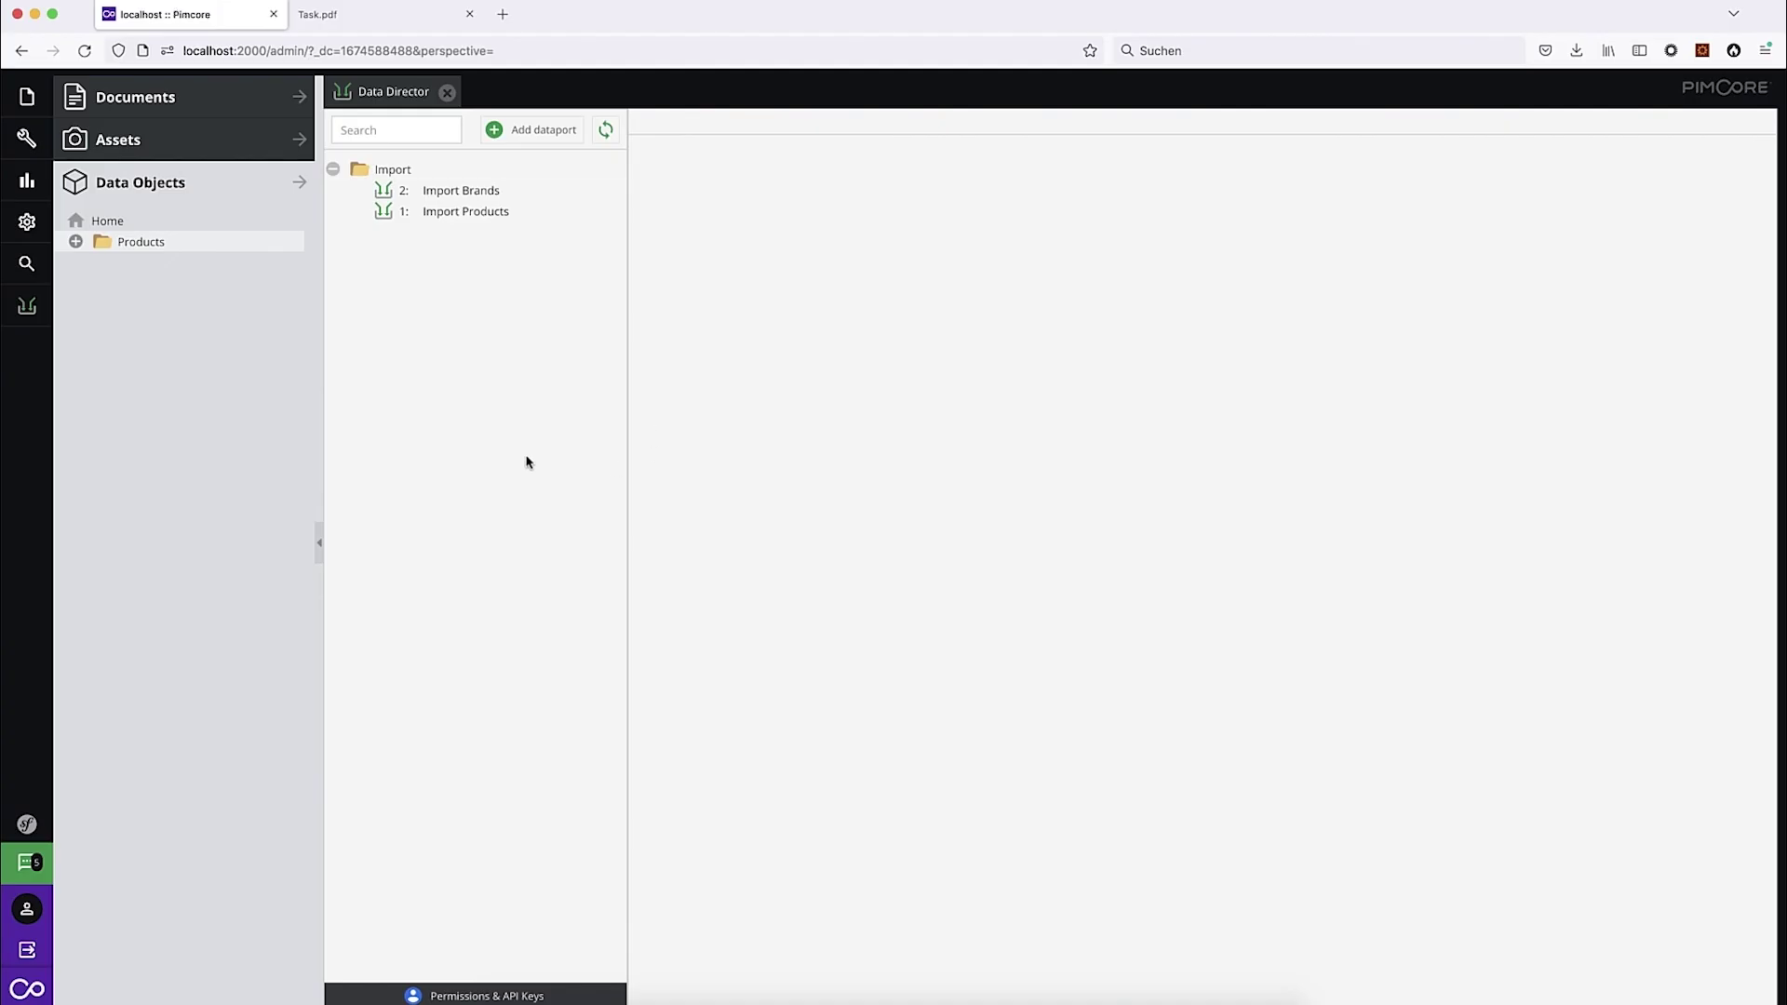
click(26, 221)
mouse_move(219, 482)
click(405, 485)
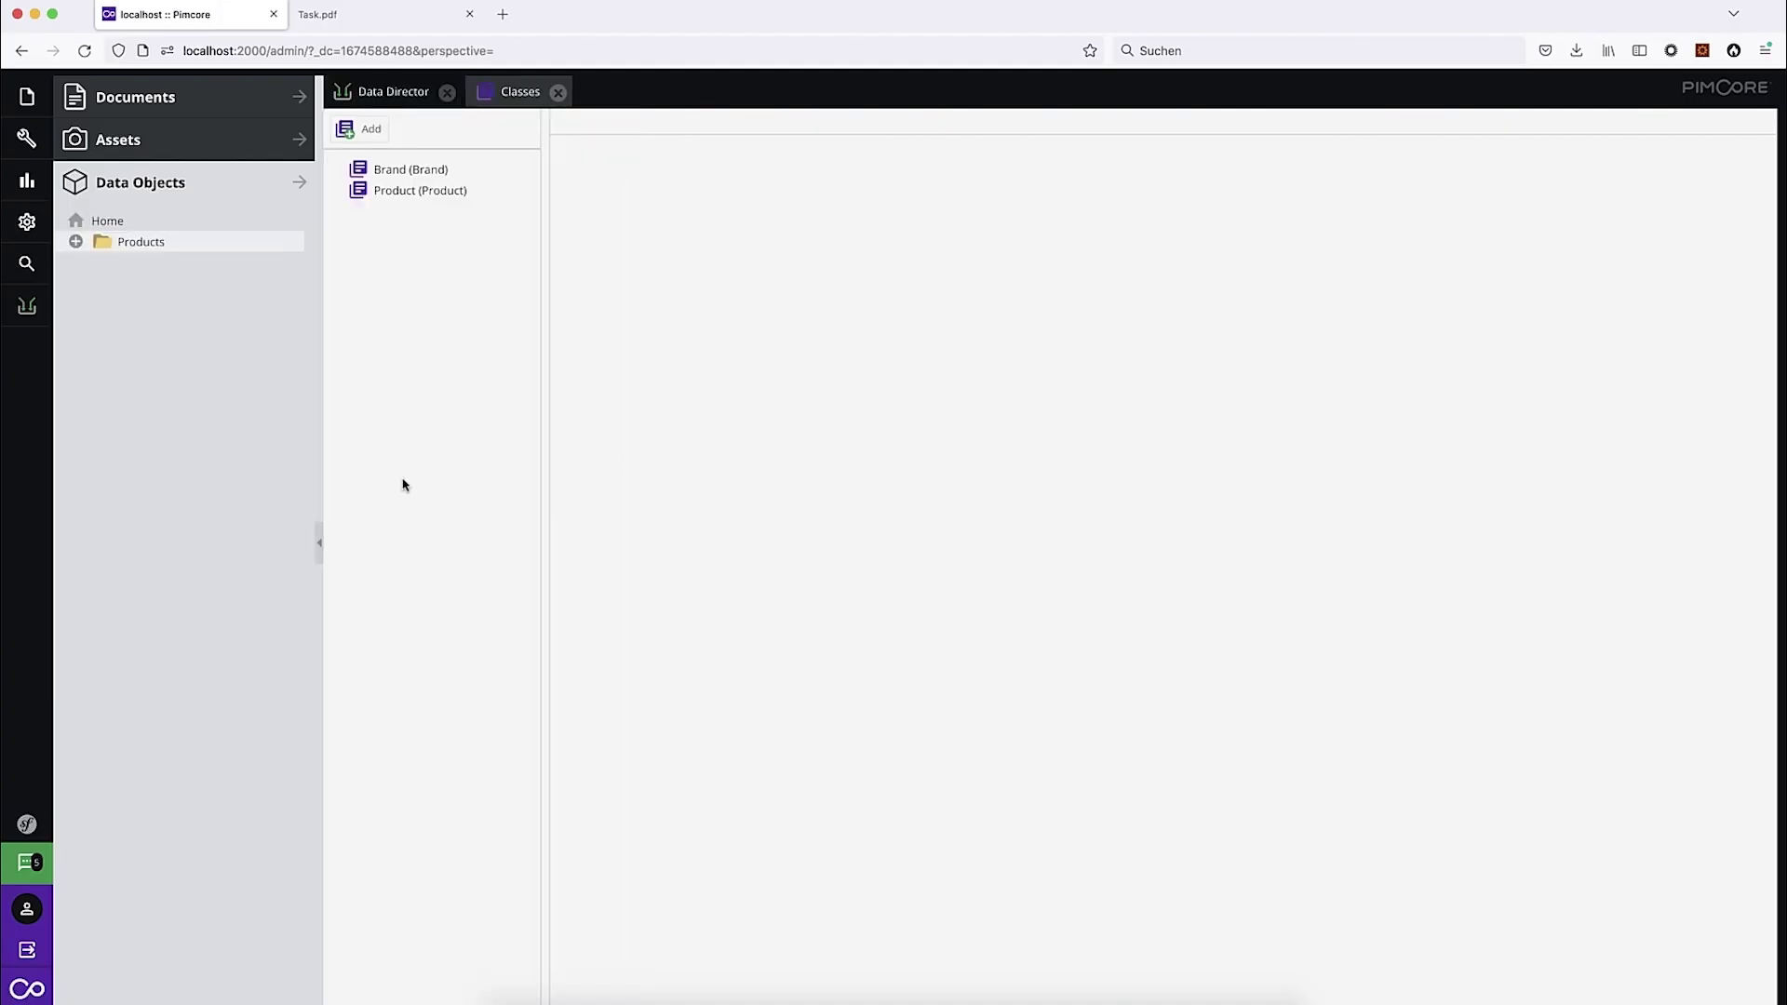
click(451, 175)
click(443, 196)
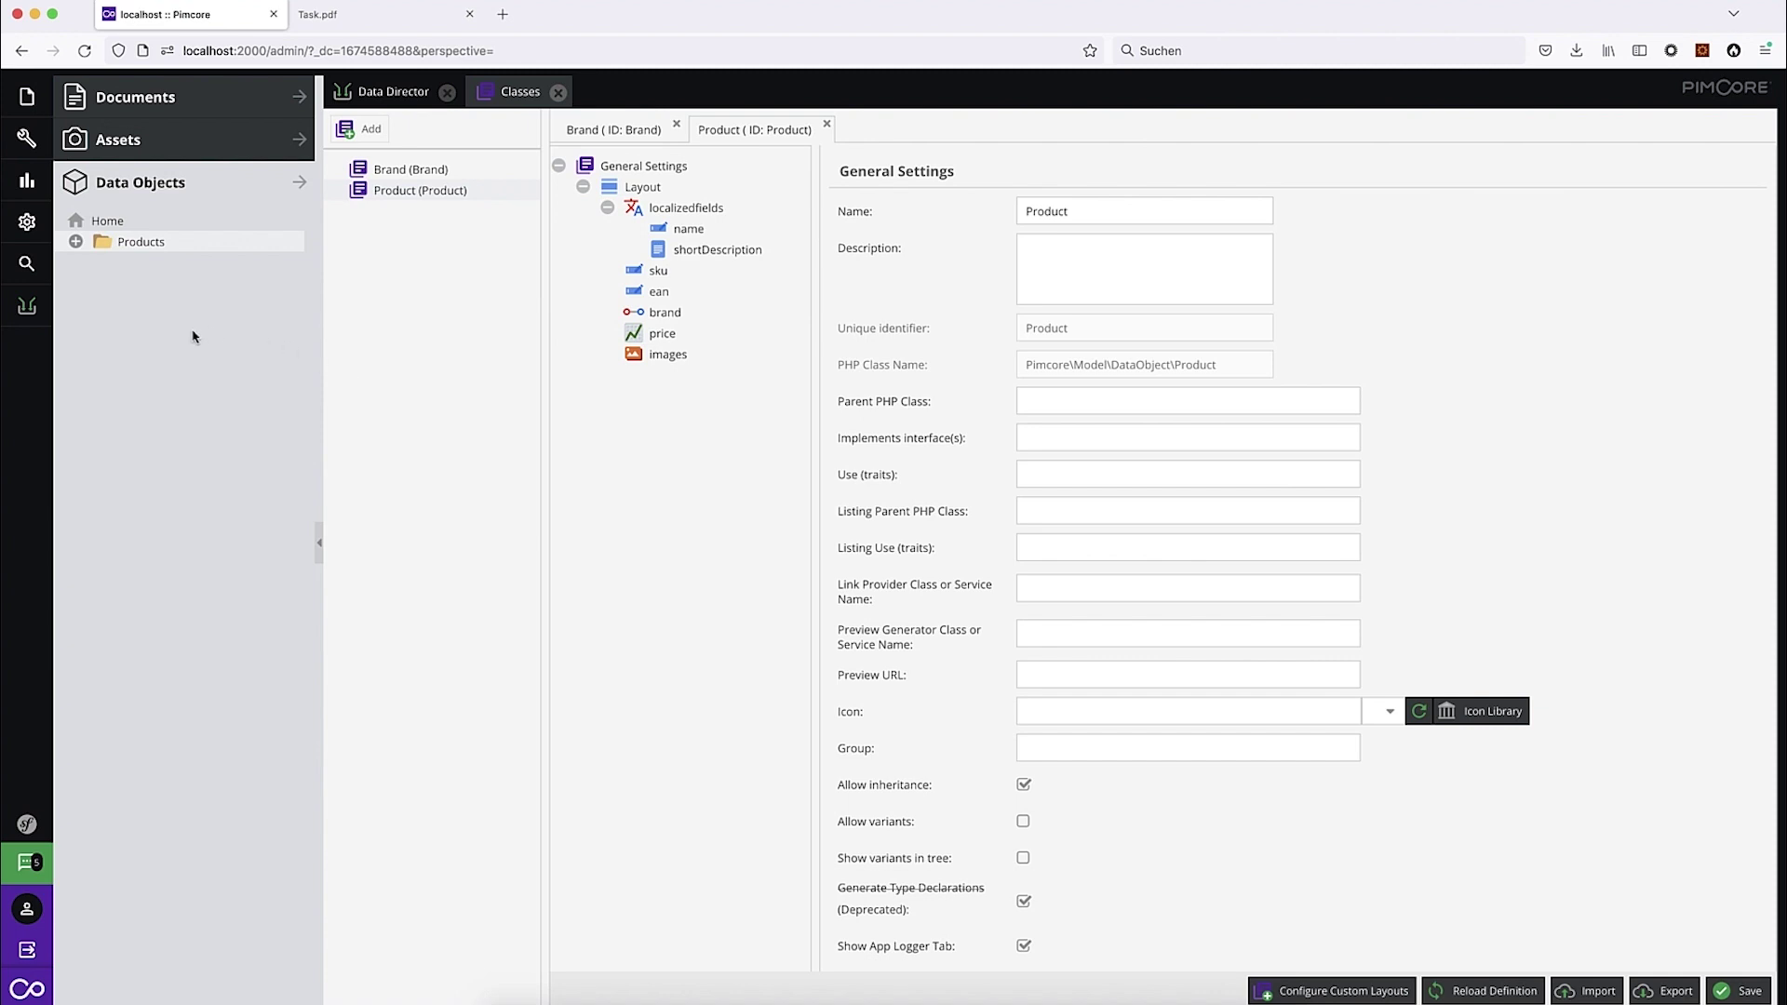
click(76, 244)
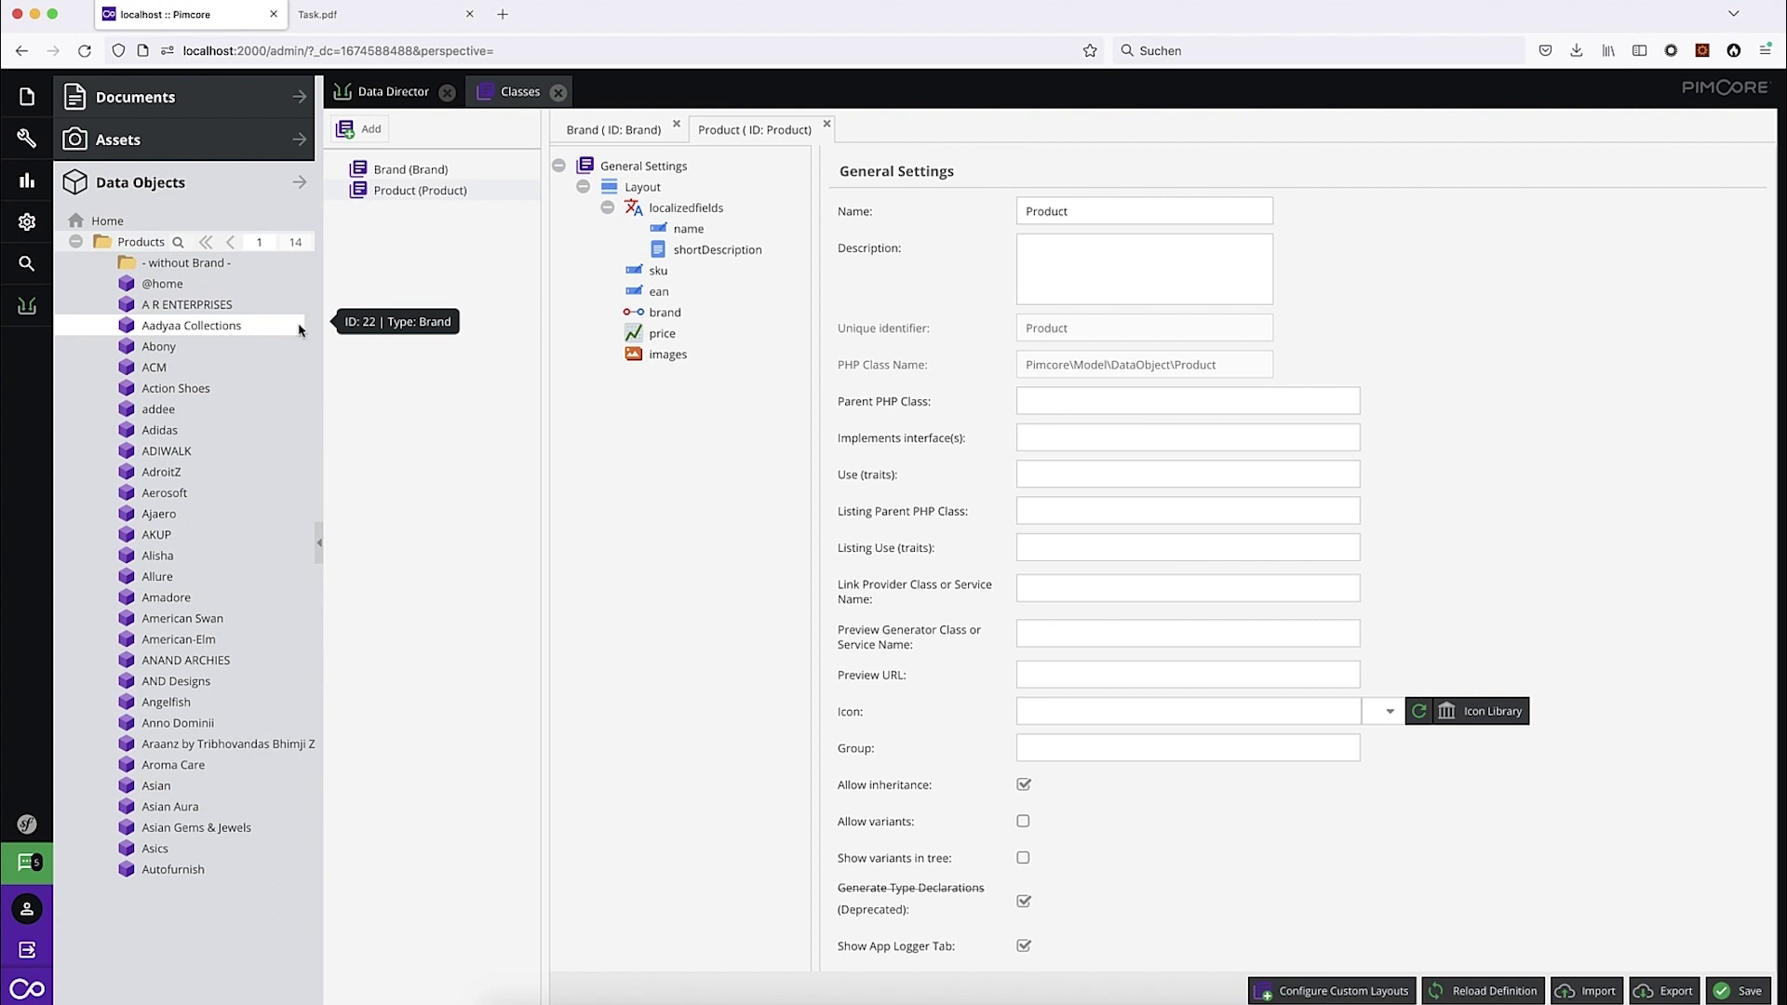
click(559, 93)
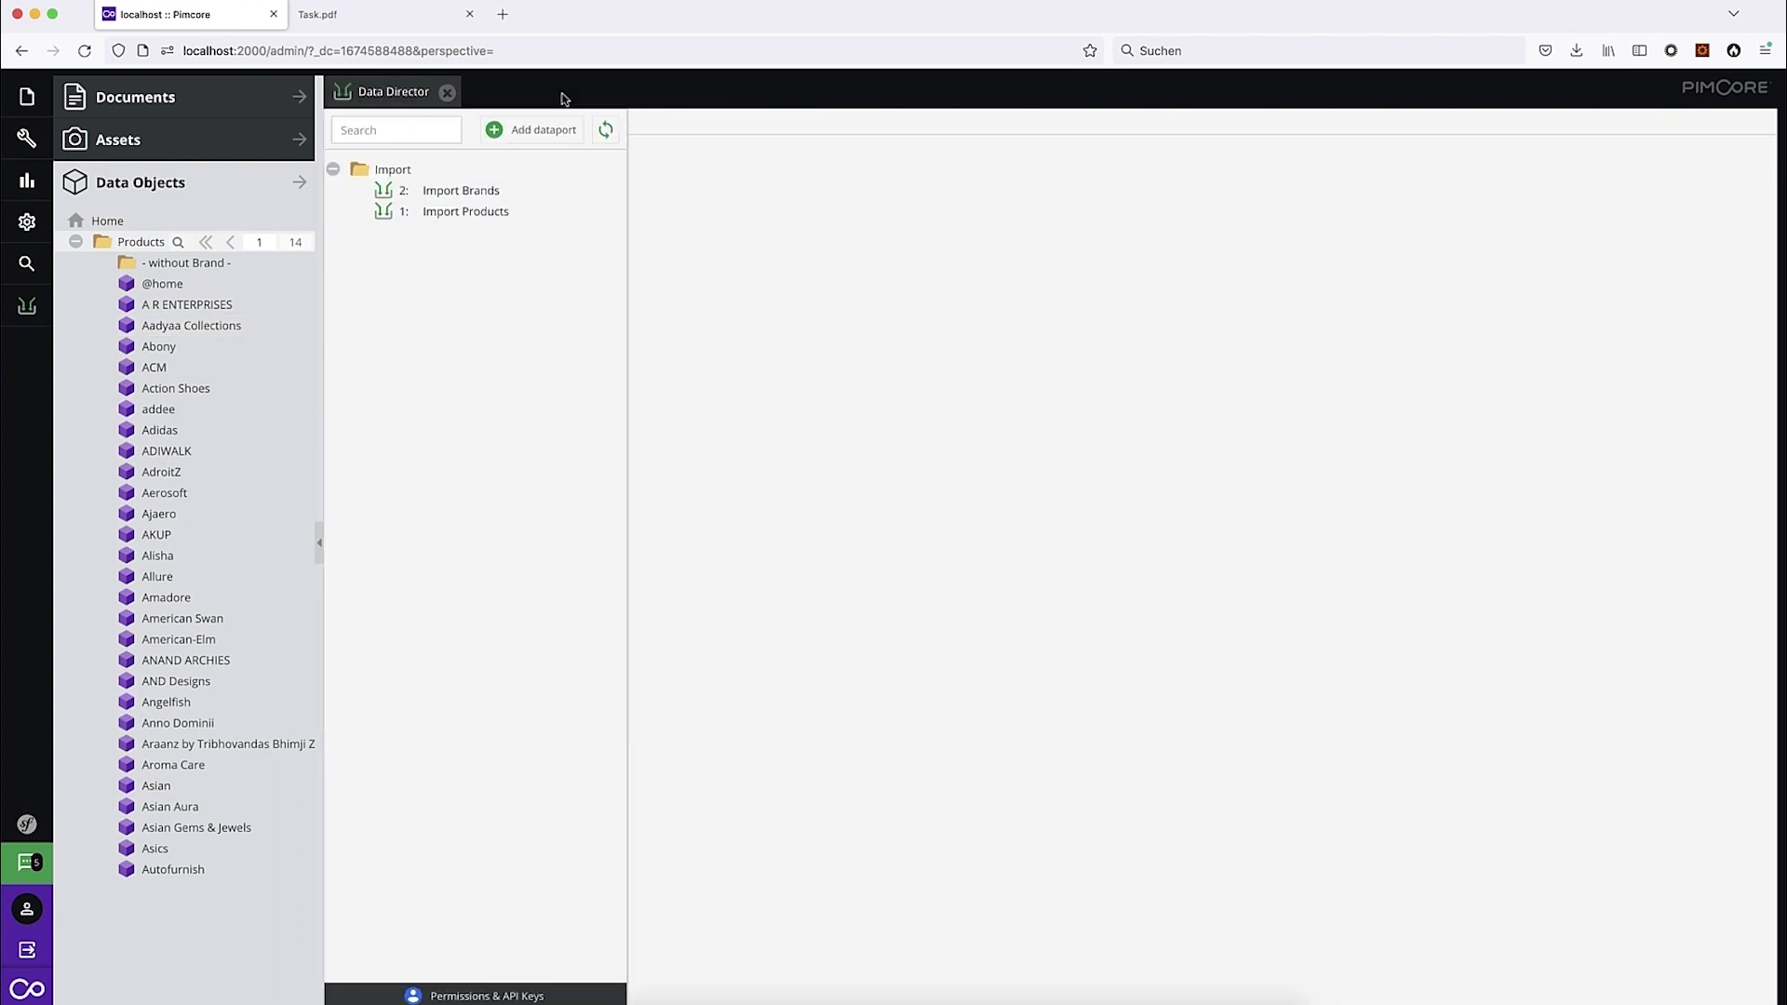
Step: Open the Import Products dataport and add it to the main menu for the current user
click(479, 213)
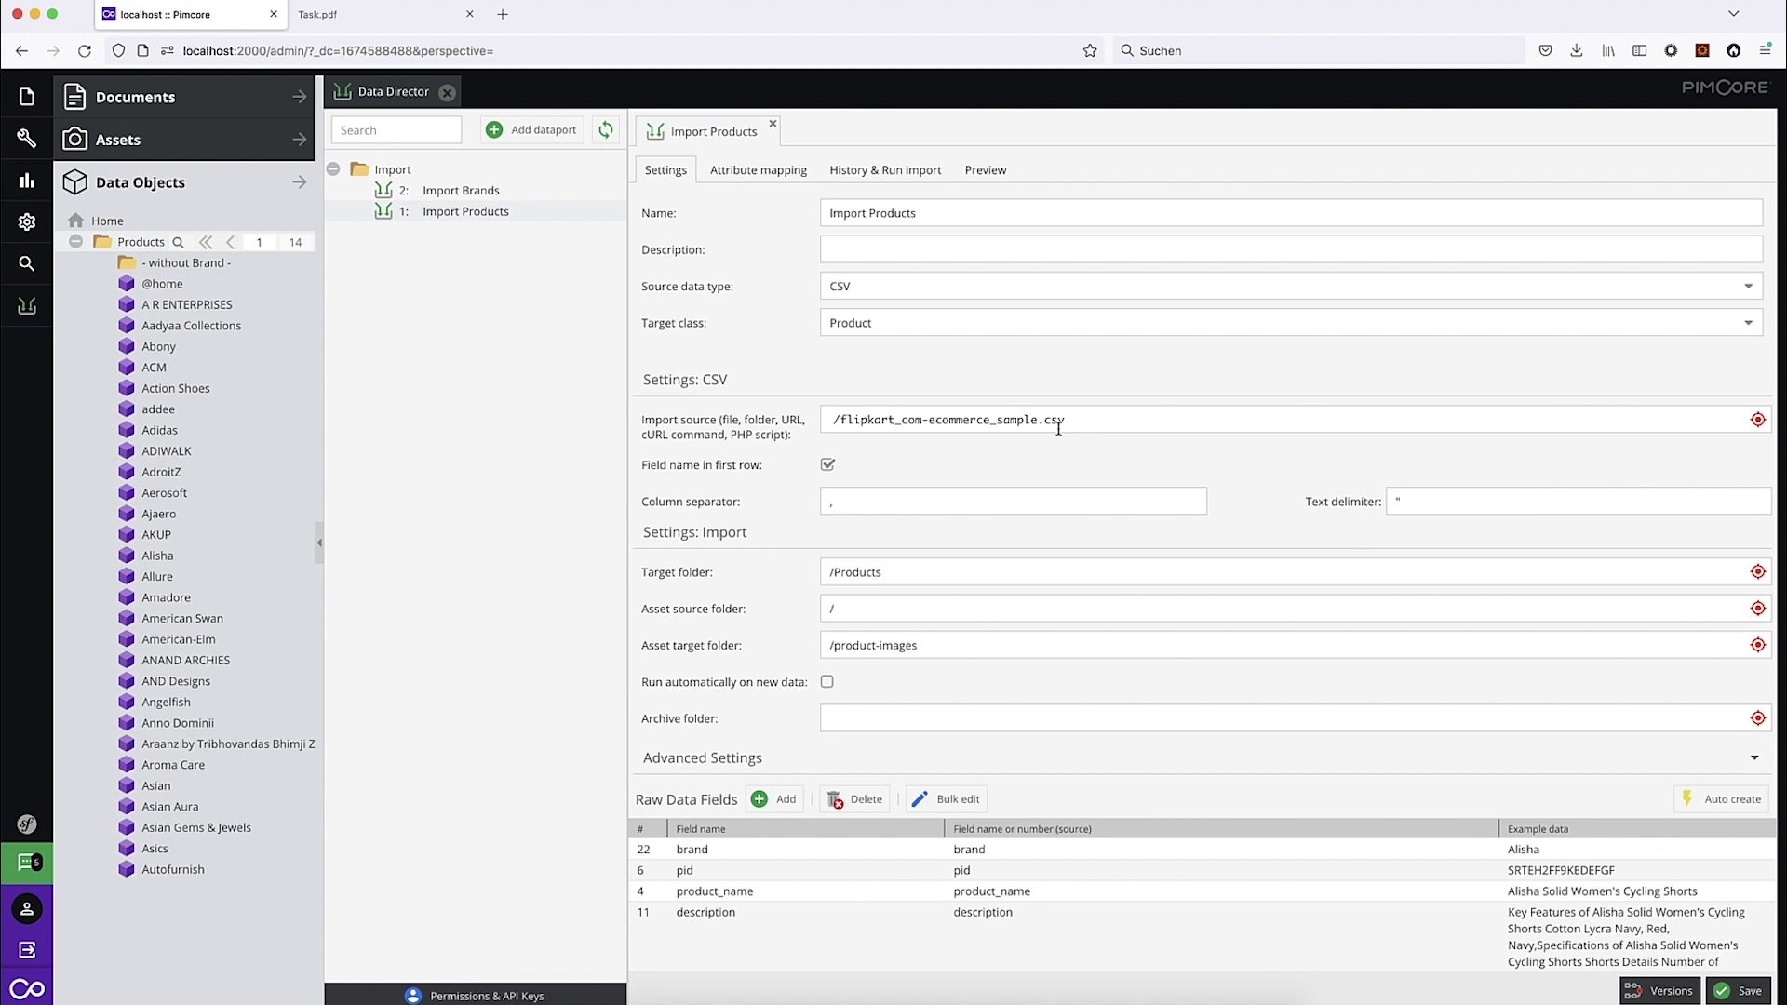
right_click(458, 221)
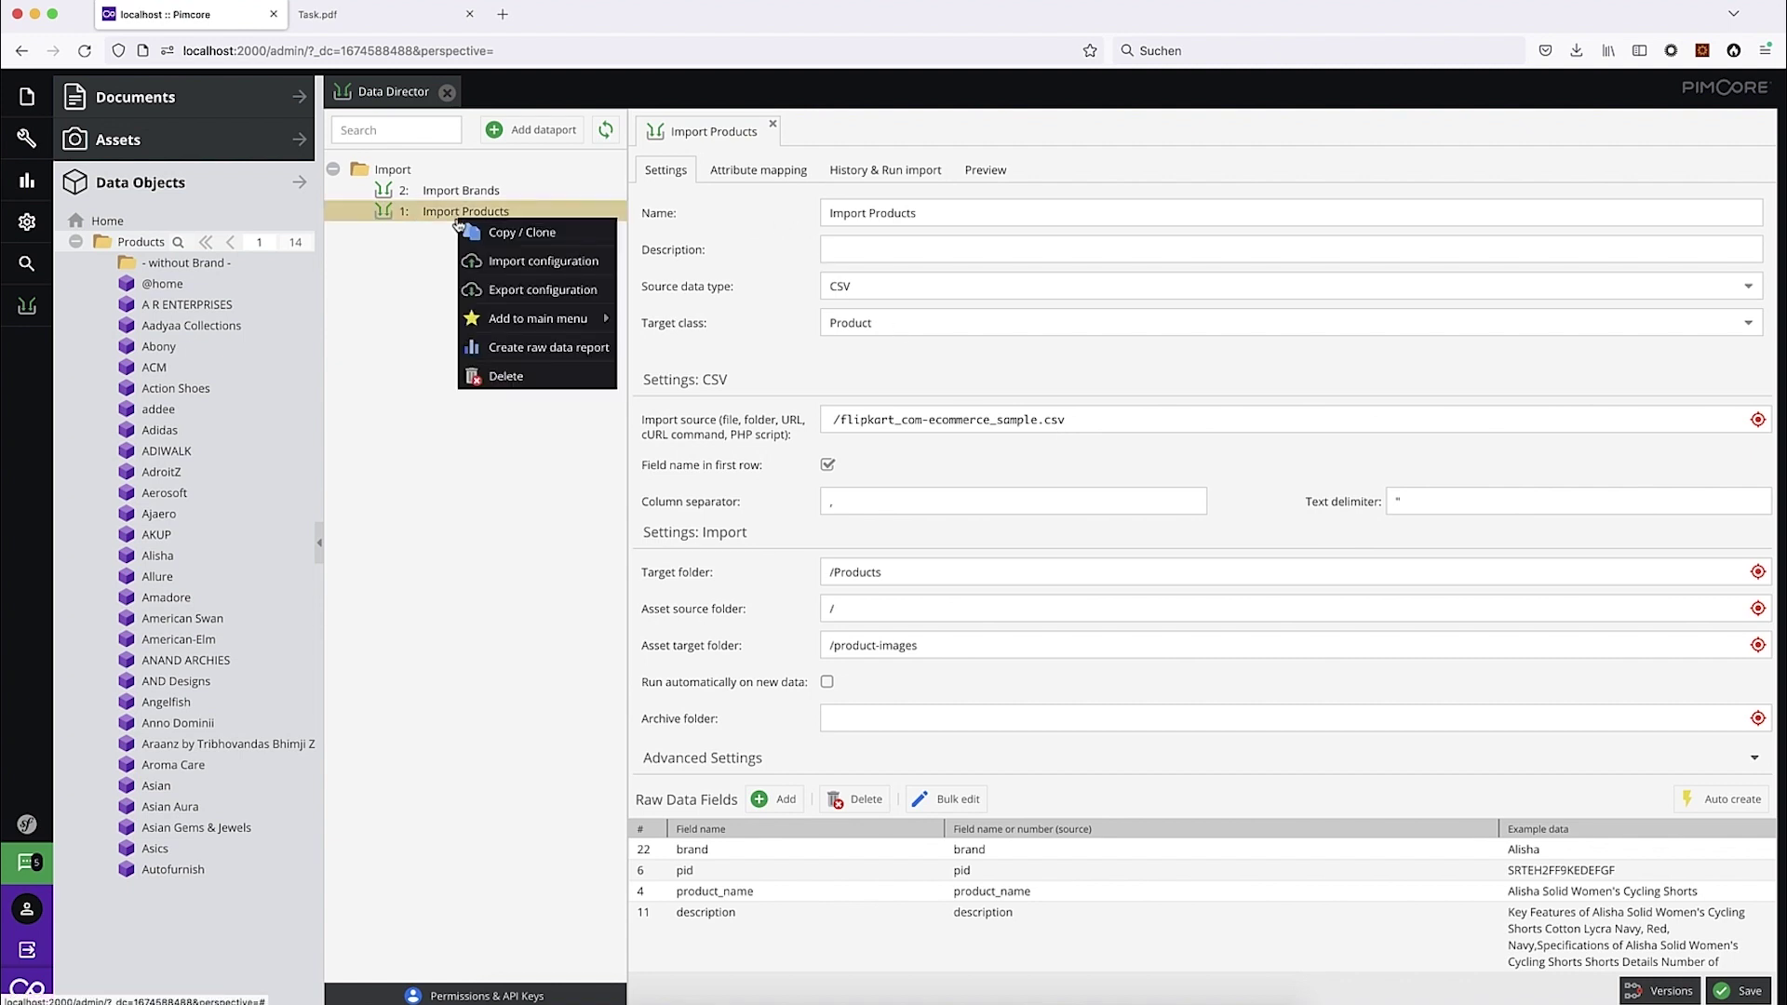
mouse_move(568, 322)
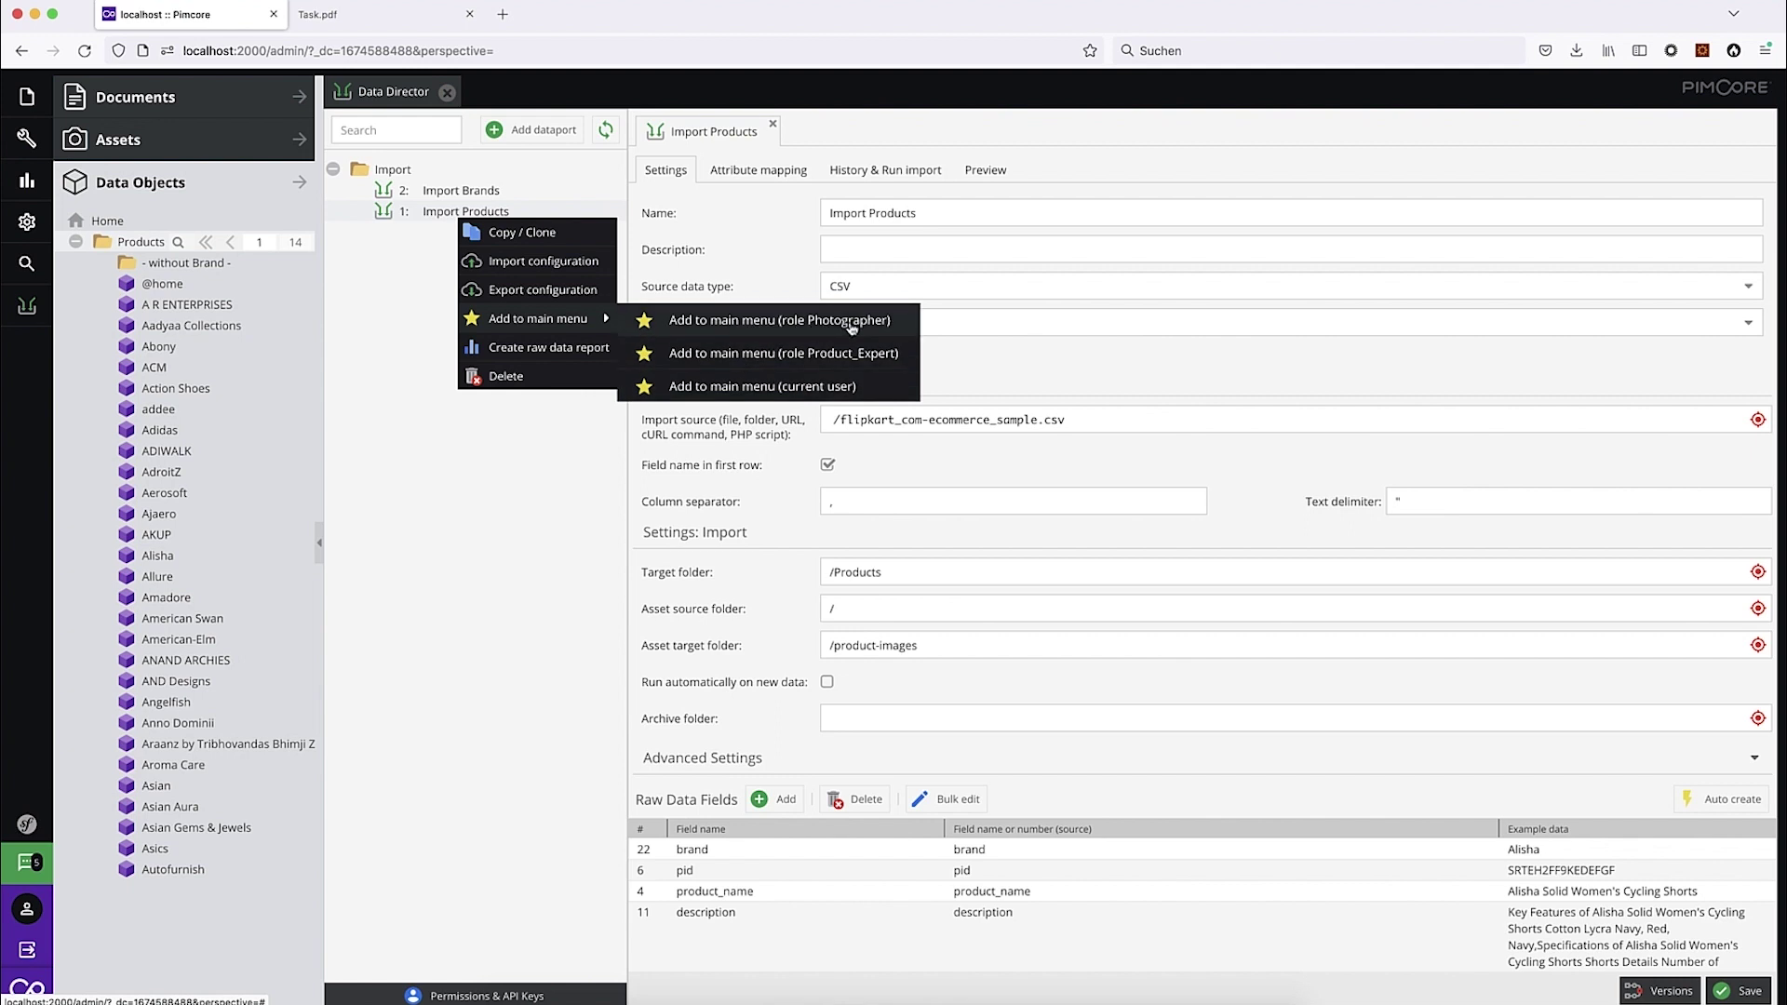
click(761, 387)
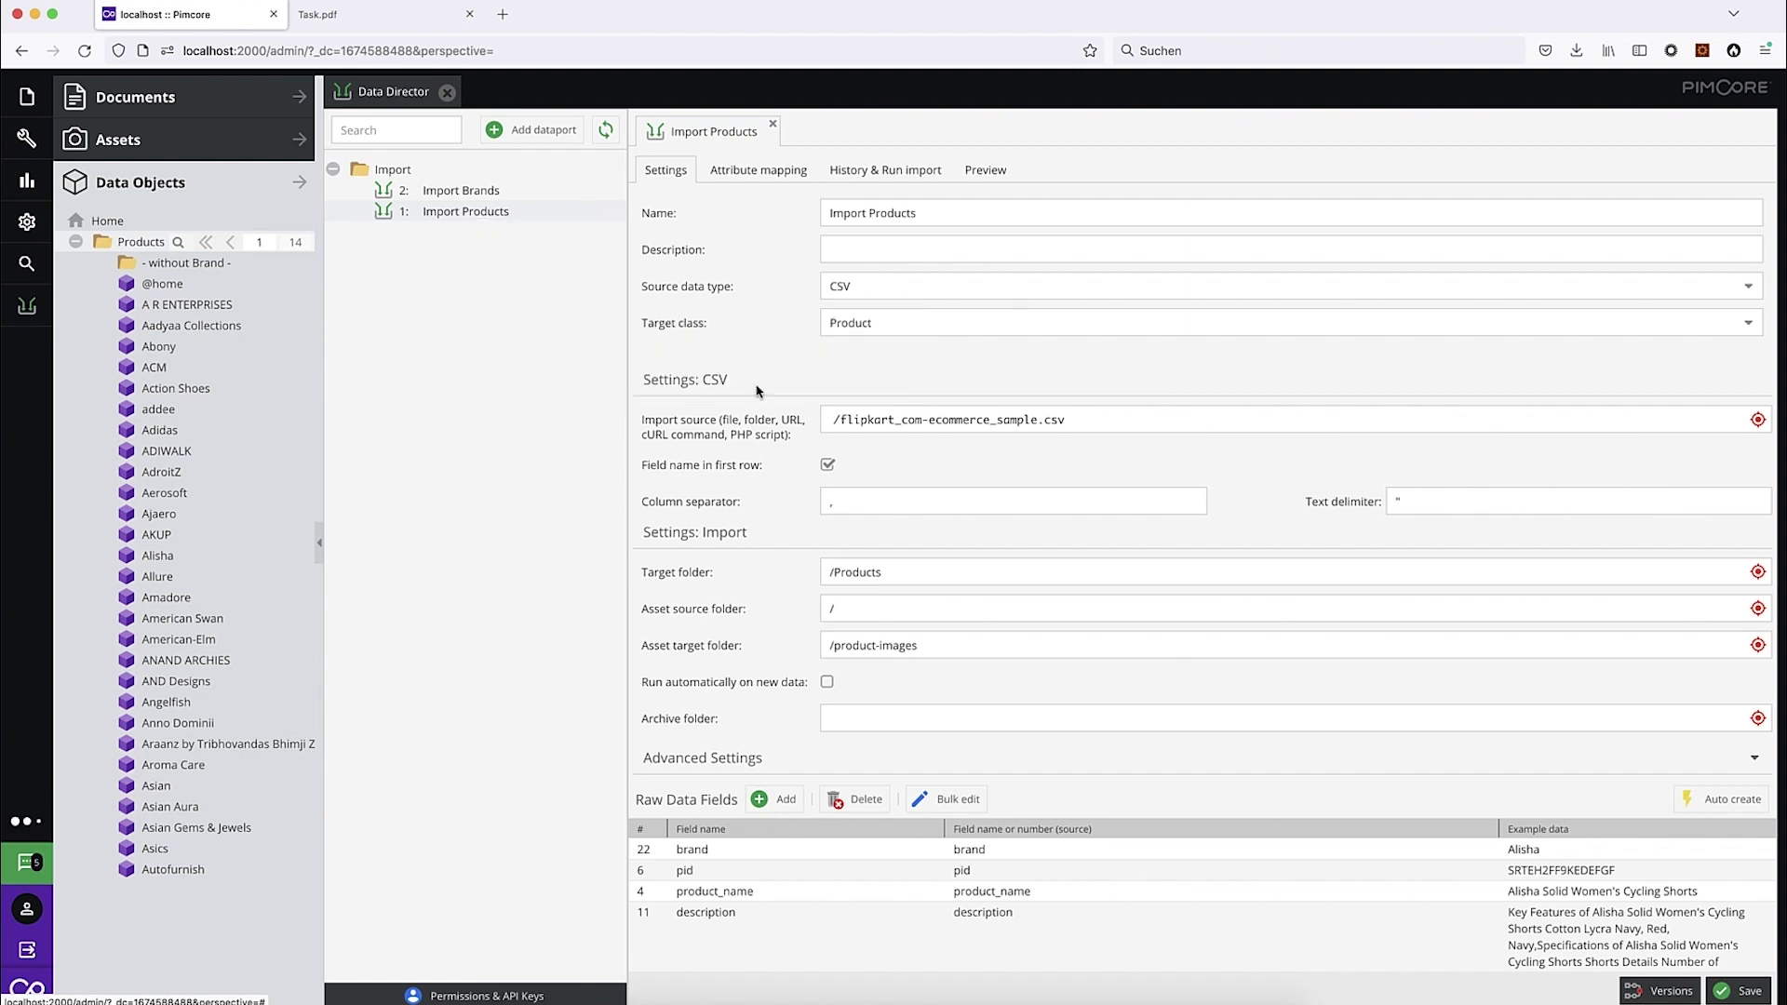
click(333, 170)
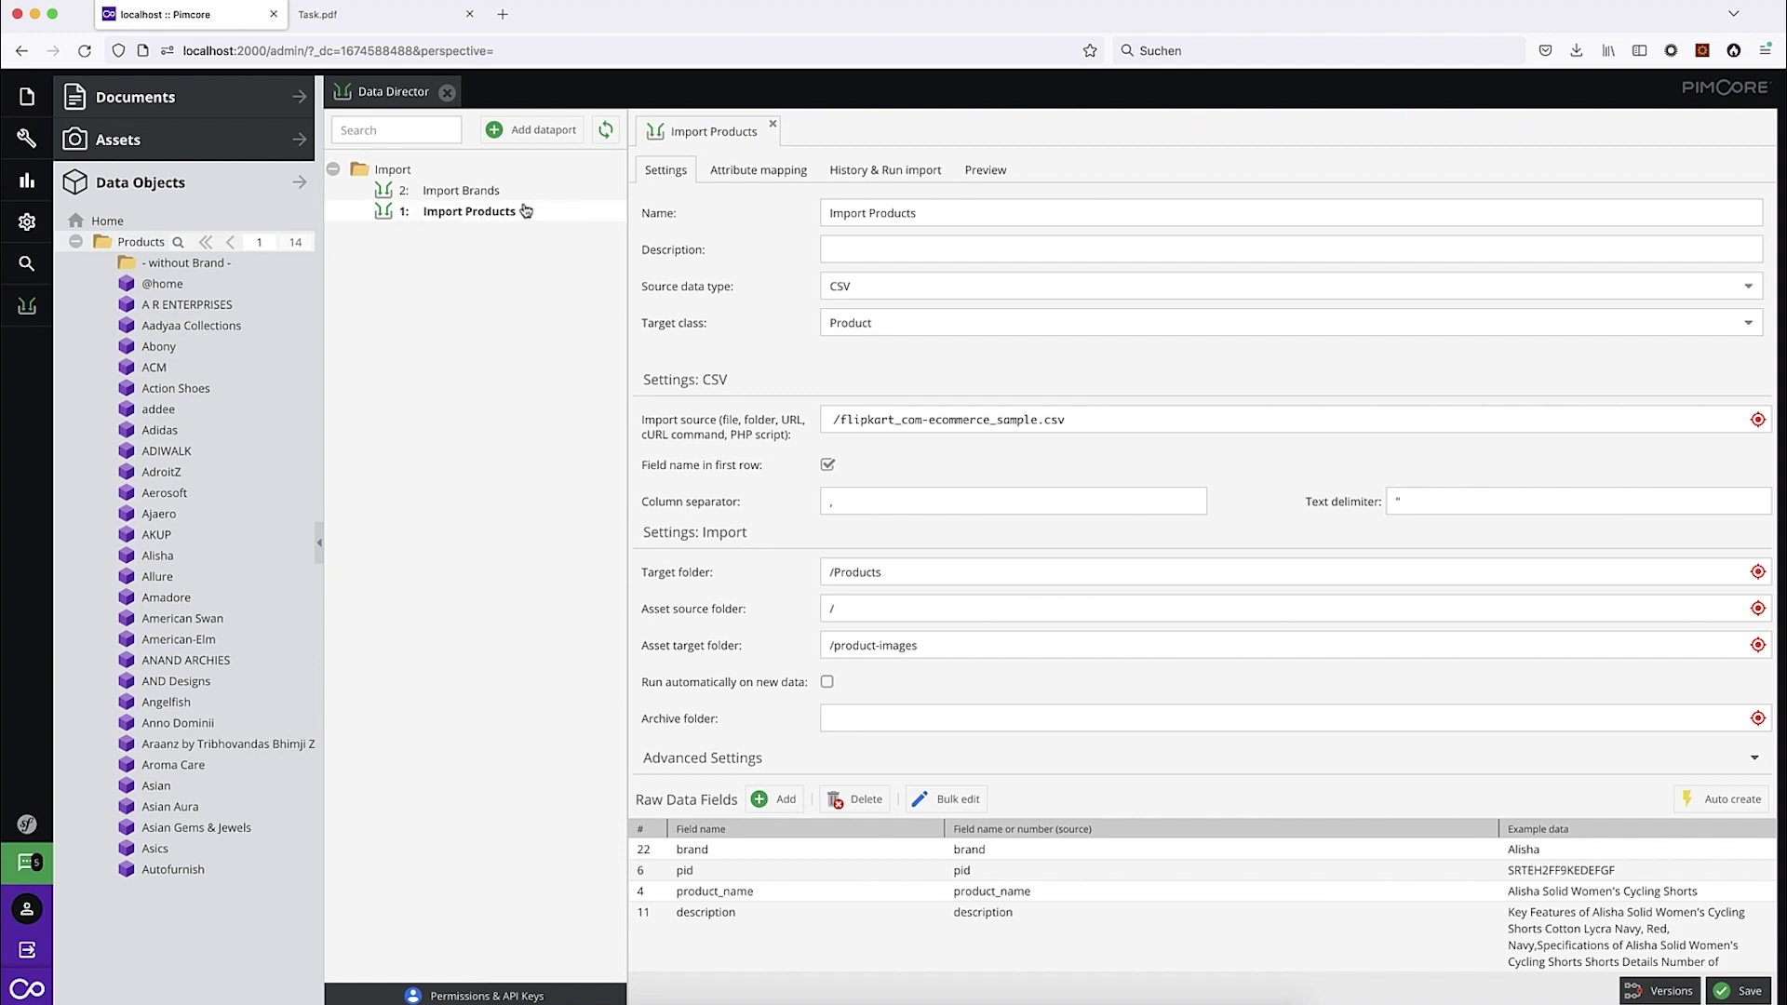
Step: Start a complete Import Products run from the main menu entry, using the file flipkart_com-ecommerce_sample.csv
mouse_move(24, 310)
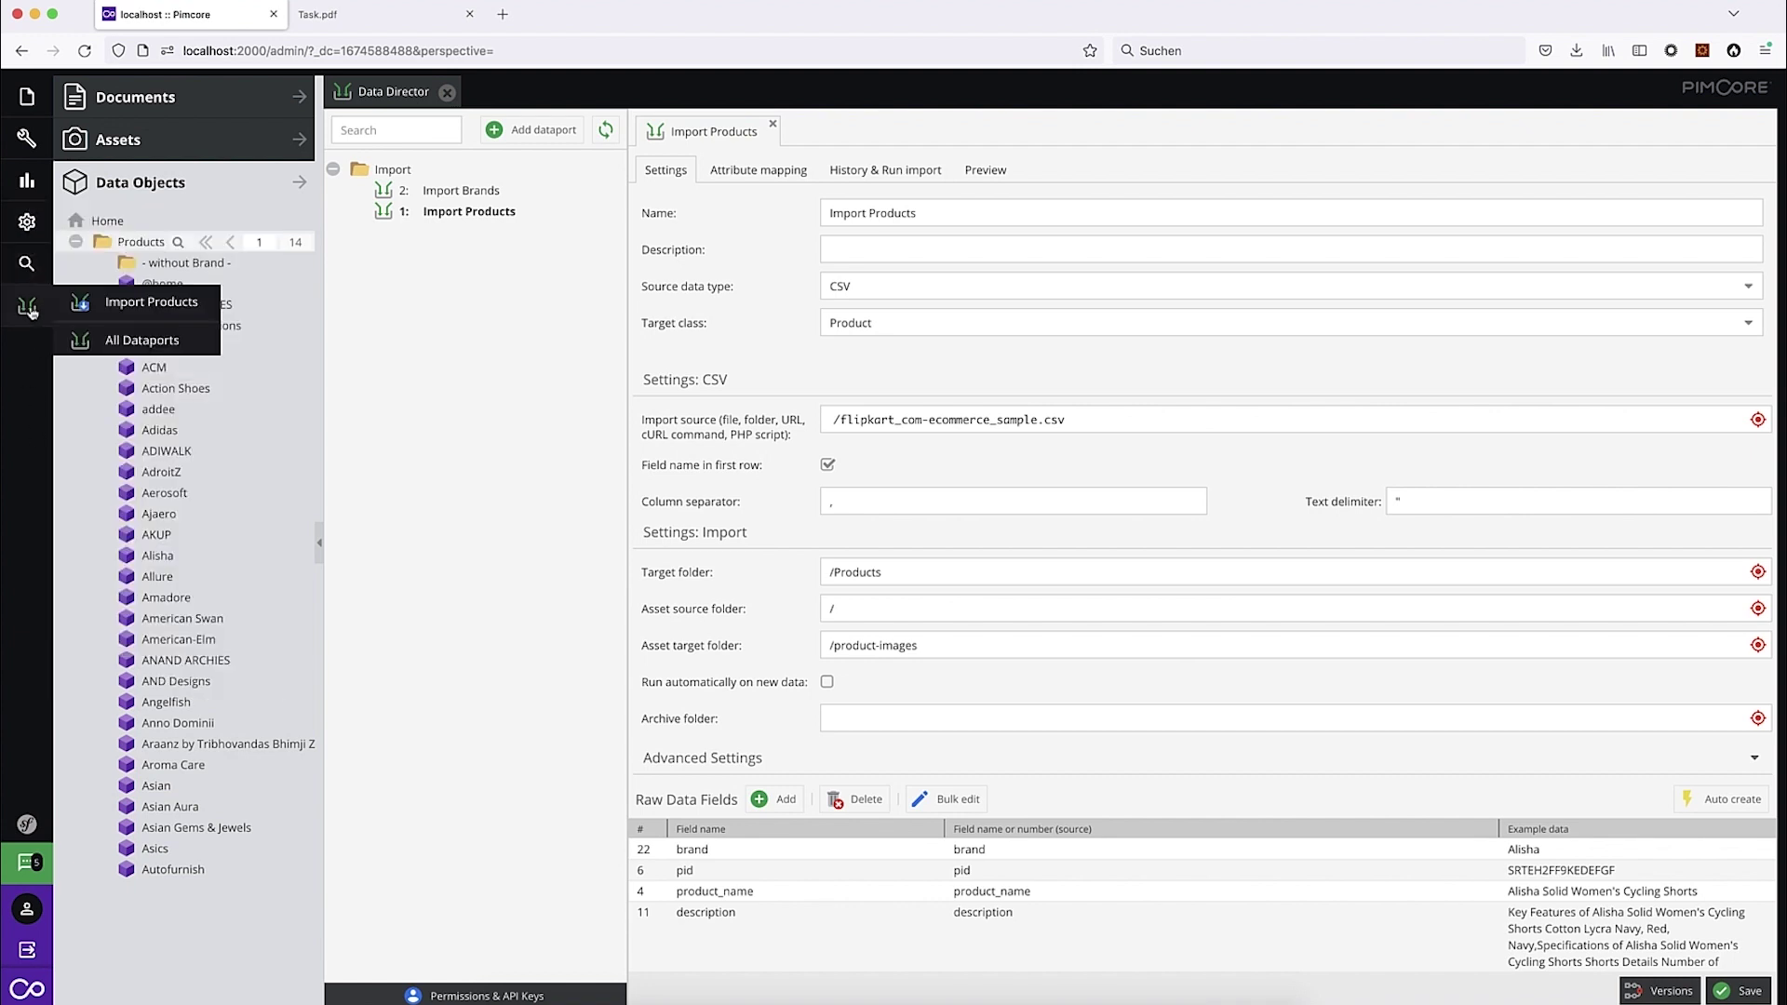
click(153, 303)
click(152, 313)
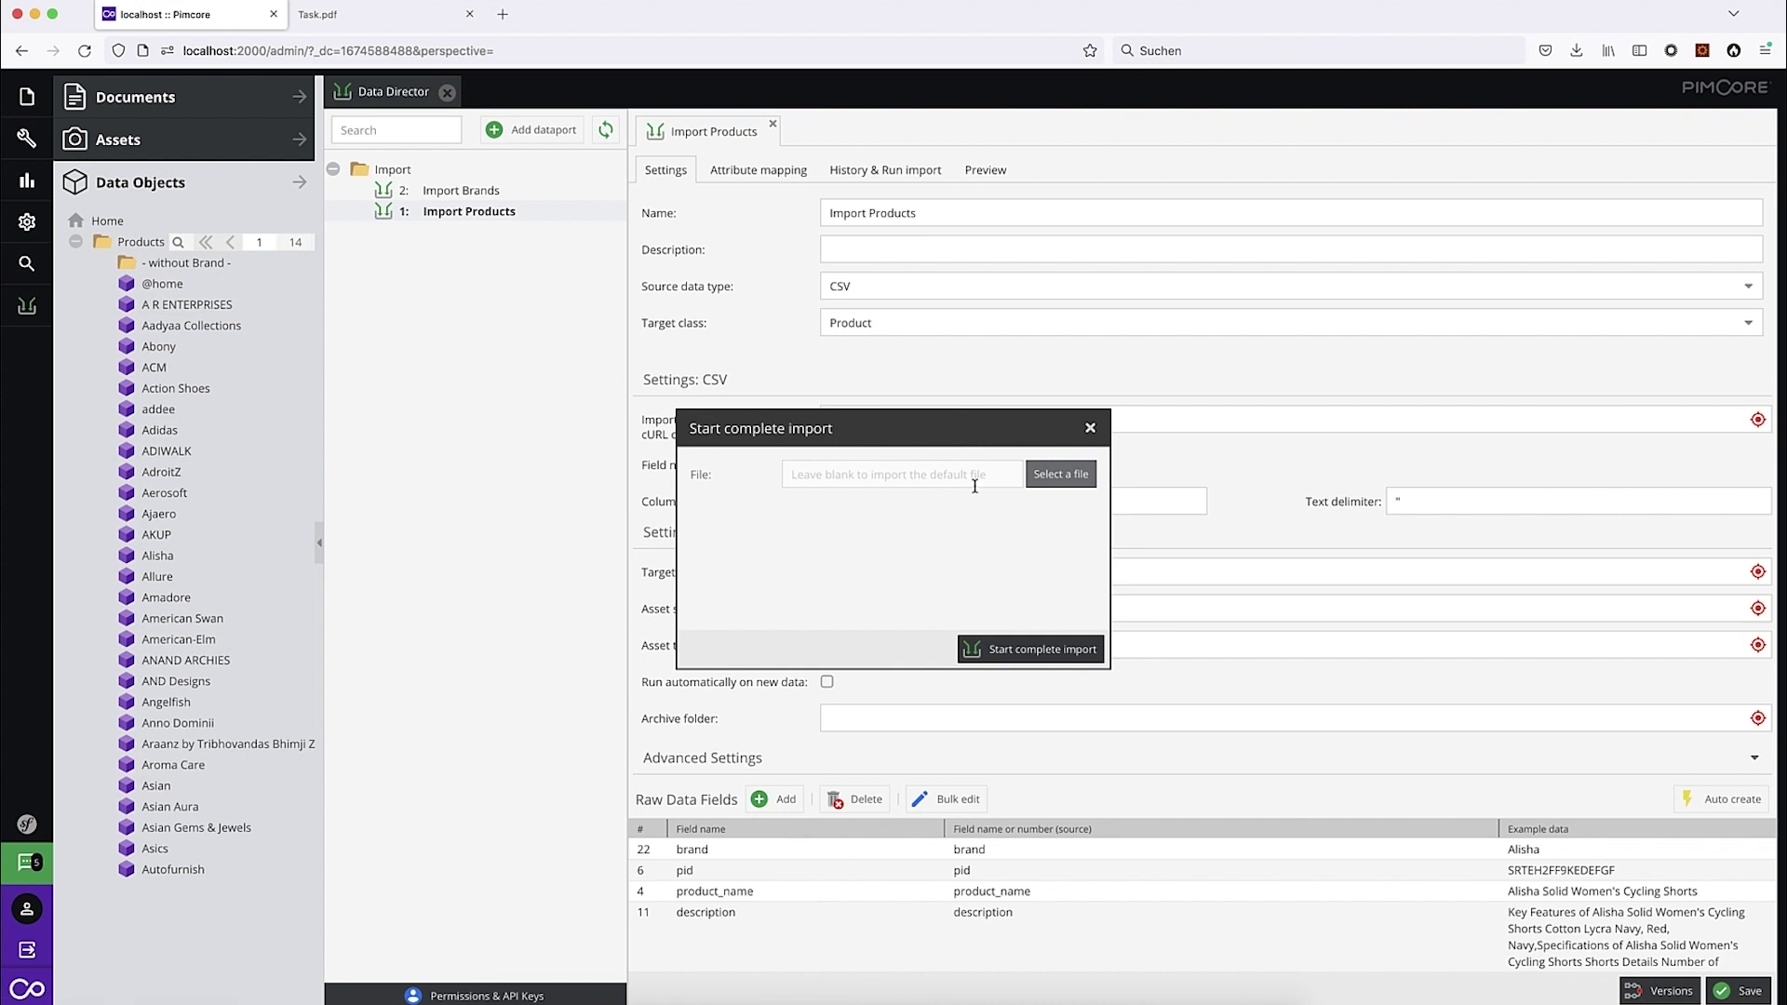
click(1056, 476)
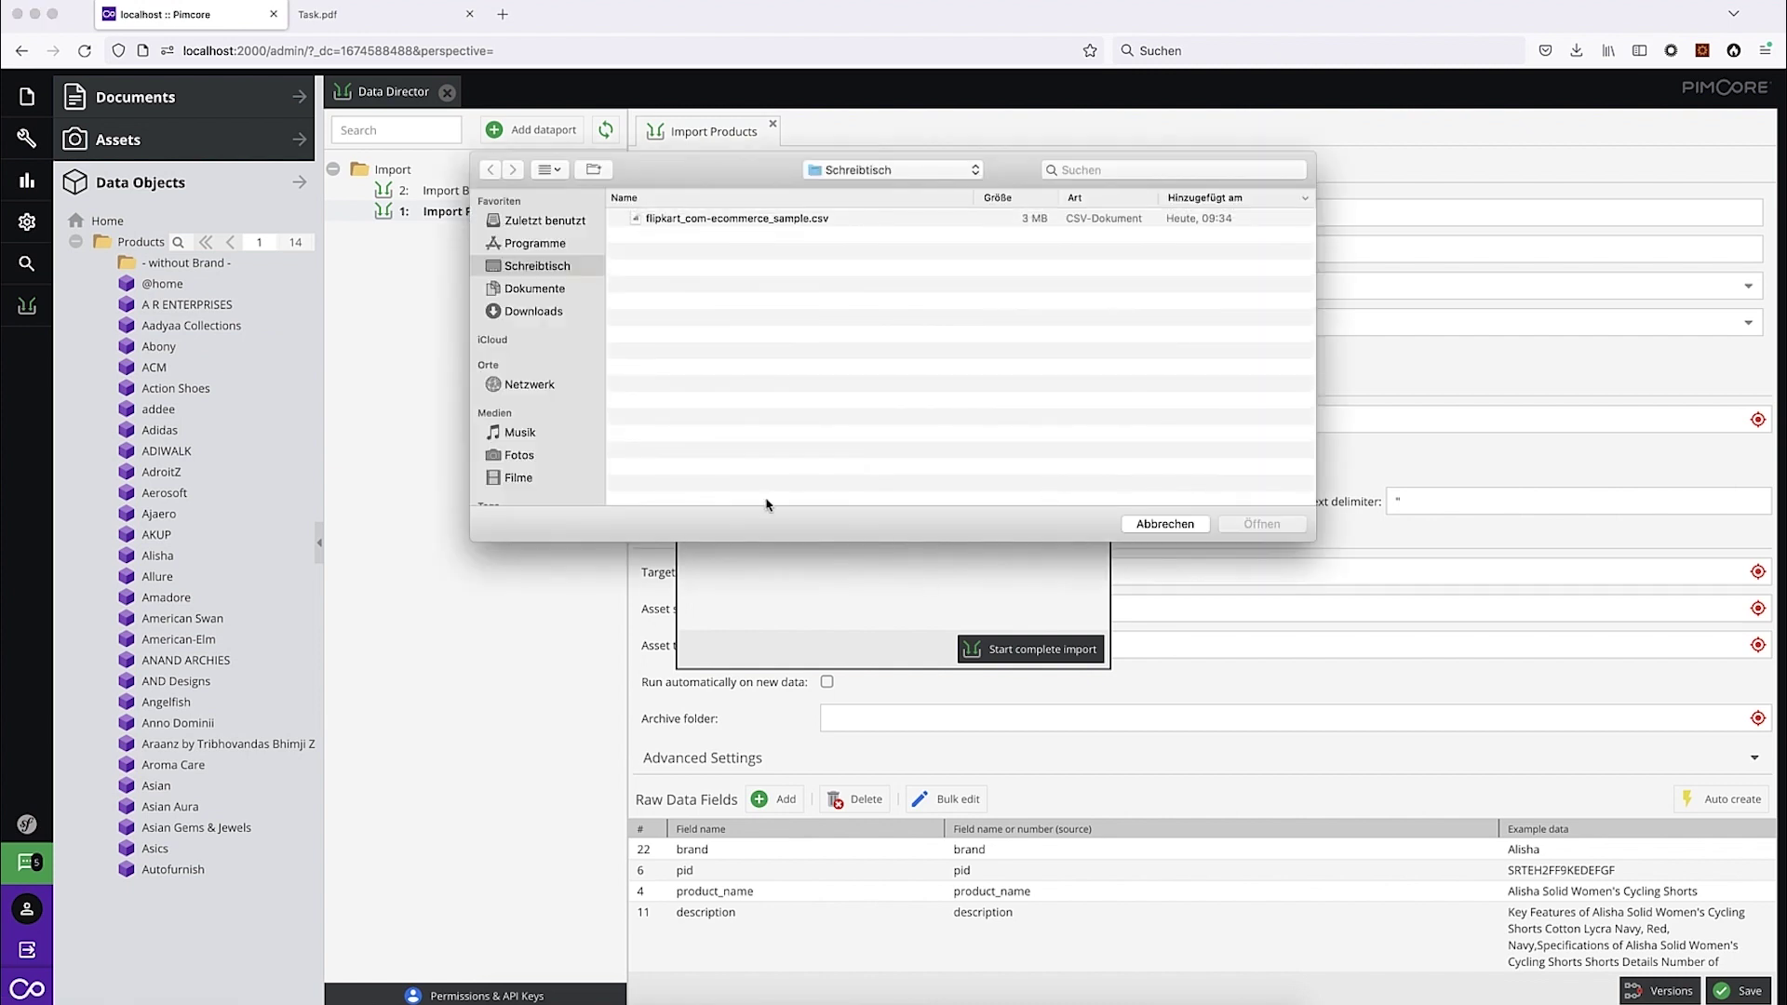
double_click(789, 220)
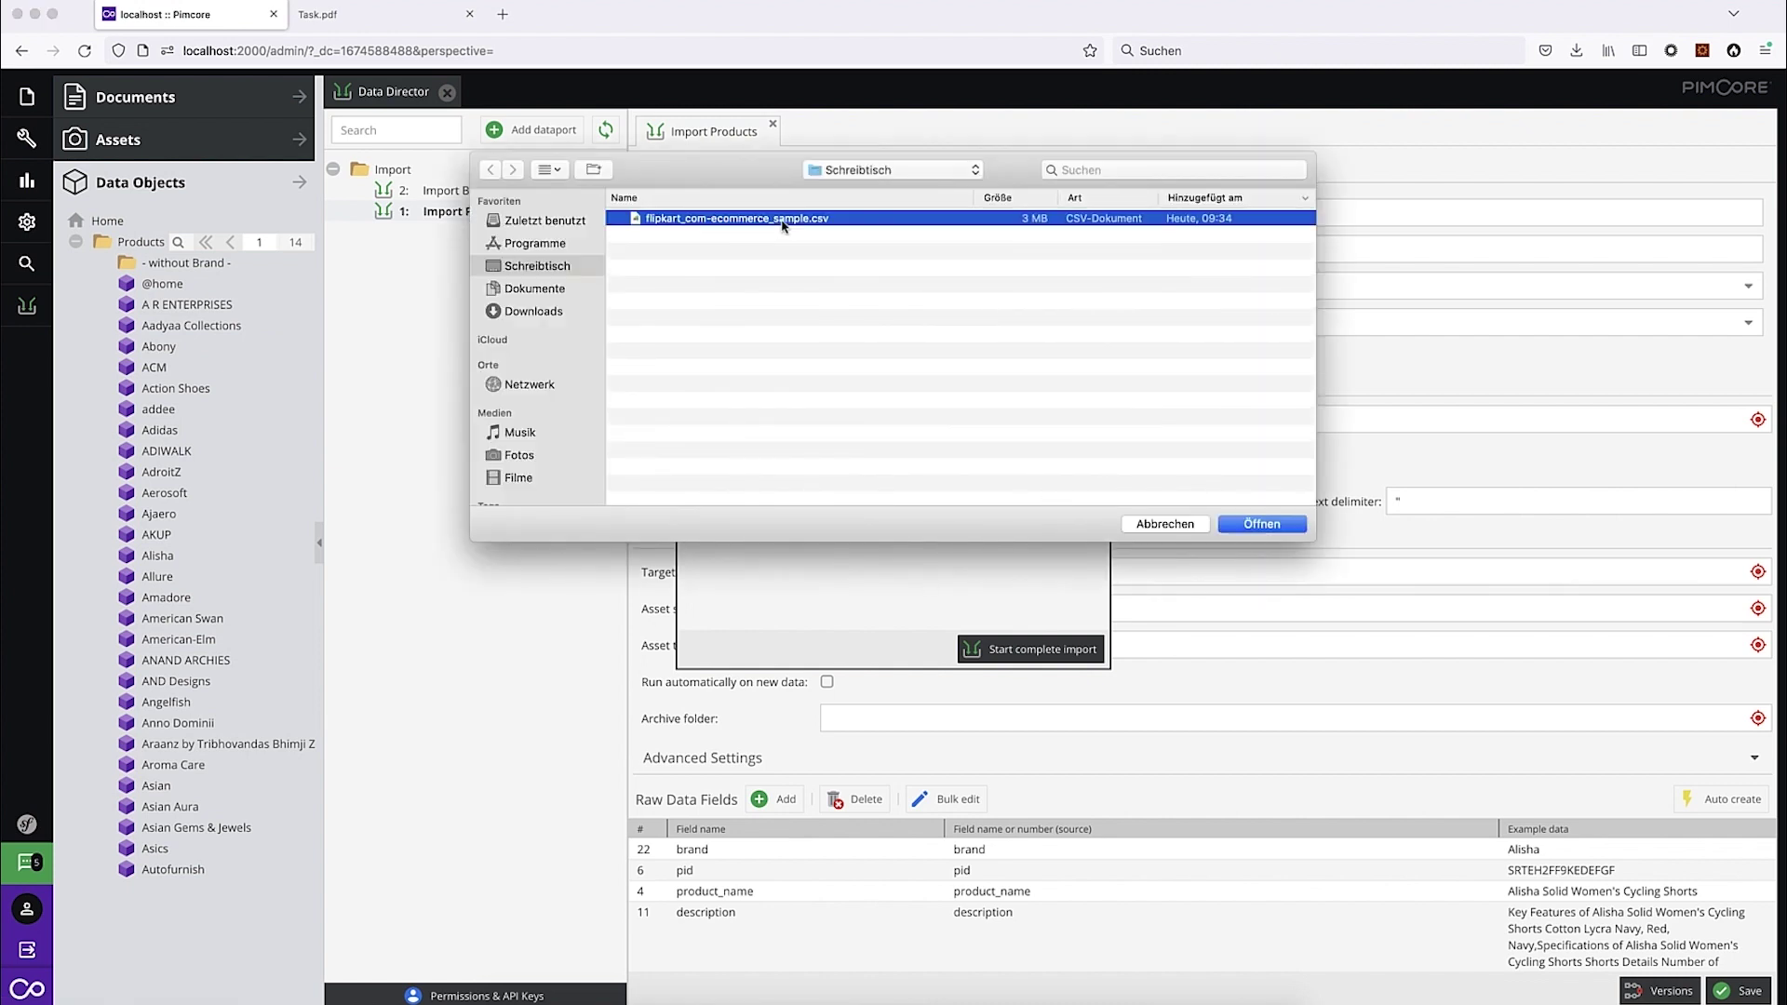
click(1049, 652)
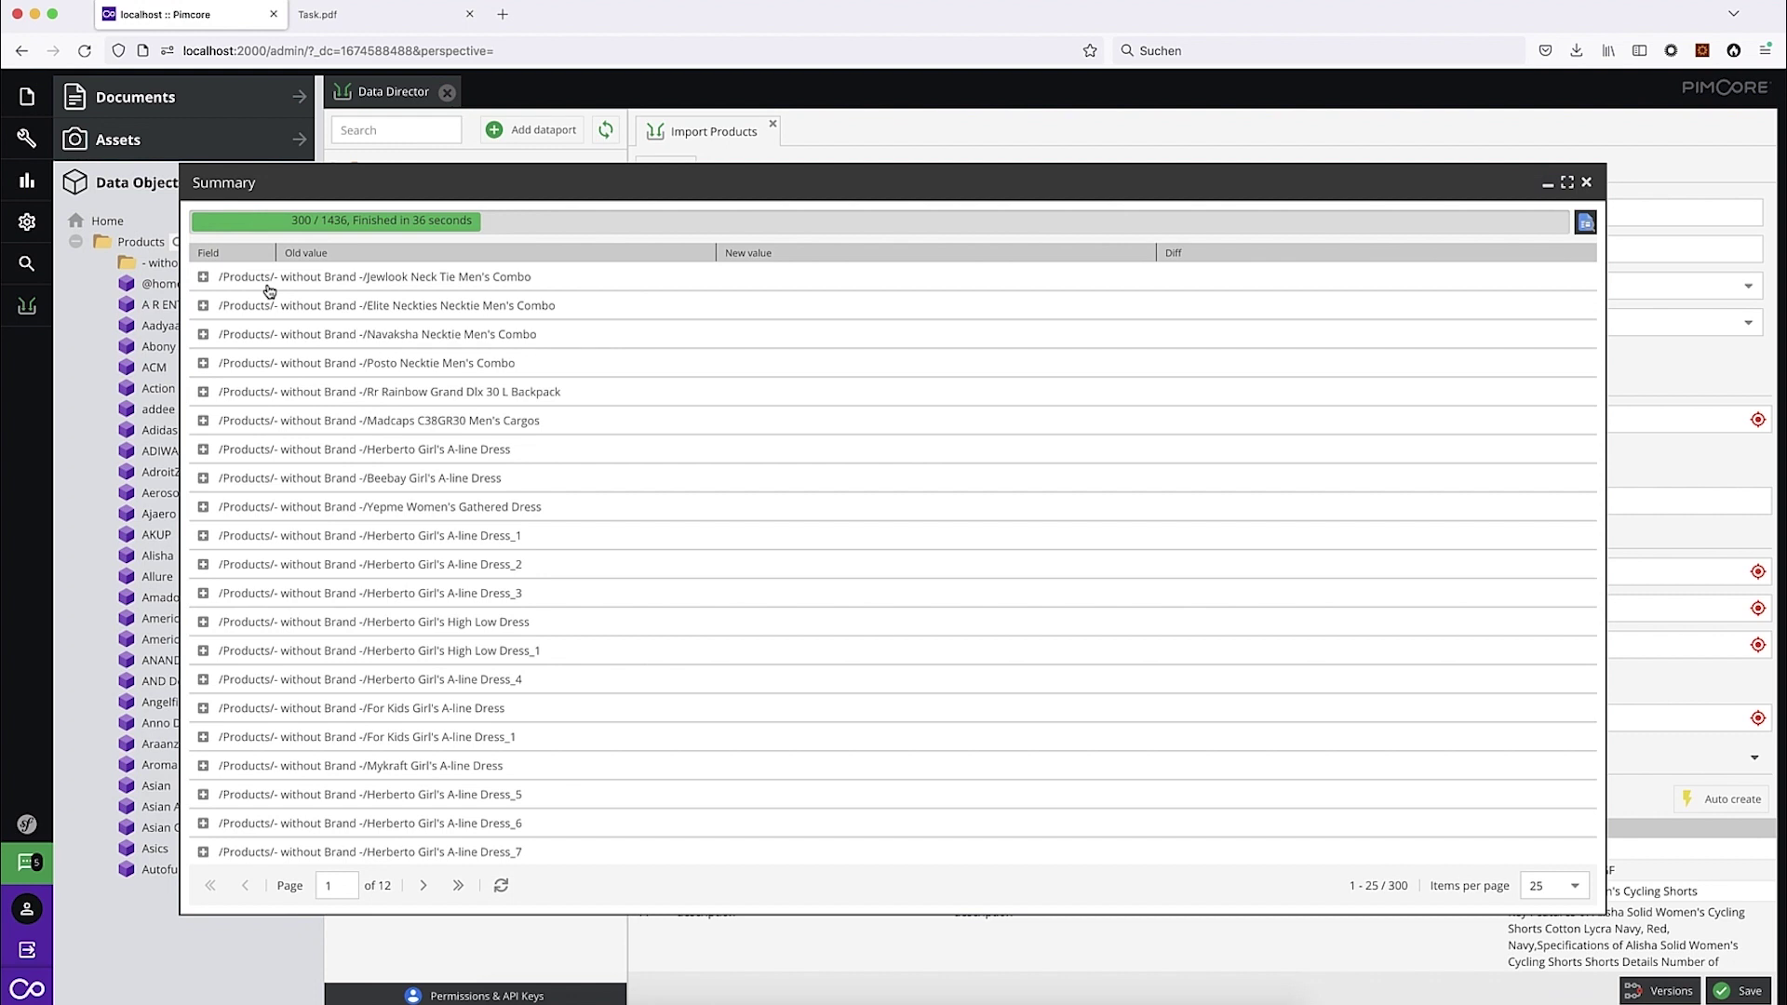
Step: Examine the import summary's field changes for Jewlook Neck Tie Men's Combo and Rr Rainbow Grand Dlx 30 L Backpack, and close it
click(203, 278)
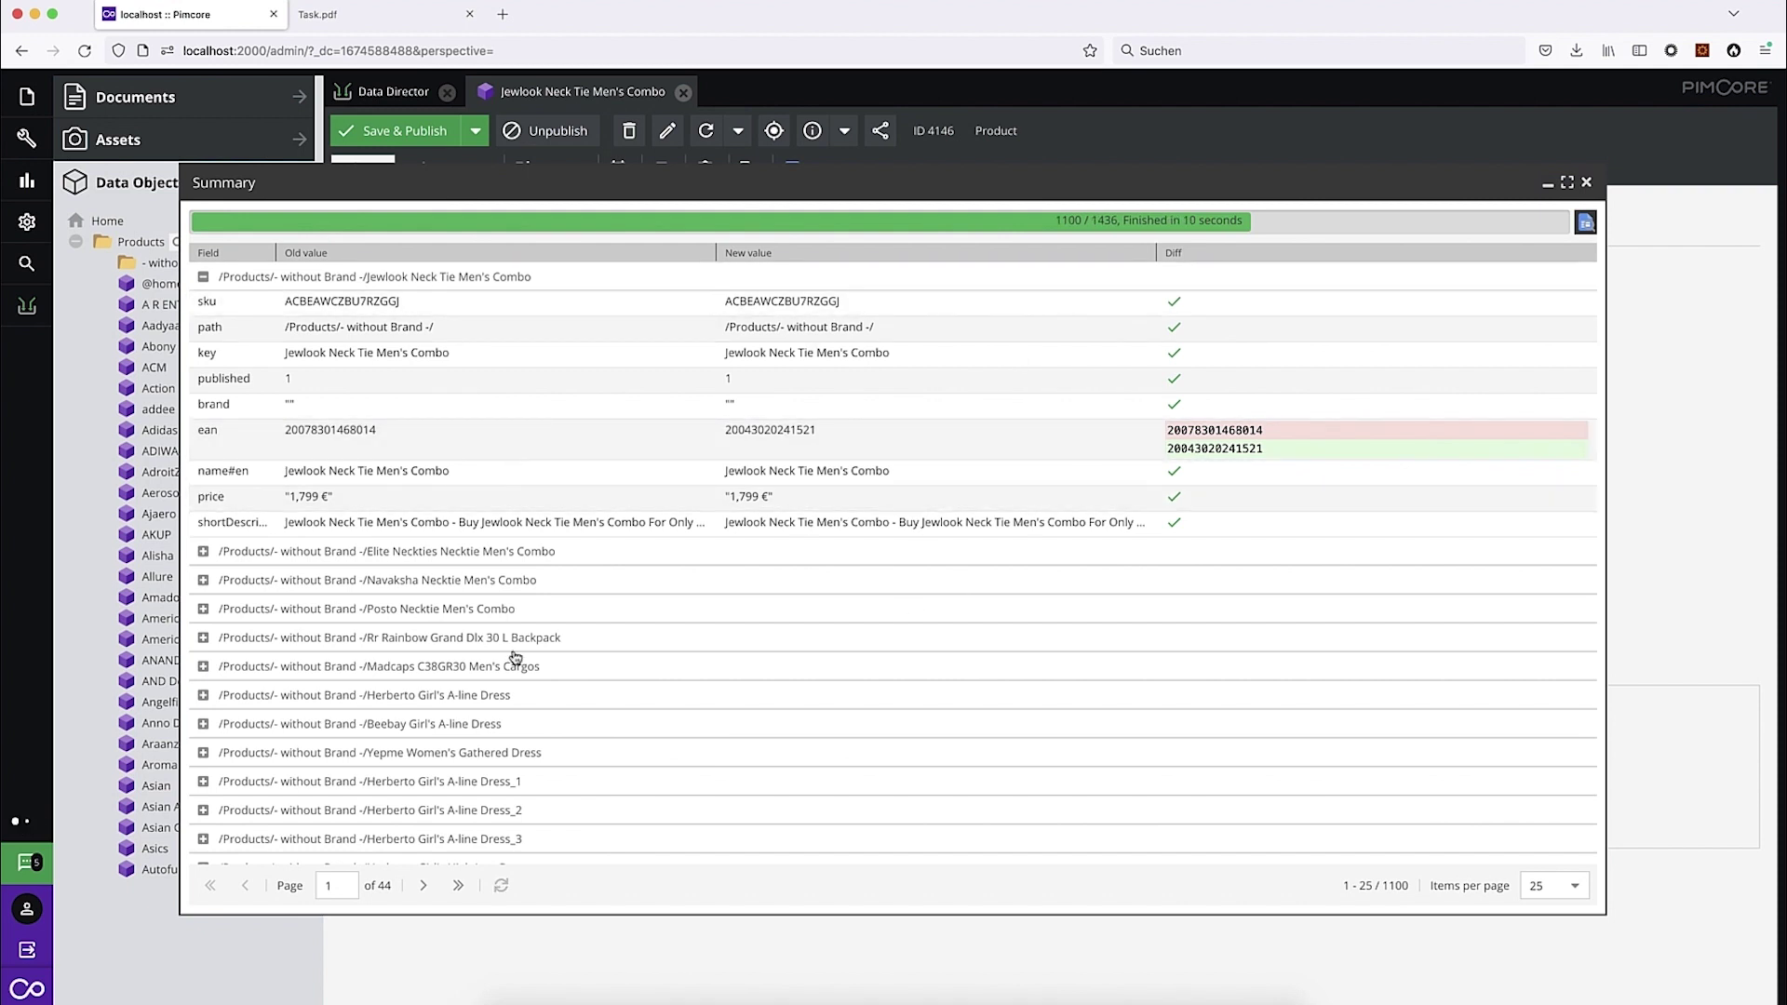
click(203, 637)
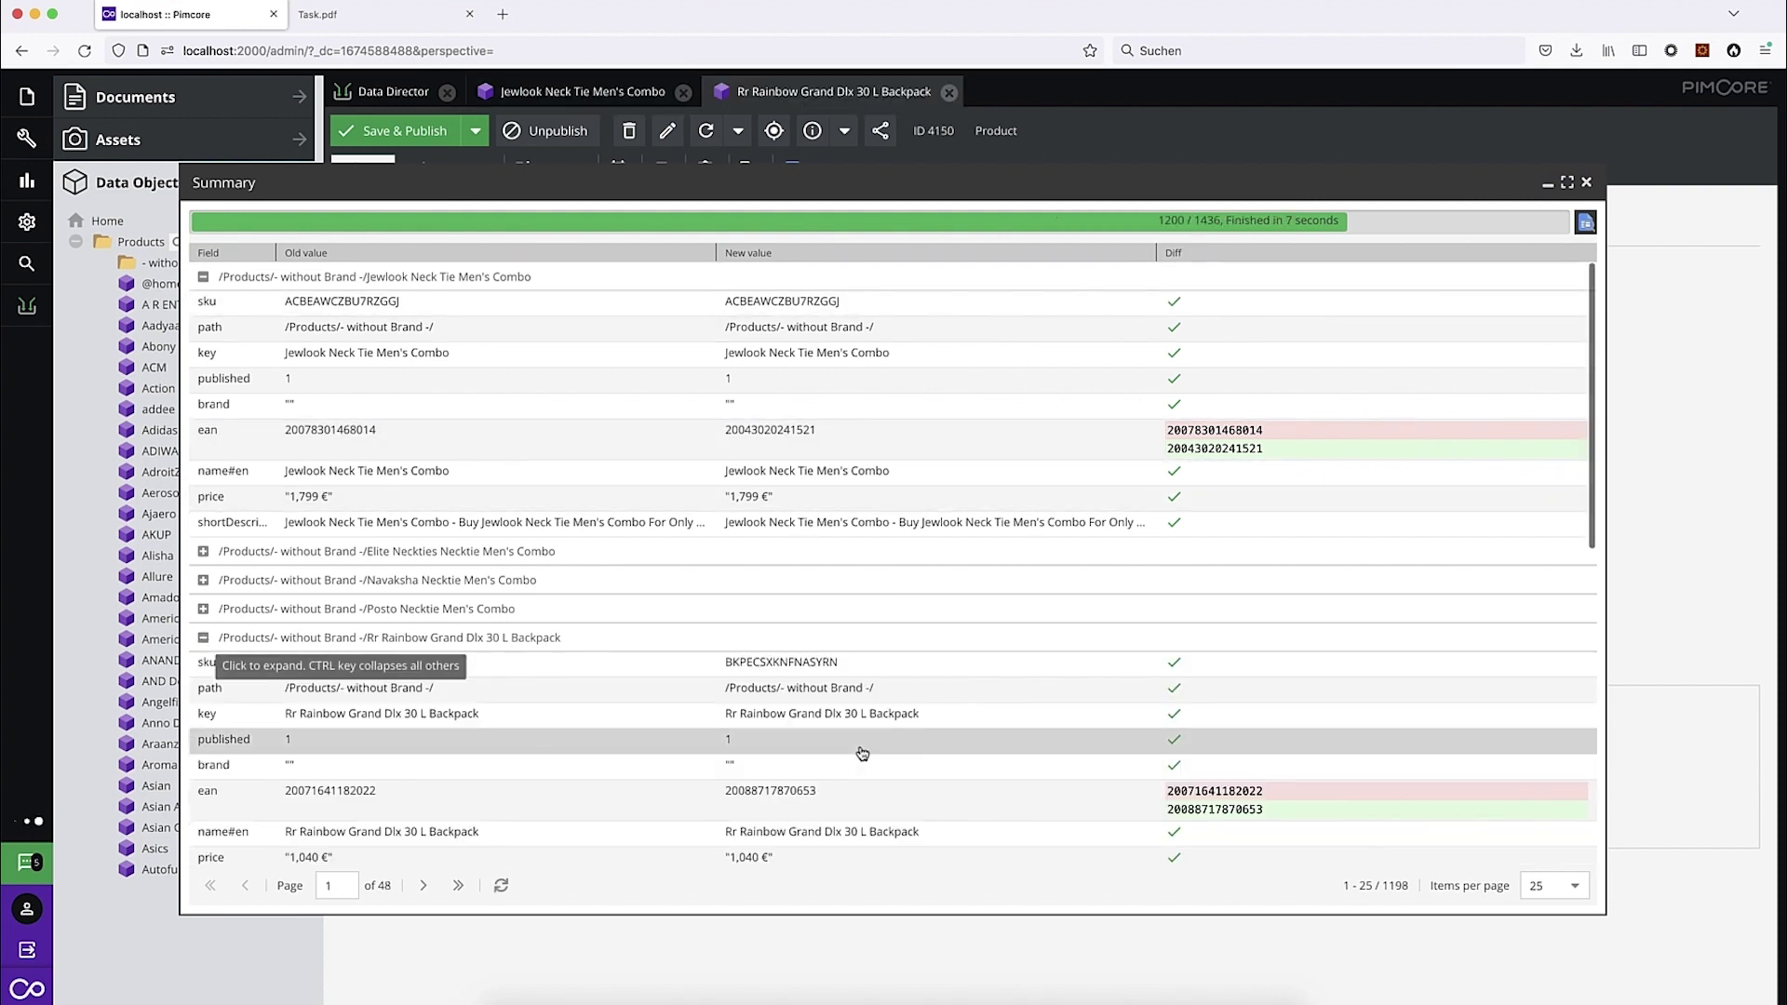
scroll(862, 754, down, 10)
scroll(871, 510, up, 10)
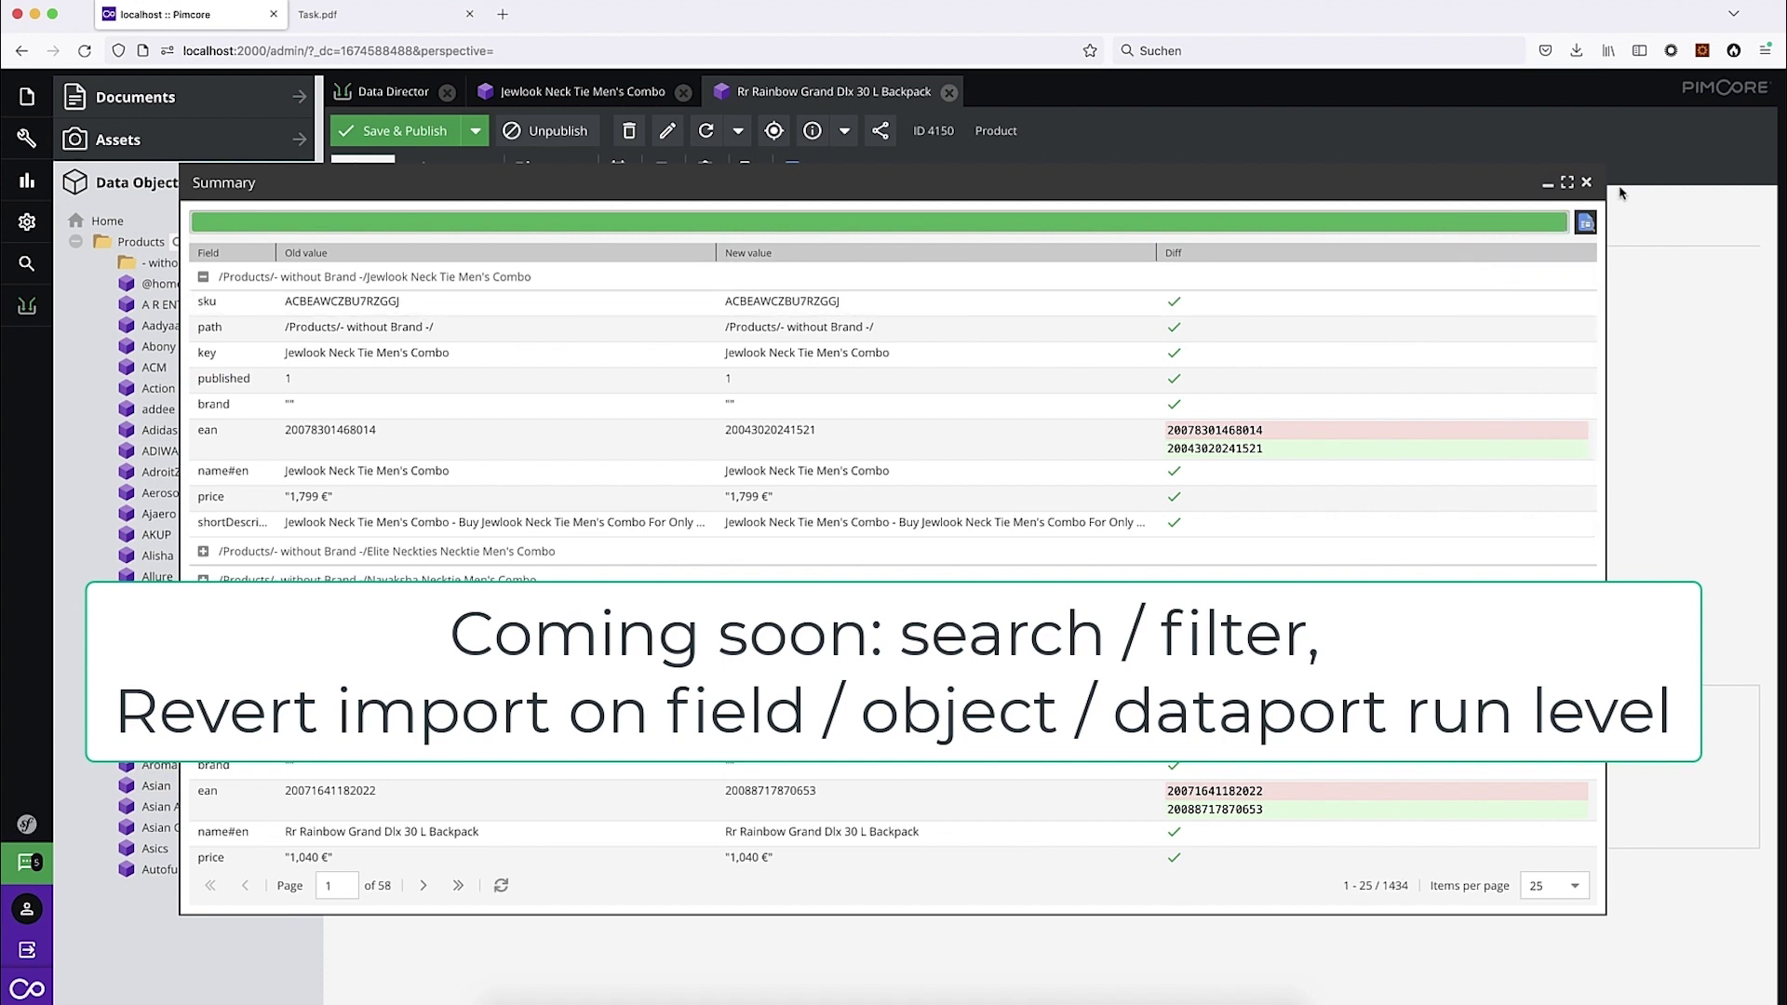
click(1591, 182)
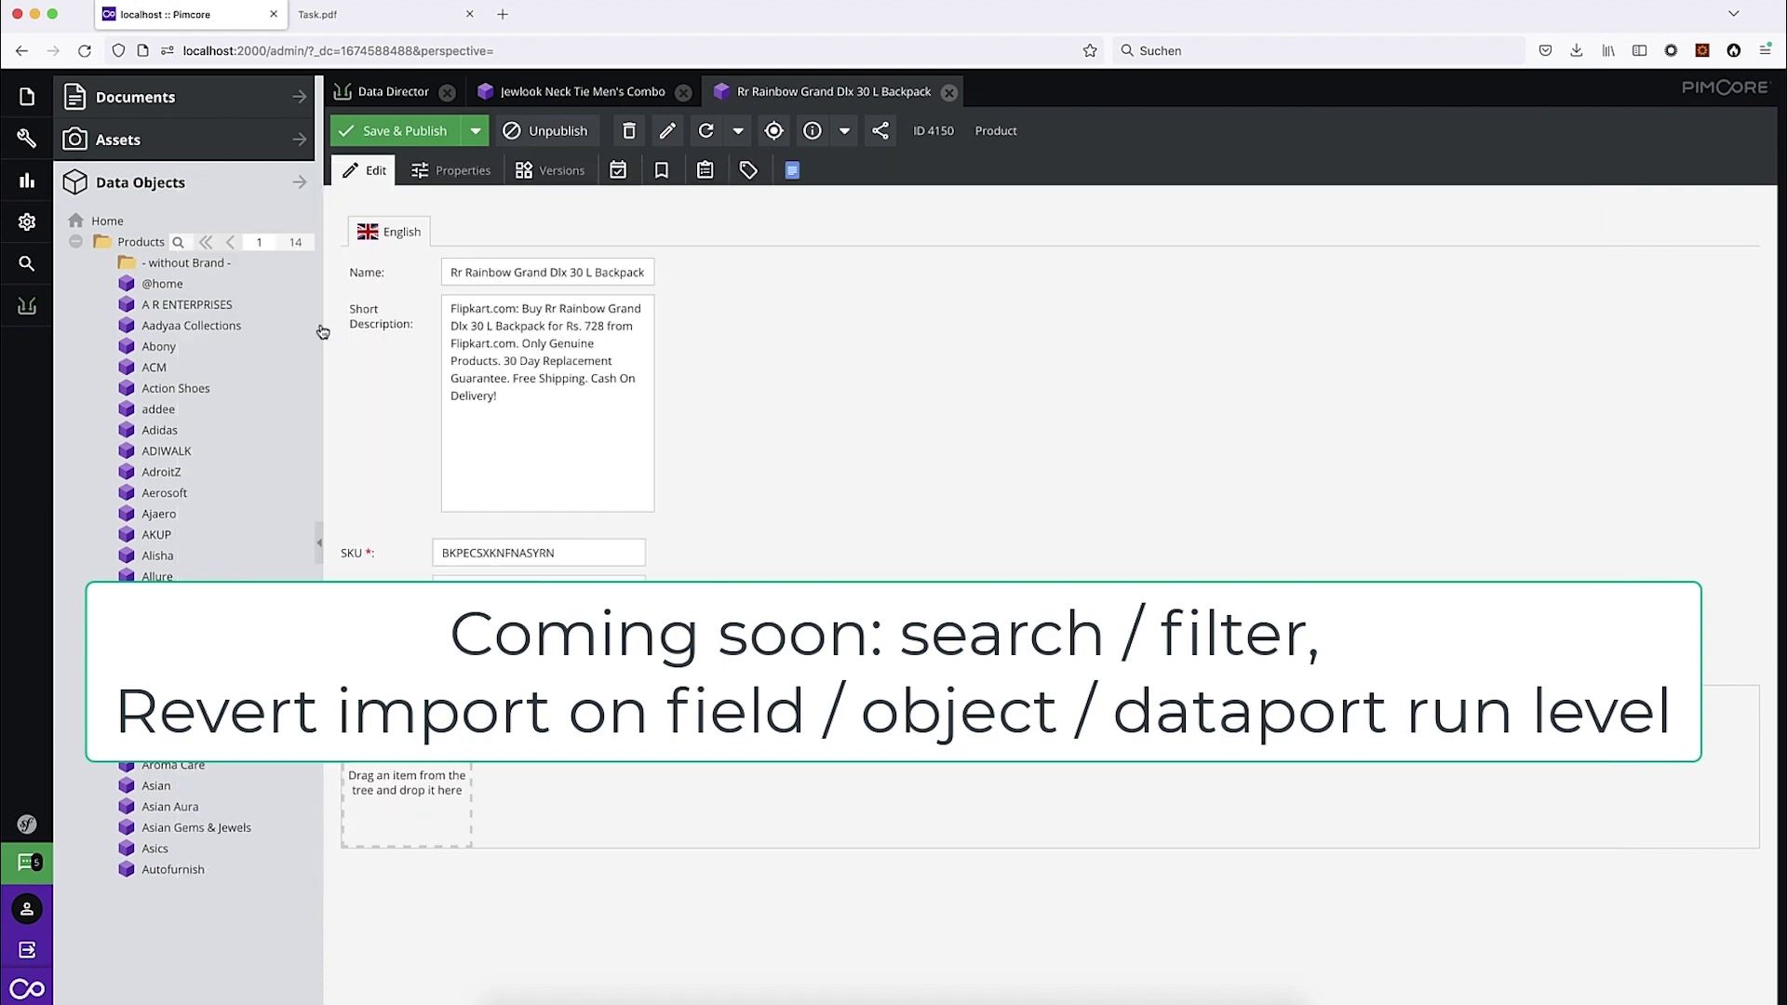
Step: Refresh the Products folder and expand the Aadyaa Collections and Action Shoes brands to show their products
right_click(144, 242)
click(227, 503)
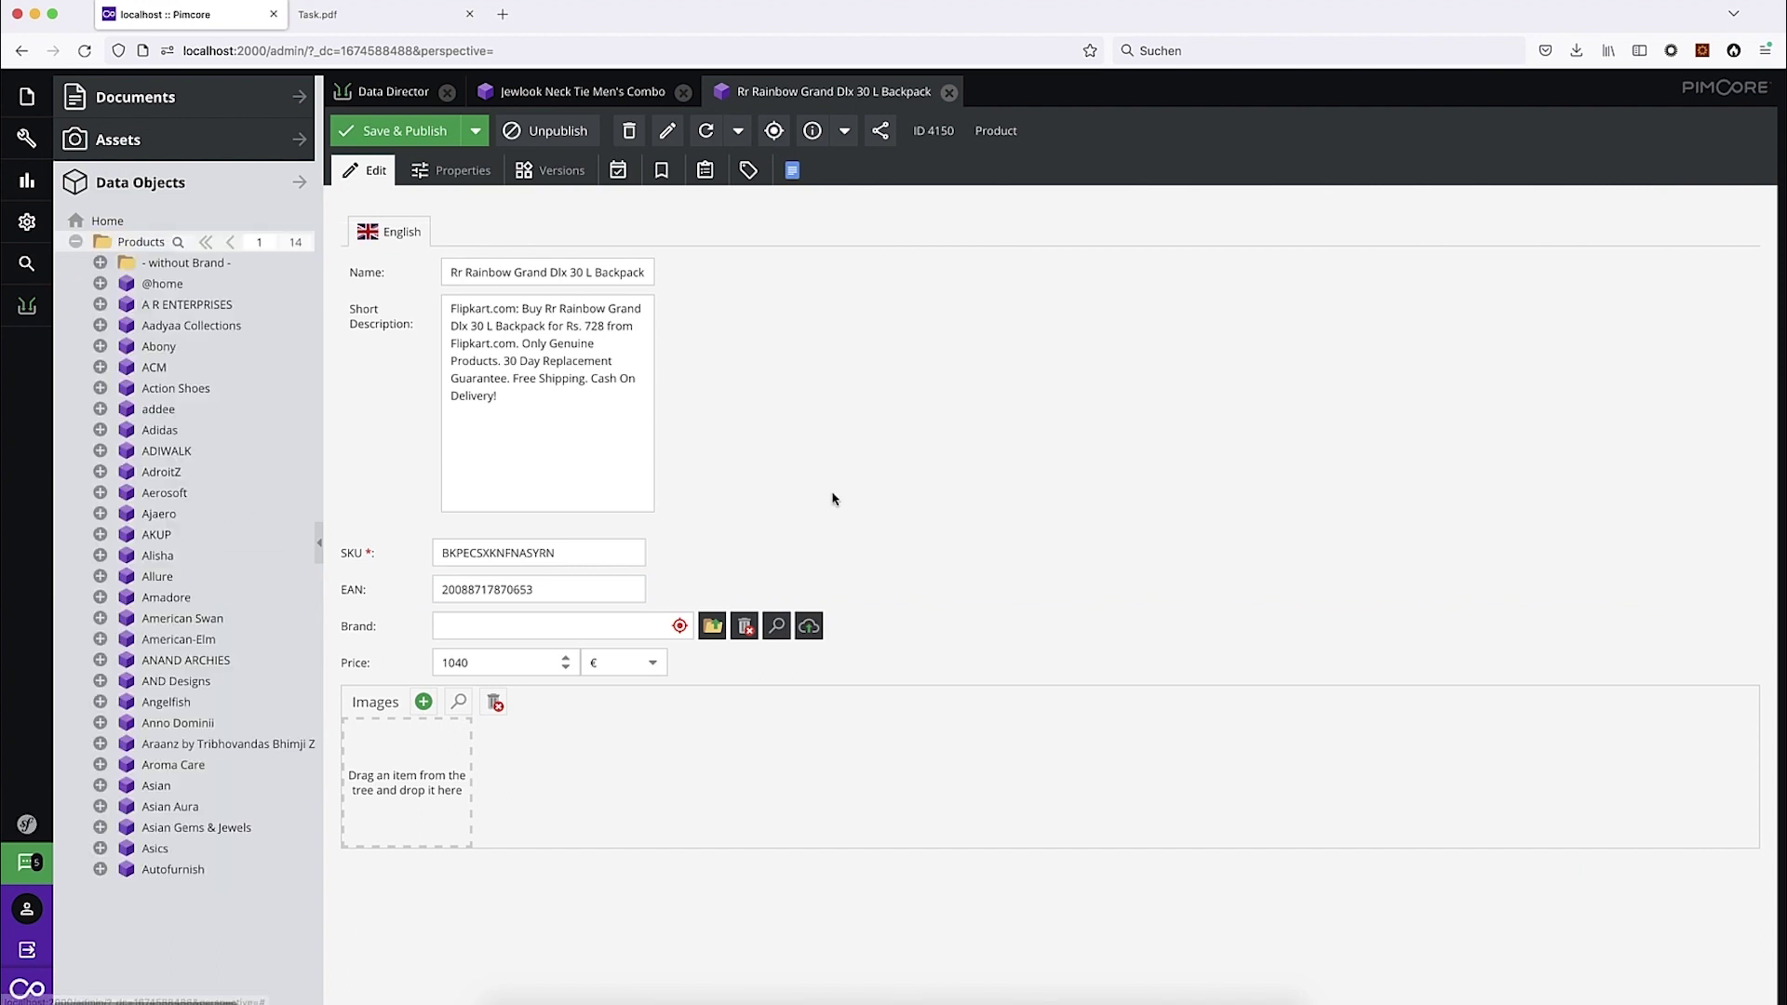
mouse_move(27, 305)
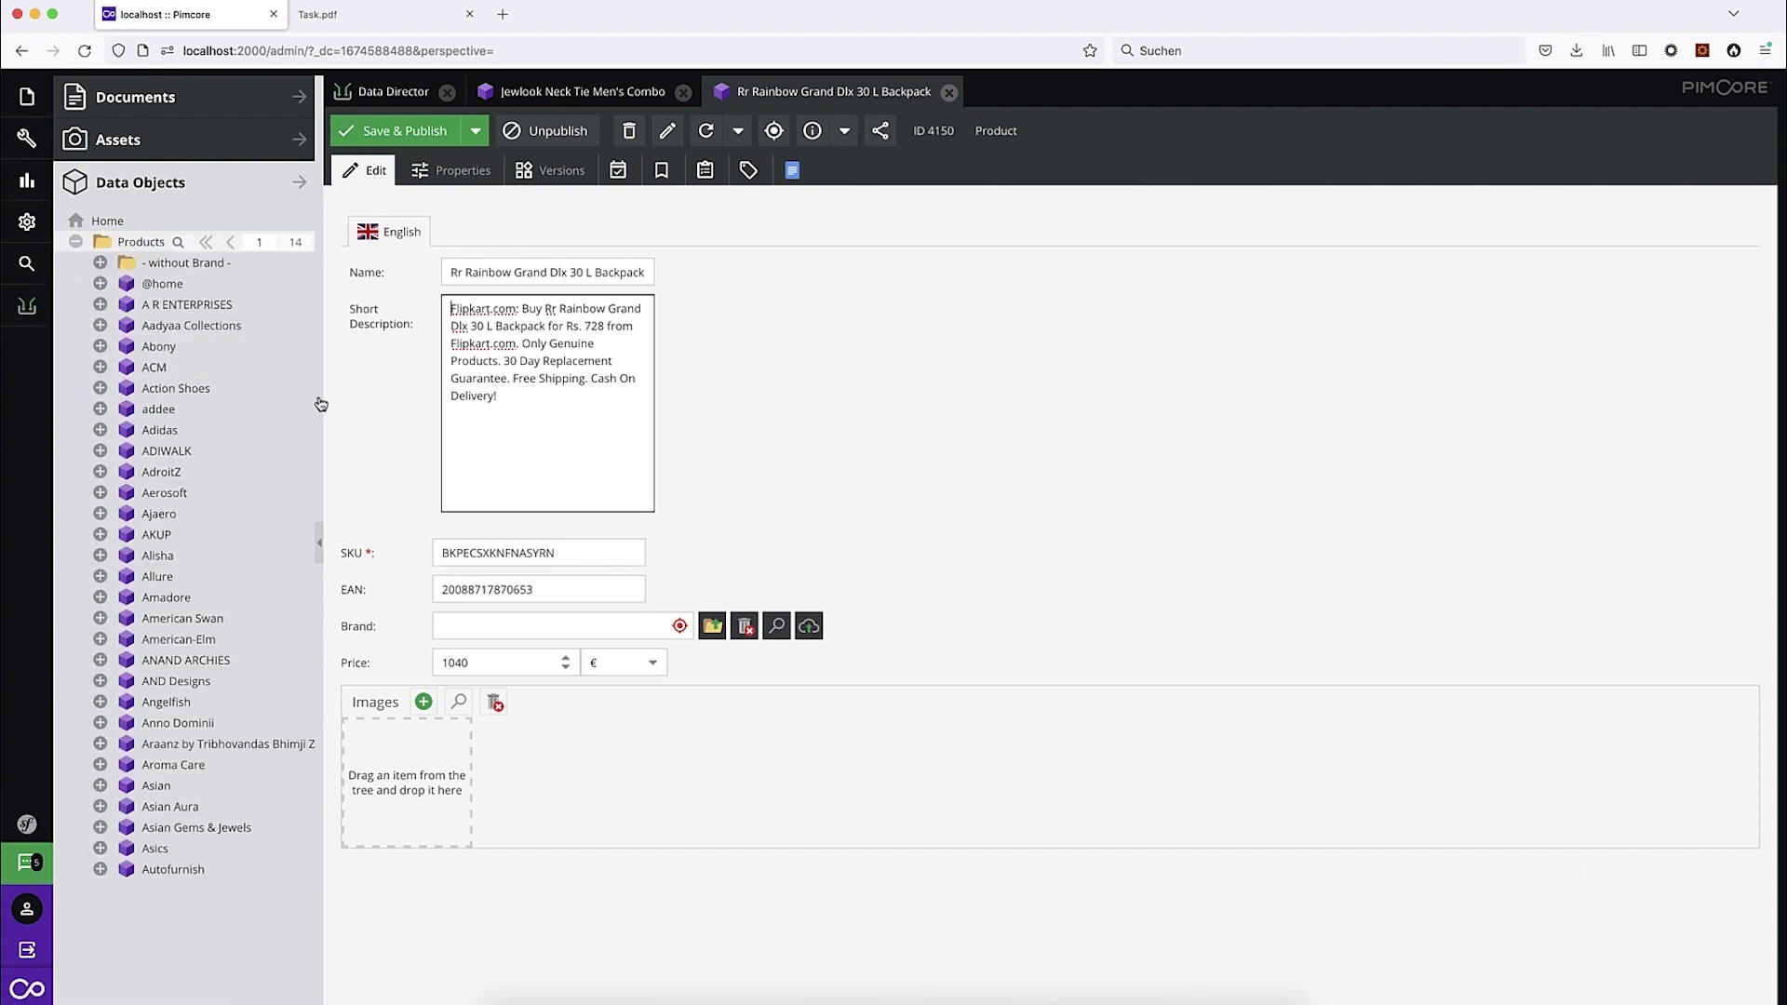
click(102, 328)
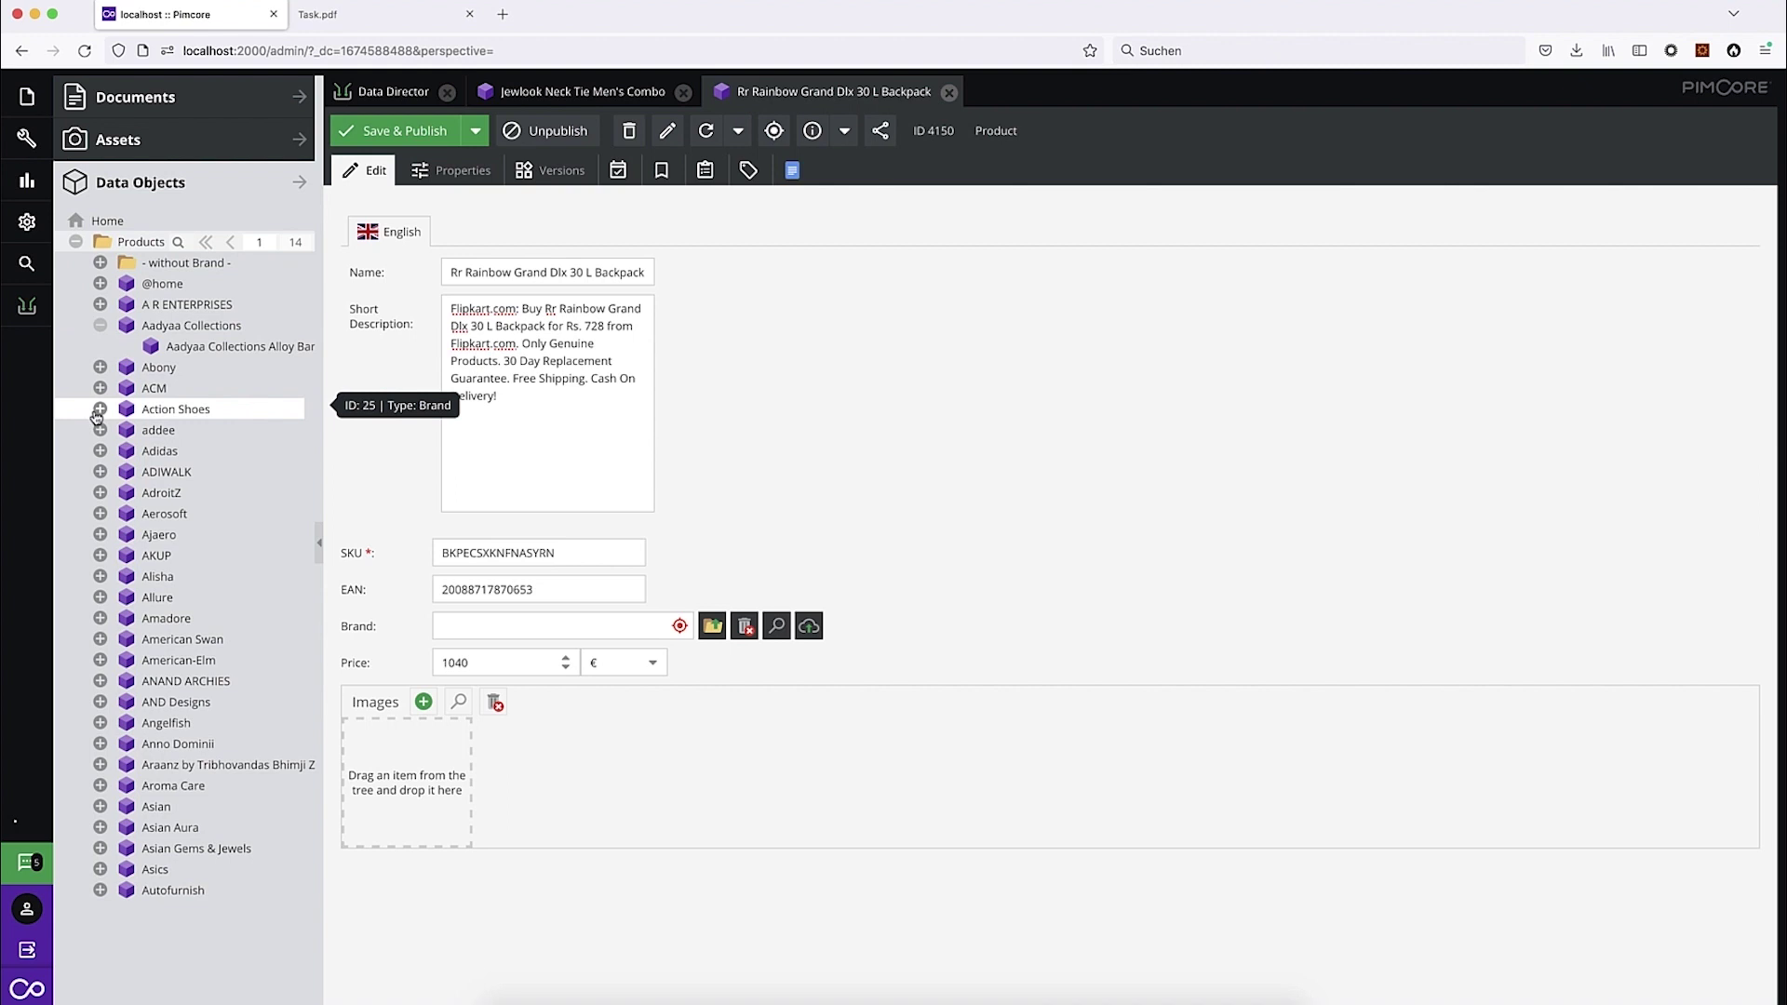
click(99, 409)
Step: Return to the Data Director view and check which object classes can be added under Home, without adding one
click(393, 91)
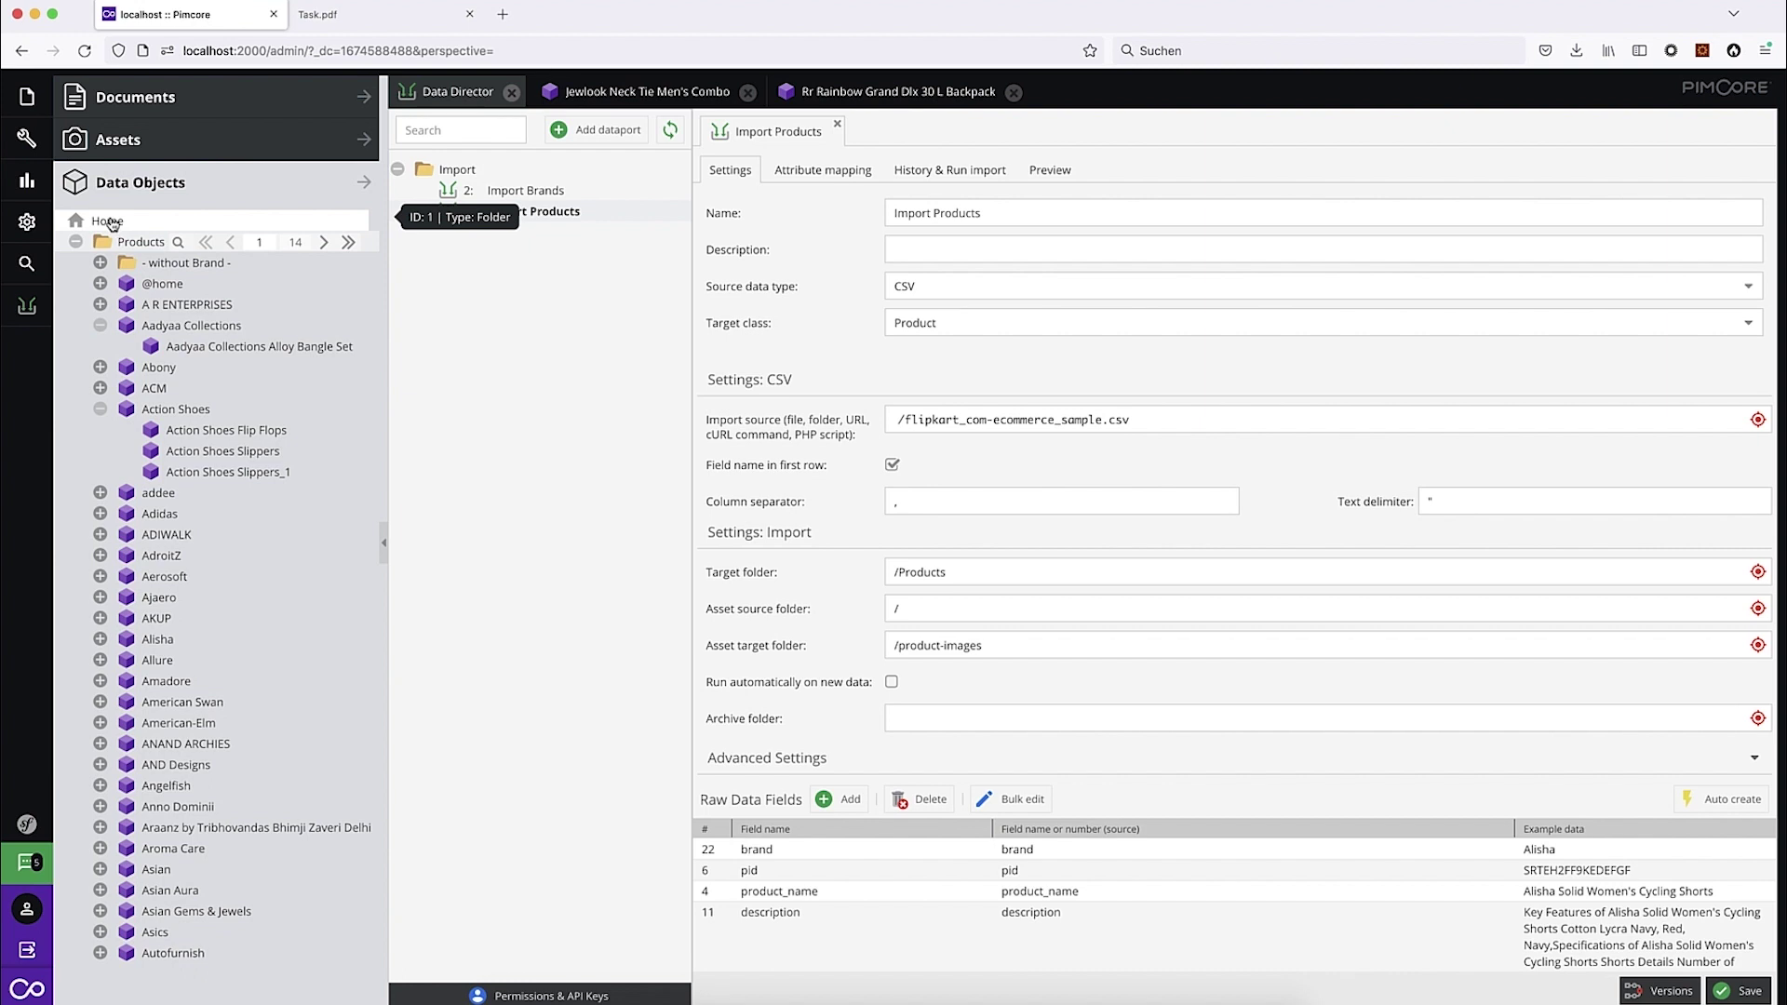
right_click(113, 223)
mouse_move(172, 232)
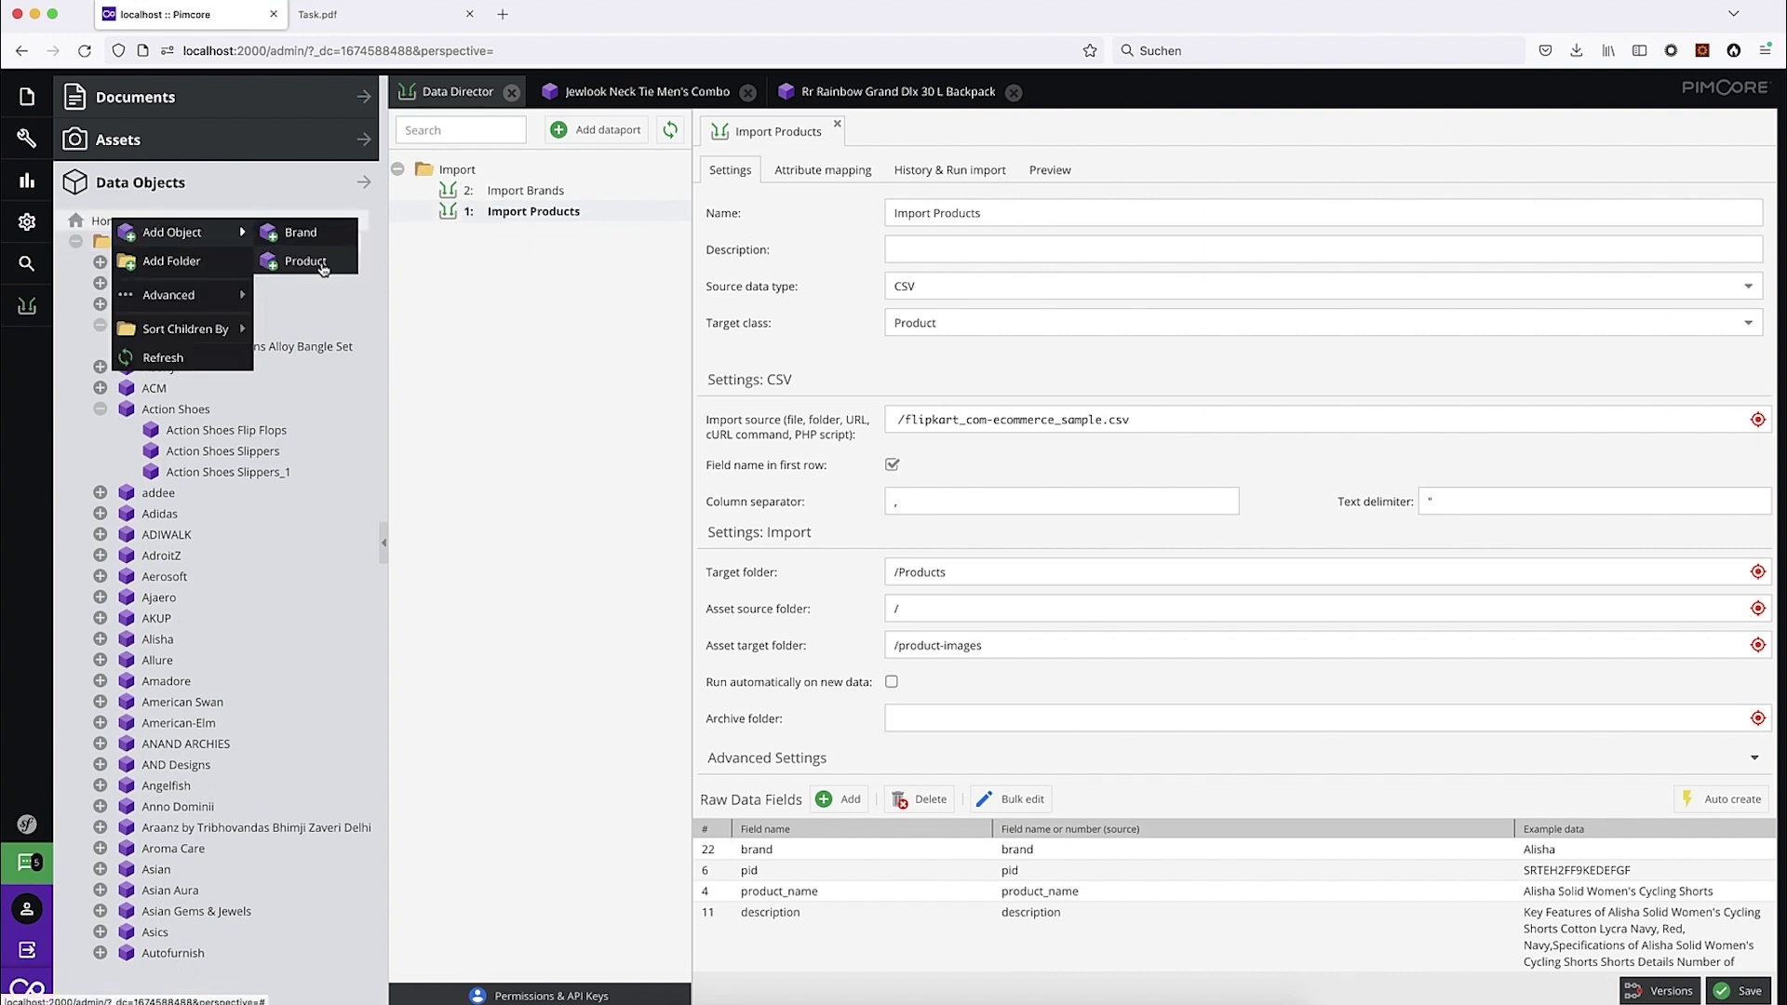
click(493, 386)
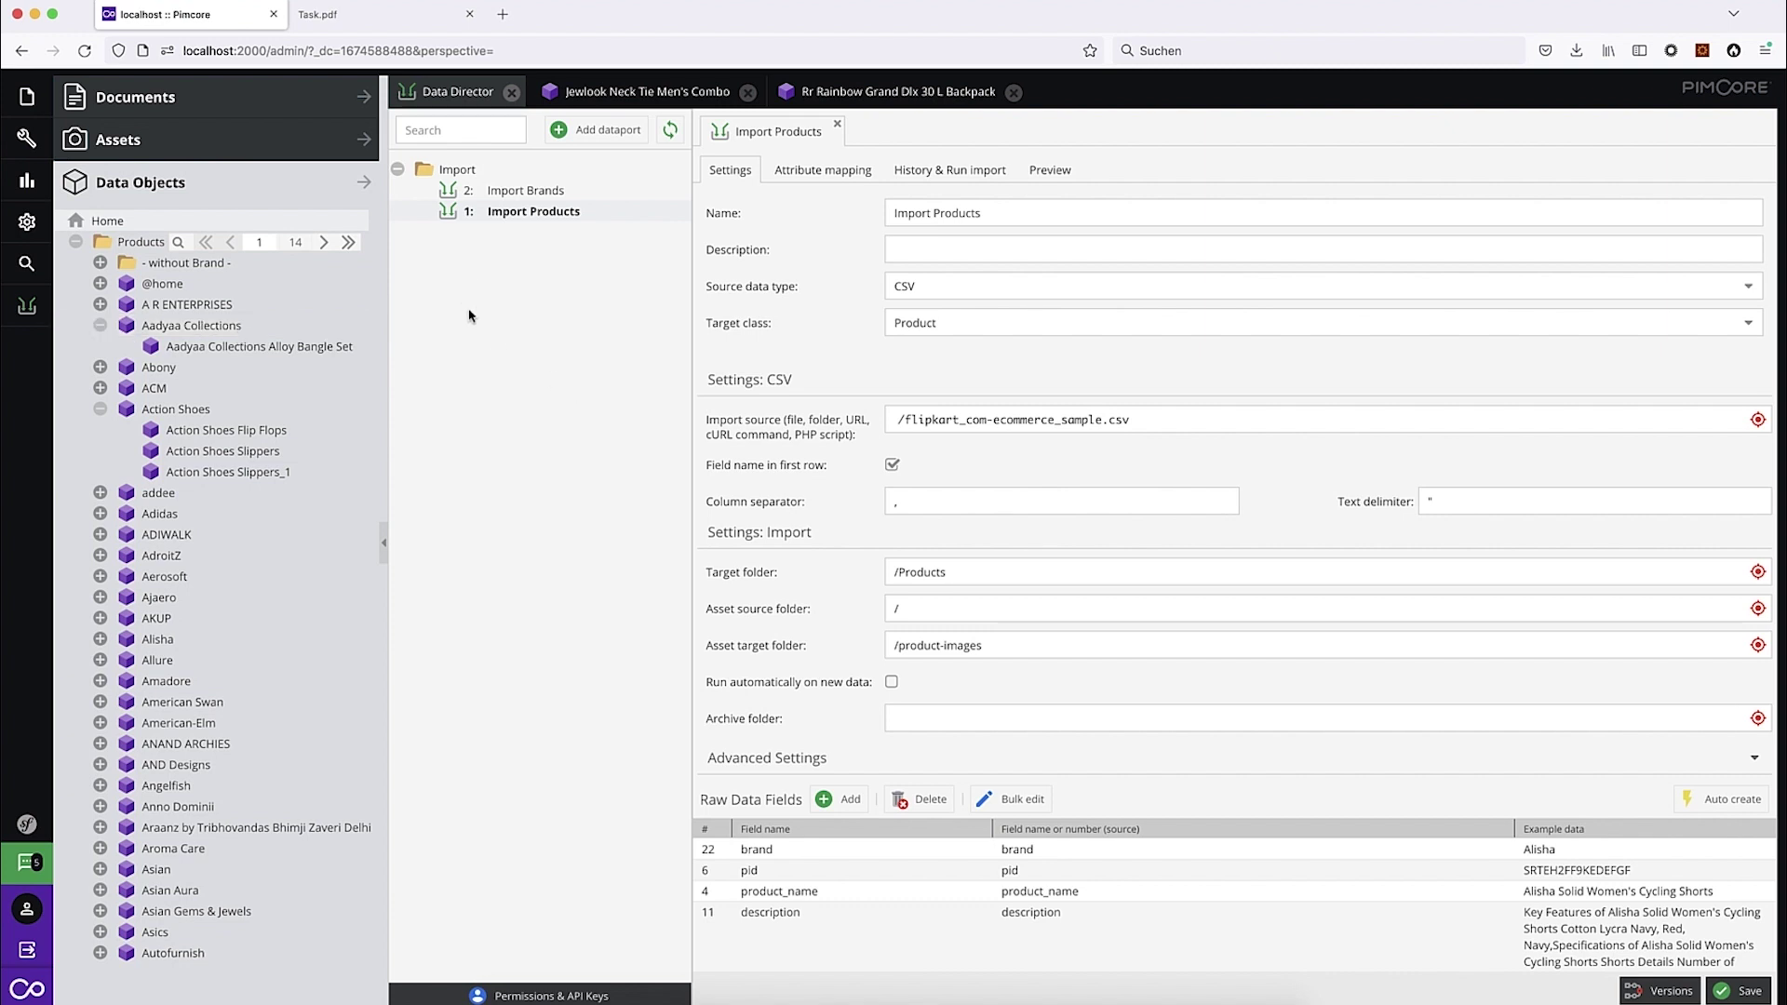
Step: Switch to Task.pdf and read the object creation topic, highlighting the product and brand to use
click(363, 14)
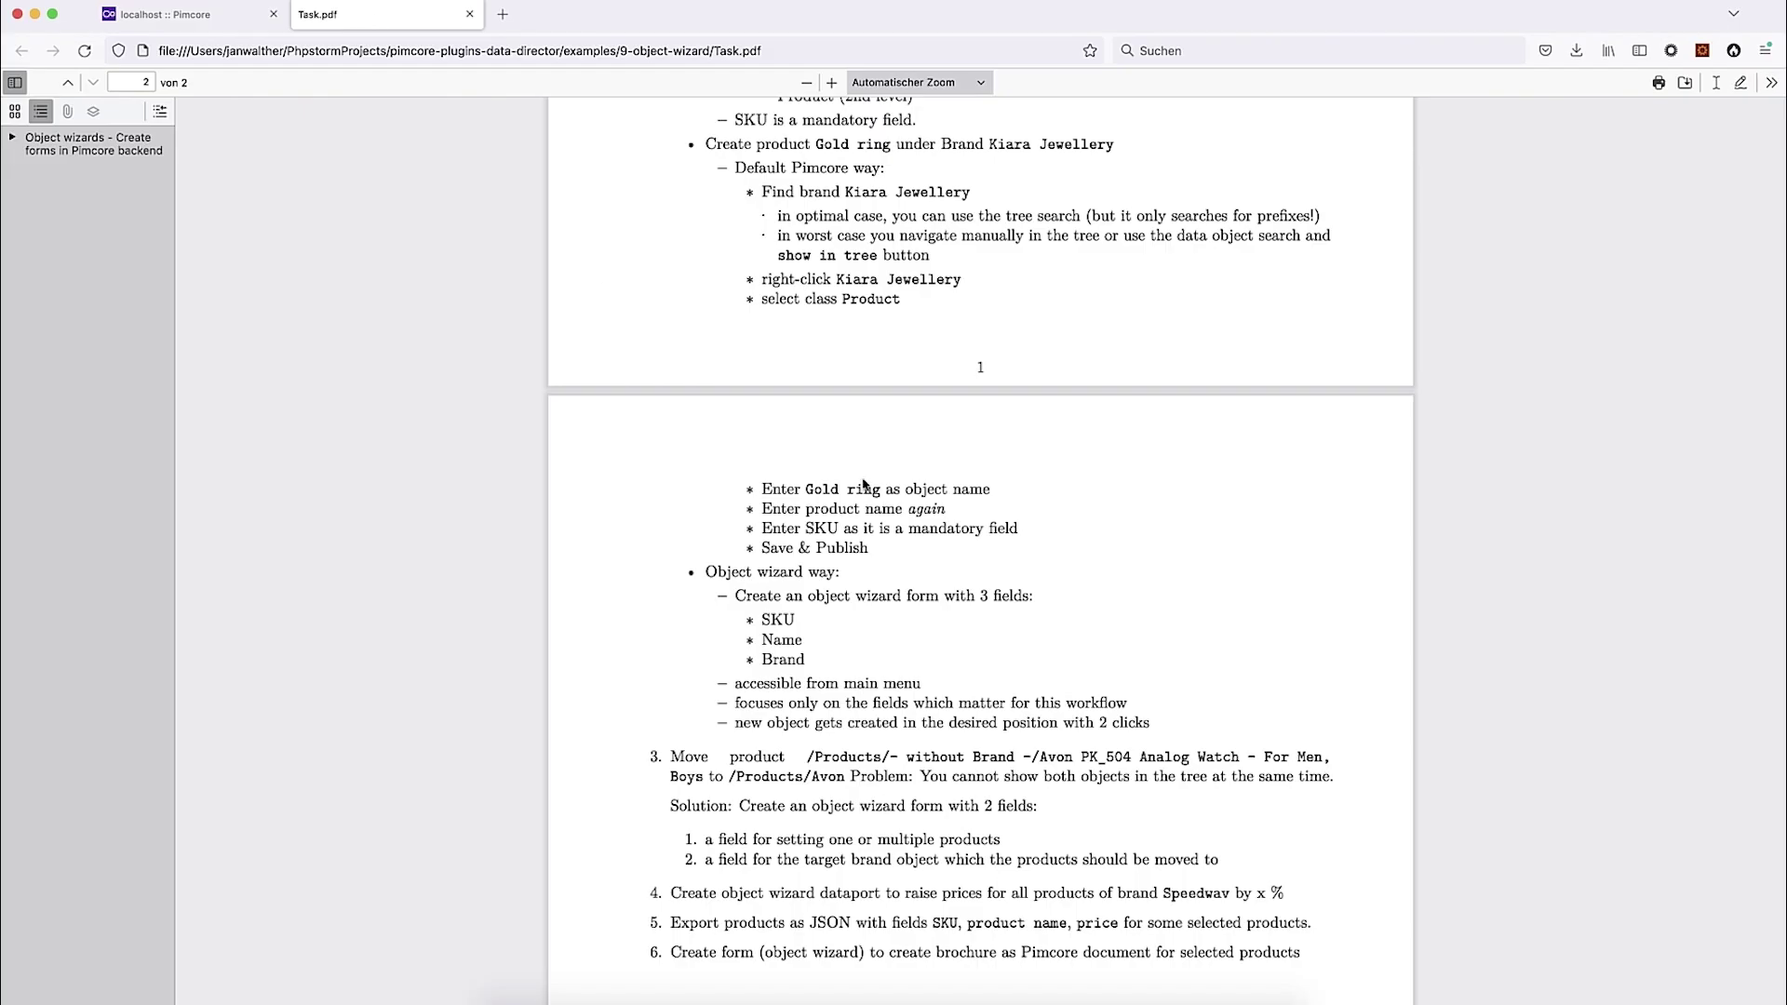
scroll(1037, 468, up, 3)
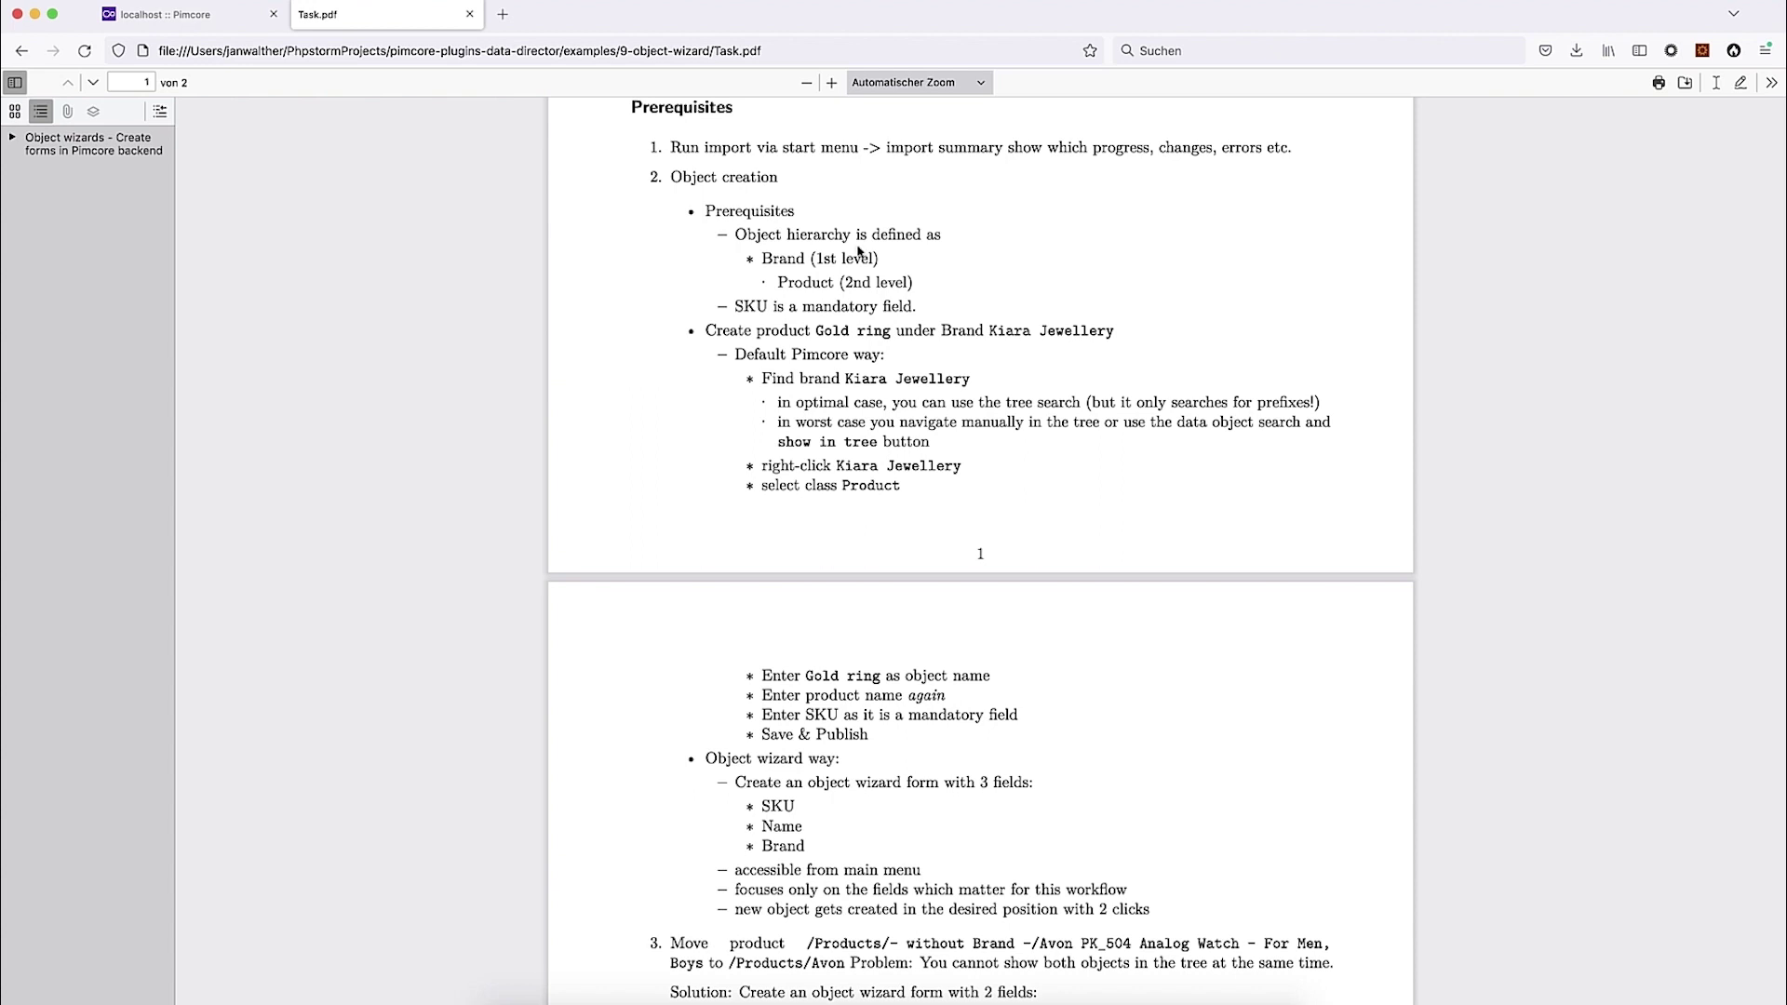
drag(672, 175, 790, 180)
click(810, 185)
scroll(960, 308, down, 2)
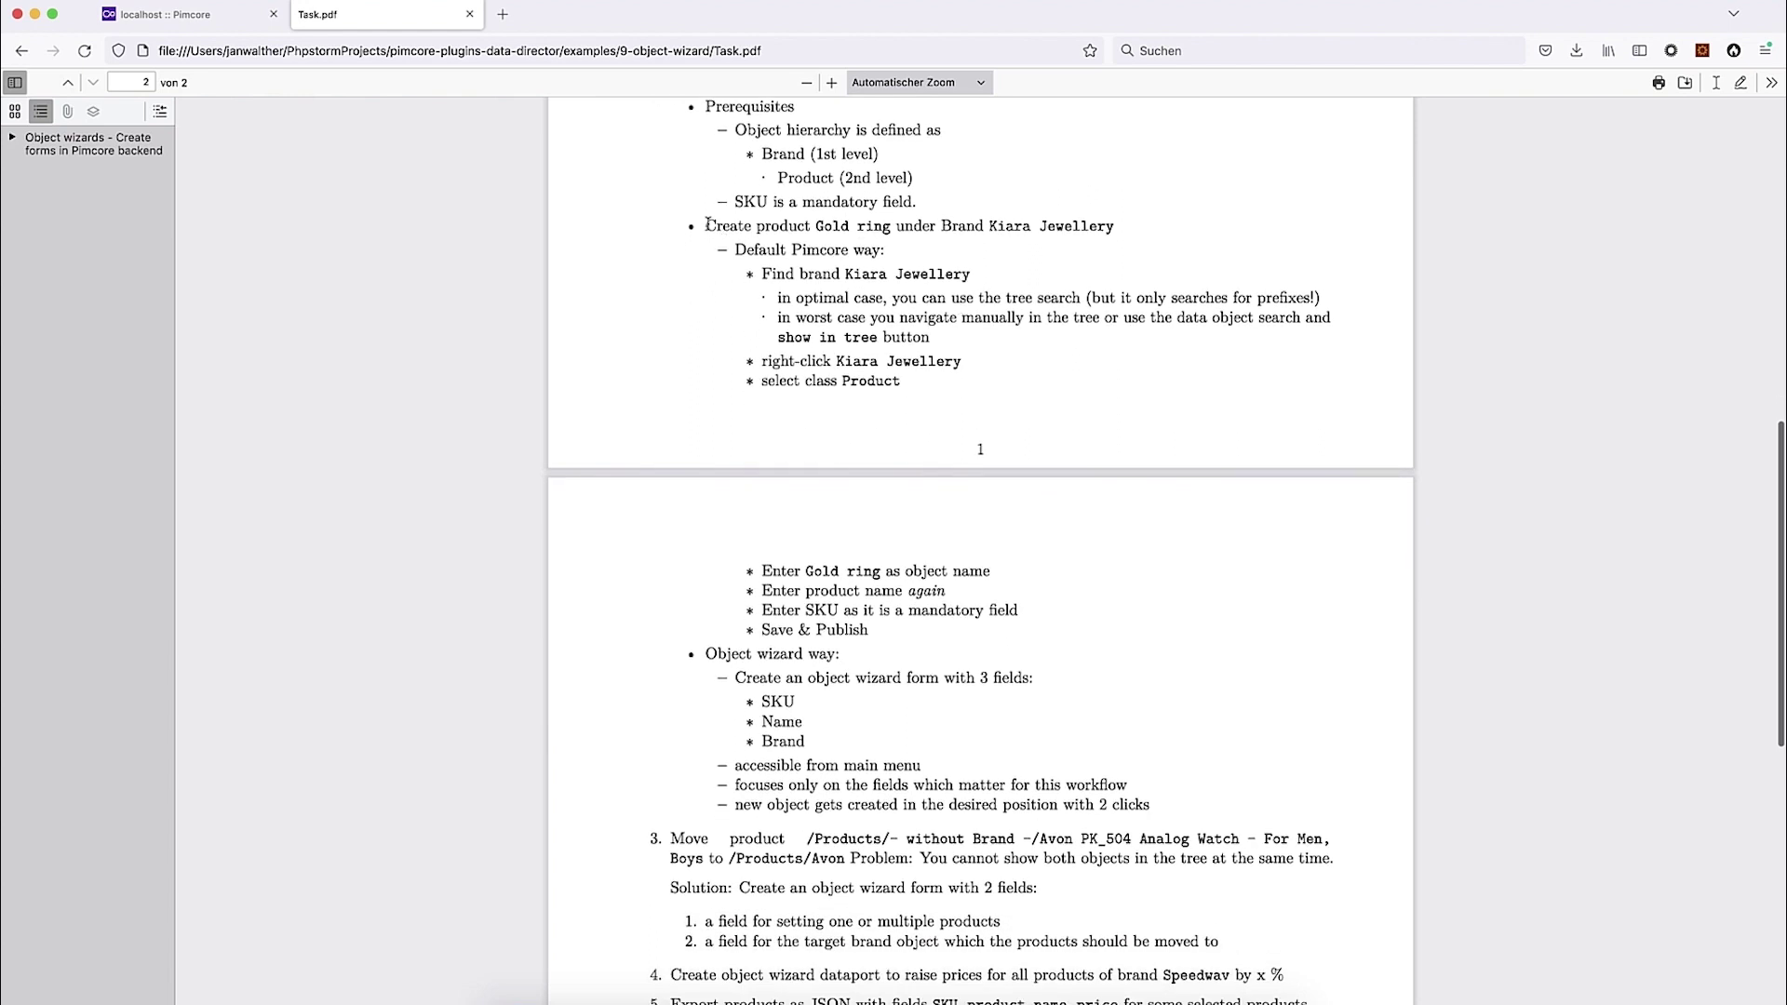
drag(814, 226, 1144, 231)
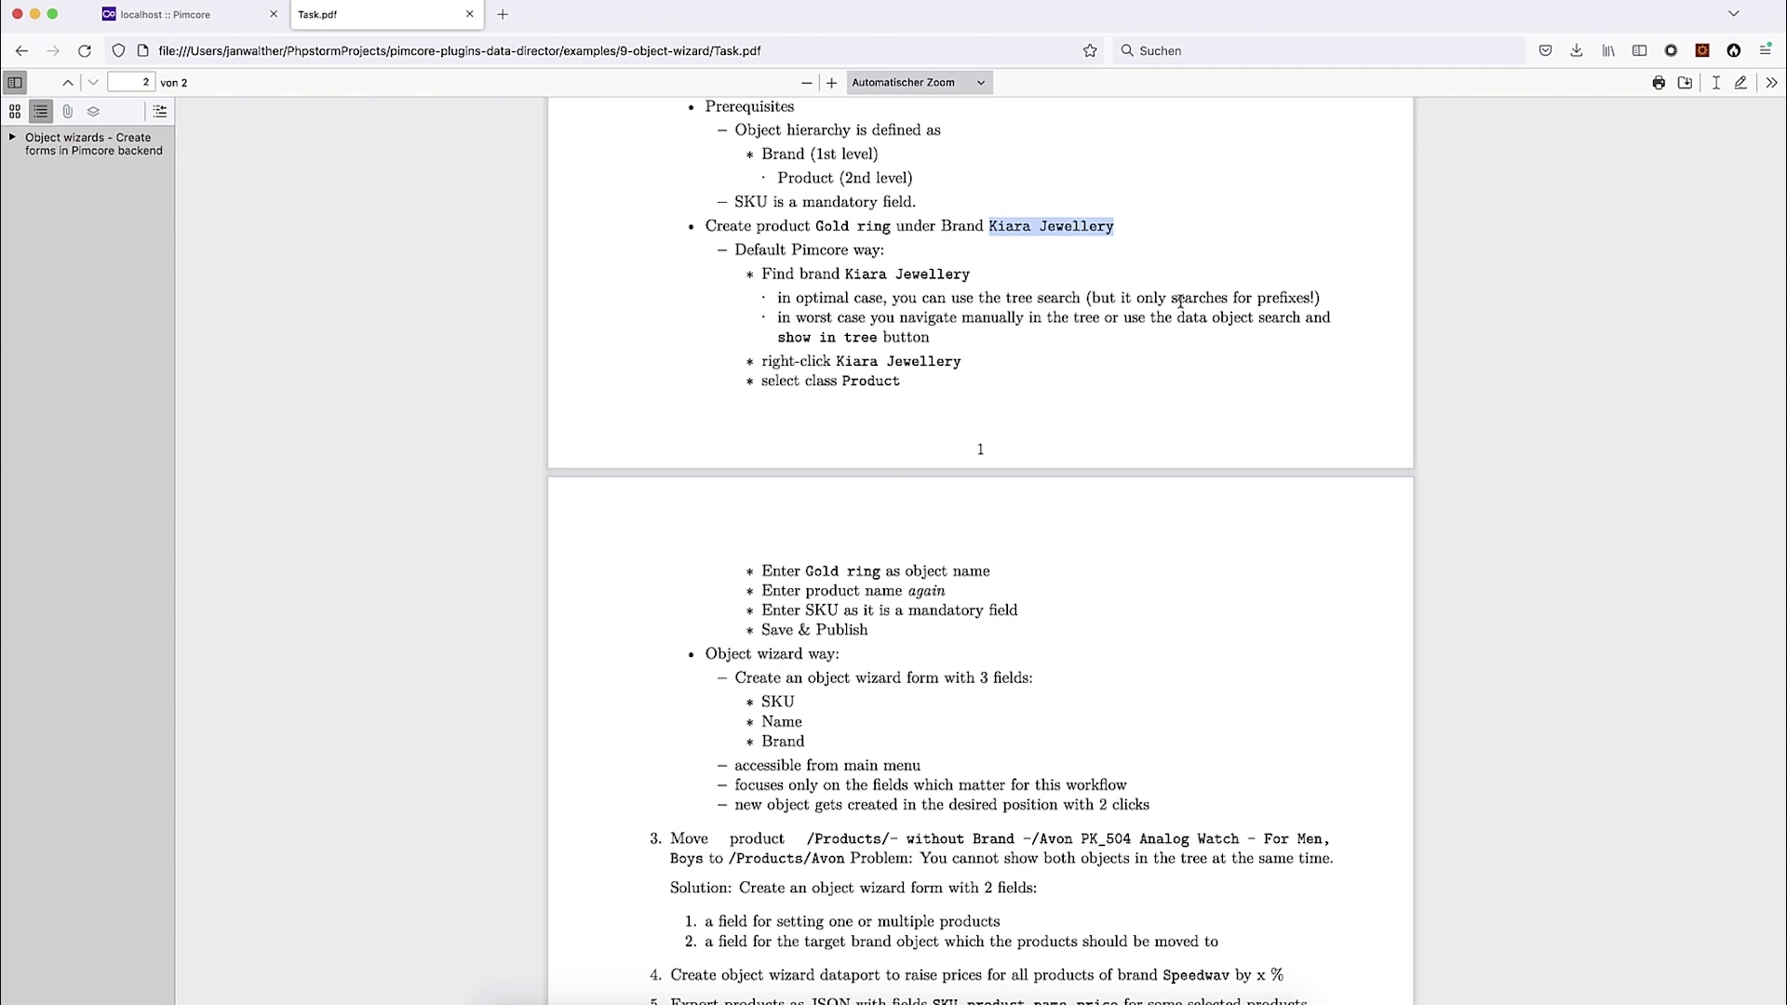
Step: Switch back to Pimcore and search the Products folder for "jewellery" and "kiara" to locate the Kiara Jewellery brand
click(144, 15)
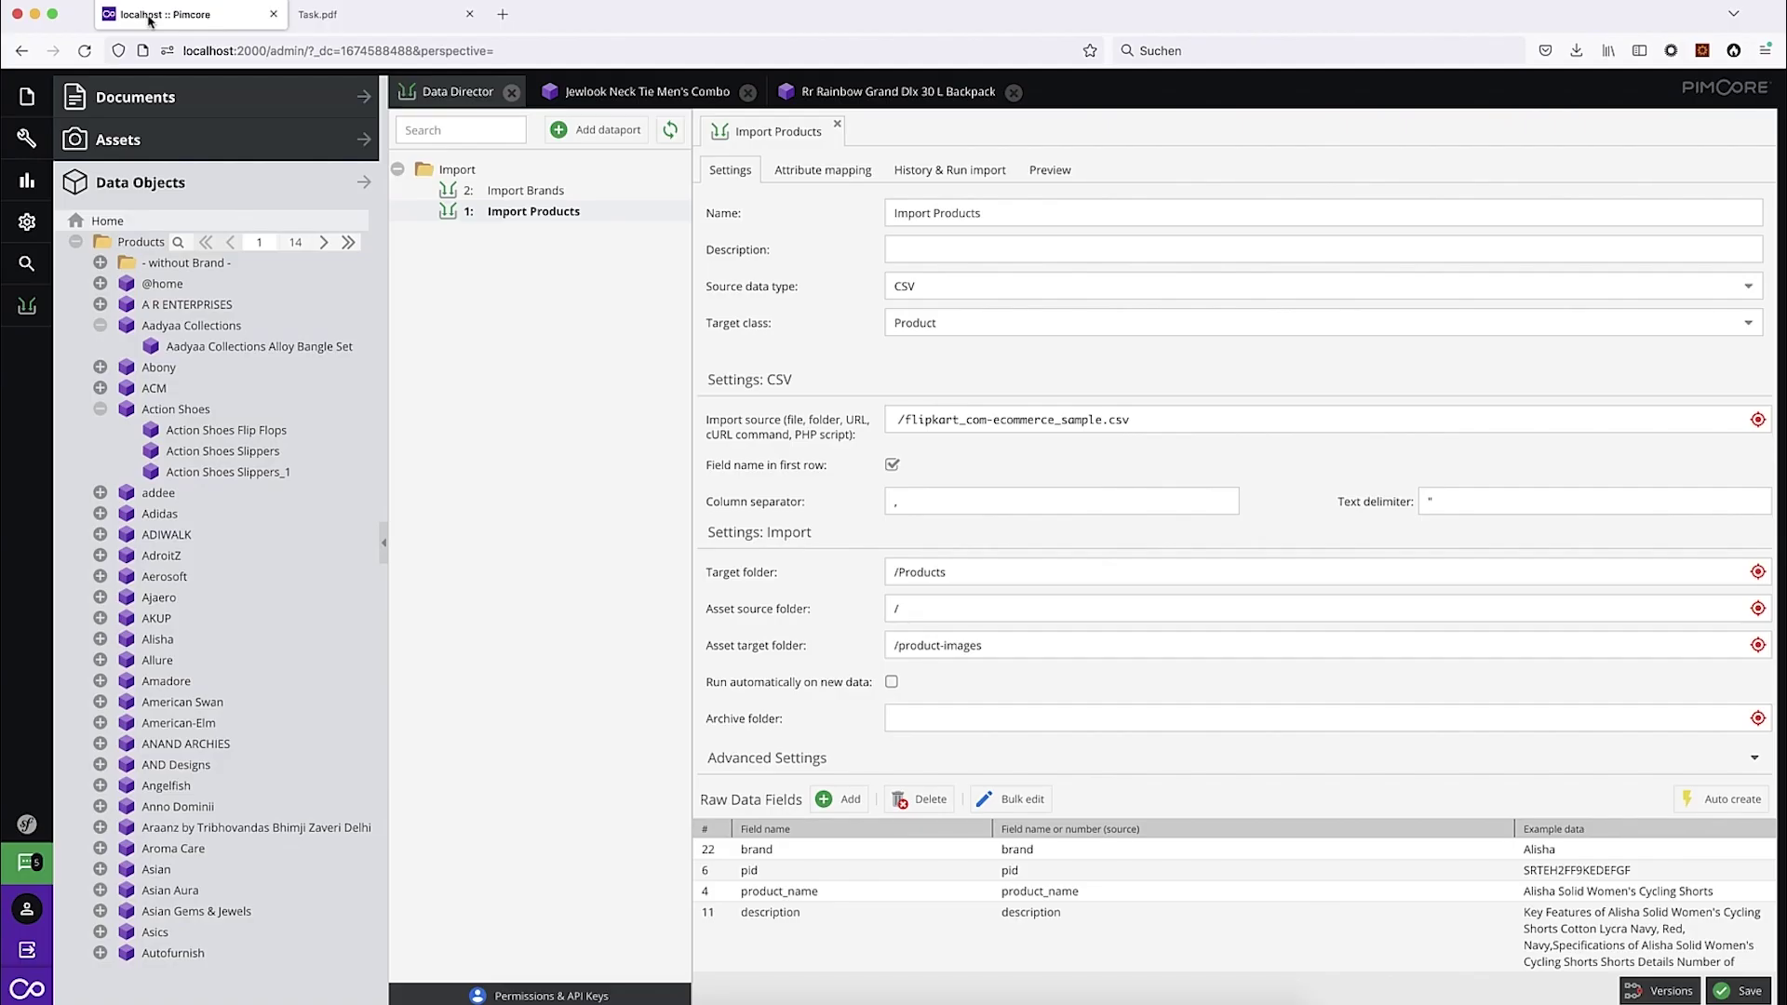
click(178, 242)
text(je)
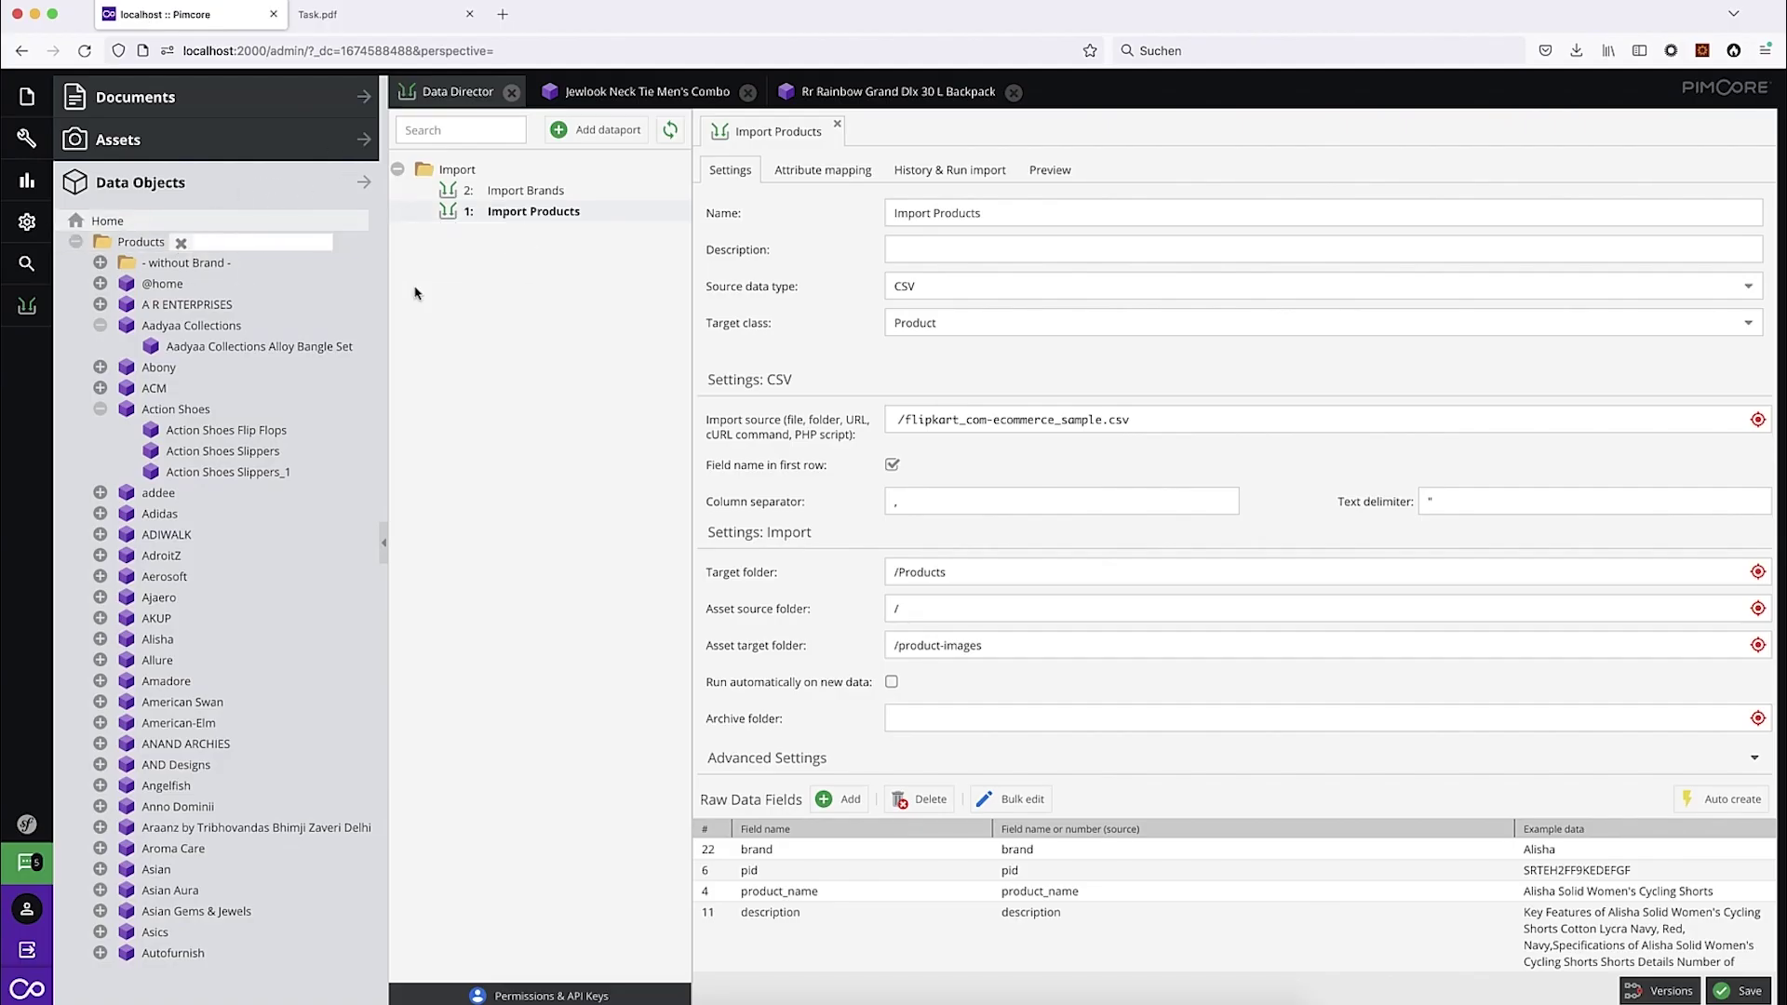
text(wellery)
double_click(253, 243)
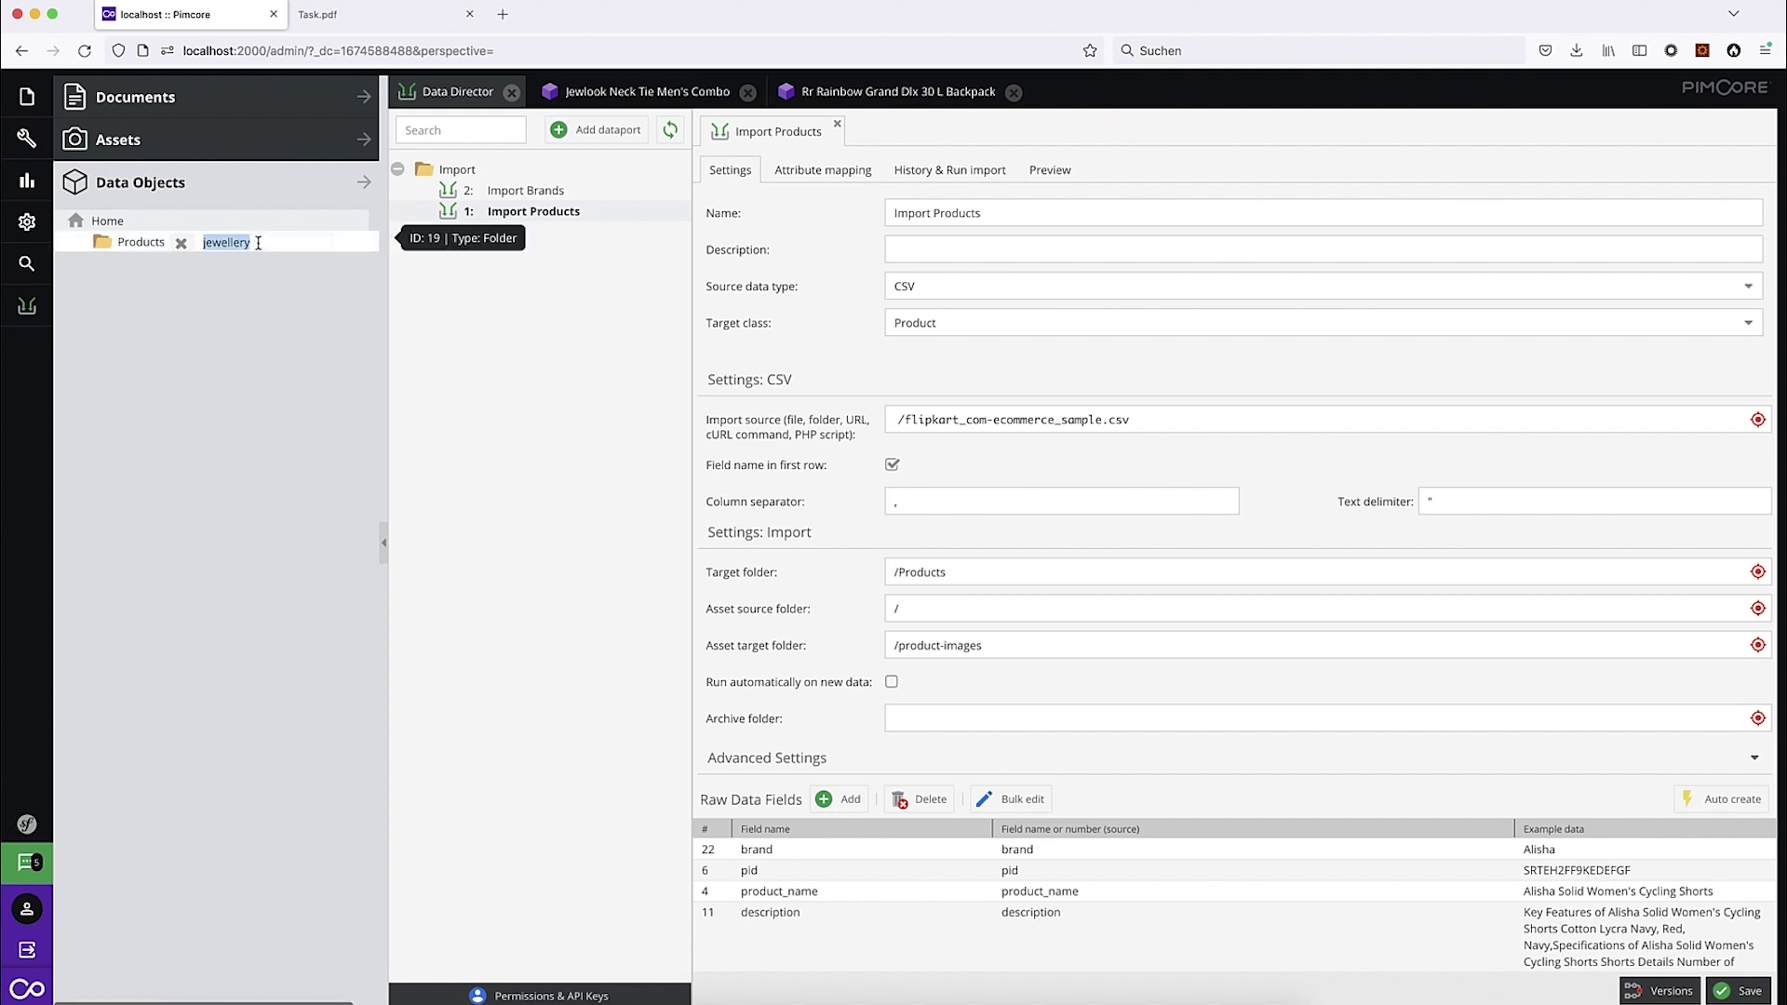
text(kiara)
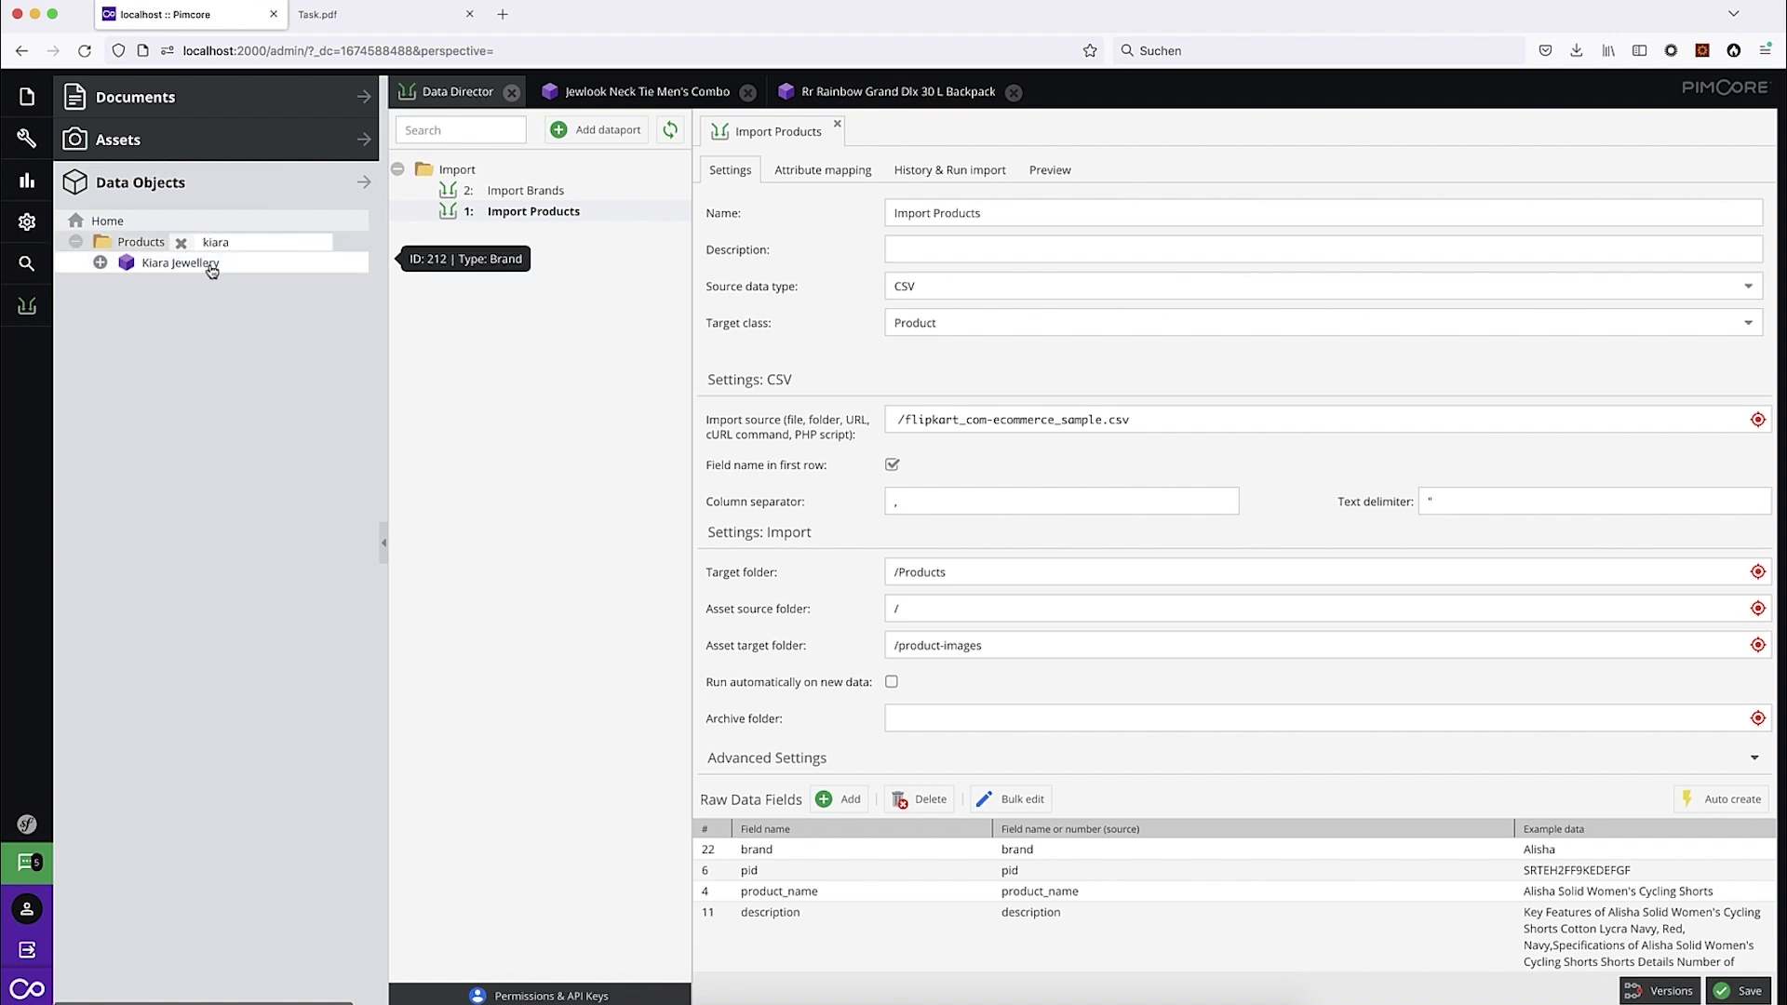
Step: Switch to Task.pdf and read the default and object wizard ways of creating a product, highlighting the key terms
click(372, 24)
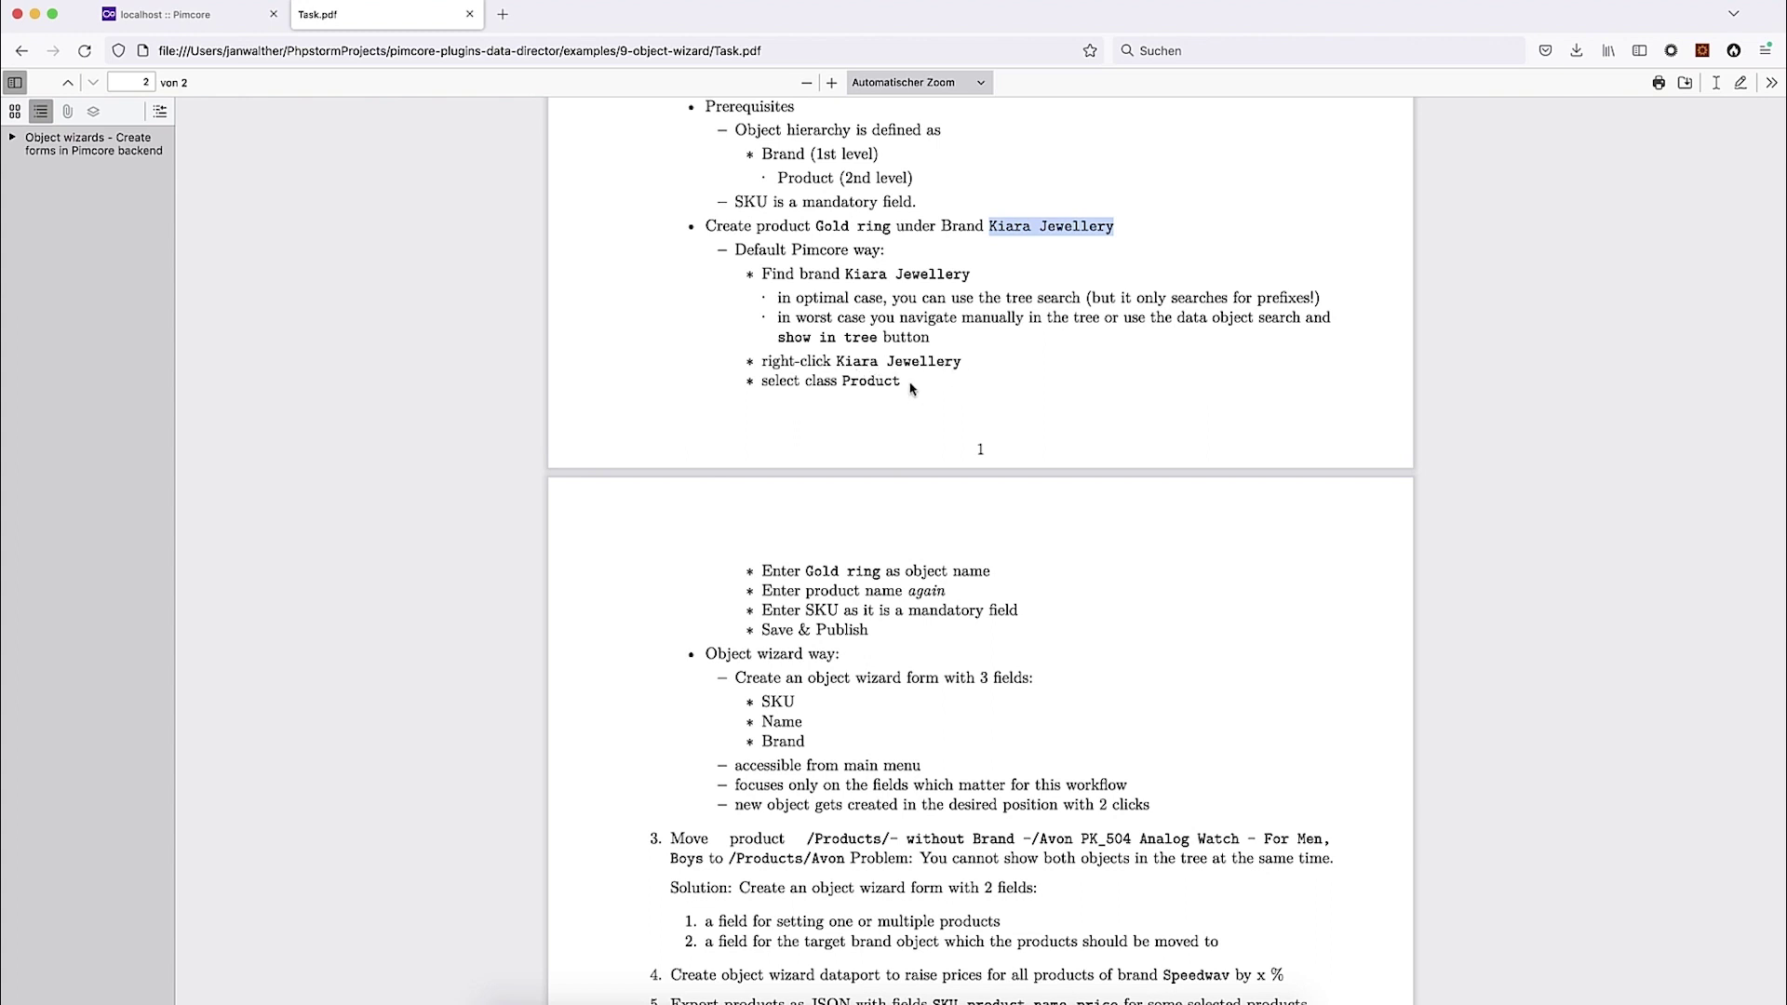
scroll(907, 389, down, 1)
drag(842, 327, 916, 332)
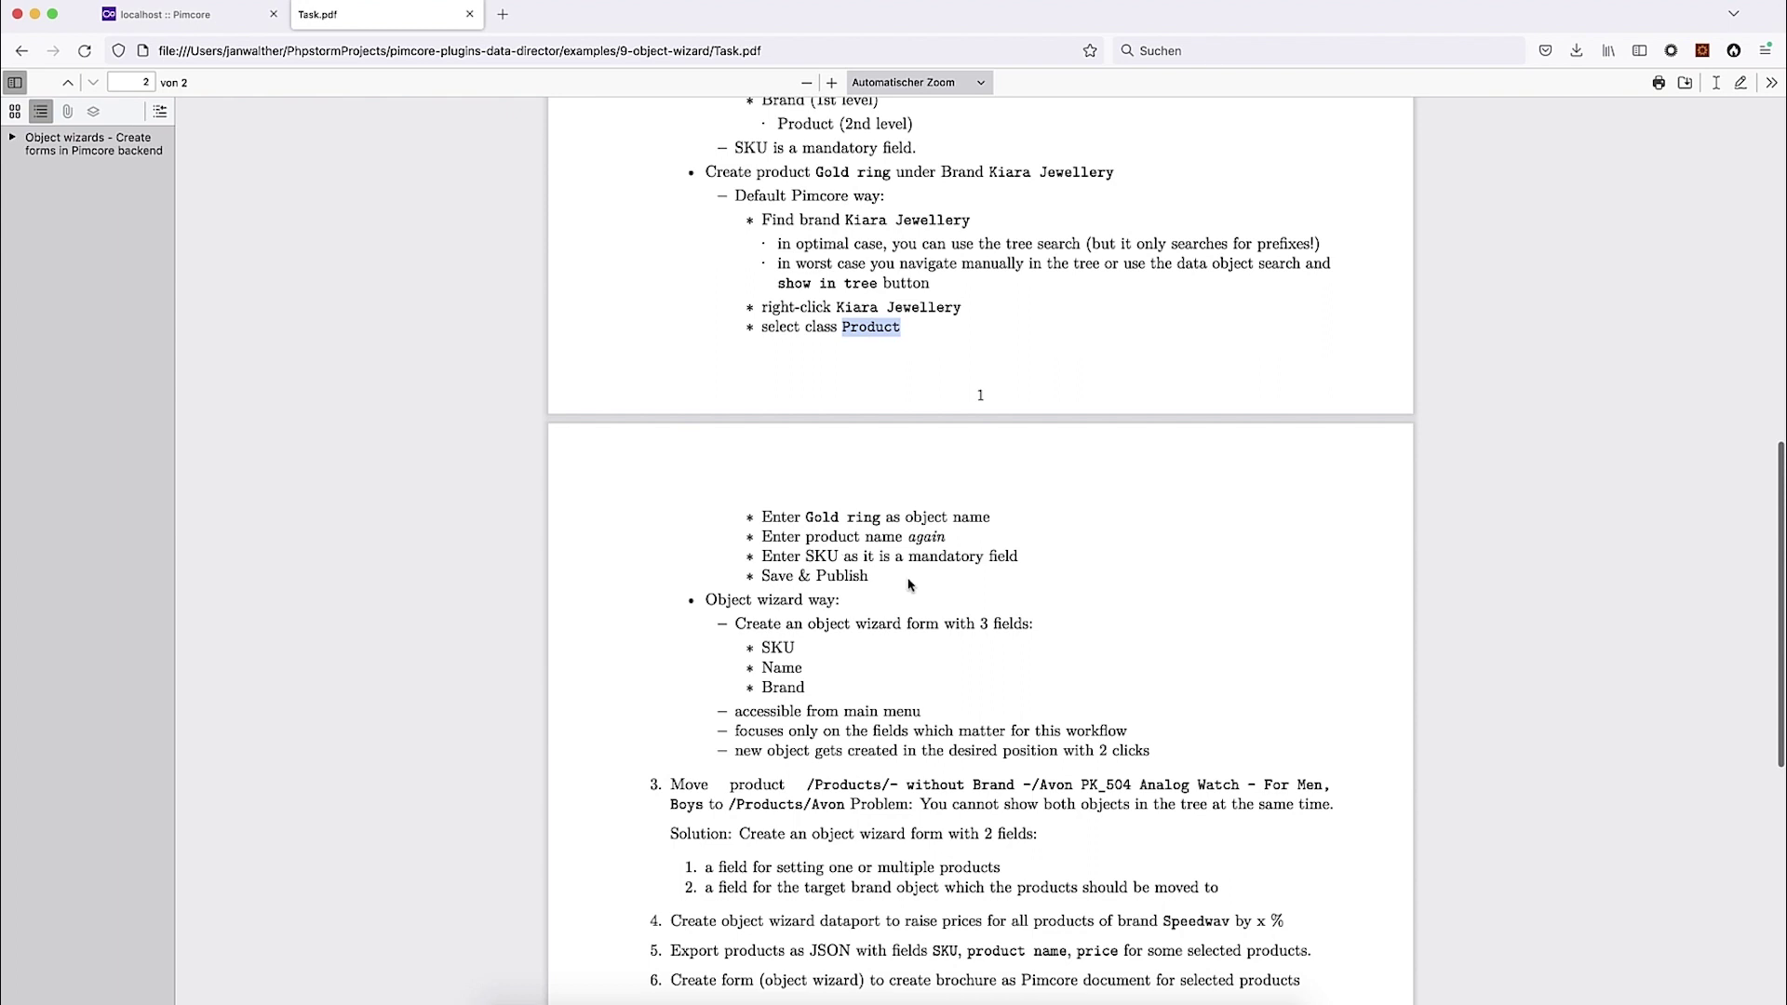
drag(880, 588, 772, 579)
click(774, 579)
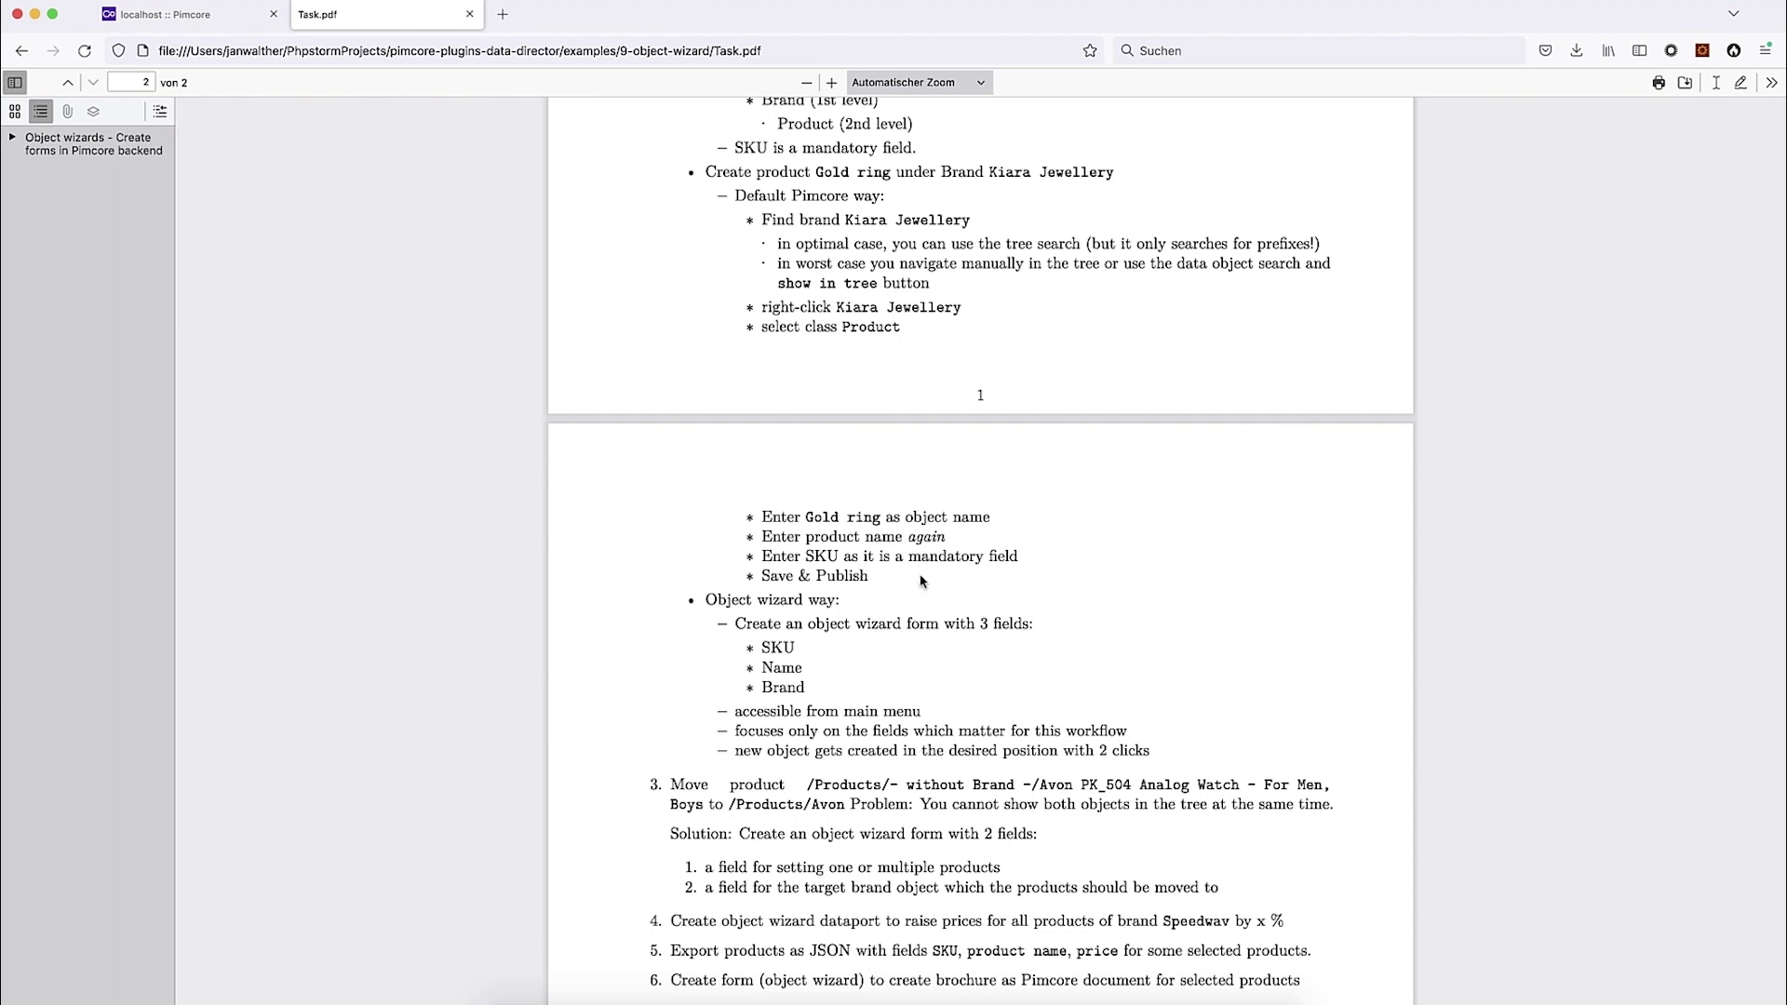
scroll(921, 581, down, 2)
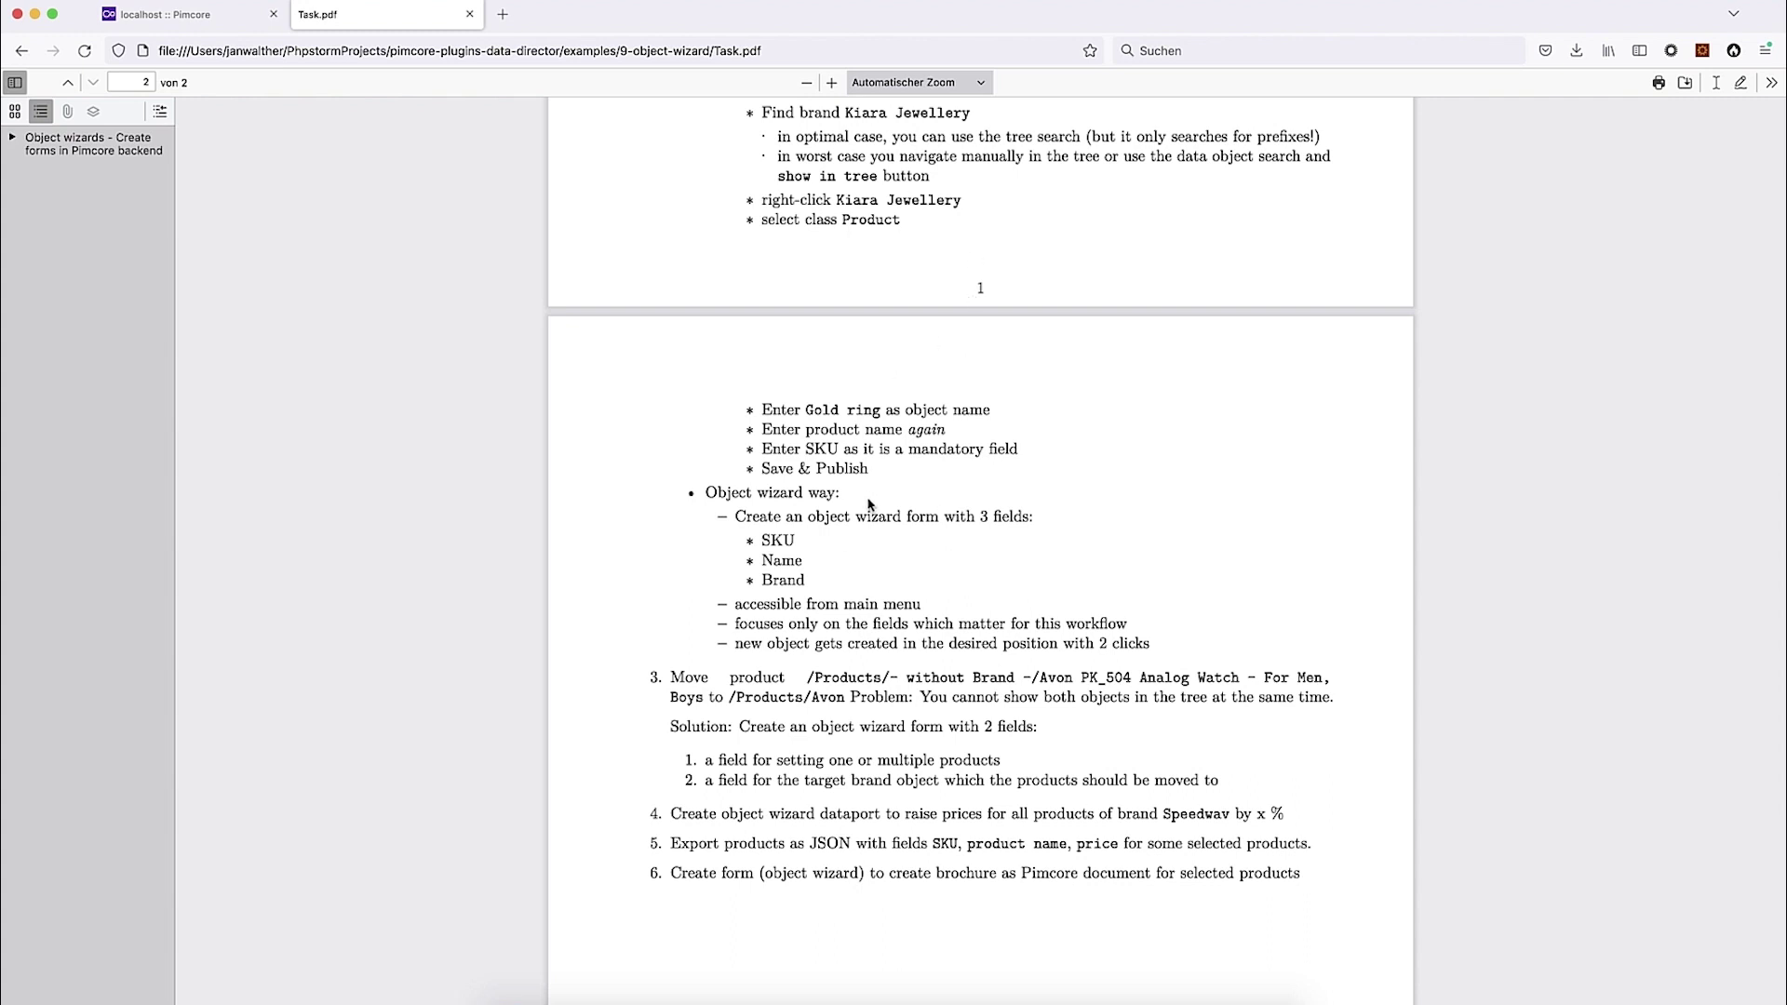
drag(706, 491, 798, 496)
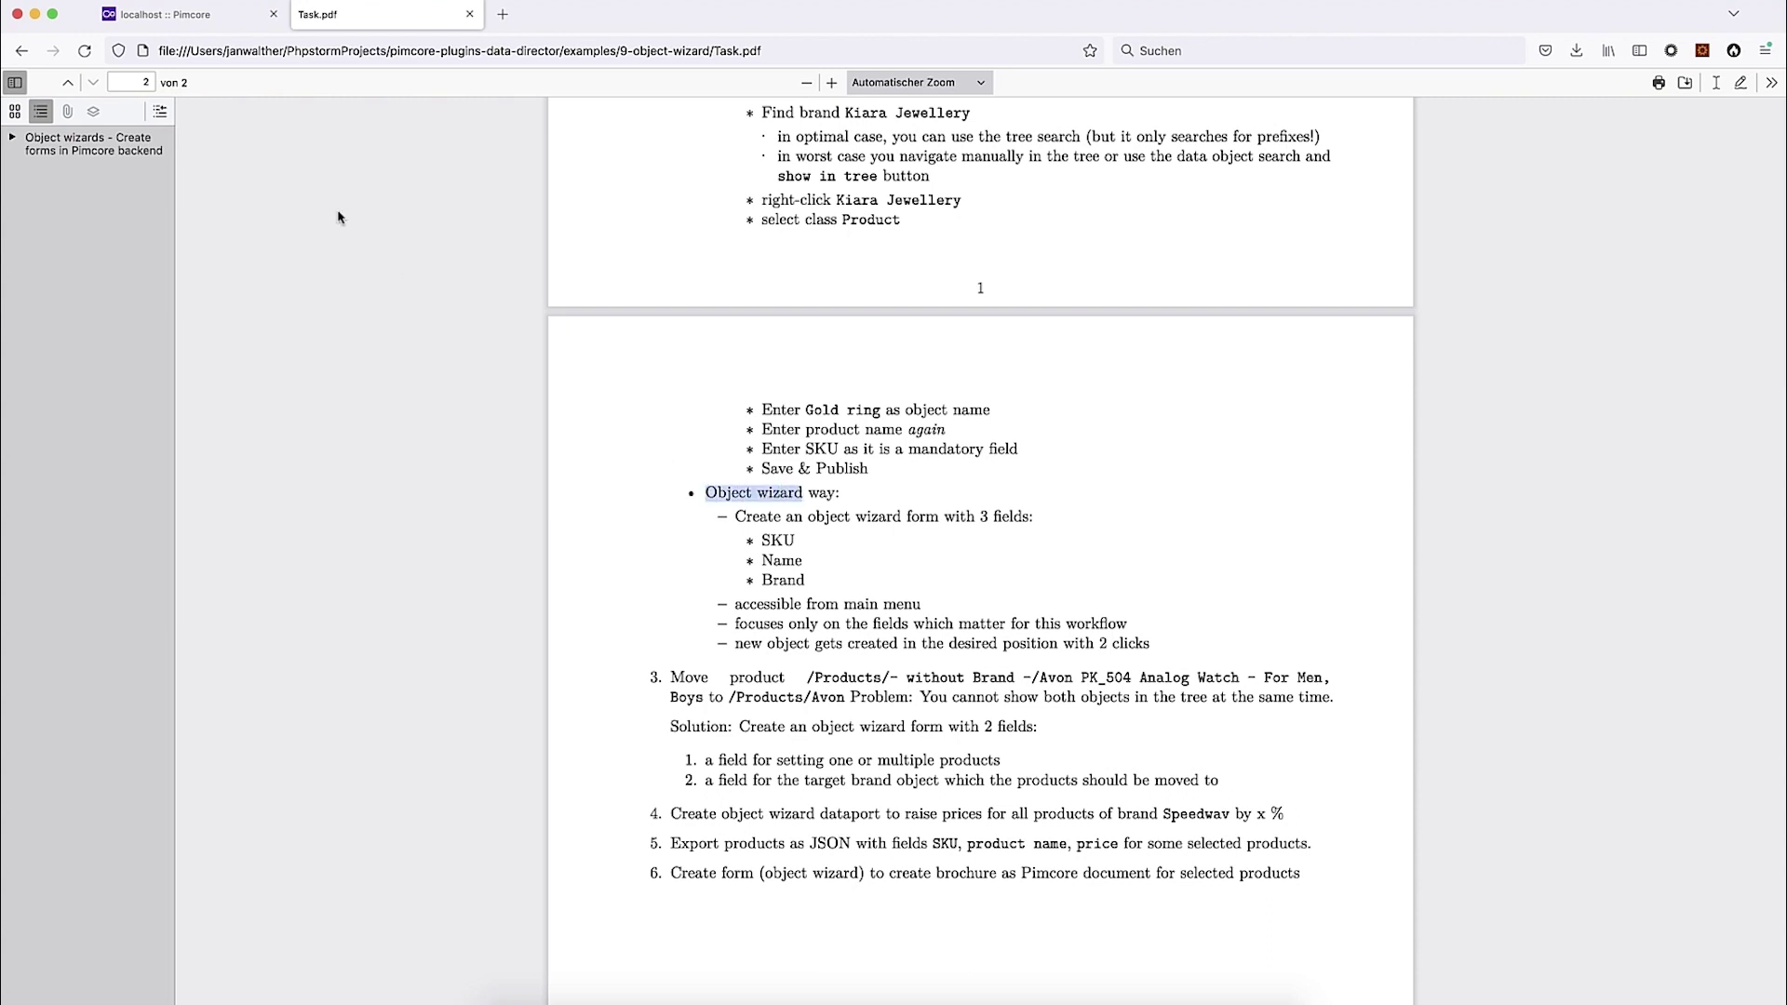
Step: Switch back to Pimcore and add a dataport named "Create Product"
click(186, 14)
click(606, 130)
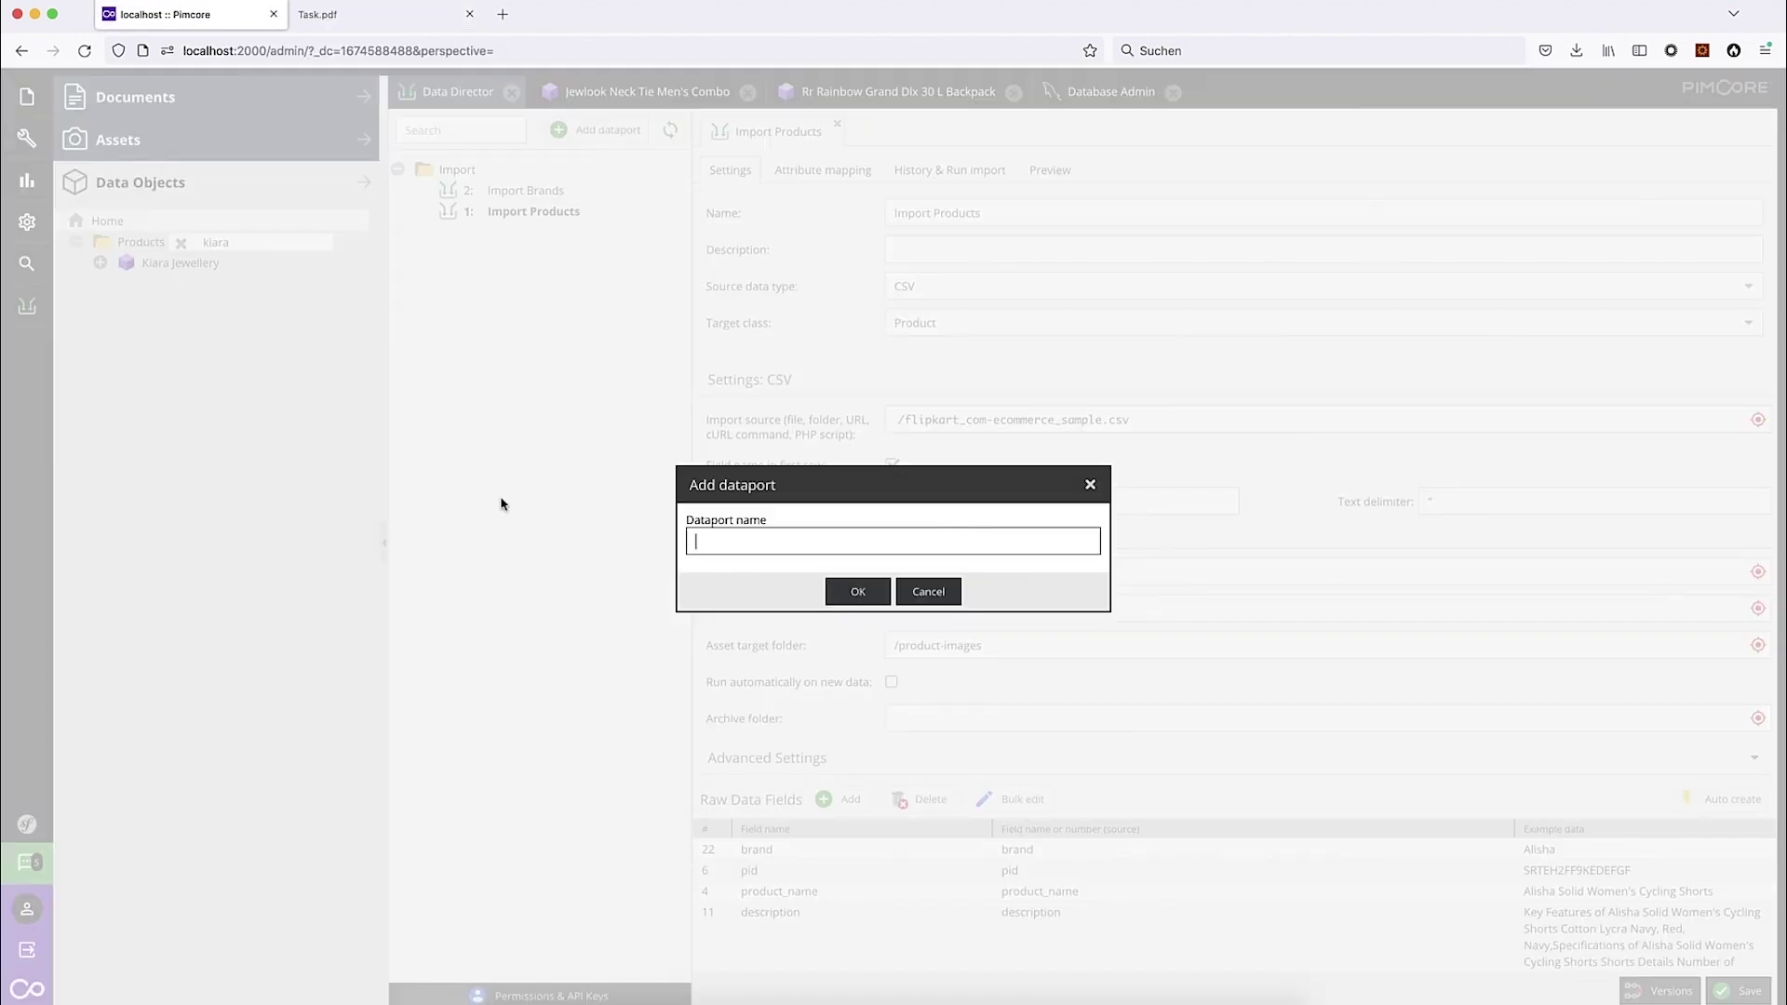
text(Create Product)
click(854, 593)
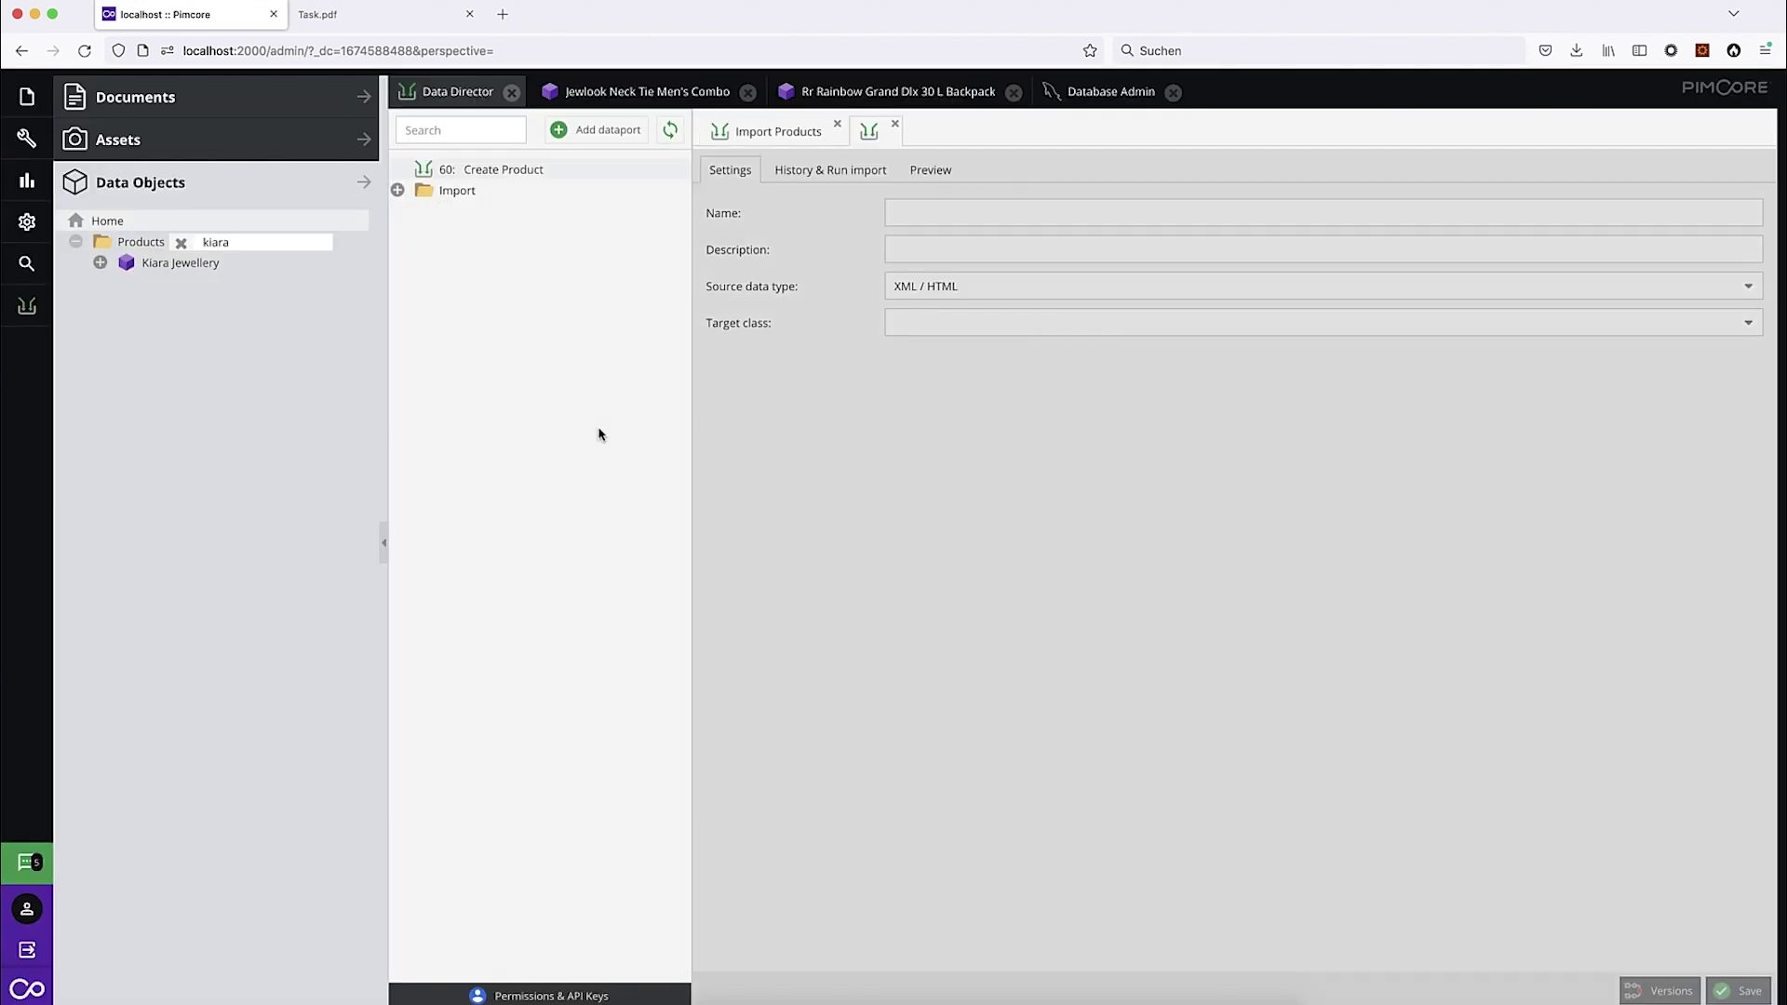
Step: Set the Create Product dataport's source data type to Object Wizard
click(957, 287)
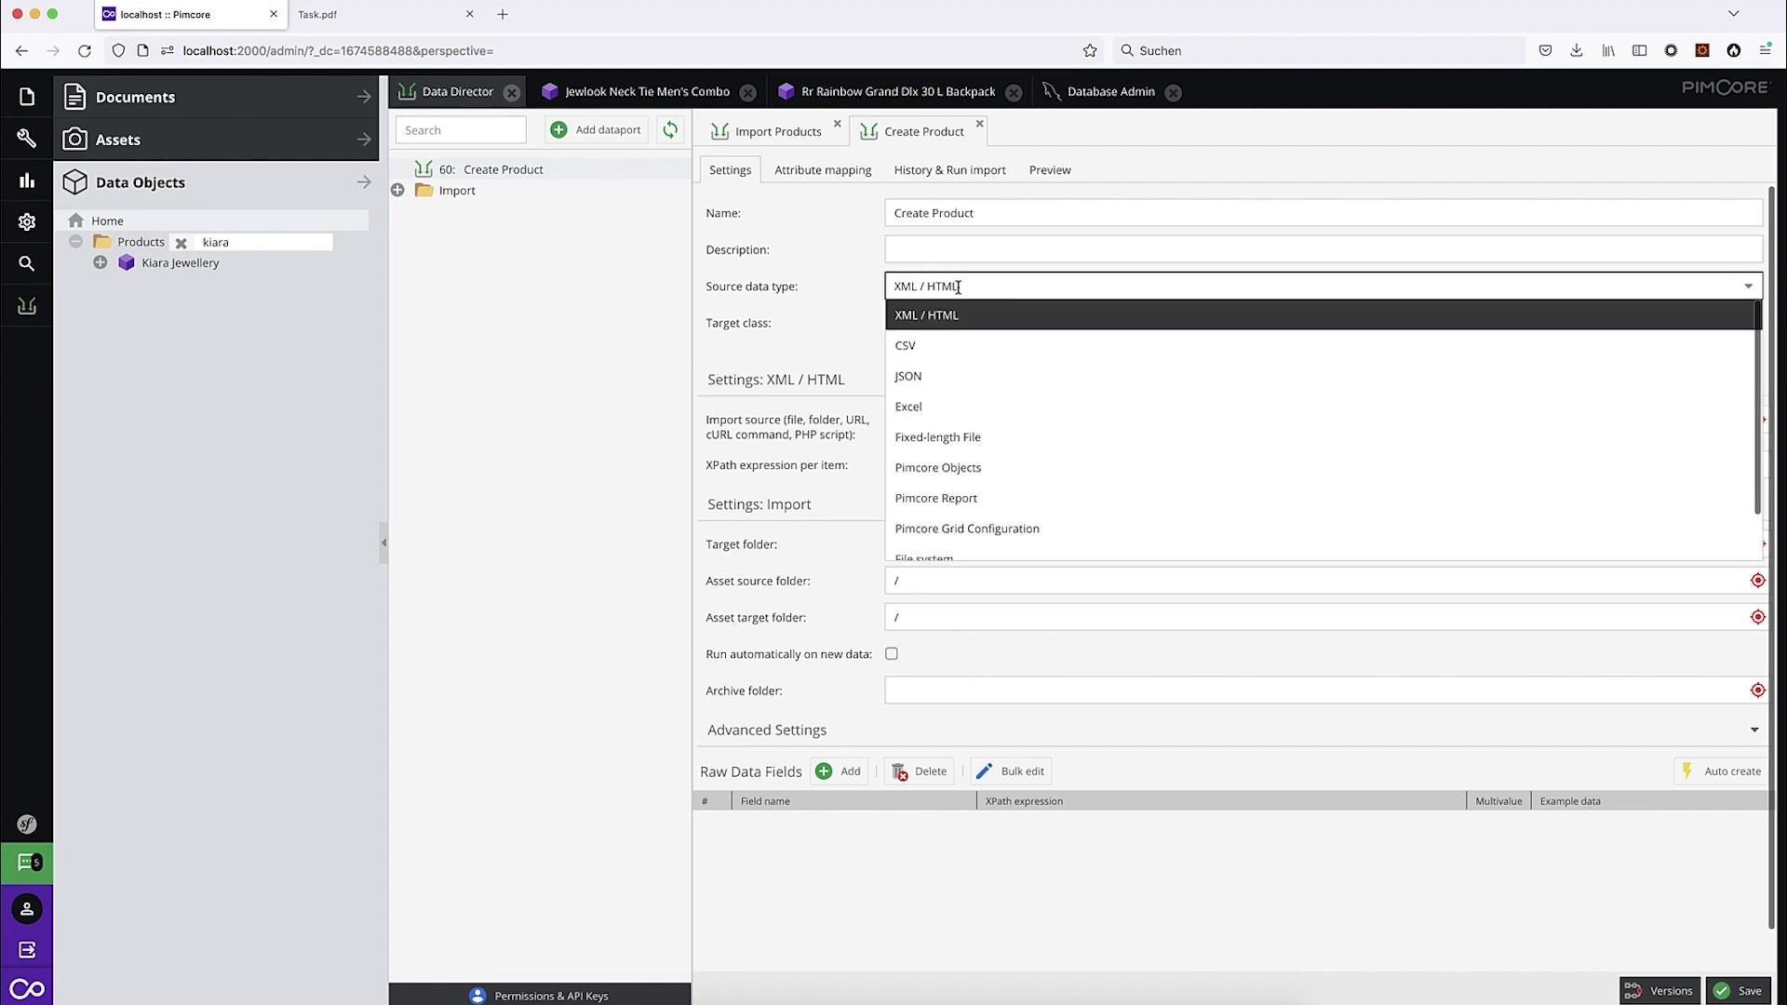
scroll(965, 442, down, 1)
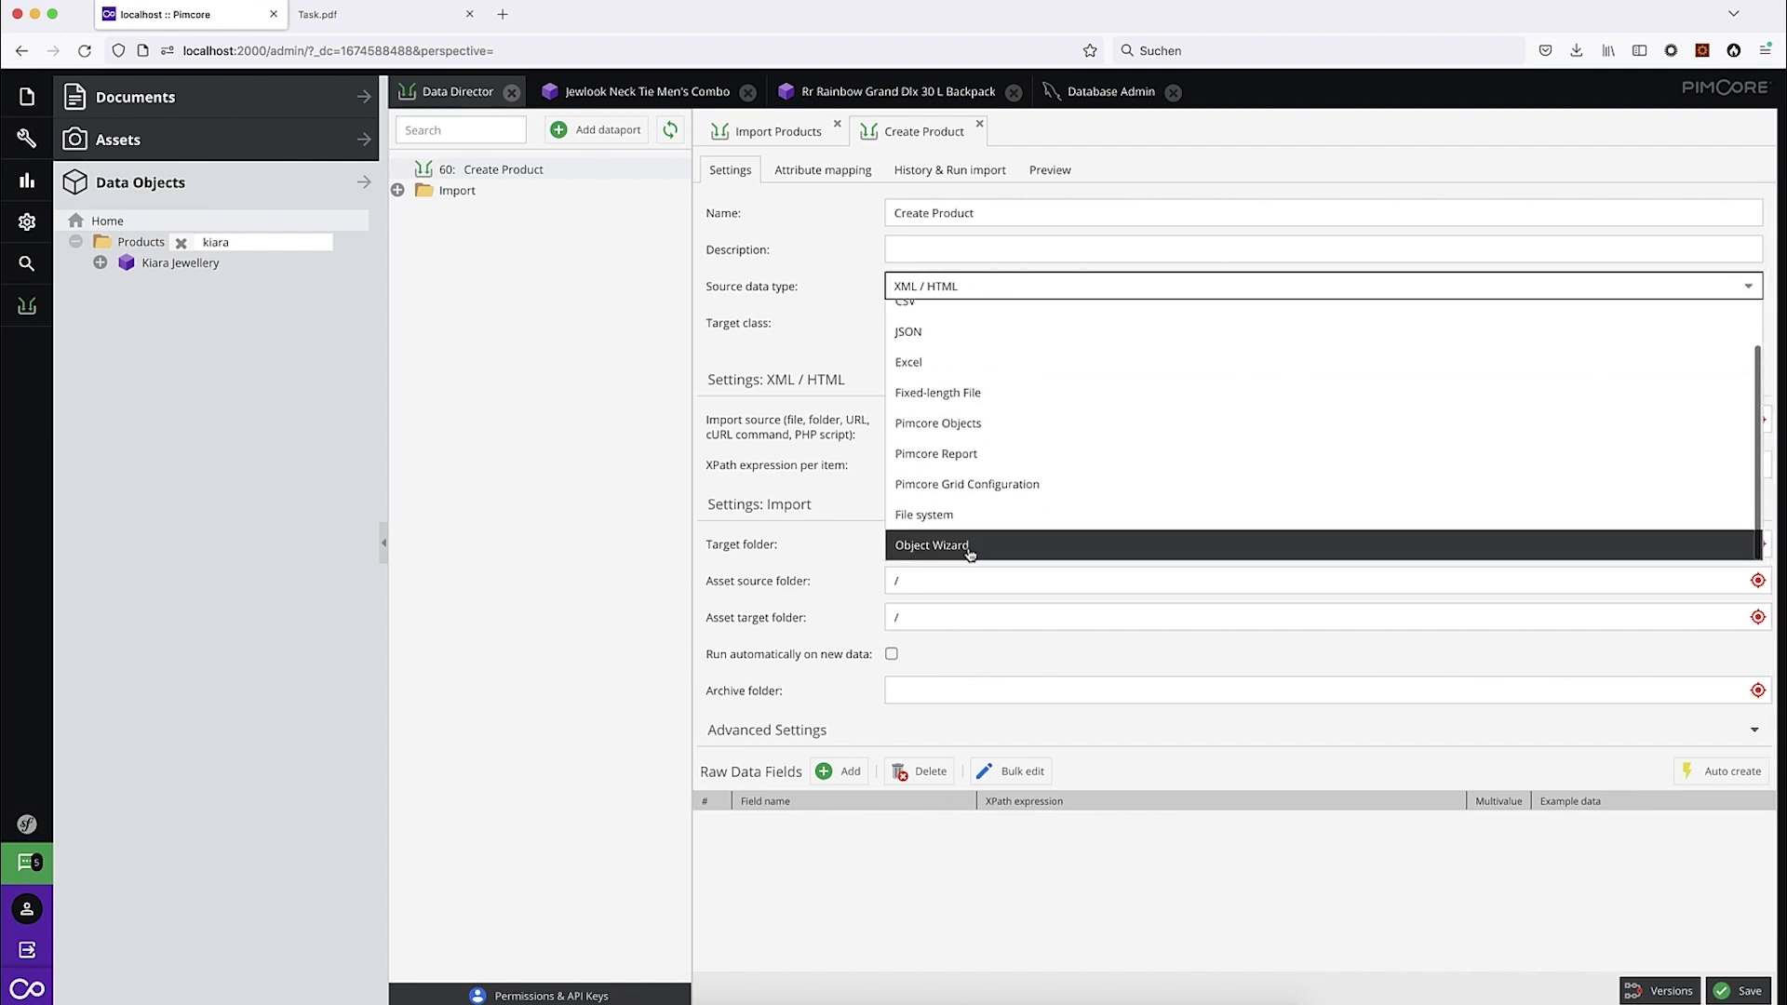
click(969, 549)
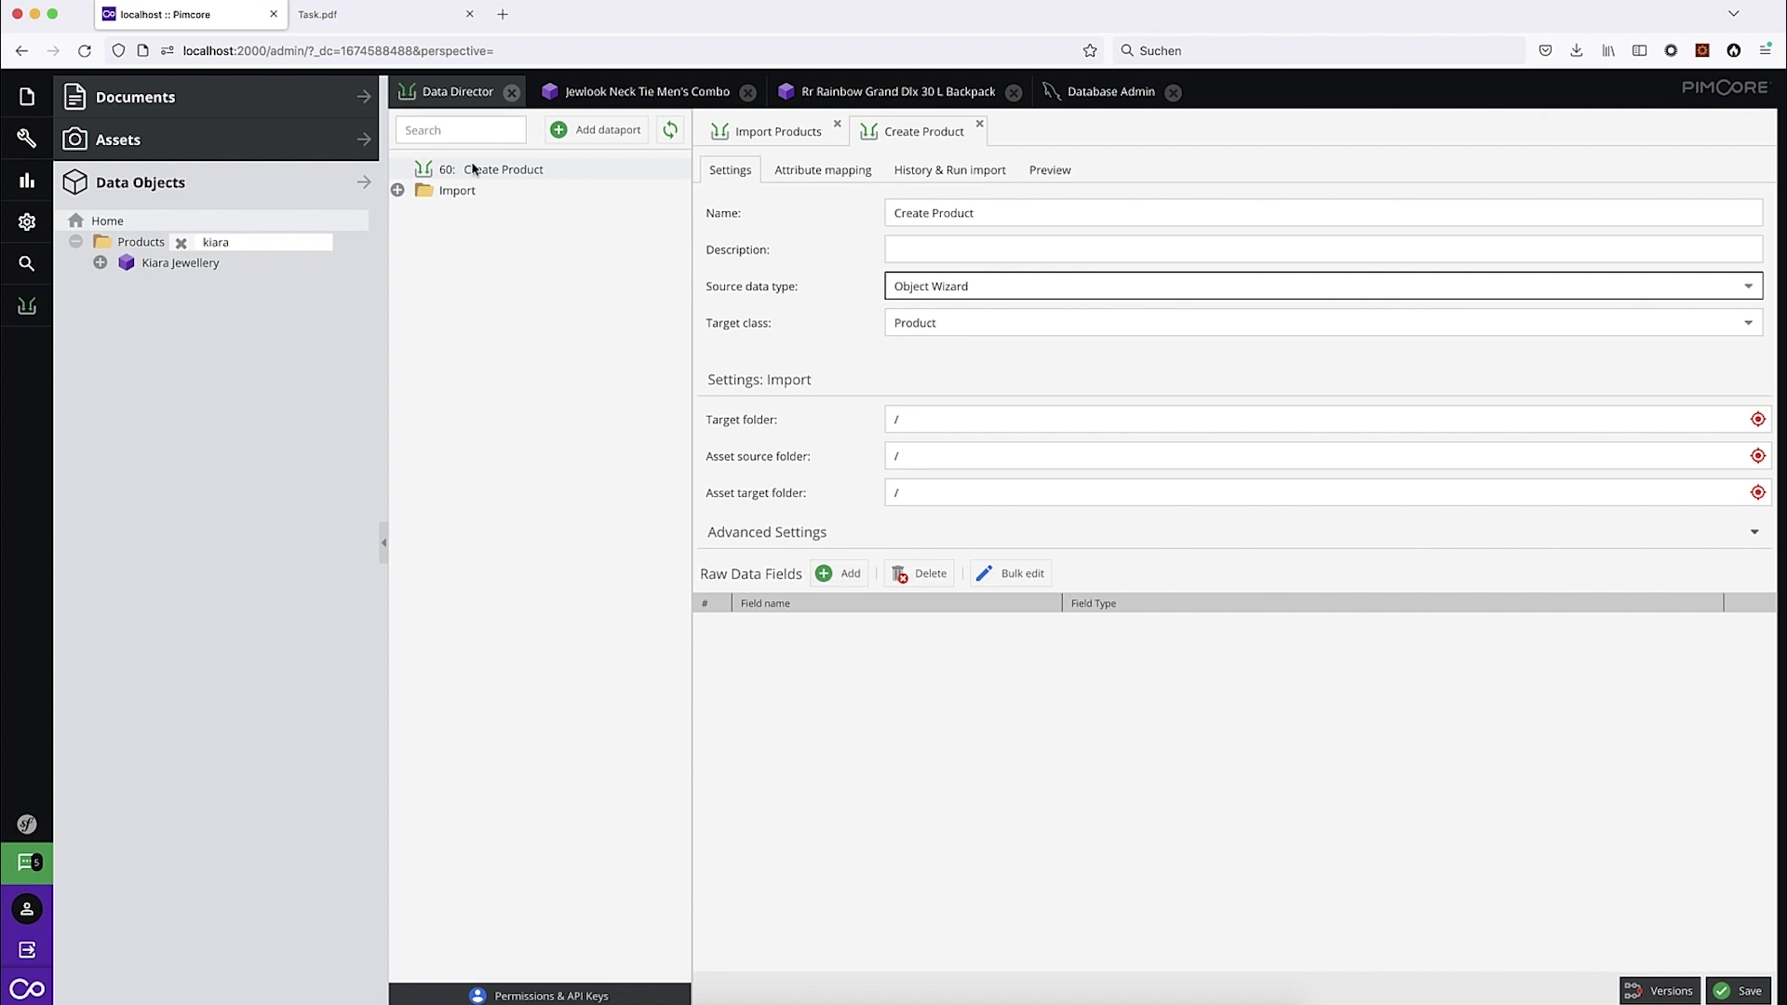
Step: Check the required form fields in Task.pdf and add a raw data field named "SKU" to the Create Product dataport
click(354, 19)
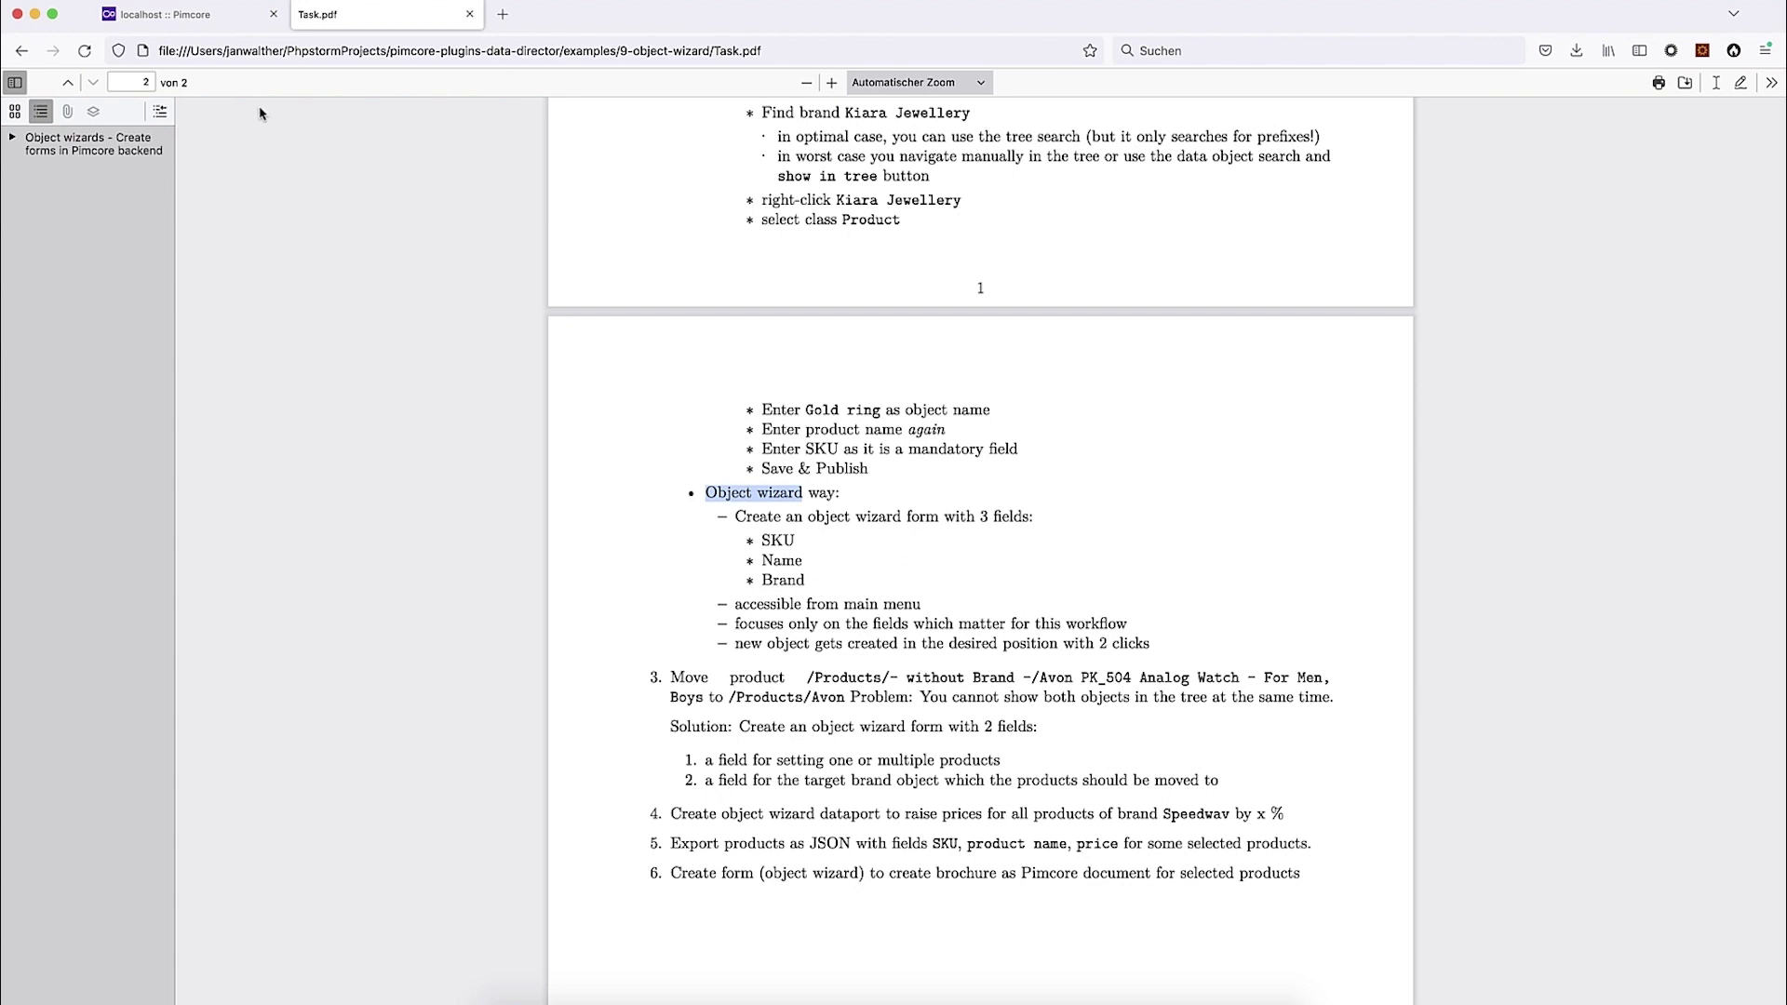
click(142, 16)
click(840, 574)
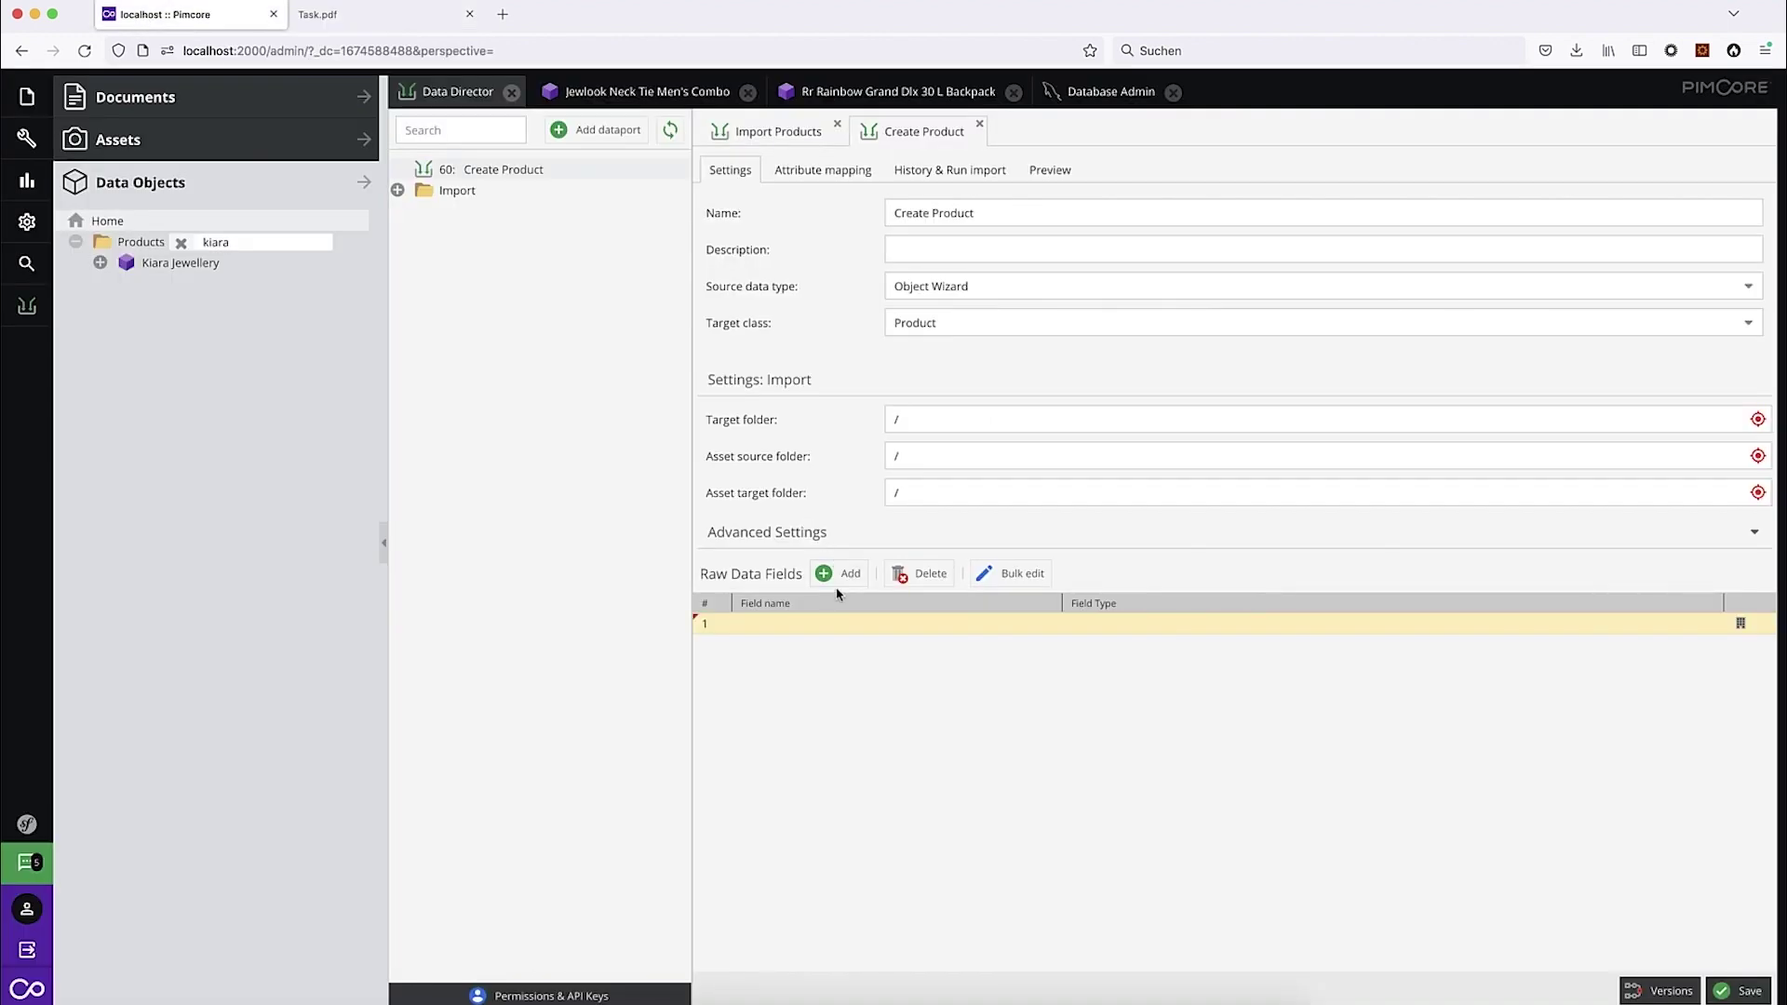
click(826, 622)
text(SKU)
key(Return)
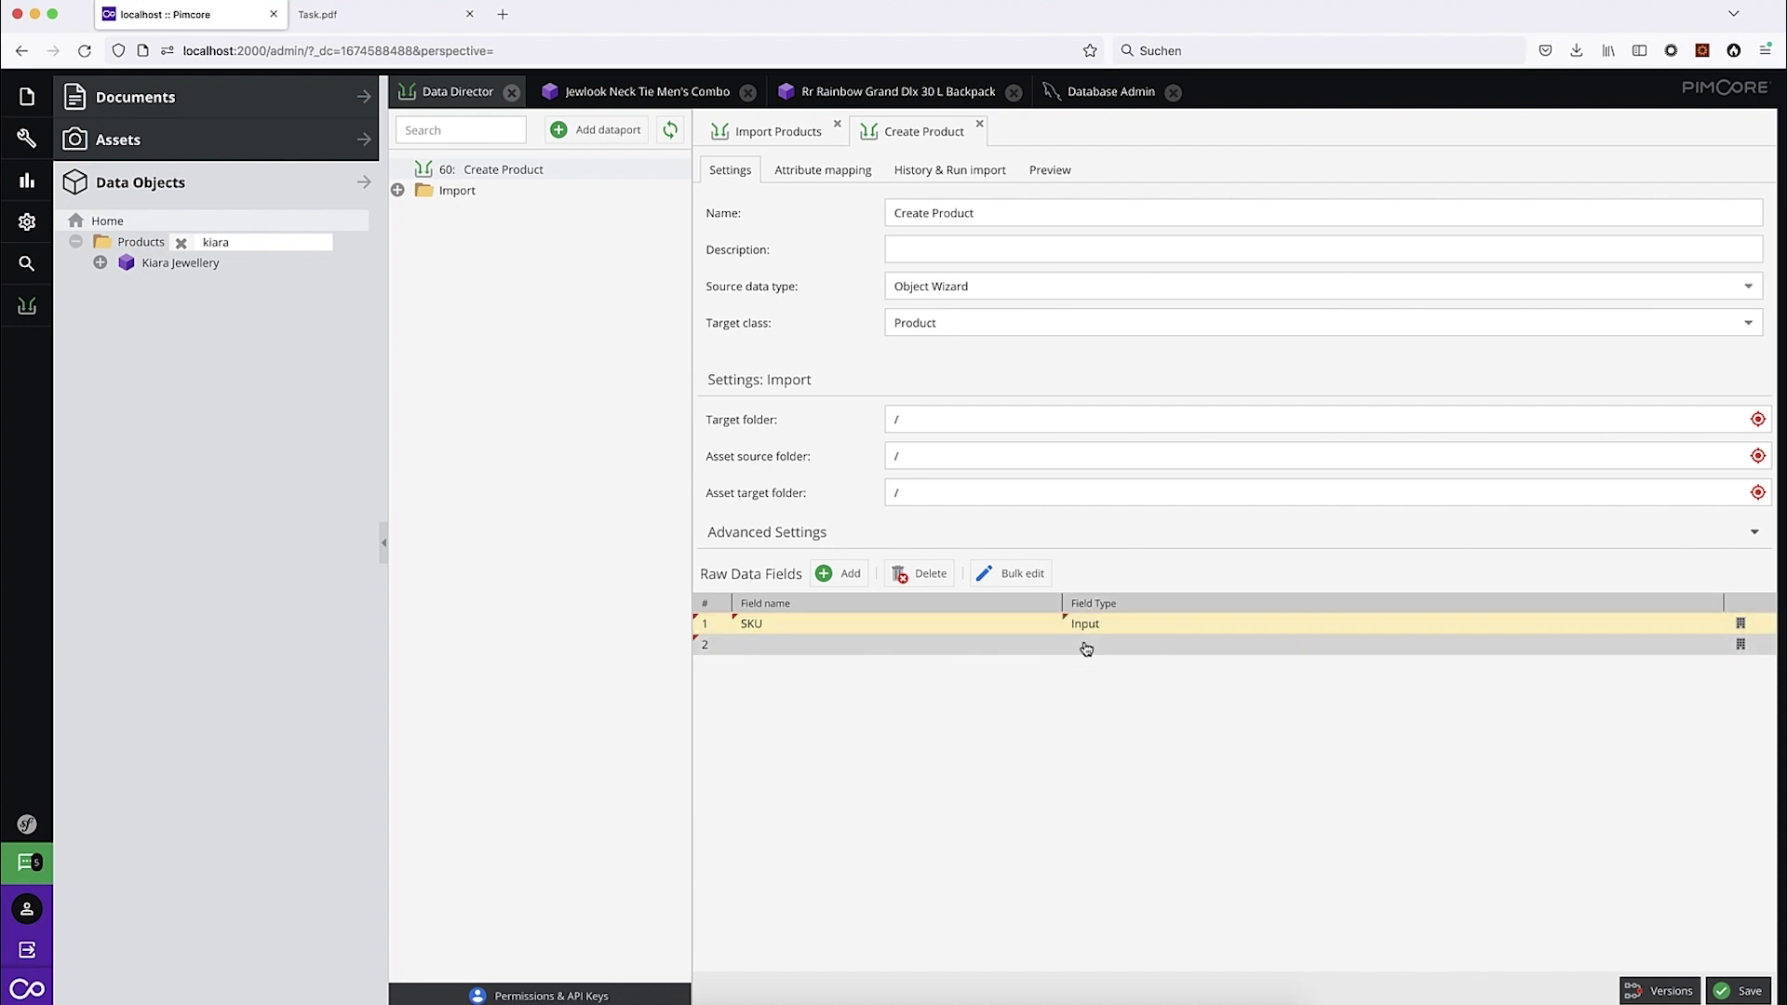
Step: Browse the field types available for SKU, keep Input, and make SKU a mandatory field
click(1647, 625)
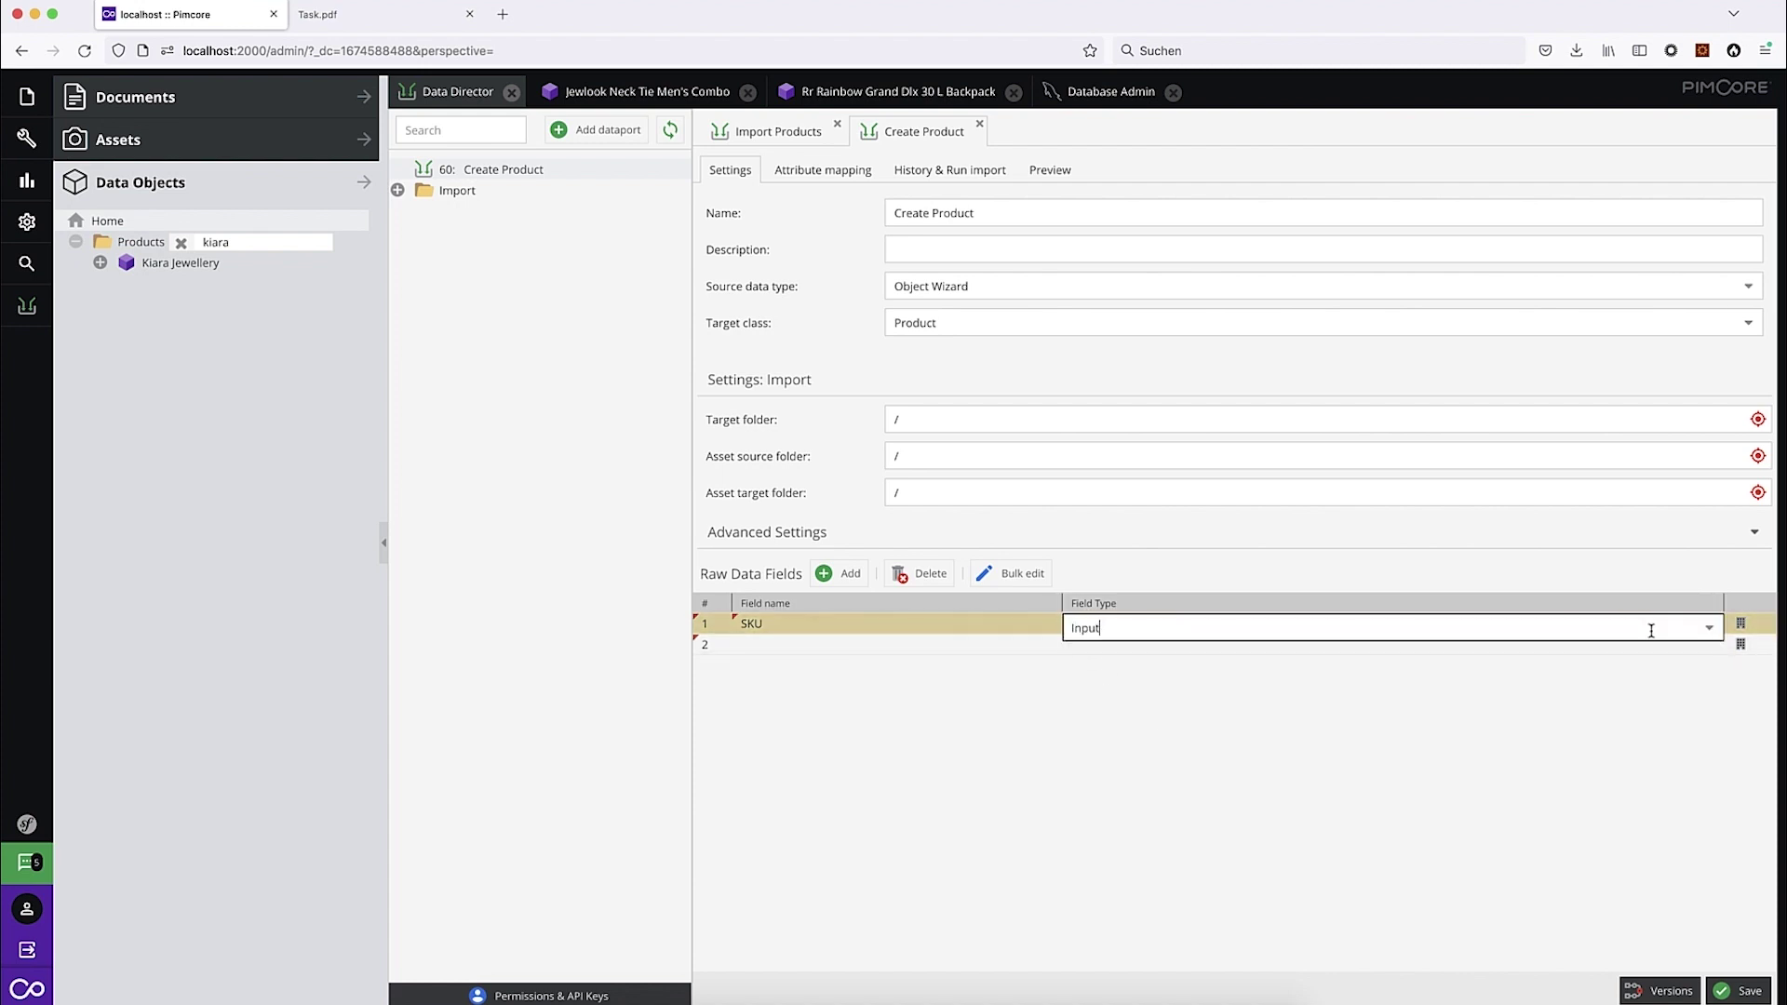
click(1708, 628)
scroll(1384, 744, down, 1)
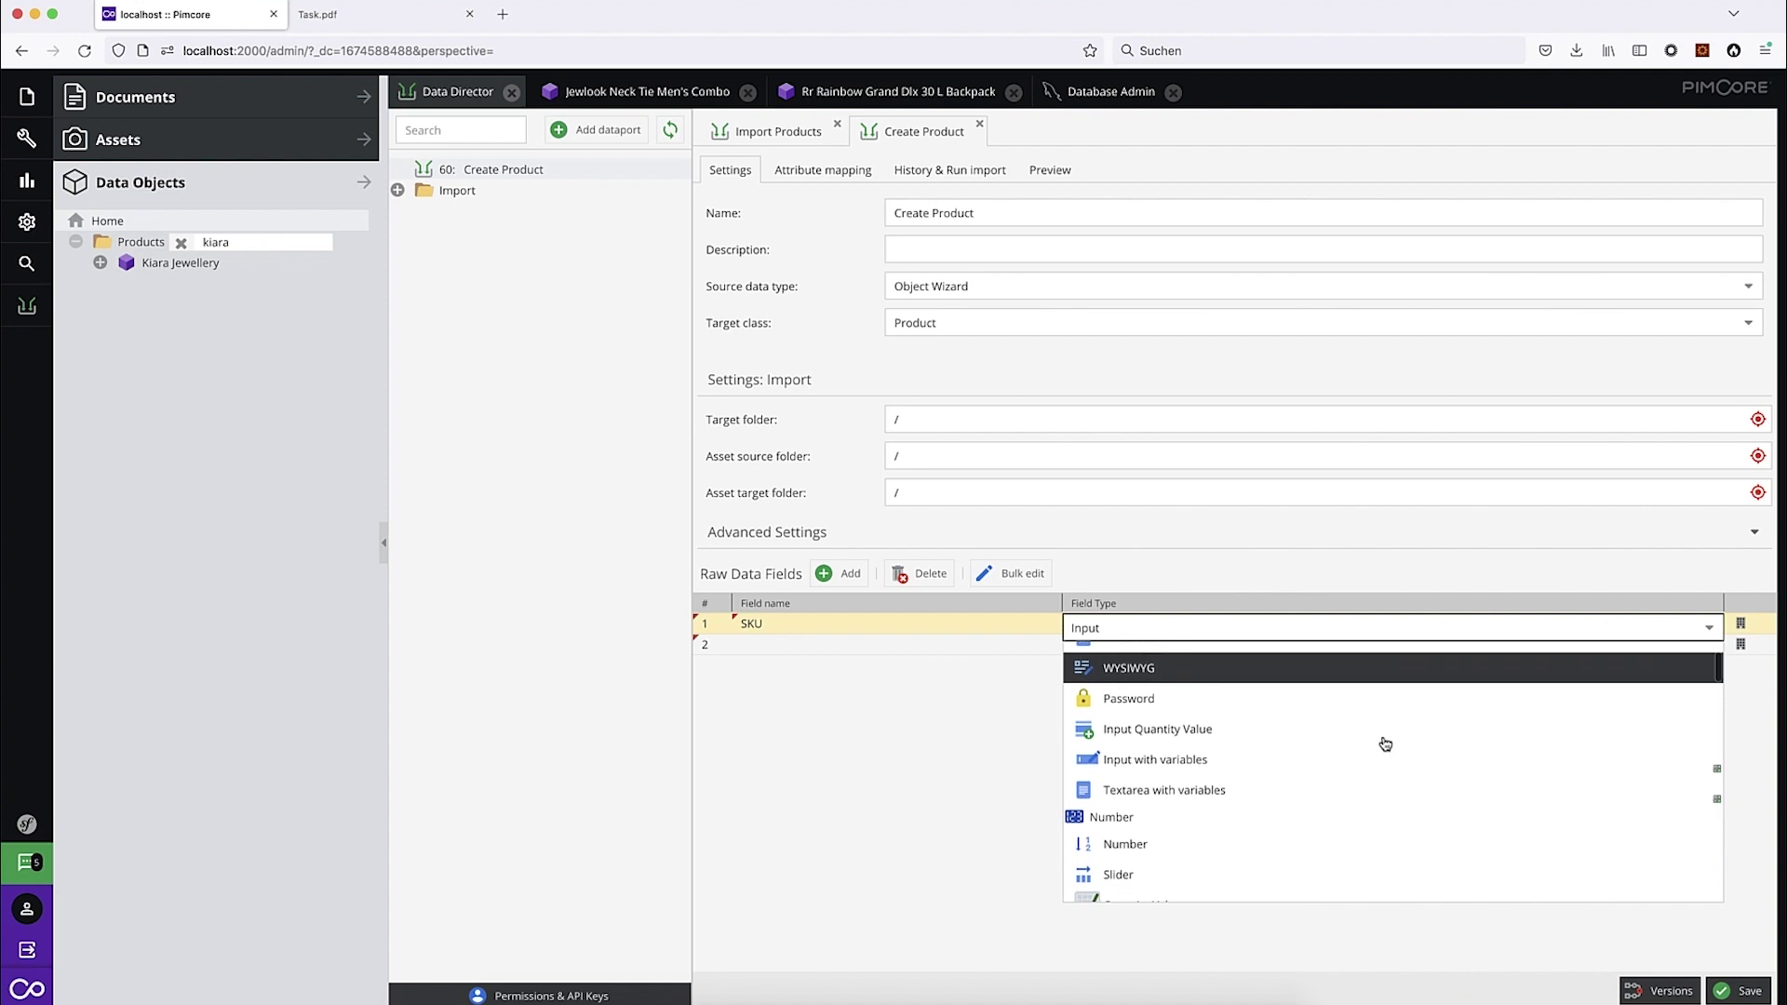
scroll(1385, 743, down, 5)
scroll(1385, 743, down, 3)
scroll(1380, 738, up, 8)
click(1013, 734)
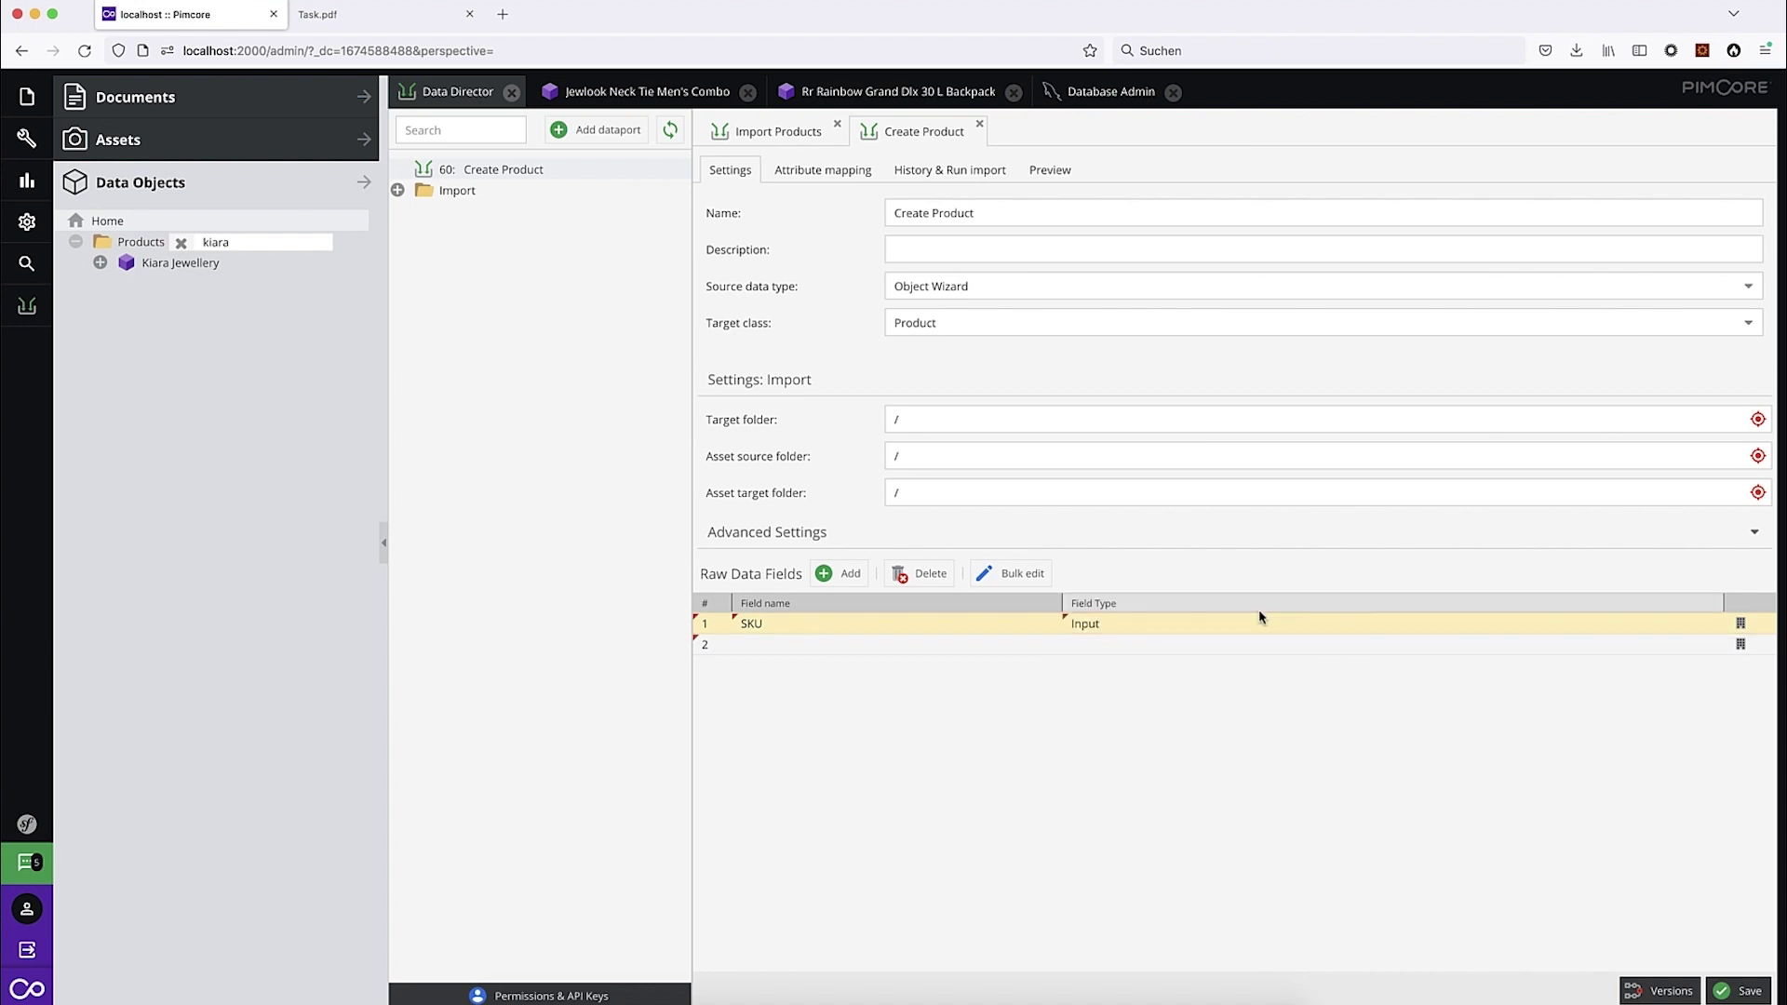
click(1740, 625)
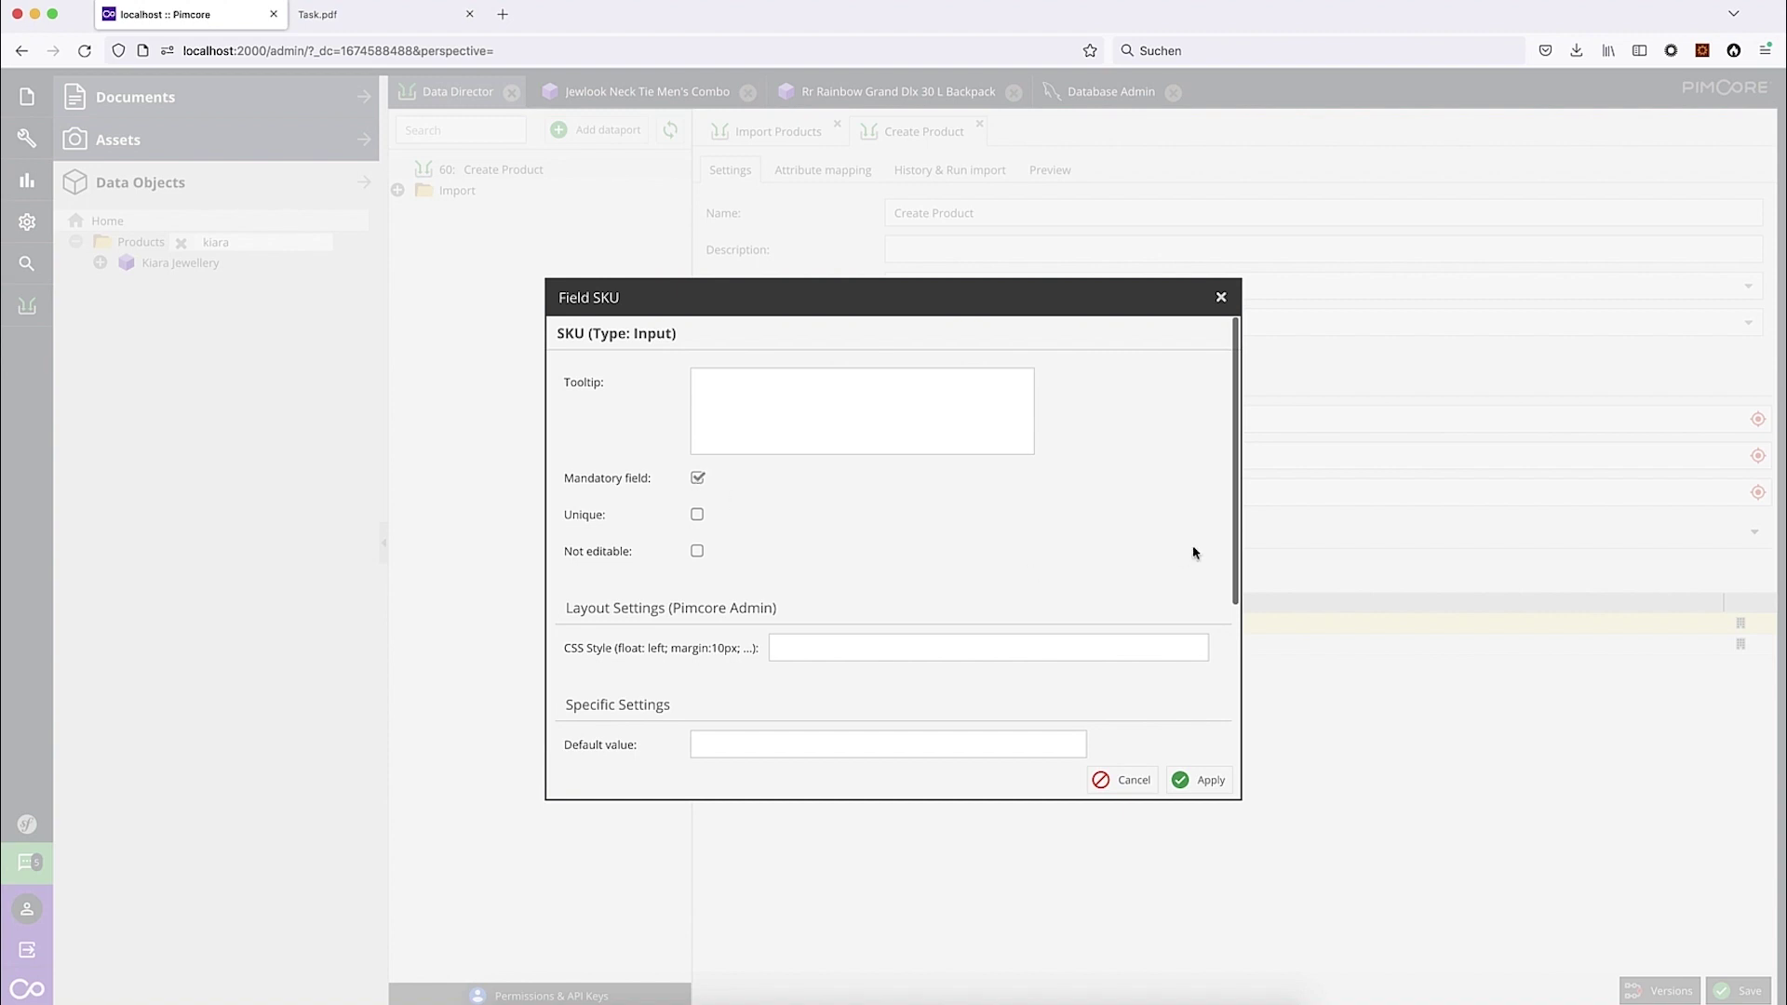
click(1206, 782)
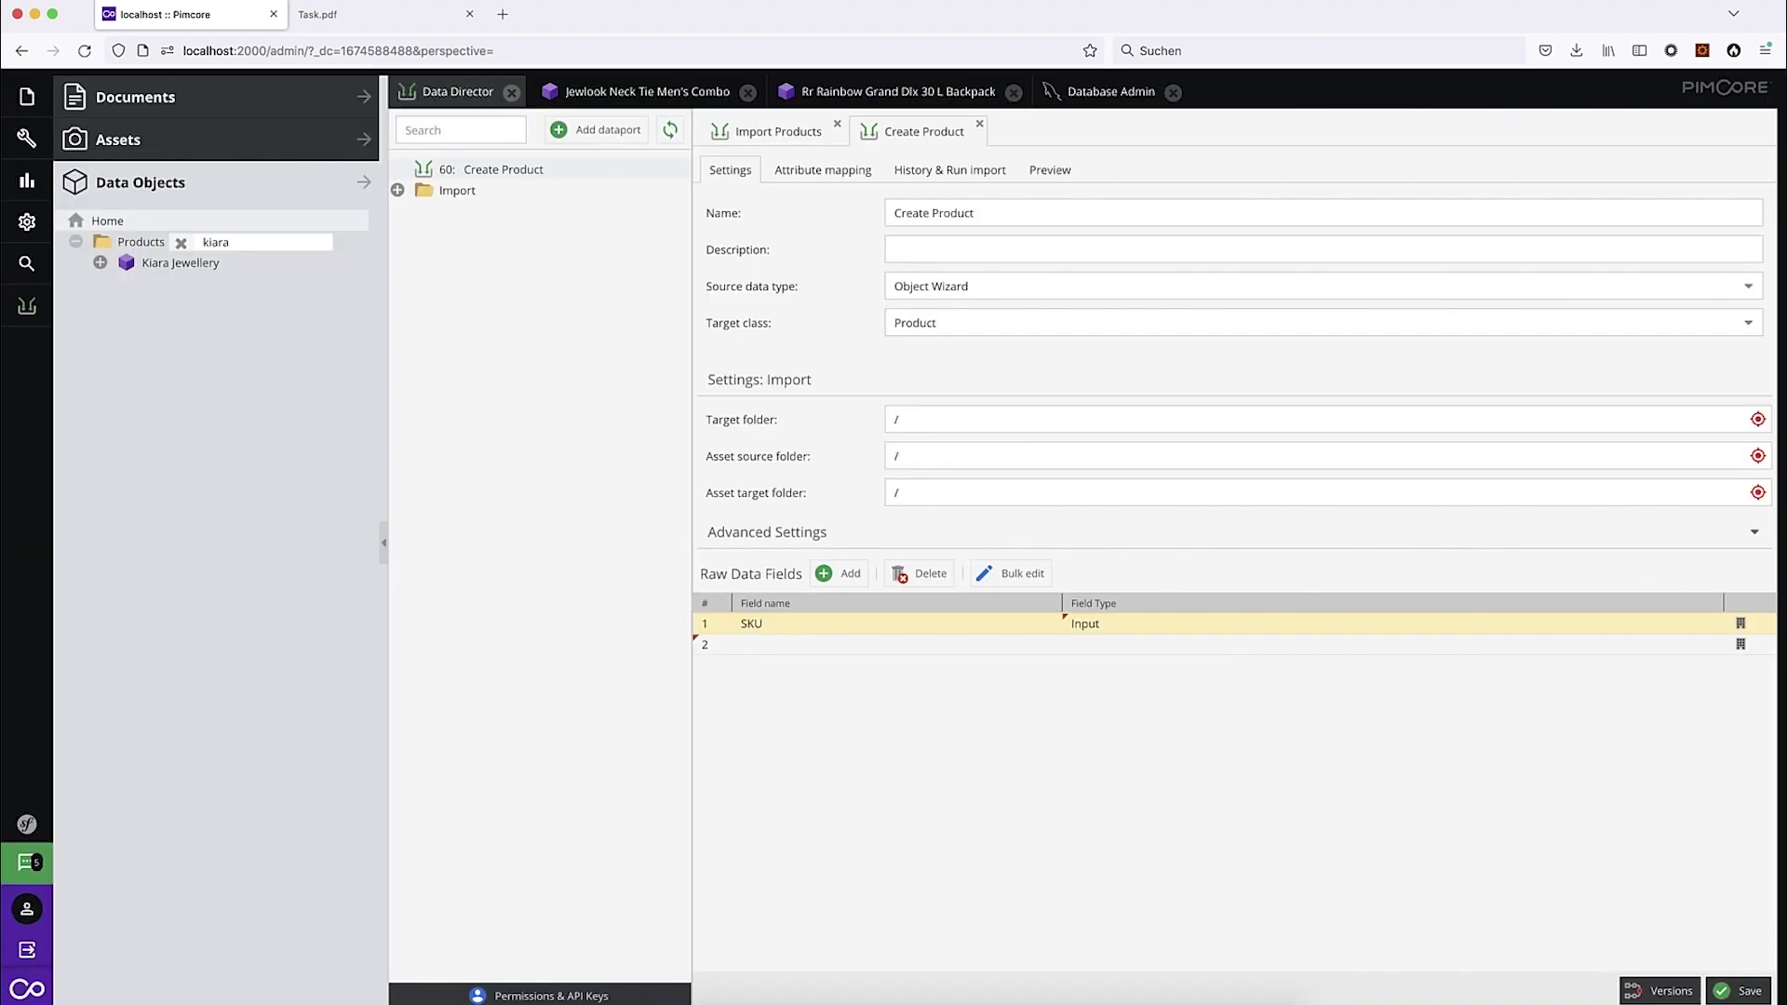
Step: Check Task.pdf for the second form field and add a raw data field named "Name"
click(353, 14)
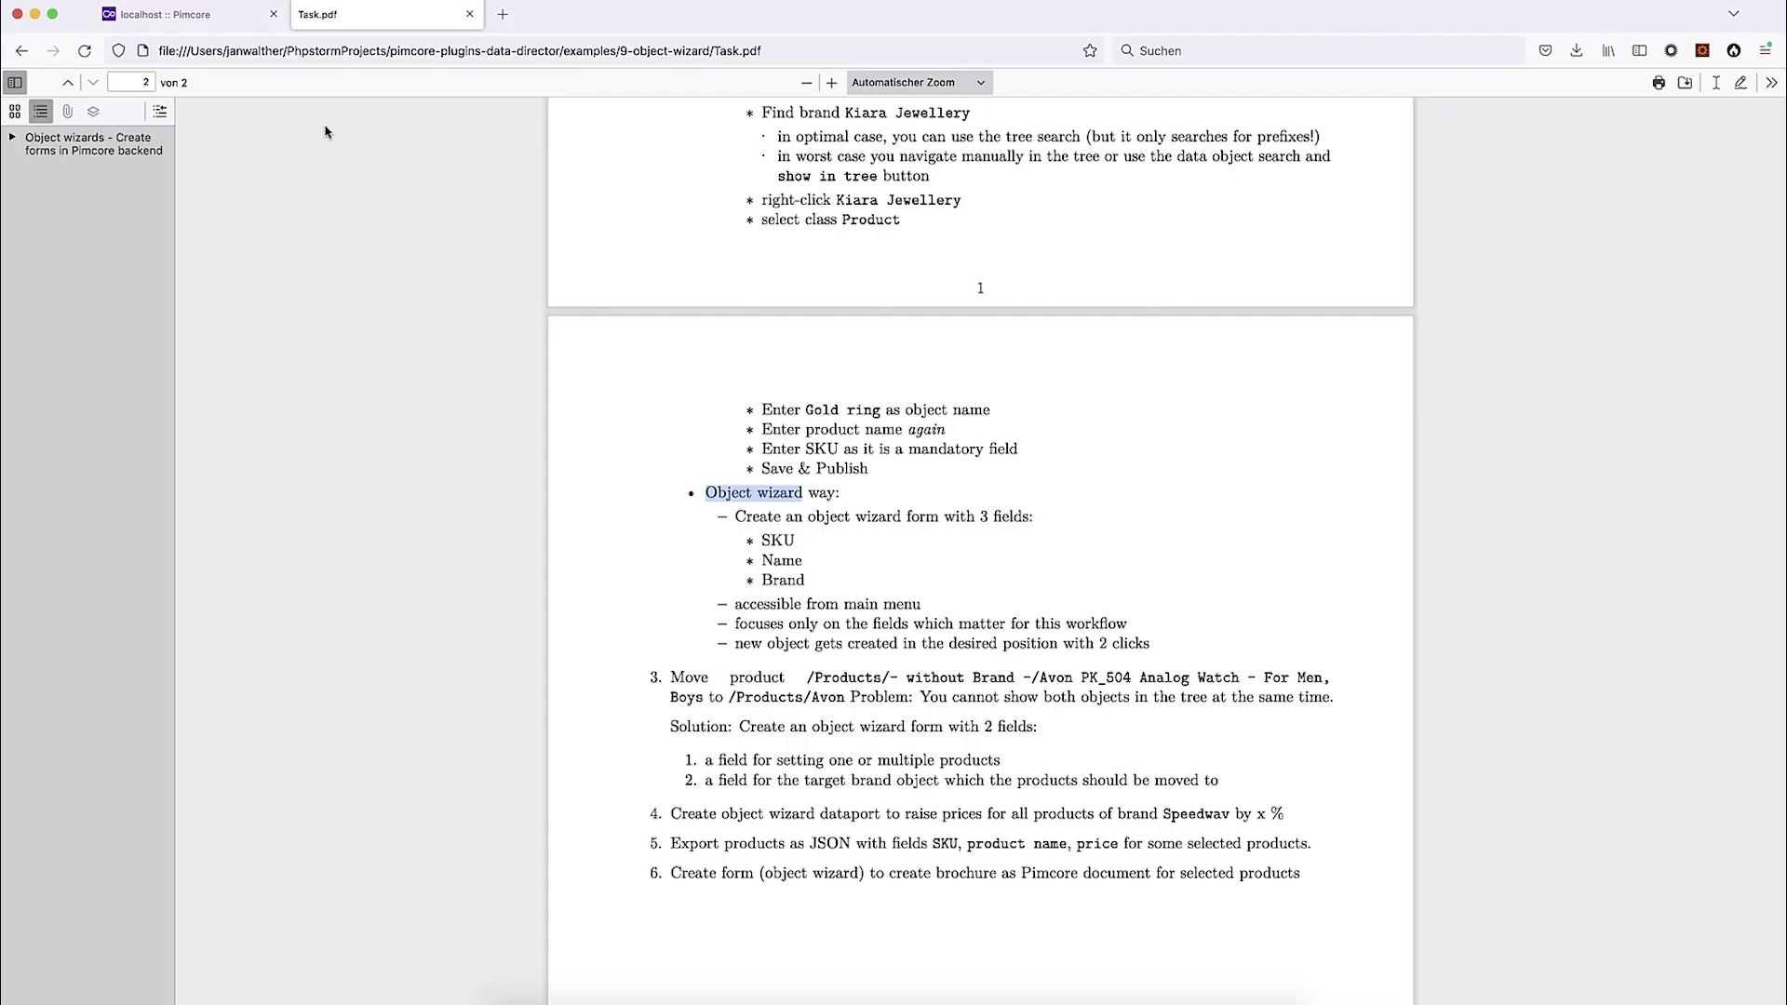
click(206, 17)
click(841, 574)
click(796, 647)
text(Name)
key(Return)
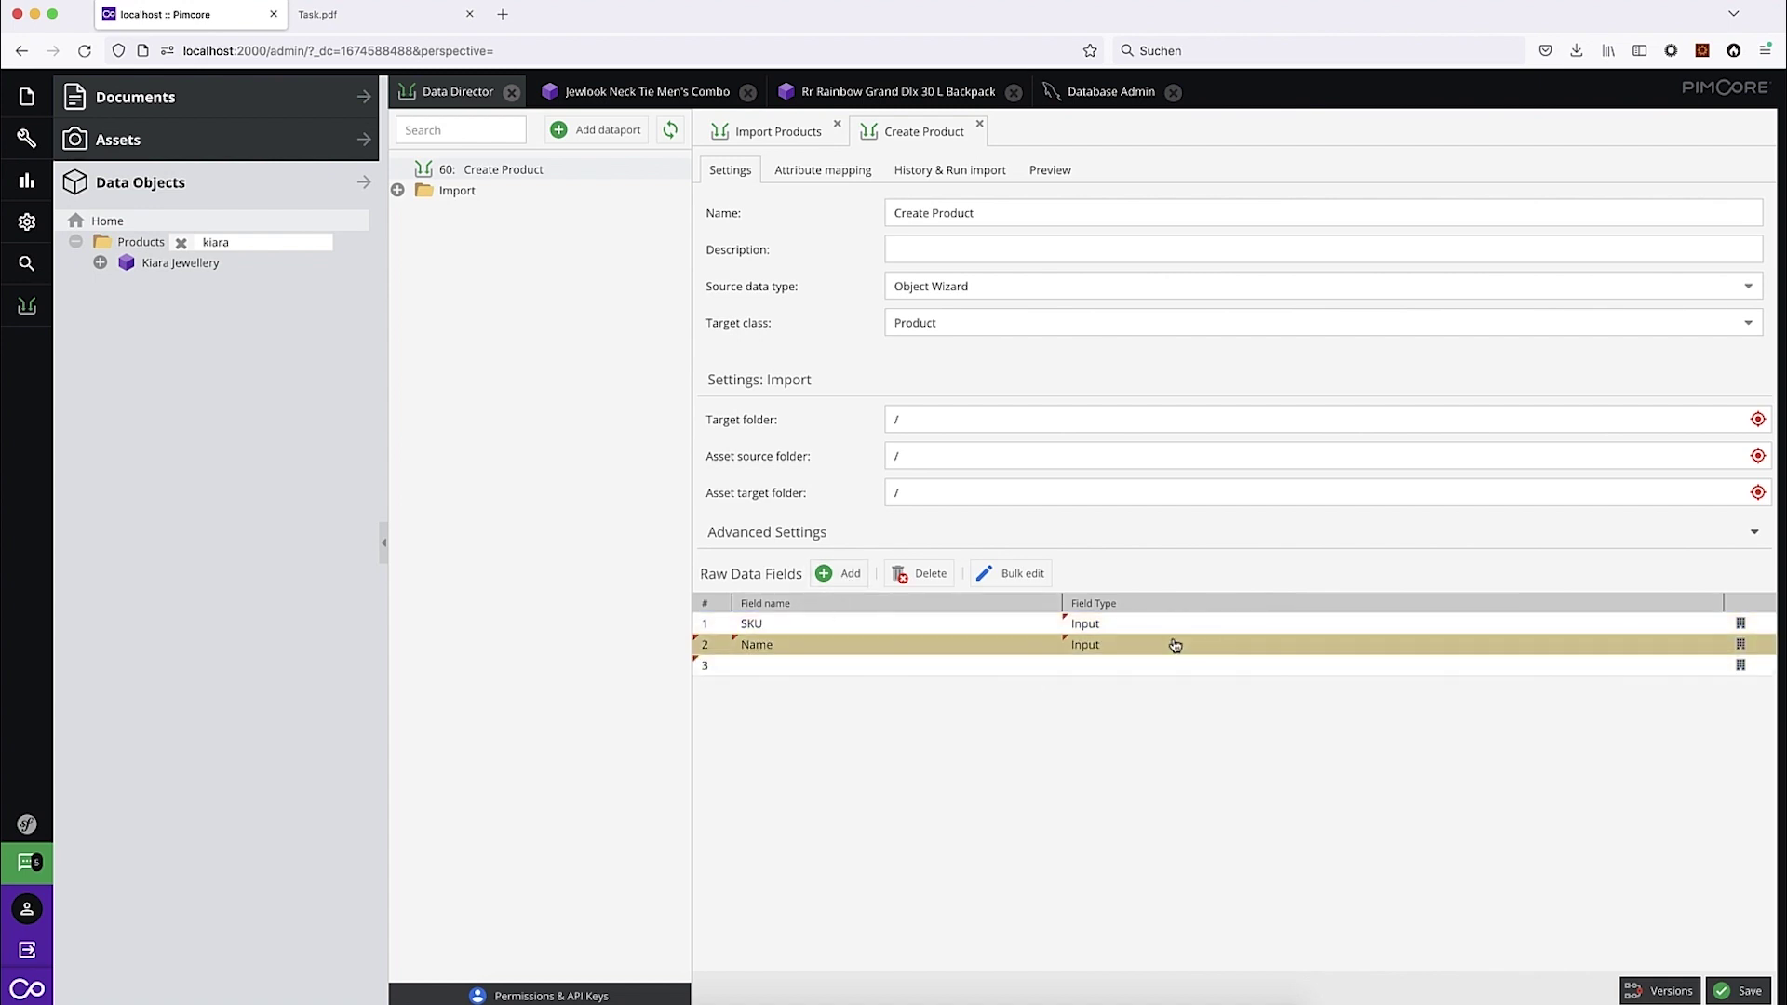
Step: Check Task.pdf for the third form field and add a raw data field named "Brand"
click(357, 16)
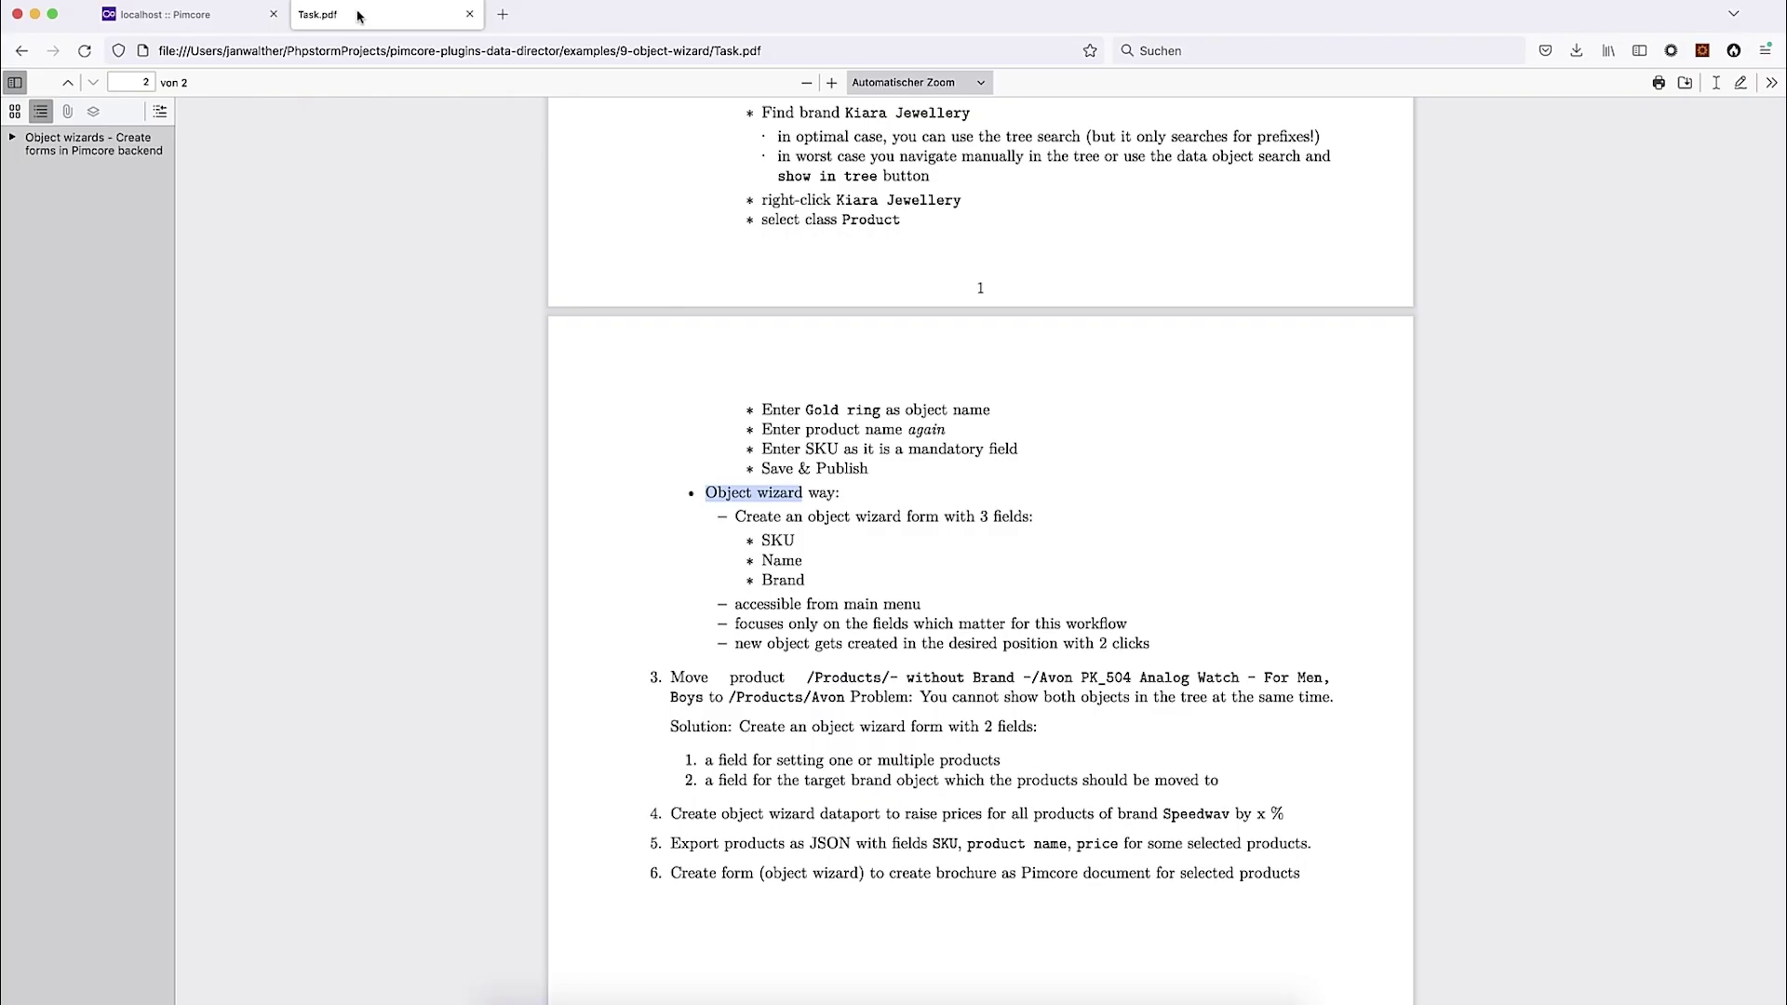
double_click(785, 580)
click(190, 14)
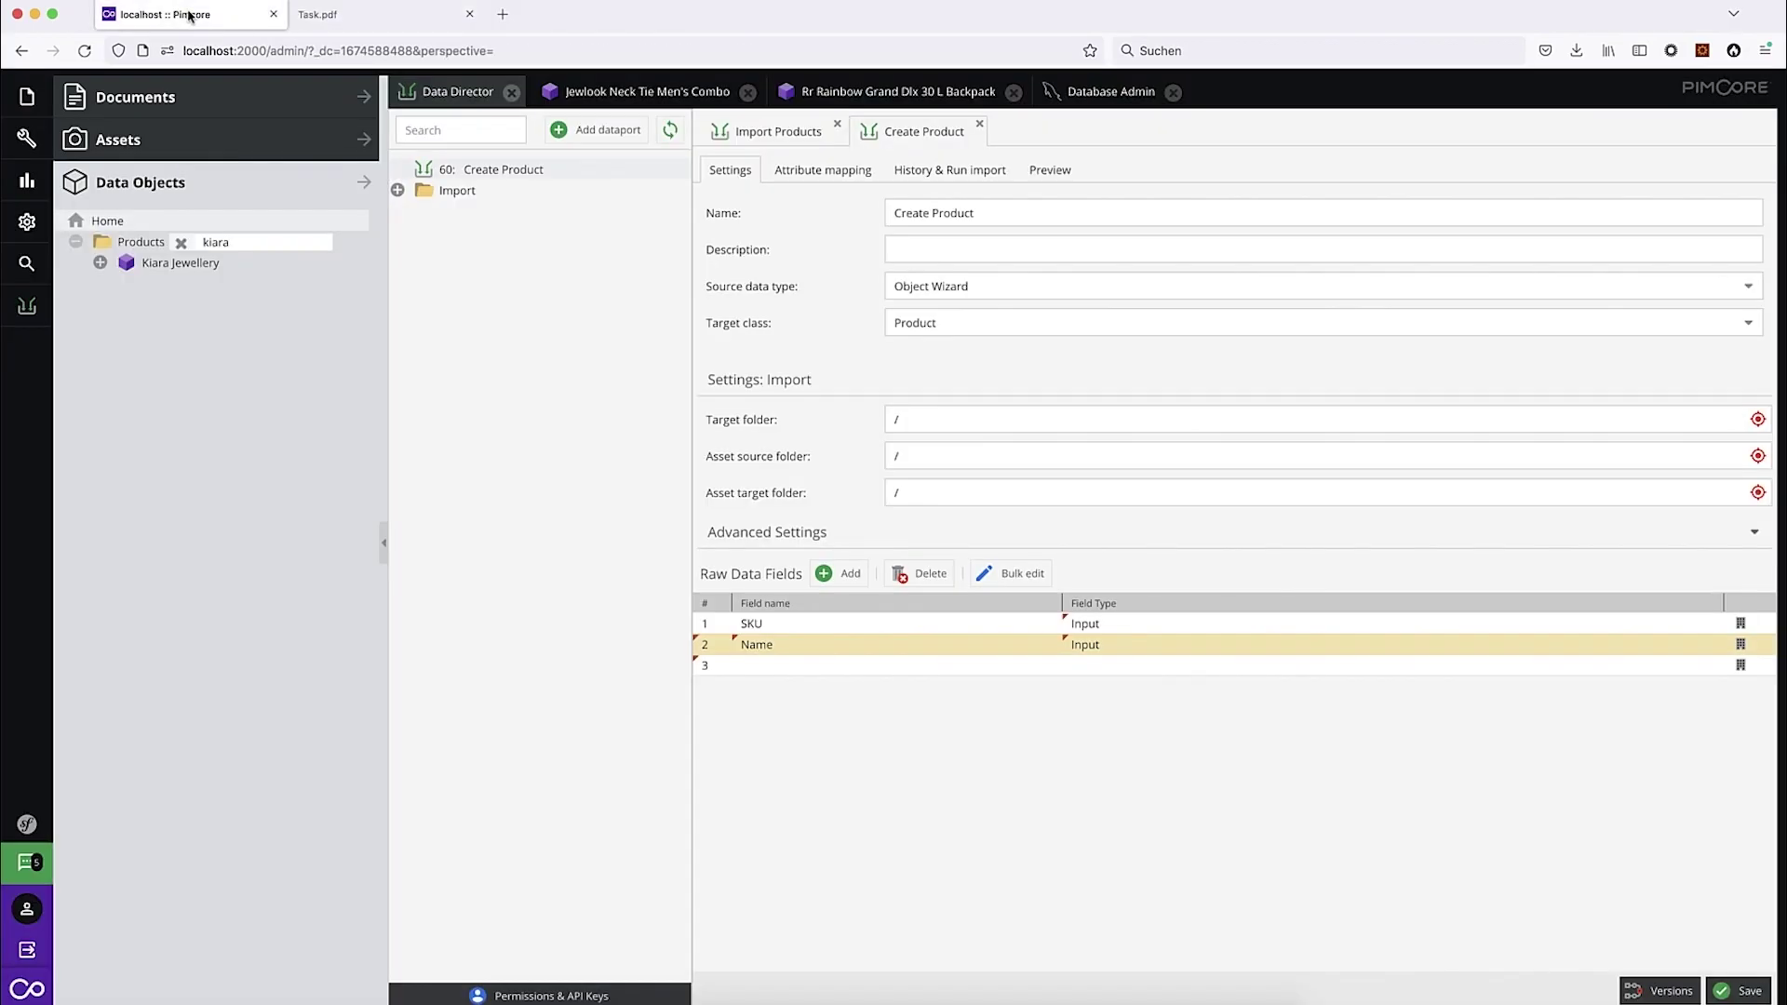
click(817, 670)
text(N)
text(Bran)
text(d)
key(Return)
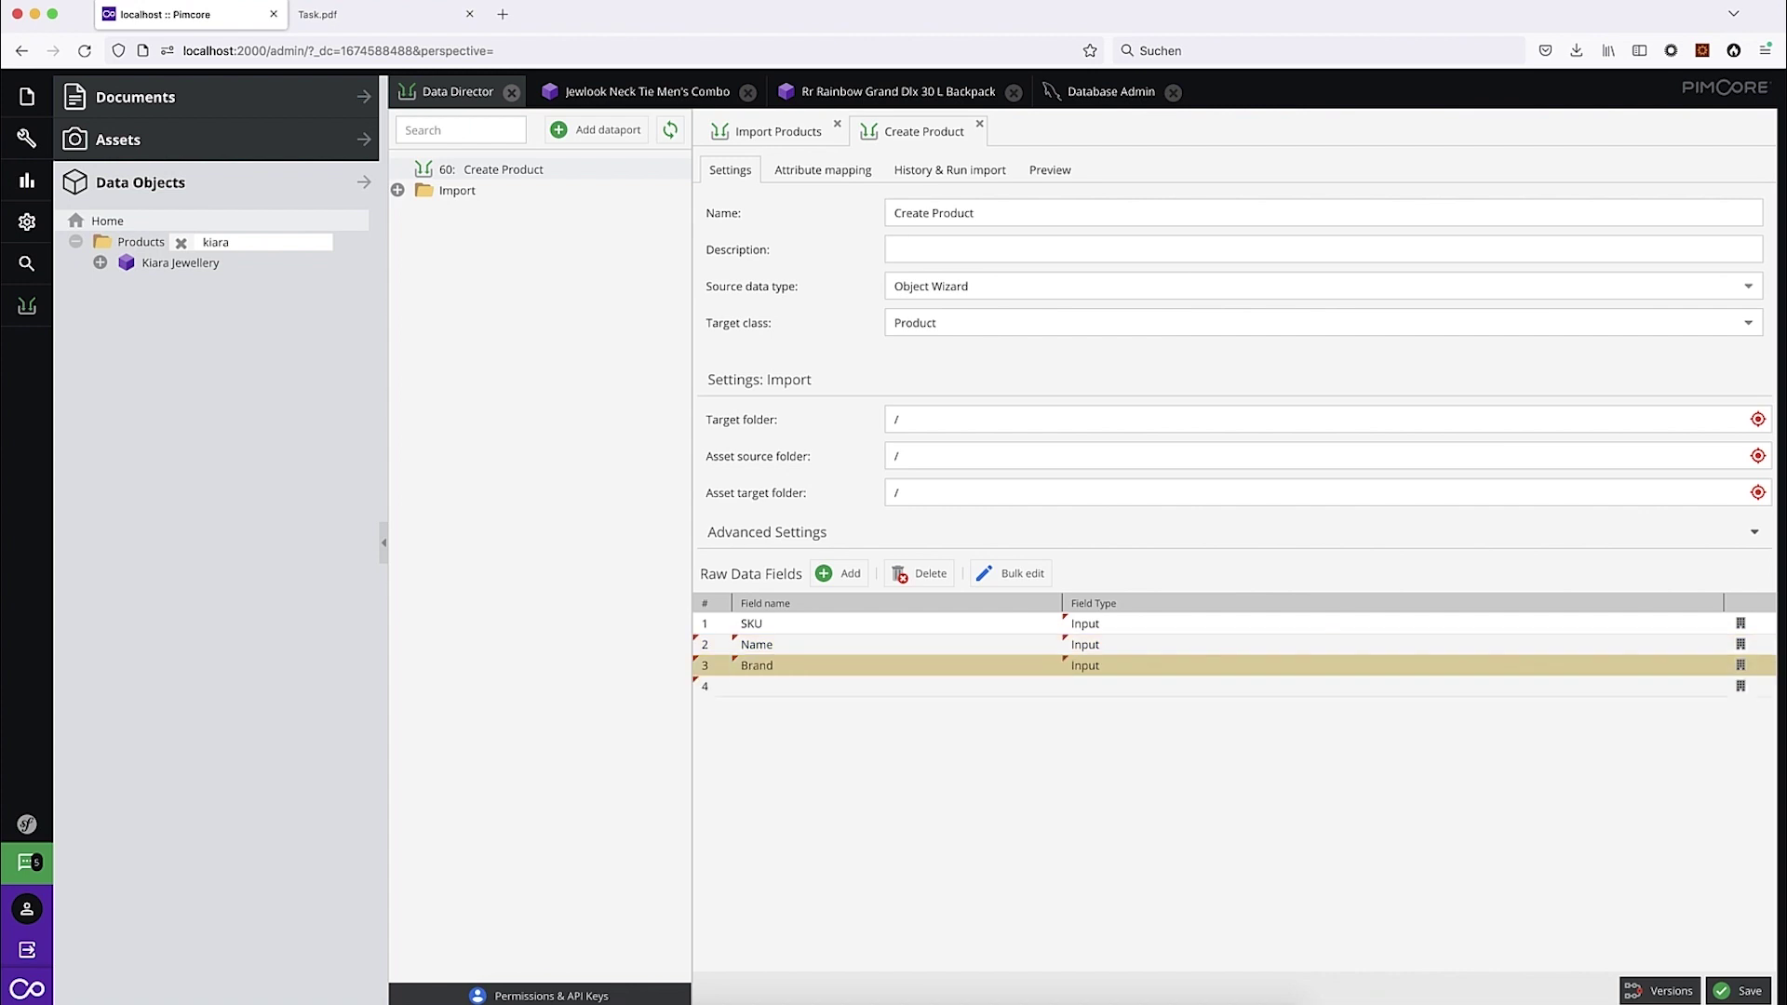
Step: Set the Brand field's type to Many-To-One Relation
click(1205, 669)
key(ctrl+a)
text(Man)
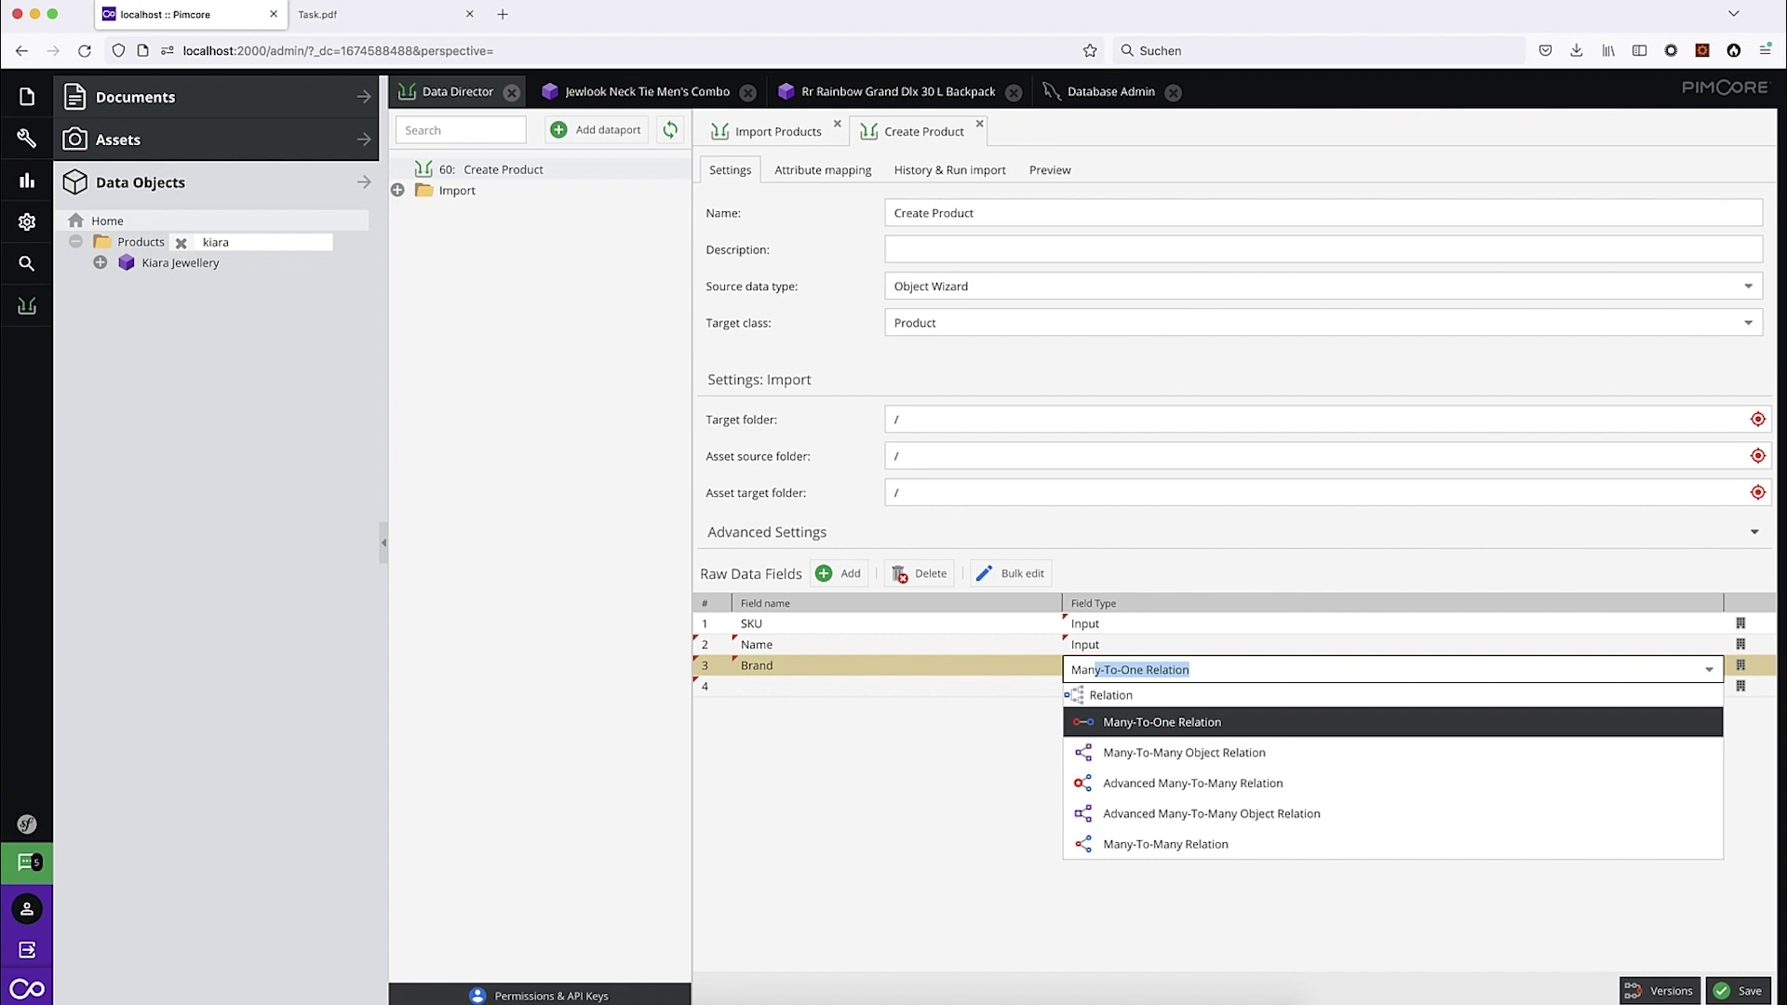
click(1222, 725)
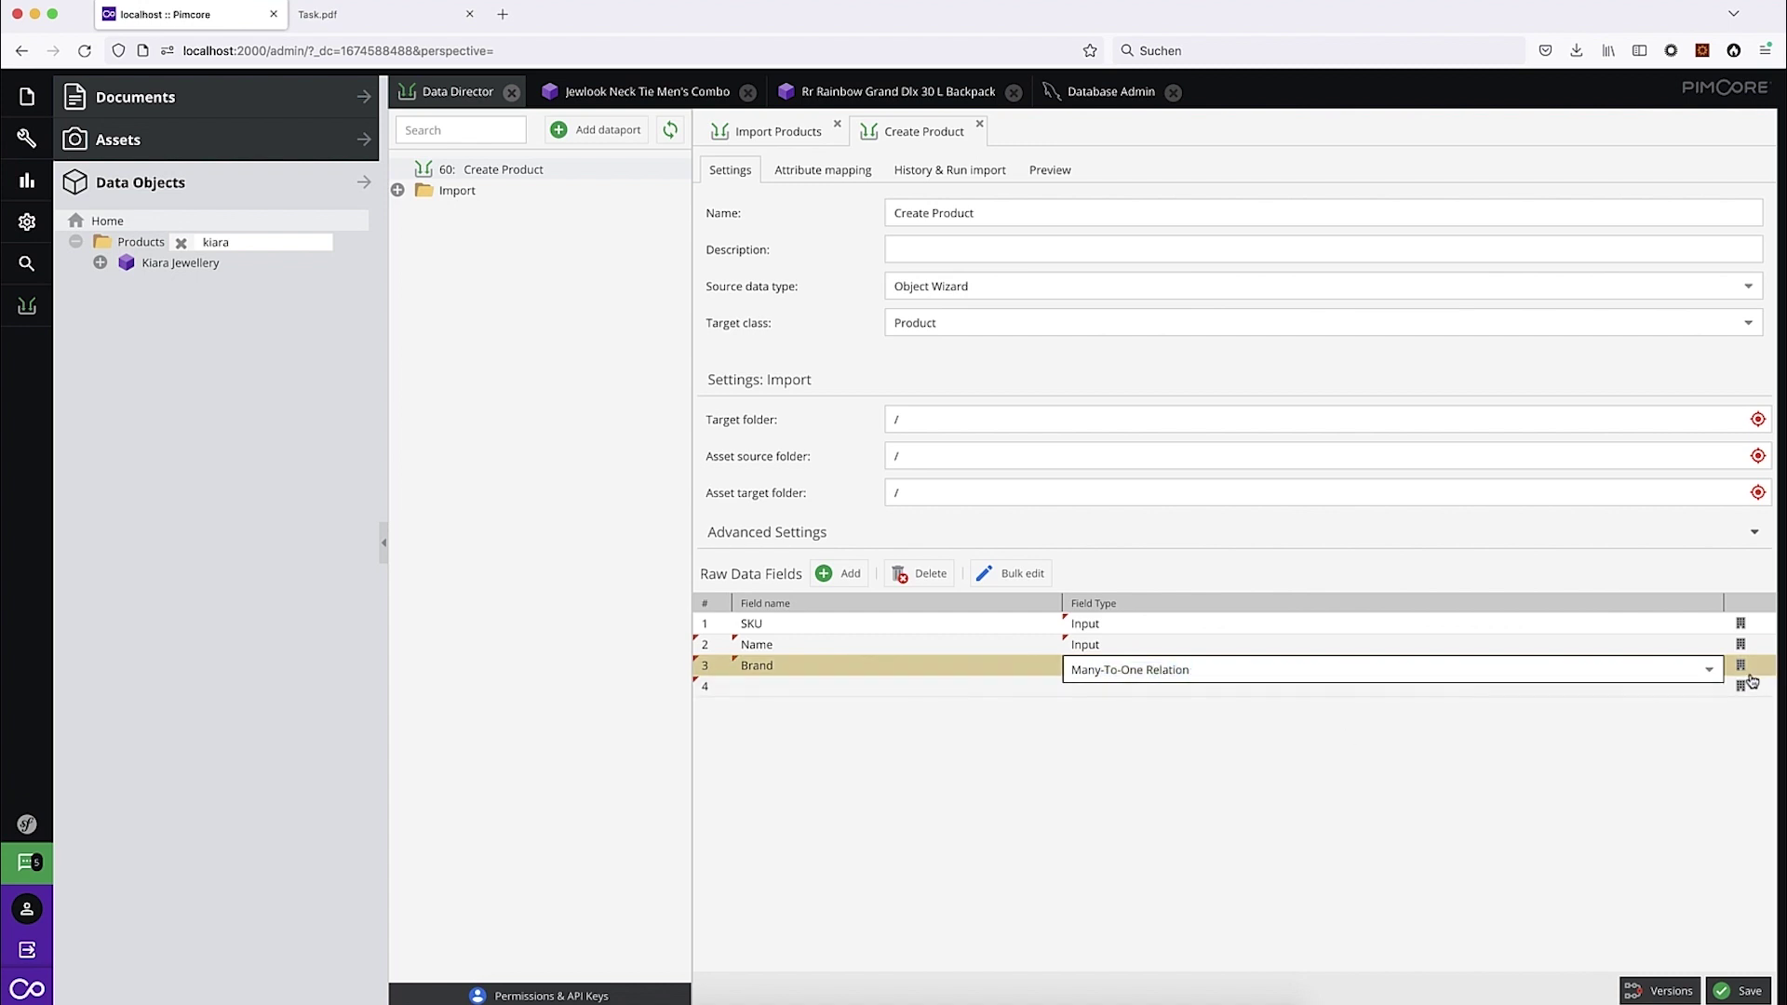
Step: Allow objects of class Brand only in the Brand field's settings and save the dataport
click(1741, 668)
scroll(909, 547, down, 8)
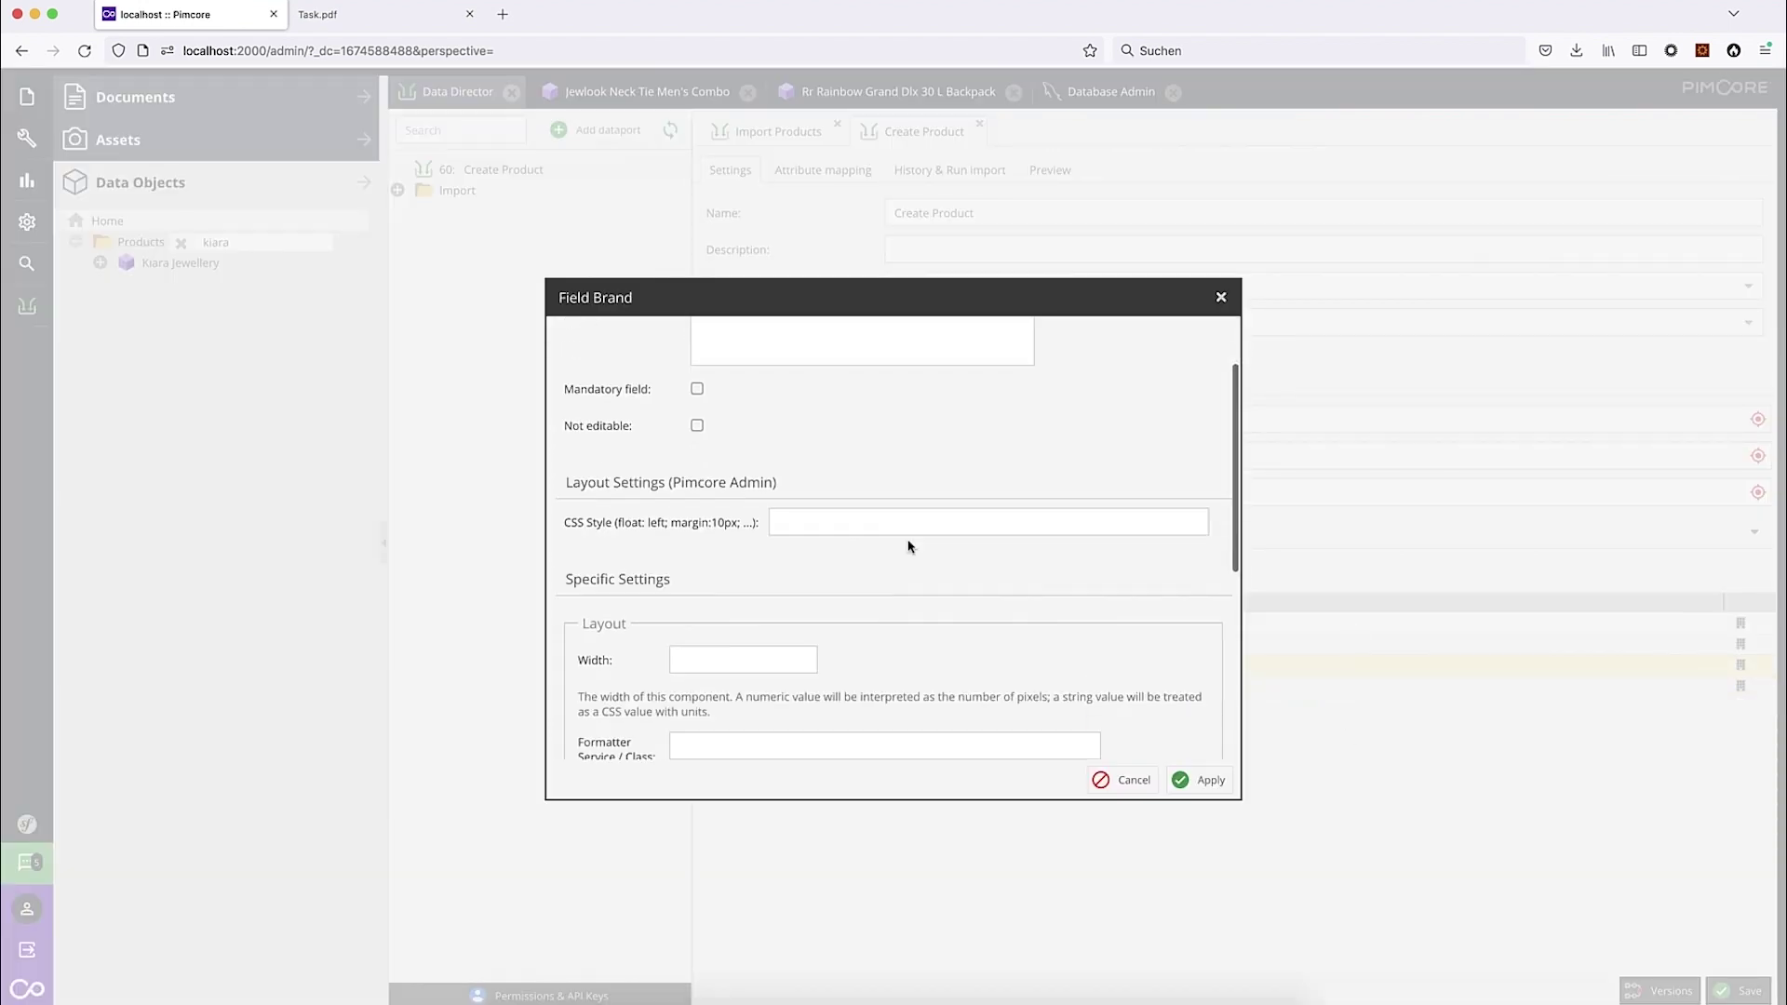
click(676, 692)
scroll(897, 628, down, 3)
click(800, 671)
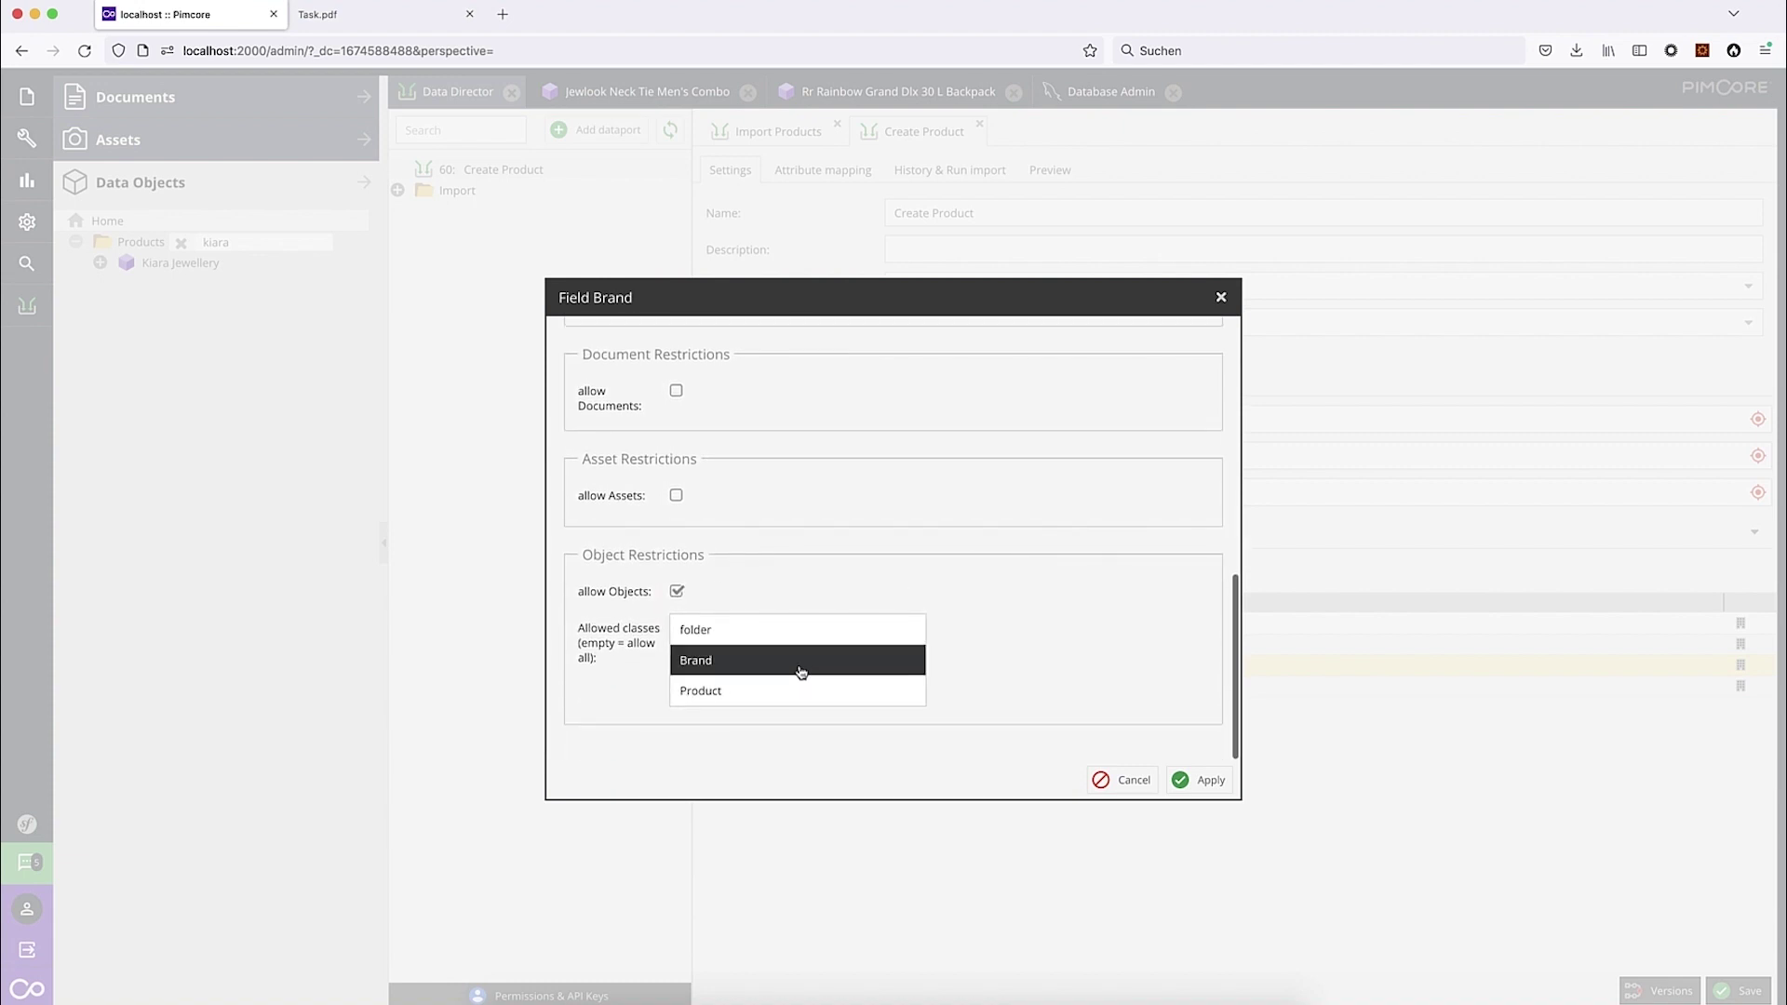
click(1204, 782)
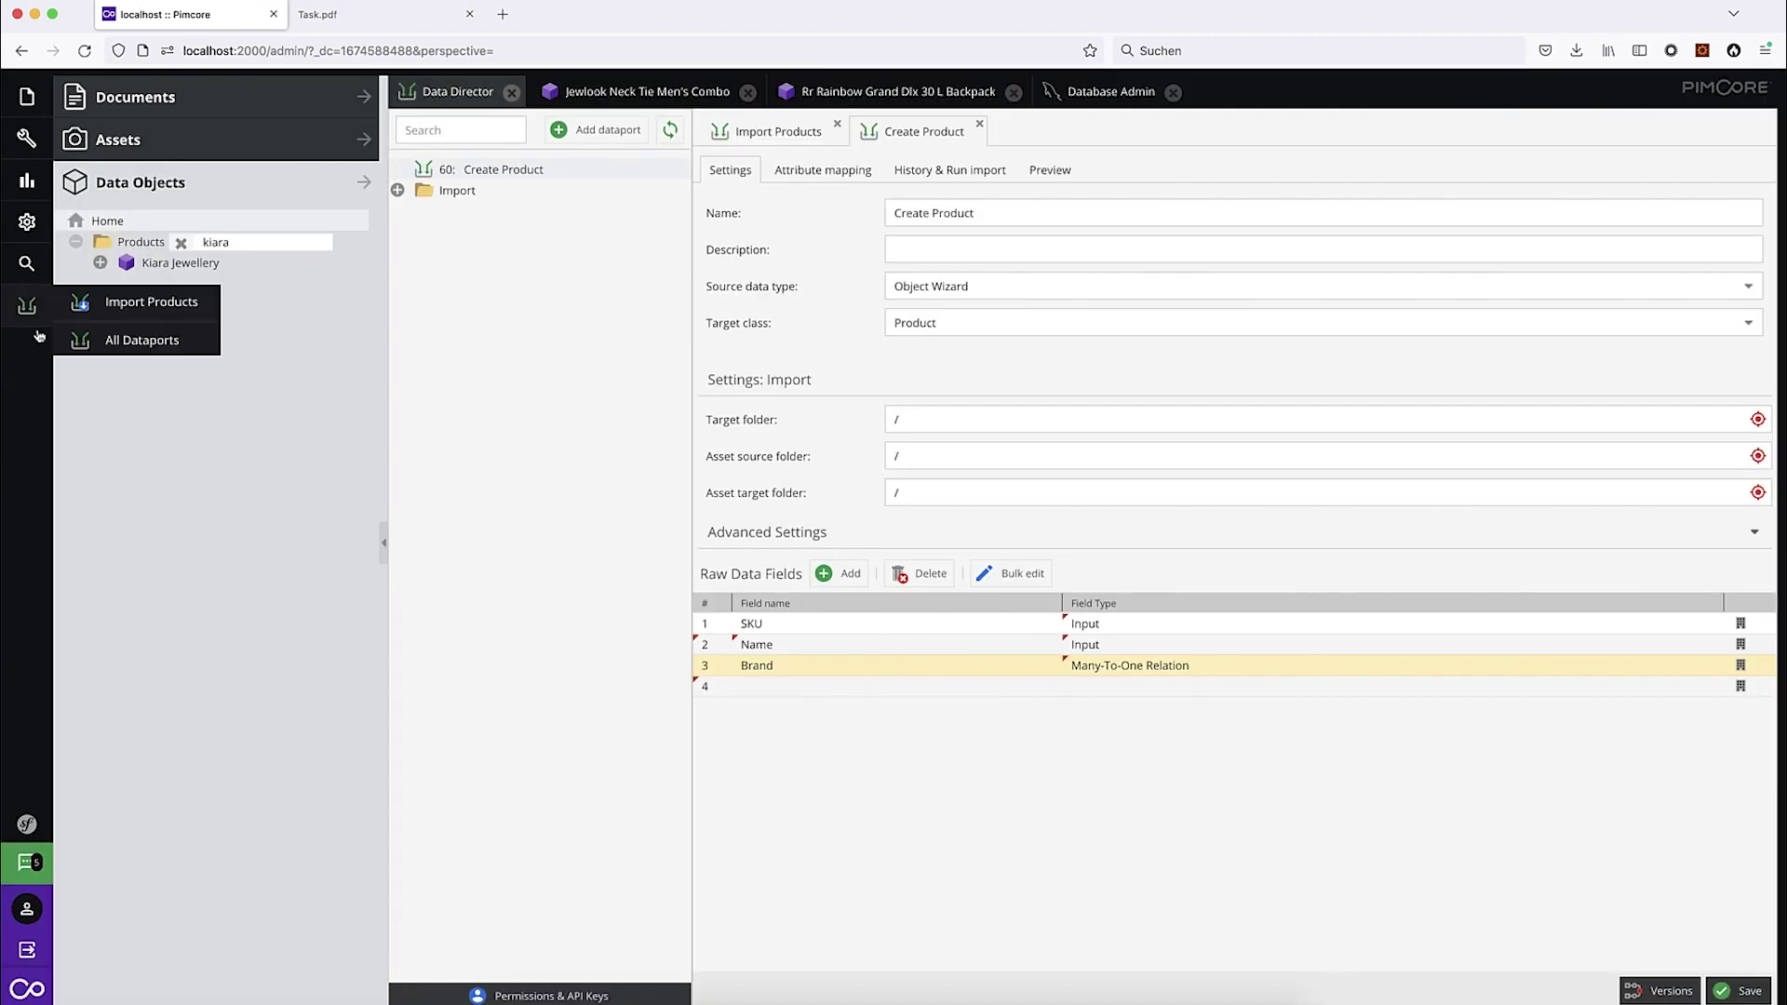
click(1757, 996)
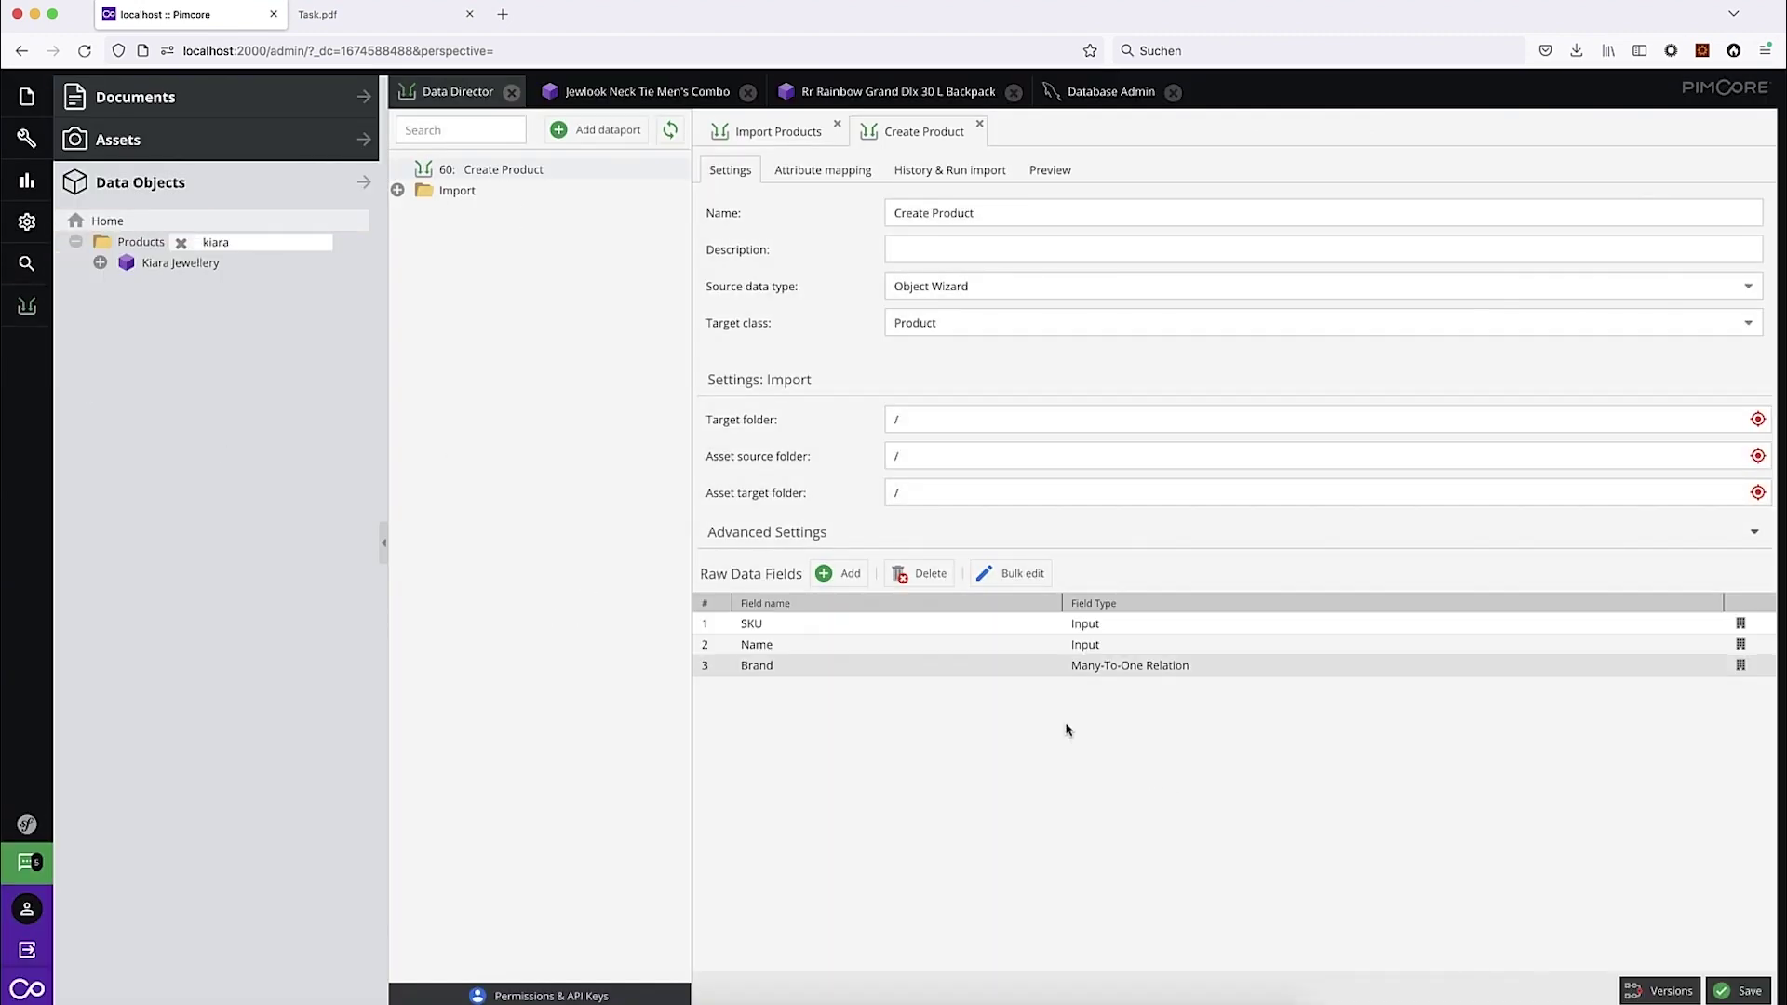
Step: In the attribute mapping, assign the raw data field Name to Object name and Brand to Path
click(823, 172)
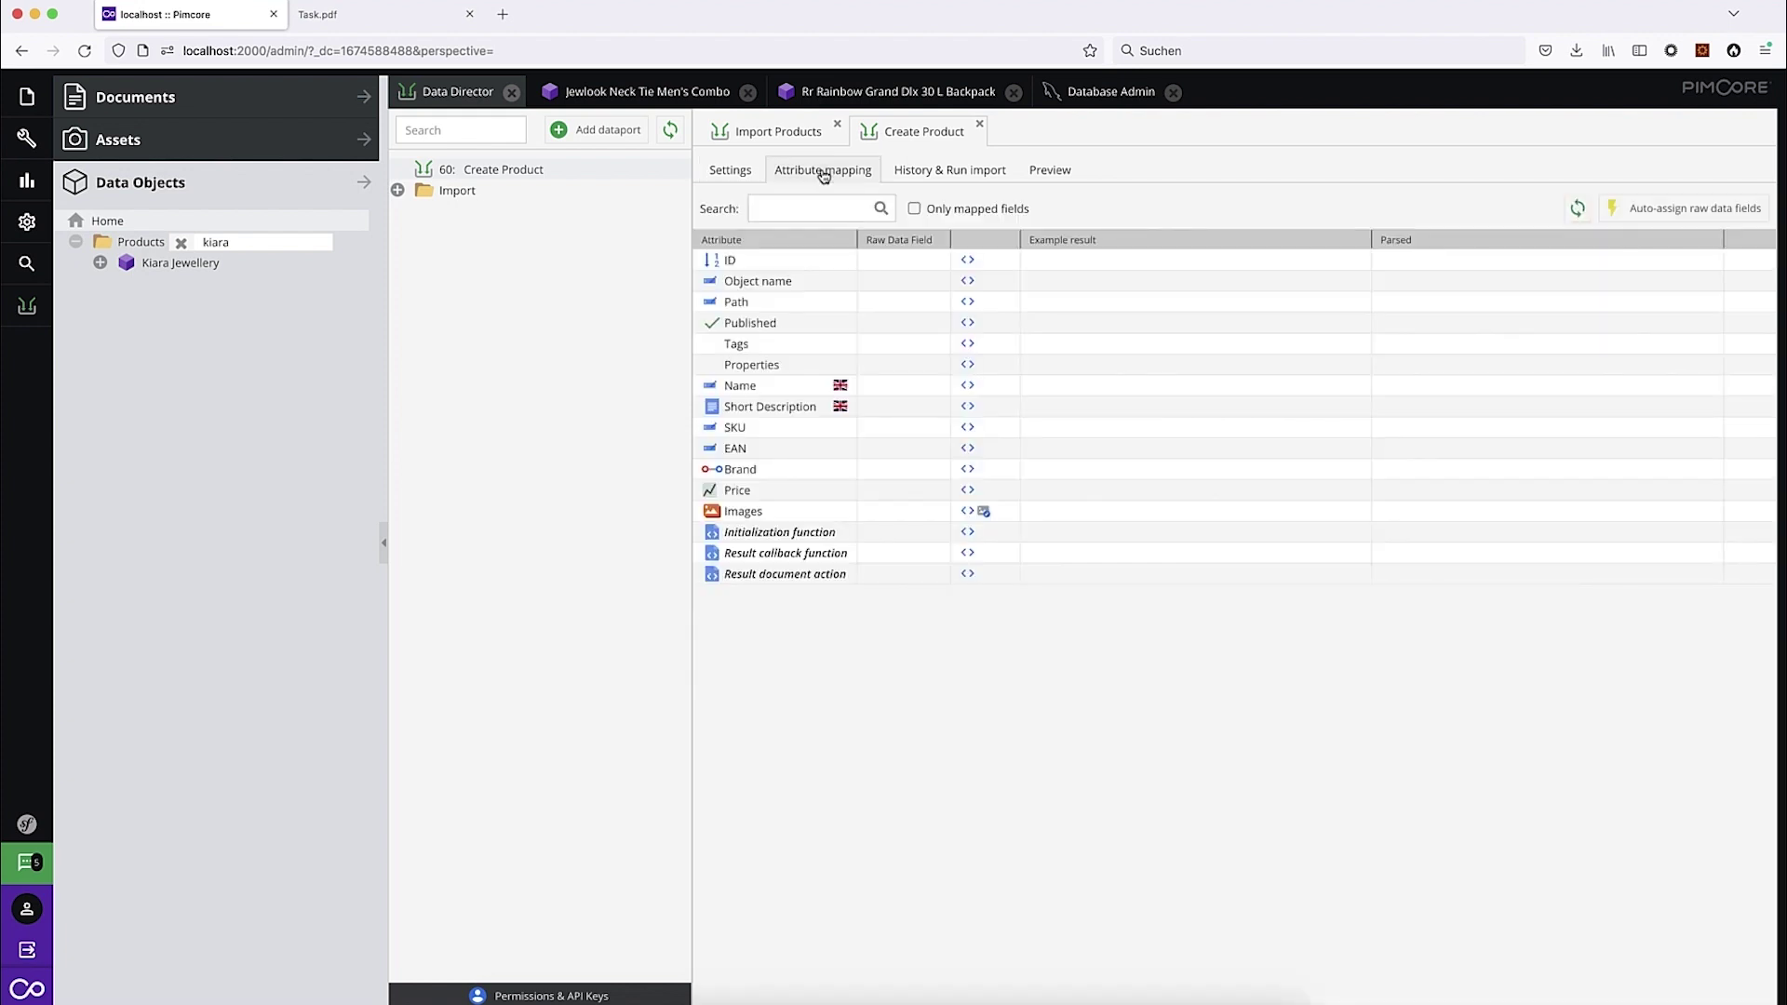
click(941, 284)
click(941, 284)
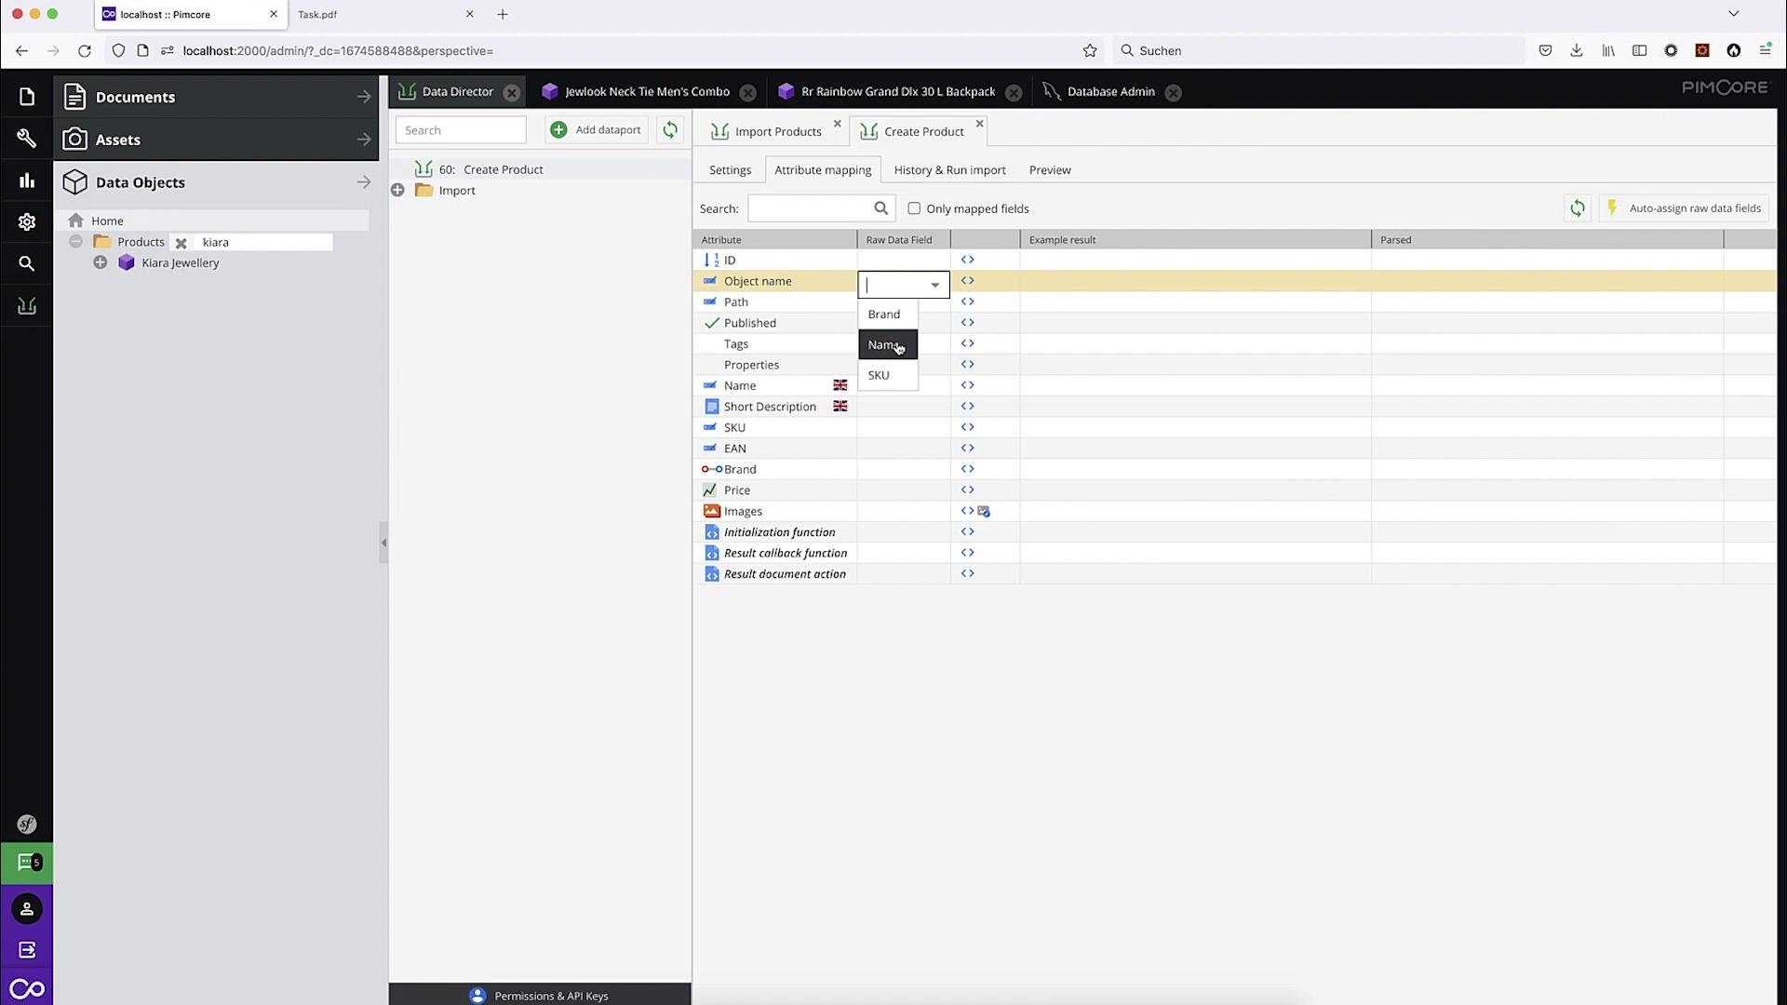
click(889, 346)
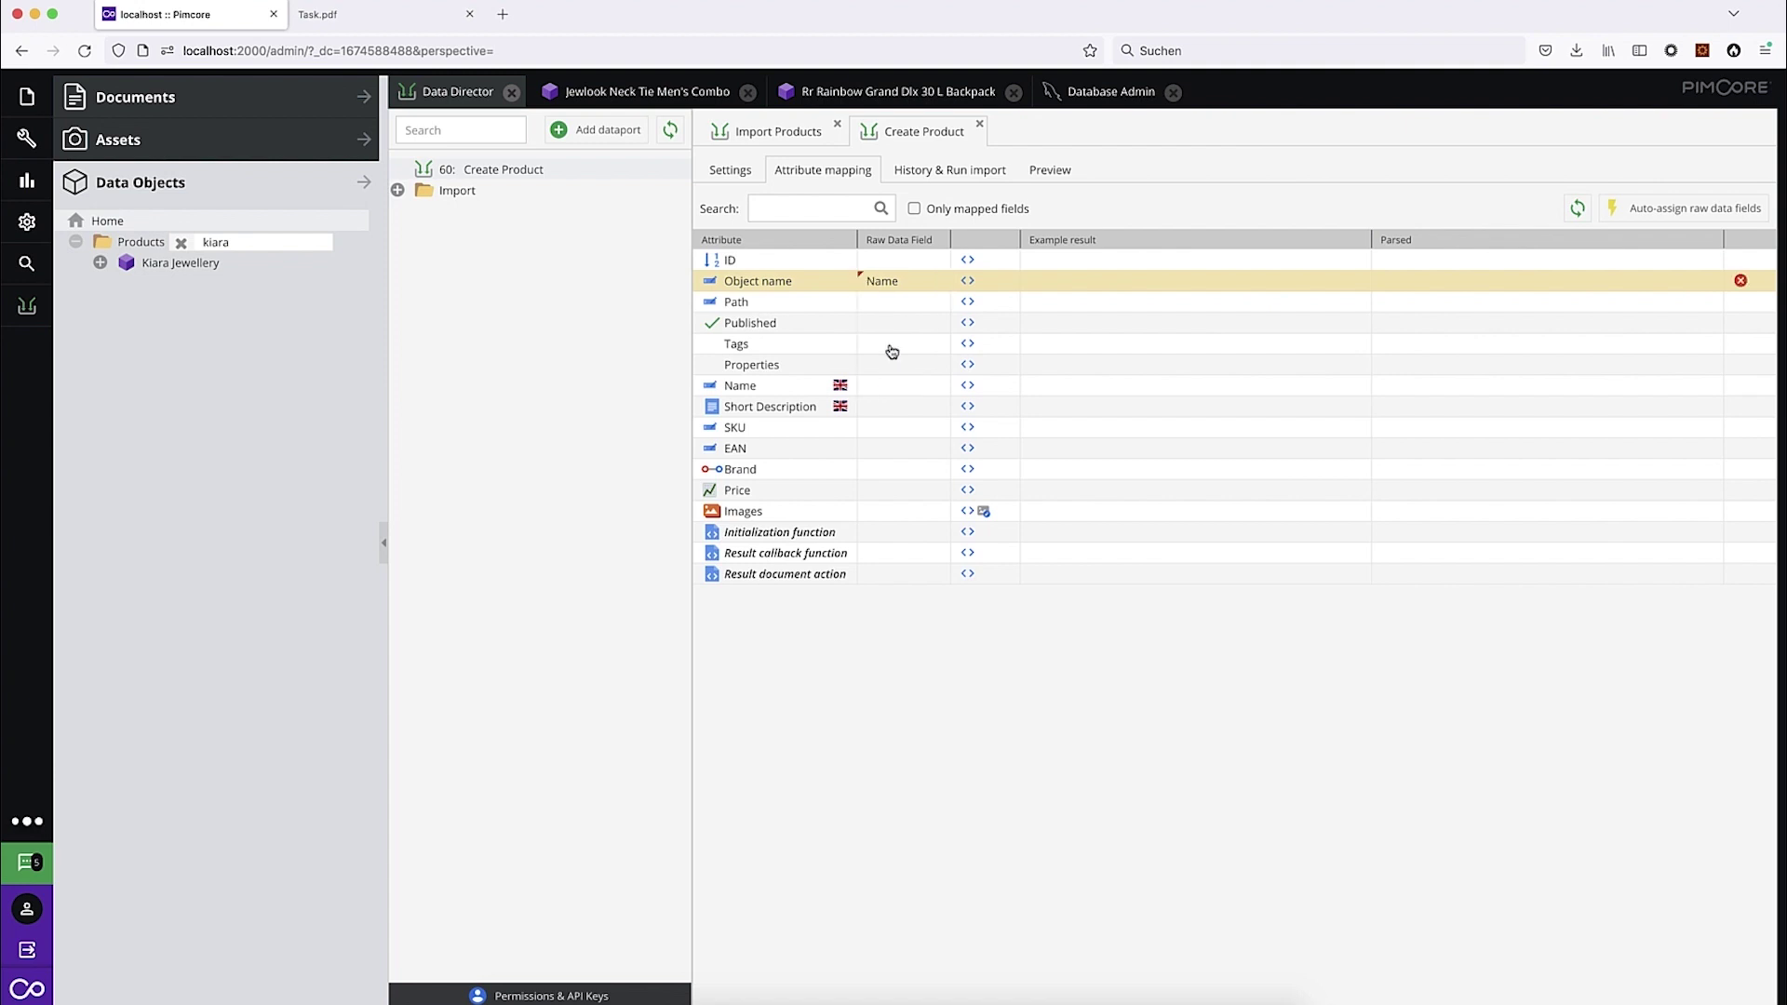
click(940, 308)
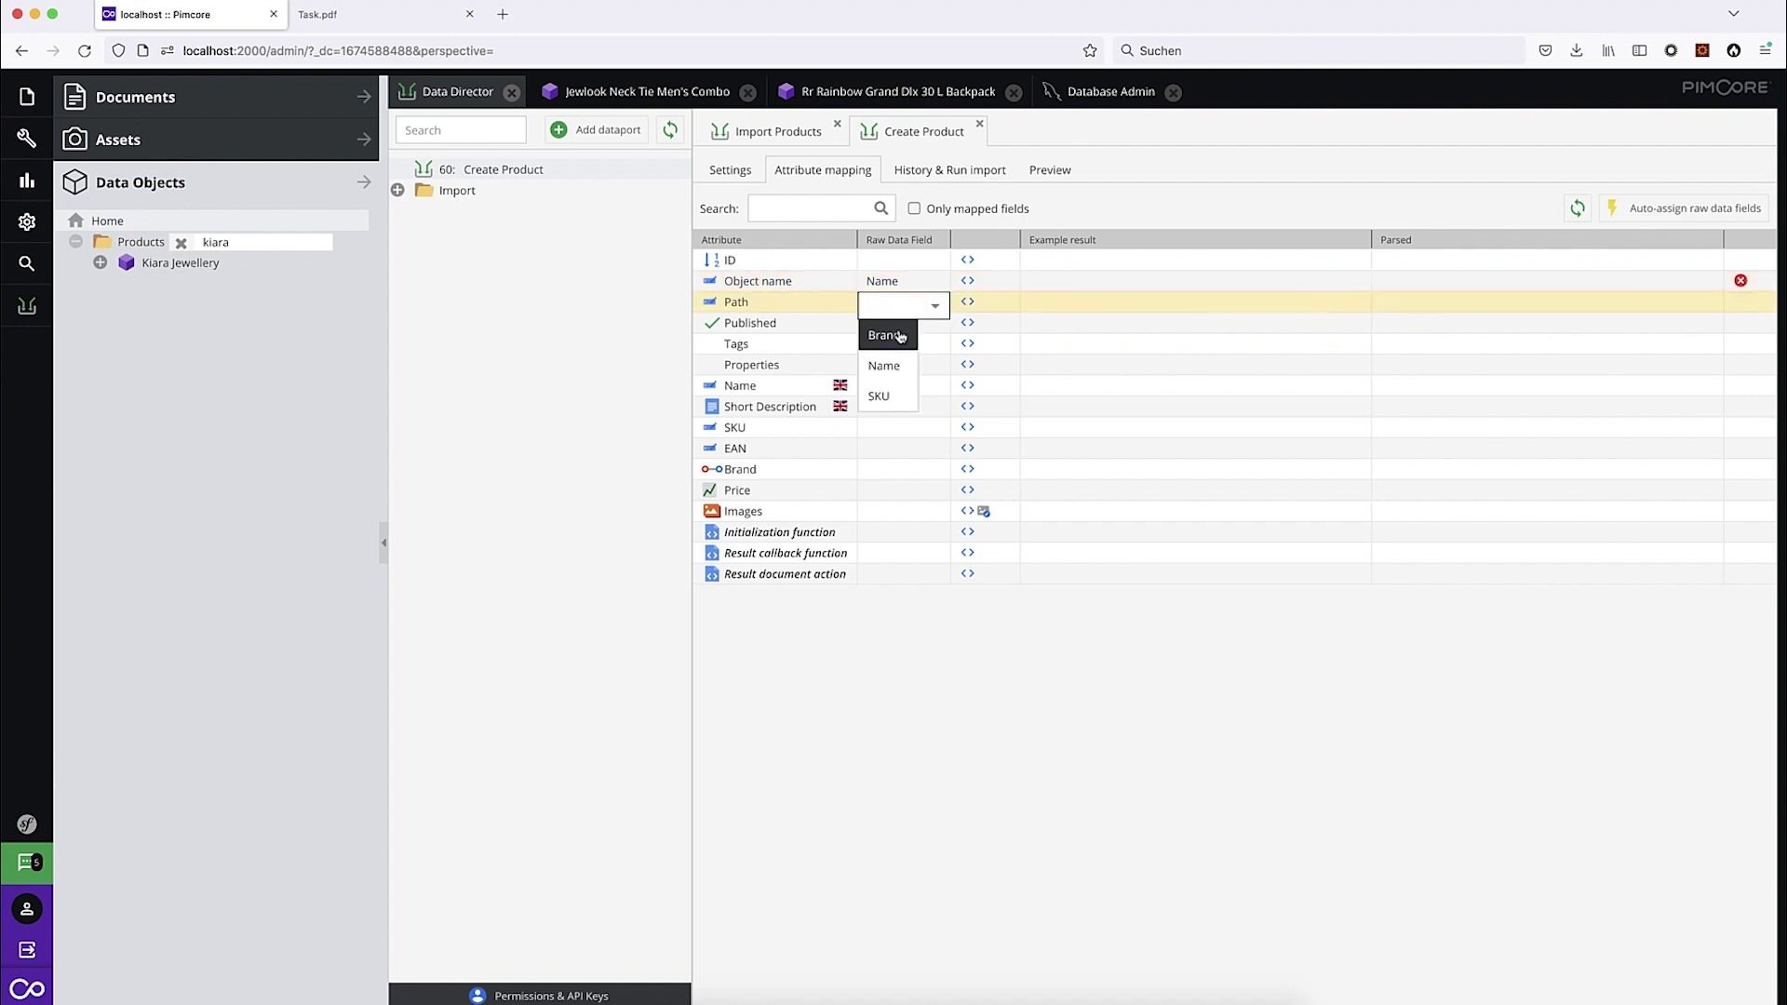
click(900, 339)
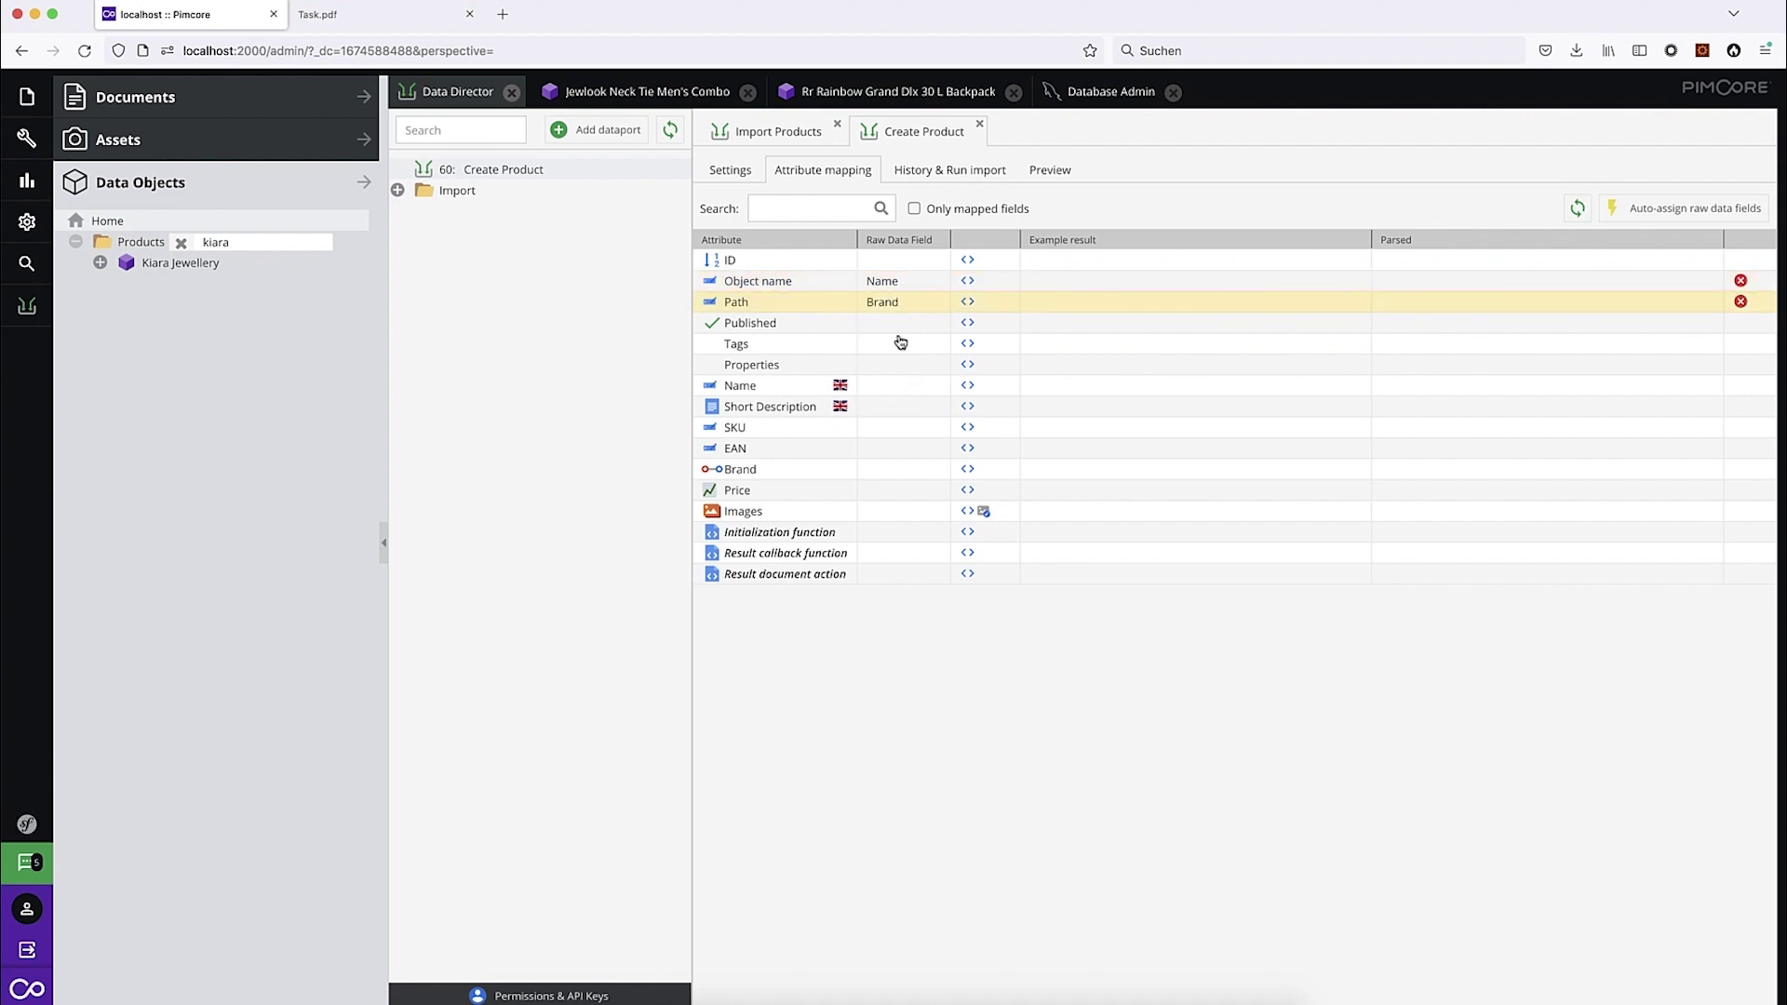
Step: In the attribute mapping, assign the raw data field Name to the Name attribute and SKU to the SKU attribute
click(941, 387)
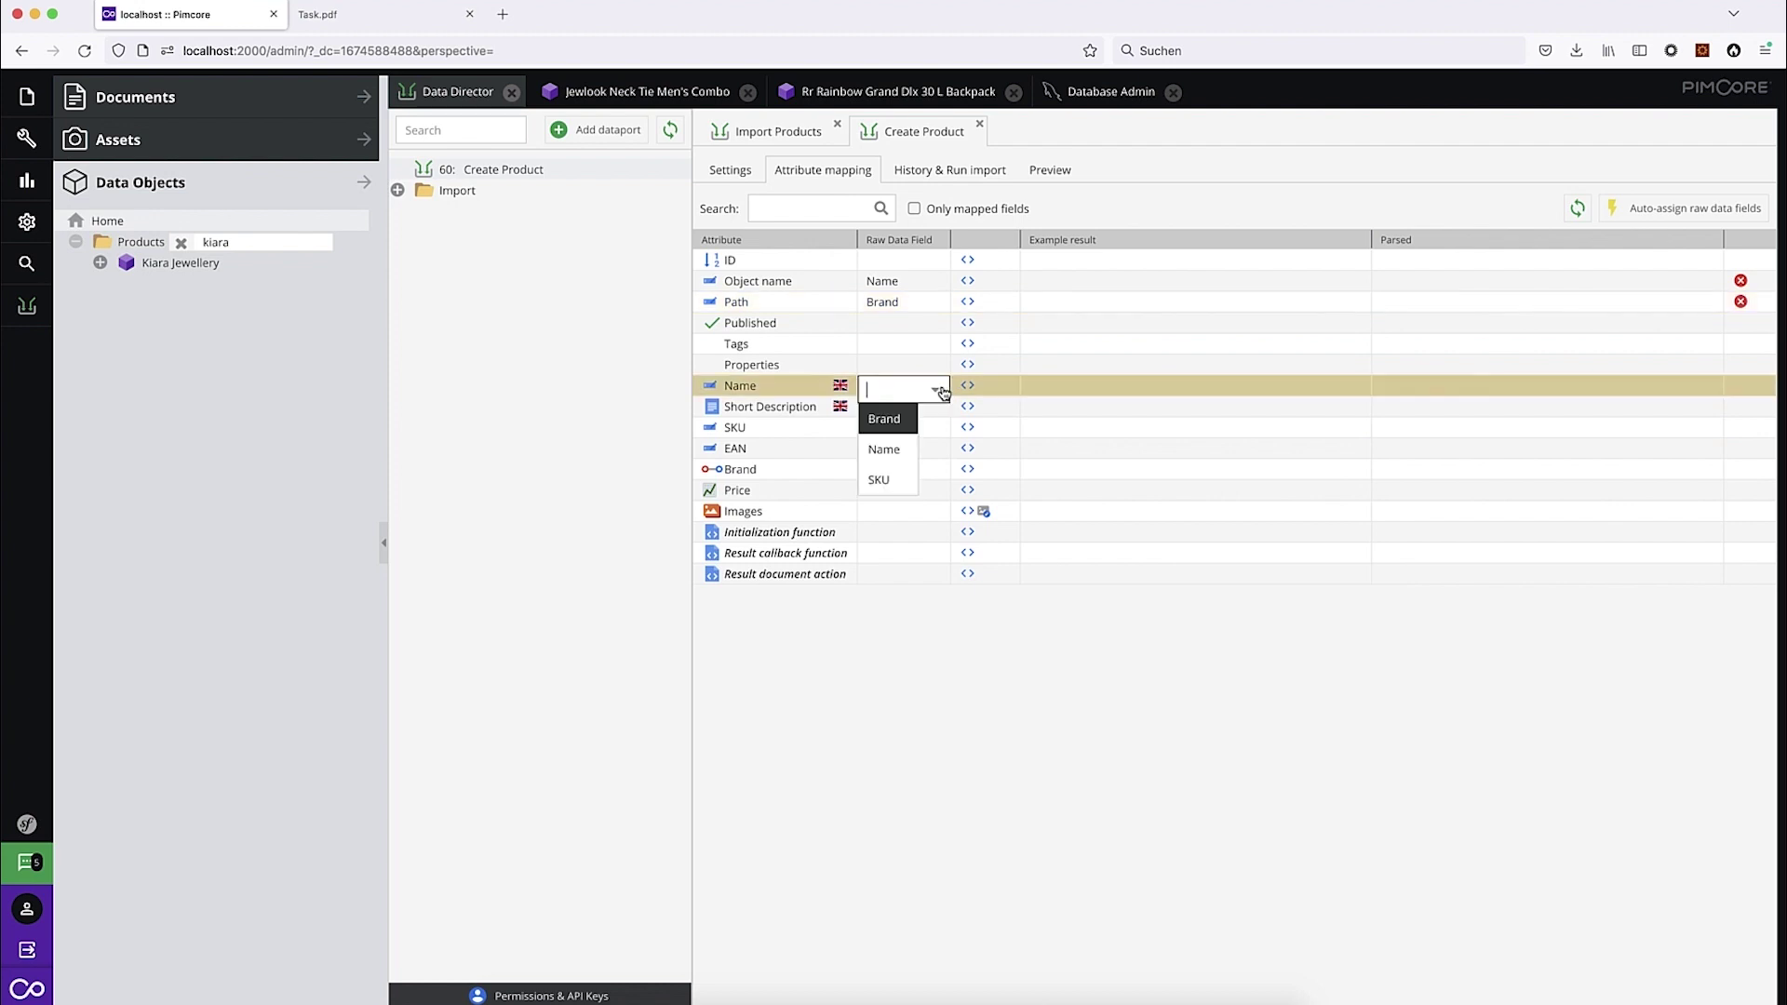
click(894, 454)
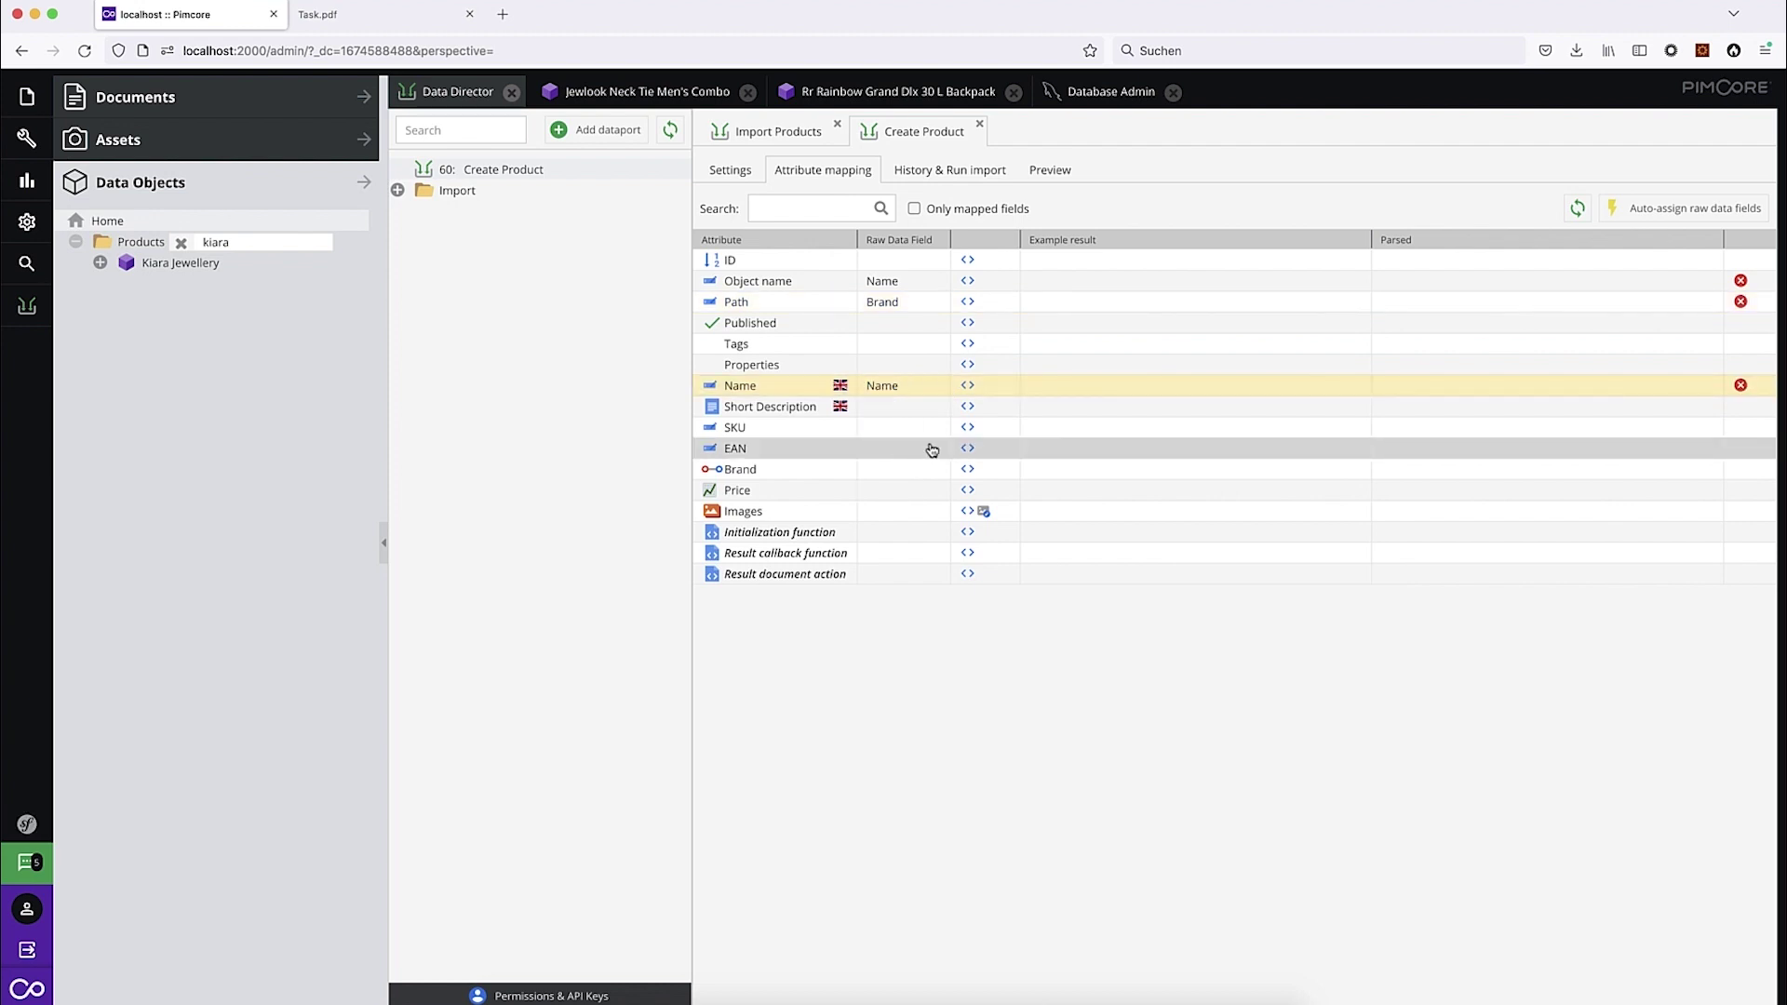
click(935, 433)
click(896, 522)
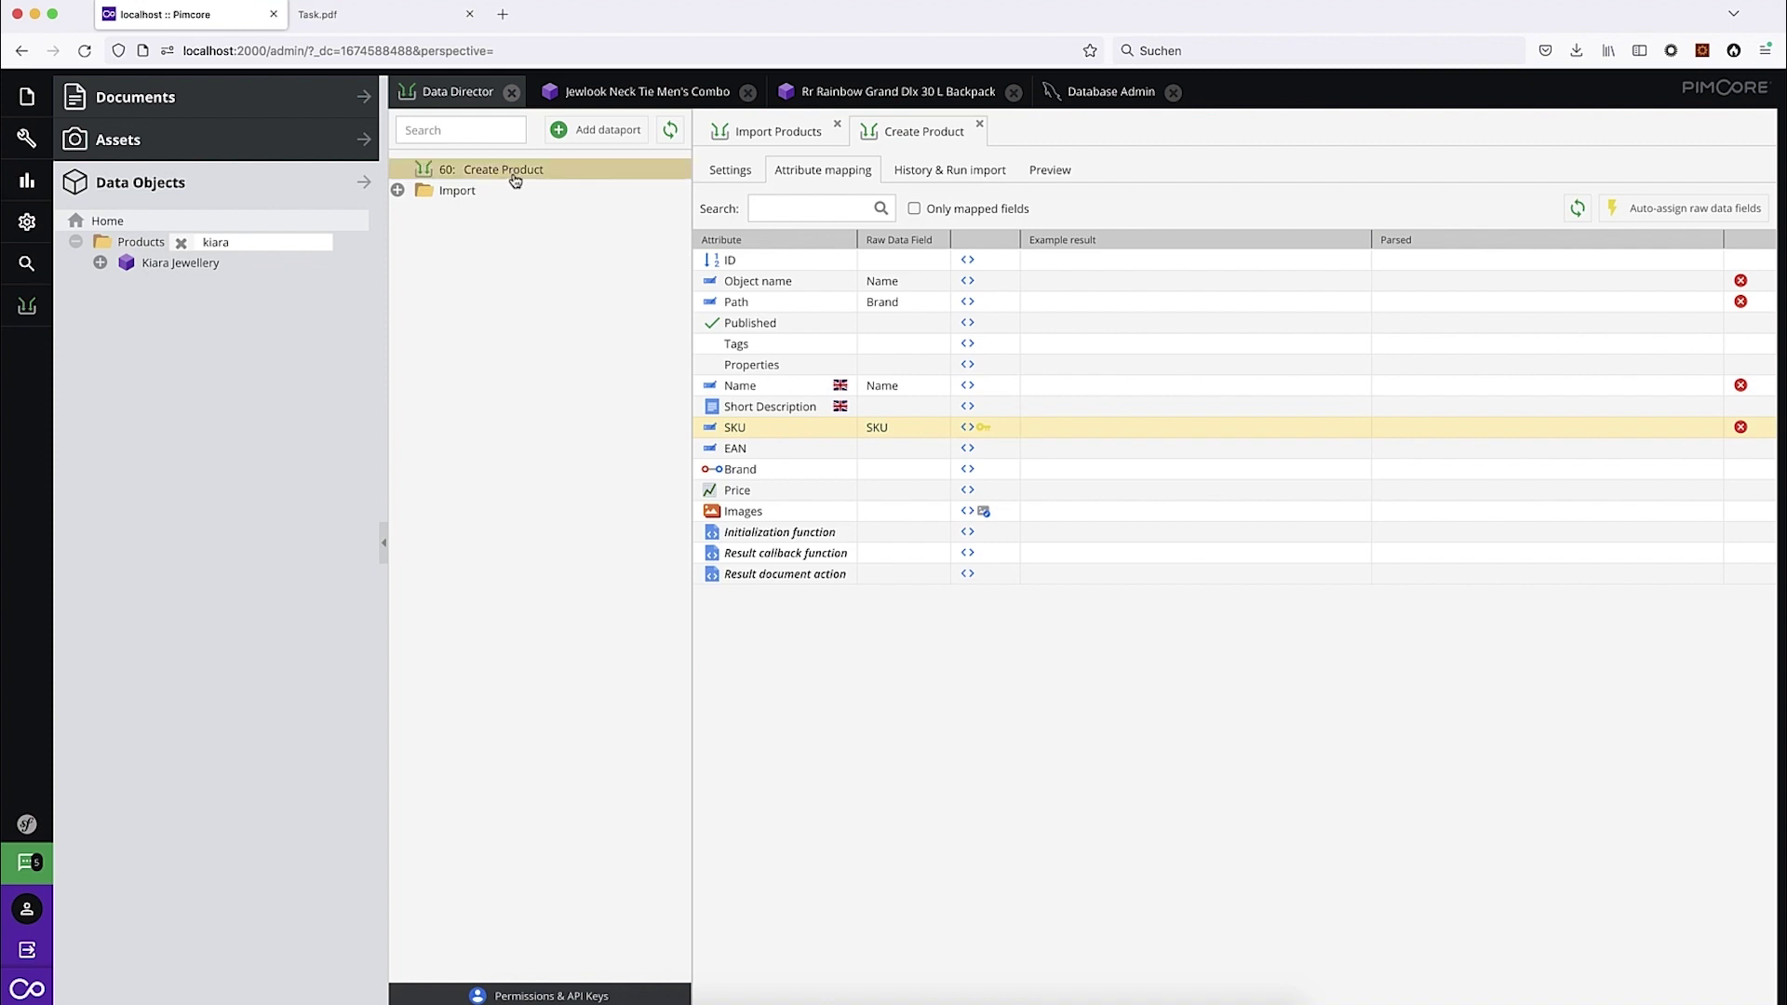
Step: Add the Create Product dataport to the main menu for the current user and open its form from there
right_click(517, 172)
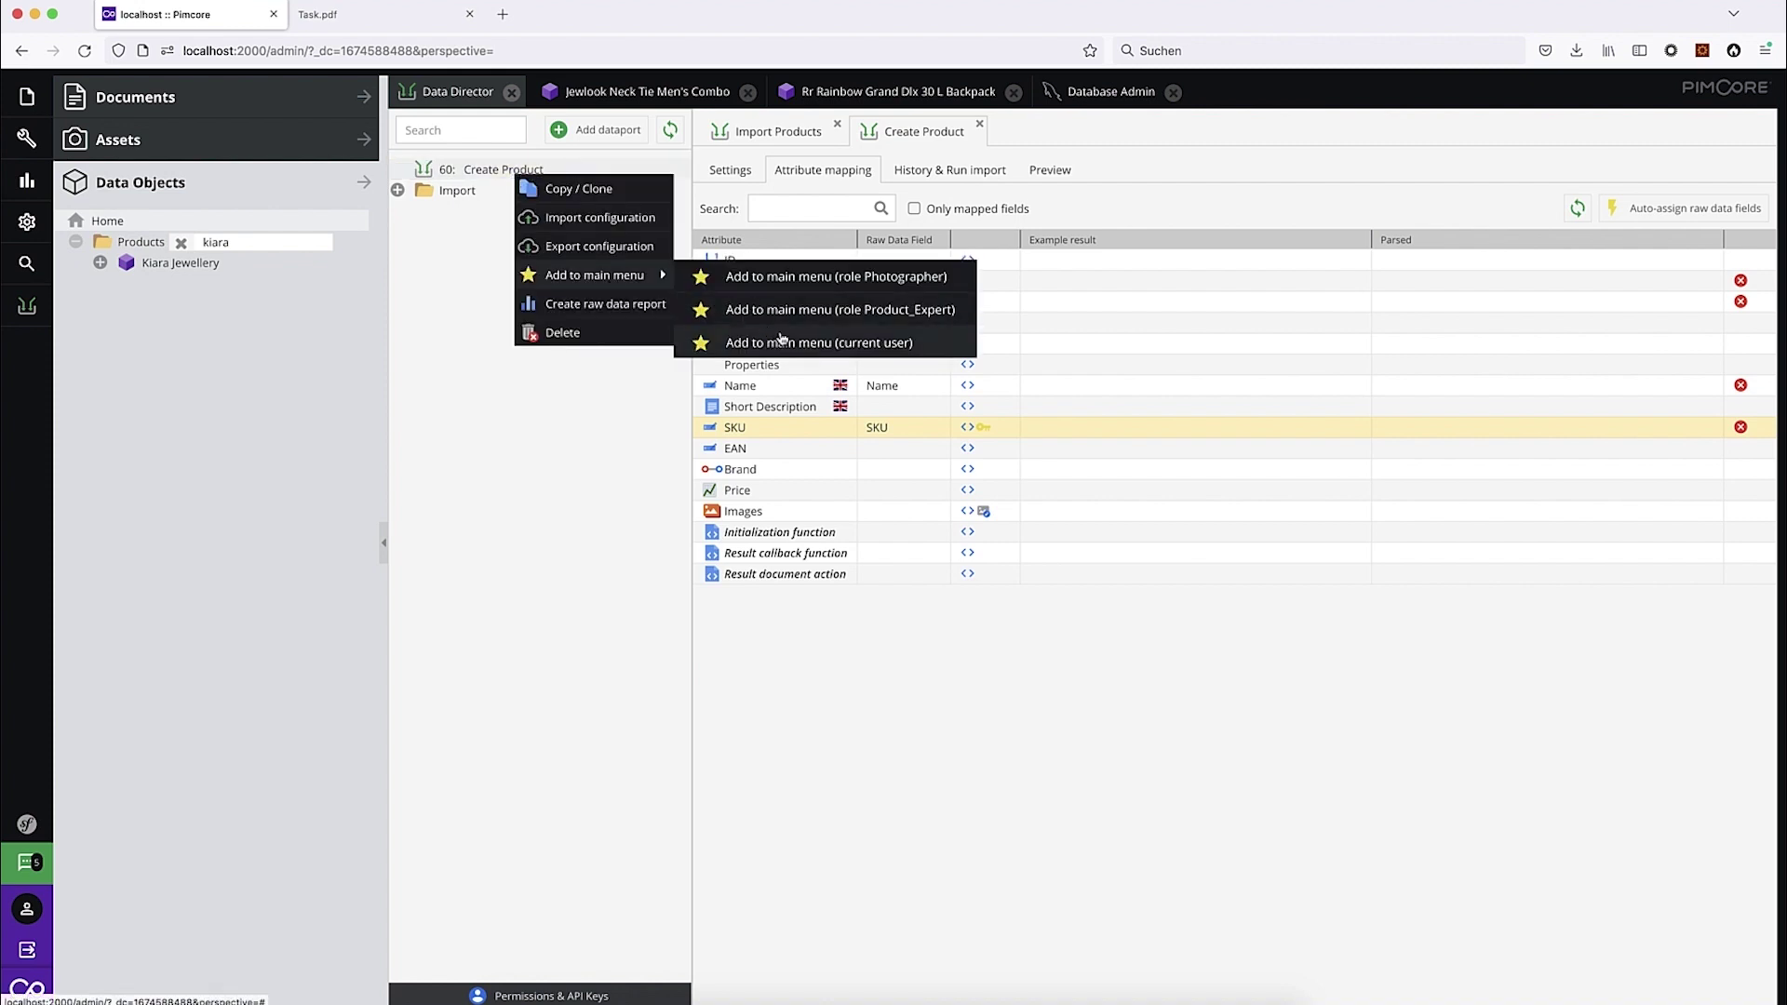
click(788, 344)
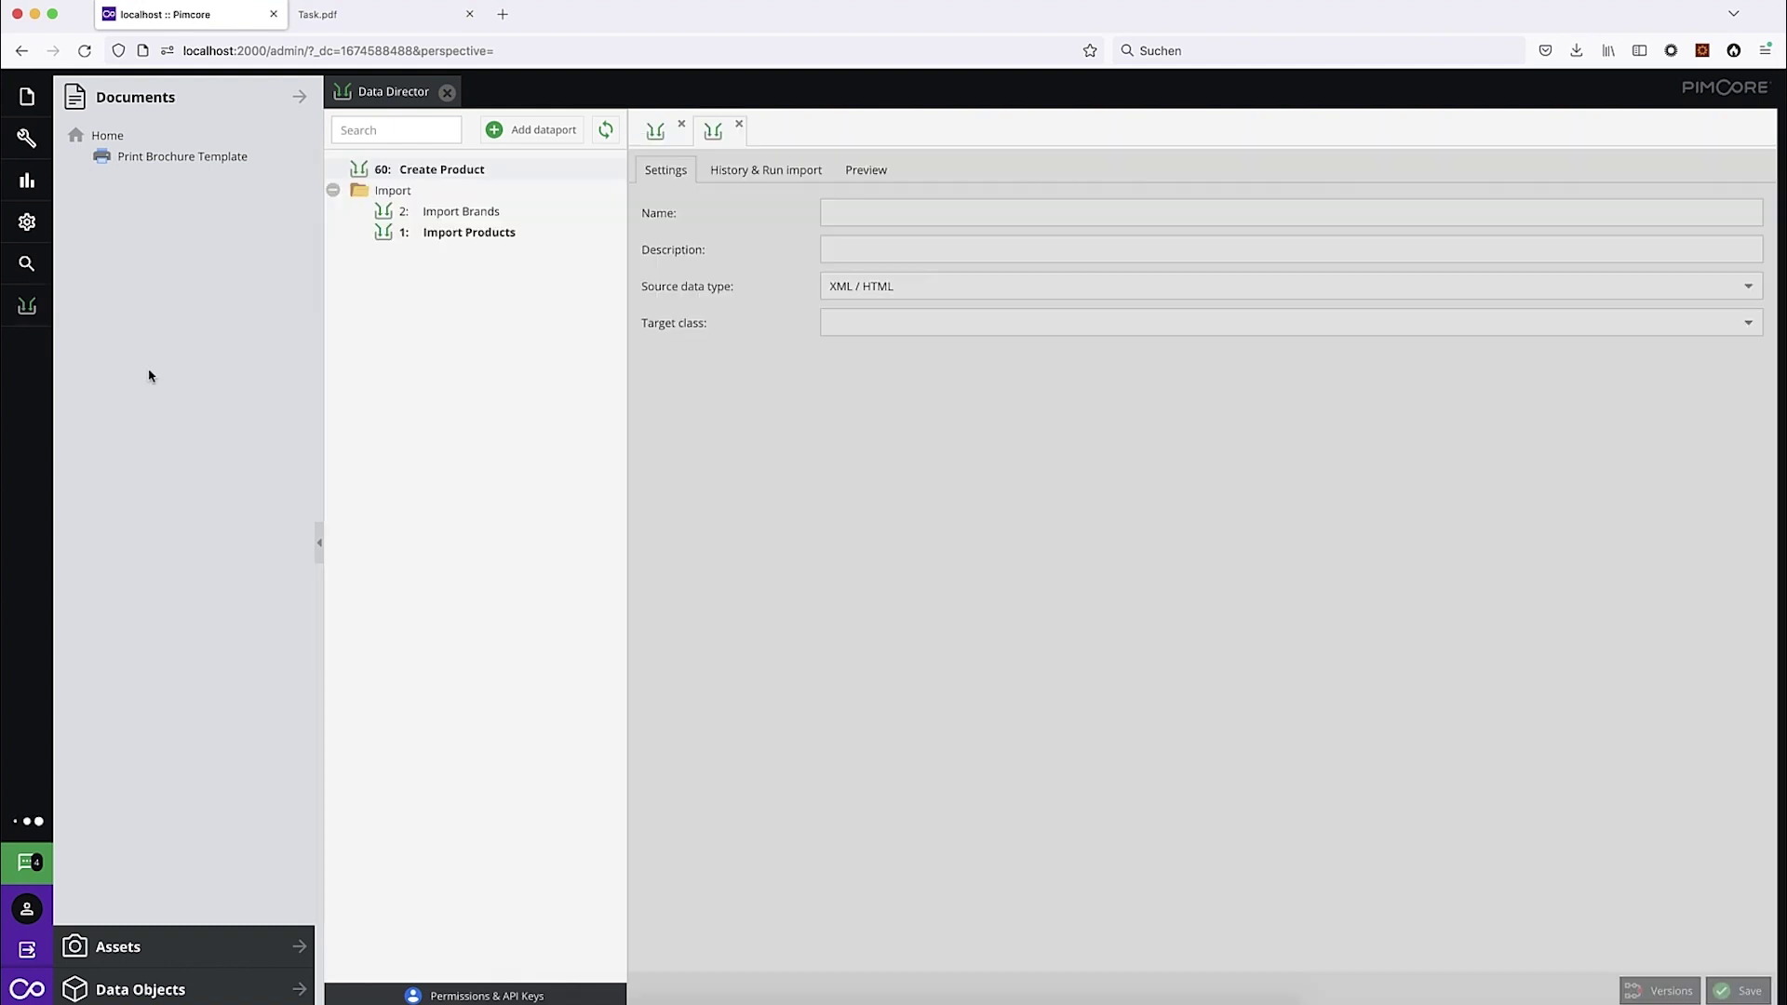
mouse_move(28, 312)
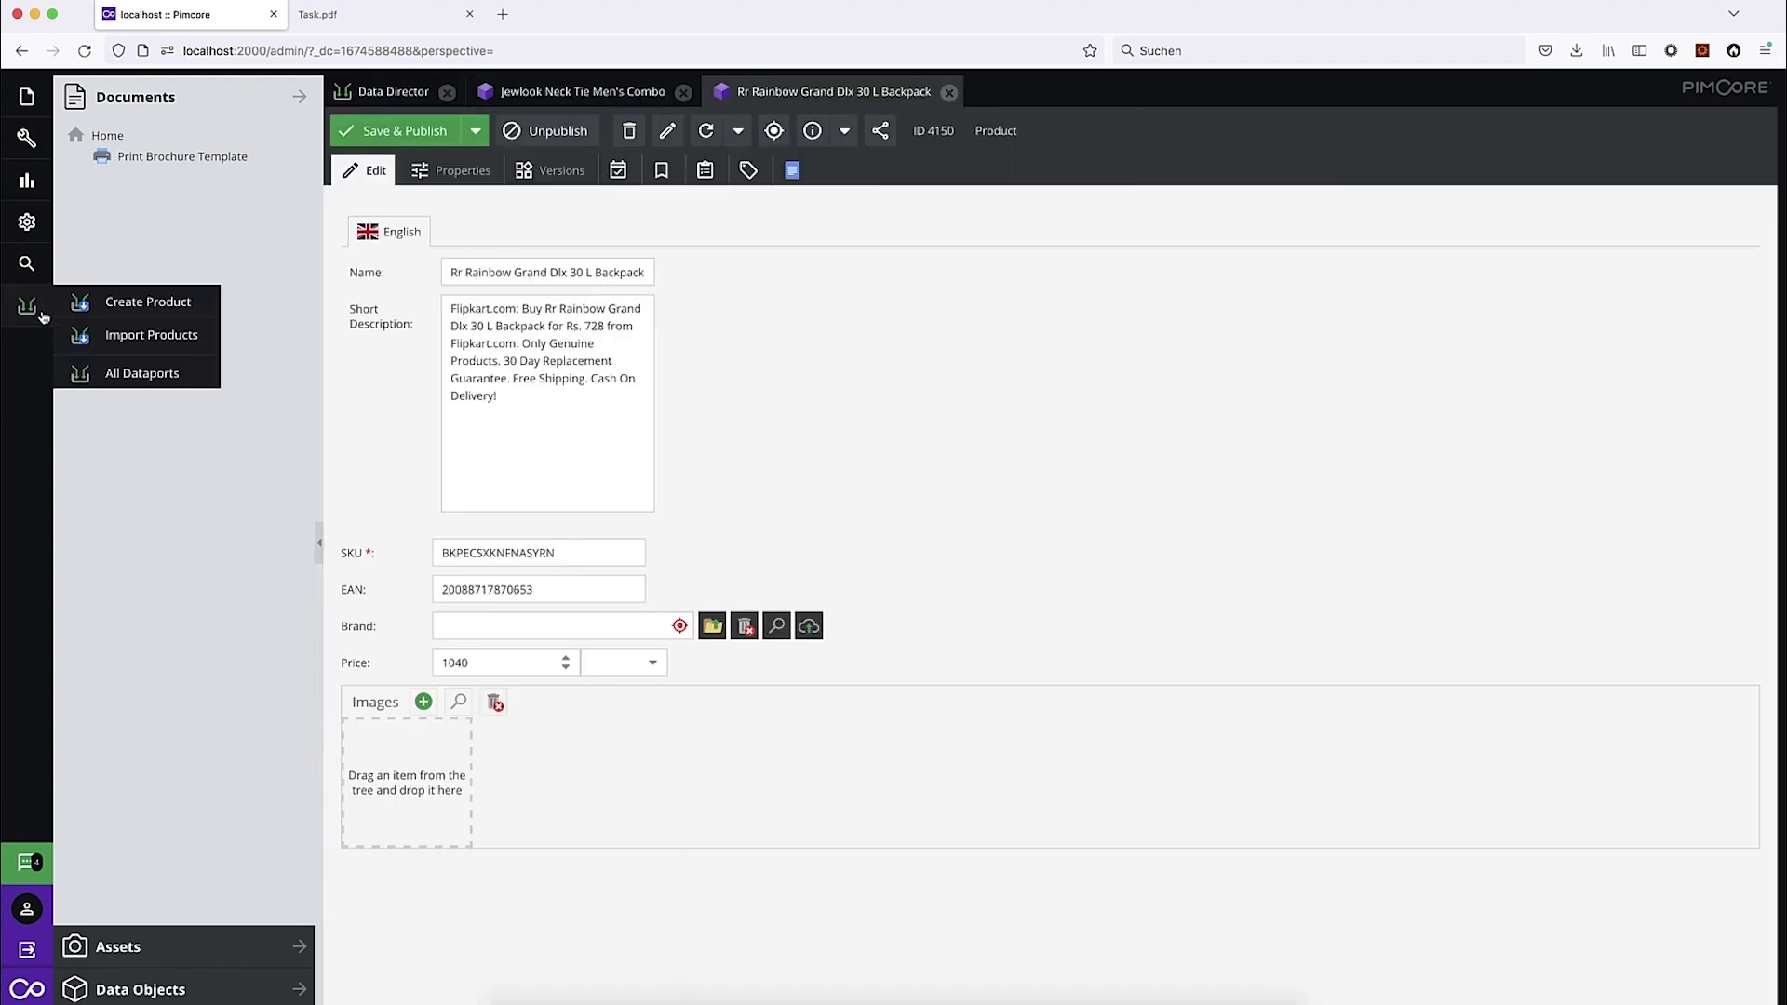
click(164, 303)
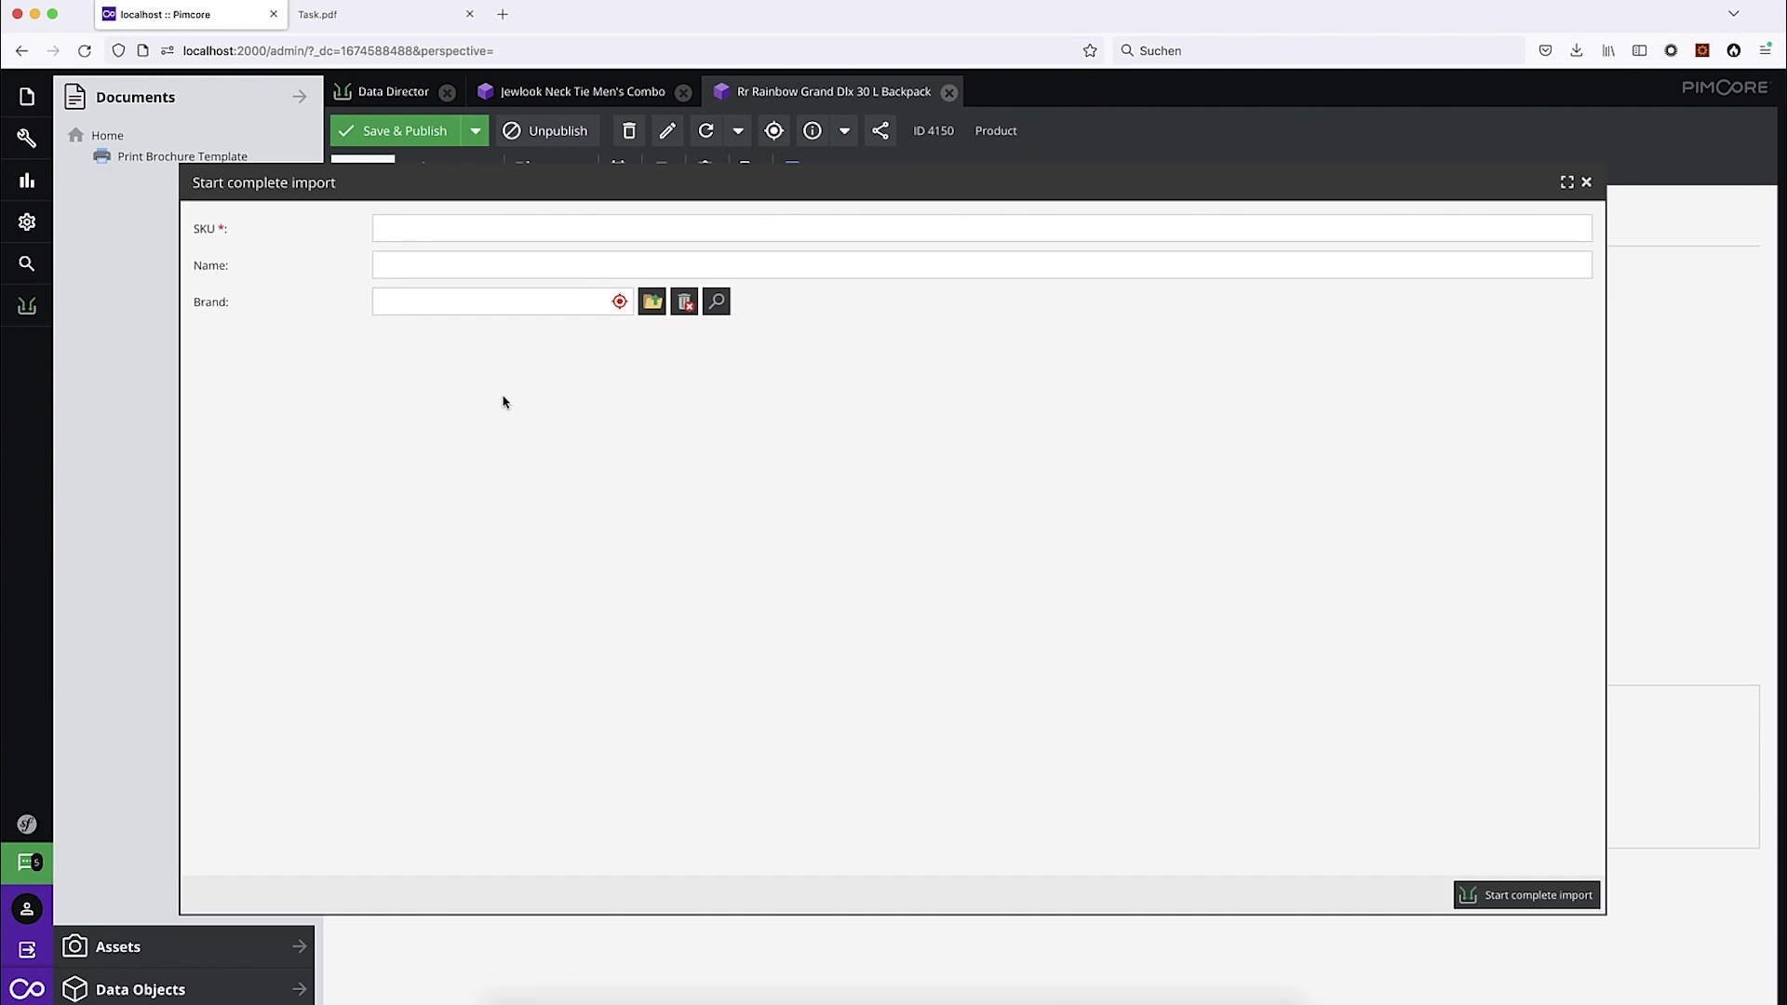
click(454, 228)
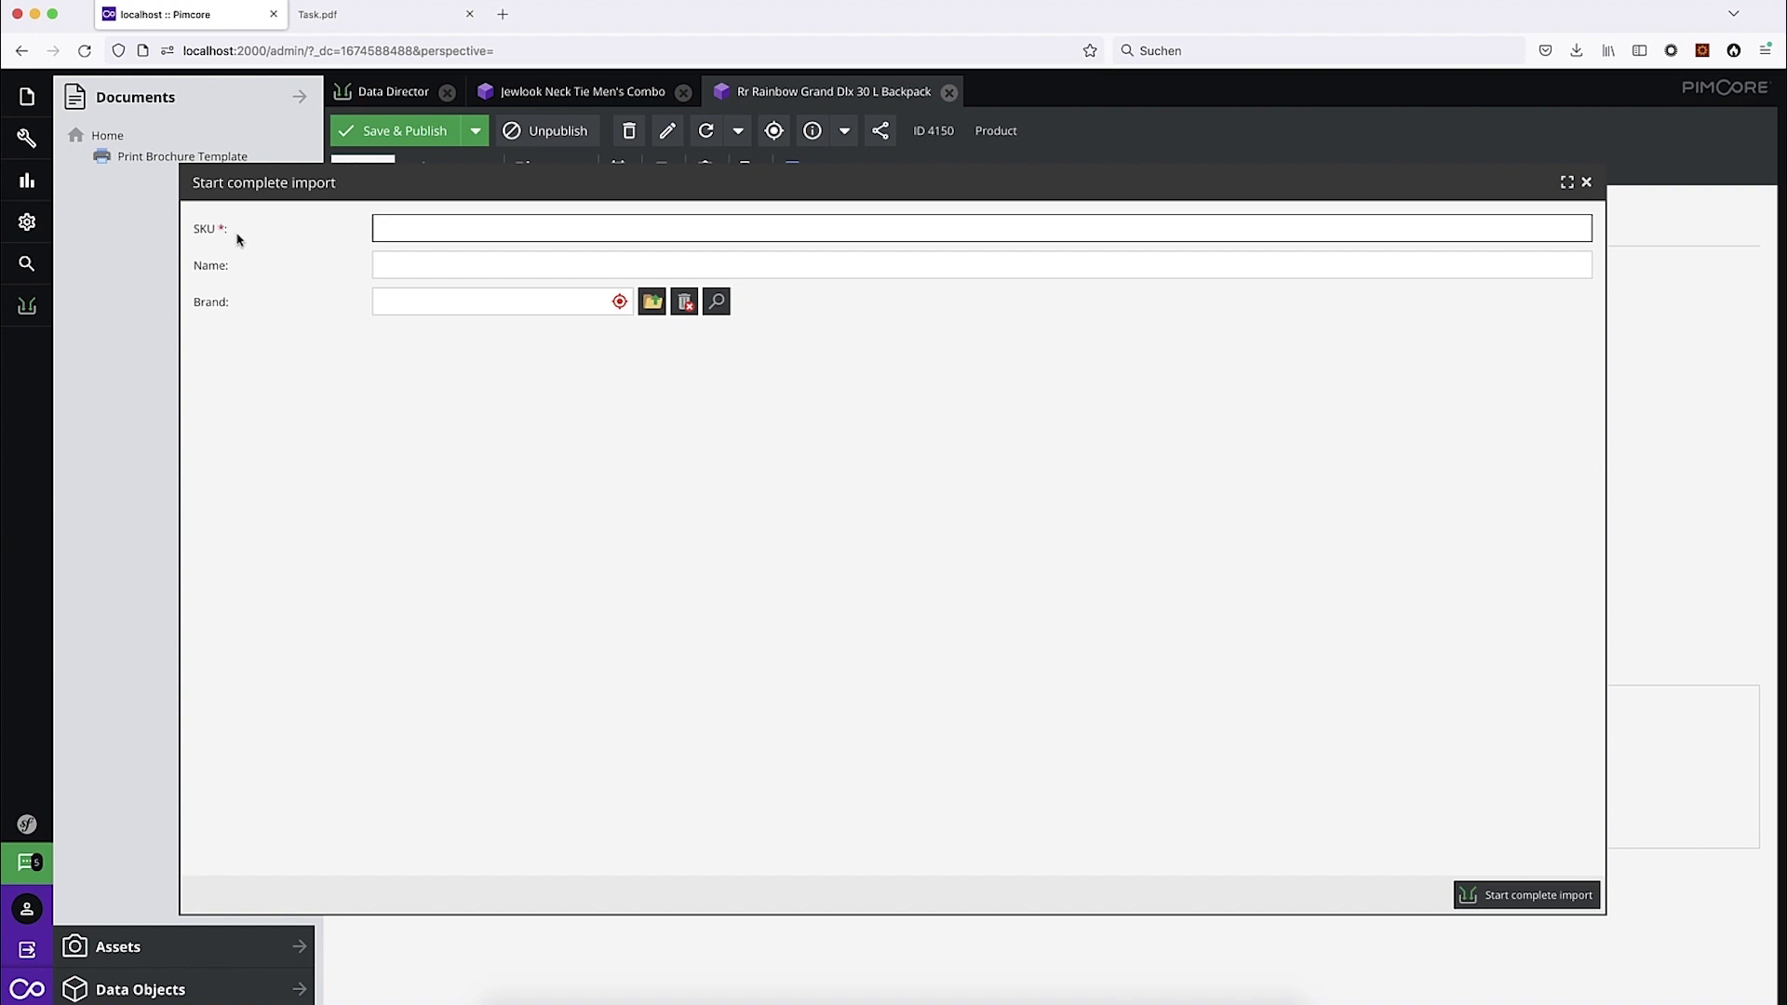
text(201348123746)
click(430, 259)
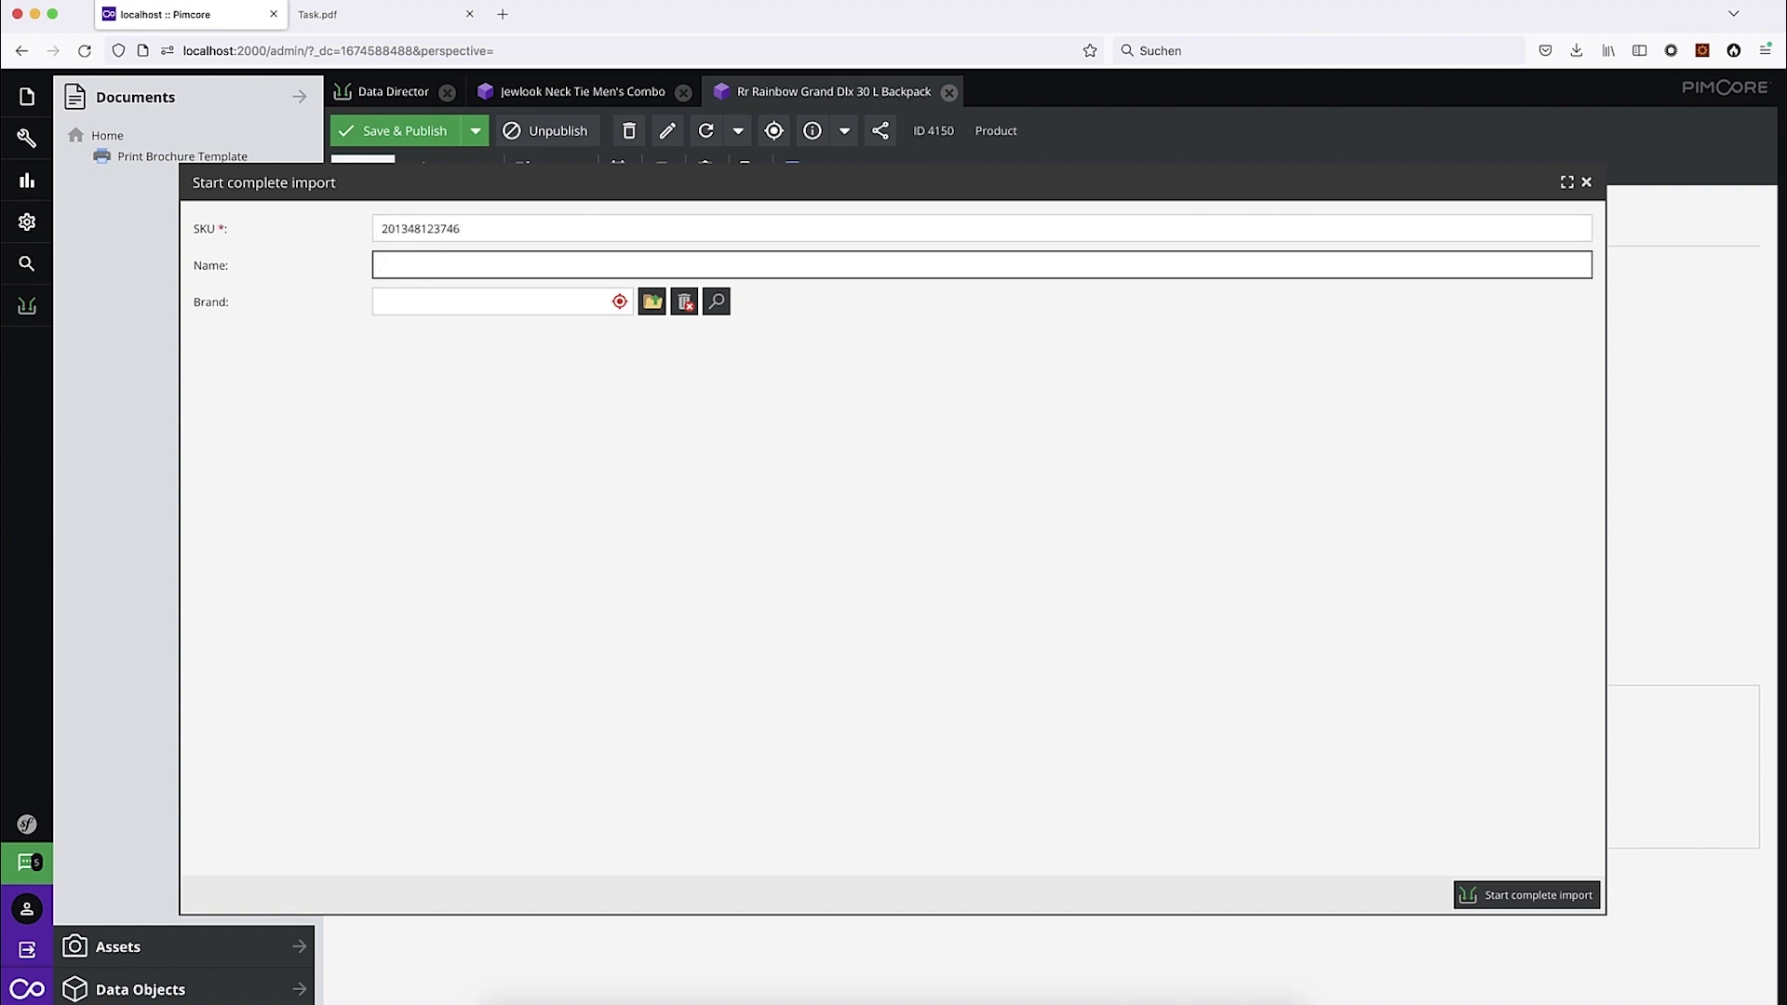
text(My new Product)
Step: Expand the Products folder, search the brand objects for "kiara" and "jewellery", and assign Kiara Jewellery as the form's Brand
click(158, 992)
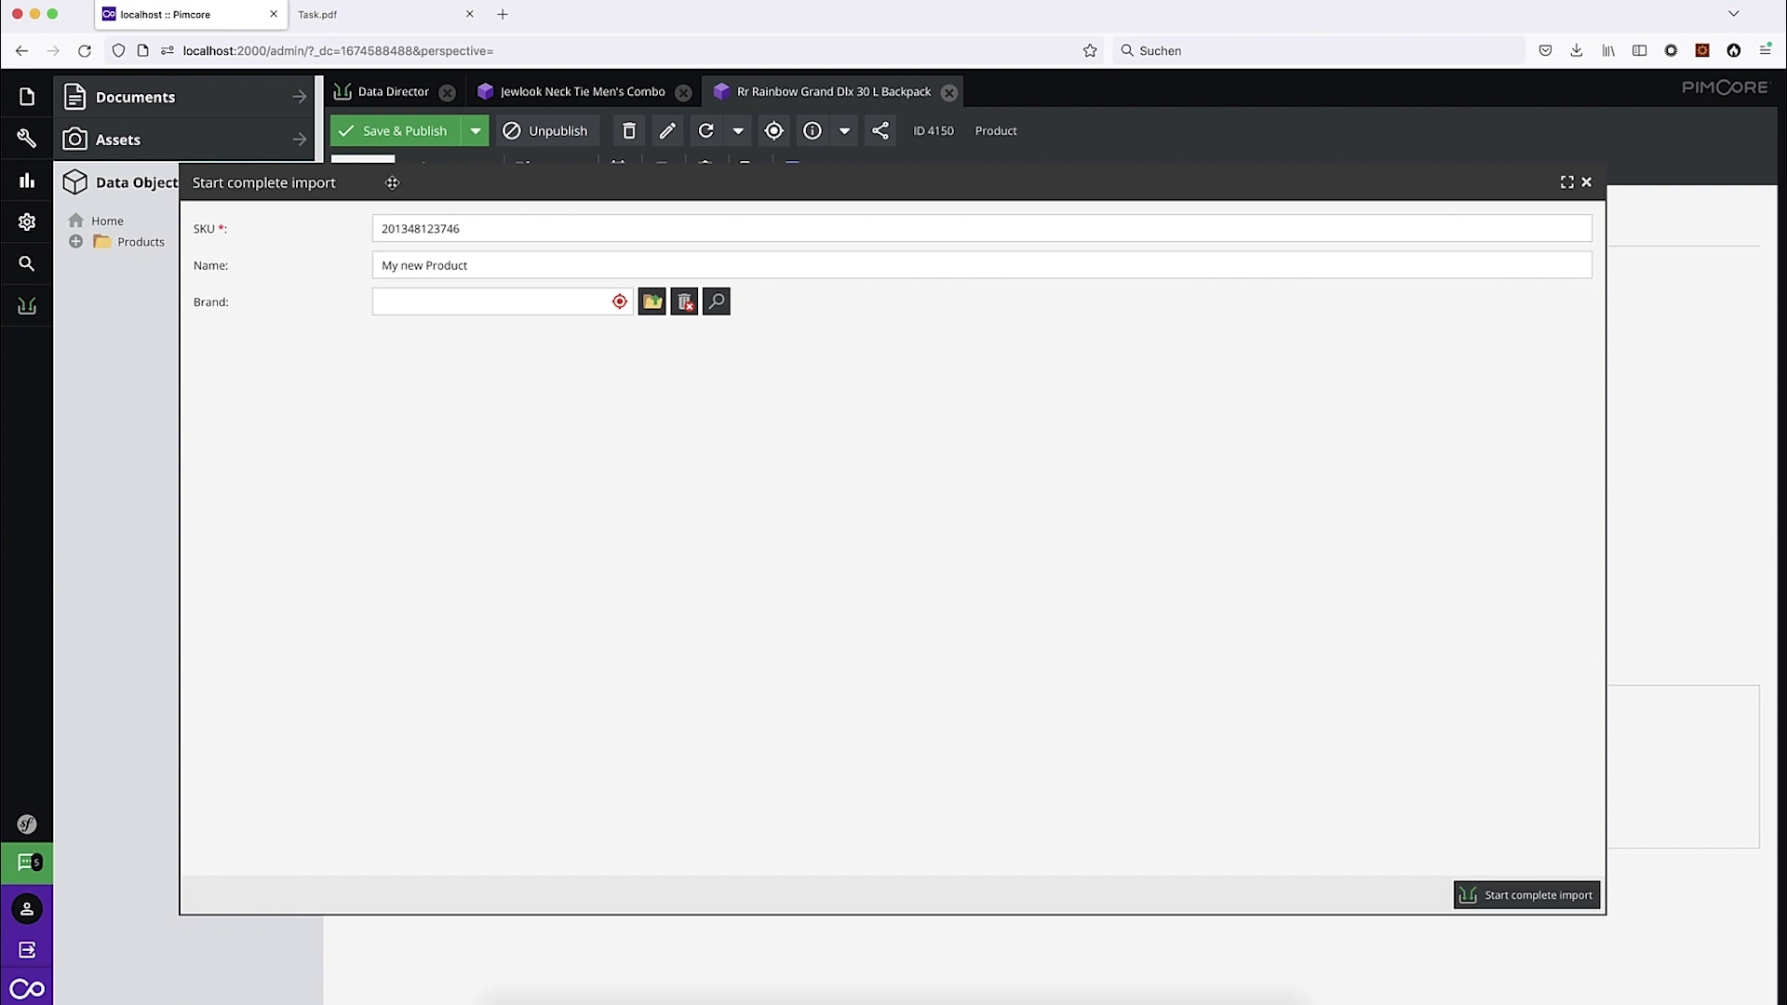
click(74, 244)
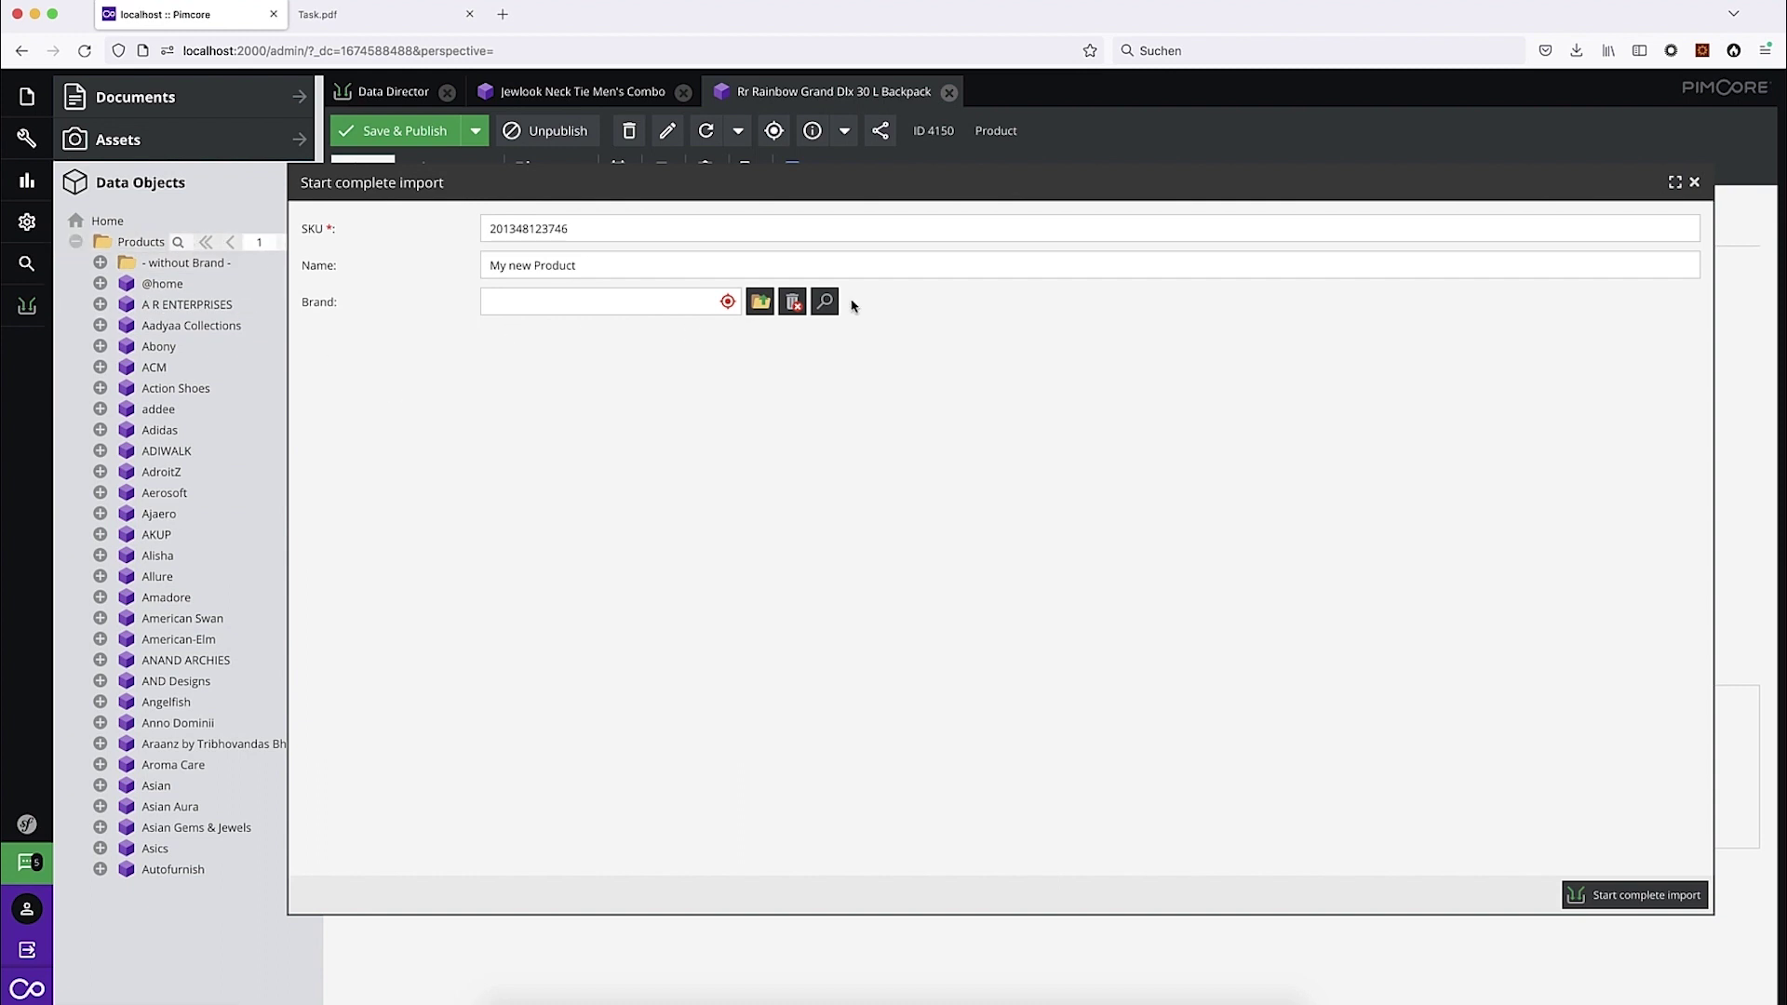
click(824, 302)
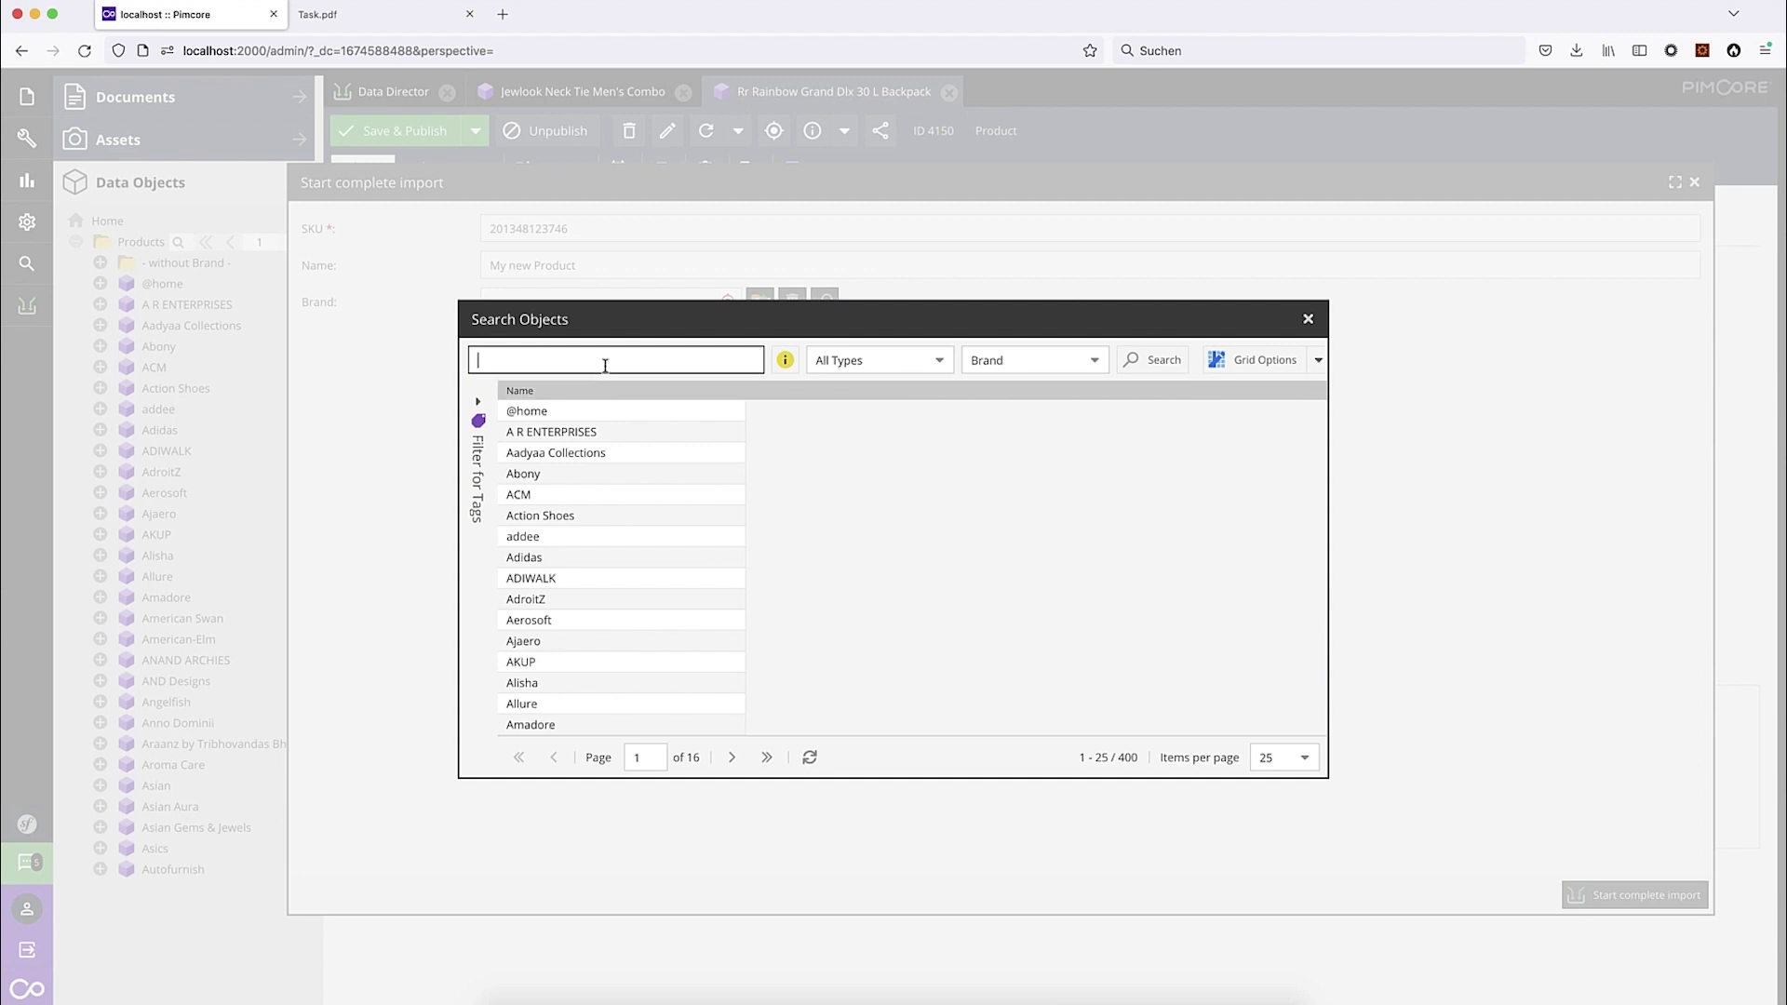
text(kiara)
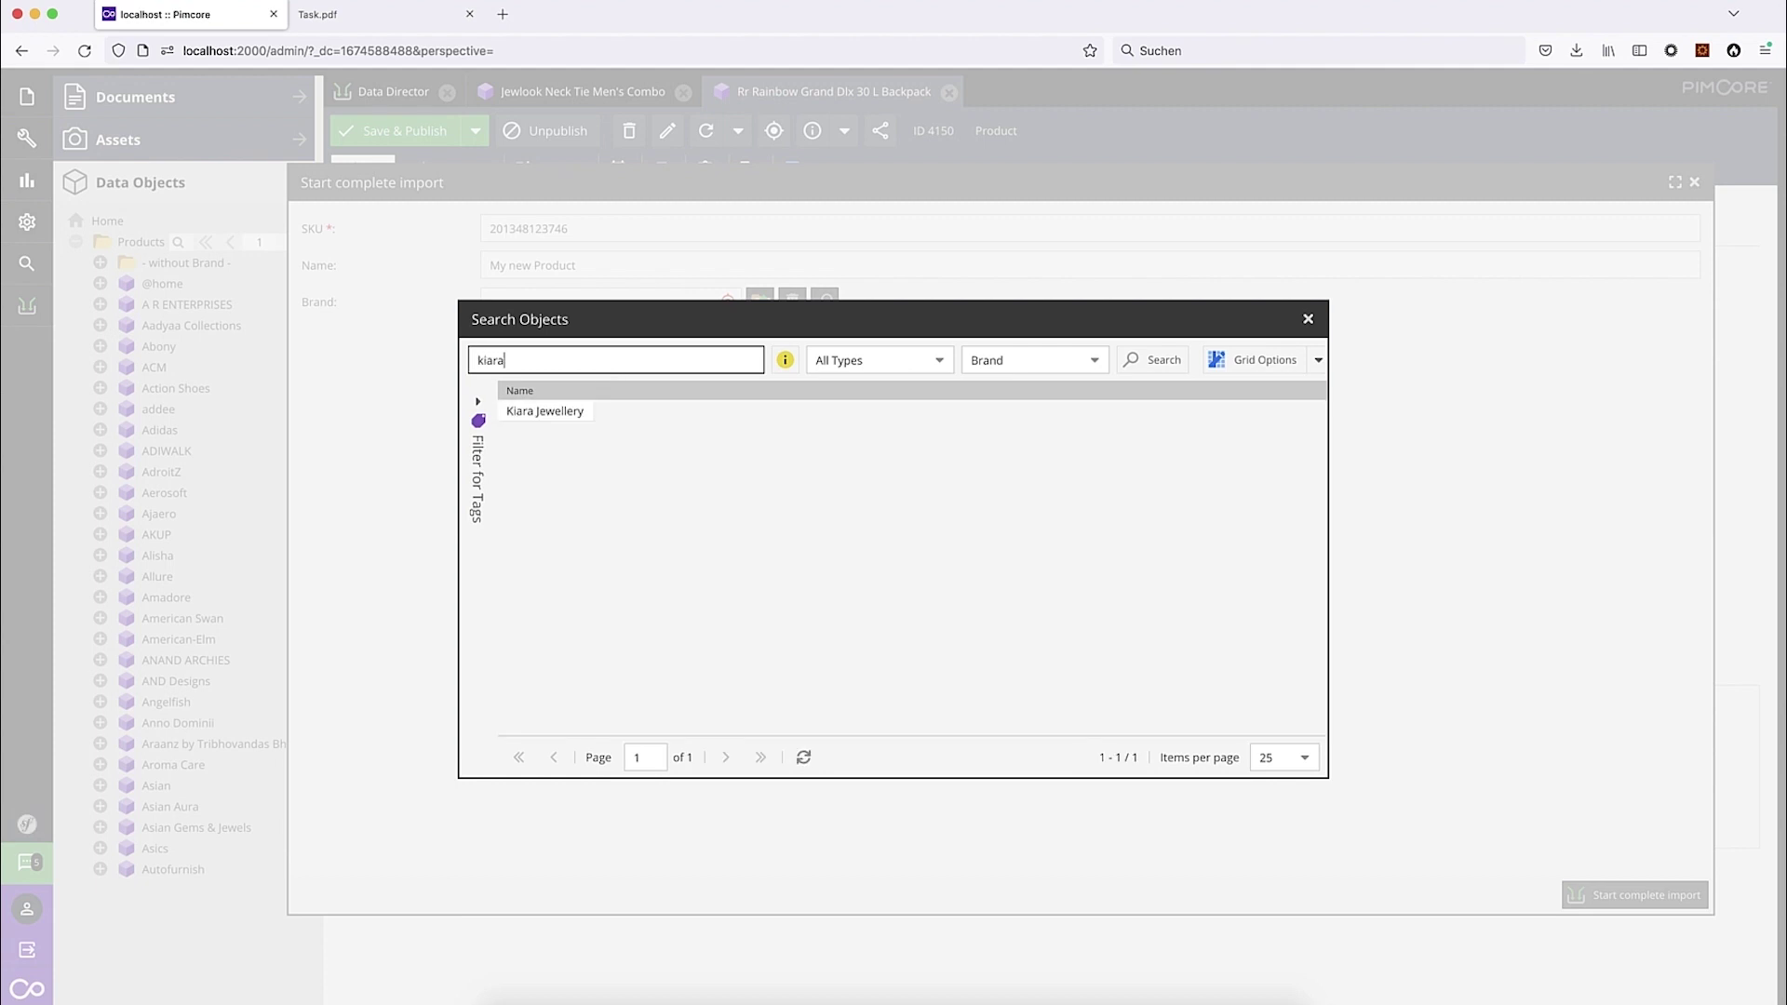
key(super+a)
text(jewellery)
double_click(562, 437)
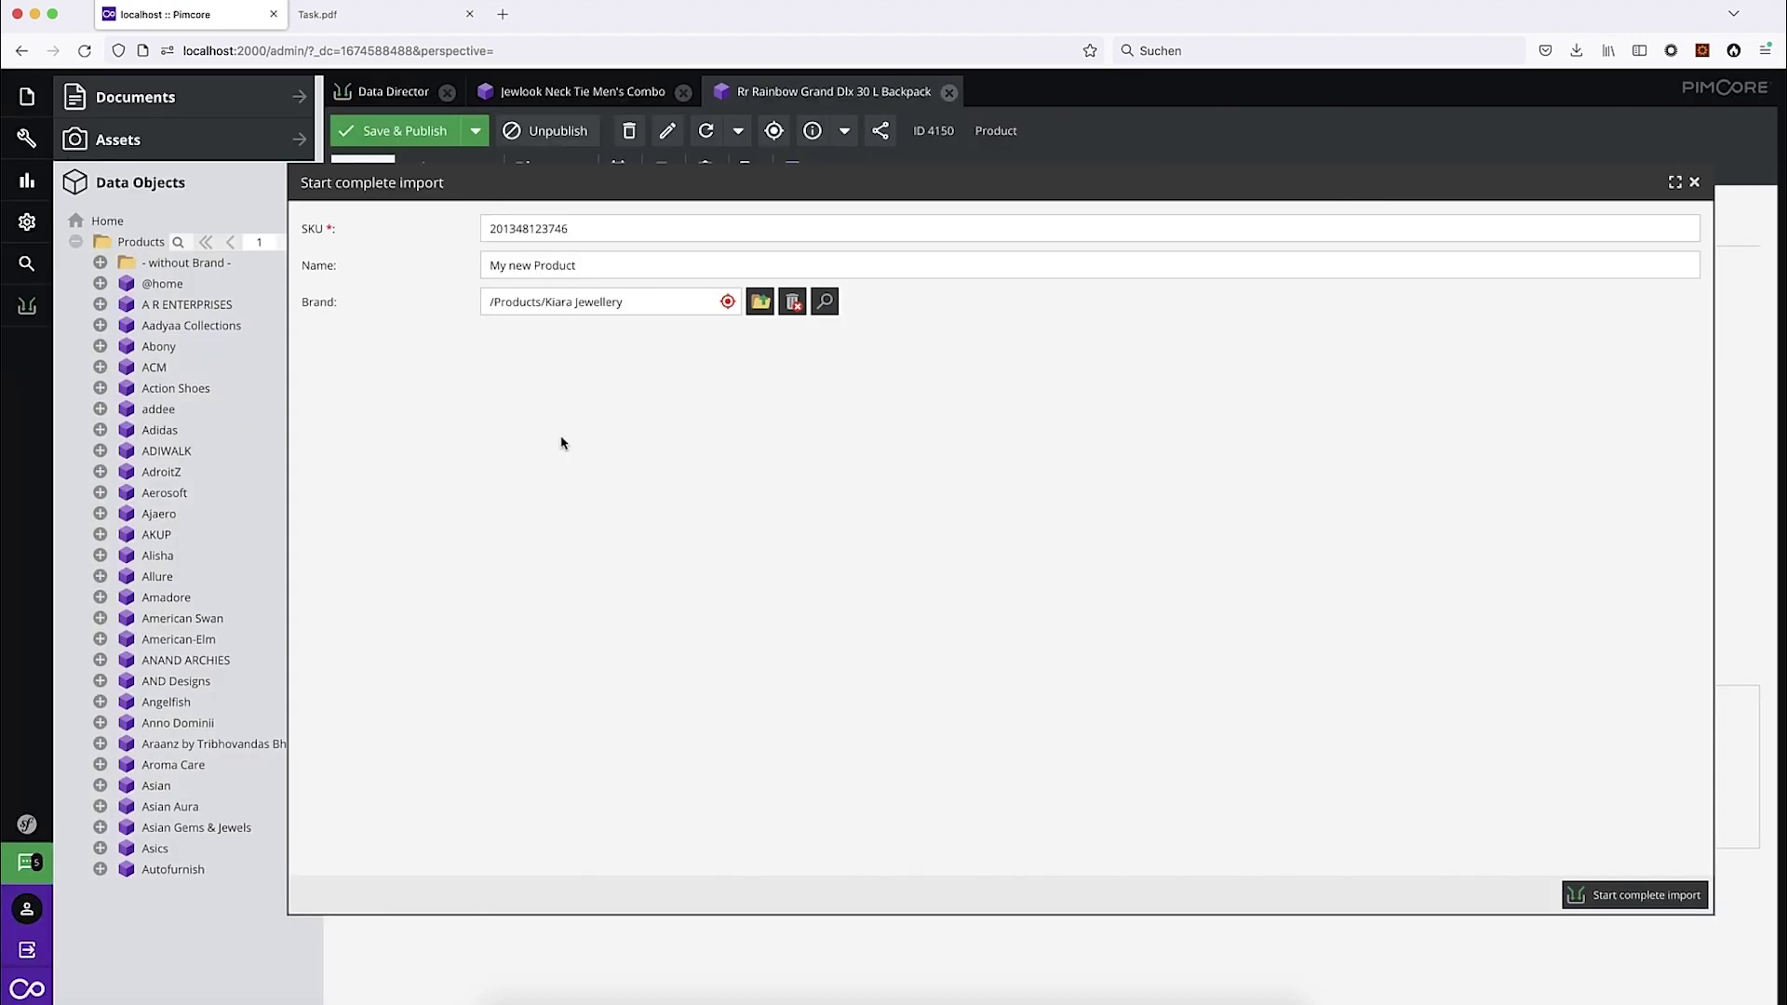
Step: Start the complete import, review the change summary for My new Product, and check the created product's SKU
click(1630, 898)
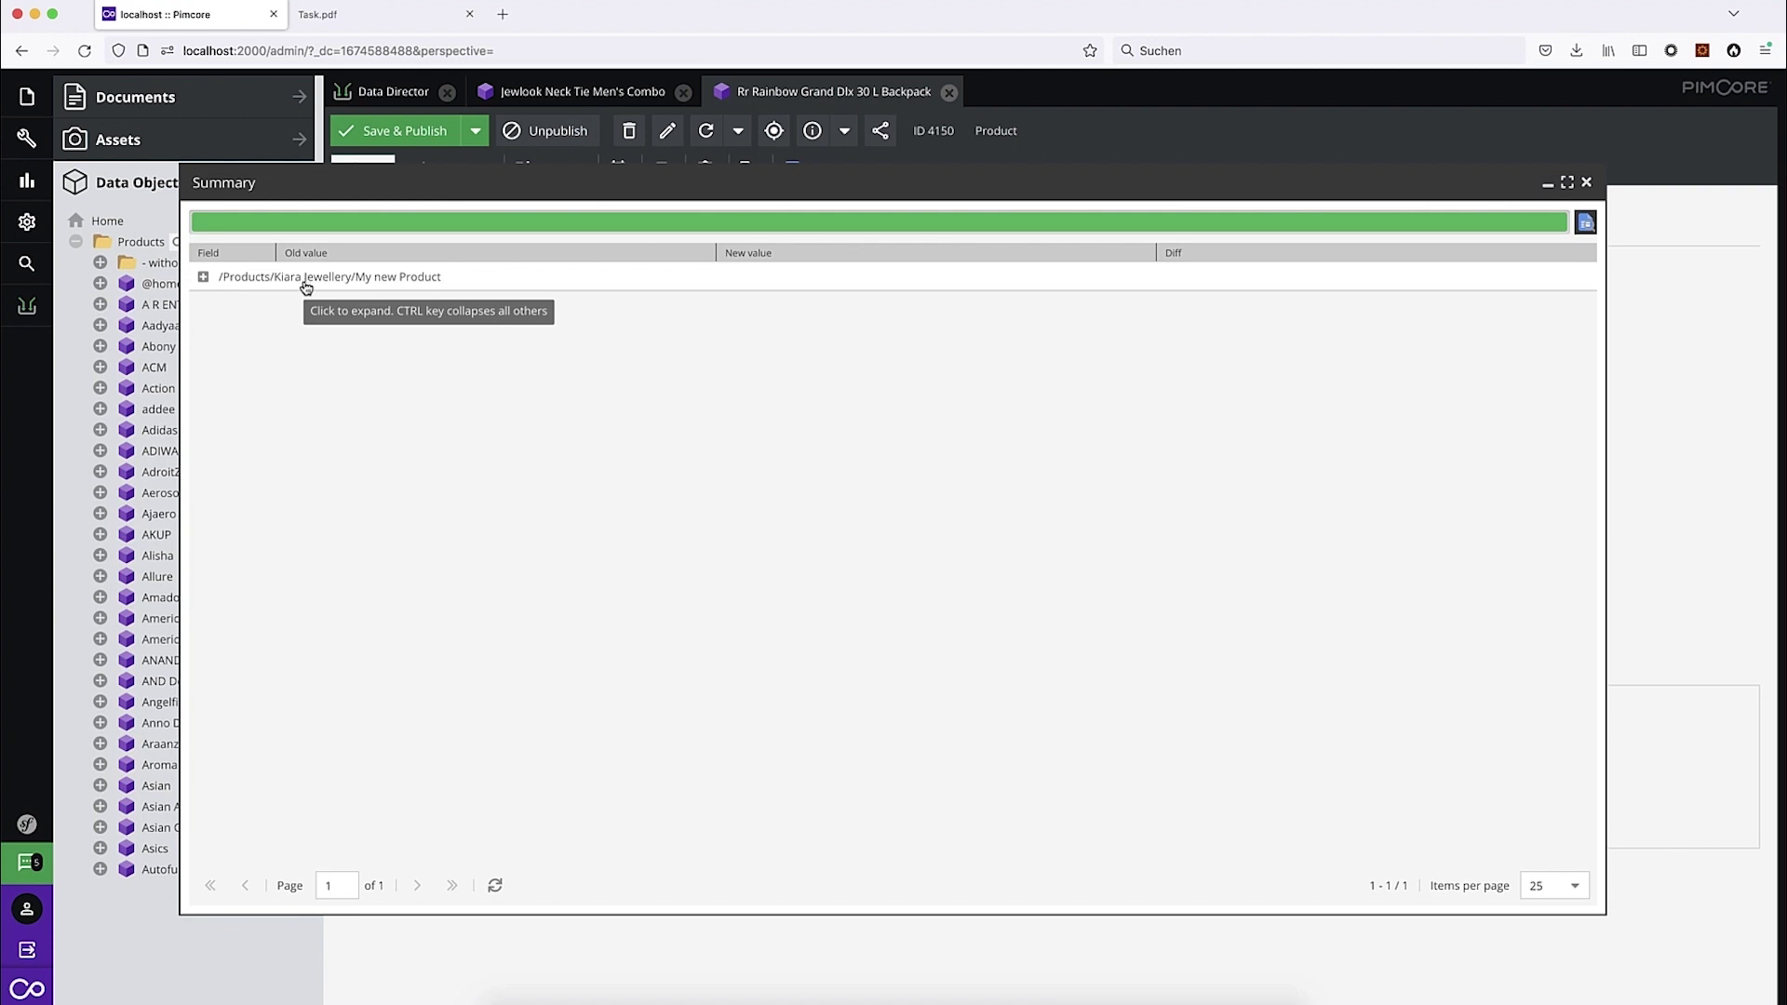
click(203, 278)
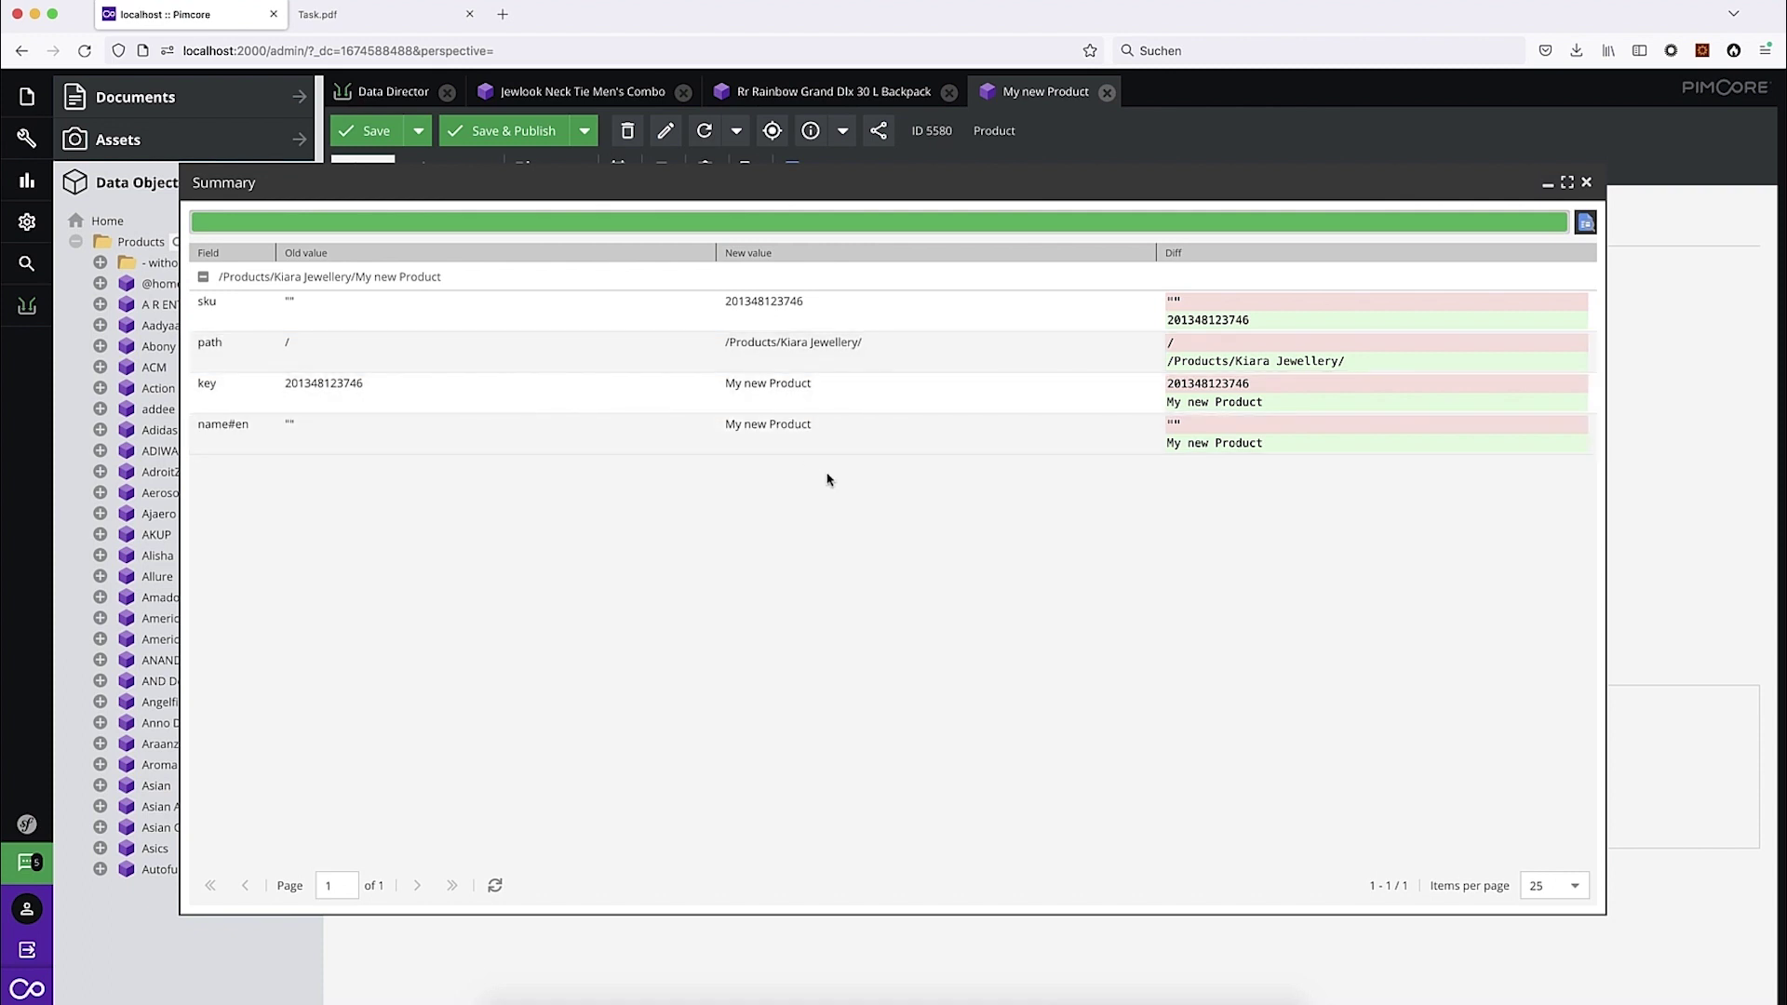
click(349, 280)
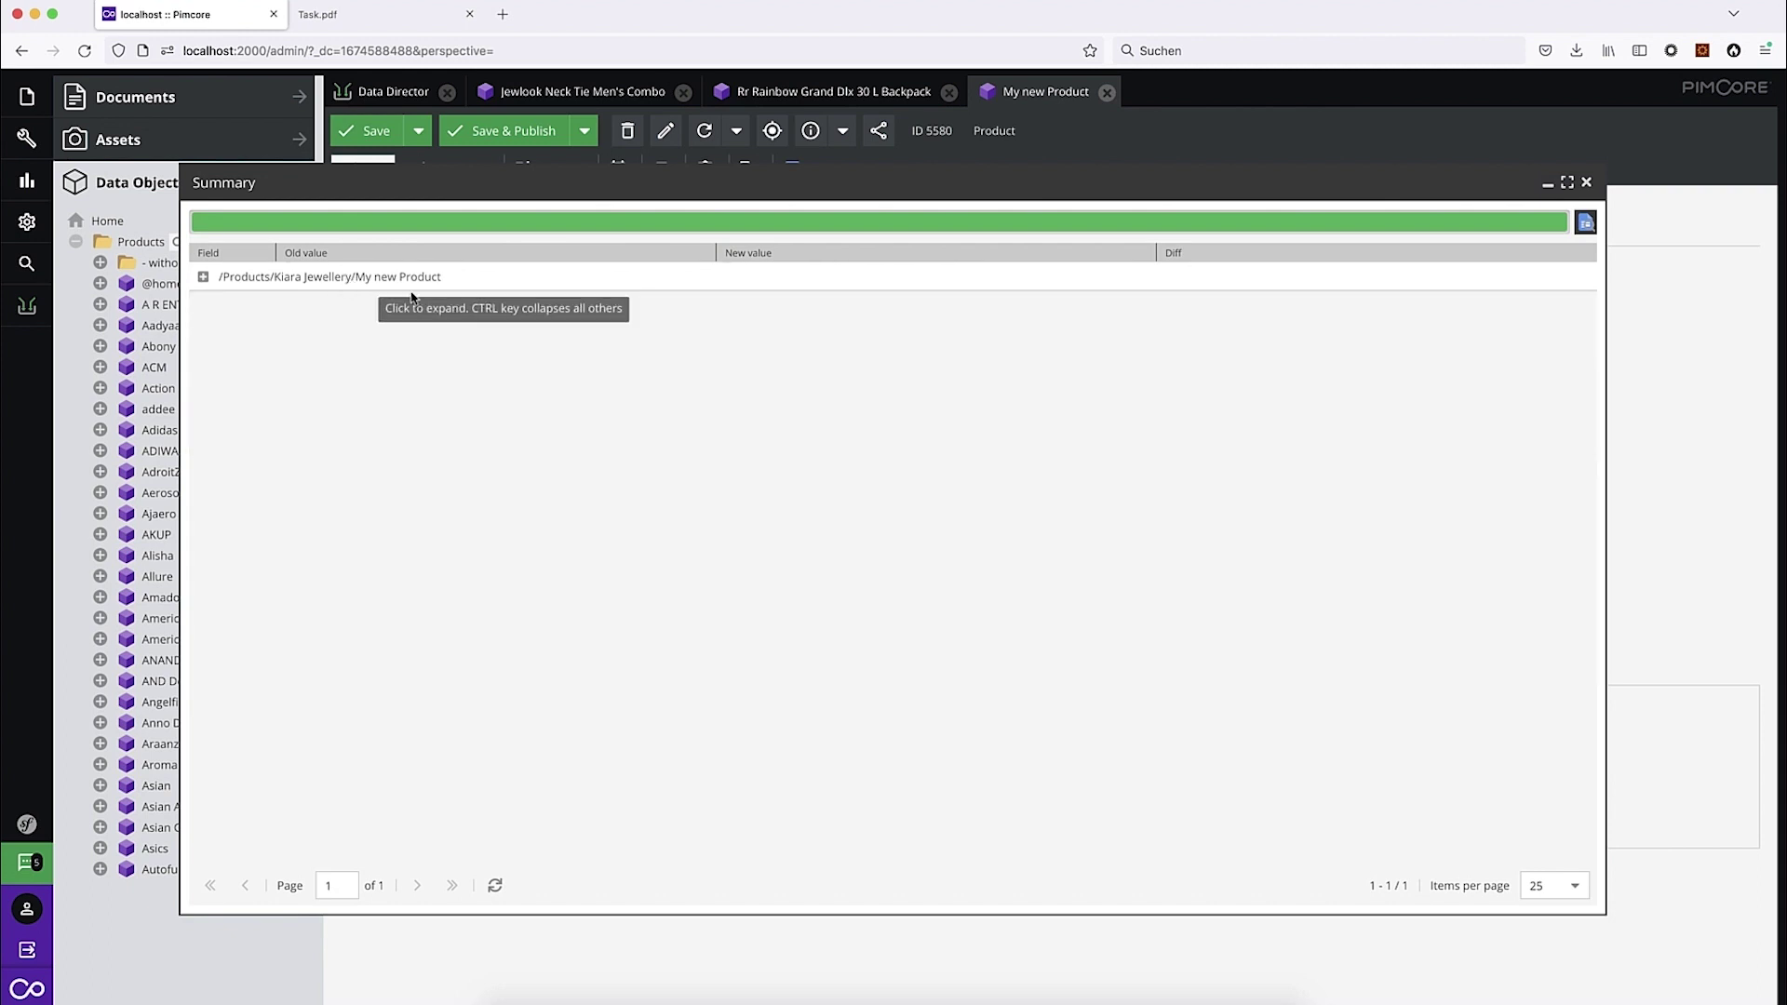
click(1586, 183)
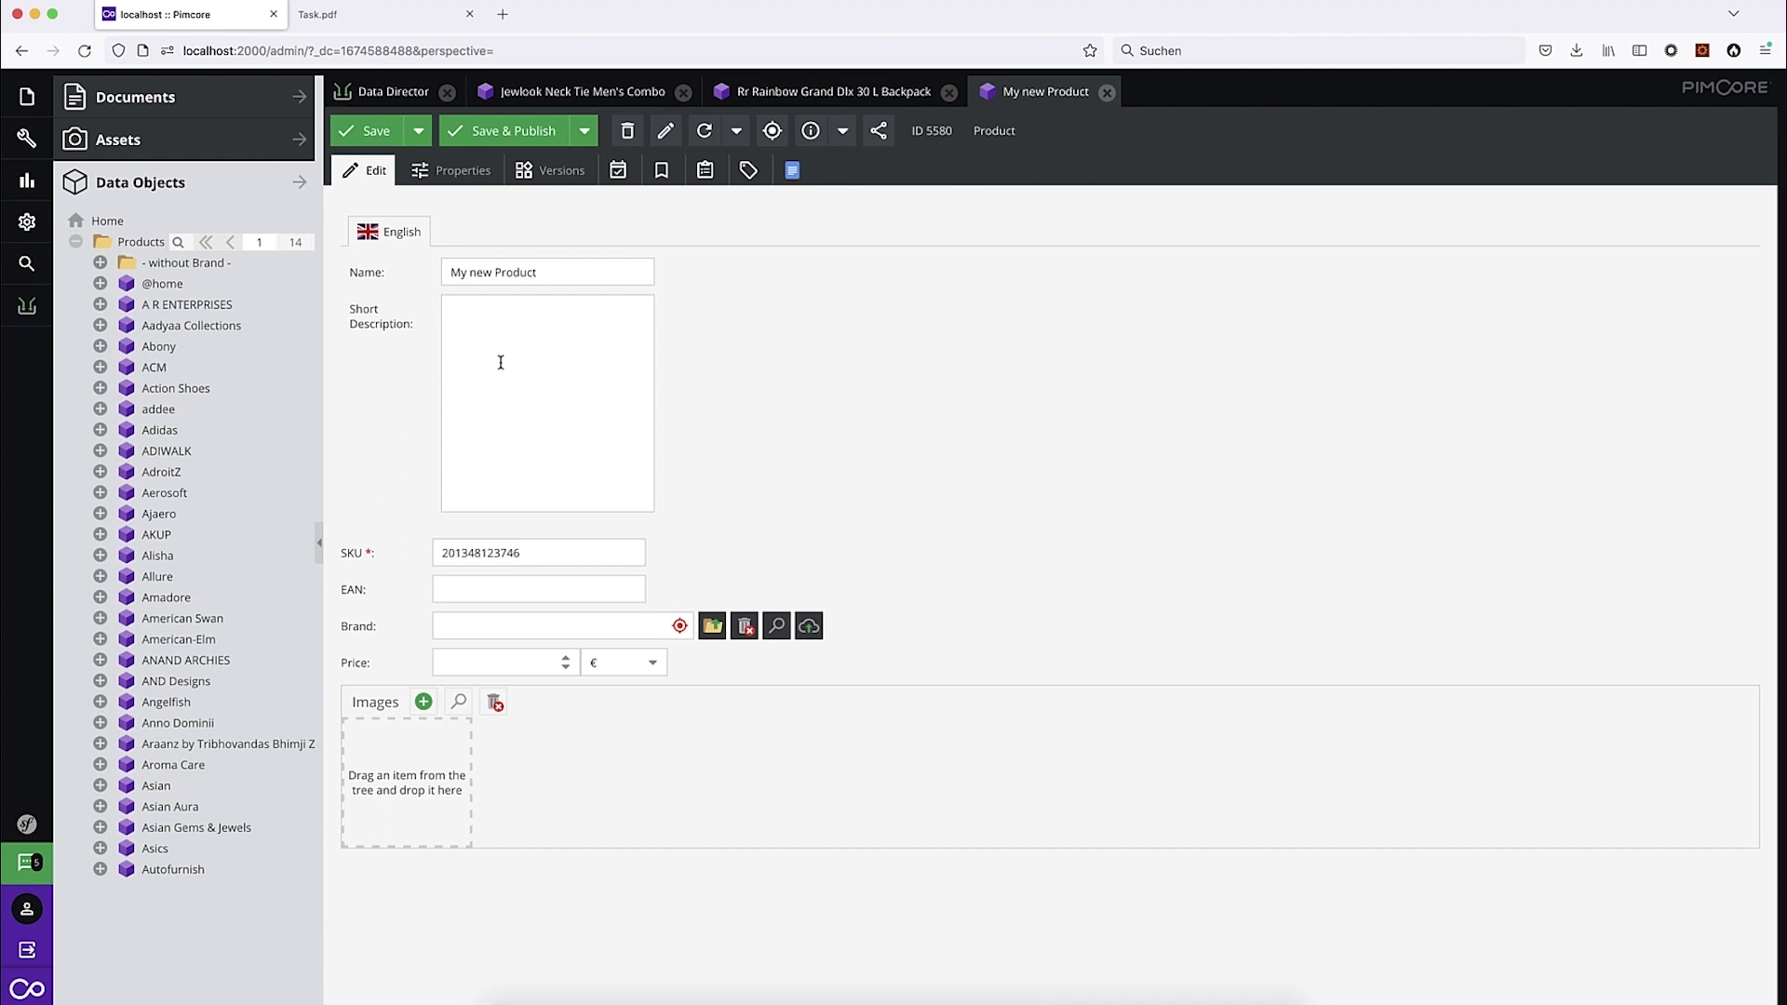
drag(533, 561, 364, 553)
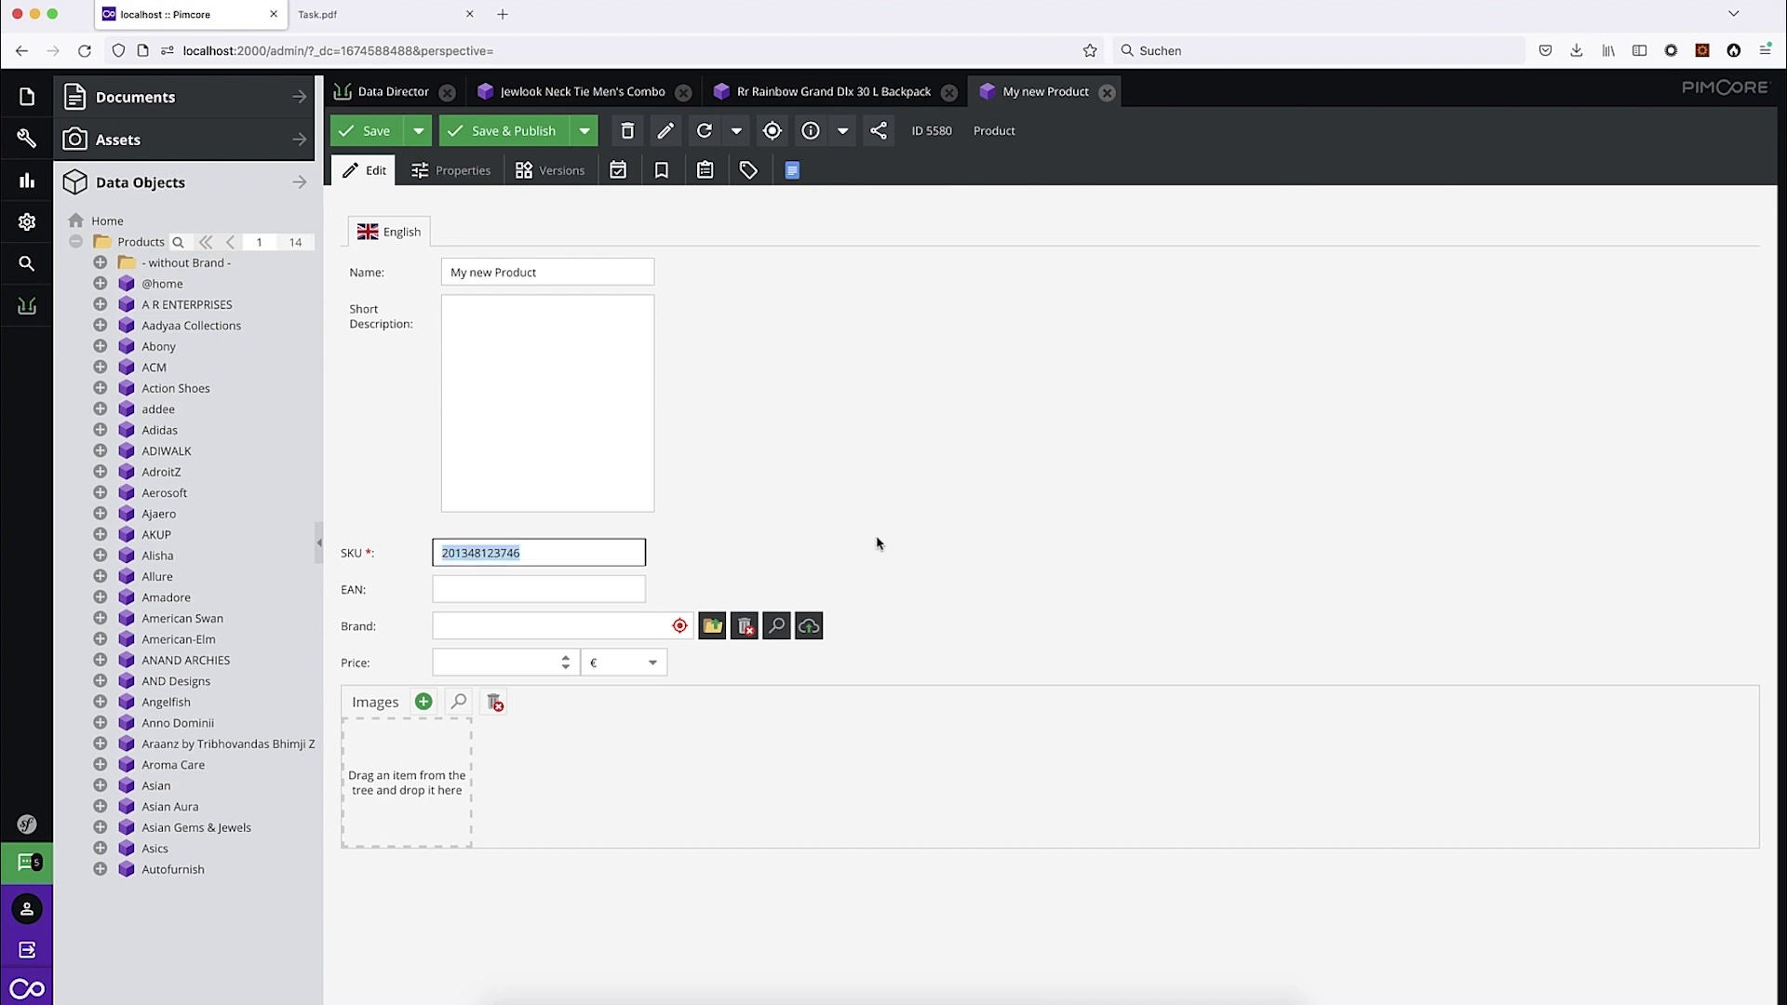
click(1005, 365)
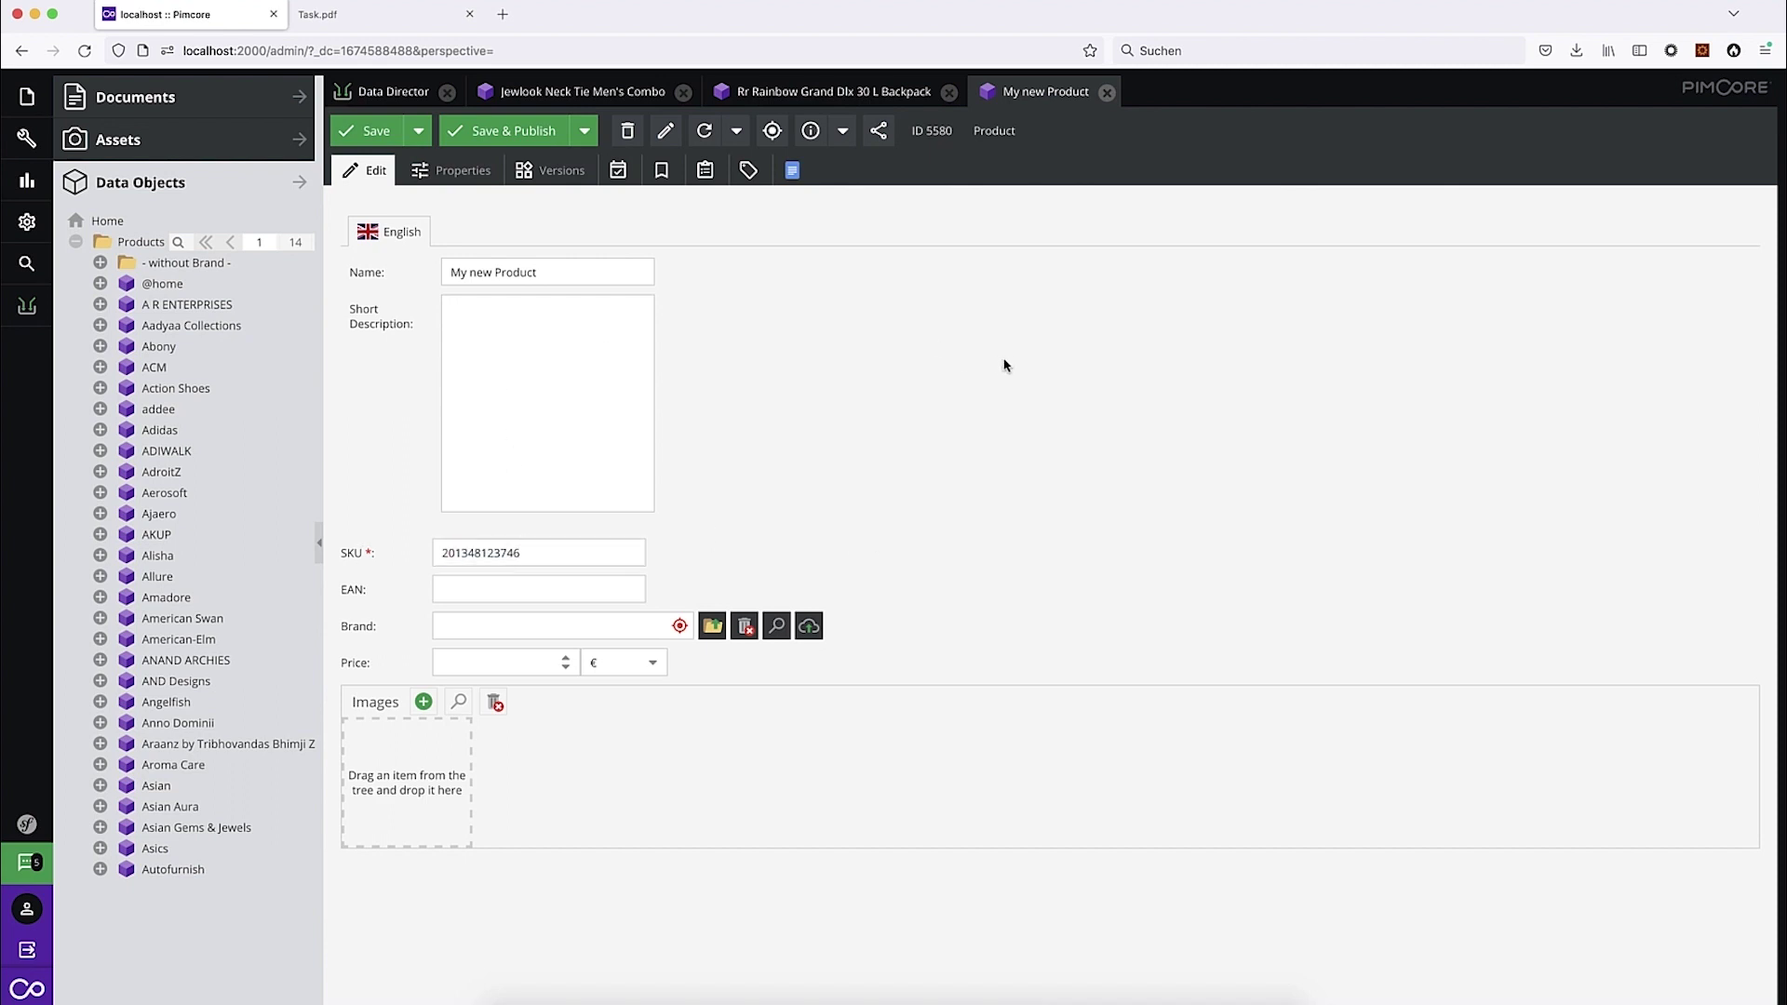
Step: Read task 3 in Task.pdf about moving the Avon PK_504 Analog Watch out of the - without Brand - folder
mouse_move(20, 311)
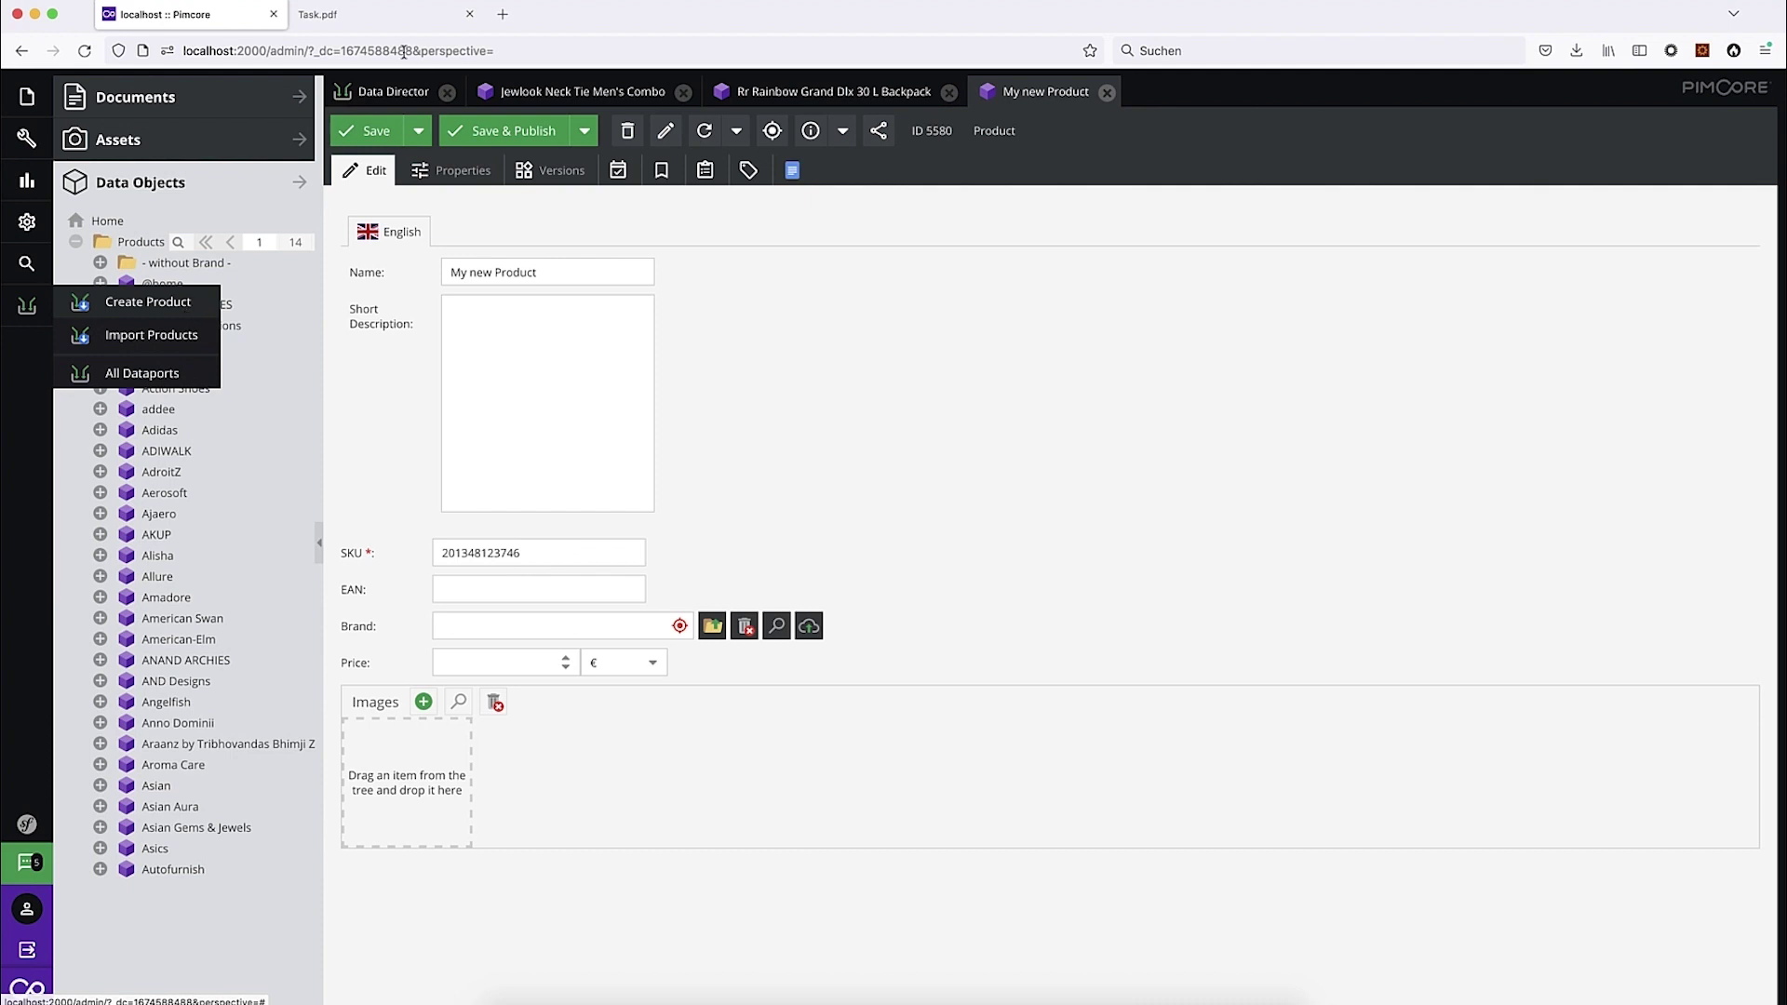
click(378, 14)
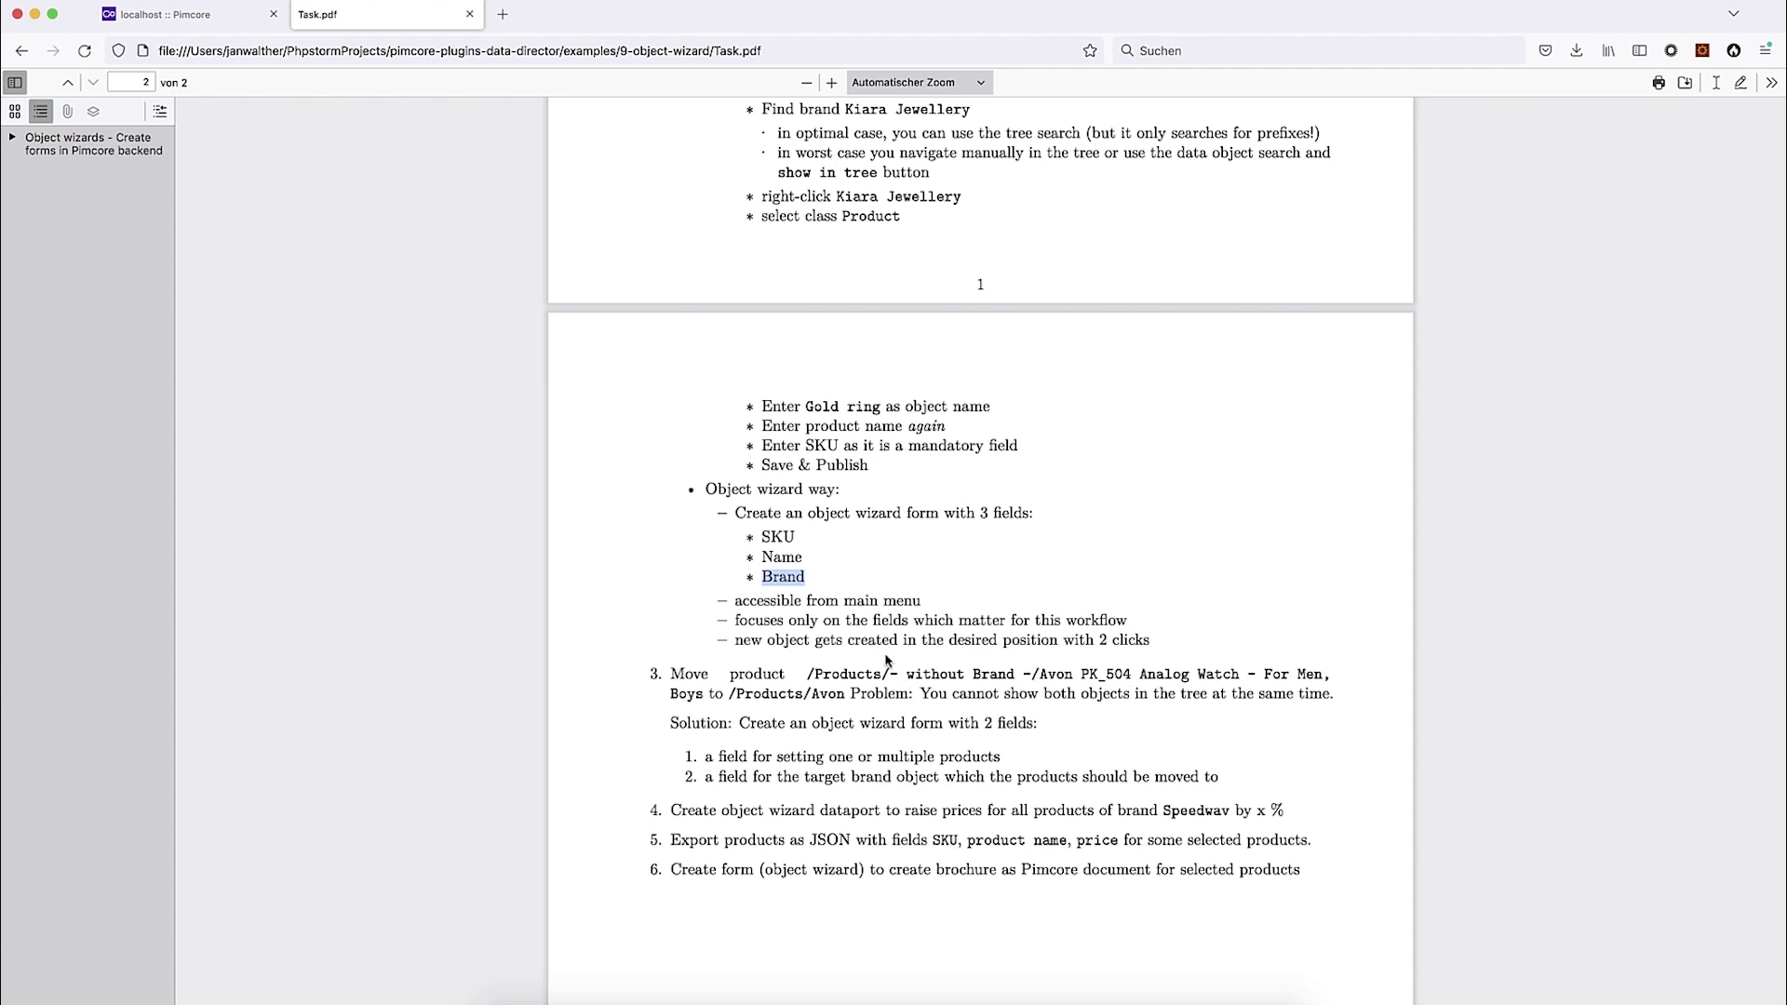
drag(891, 673, 1027, 674)
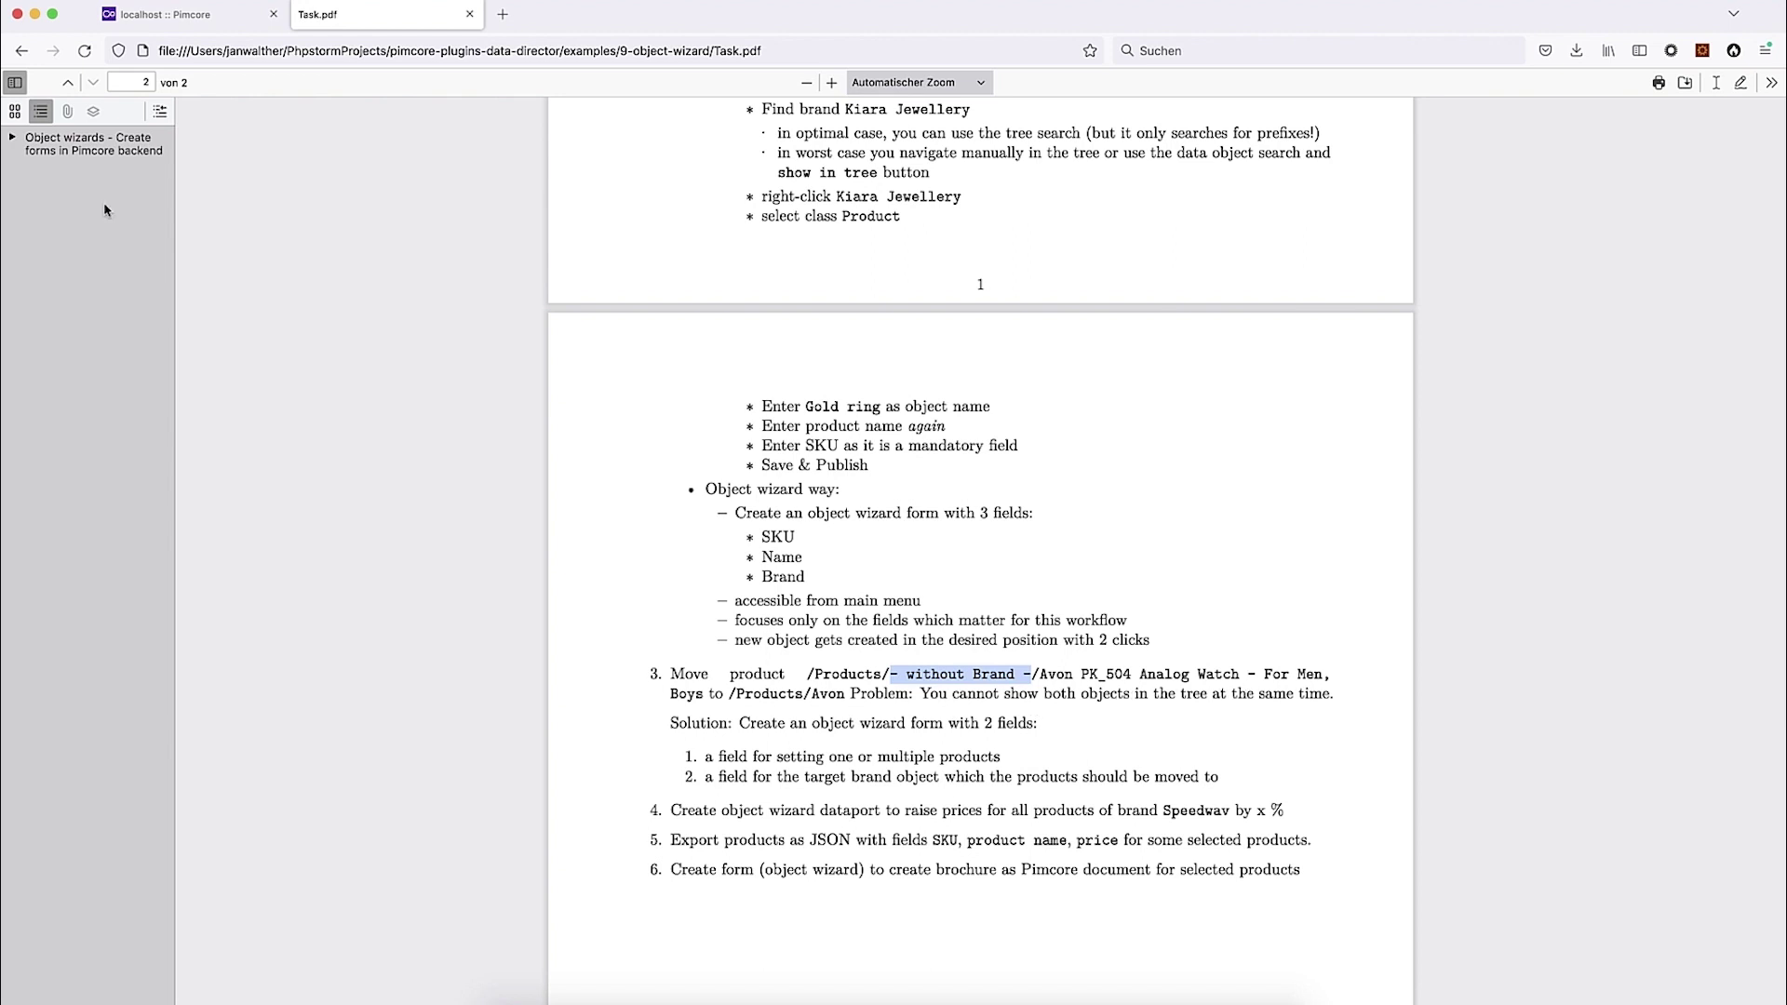
Step: In Pimcore, browse the Products tree for the Avon watches in the - without Brand - folder and for the Avon brand object
click(177, 14)
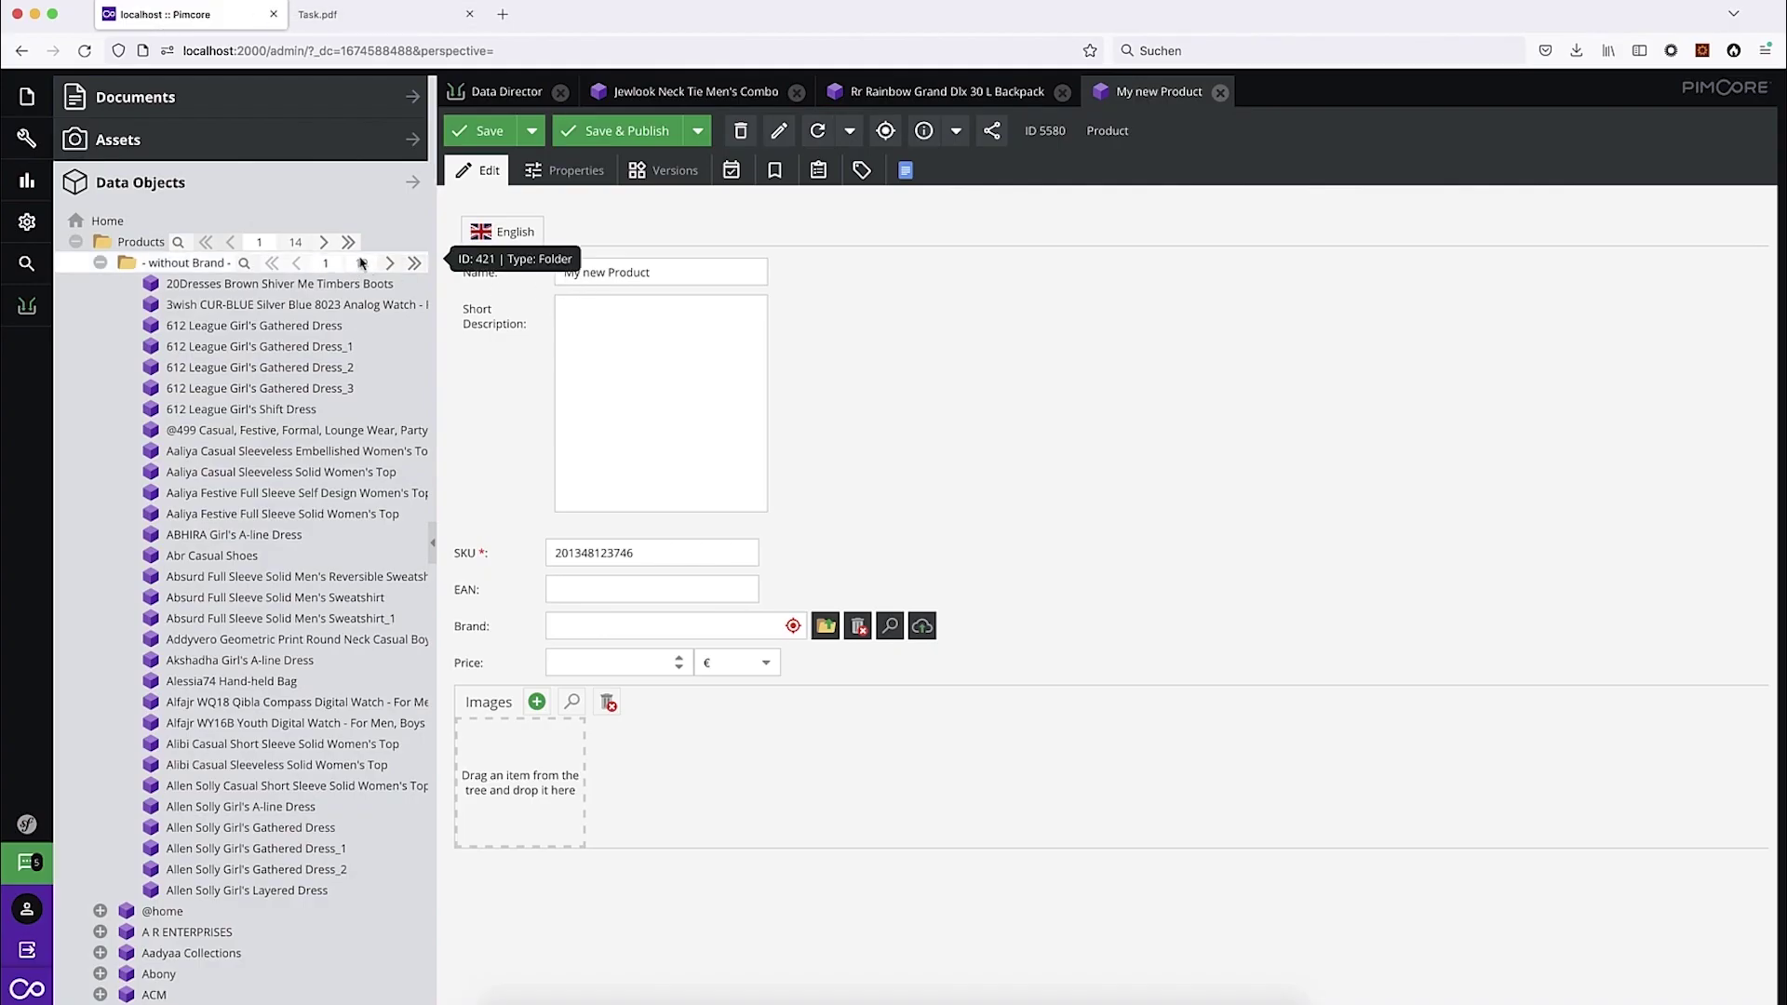
click(391, 264)
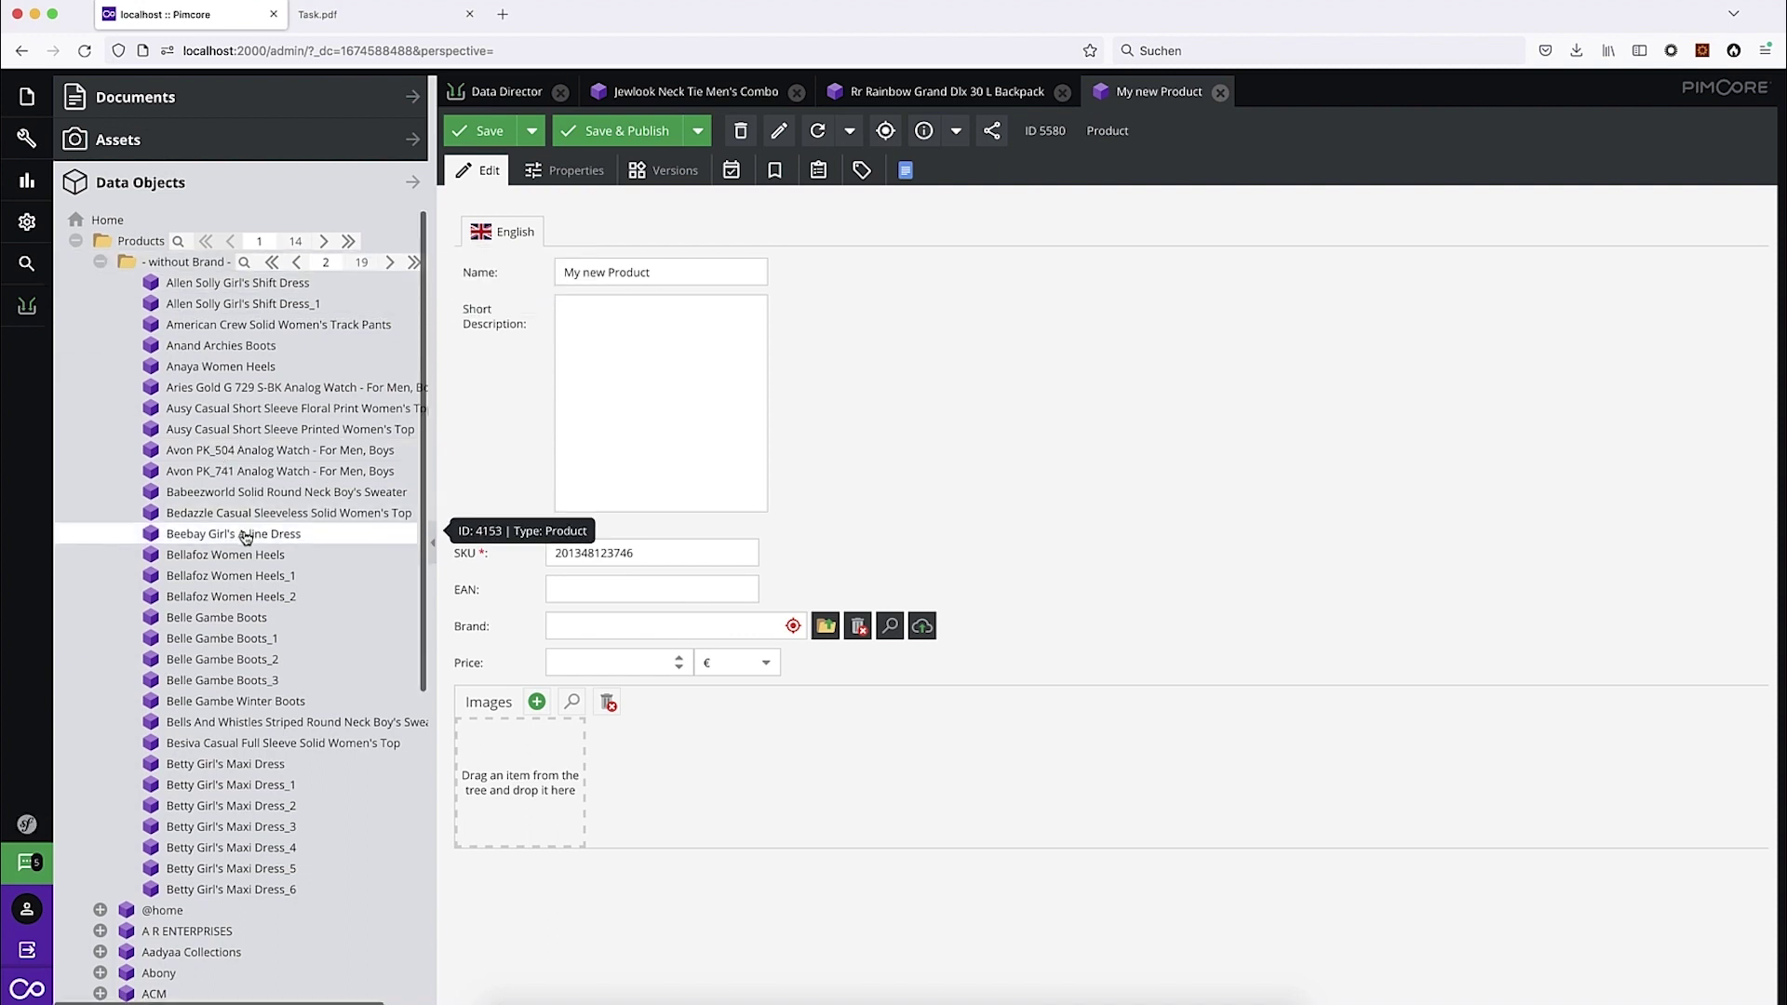
scroll(241, 536, down, 5)
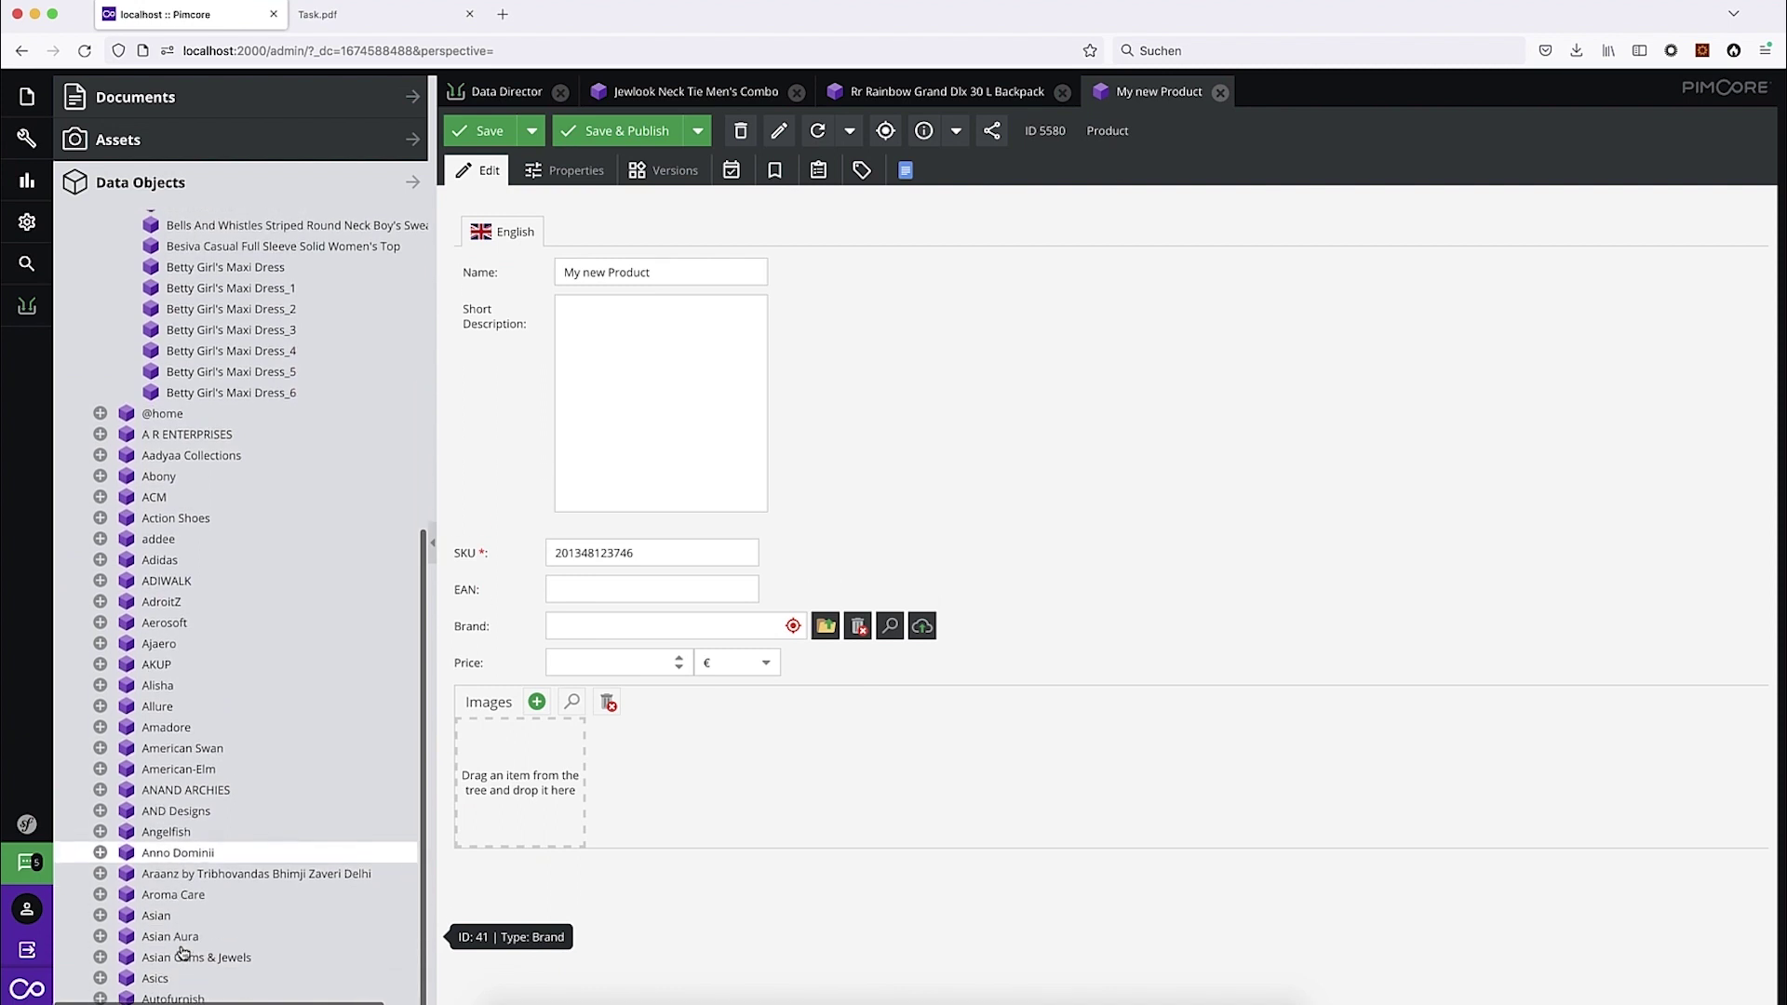
scroll(183, 953, down, 1)
scroll(233, 856, up, 10)
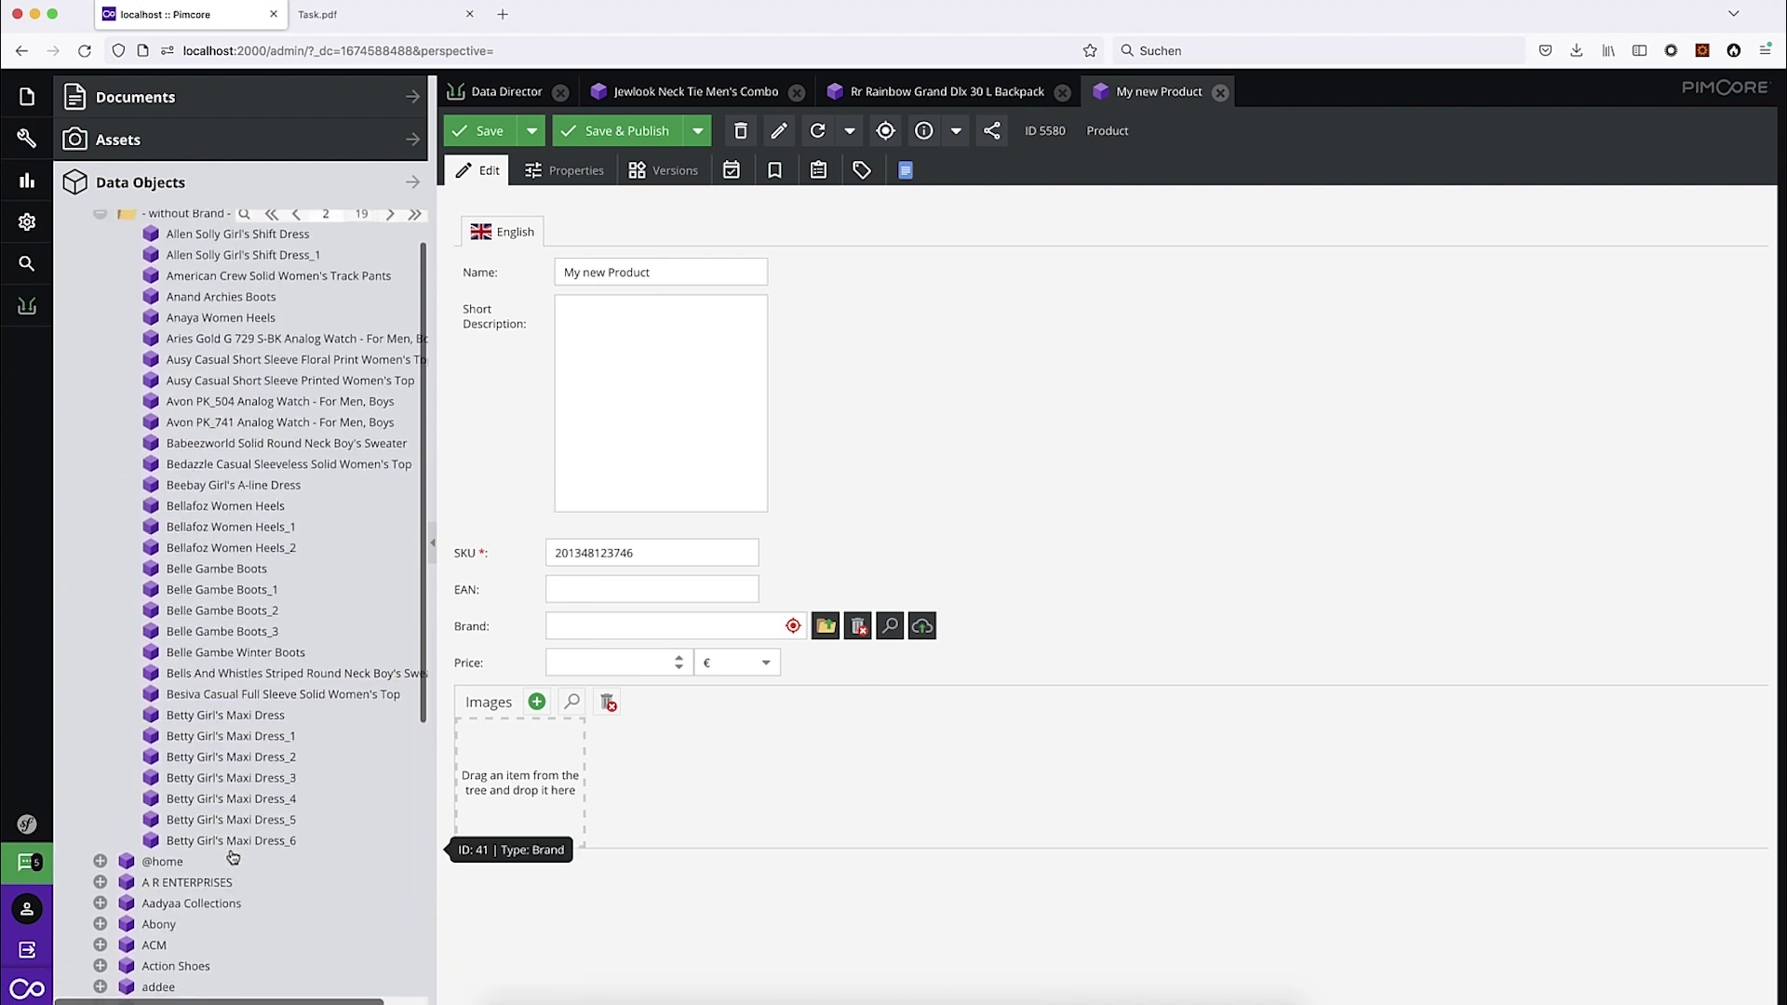
double_click(328, 244)
double_click(327, 244)
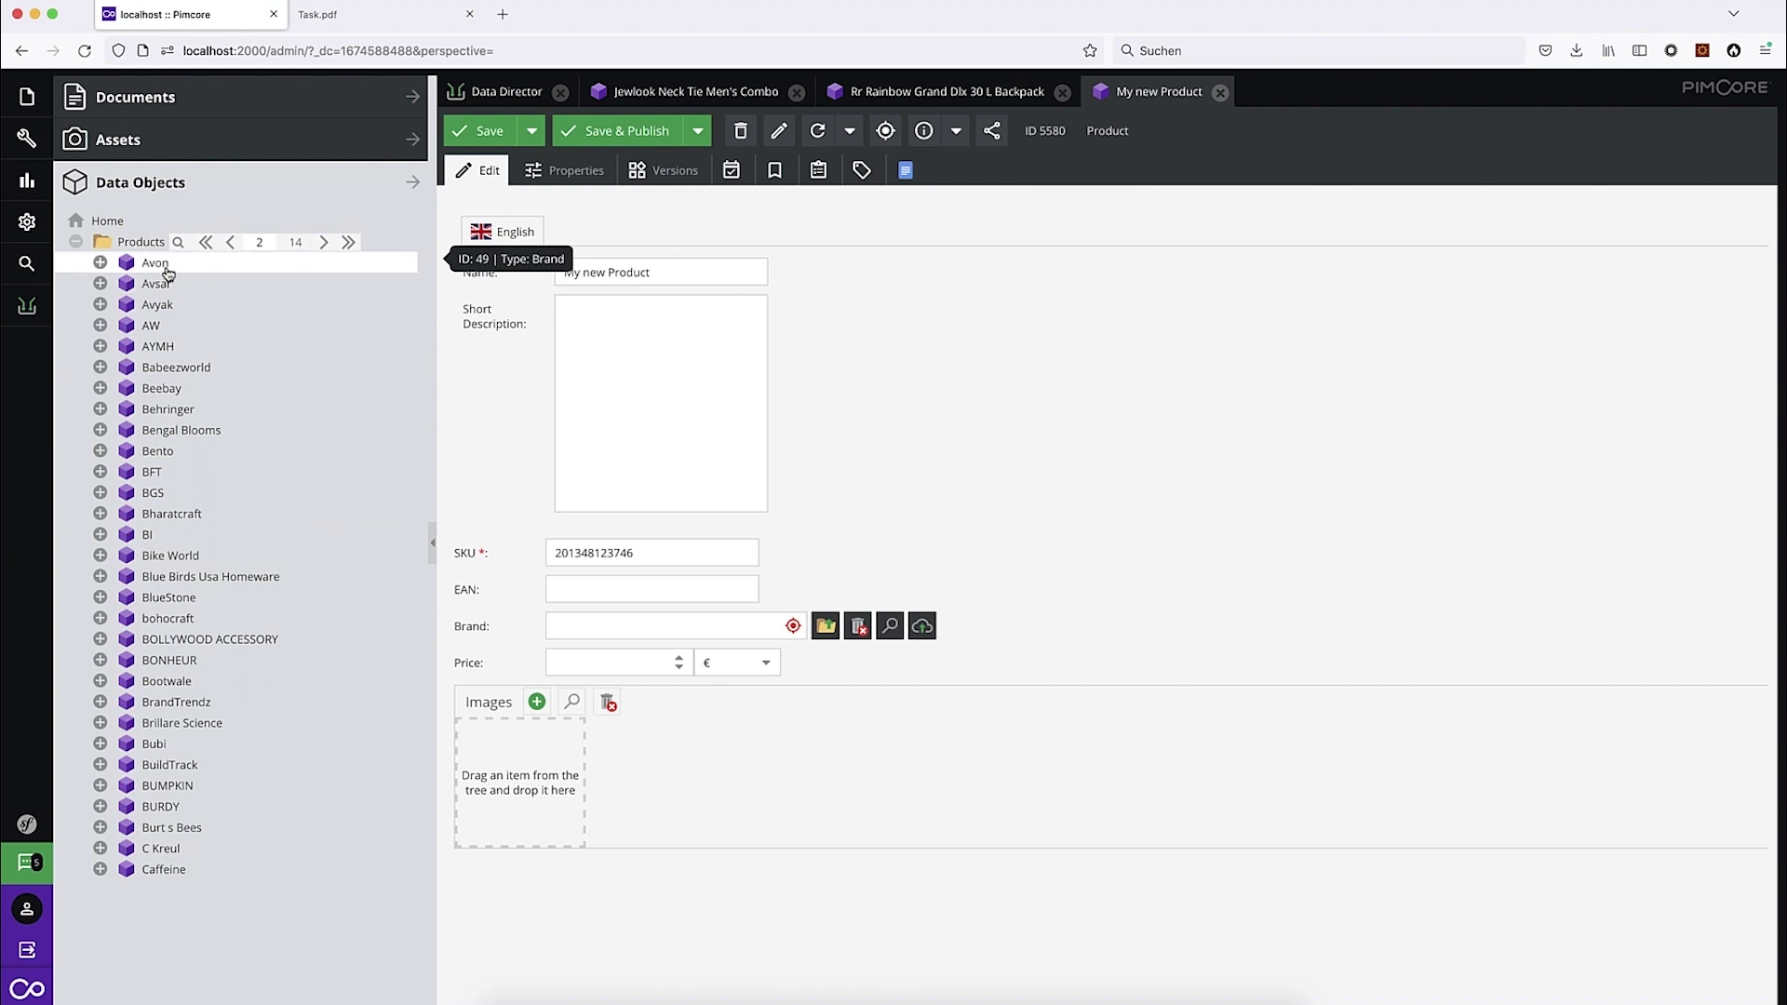
click(230, 242)
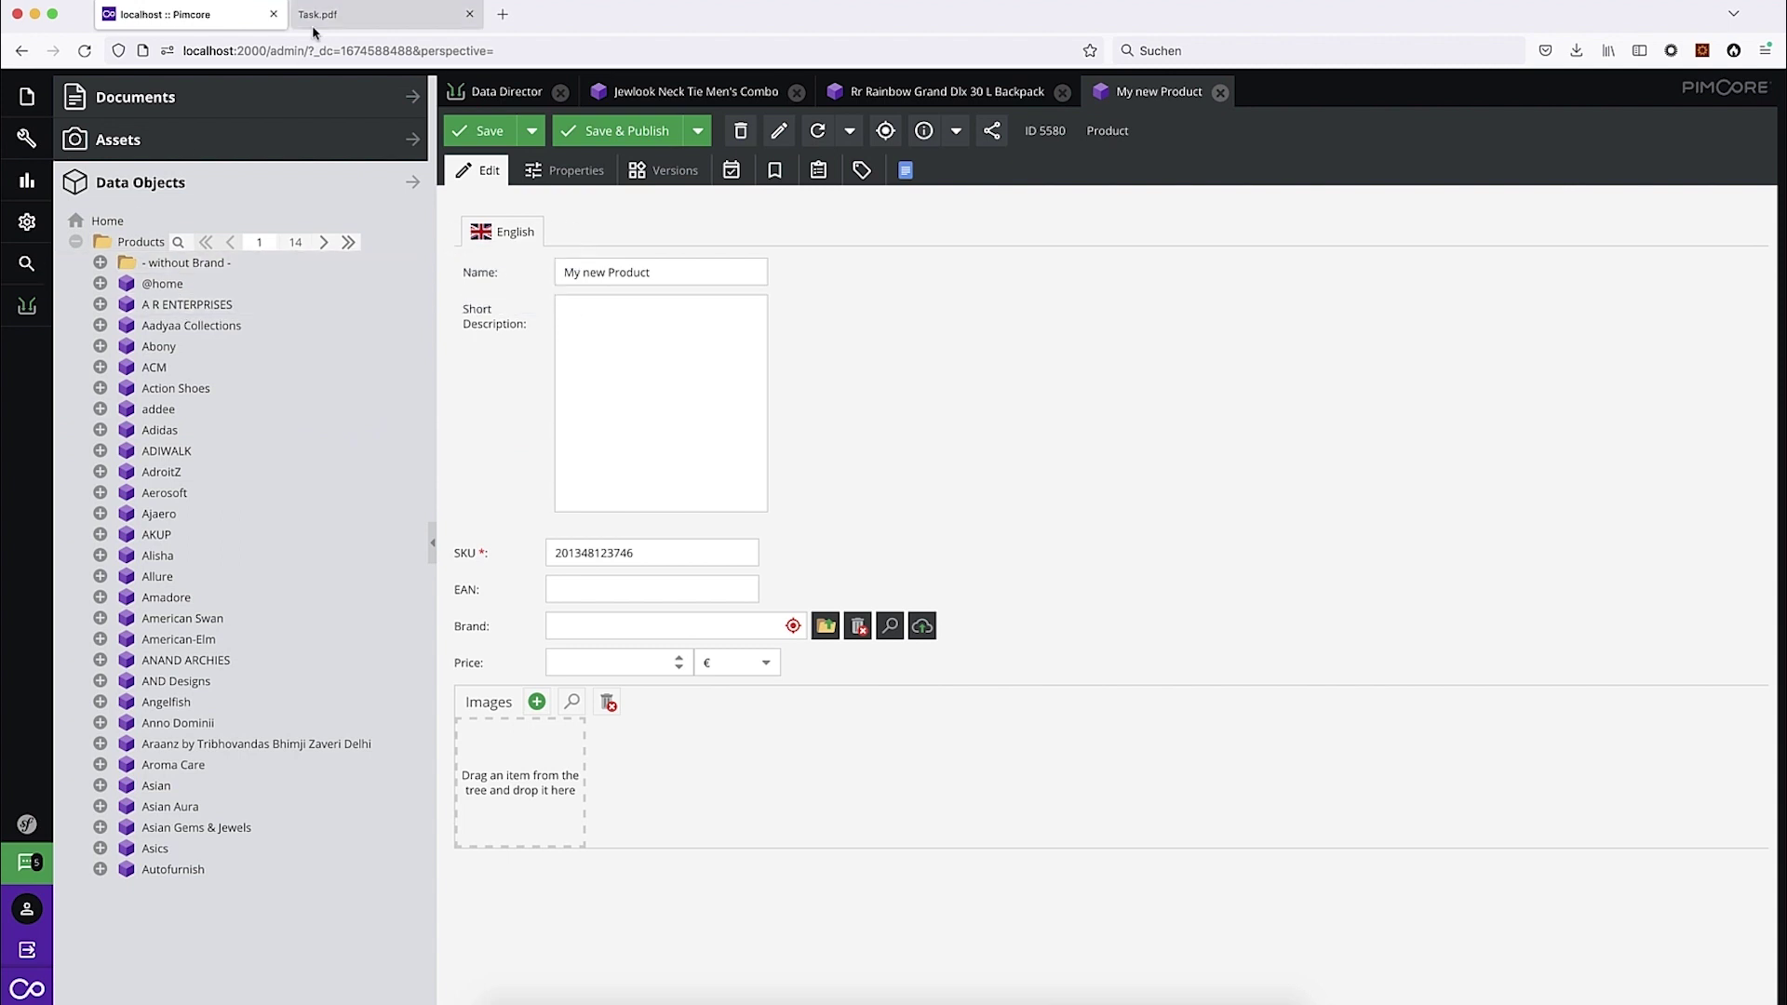
Step: Check the fields required for the move form in Task.pdf and add a Data Director dataport named "Move Products"
click(372, 14)
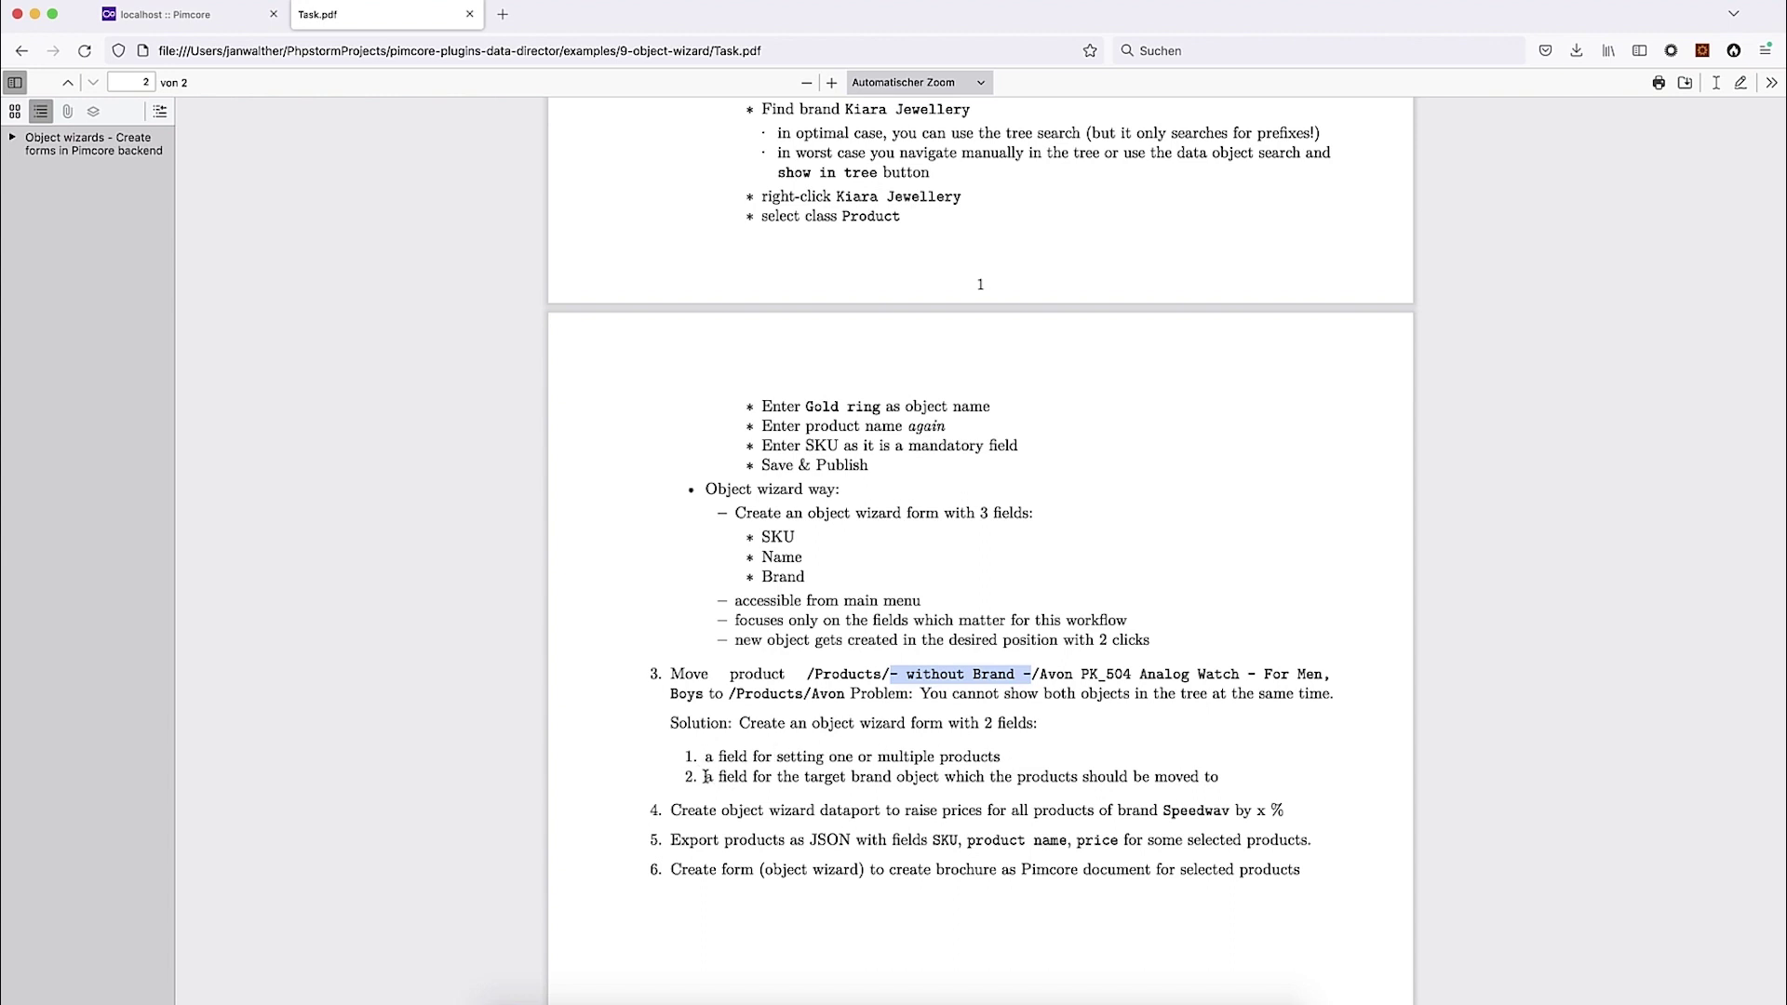
click(187, 16)
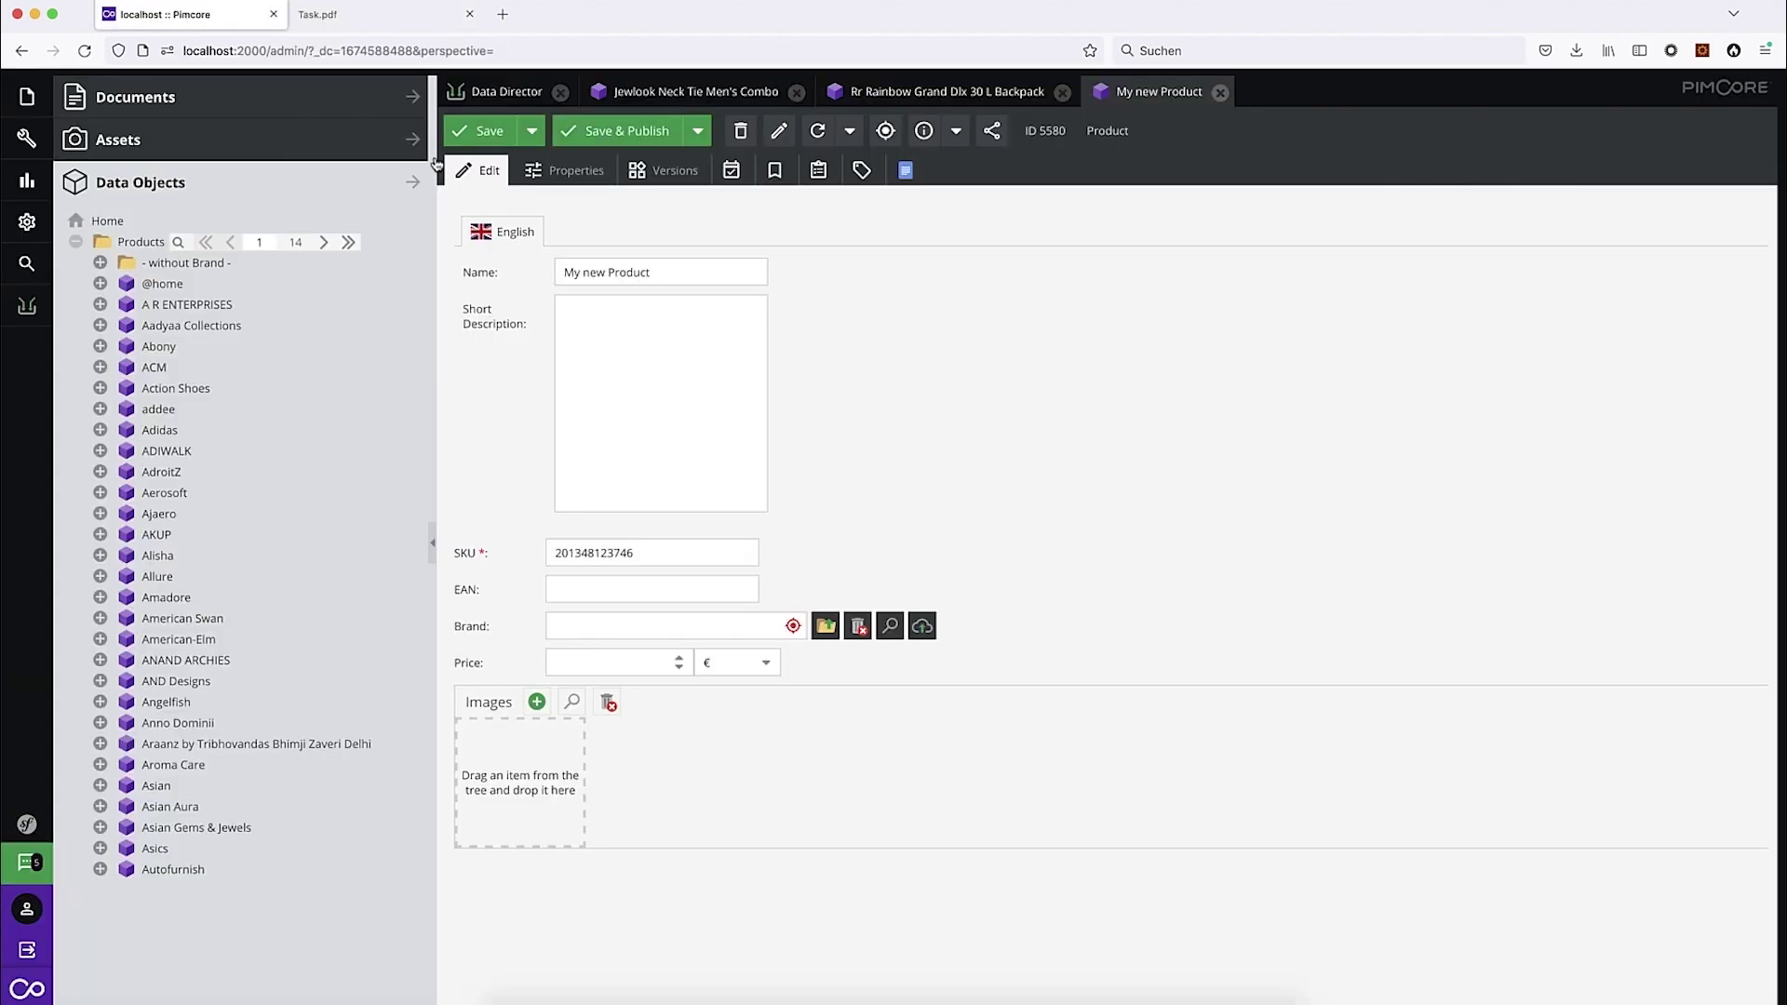
click(477, 92)
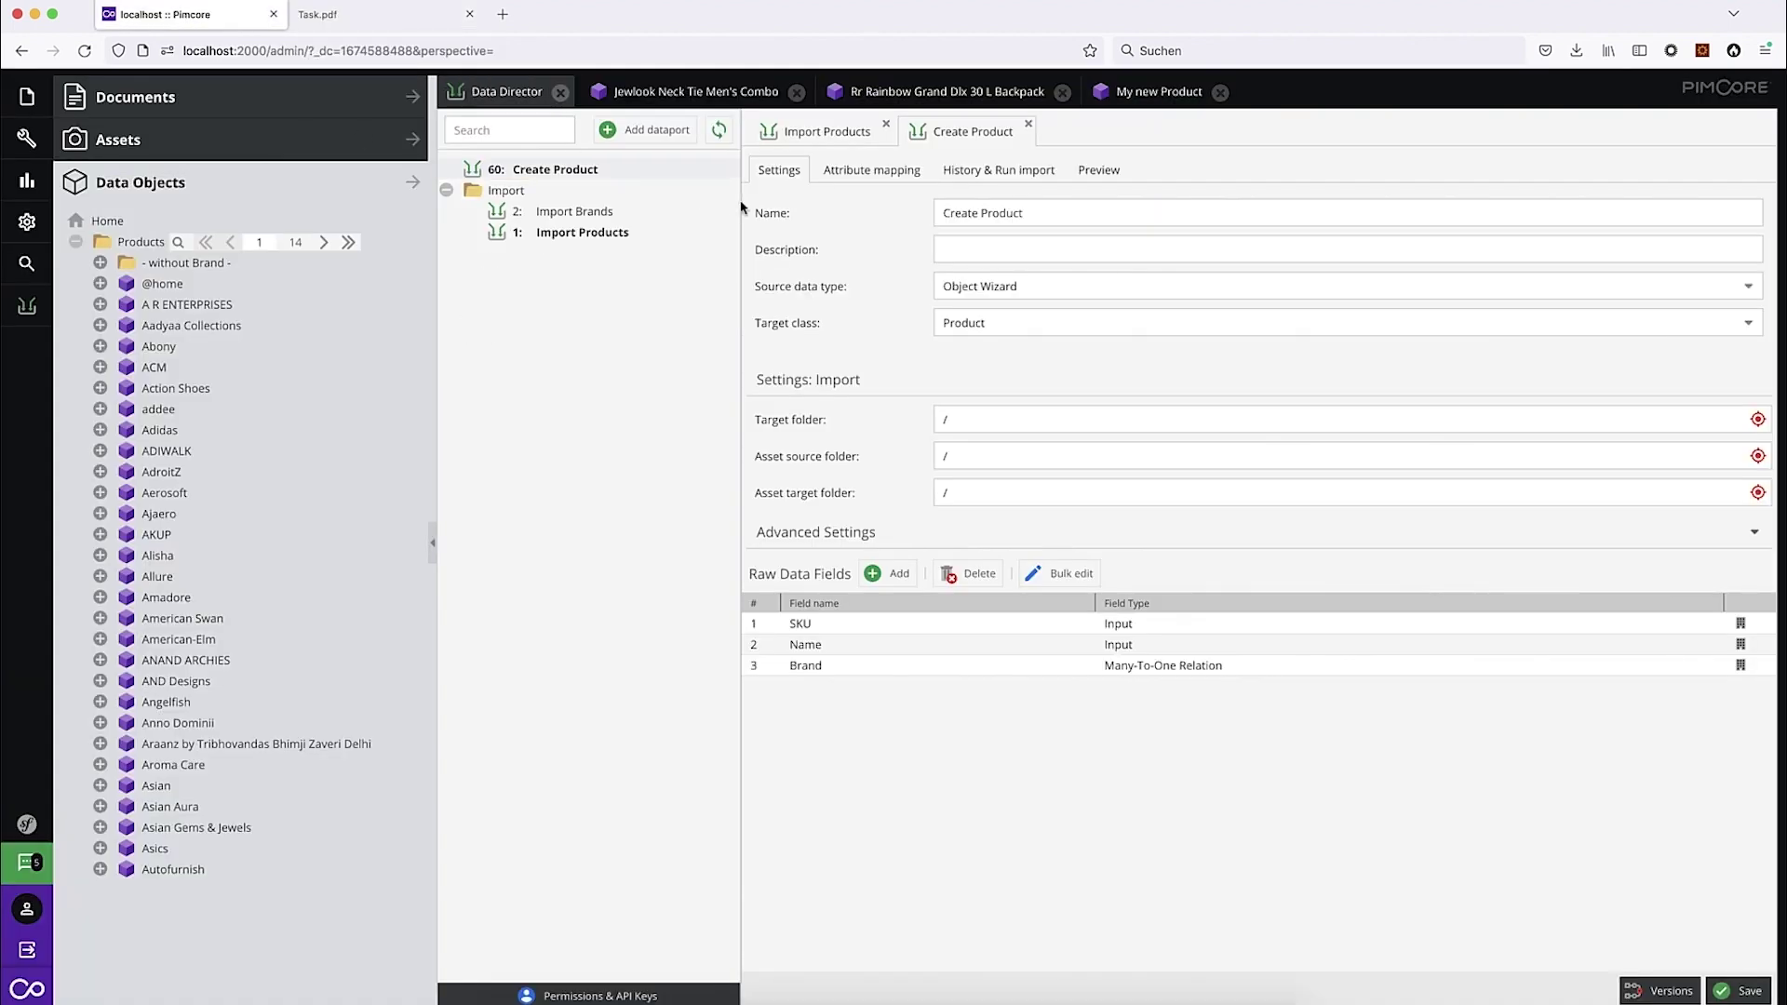
click(644, 131)
text(Move Products)
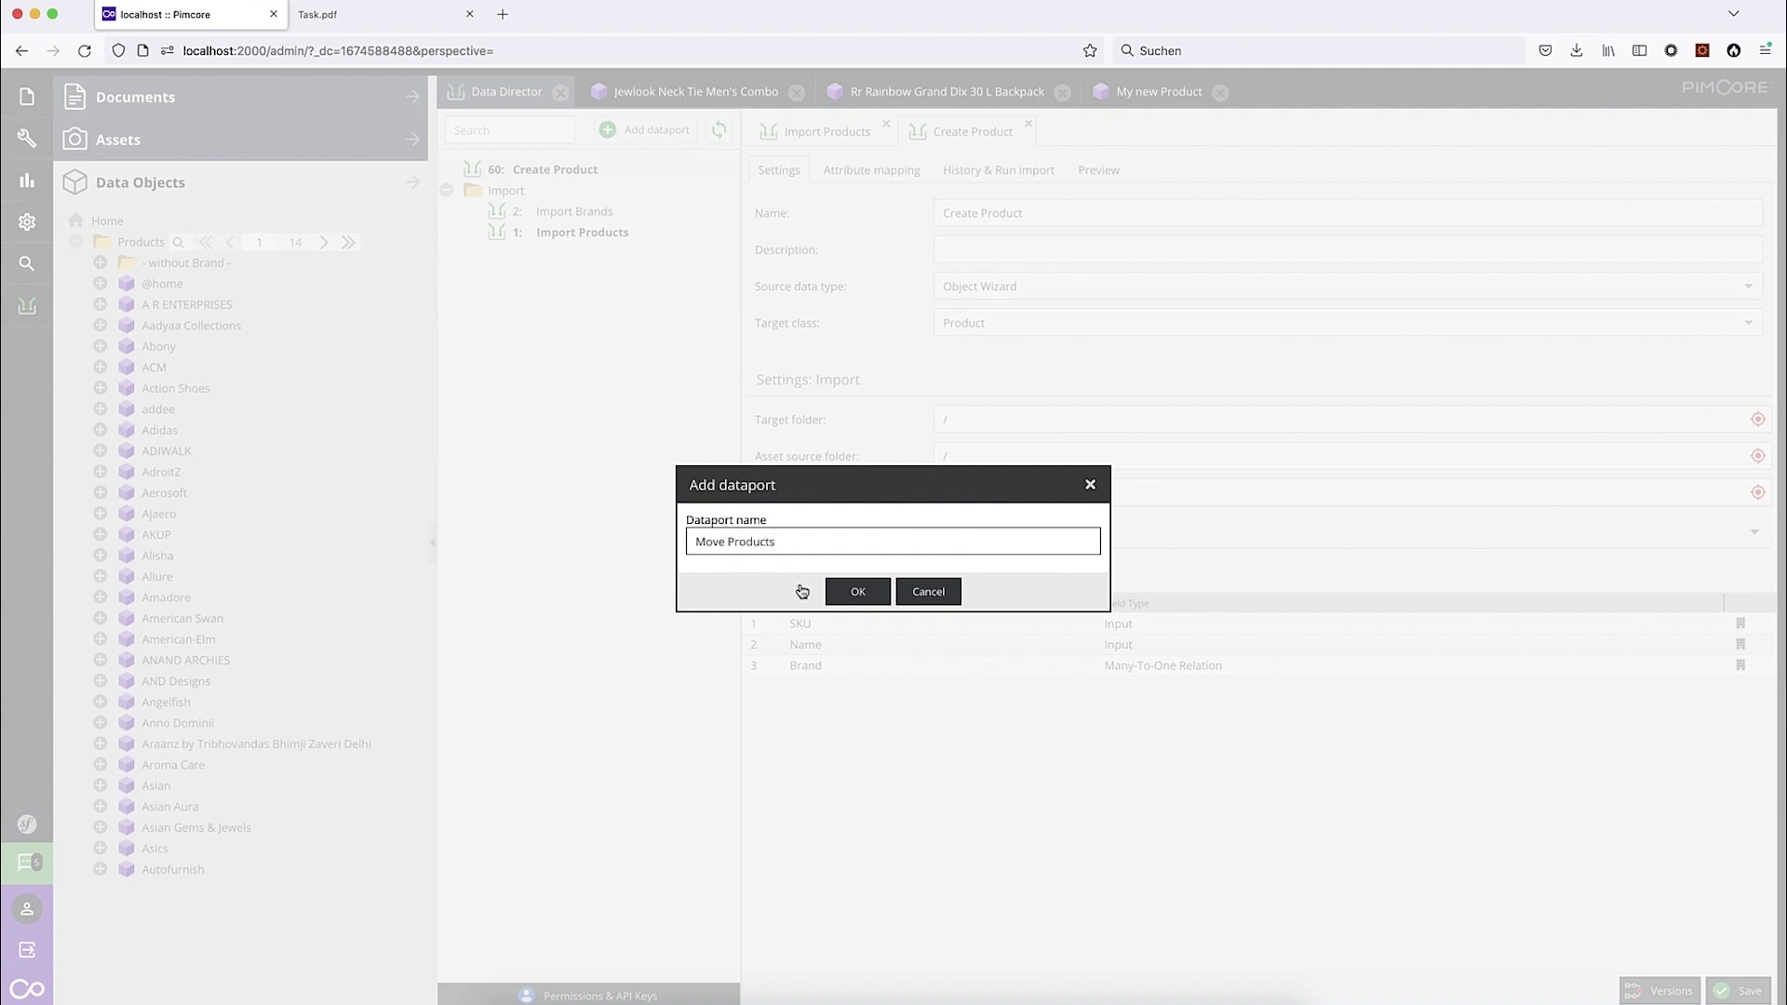
click(858, 592)
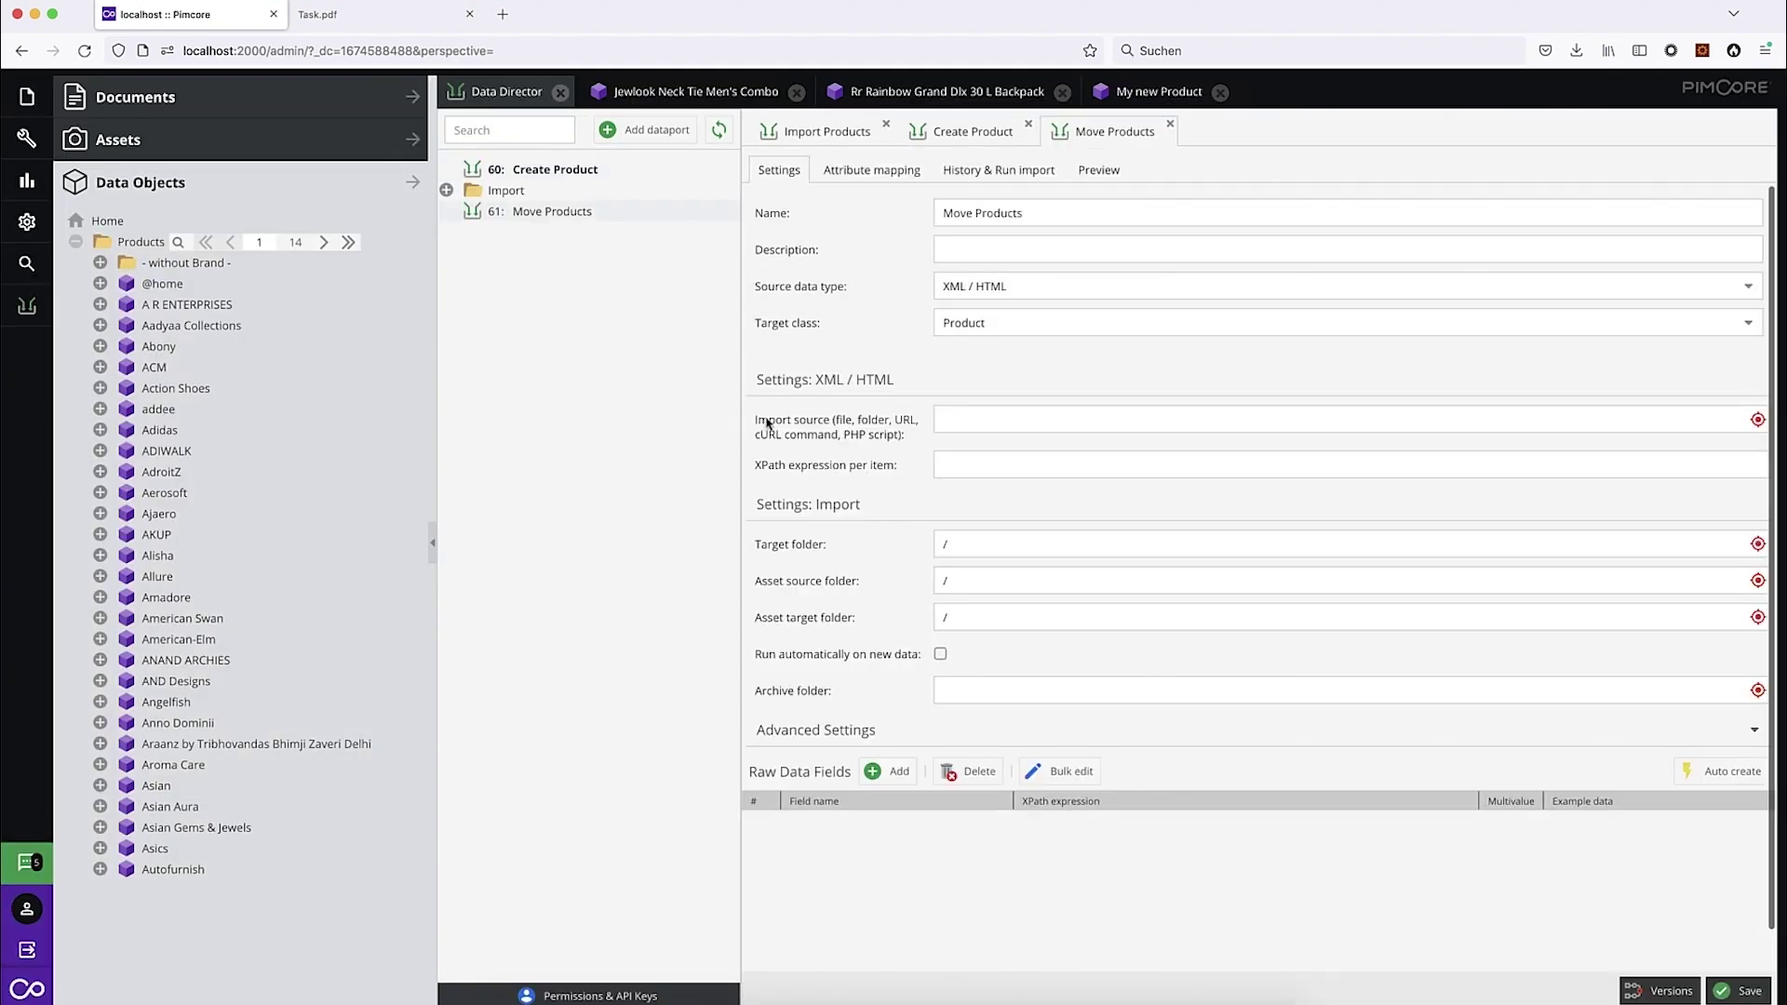
Step: Set the Move Products dataport's source data type to Object Wizard
click(1043, 286)
scroll(1010, 428, down, 2)
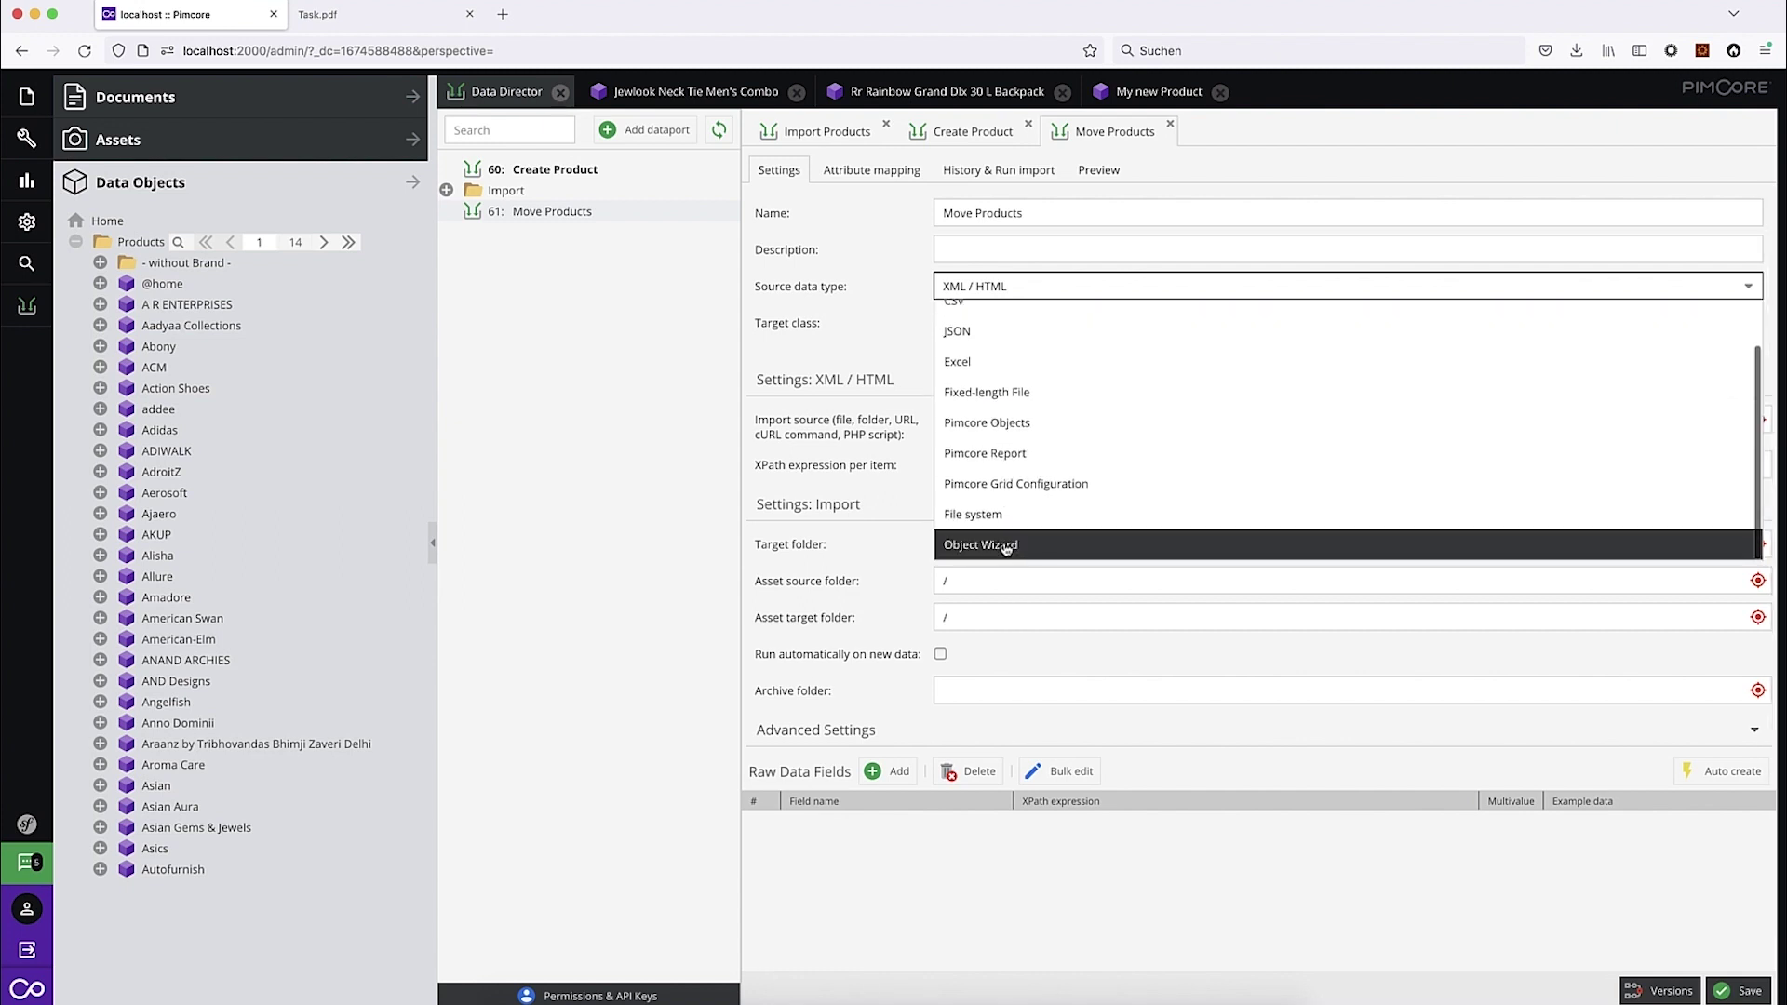
click(1006, 548)
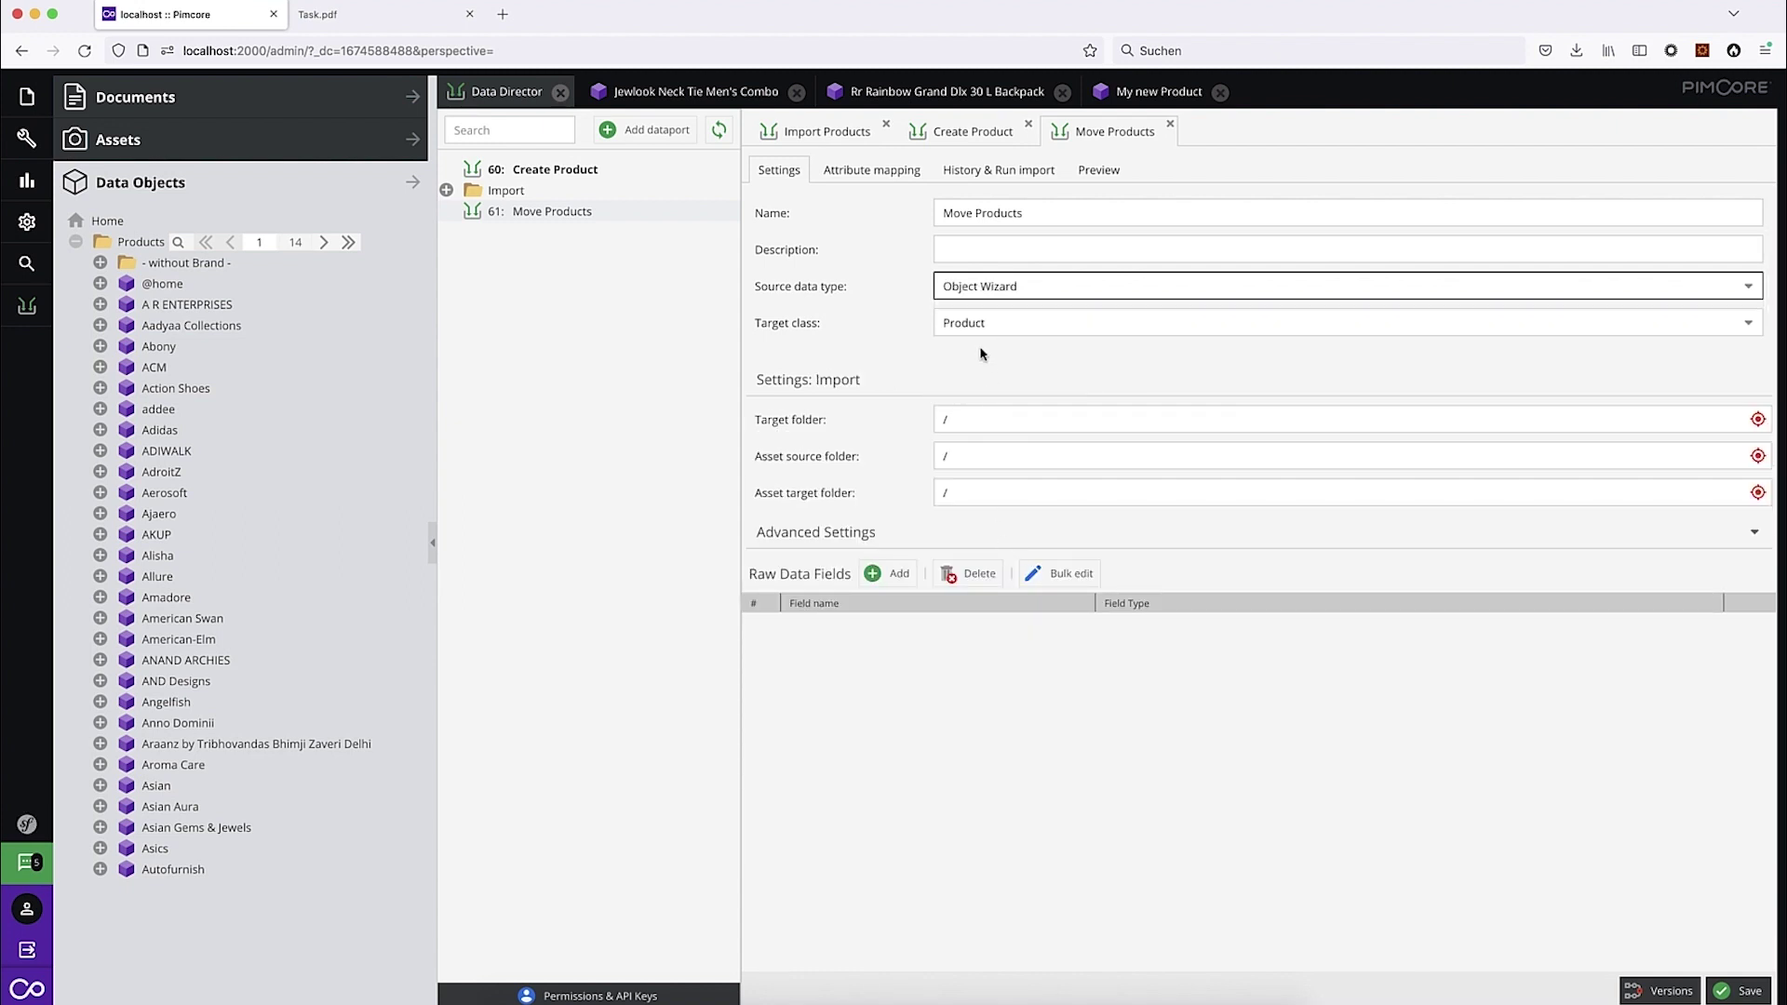
Step: Add a raw data field named "Products" with the field type Many-To-Many Object Relation
click(893, 574)
click(882, 625)
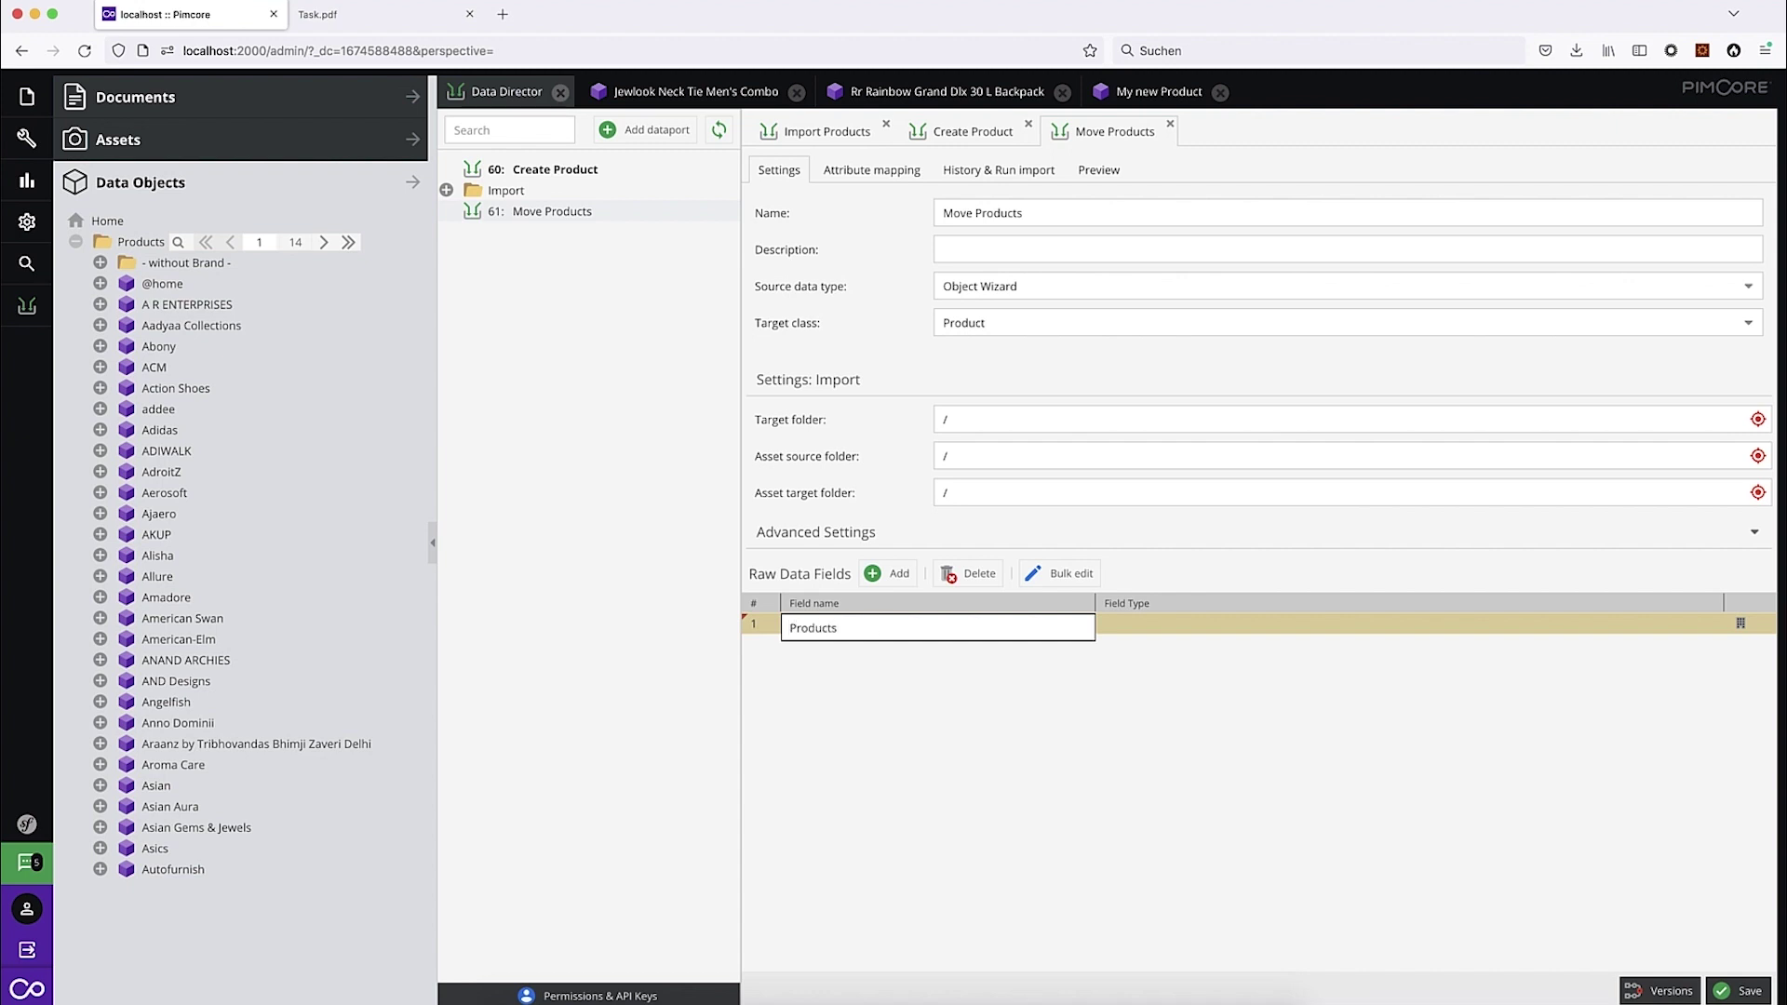
text(Products)
key(Return)
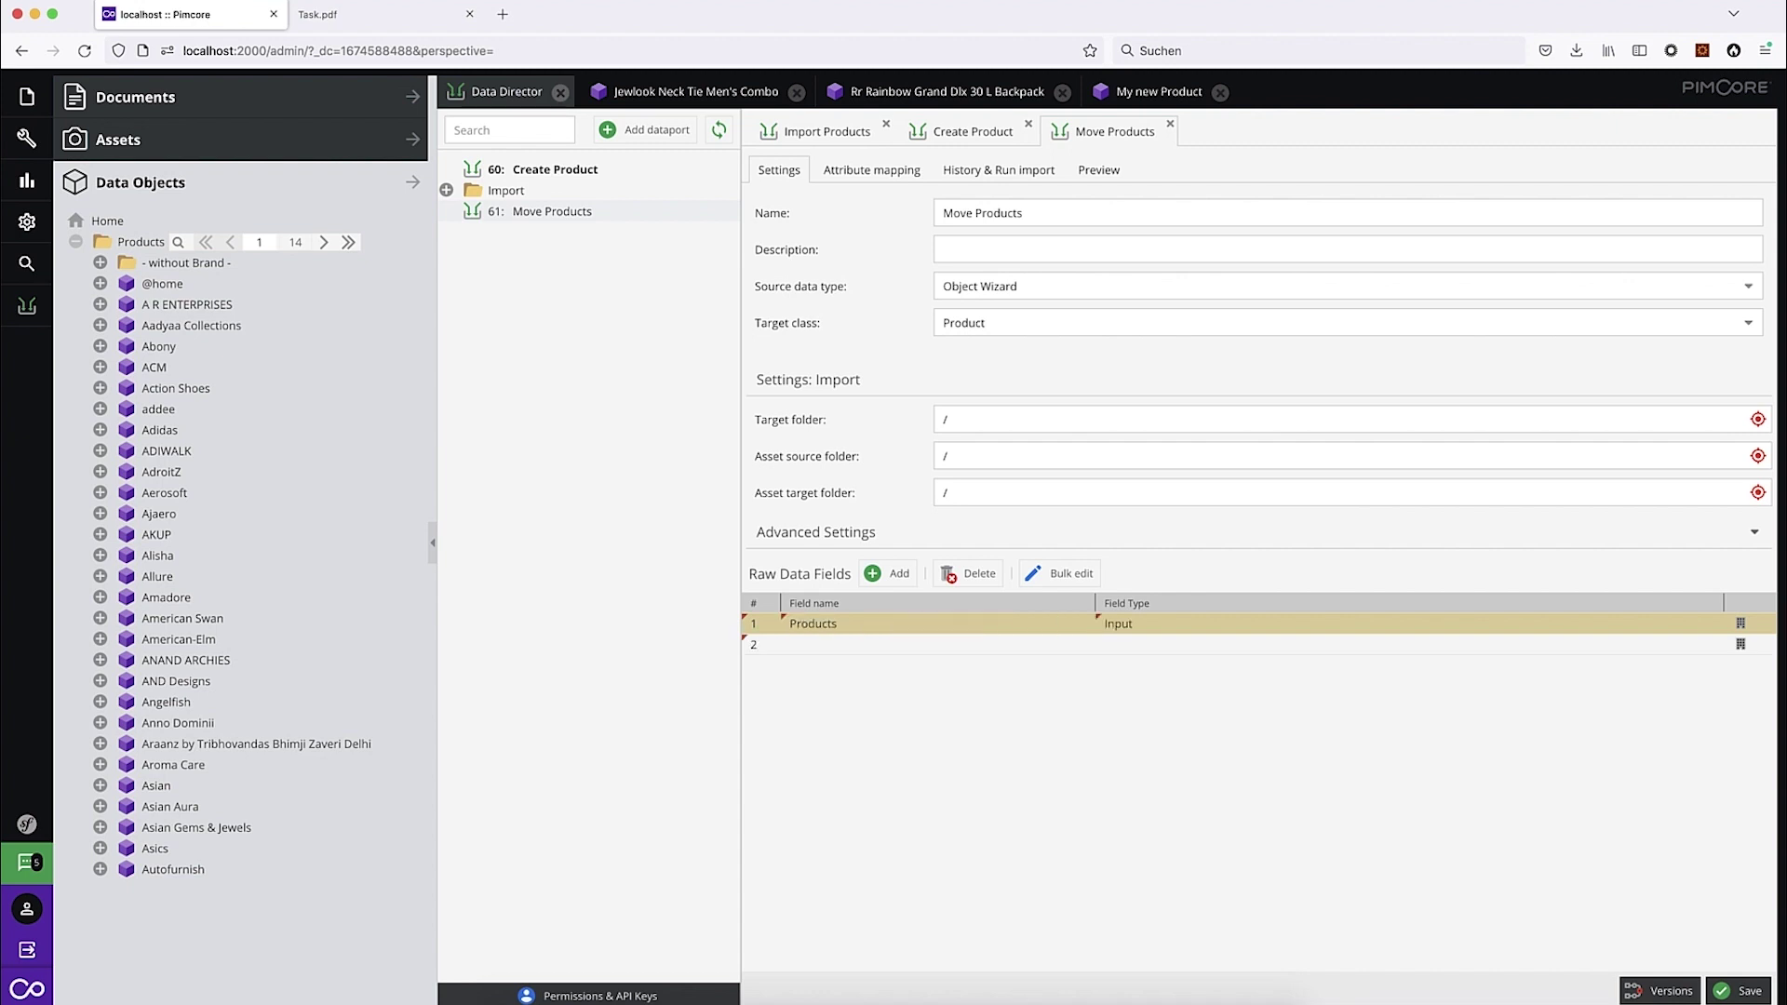
click(1177, 627)
text(many)
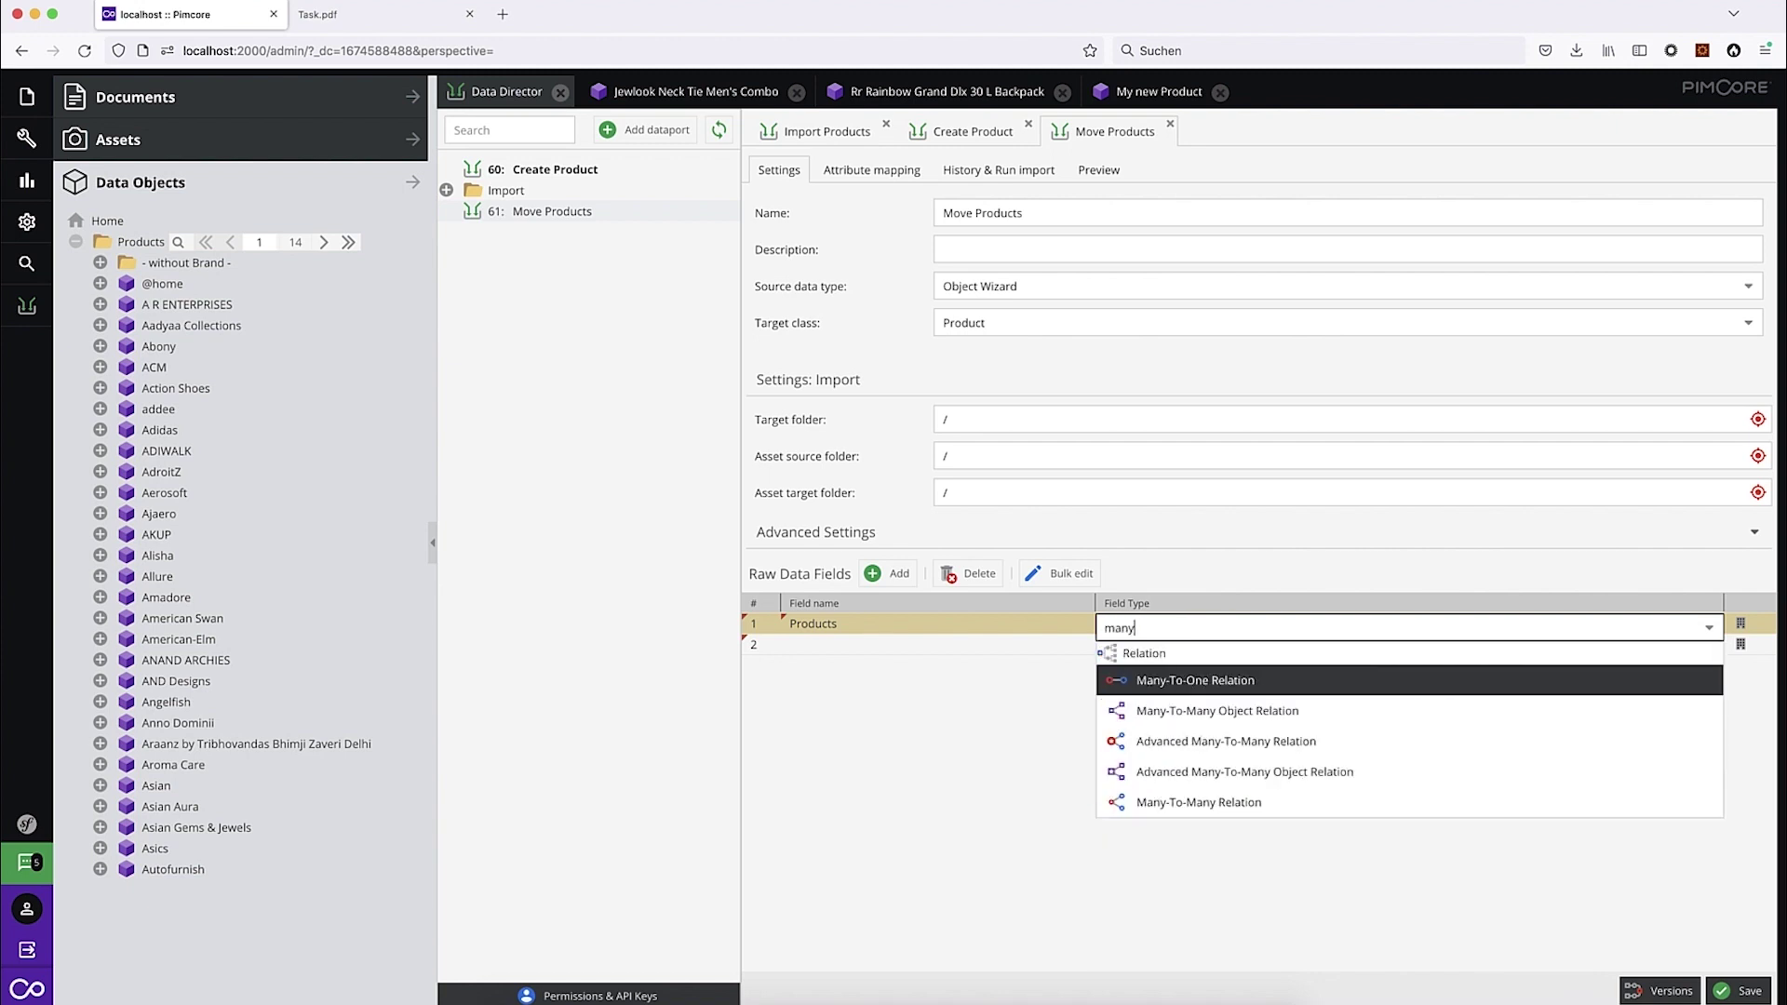
click(1279, 712)
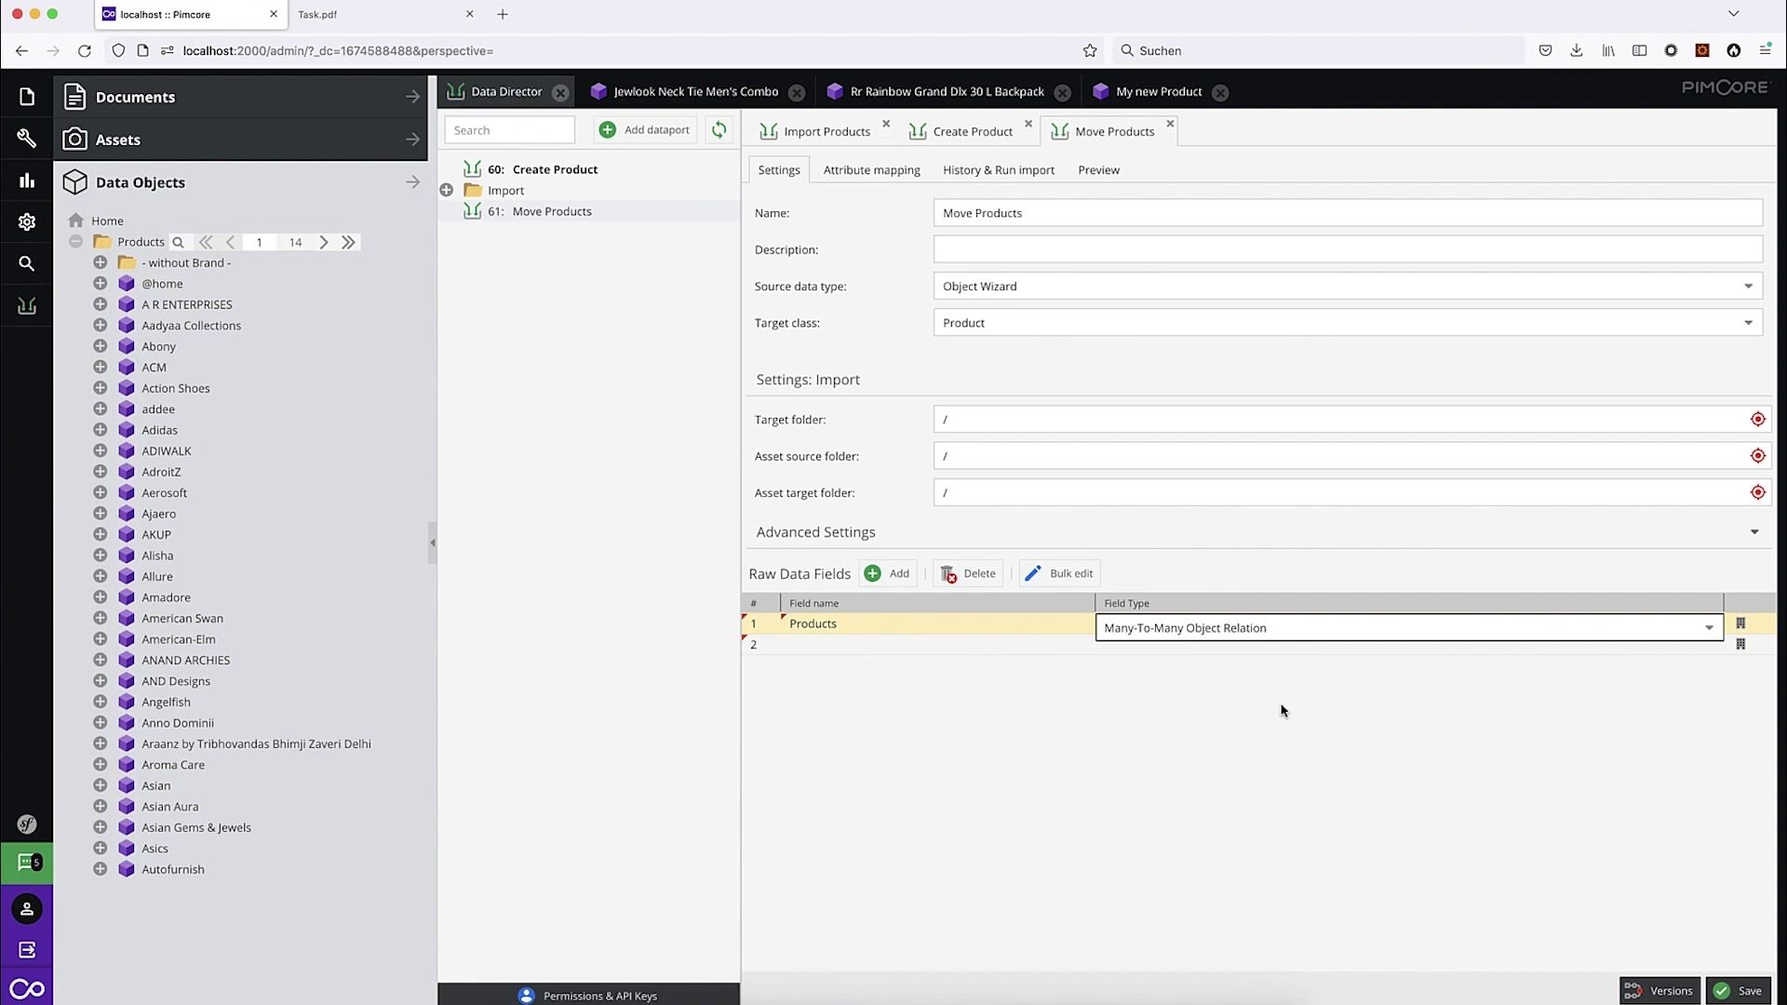
click(1259, 710)
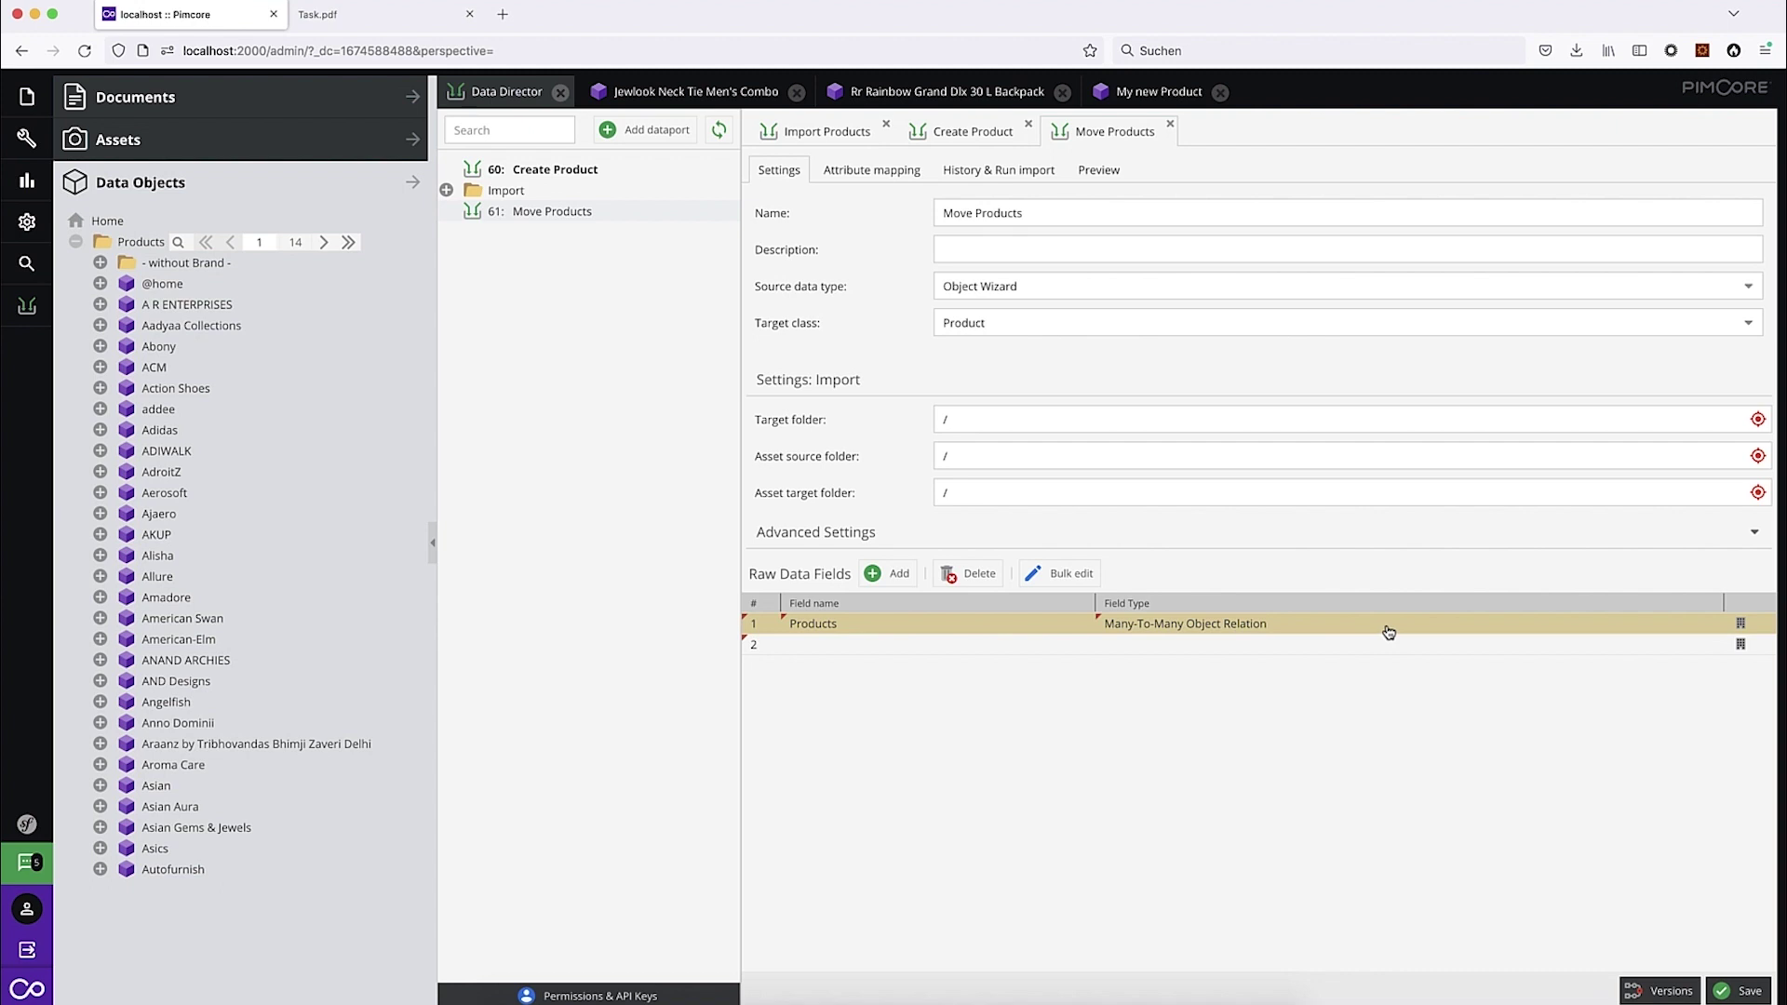
Step: Configure the Products field to allow only the Product class and show name and sku as visible fields
click(1740, 623)
scroll(857, 462, down, 10)
click(797, 436)
scroll(798, 670, down, 3)
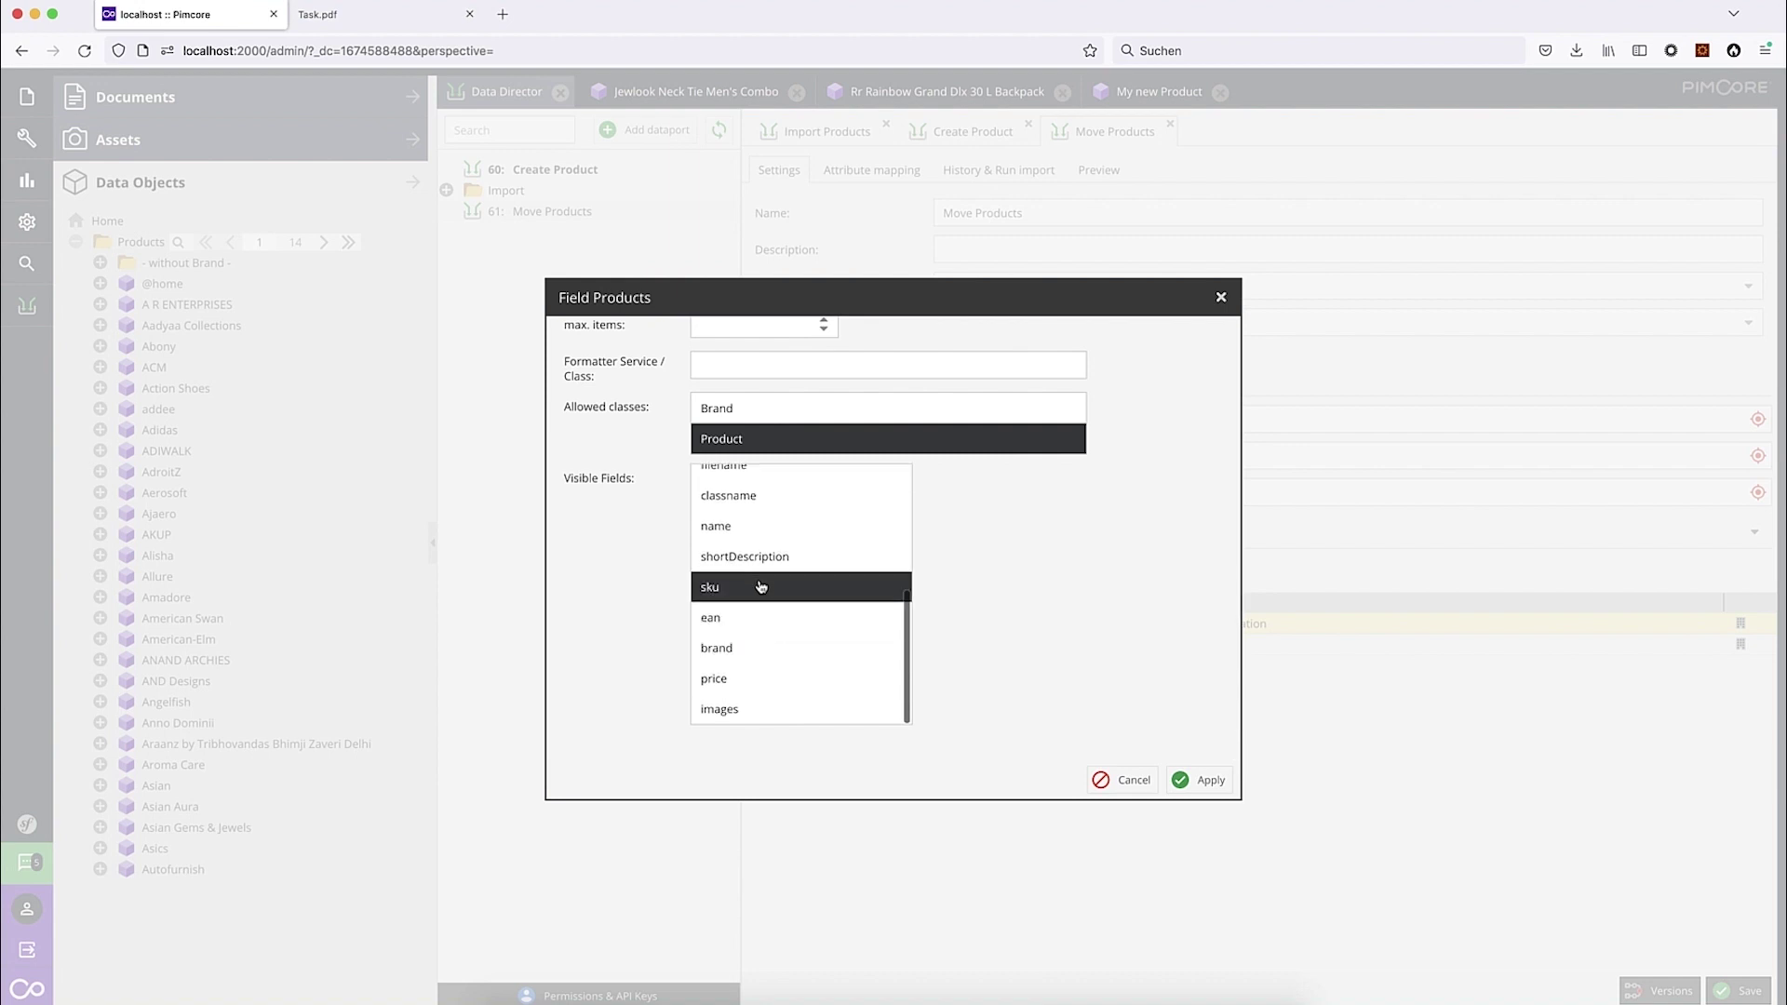
click(758, 524)
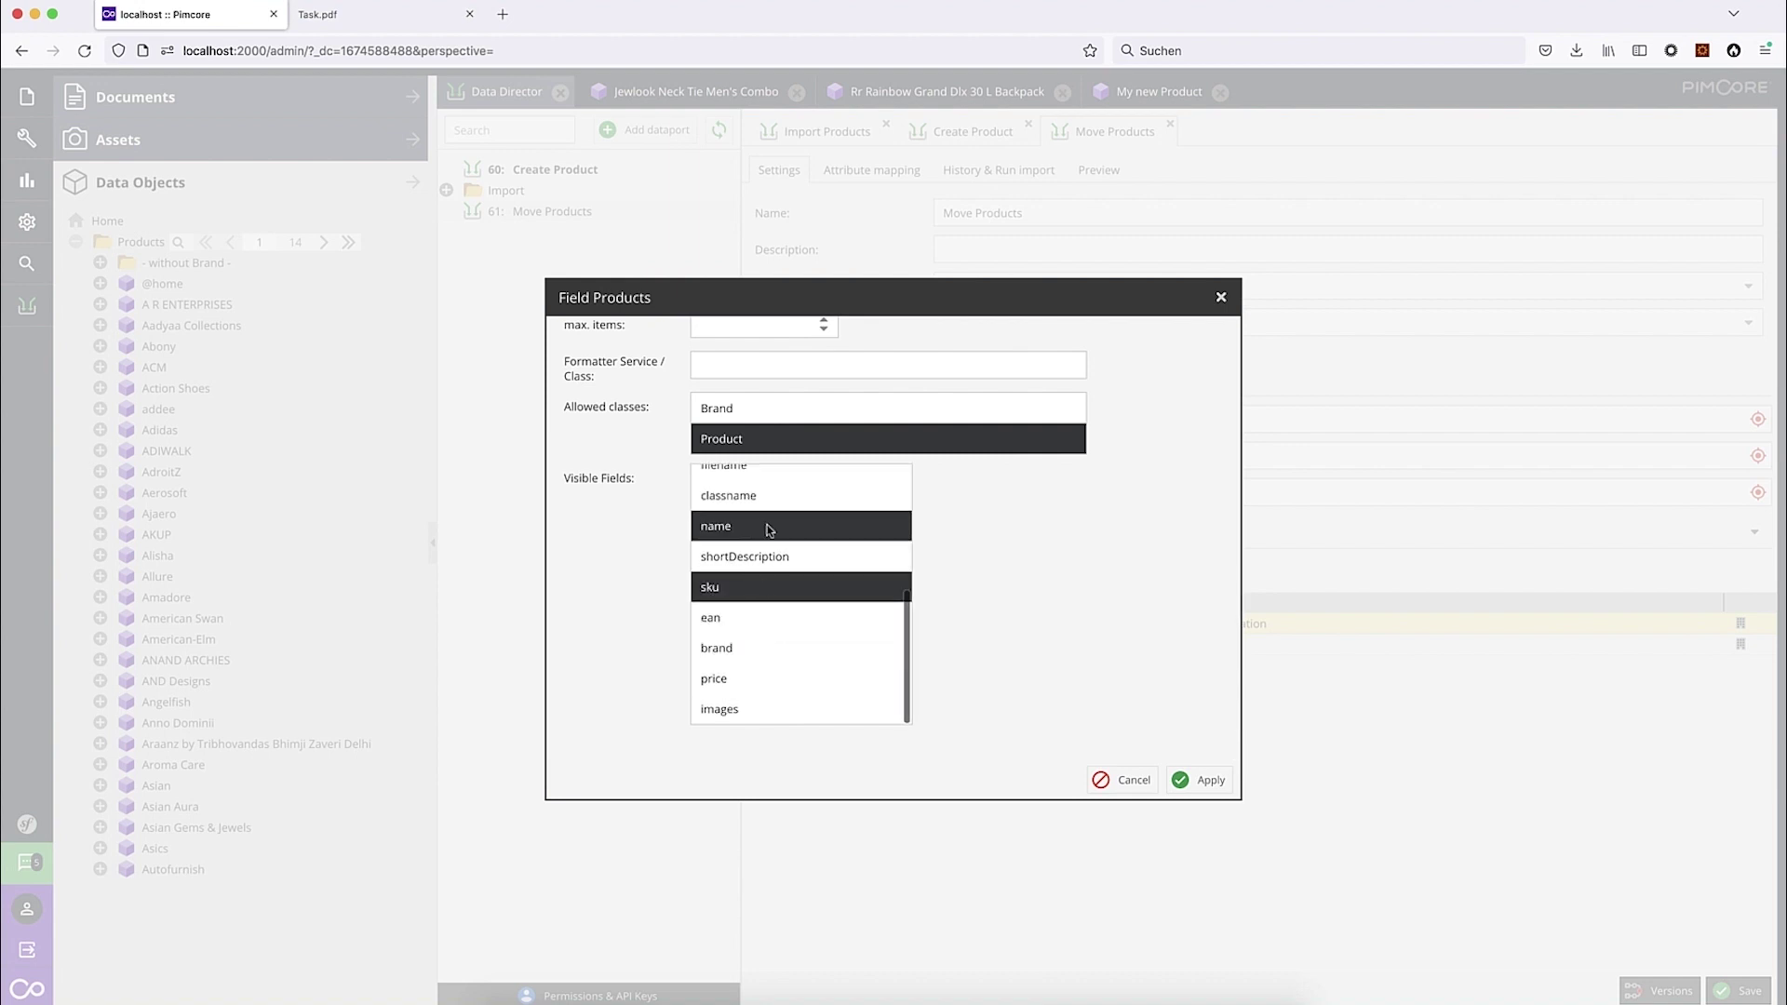
click(1199, 781)
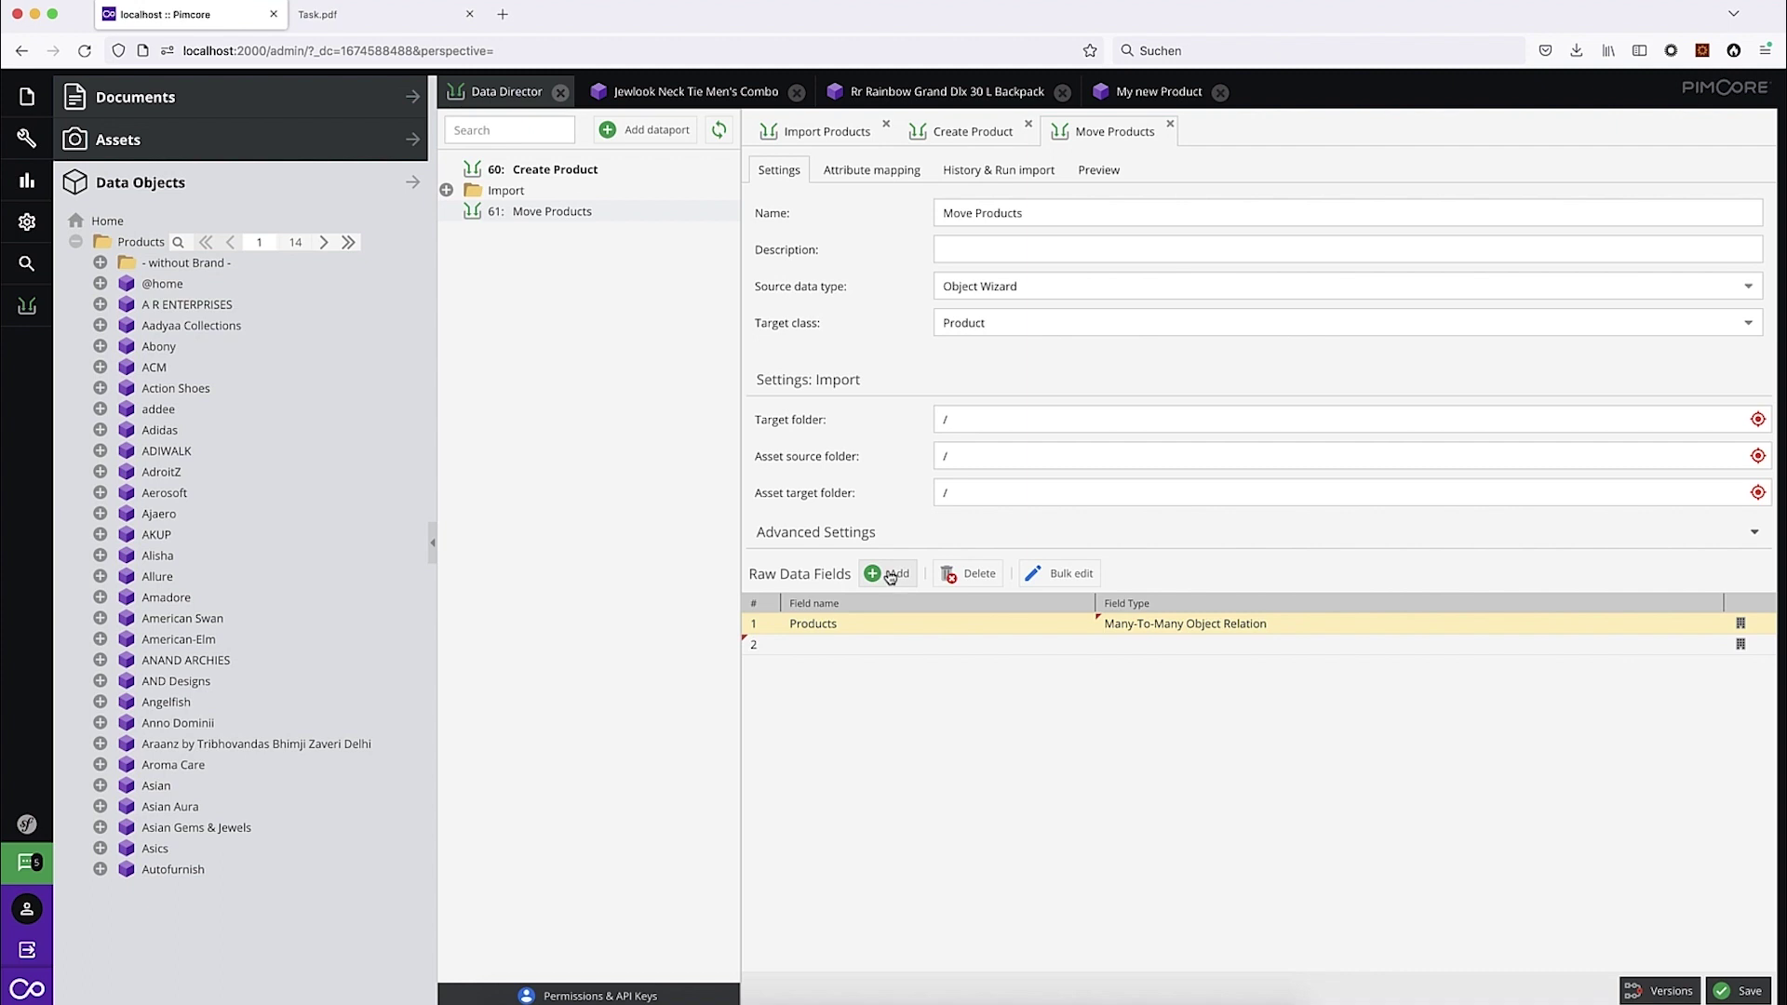
Step: Add a second raw data field named "Brand" with the field type Many-To-One Relation
click(849, 646)
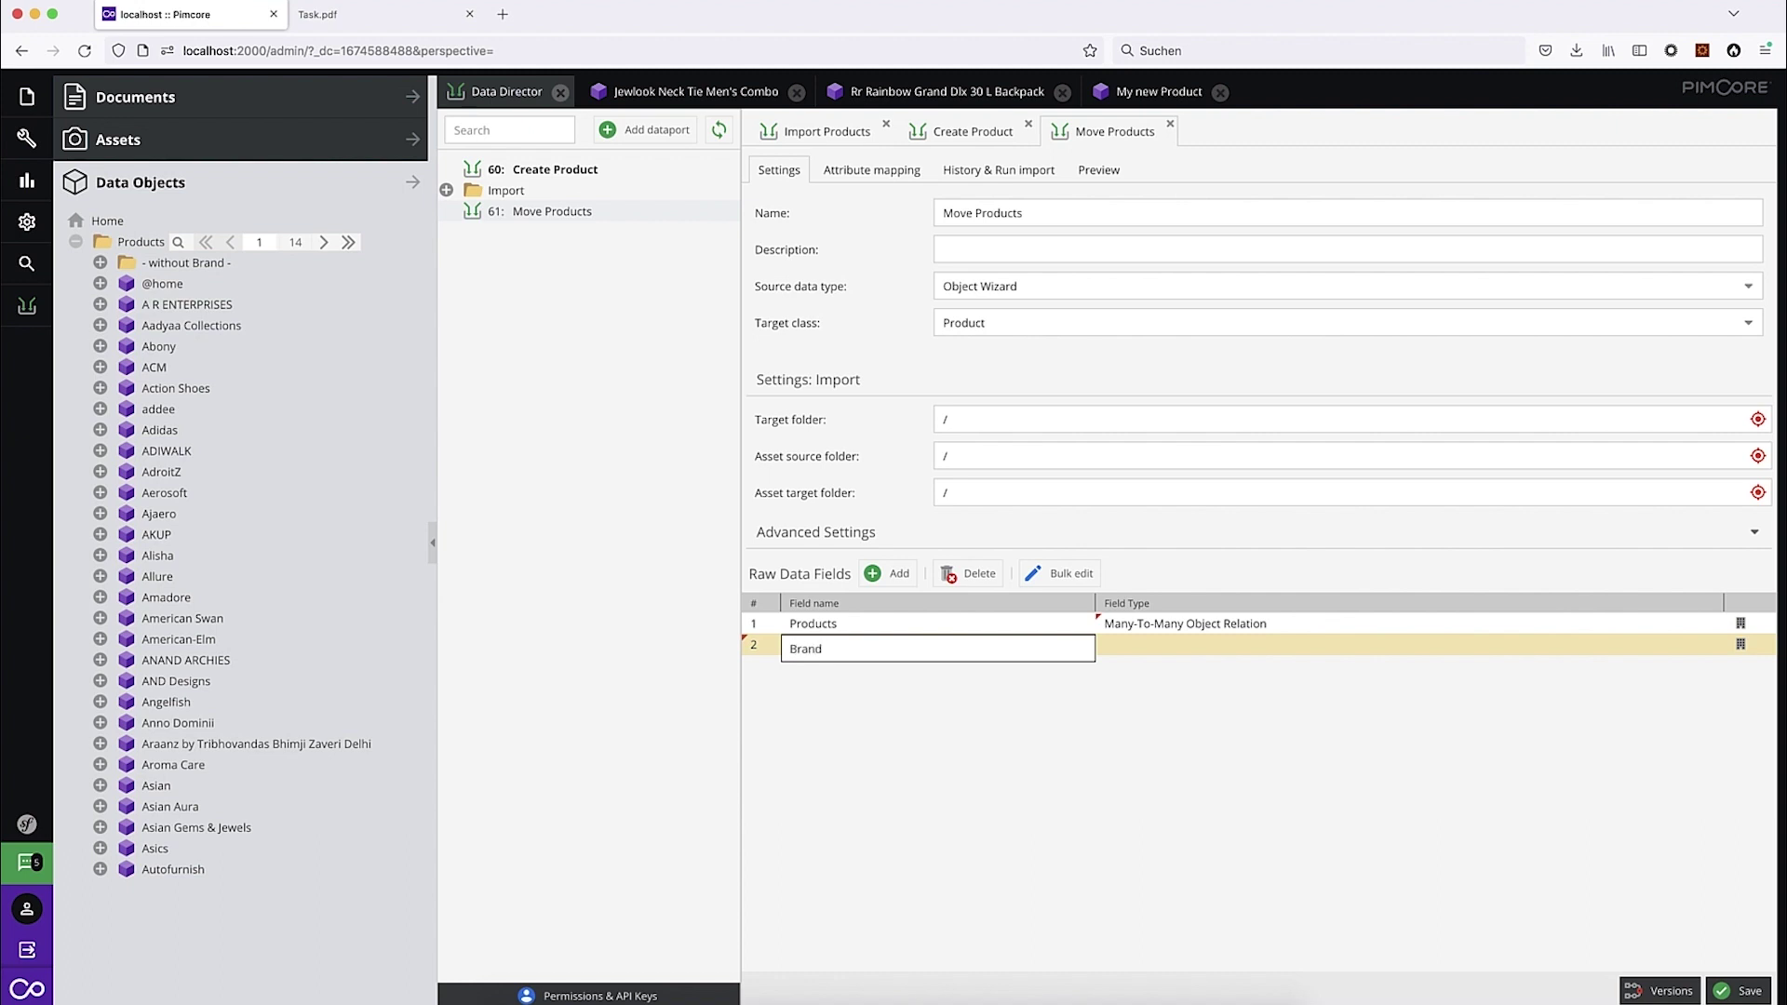
key(Return)
click(1265, 649)
key(super+a)
text(Ma)
click(1181, 714)
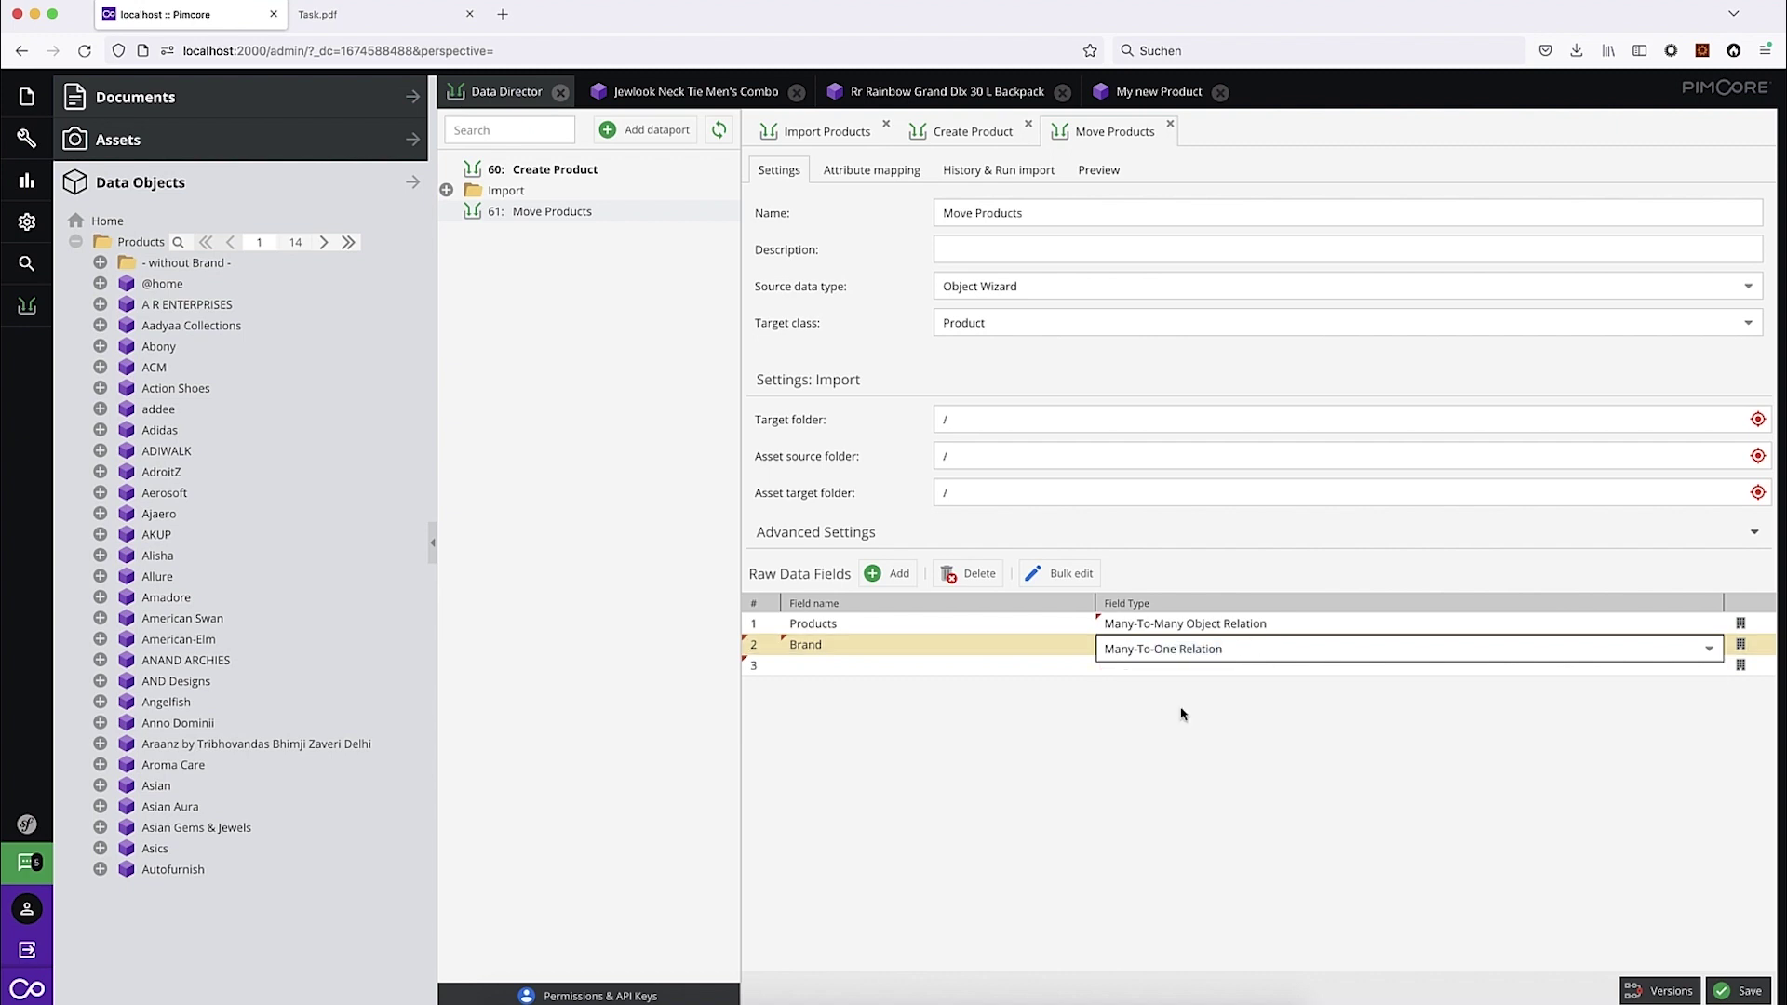
Step: Restrict the Brand field to objects of the Brand class and save the dataport
click(1740, 644)
scroll(924, 584, down, 5)
scroll(924, 585, down, 2)
click(677, 694)
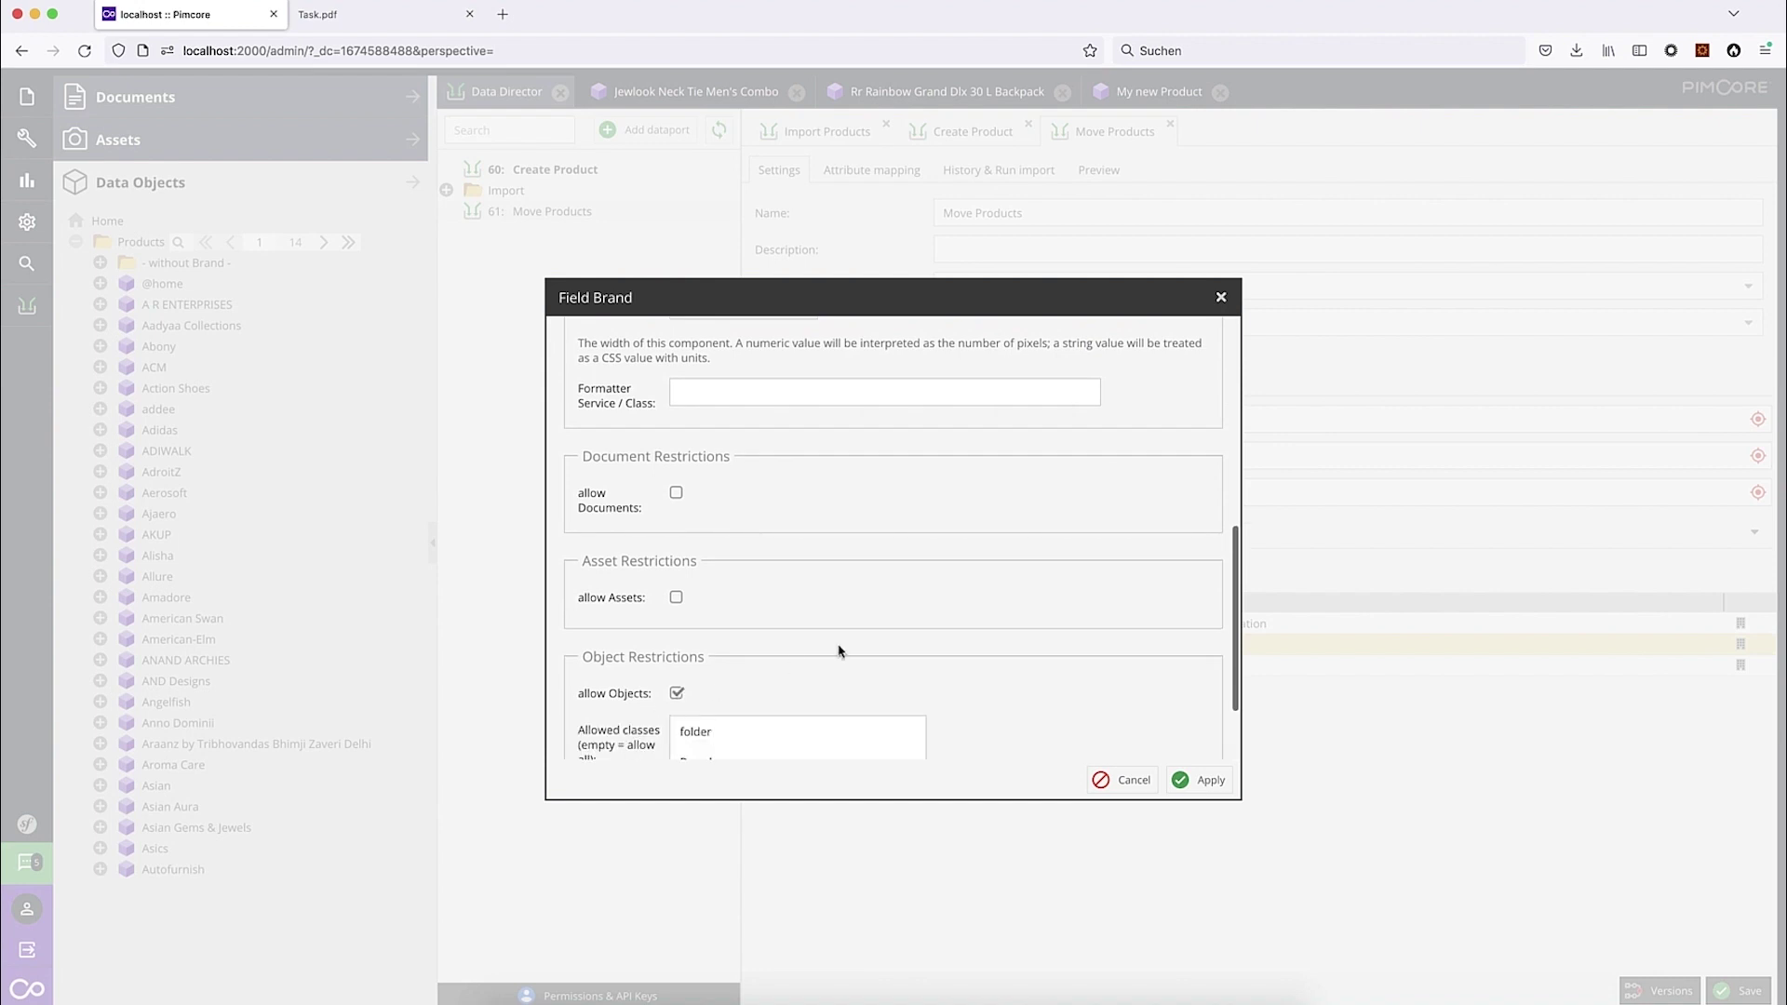
scroll(837, 646, down, 2)
click(757, 689)
click(755, 659)
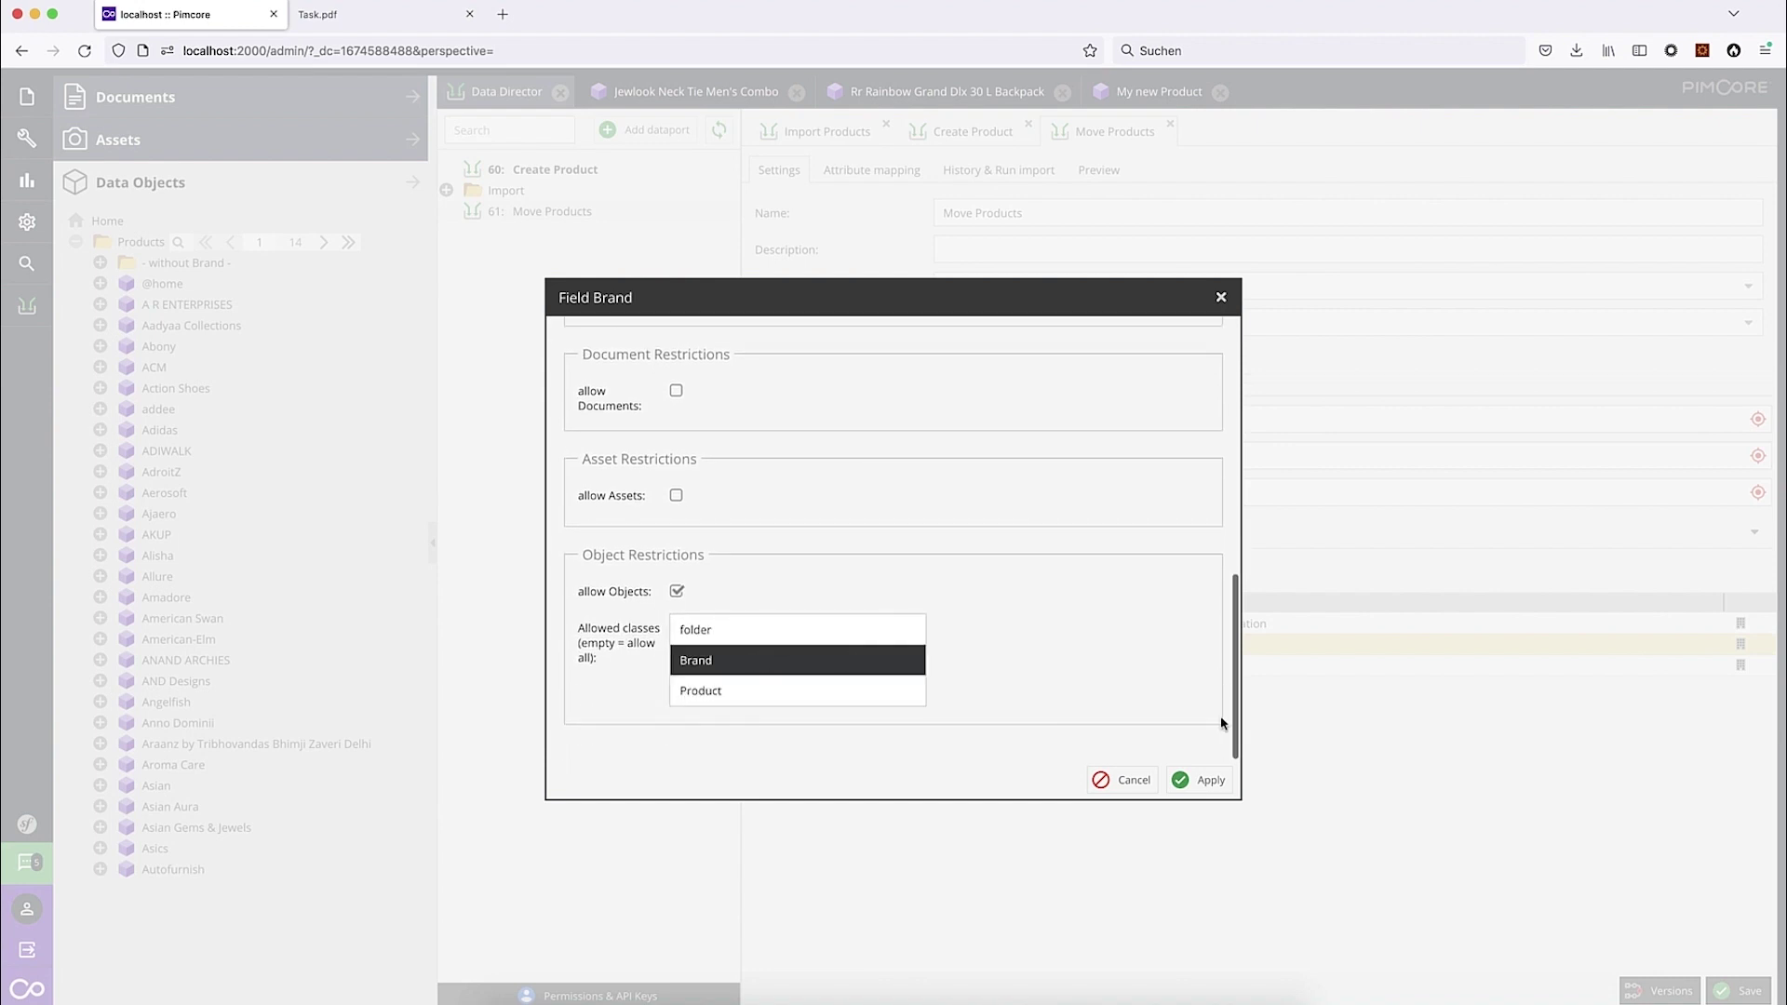
click(1203, 780)
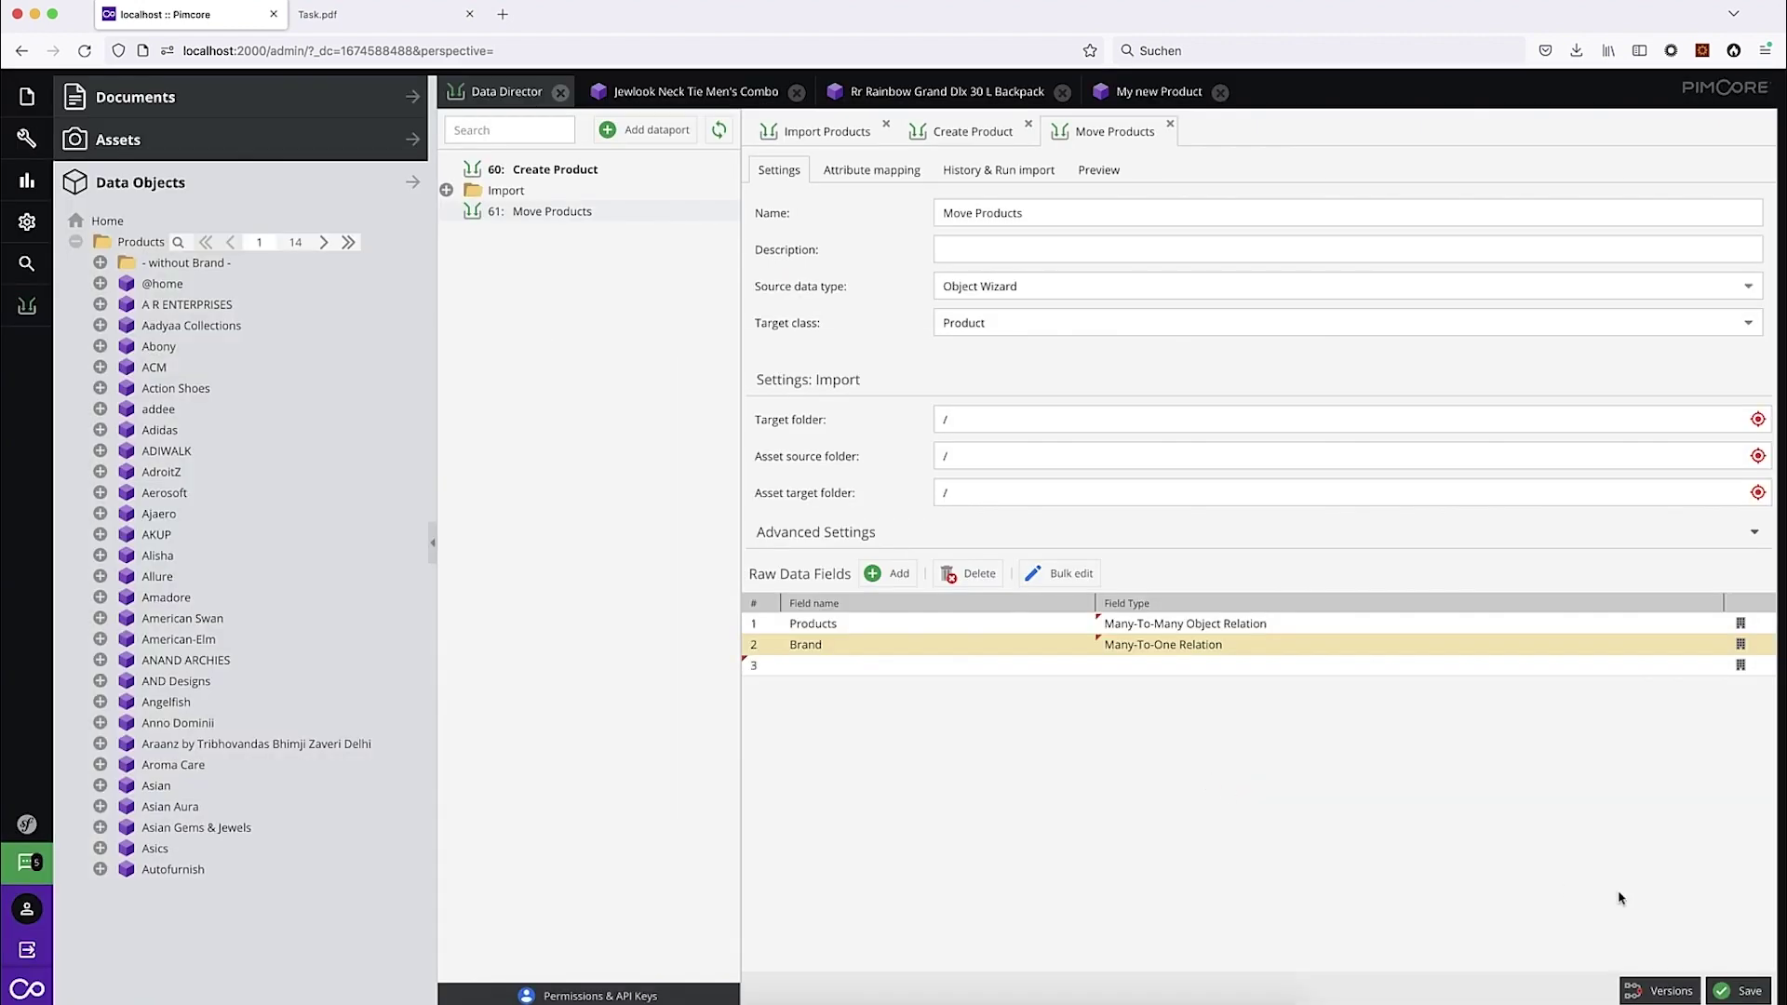
click(1745, 994)
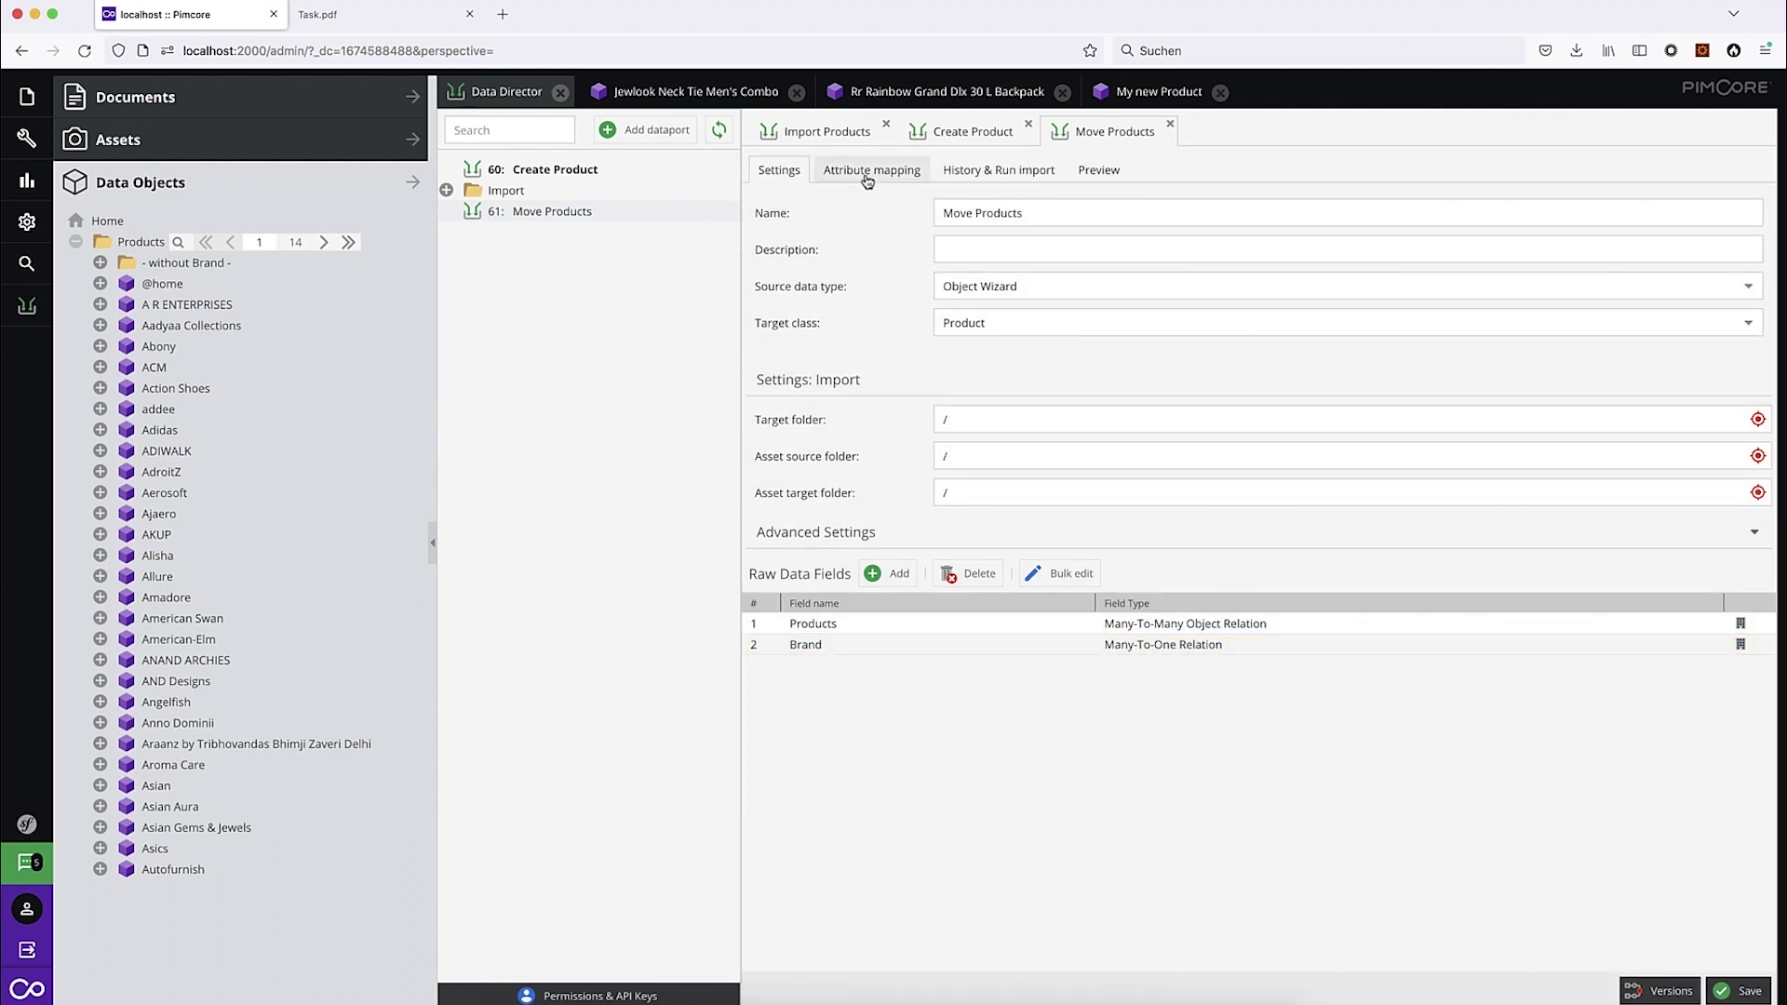
Step: Map the ID attribute to the Products raw data field and the Path attribute to Brand
click(866, 175)
click(954, 260)
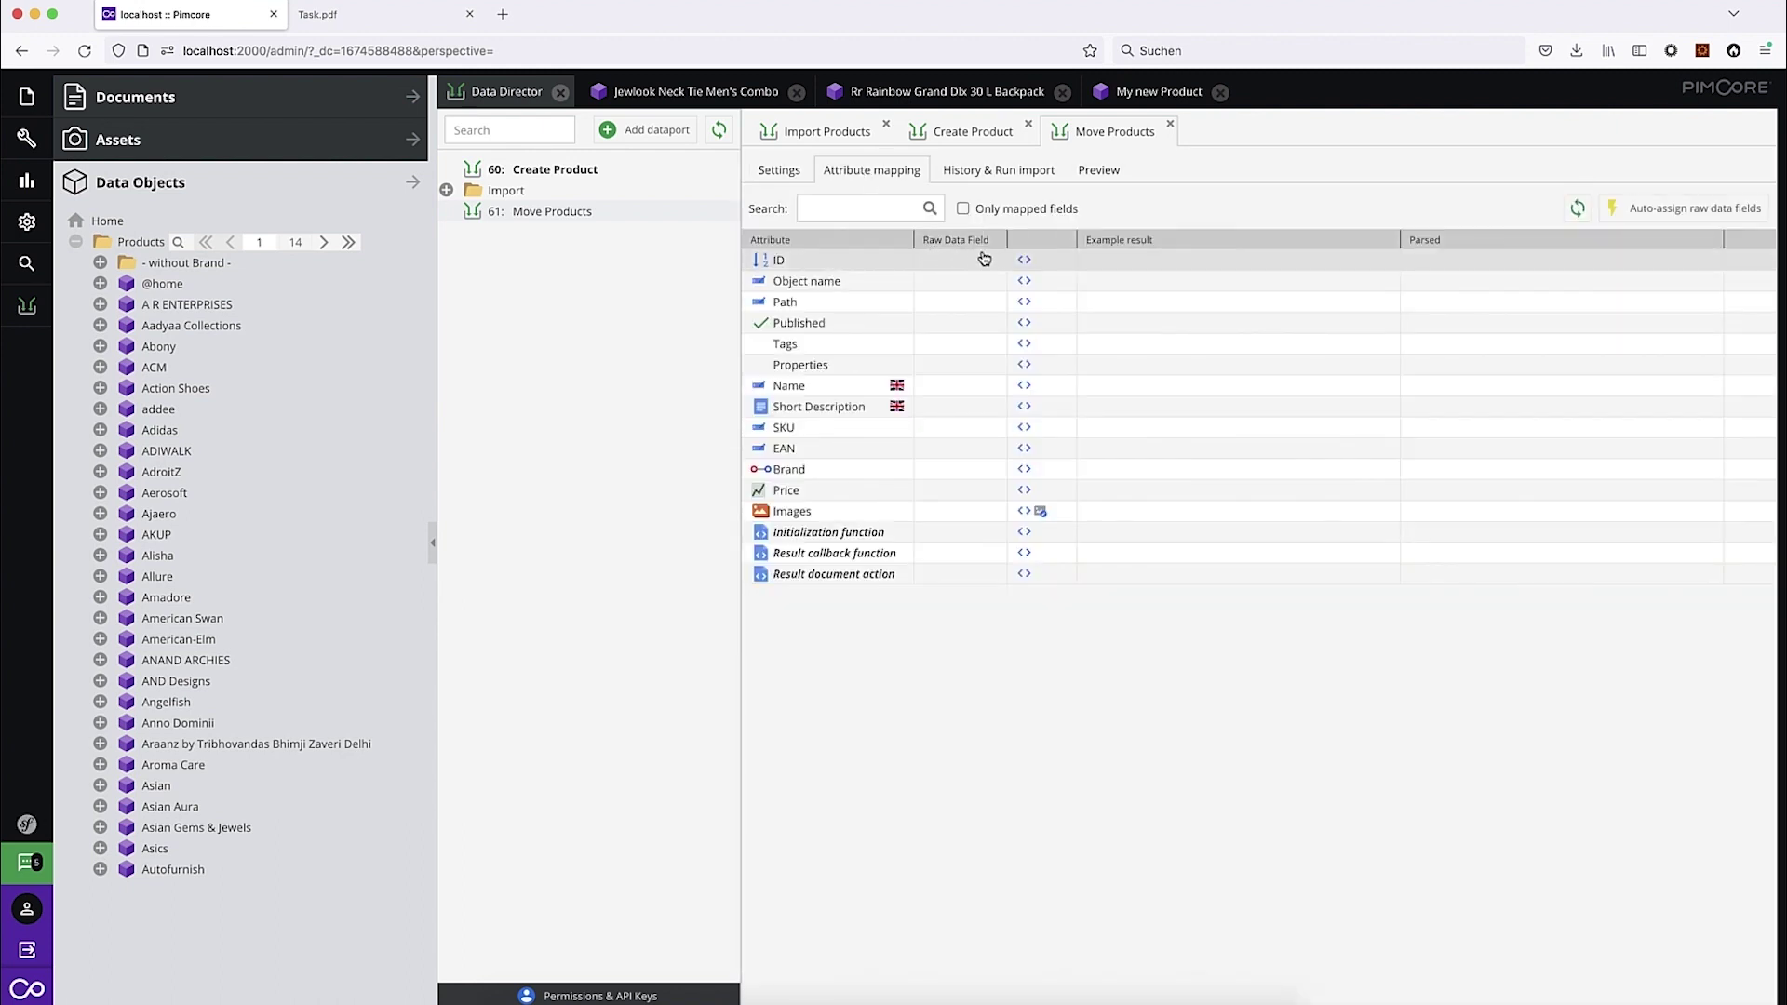
click(994, 263)
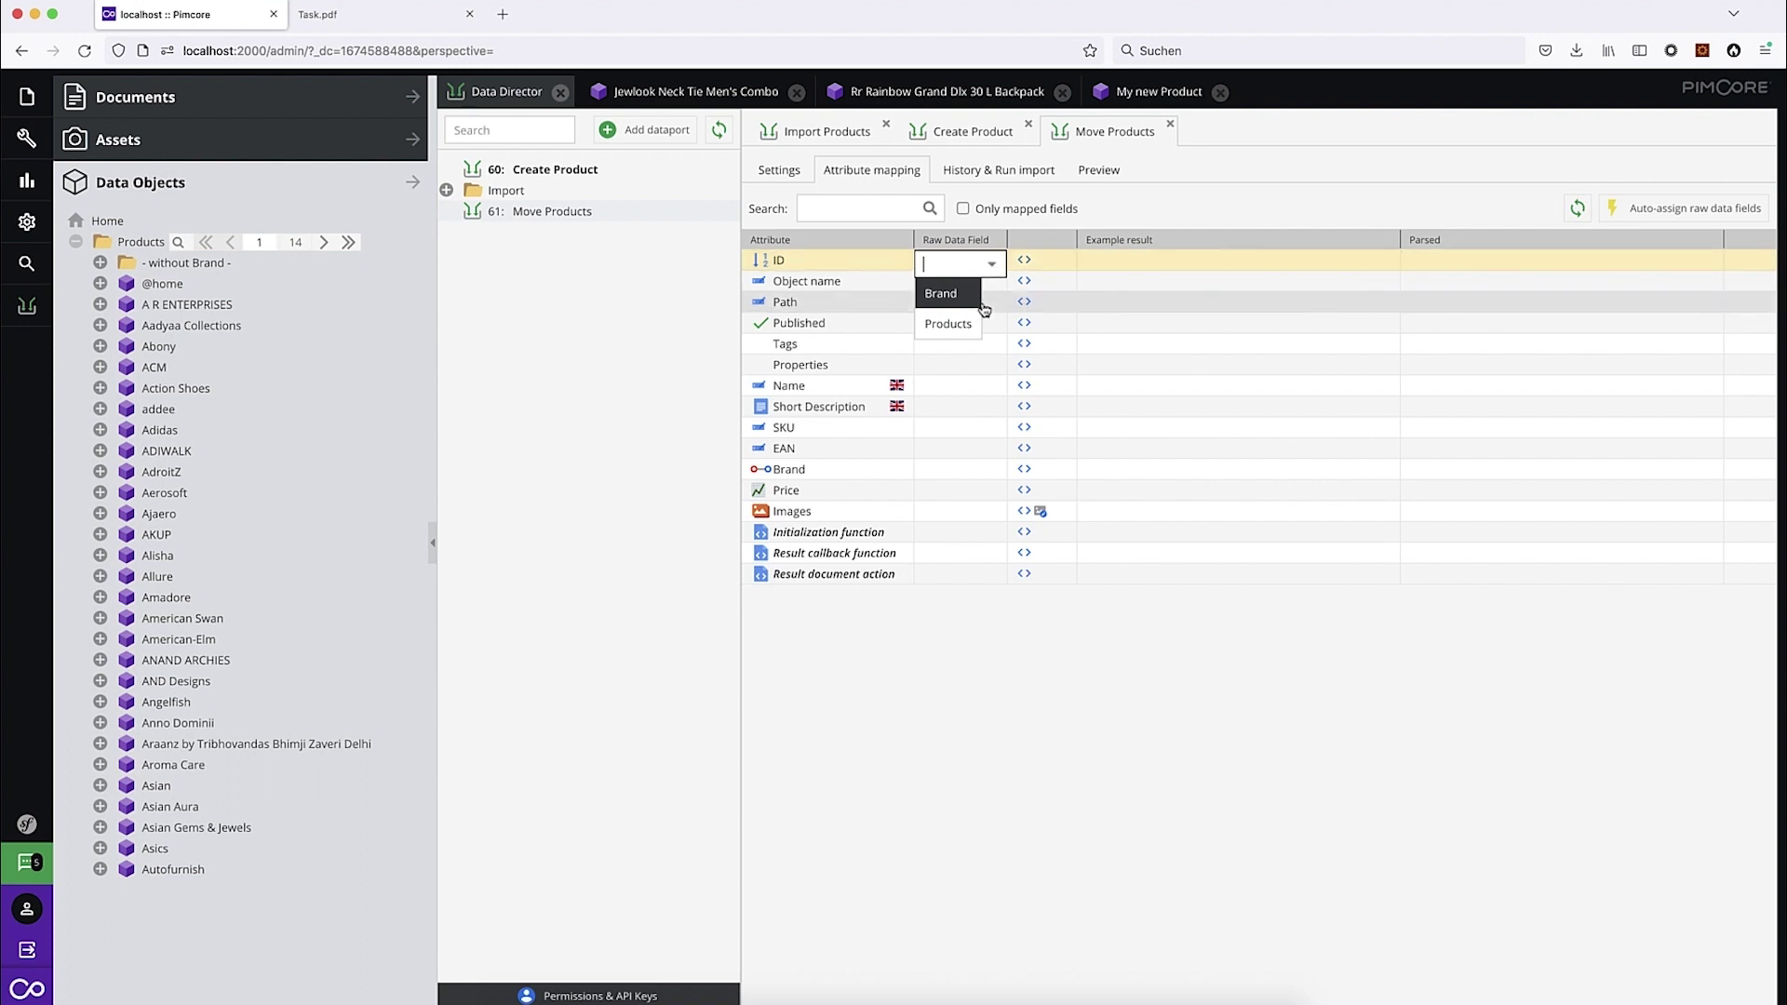
click(950, 325)
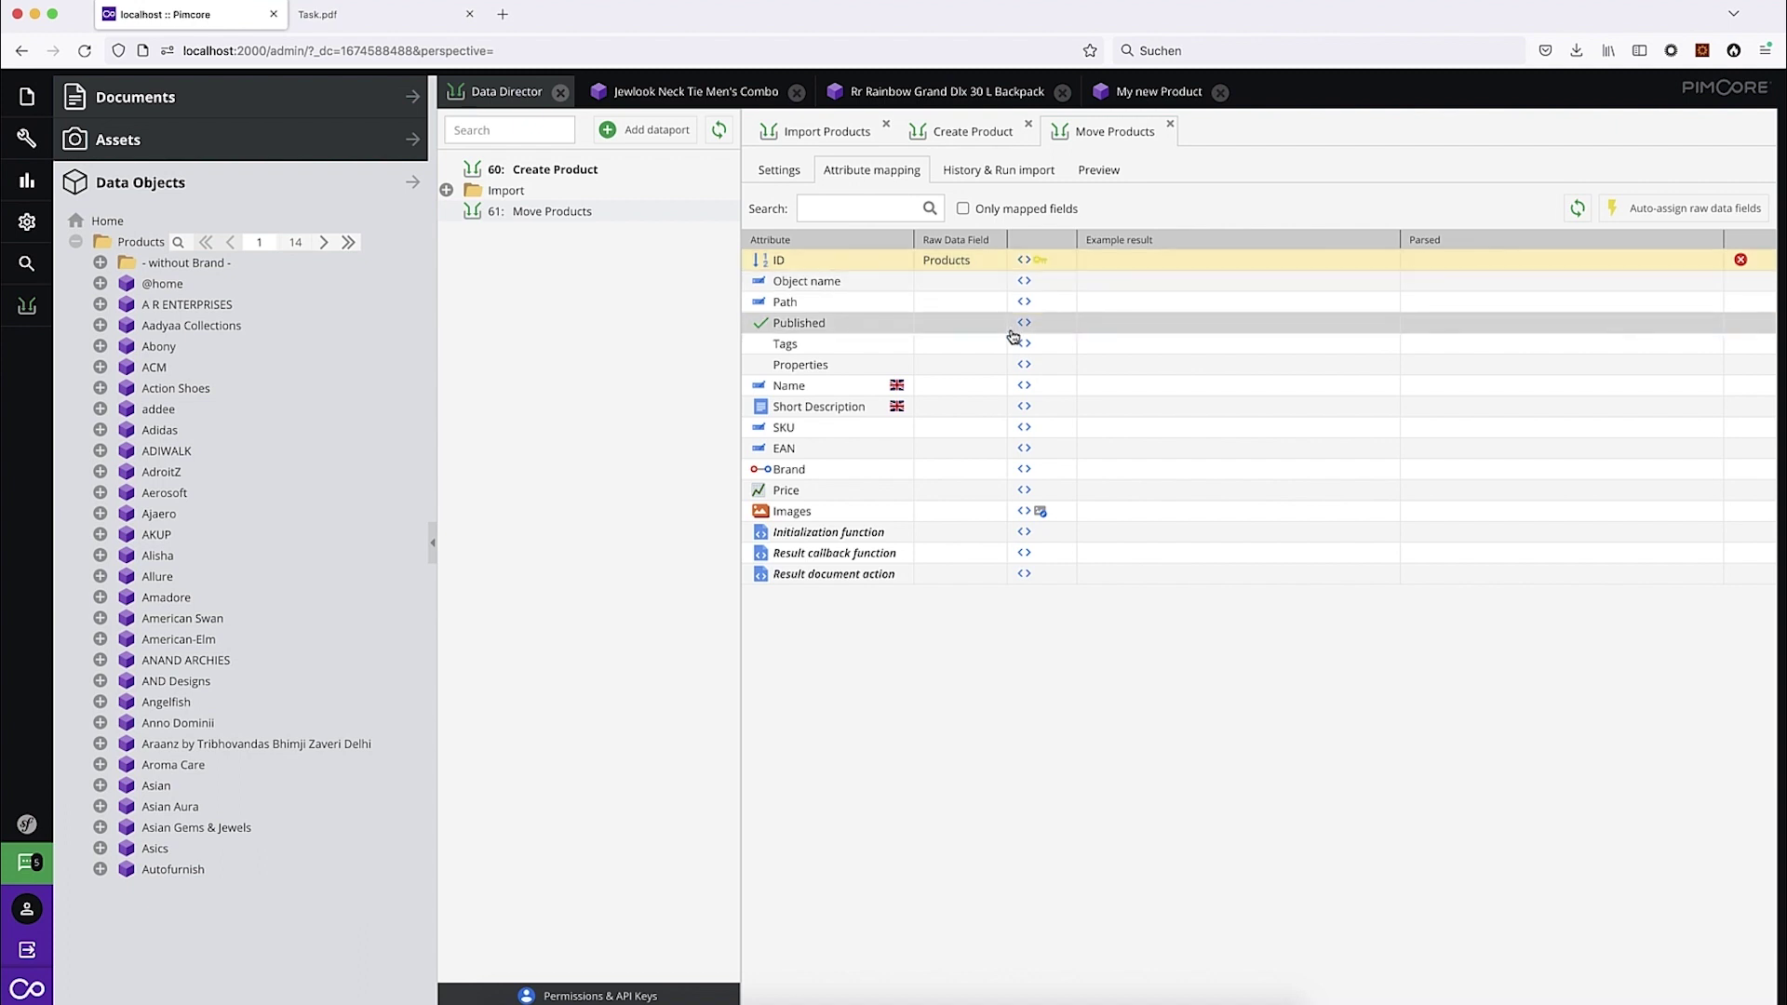
click(994, 308)
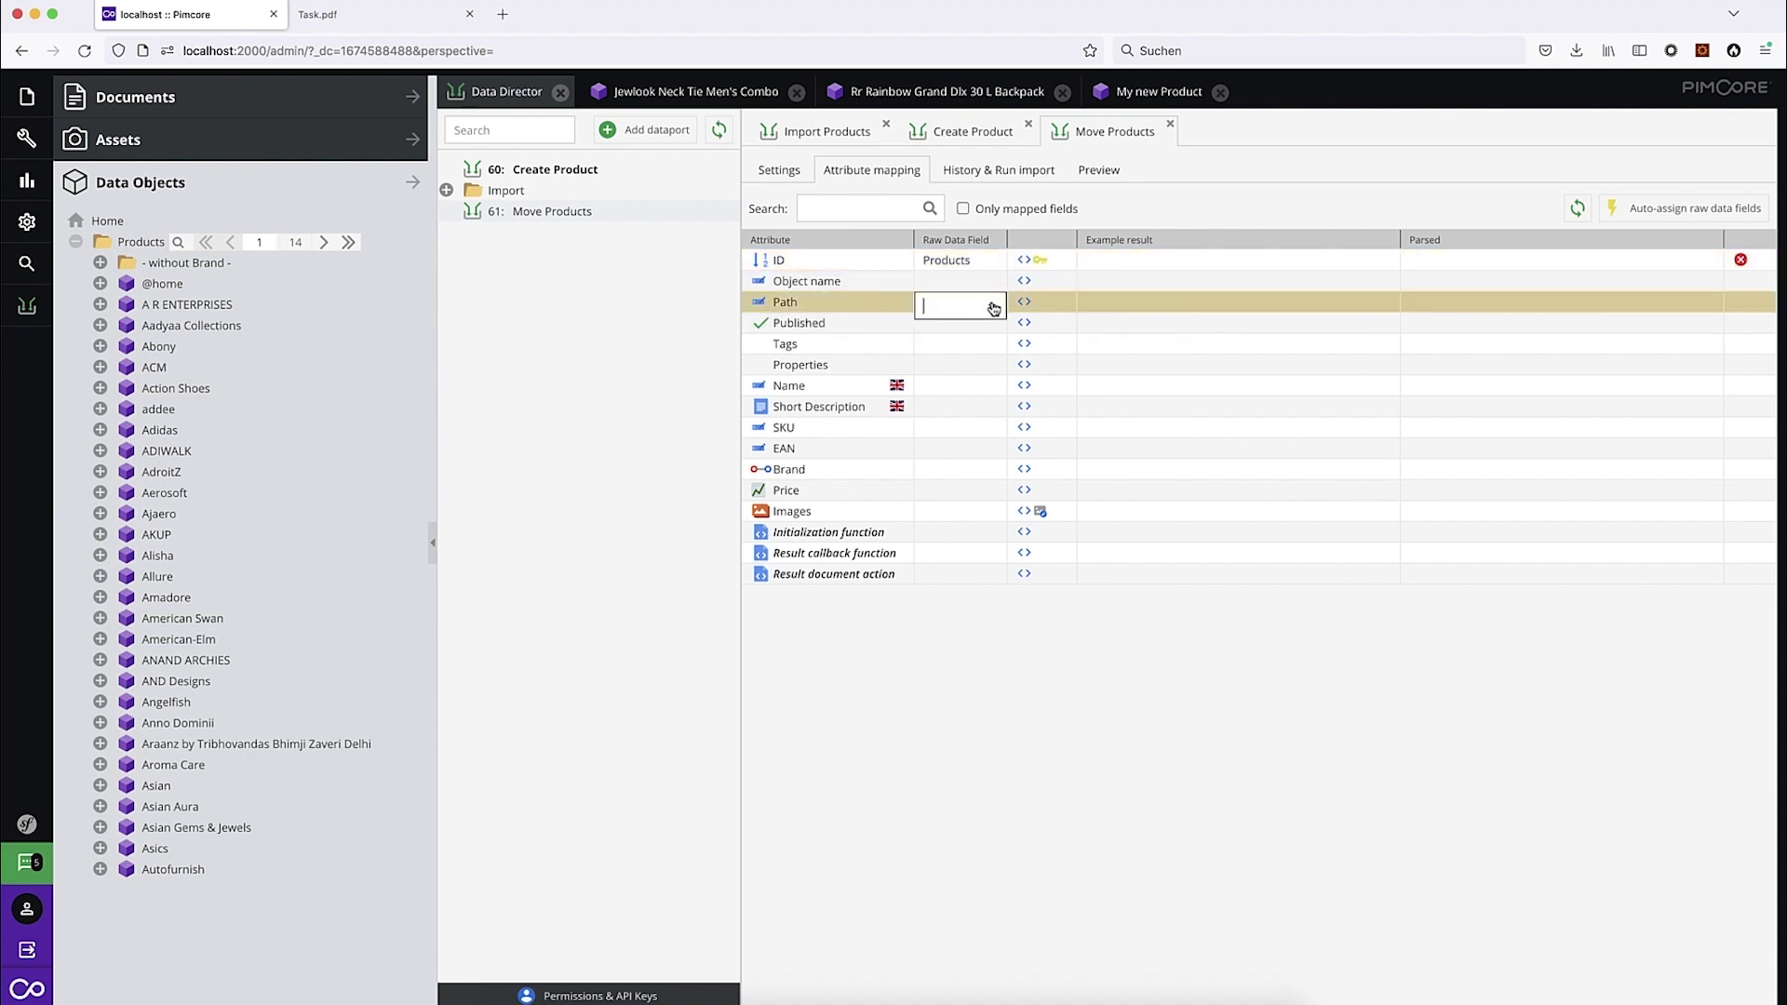
click(992, 306)
click(965, 337)
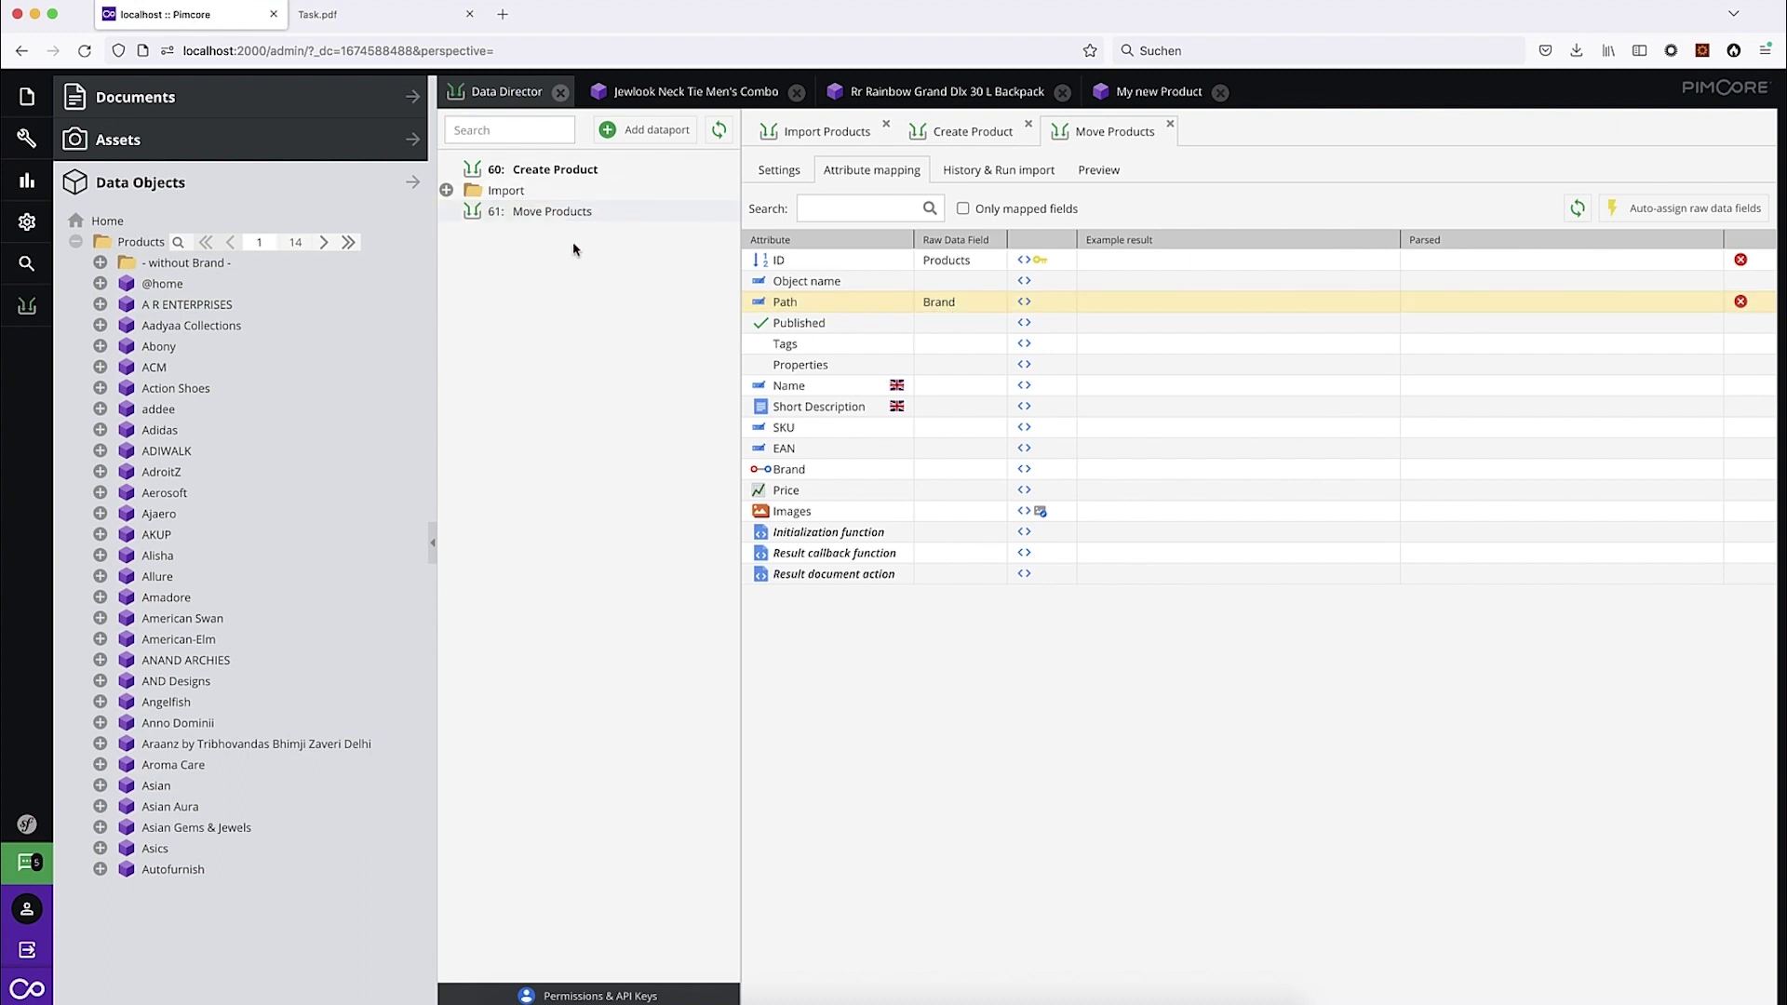
Step: Add the Move Products dataport to the main menu for the current user
right_click(569, 212)
mouse_move(652, 313)
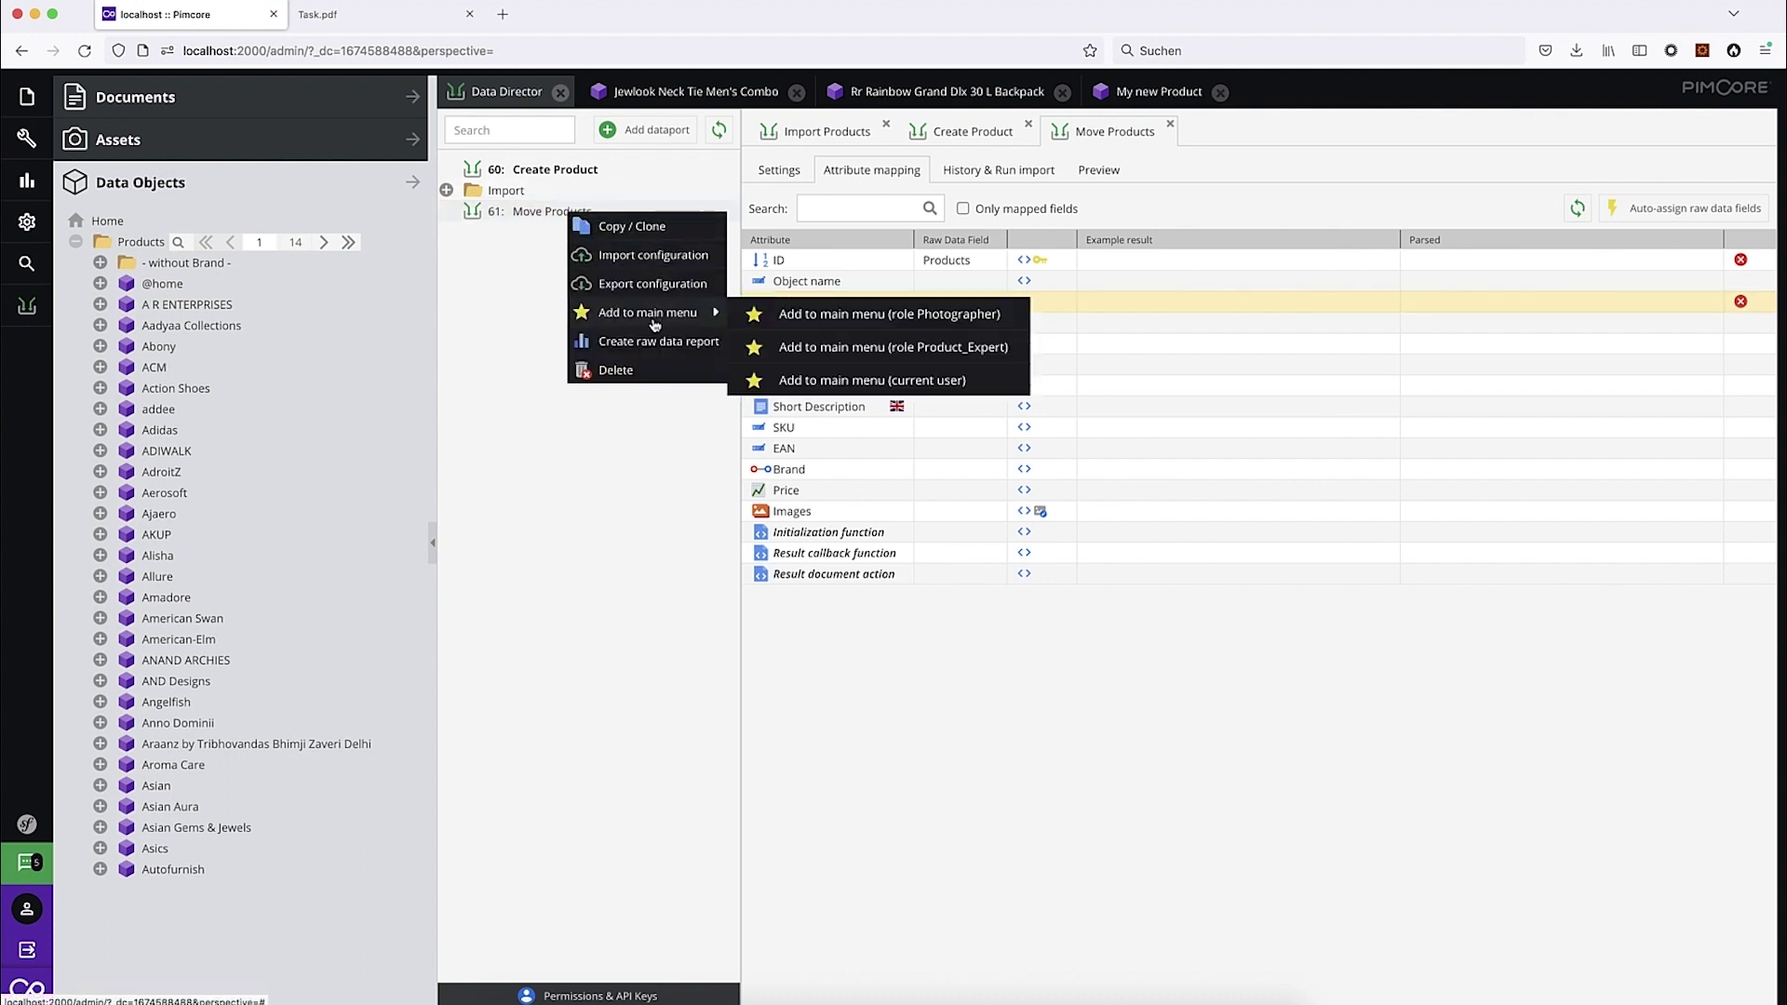
click(861, 381)
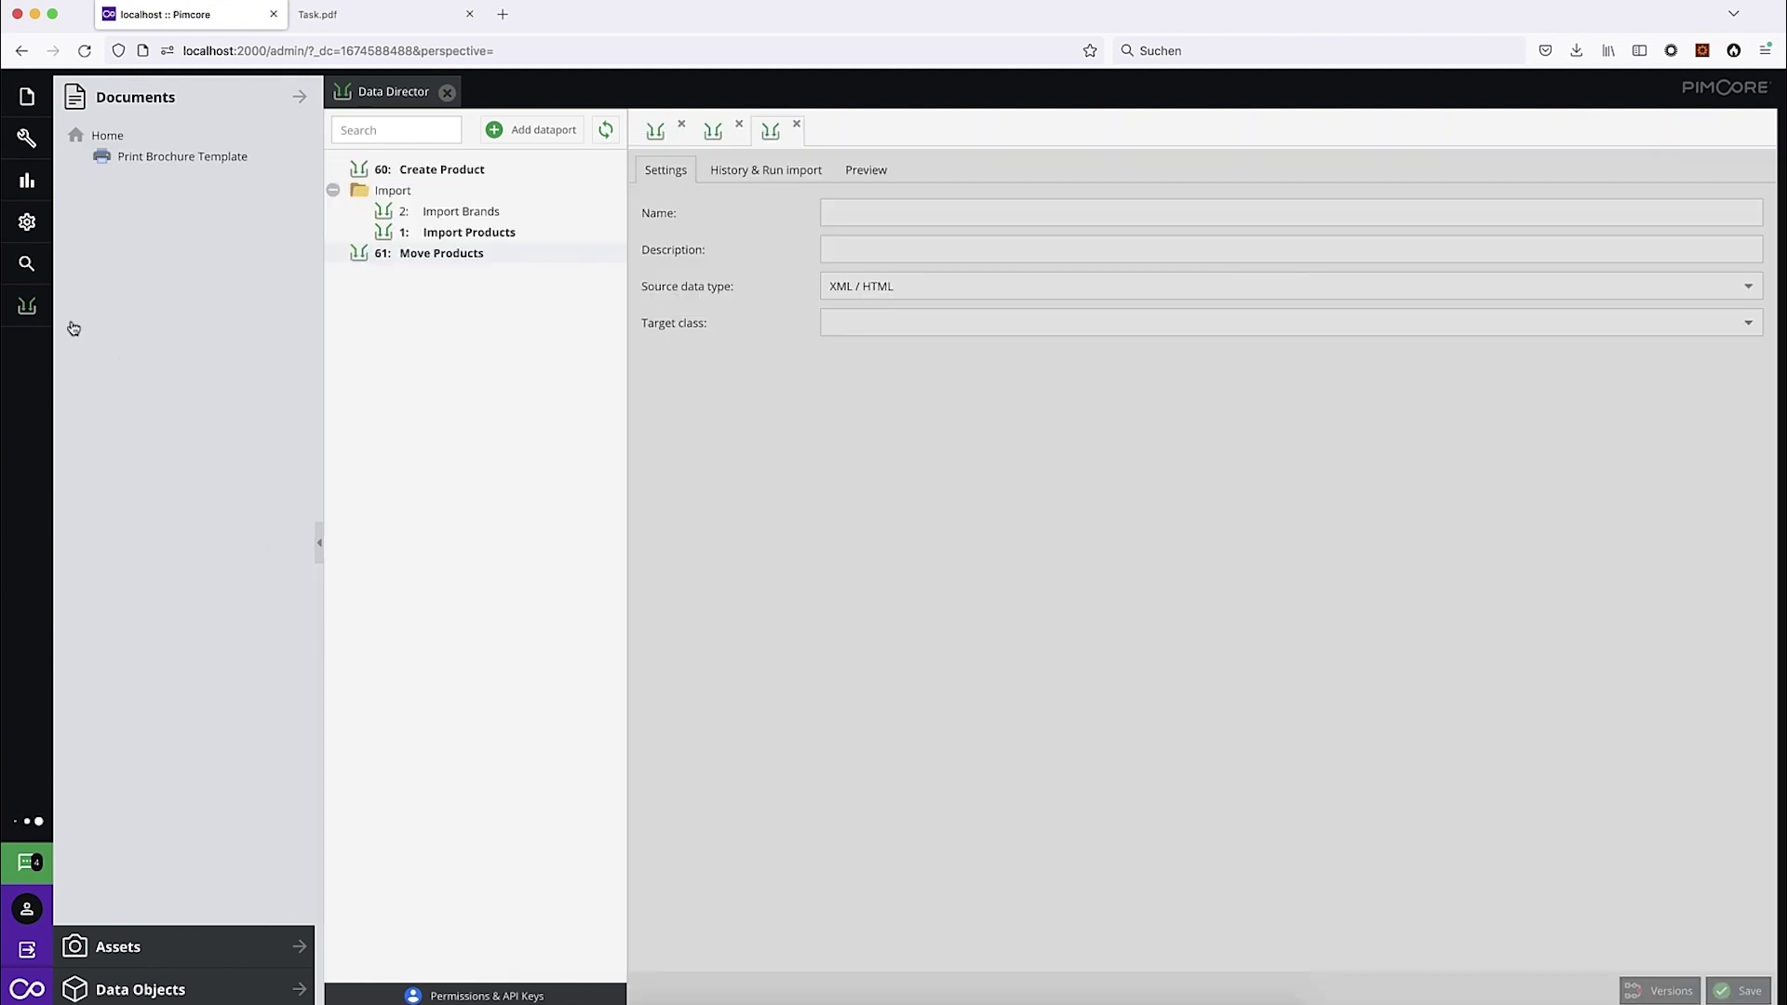
Step: Open the Move Products form and add the Avon PK_504 Analog Watch from the - without Brand - folder to its Products relation
mouse_move(26, 307)
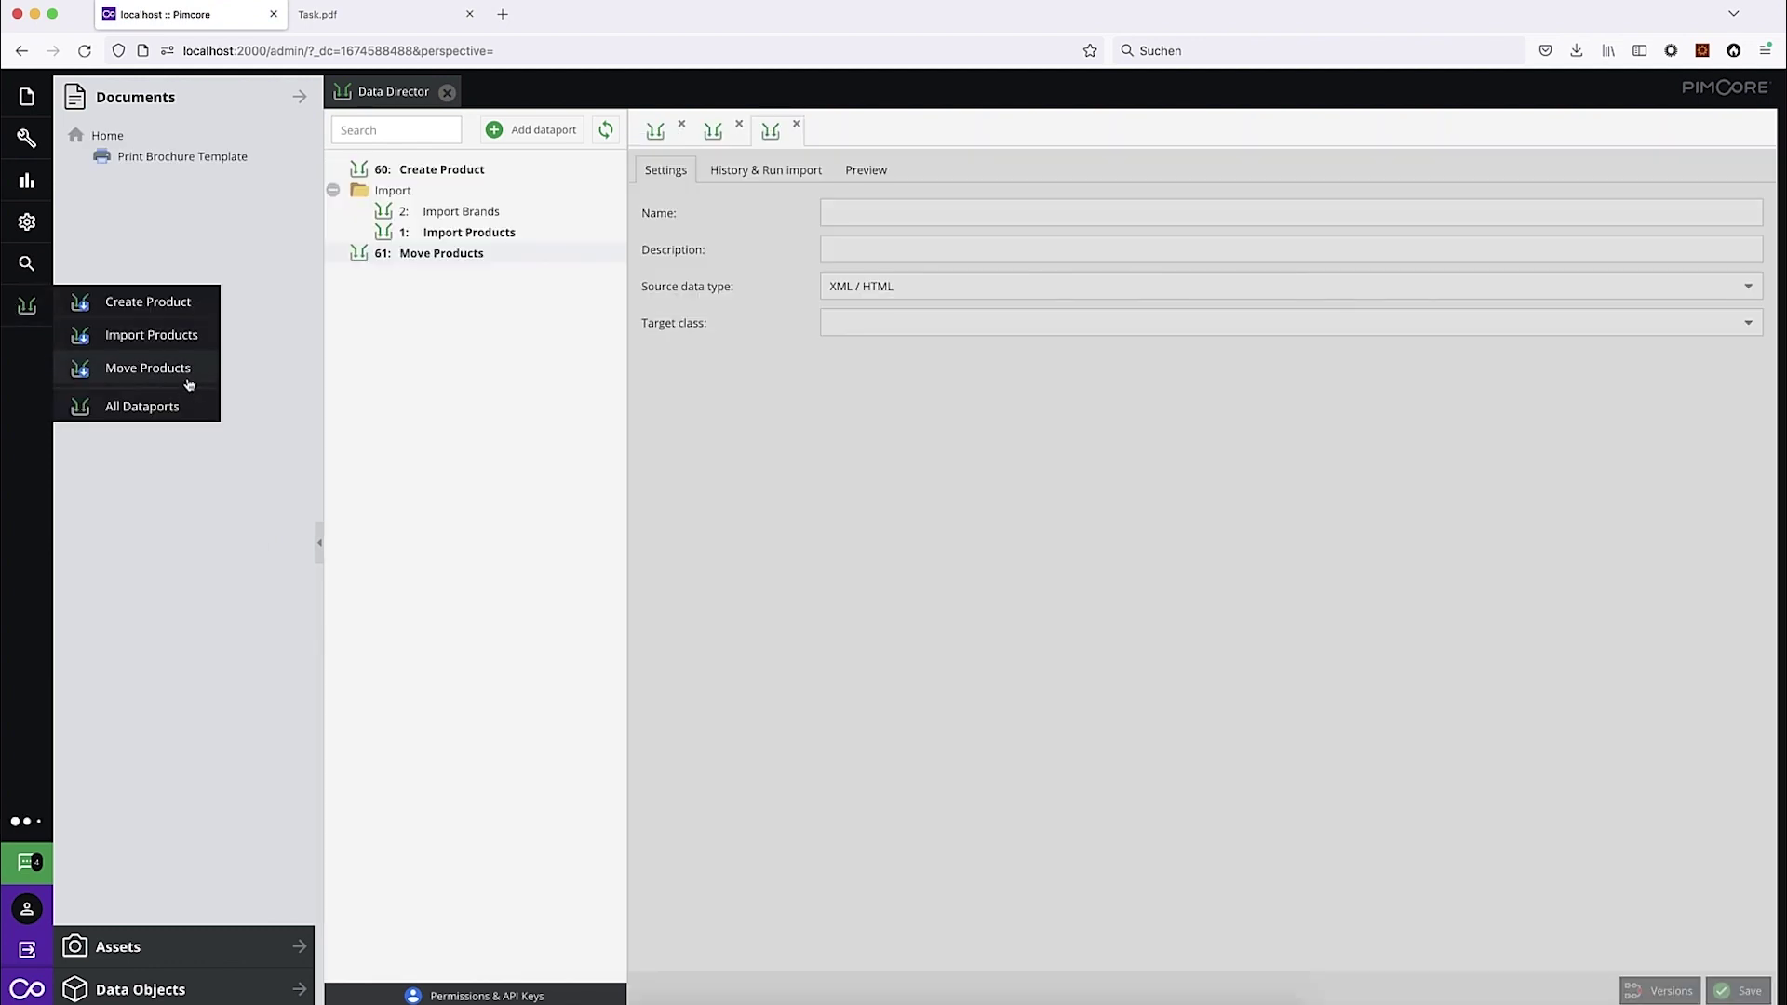
click(182, 367)
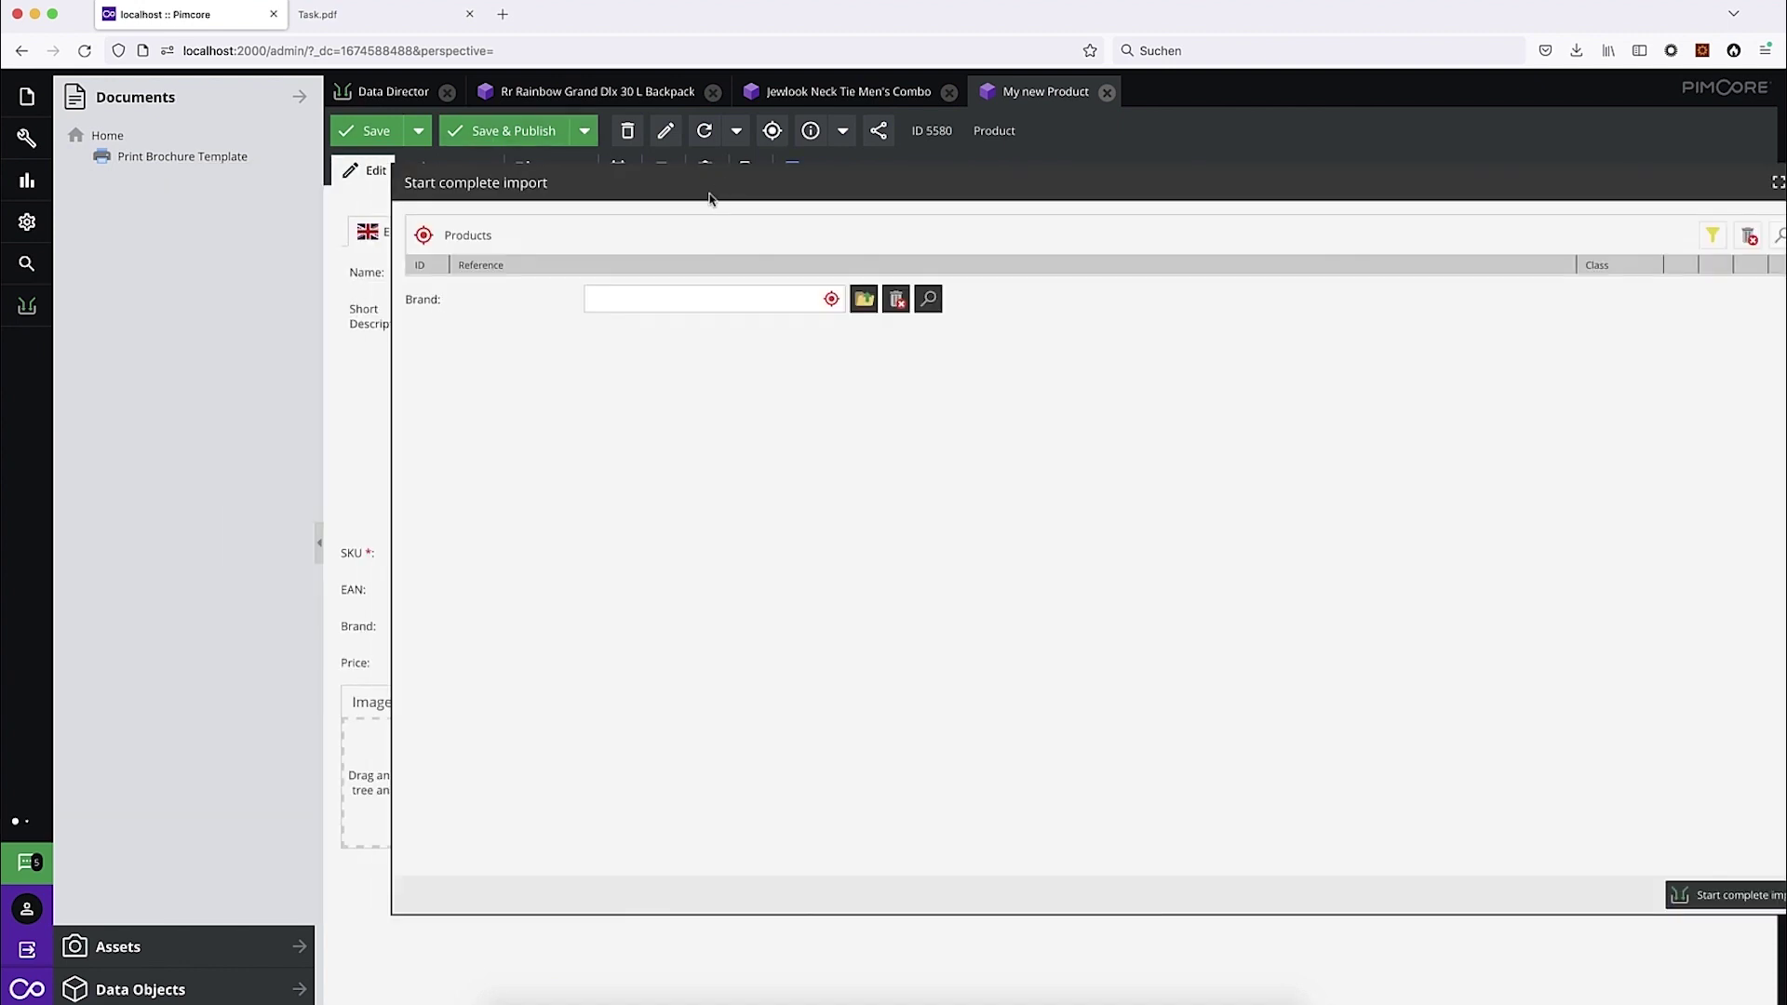
click(163, 989)
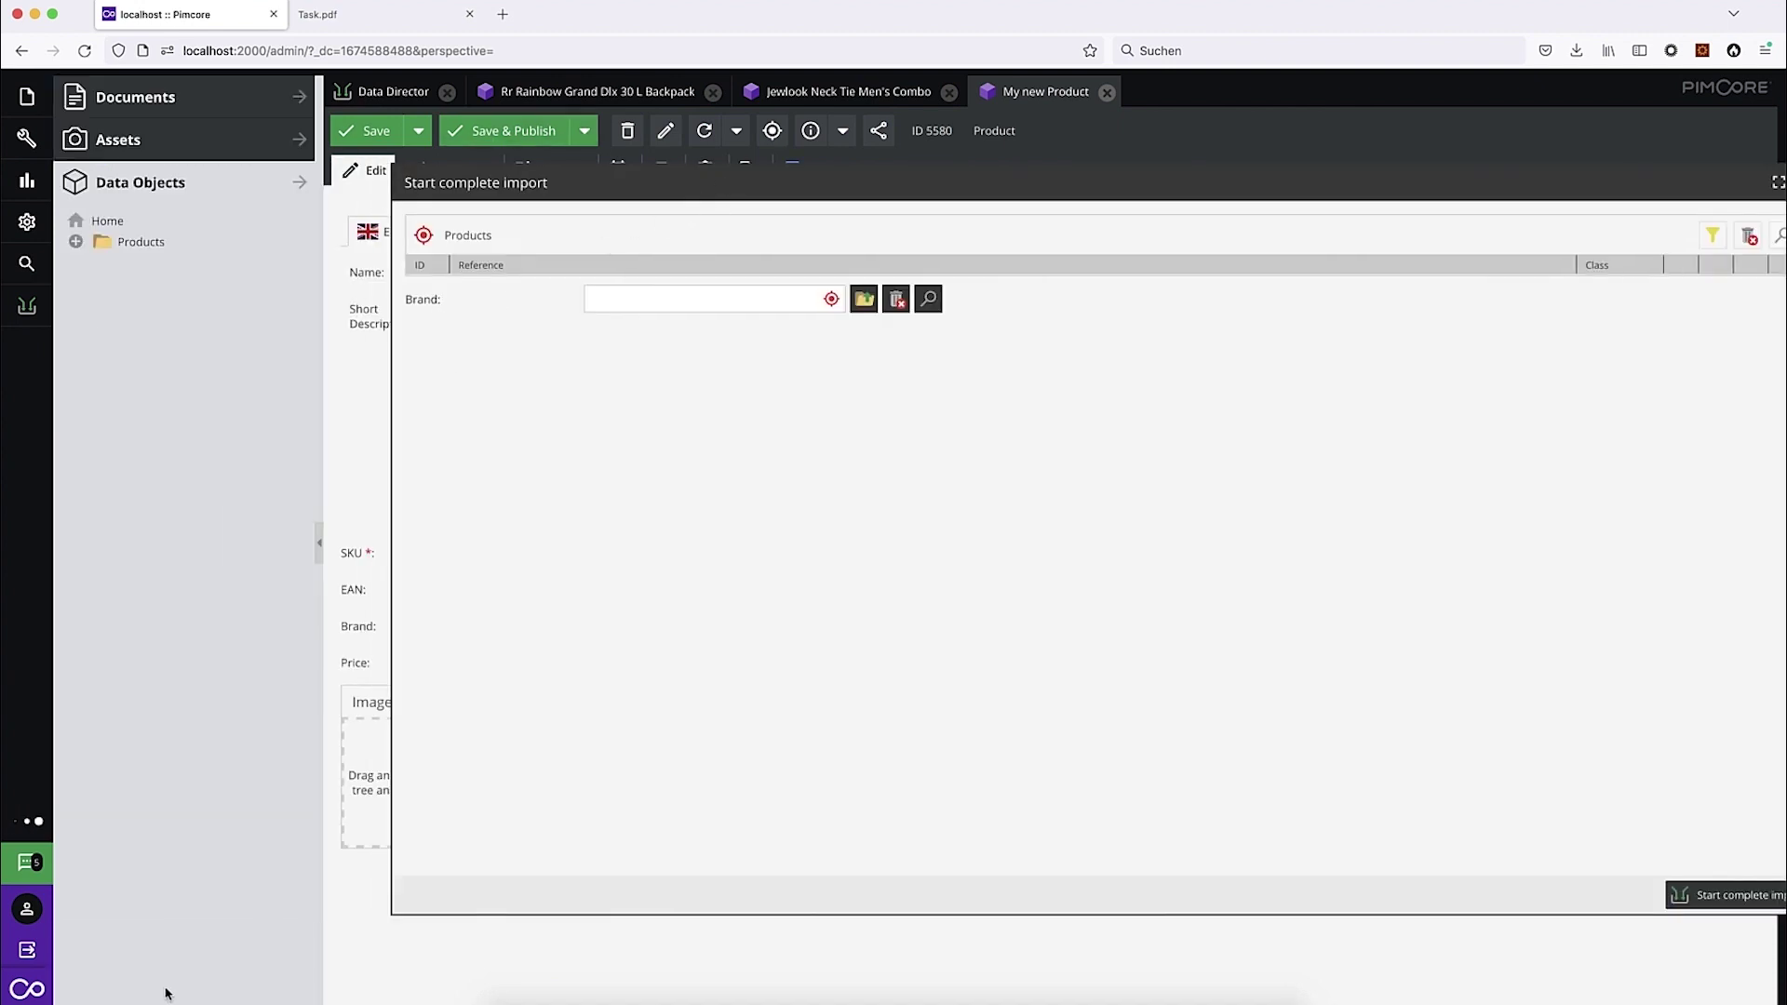
click(75, 243)
click(101, 263)
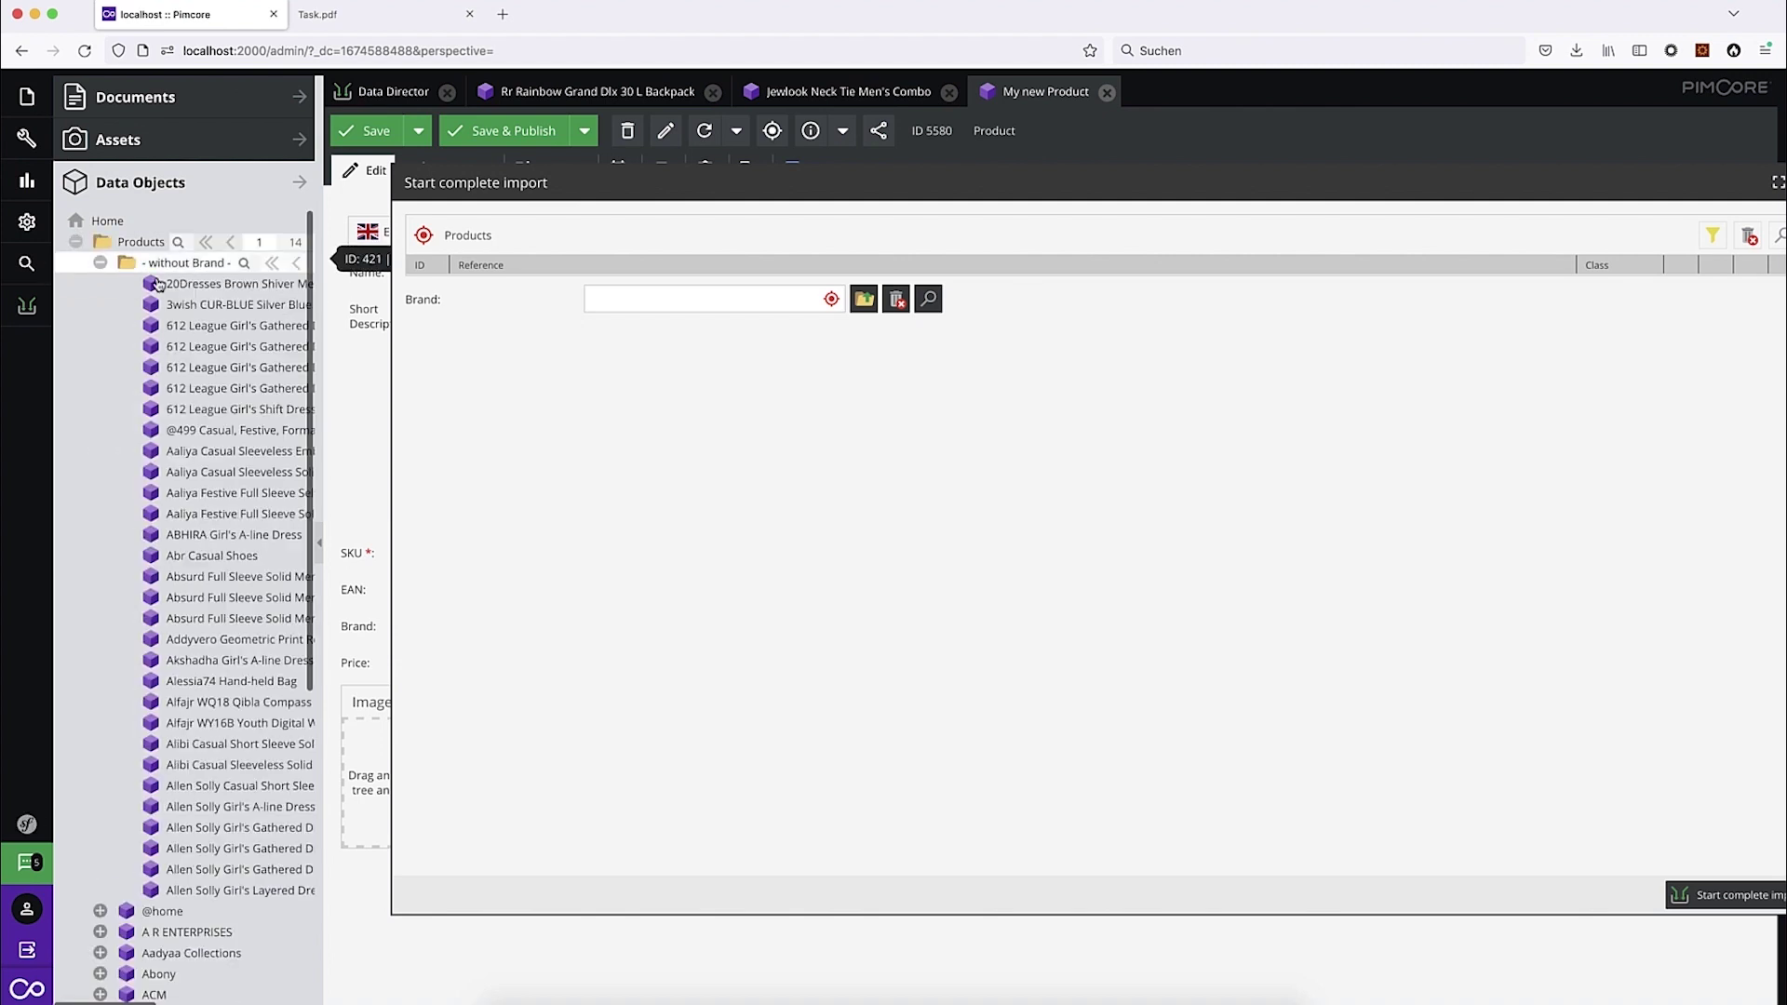
drag(321, 288, 401, 279)
click(388, 264)
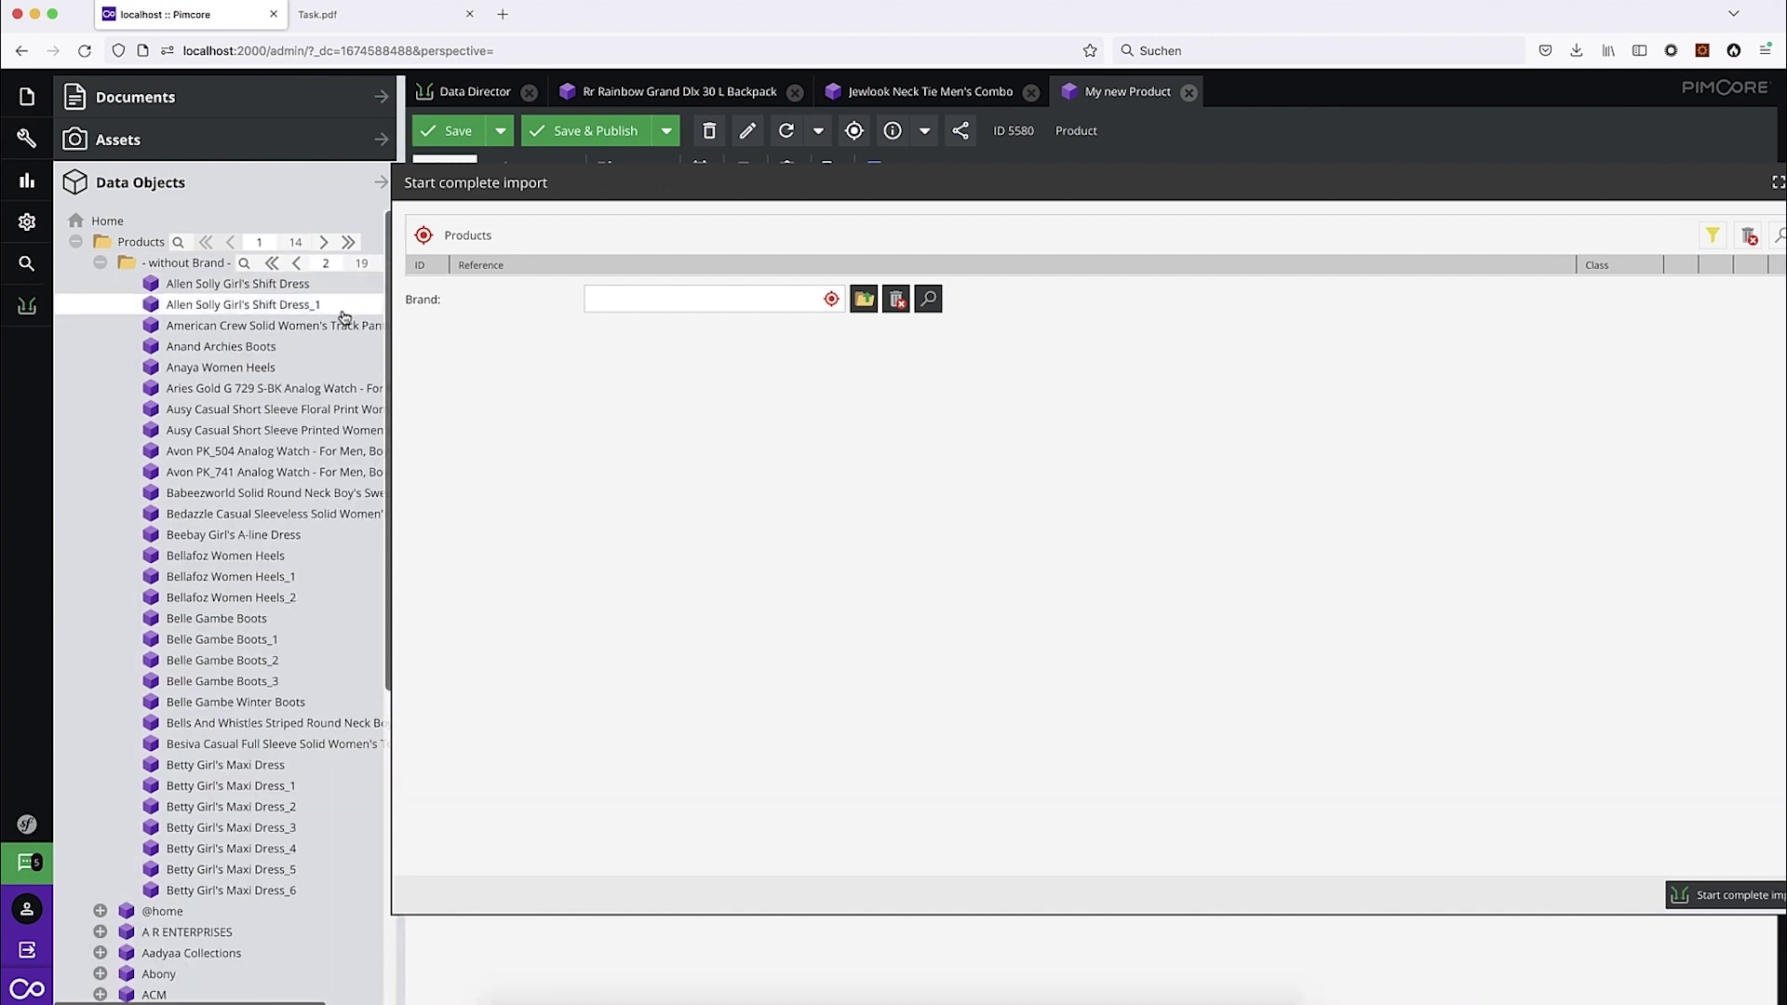
drag(246, 453, 549, 261)
Step: Assign the Avon brand object from the Products tree as the form's Brand and start the complete import
scroll(214, 763, down, 5)
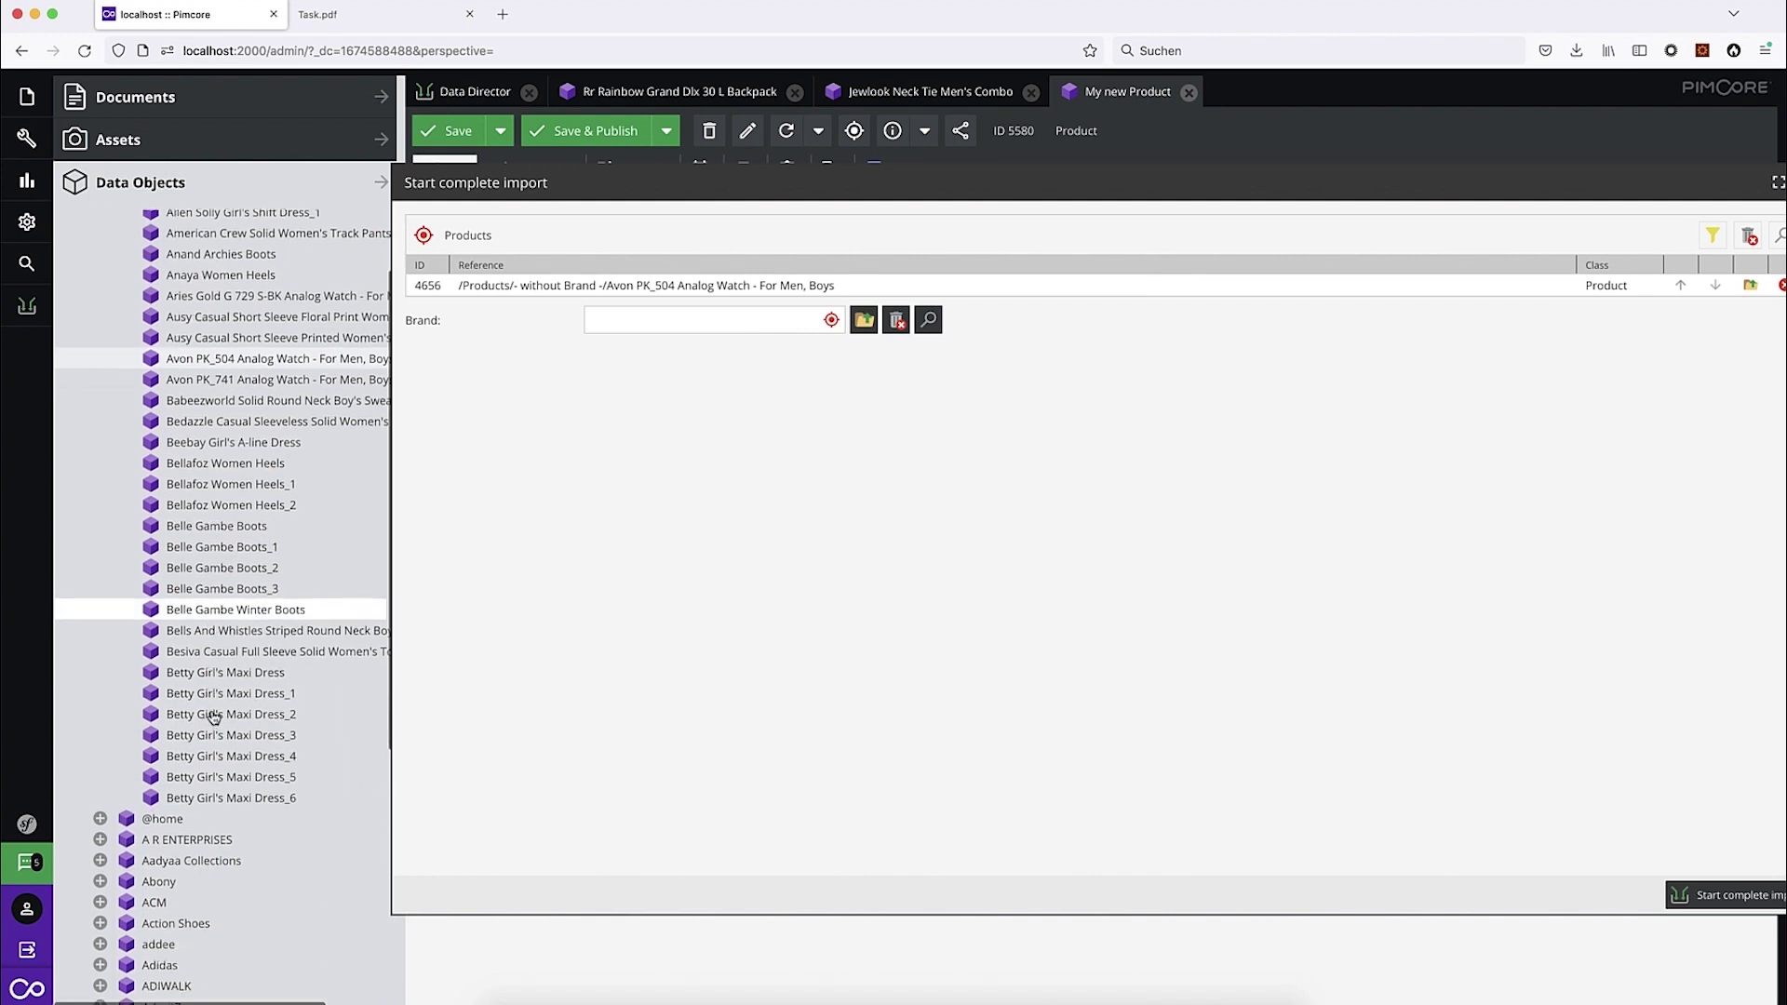
scroll(195, 838, up, 5)
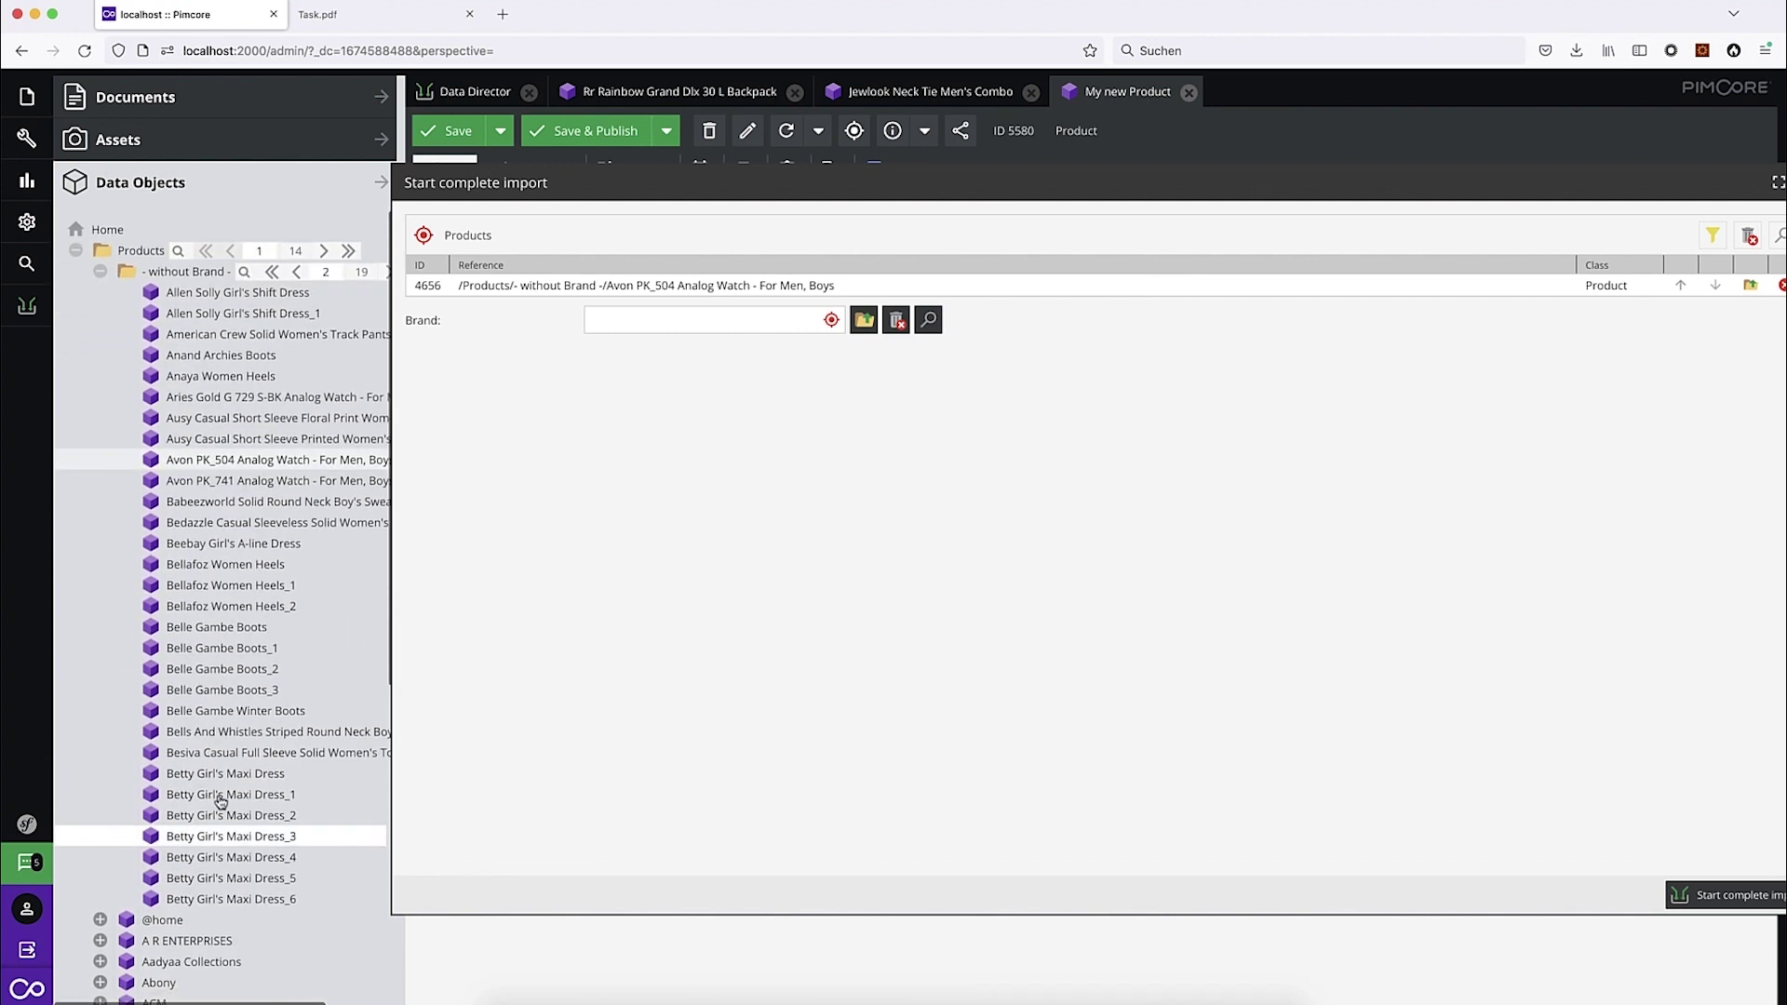
click(324, 243)
drag(160, 266, 708, 320)
click(1729, 895)
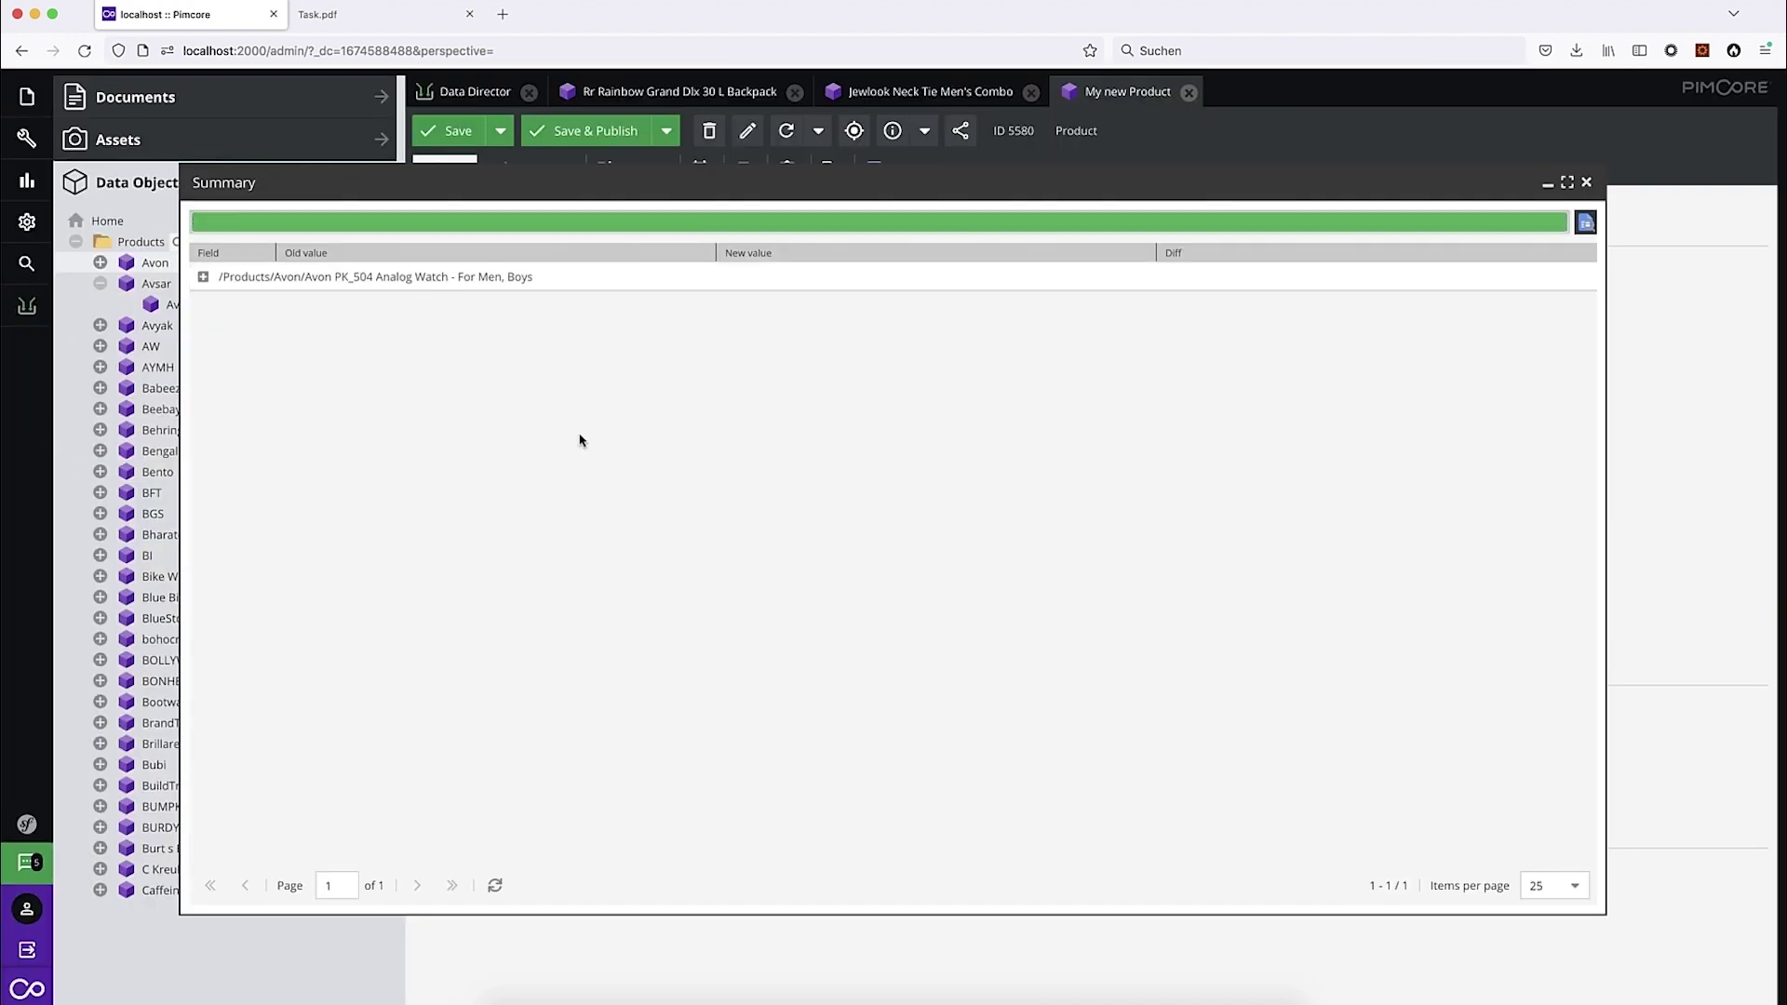
Step: Review the watch's path change in the import summary and refresh the Avon brand in the tree to check its products
click(203, 277)
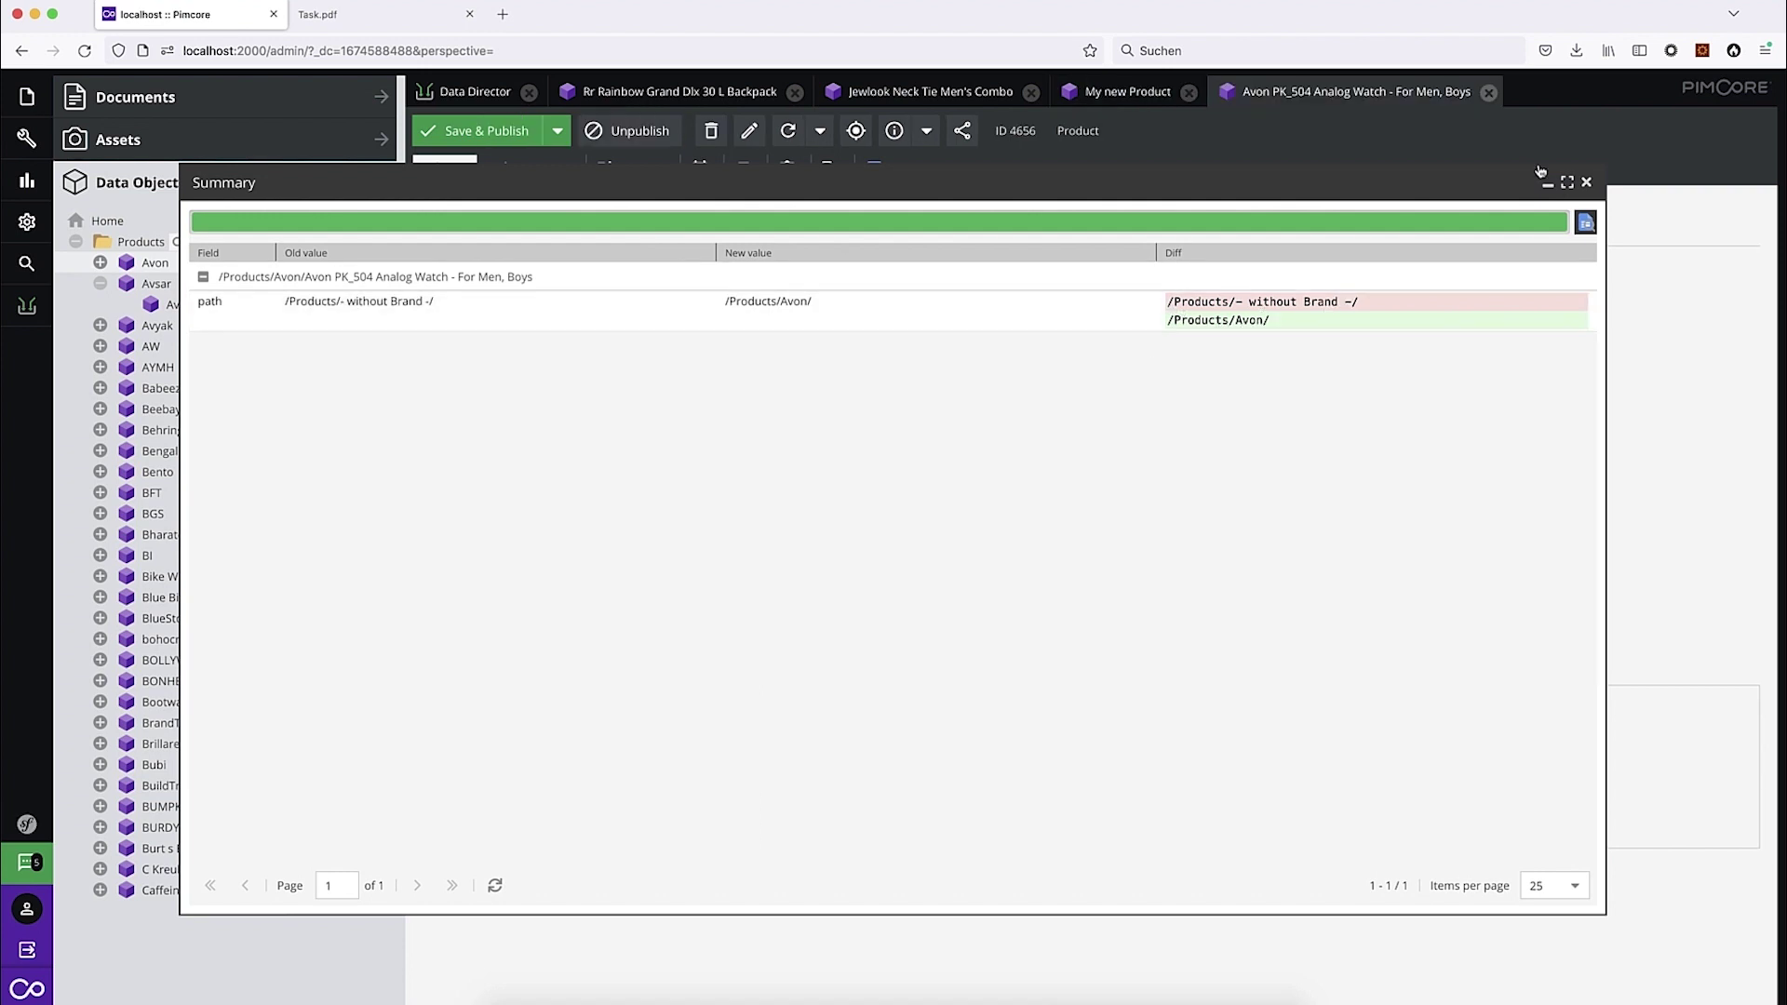
click(1586, 183)
right_click(160, 263)
click(211, 552)
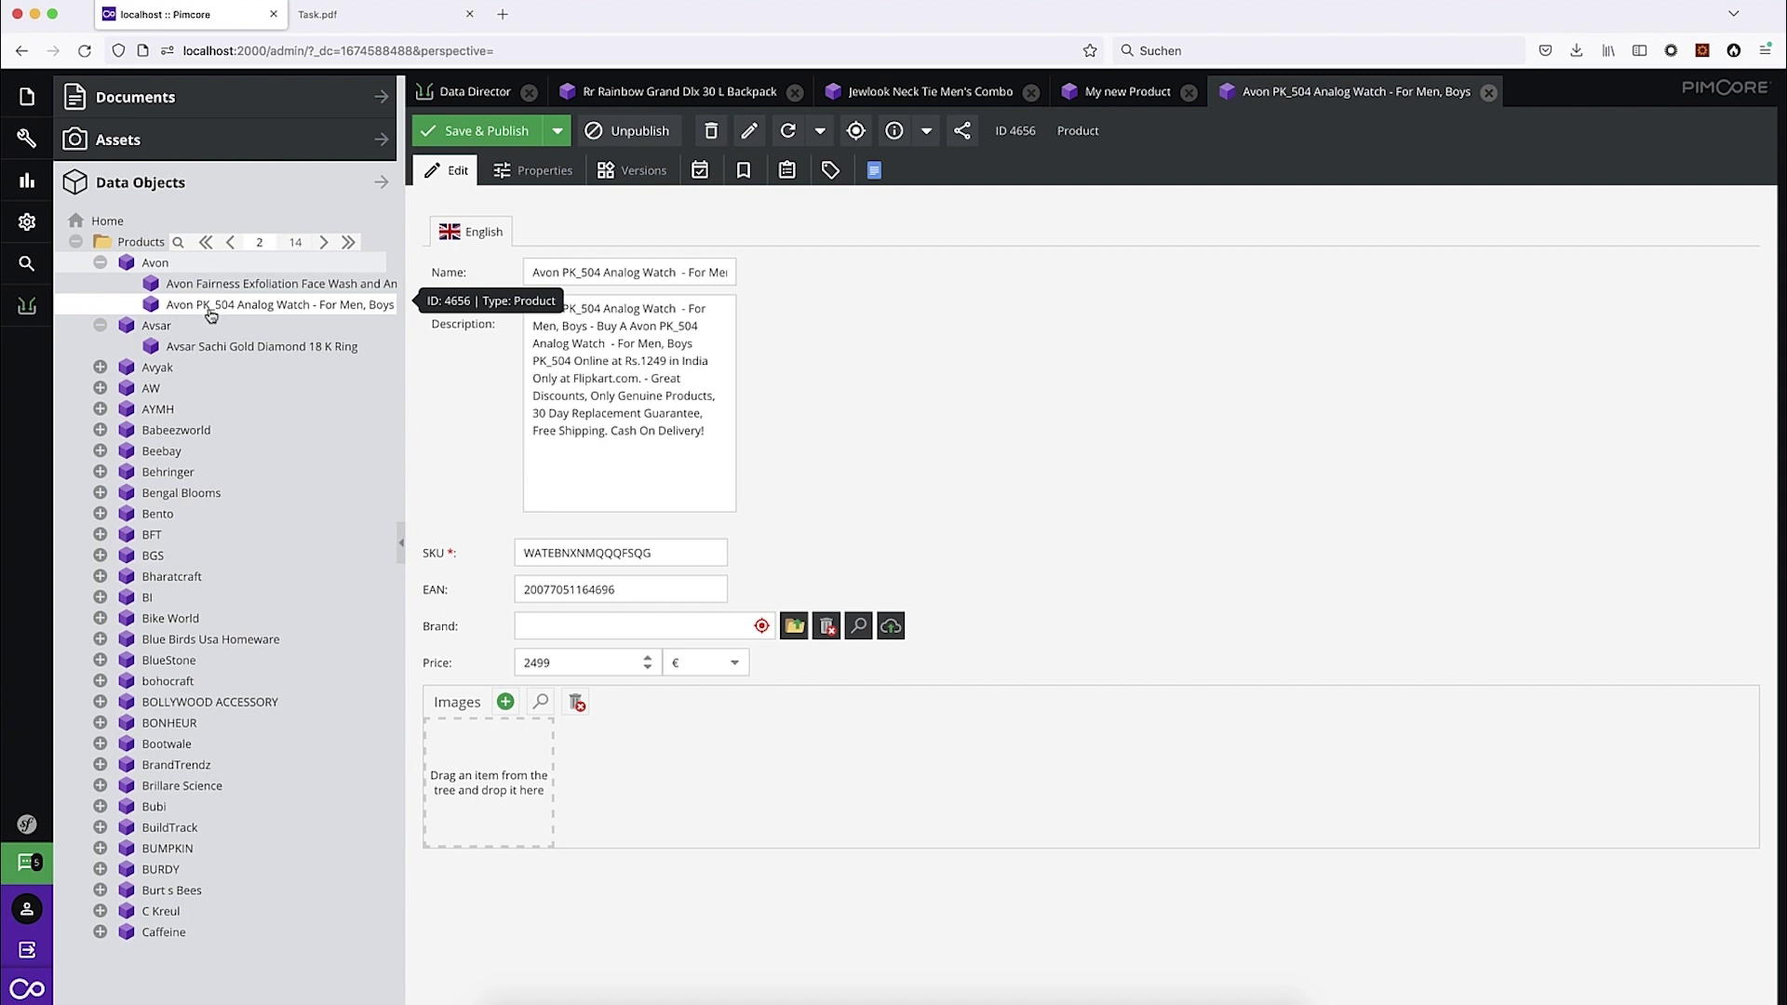
Step: Open the Move Products form and add the 20Dresses boots and 3wish analog watch from the - without Brand - folder to its Products relation
click(26, 307)
click(160, 371)
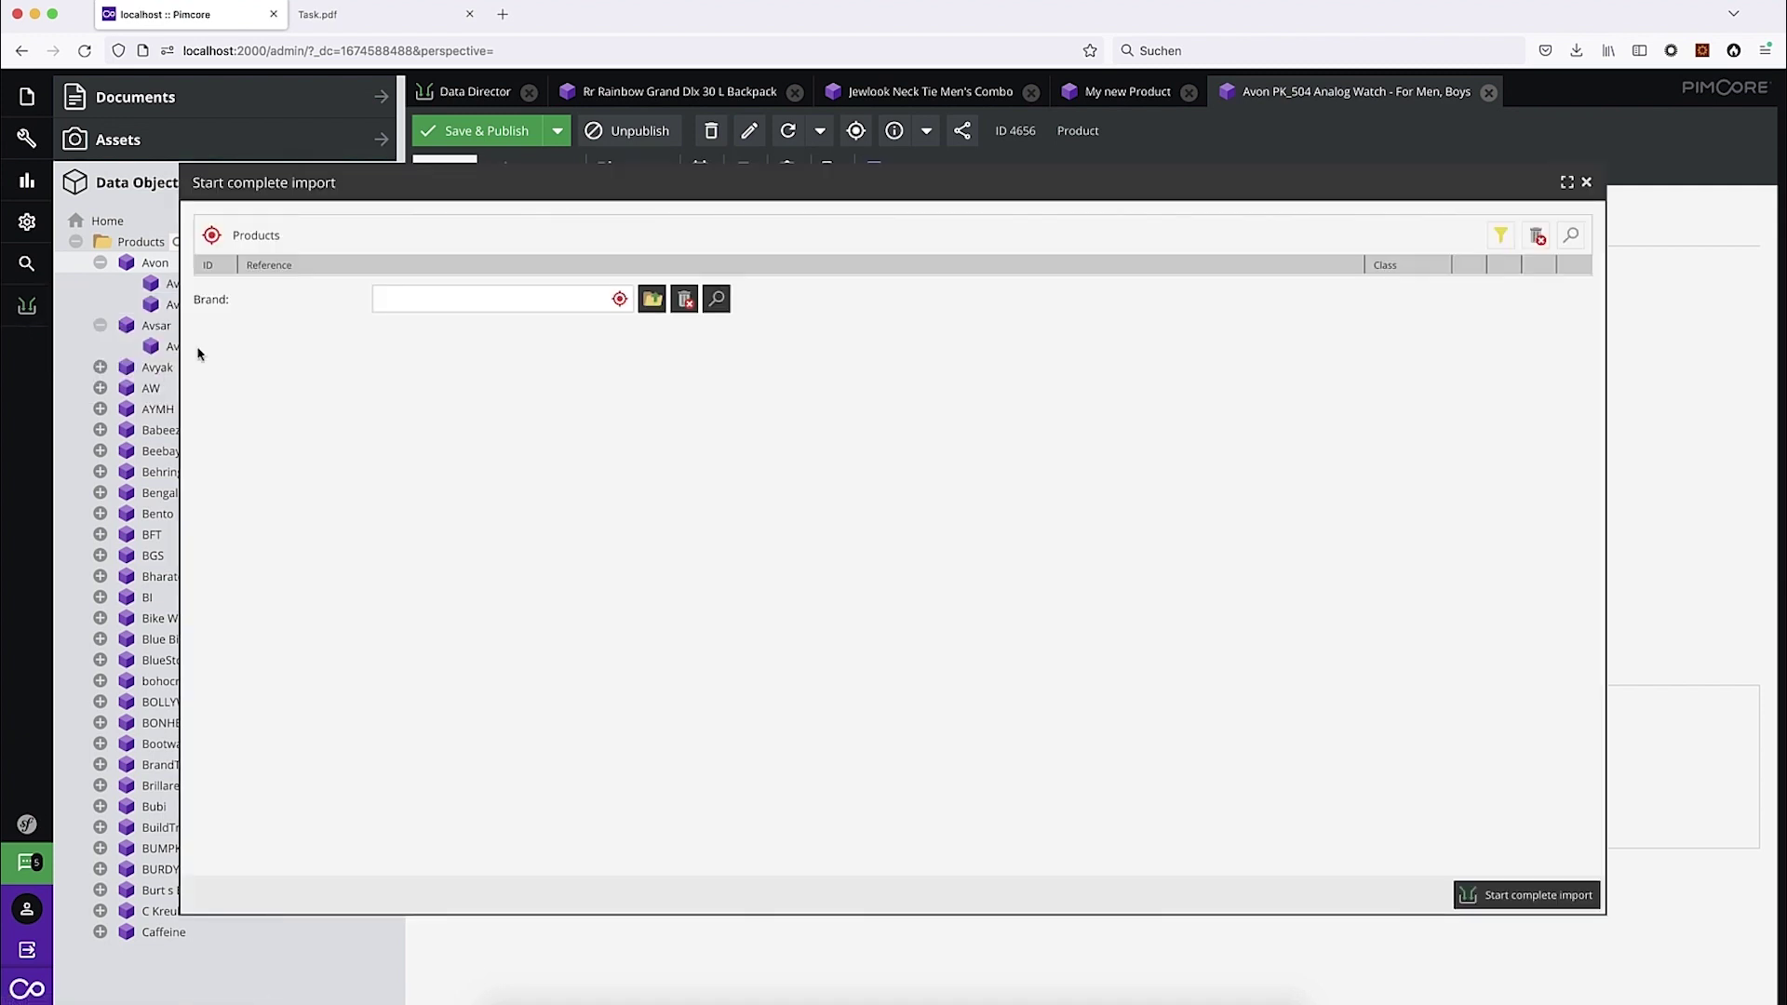
click(101, 370)
click(109, 263)
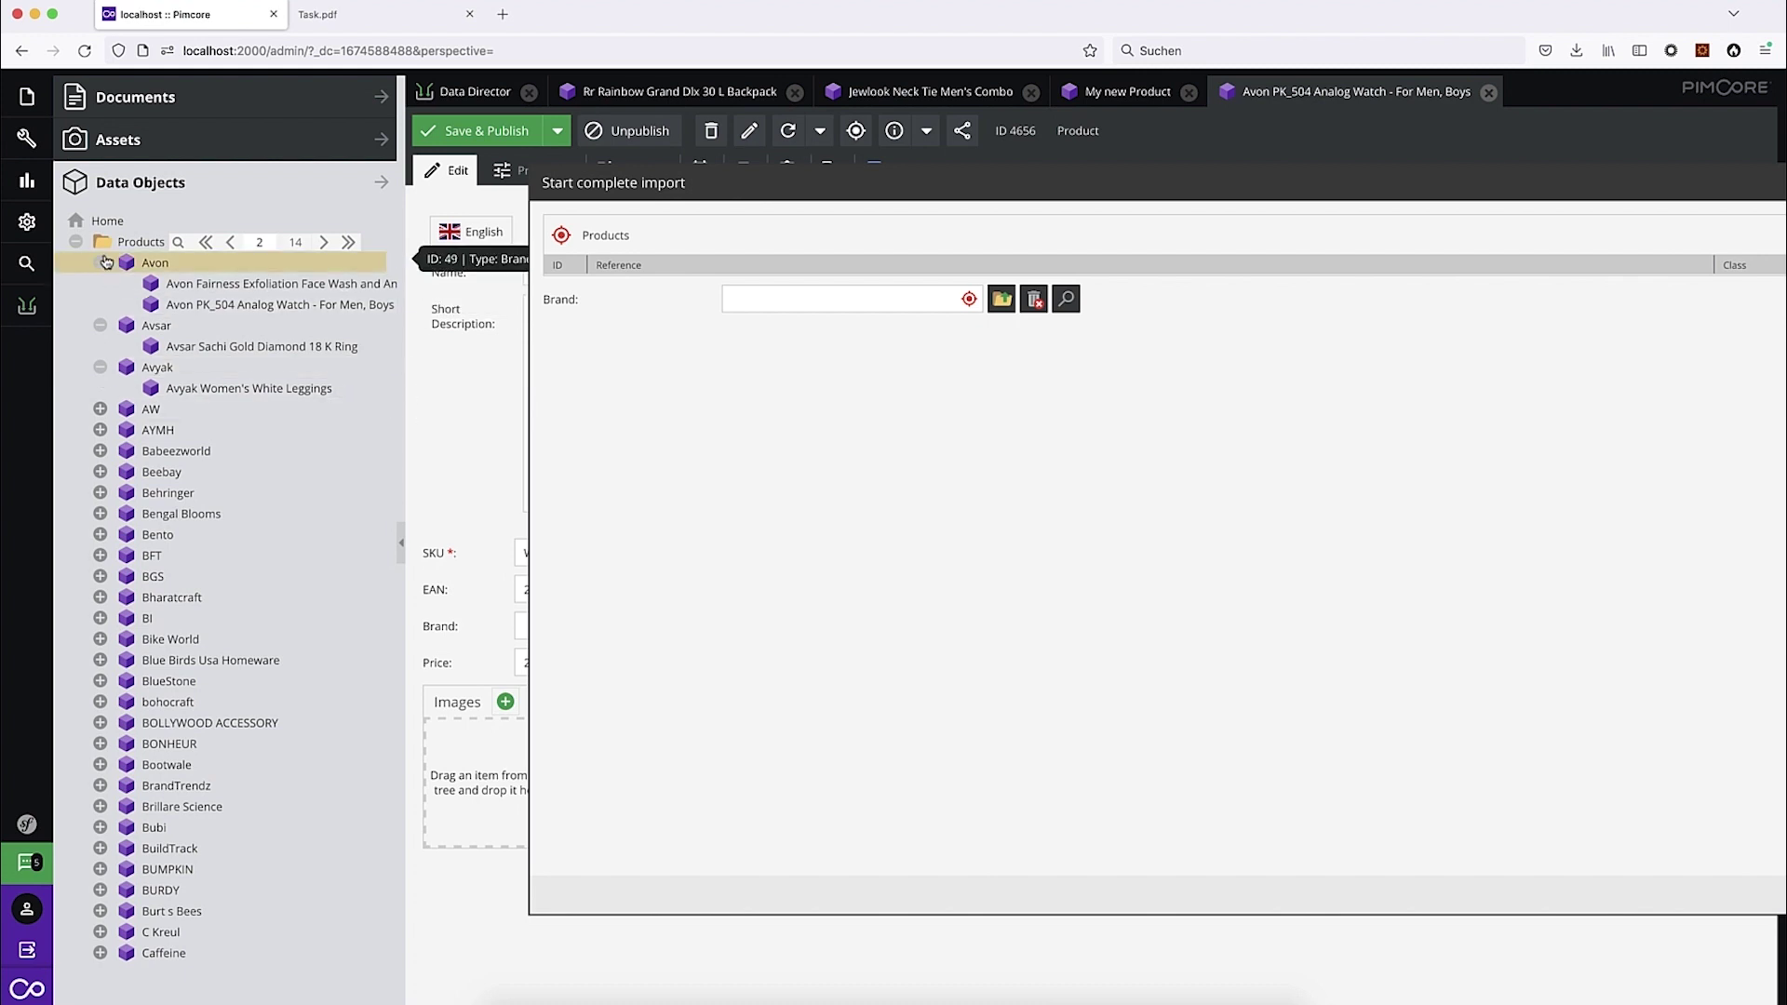
click(230, 242)
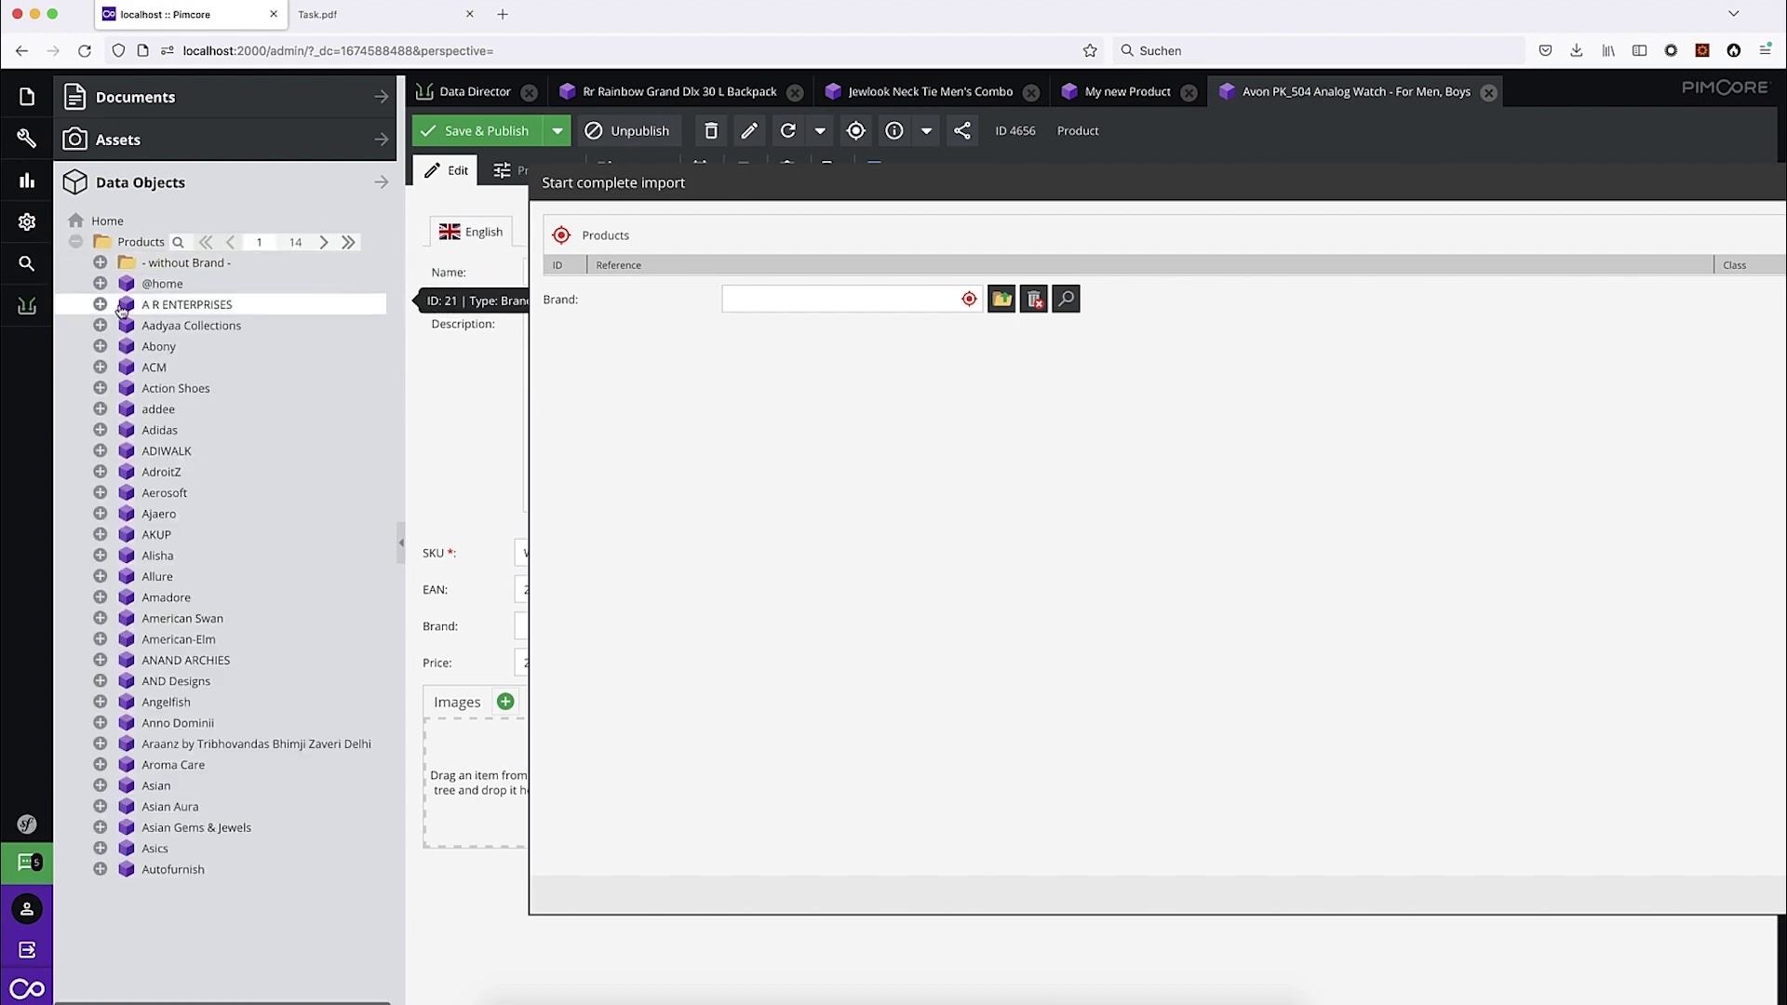
click(106, 269)
drag(205, 288, 735, 279)
drag(205, 304, 771, 253)
drag(166, 914, 772, 341)
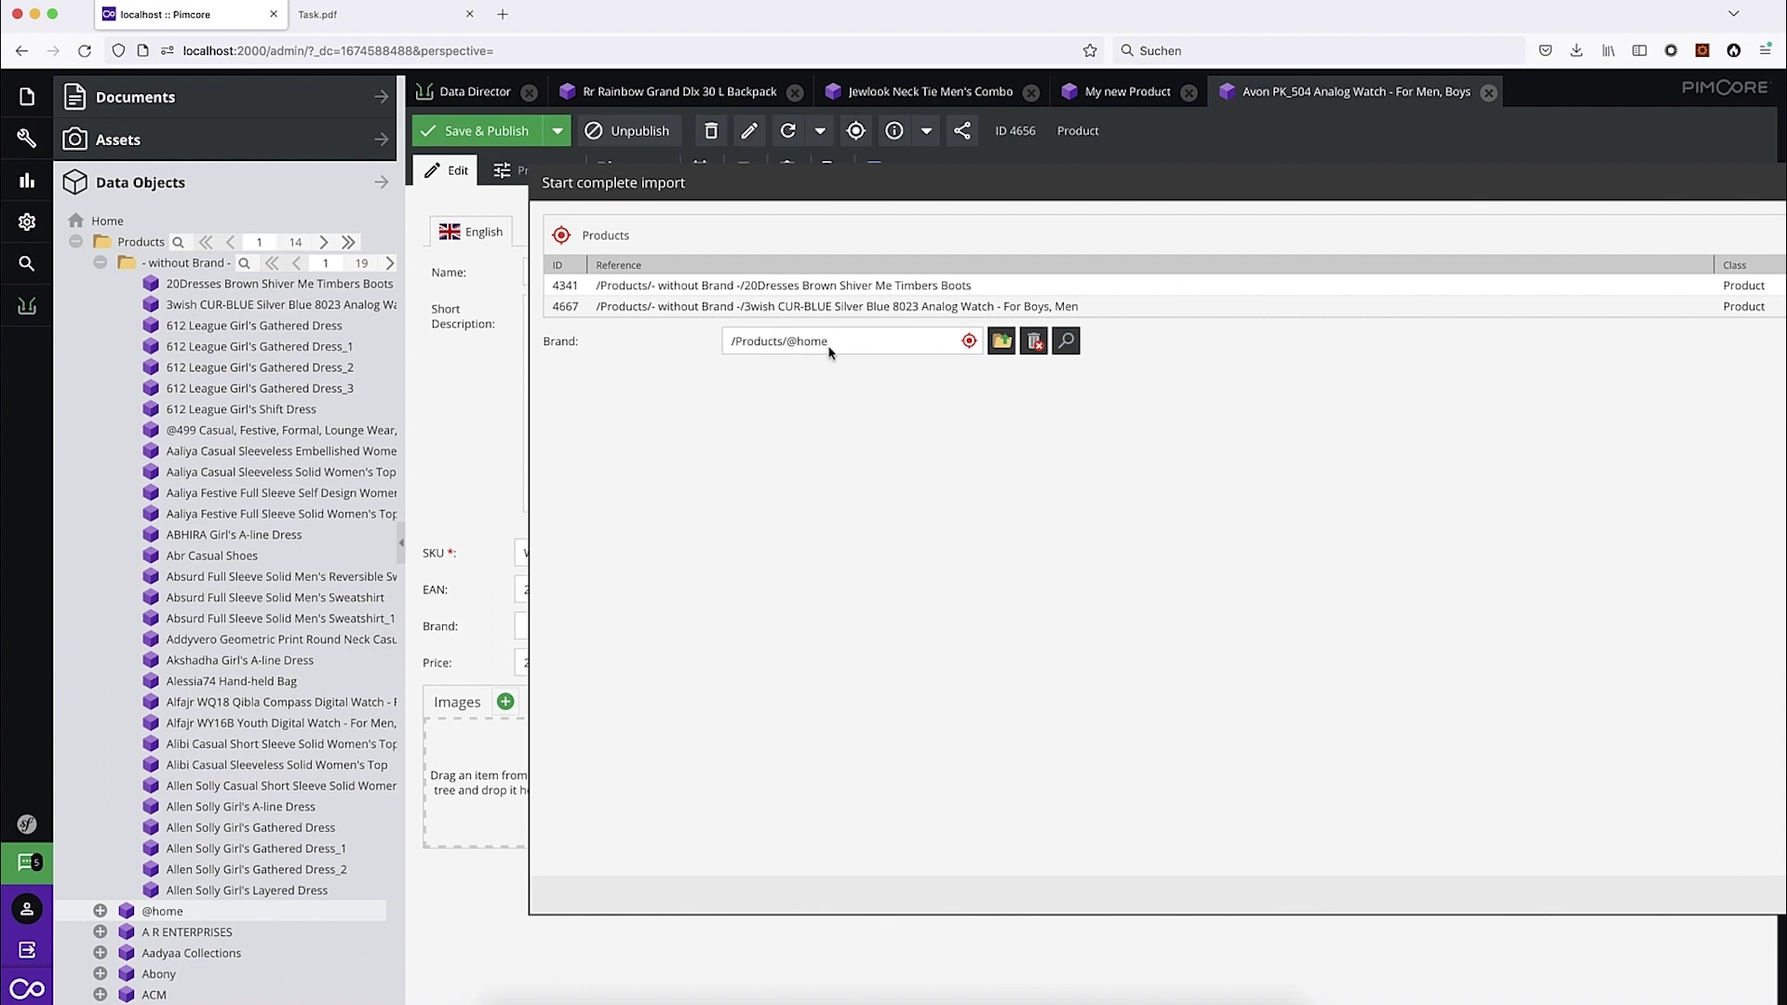
drag(1291, 184, 1017, 184)
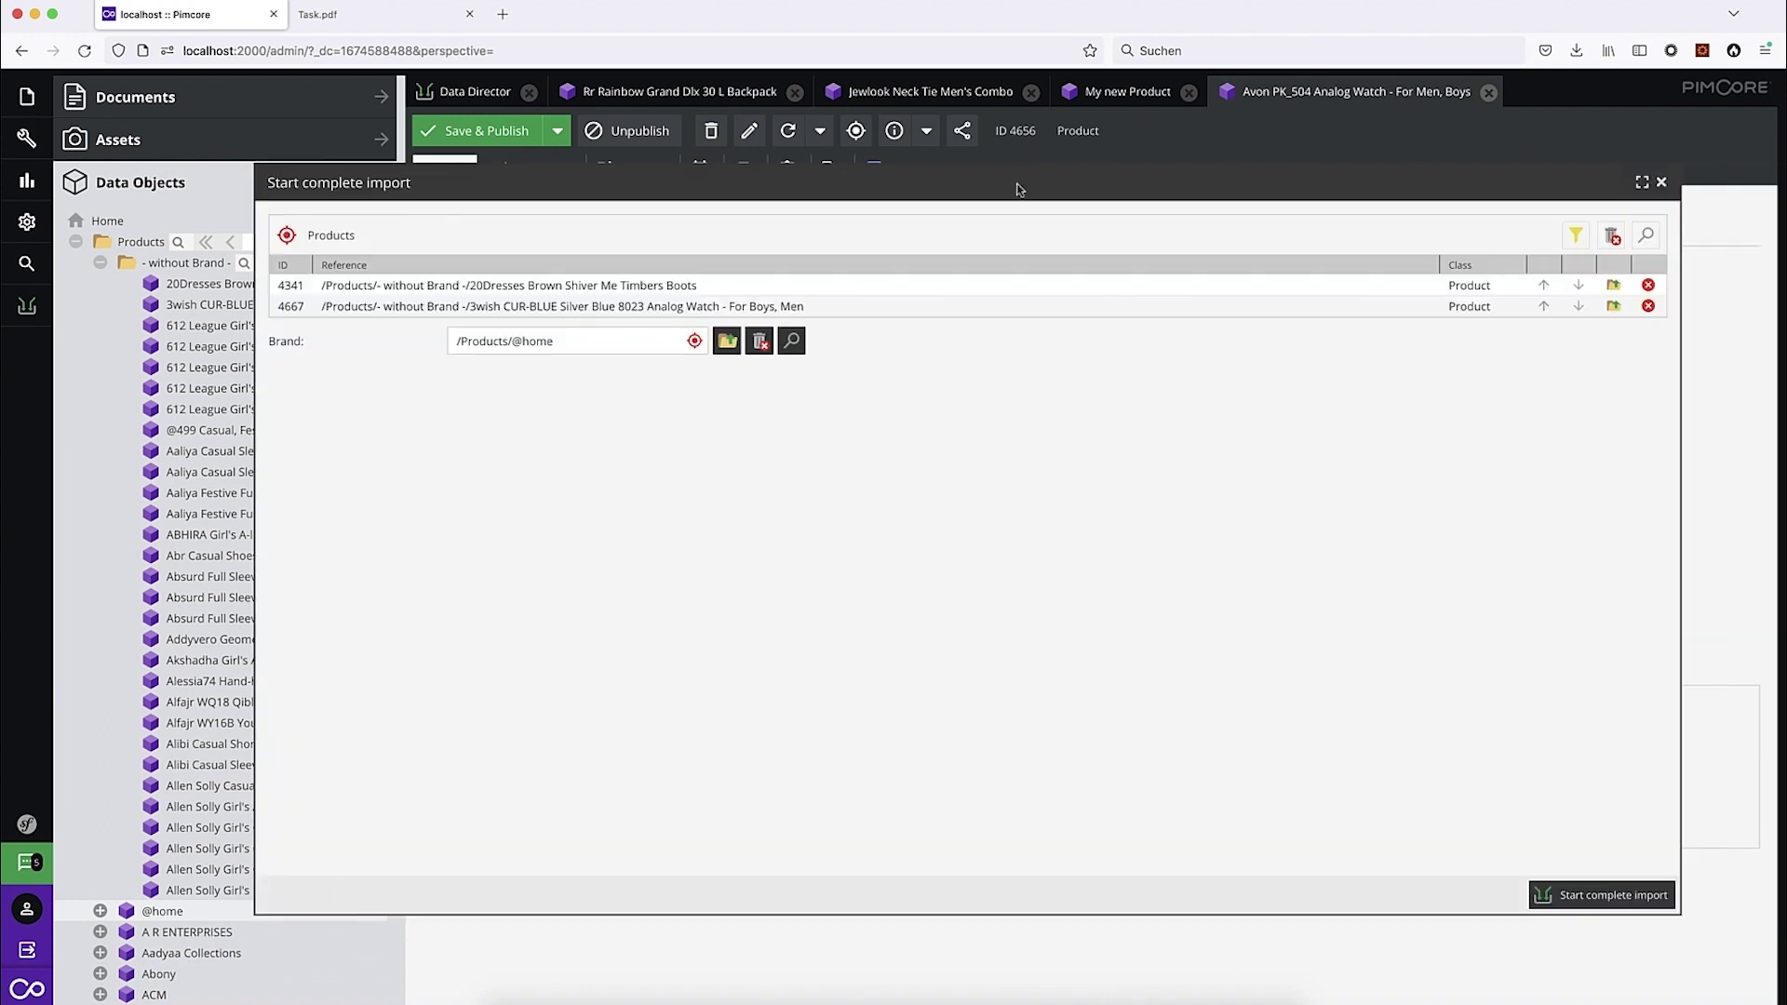
click(1603, 895)
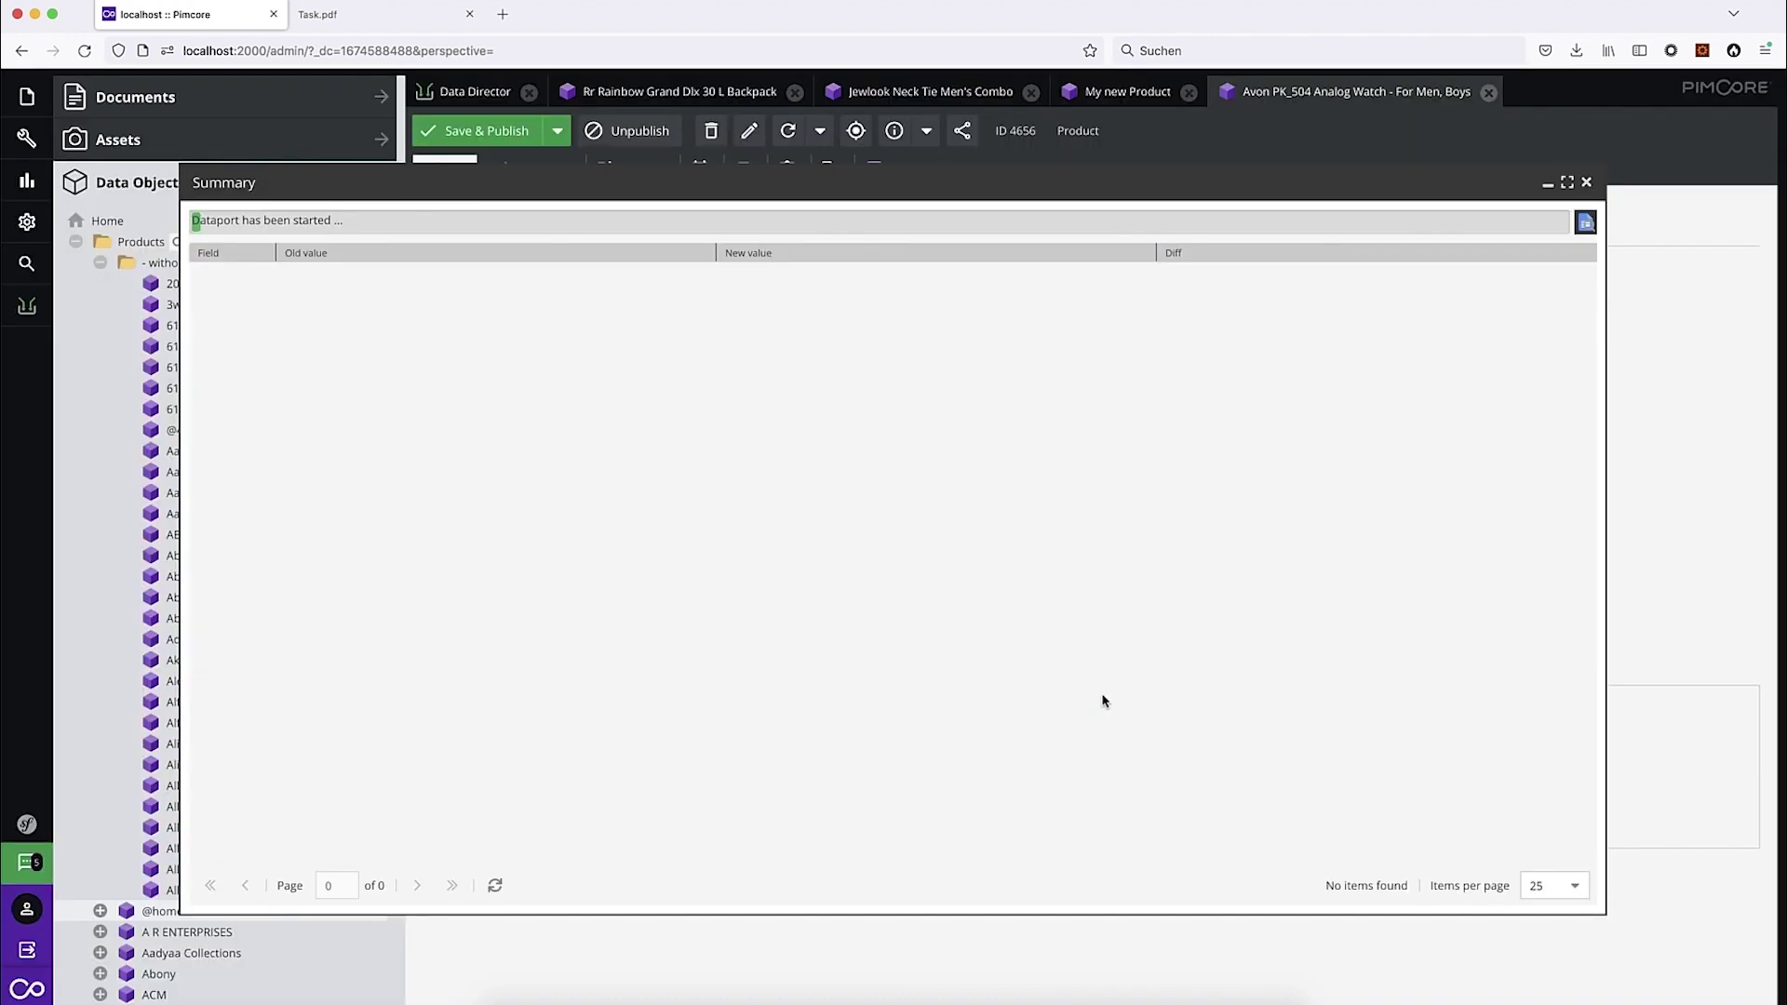
Step: Expand both moved products in the import summary to review their path changes, and close the summary
click(203, 305)
click(203, 277)
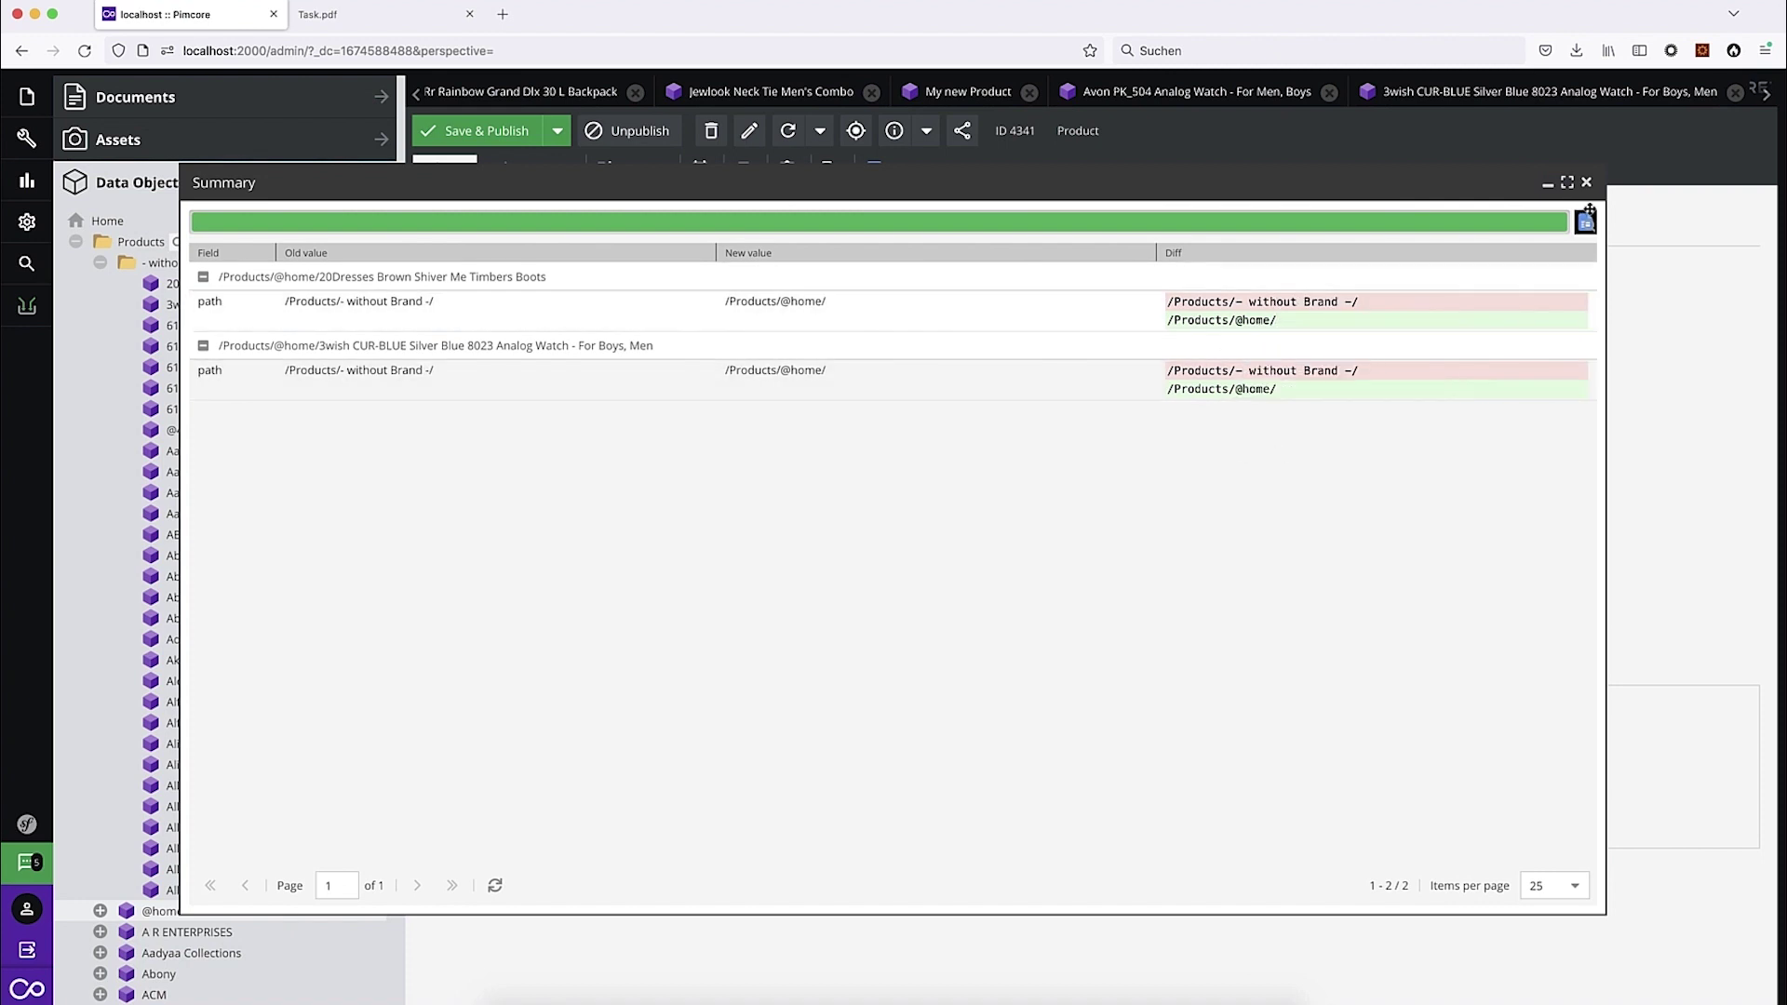
click(1587, 183)
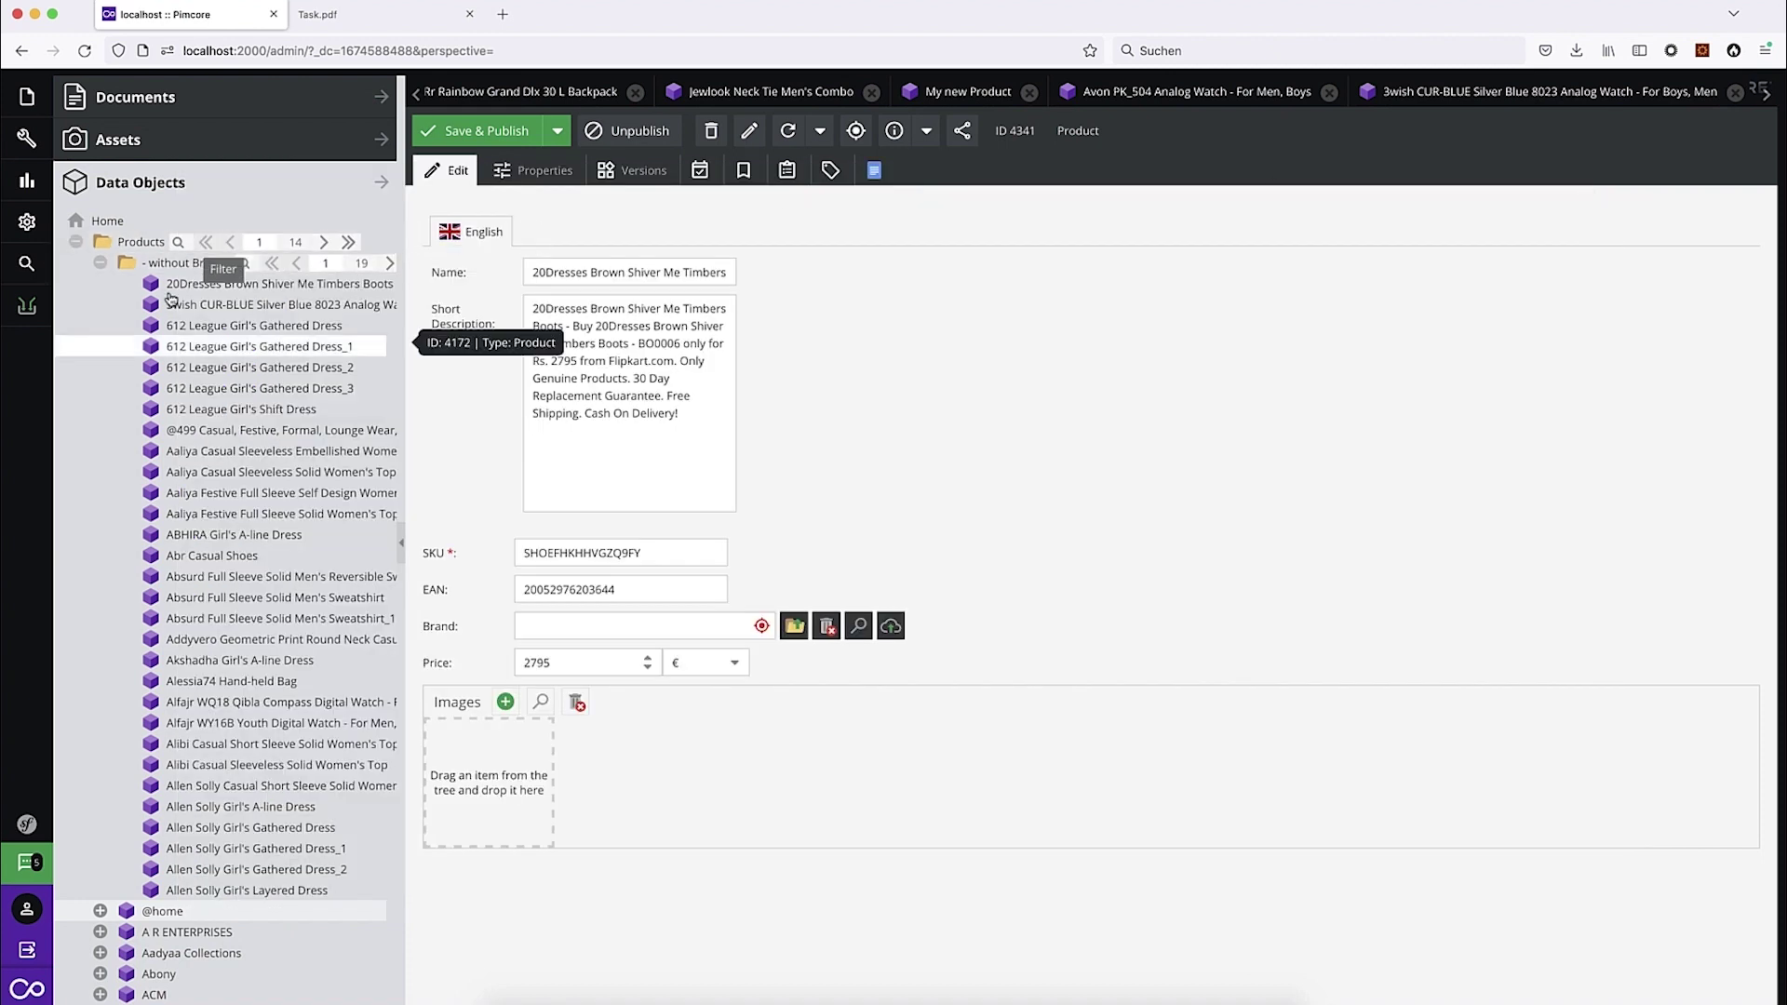
right_click(160, 911)
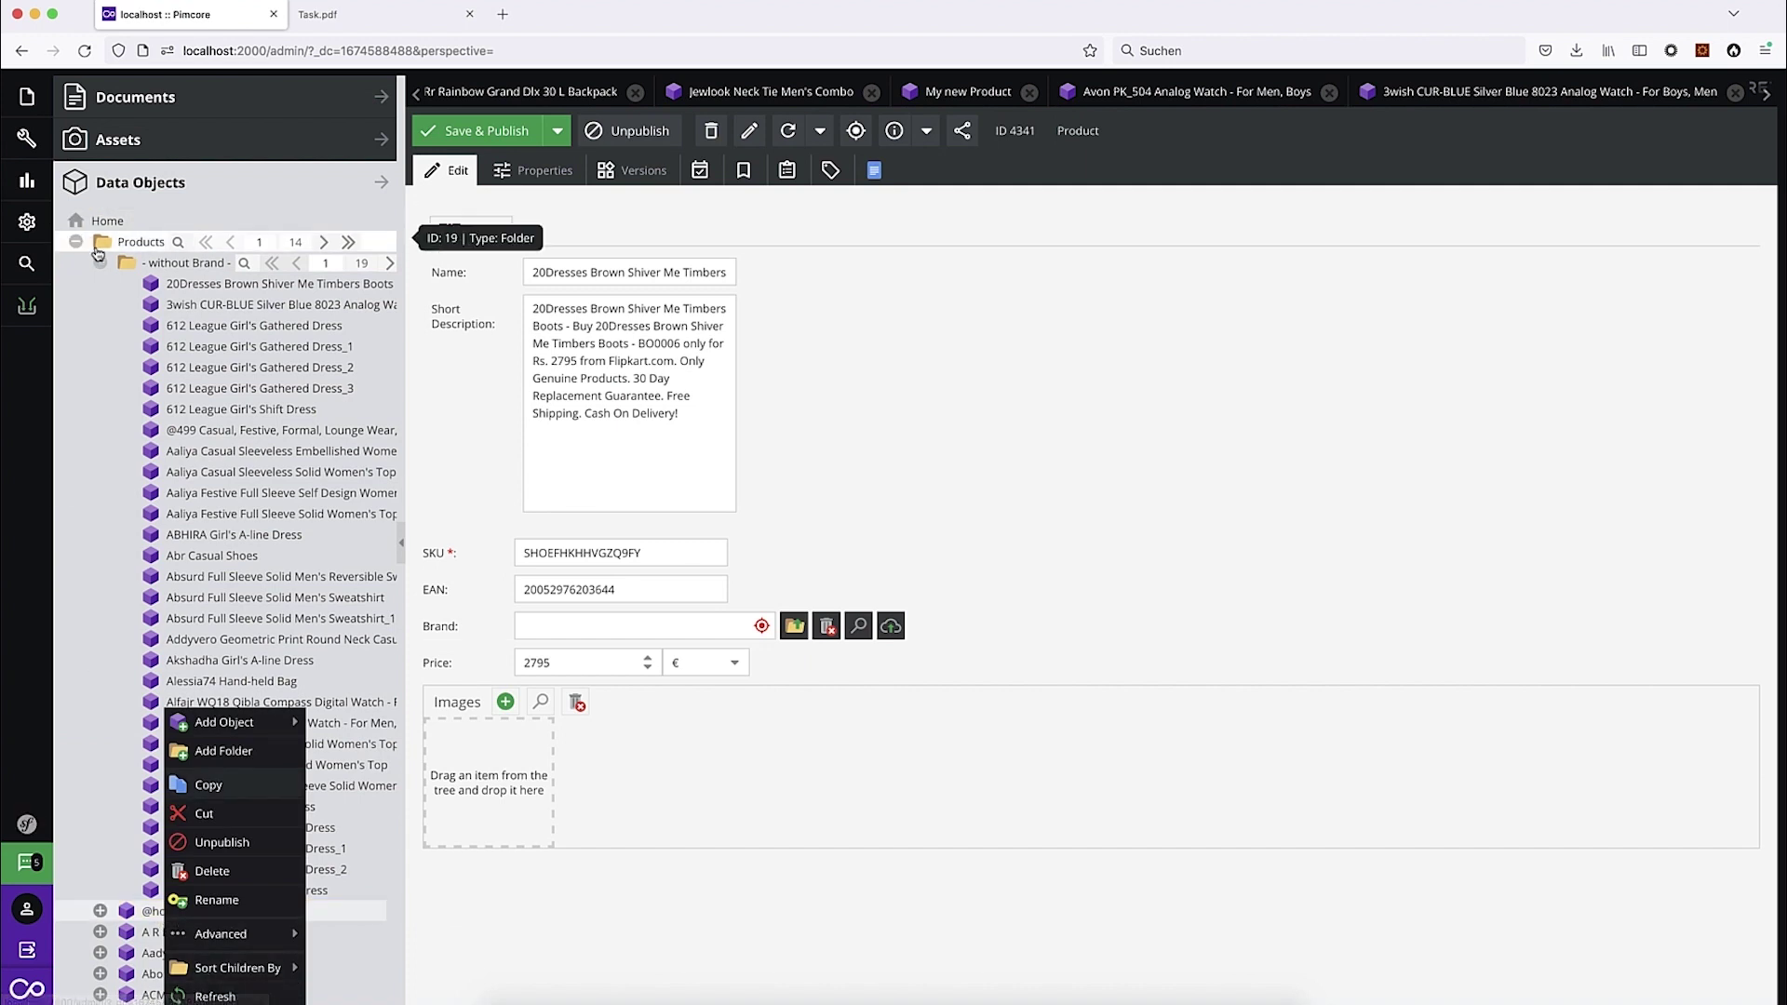
click(160, 244)
right_click(160, 244)
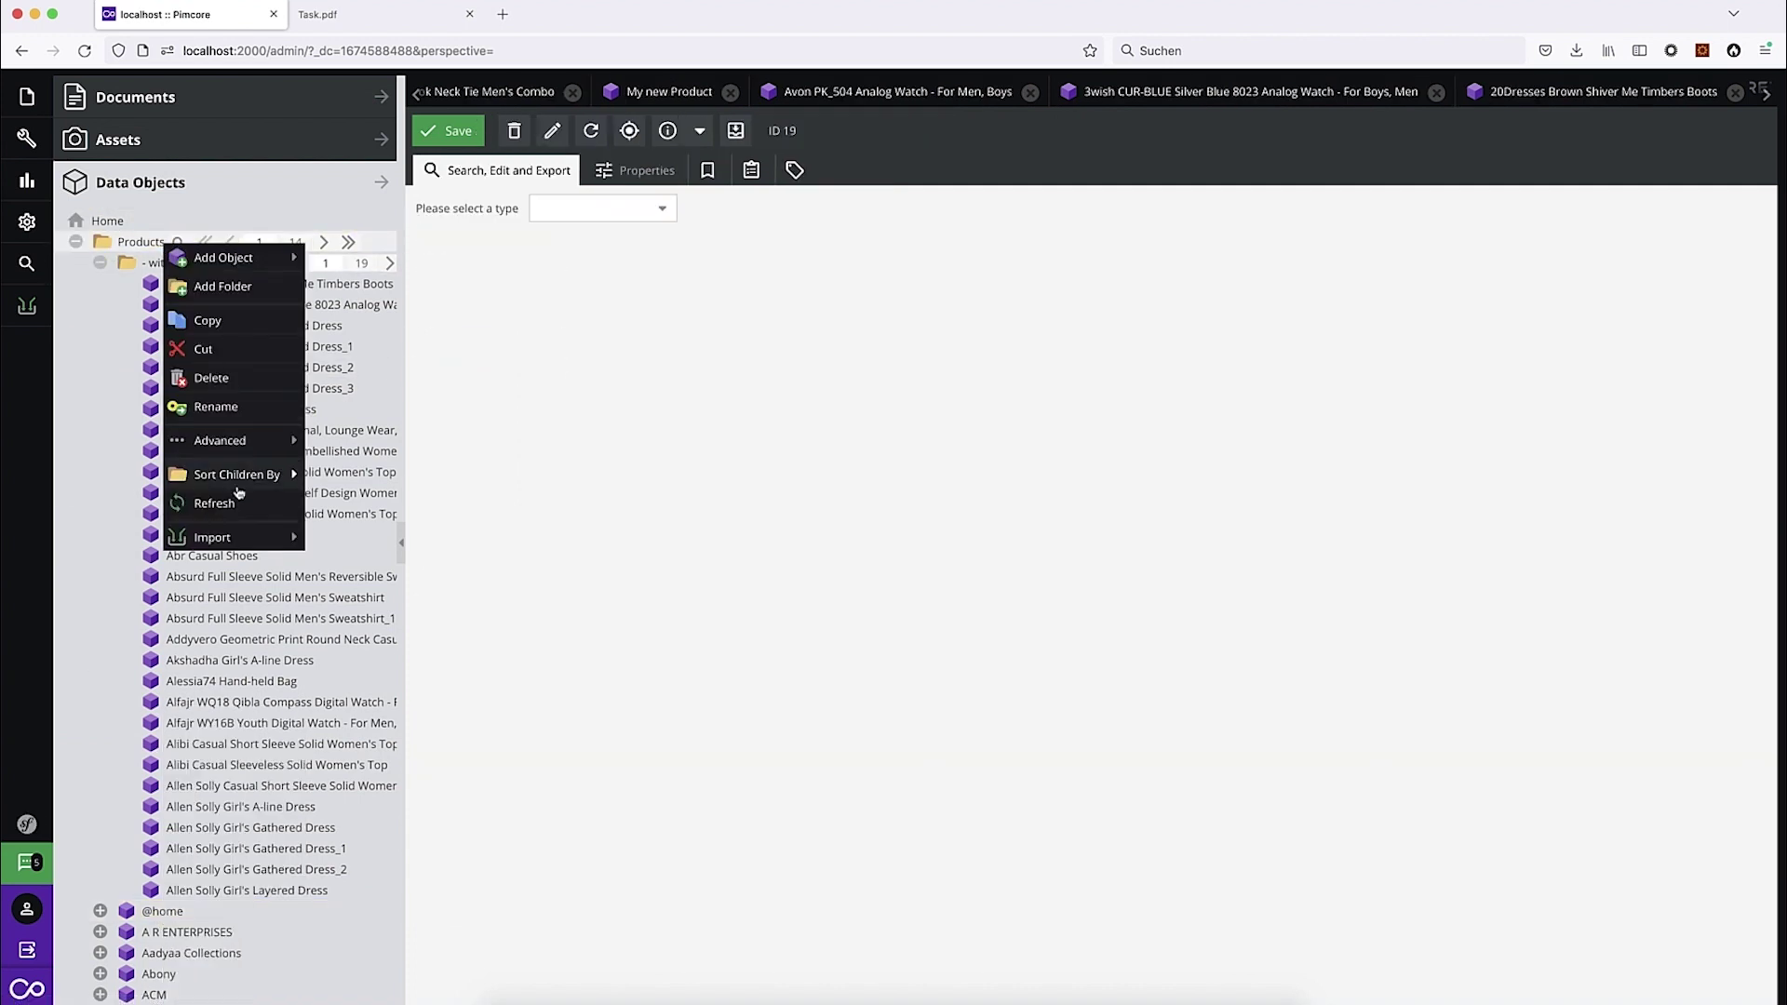
click(235, 504)
click(102, 284)
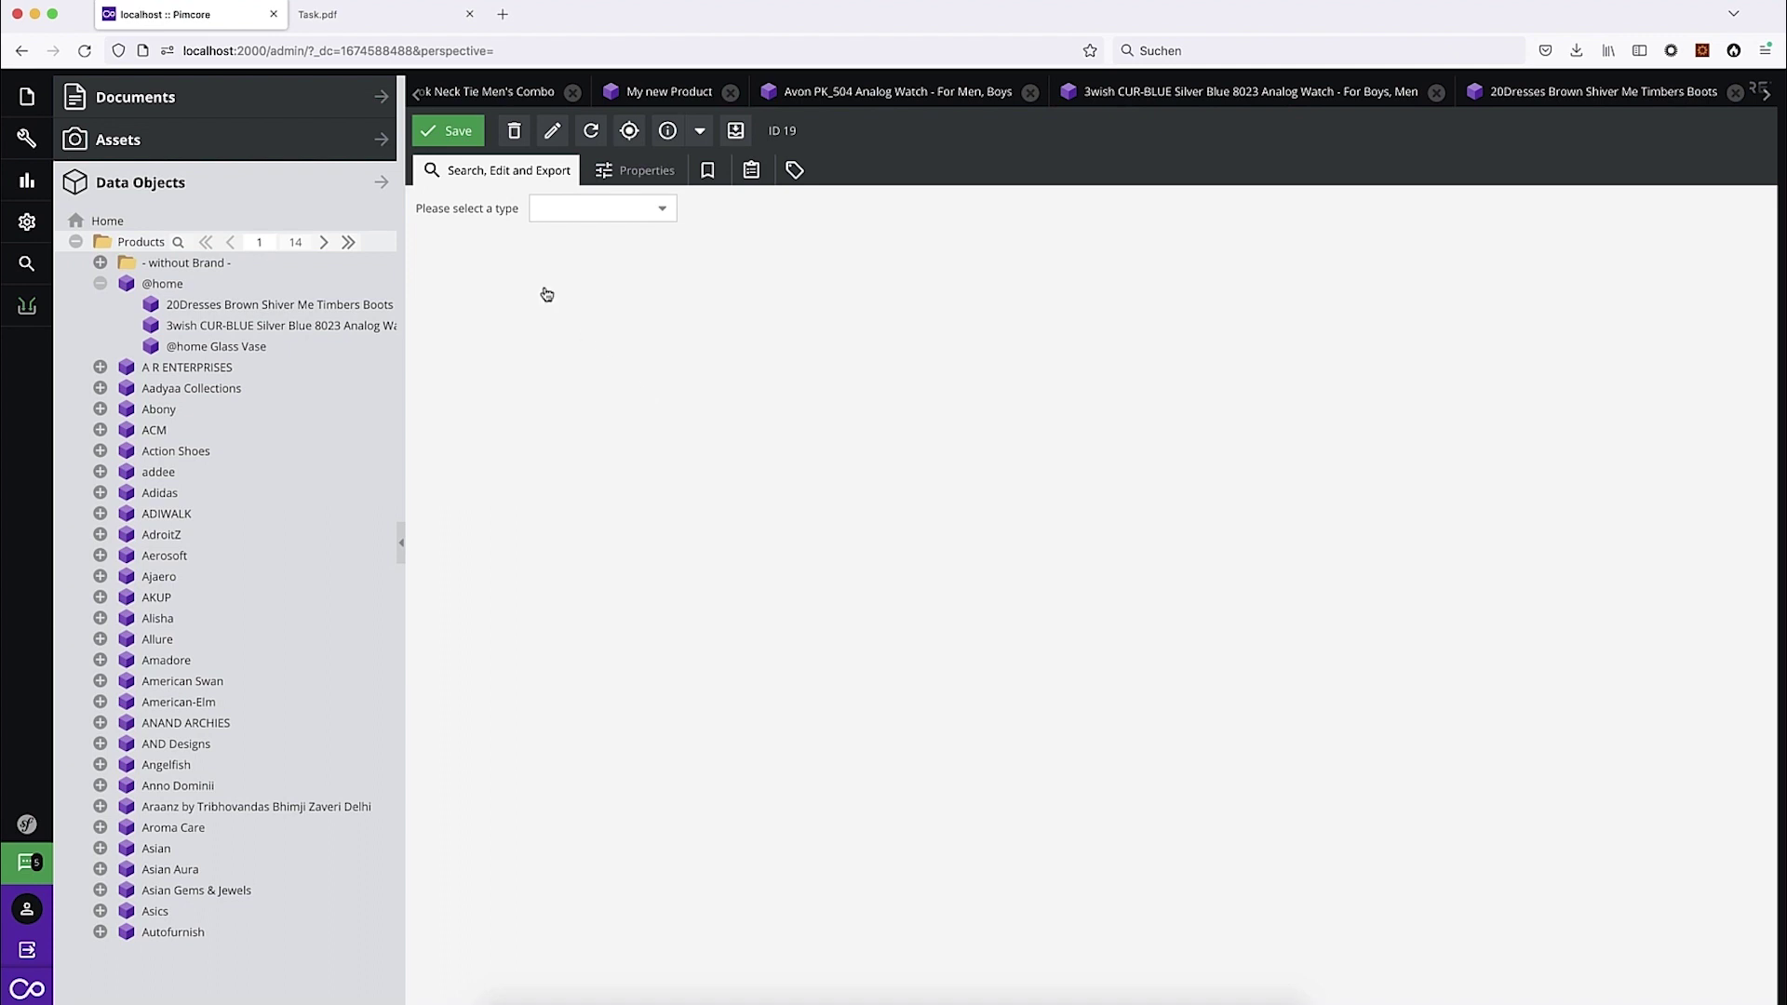
Step: Switch to Task.pdf and read task 4 about raising prices for all products of a brand
click(336, 19)
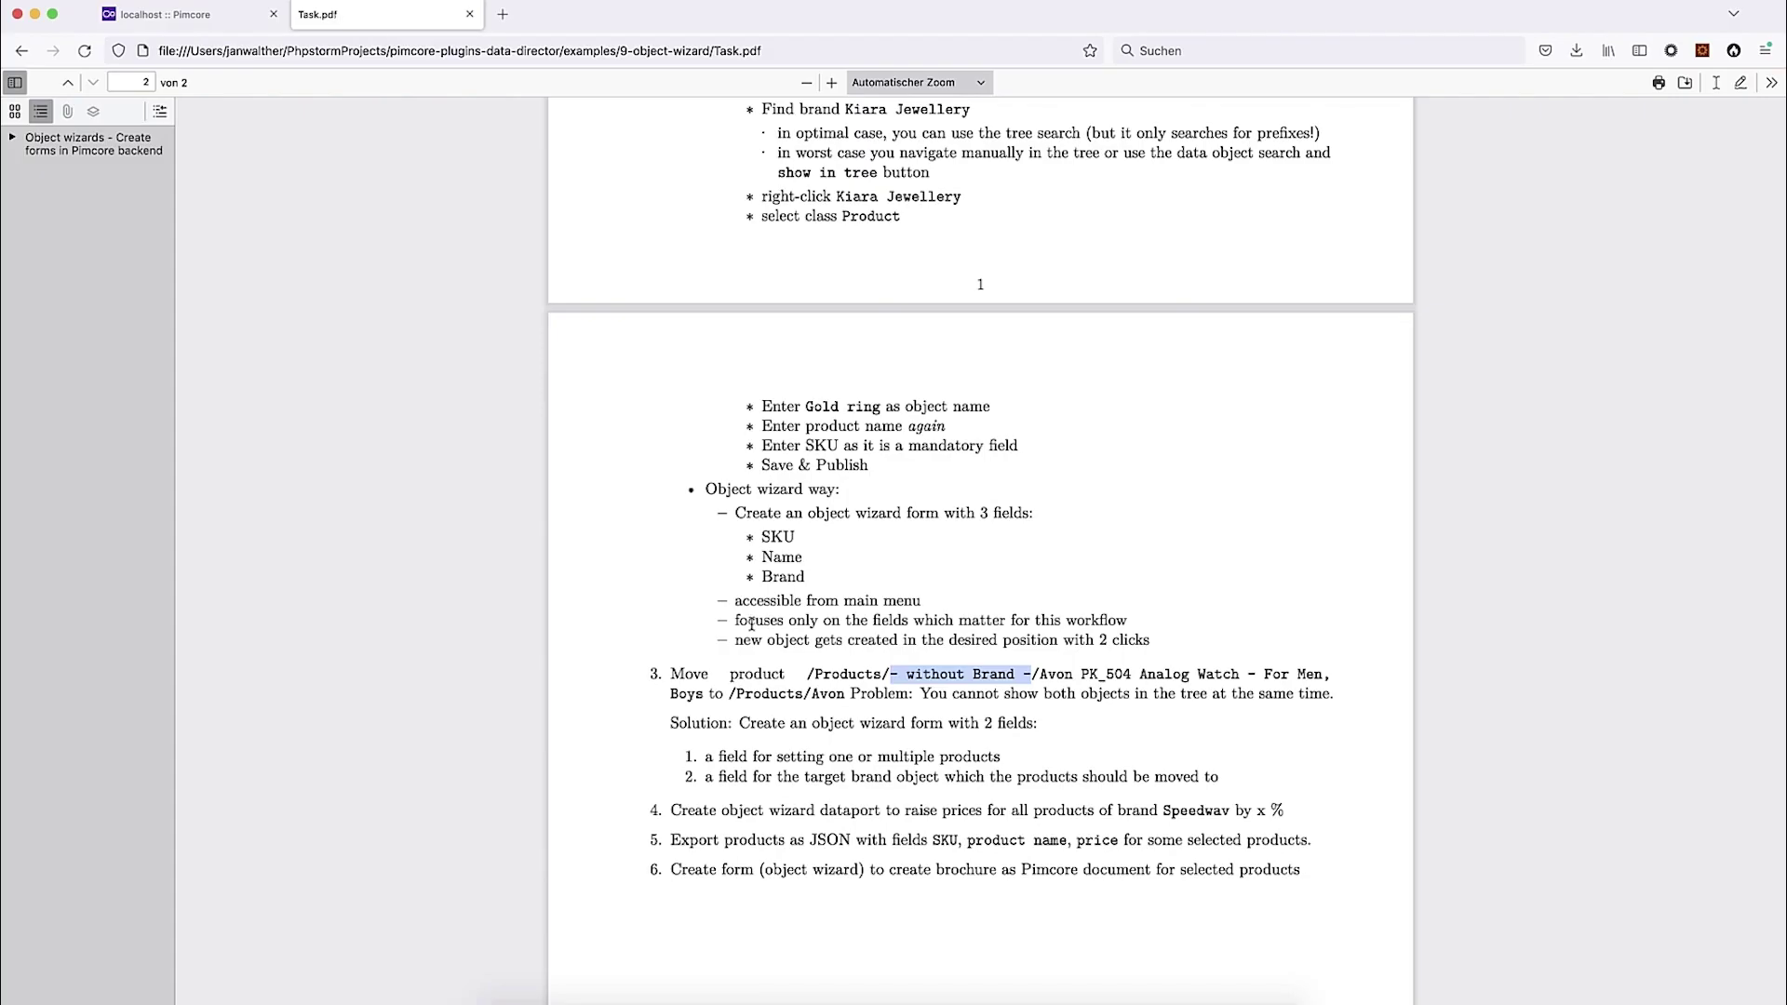
scroll(675, 806, down, 4)
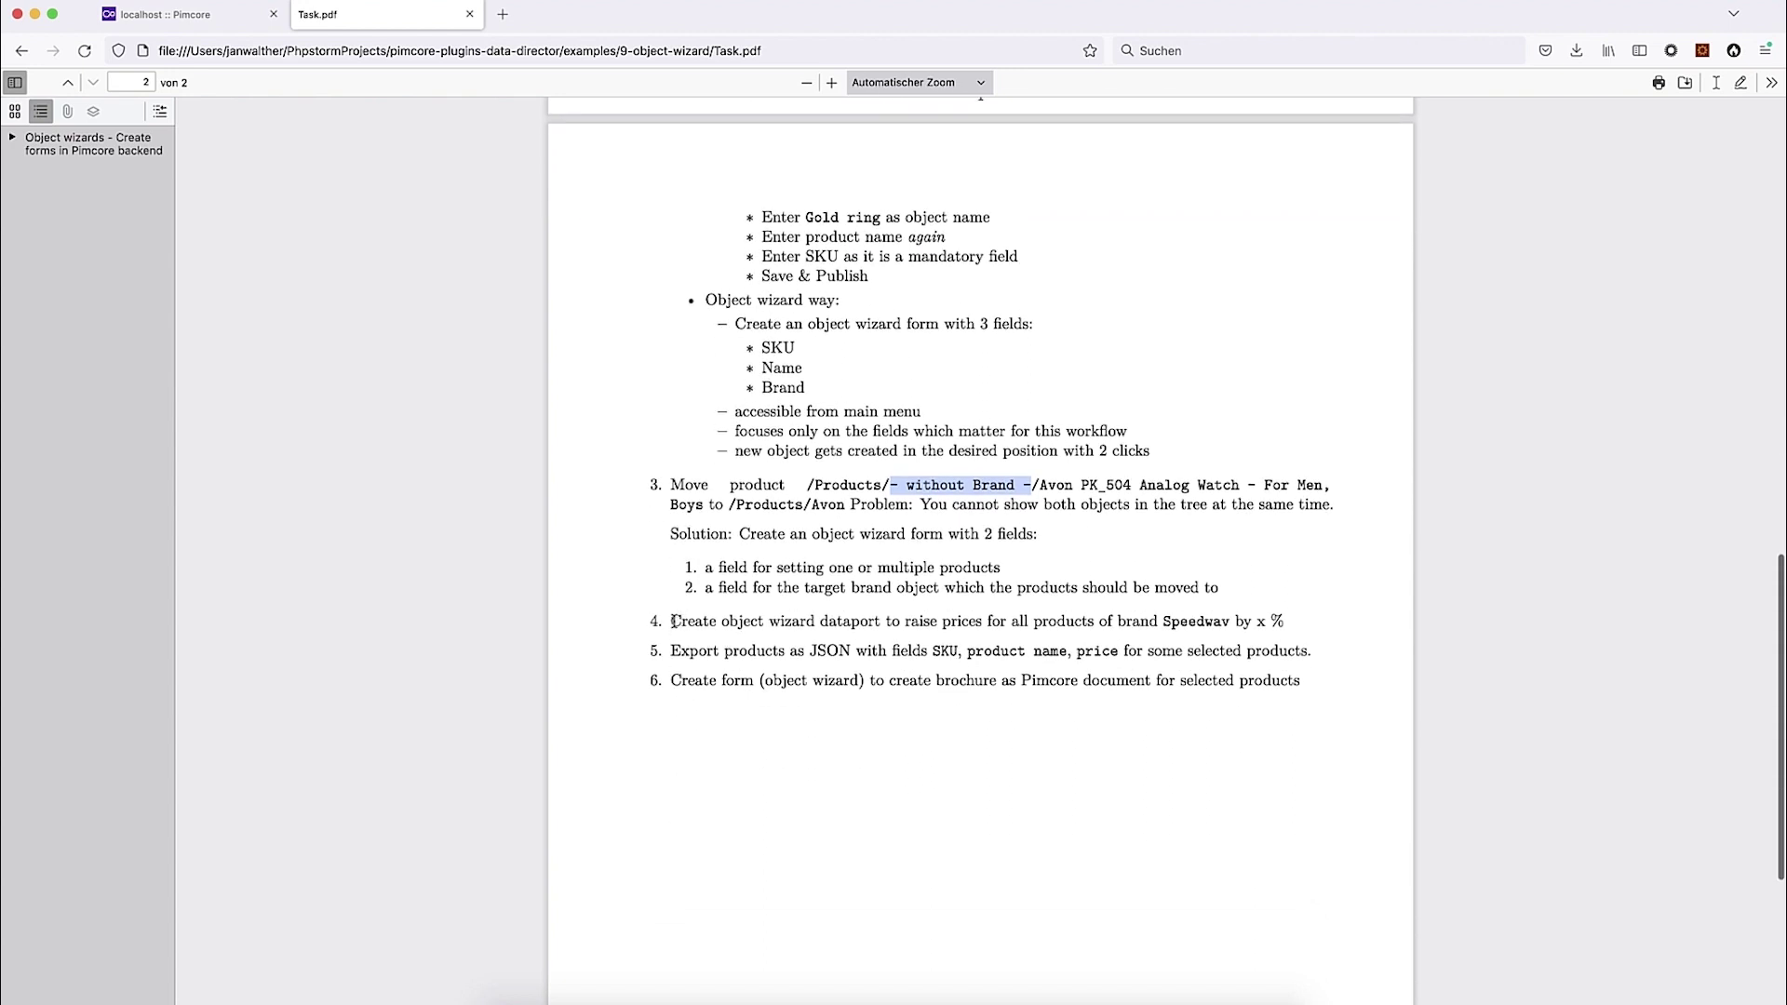
drag(673, 620, 1023, 623)
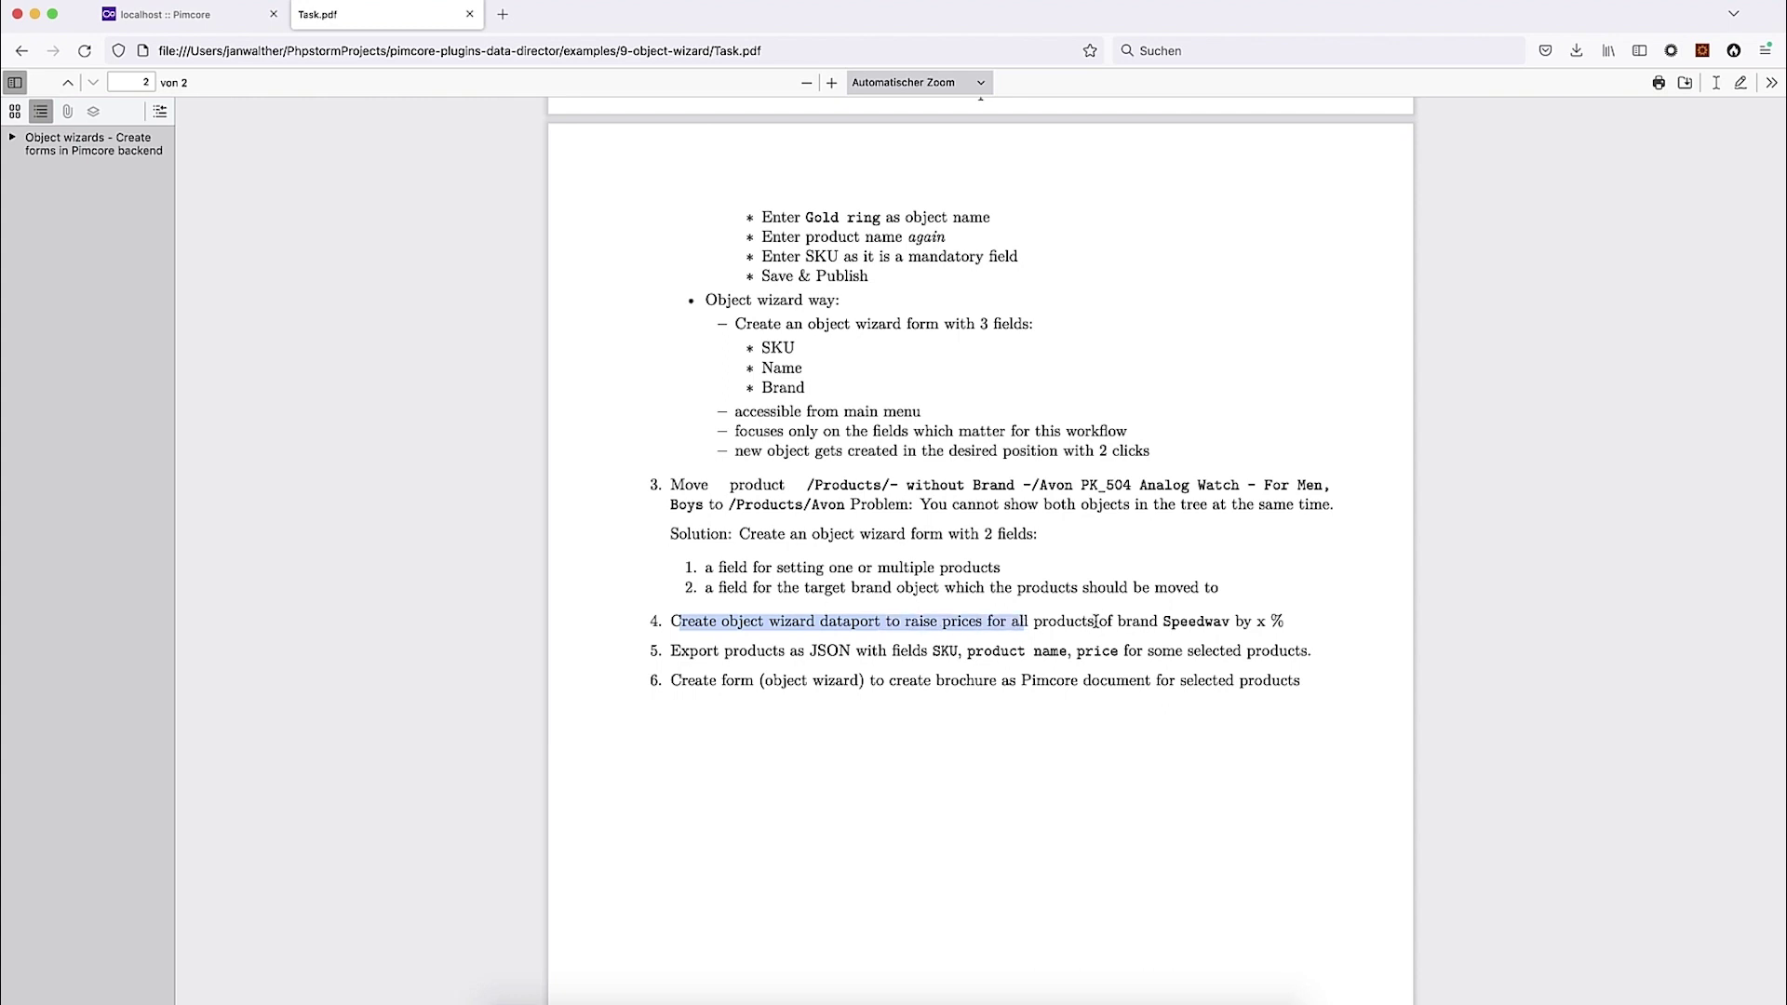
drag(1276, 621, 1255, 620)
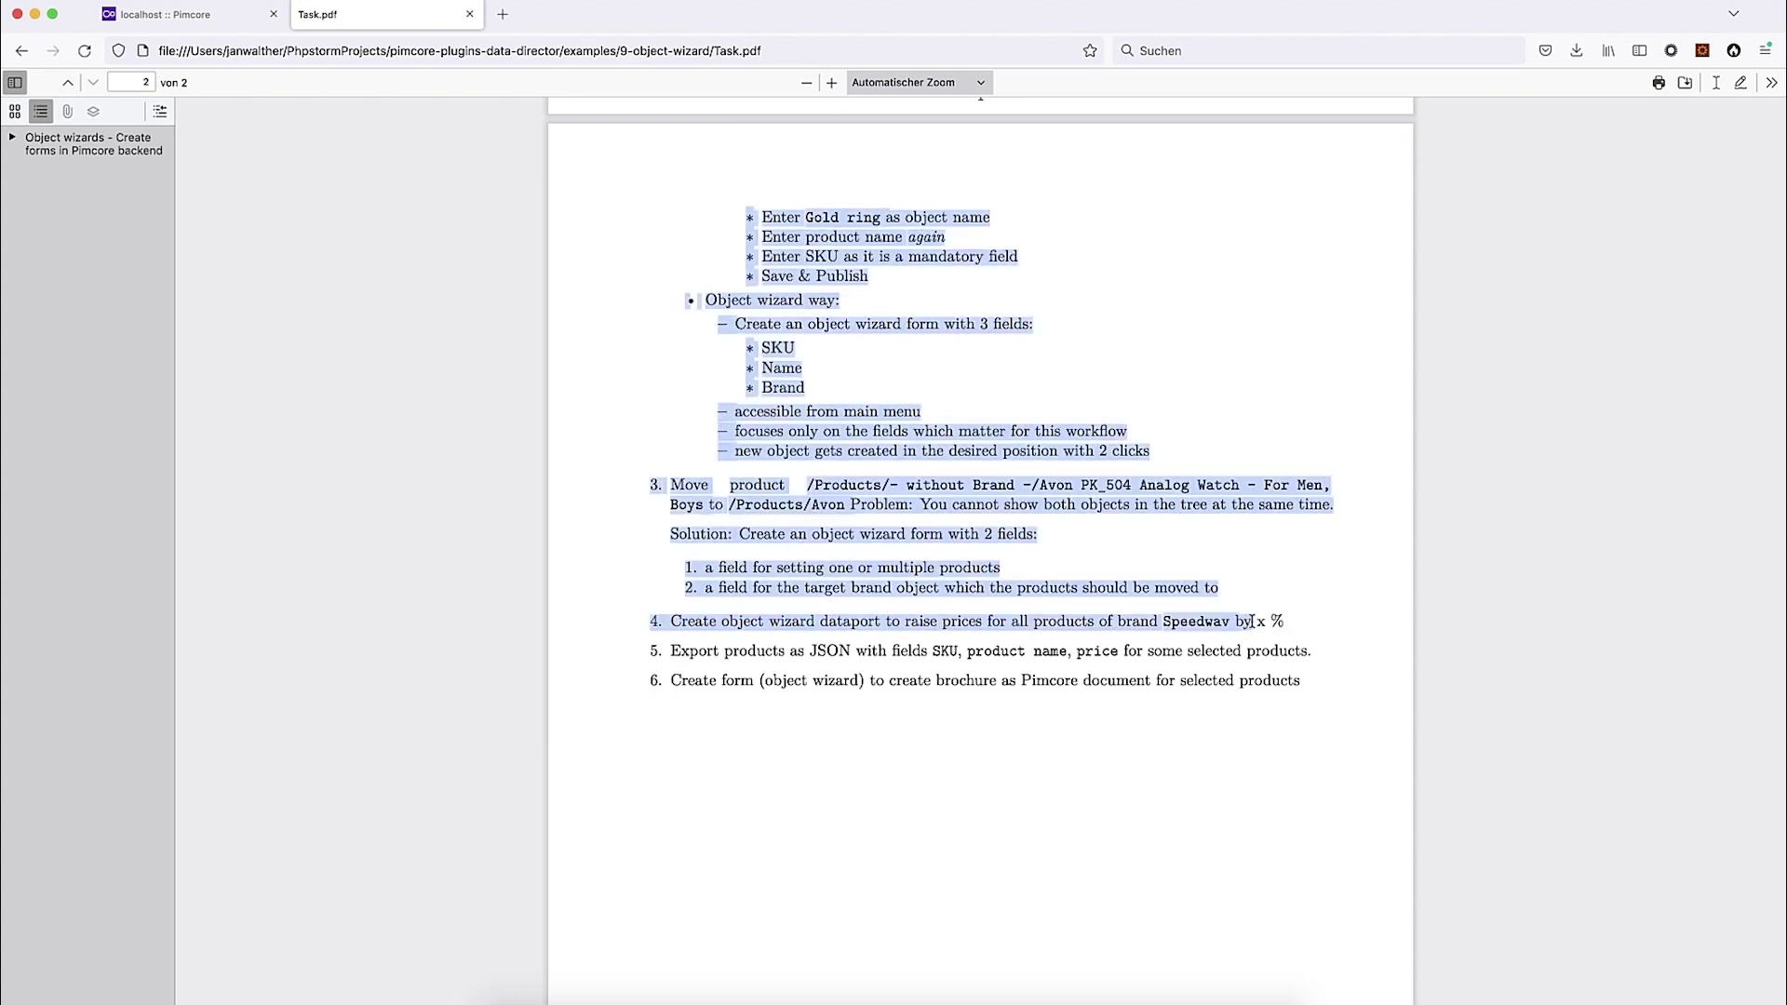
click(1252, 621)
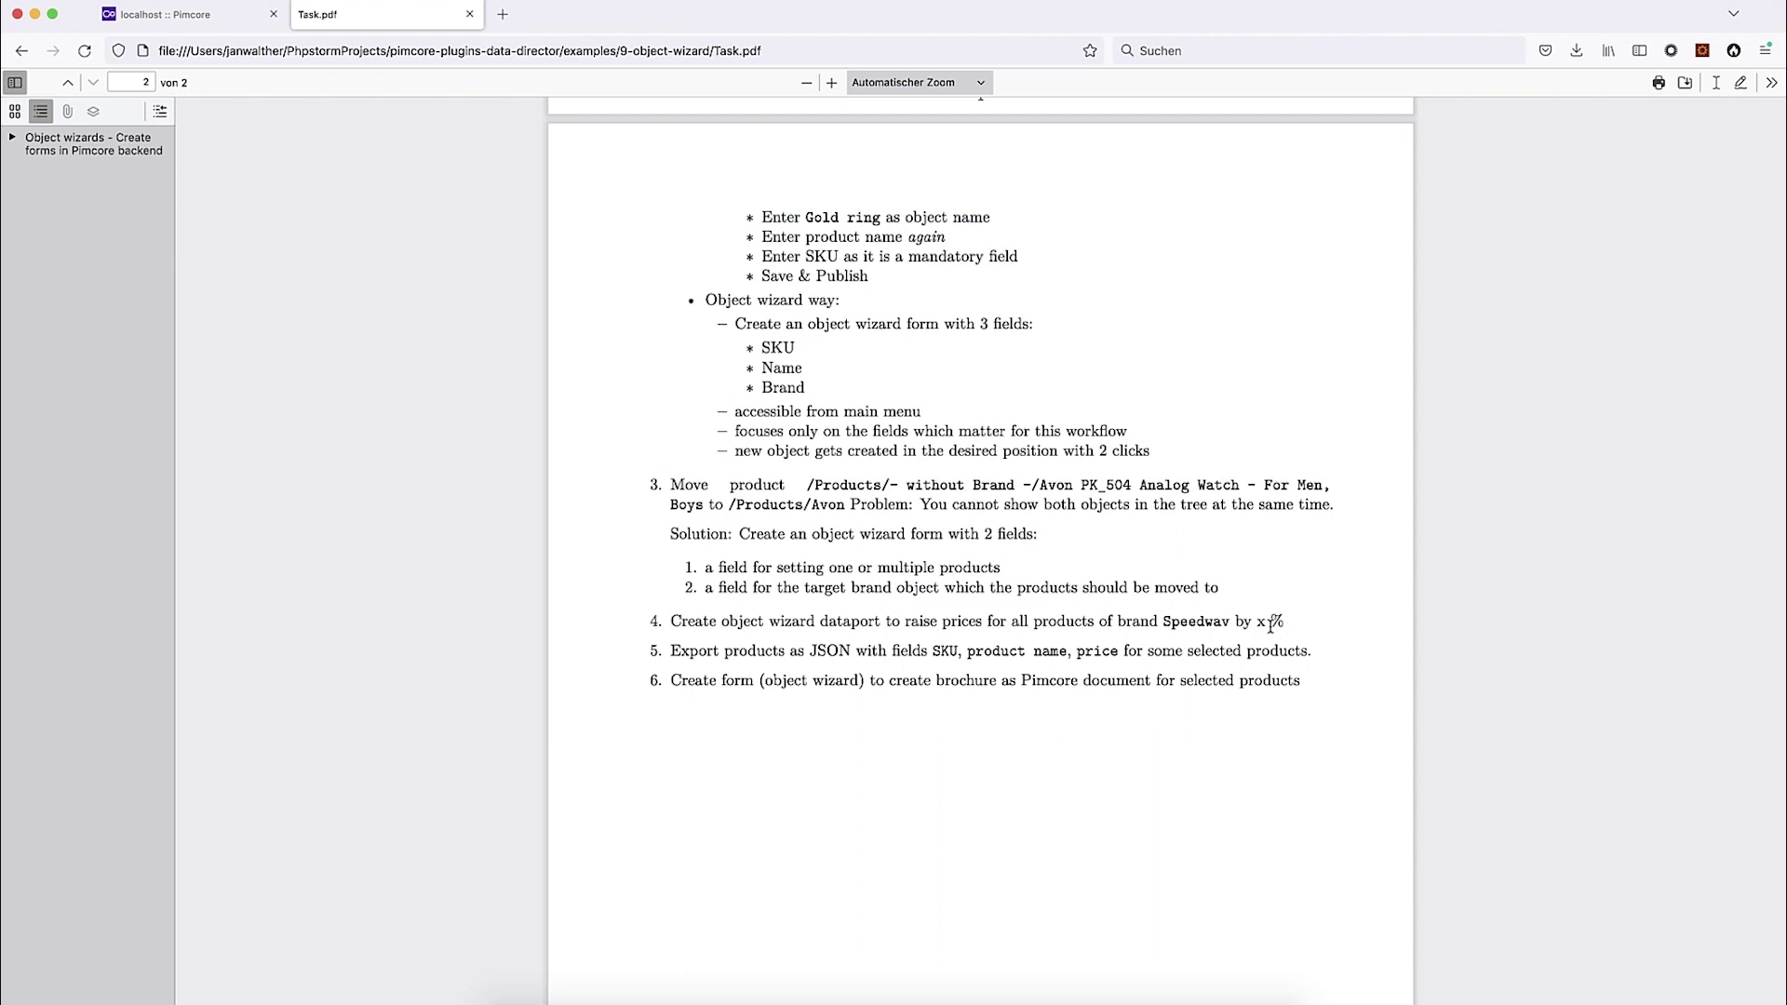
Step: Return to Pimcore, list objects of type Product in the Products folder grid, and add the Price attribute as a grid column
click(165, 14)
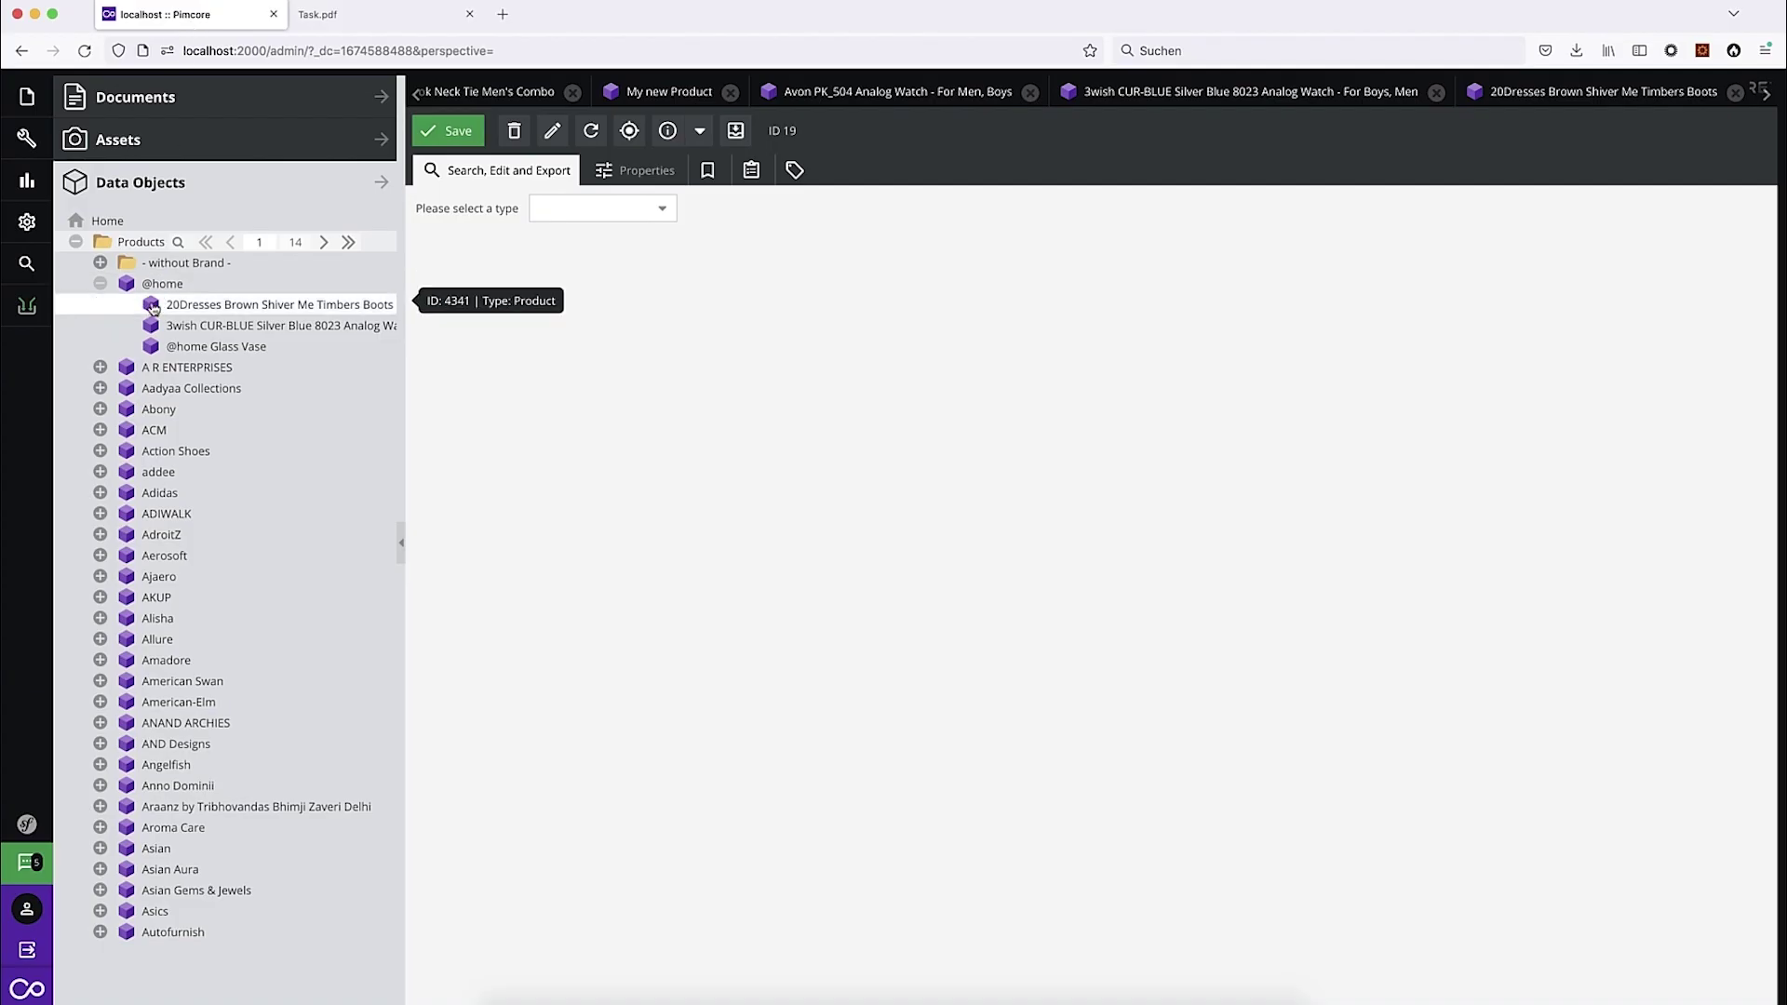
click(664, 208)
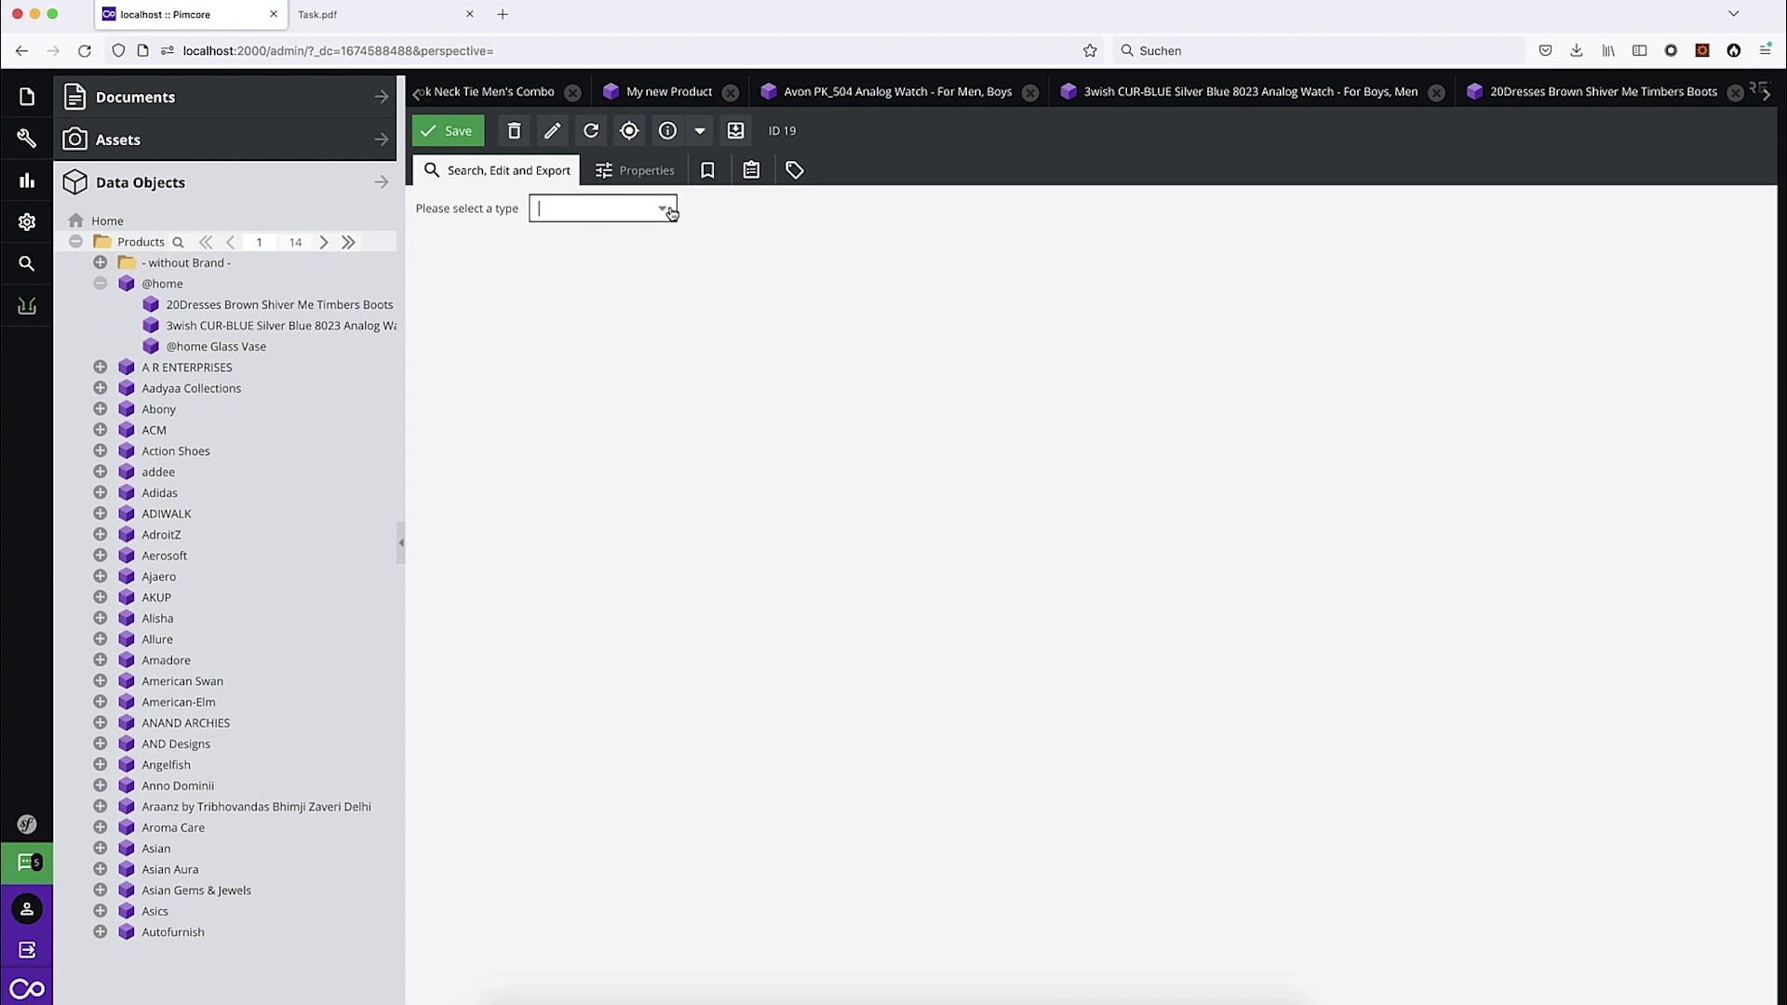
click(562, 274)
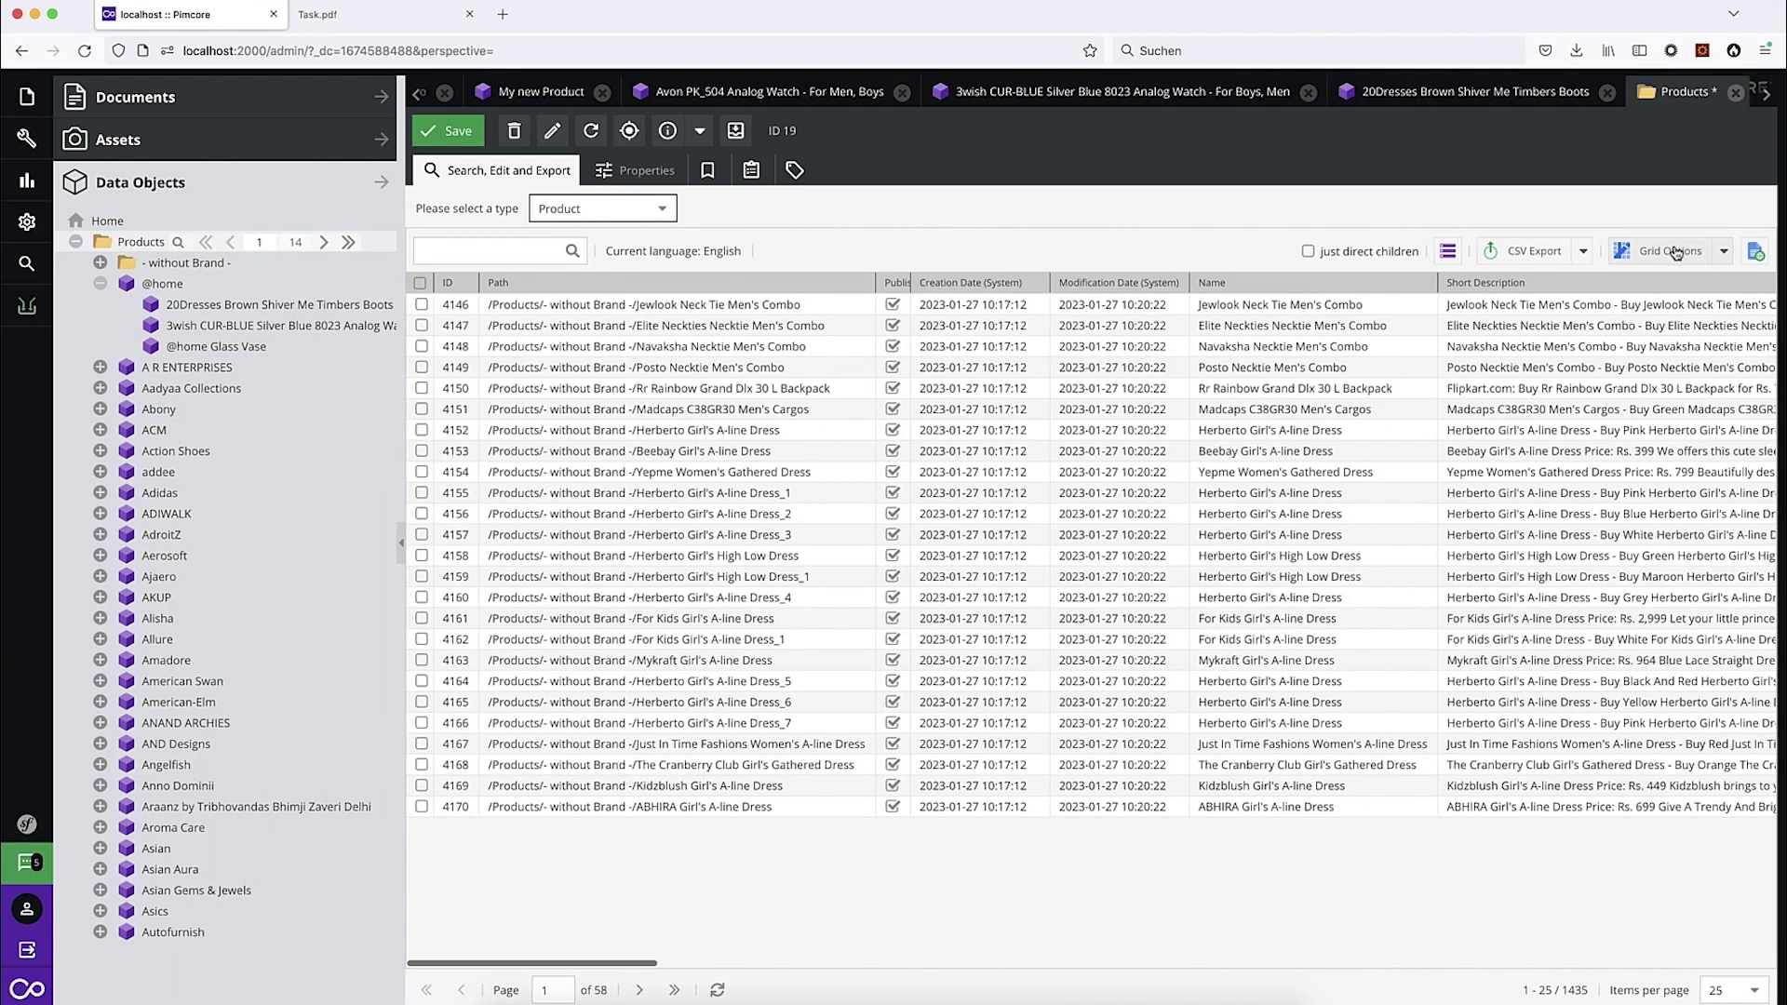
click(1668, 251)
drag(619, 468, 930, 456)
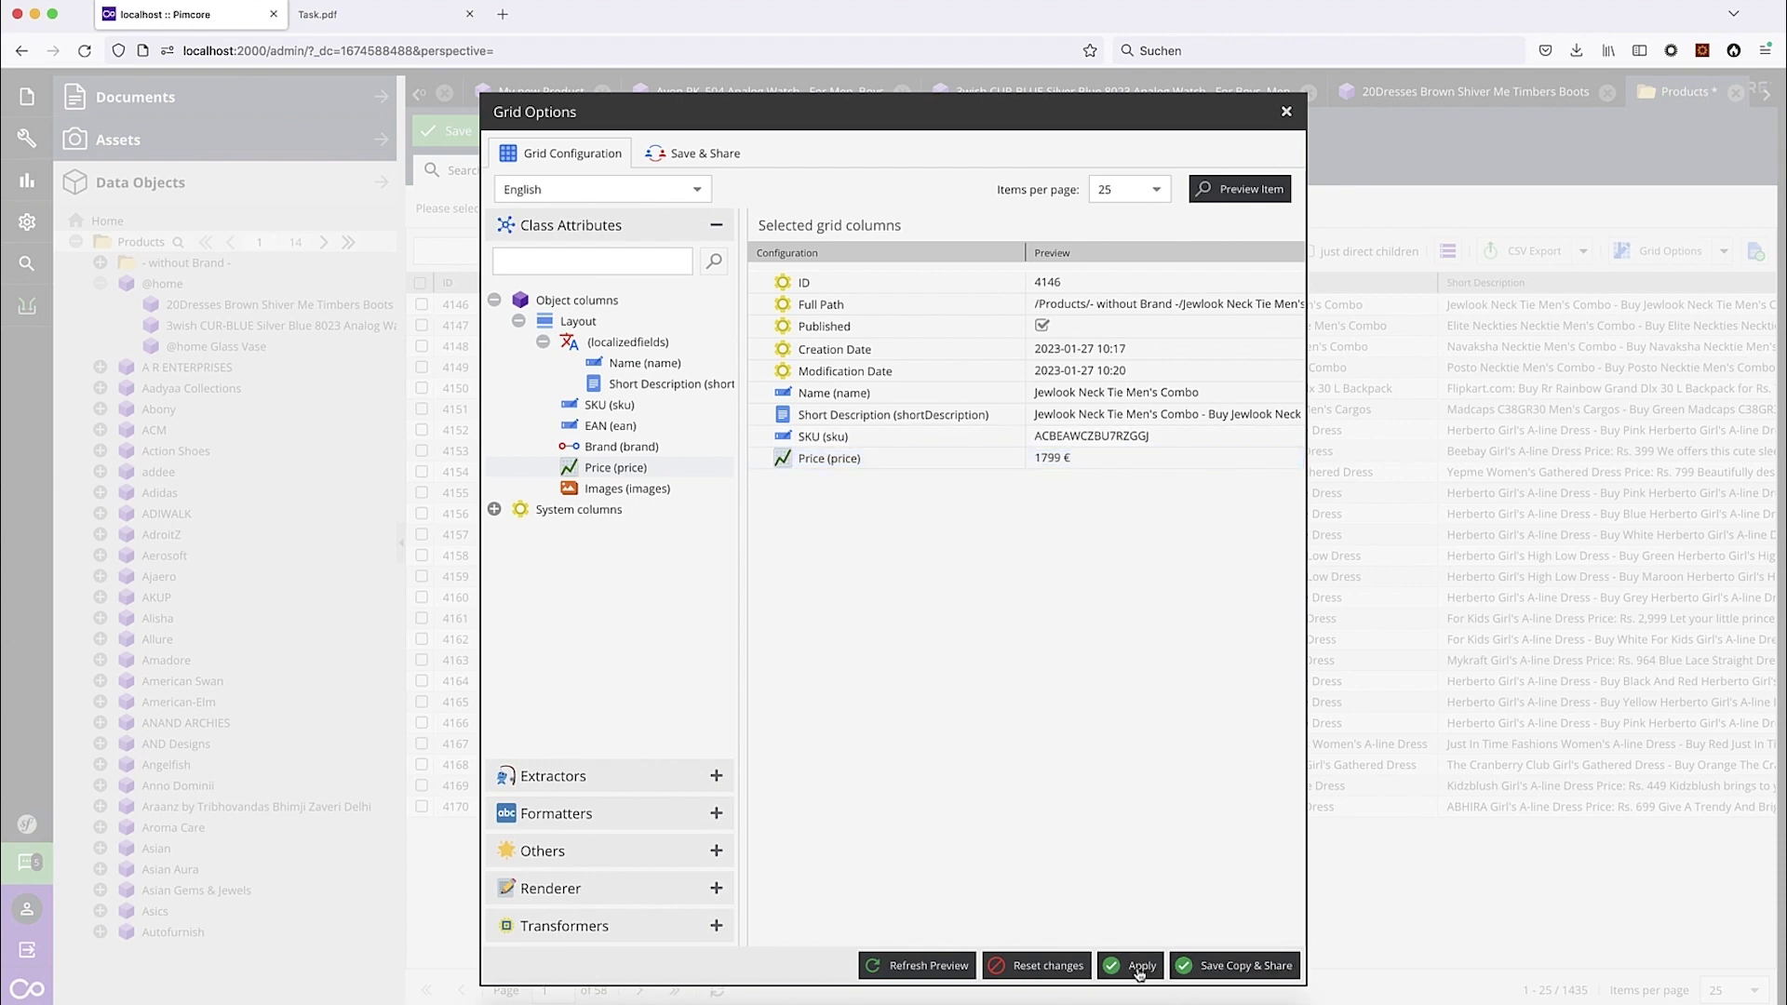
click(1133, 966)
Step: Inspect the batch edit dialog for the Price column of all products and close it without saving
scroll(1307, 430, right, 15)
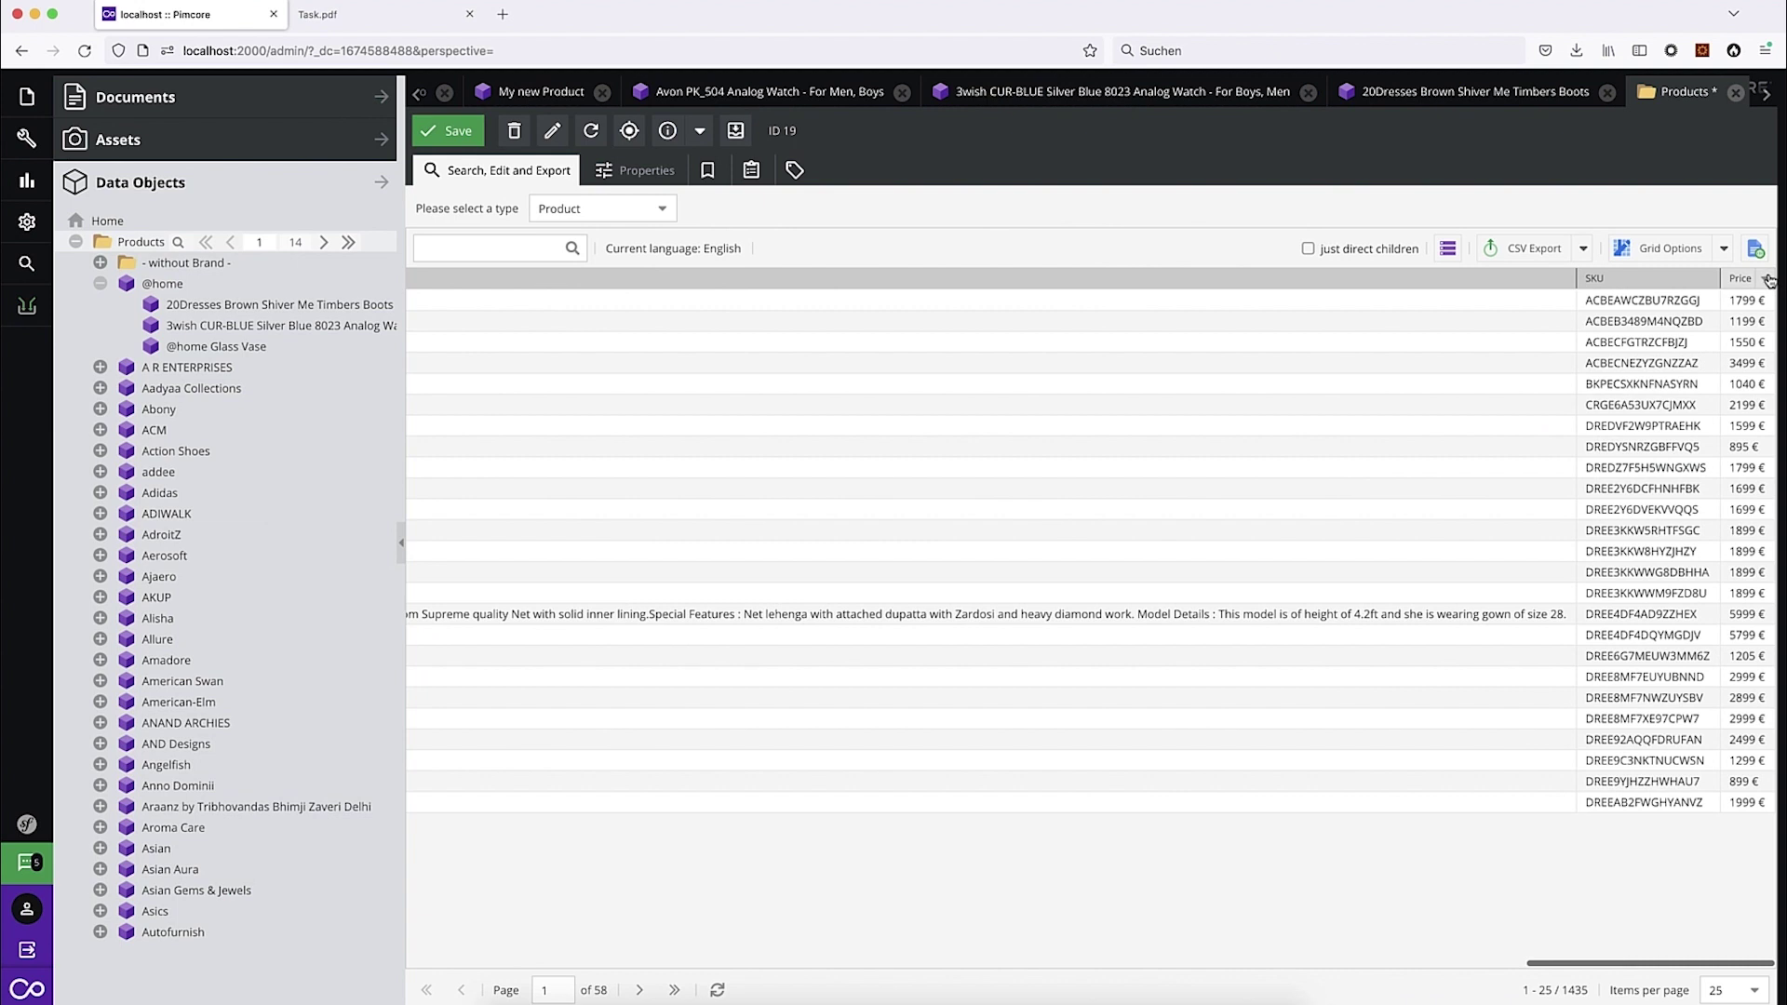
click(1767, 279)
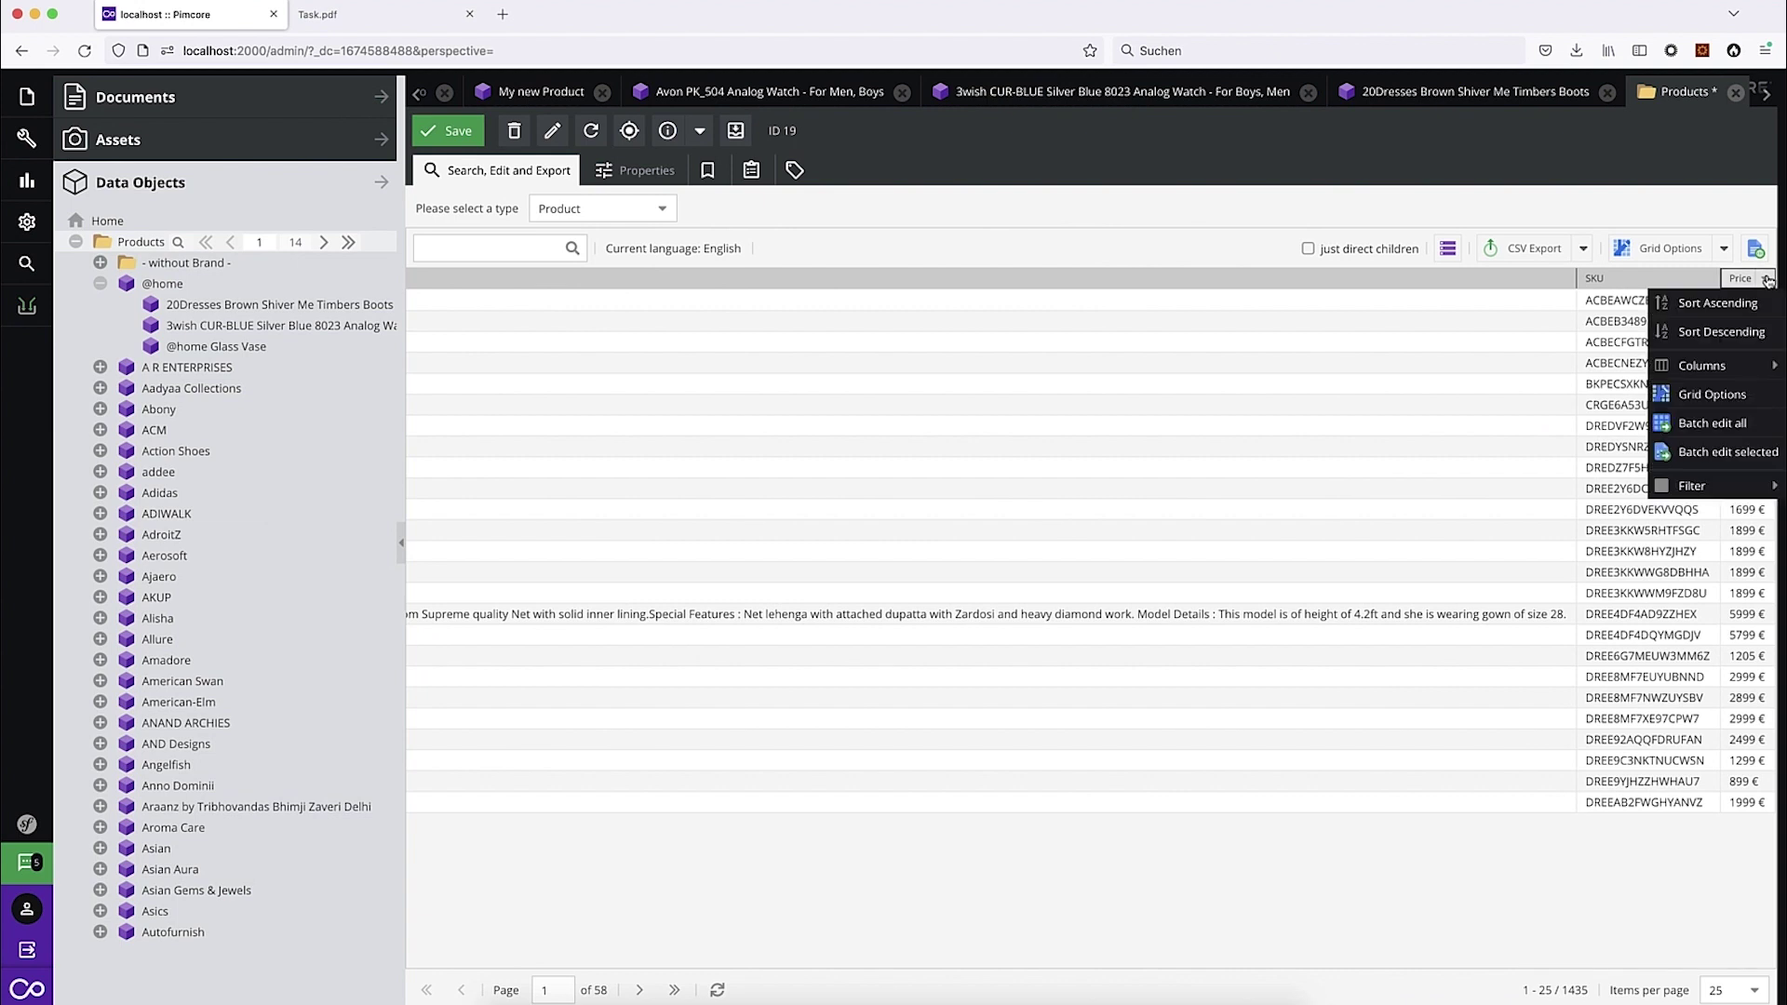
click(1729, 424)
click(765, 537)
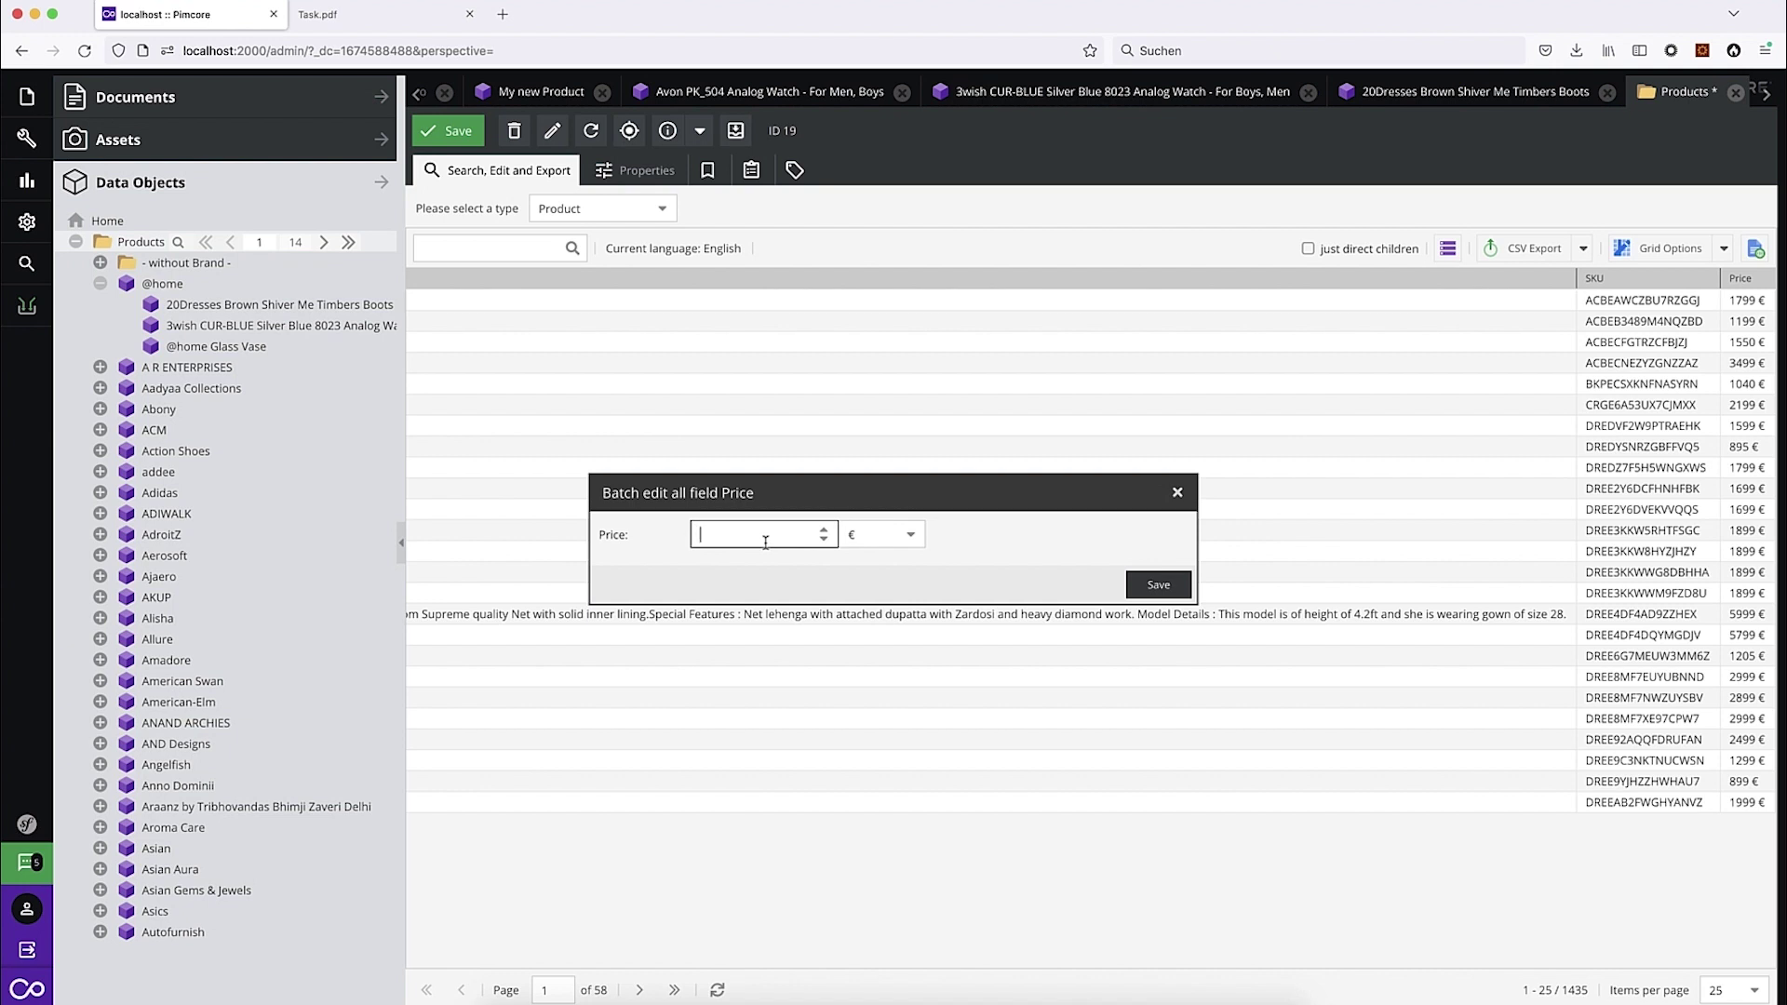
click(1177, 492)
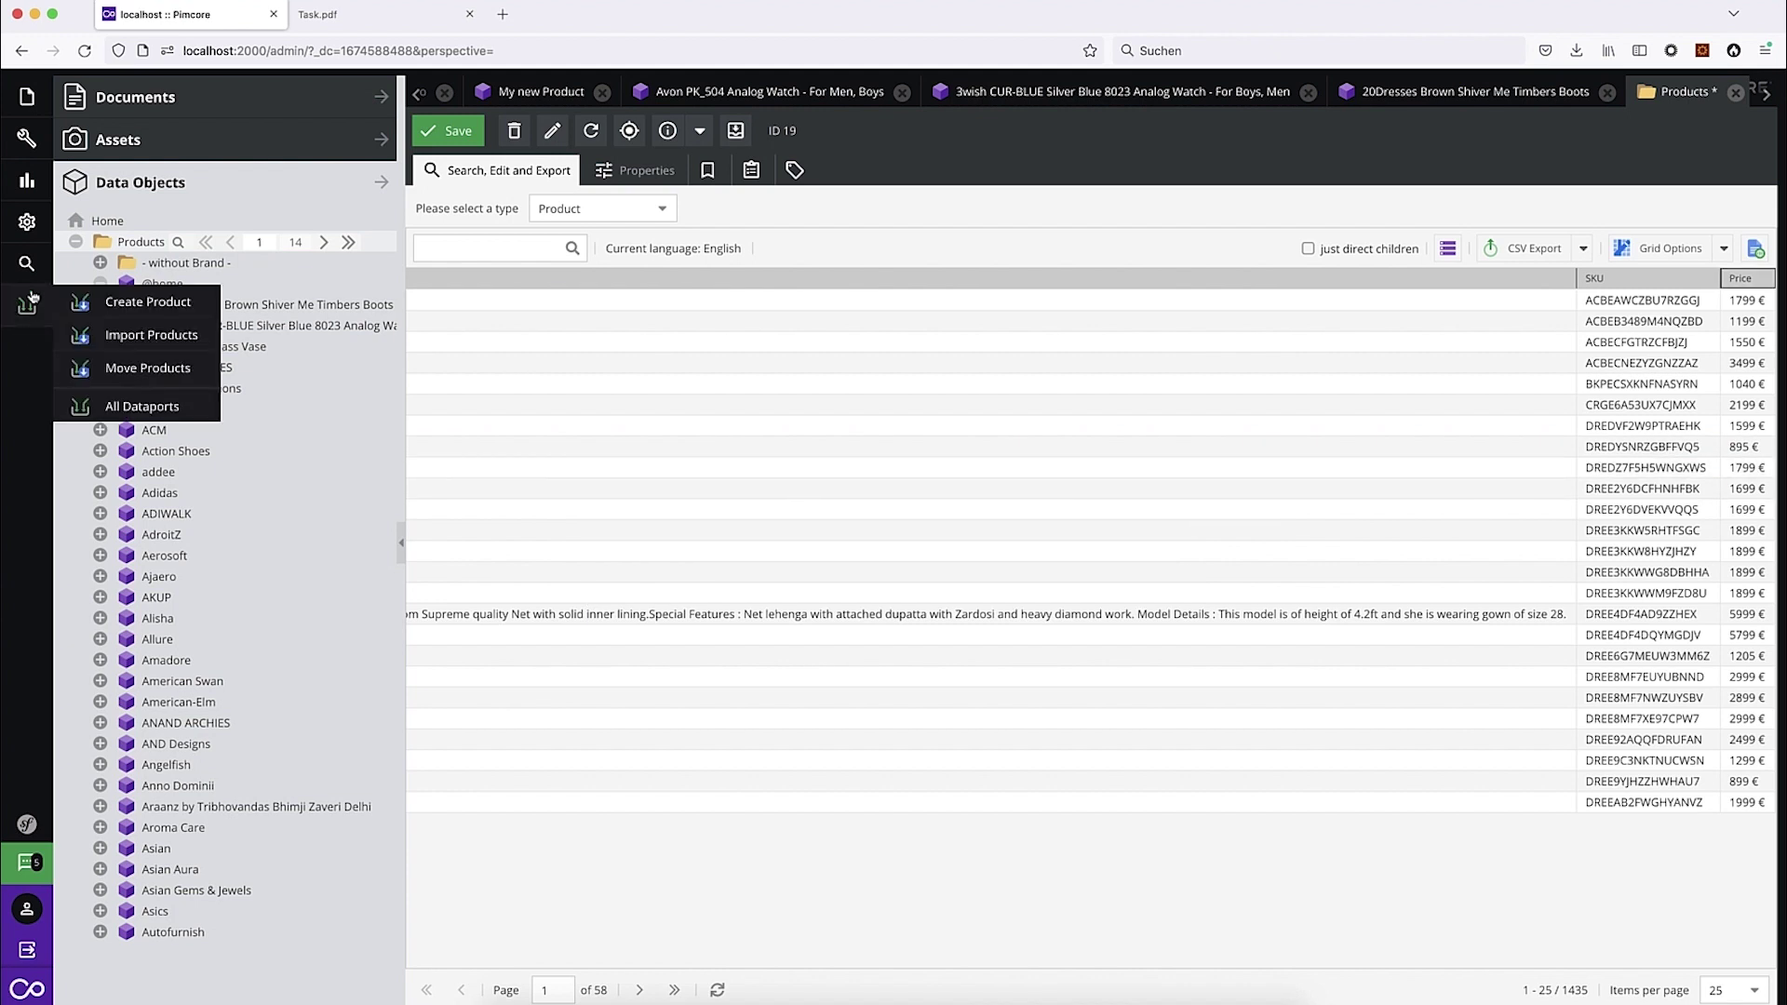
Step: Create a dataport named Raise Prices in Data Director and set its source data type to Object Wizard
click(158, 407)
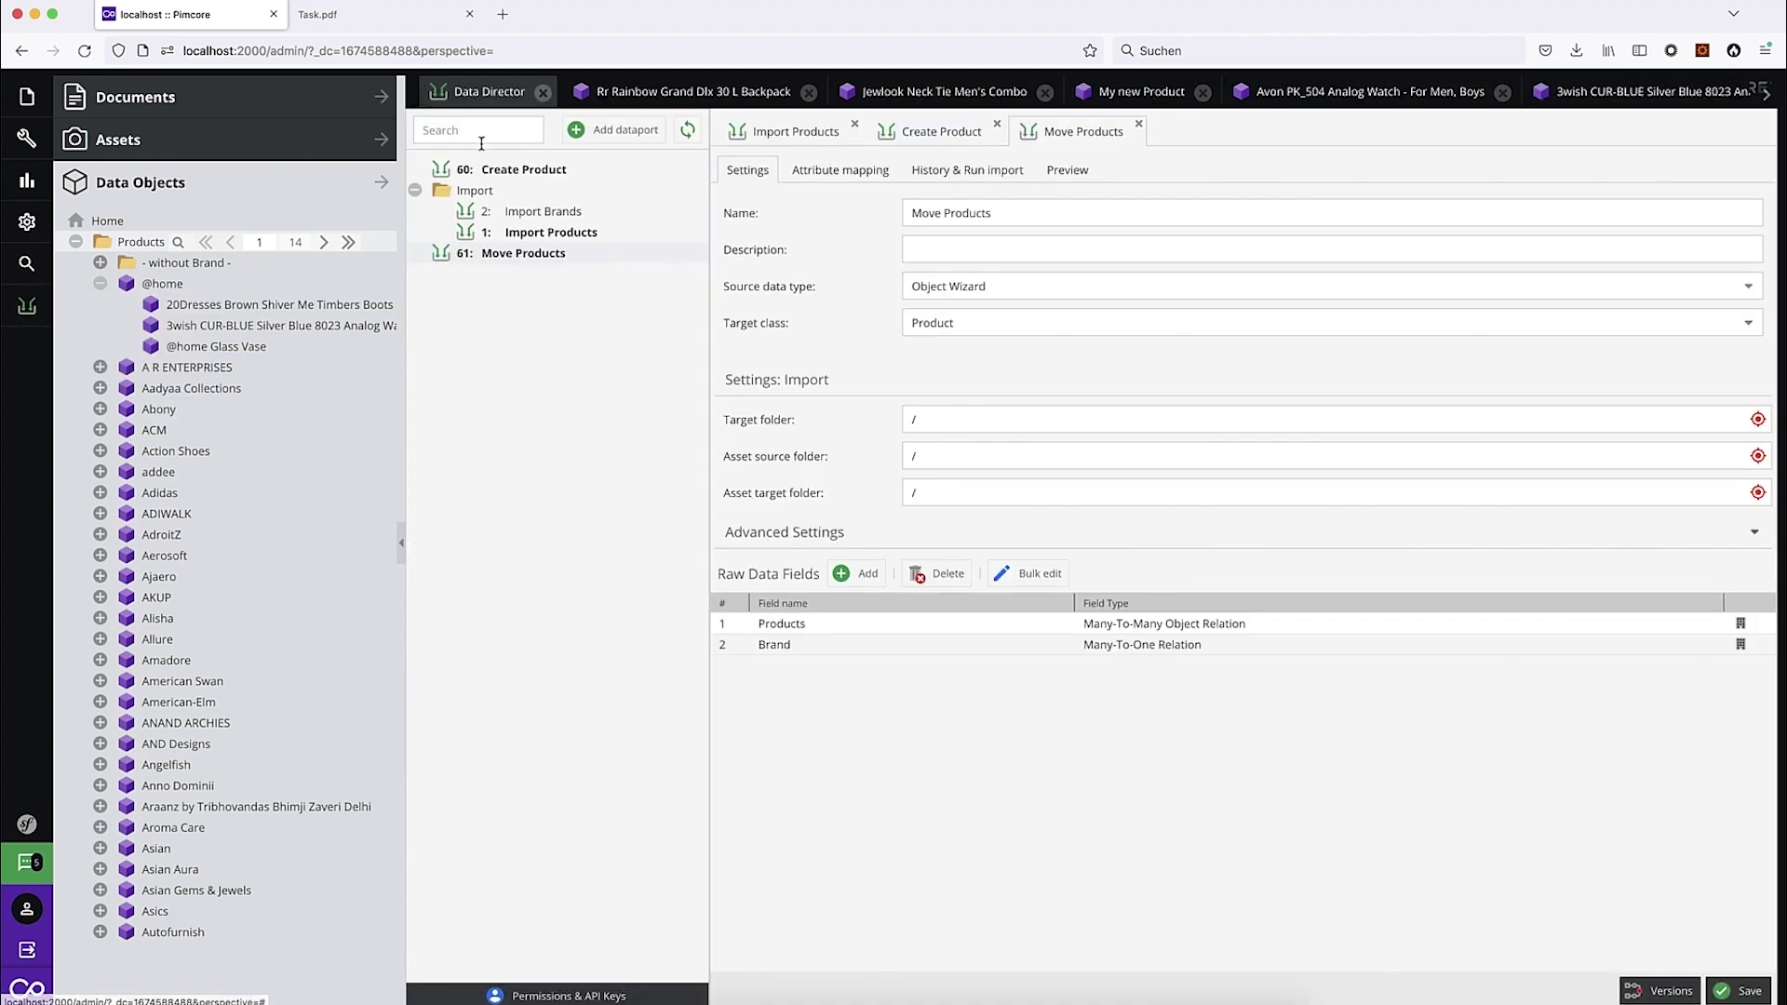
click(578, 131)
text(Raise Prices)
click(865, 594)
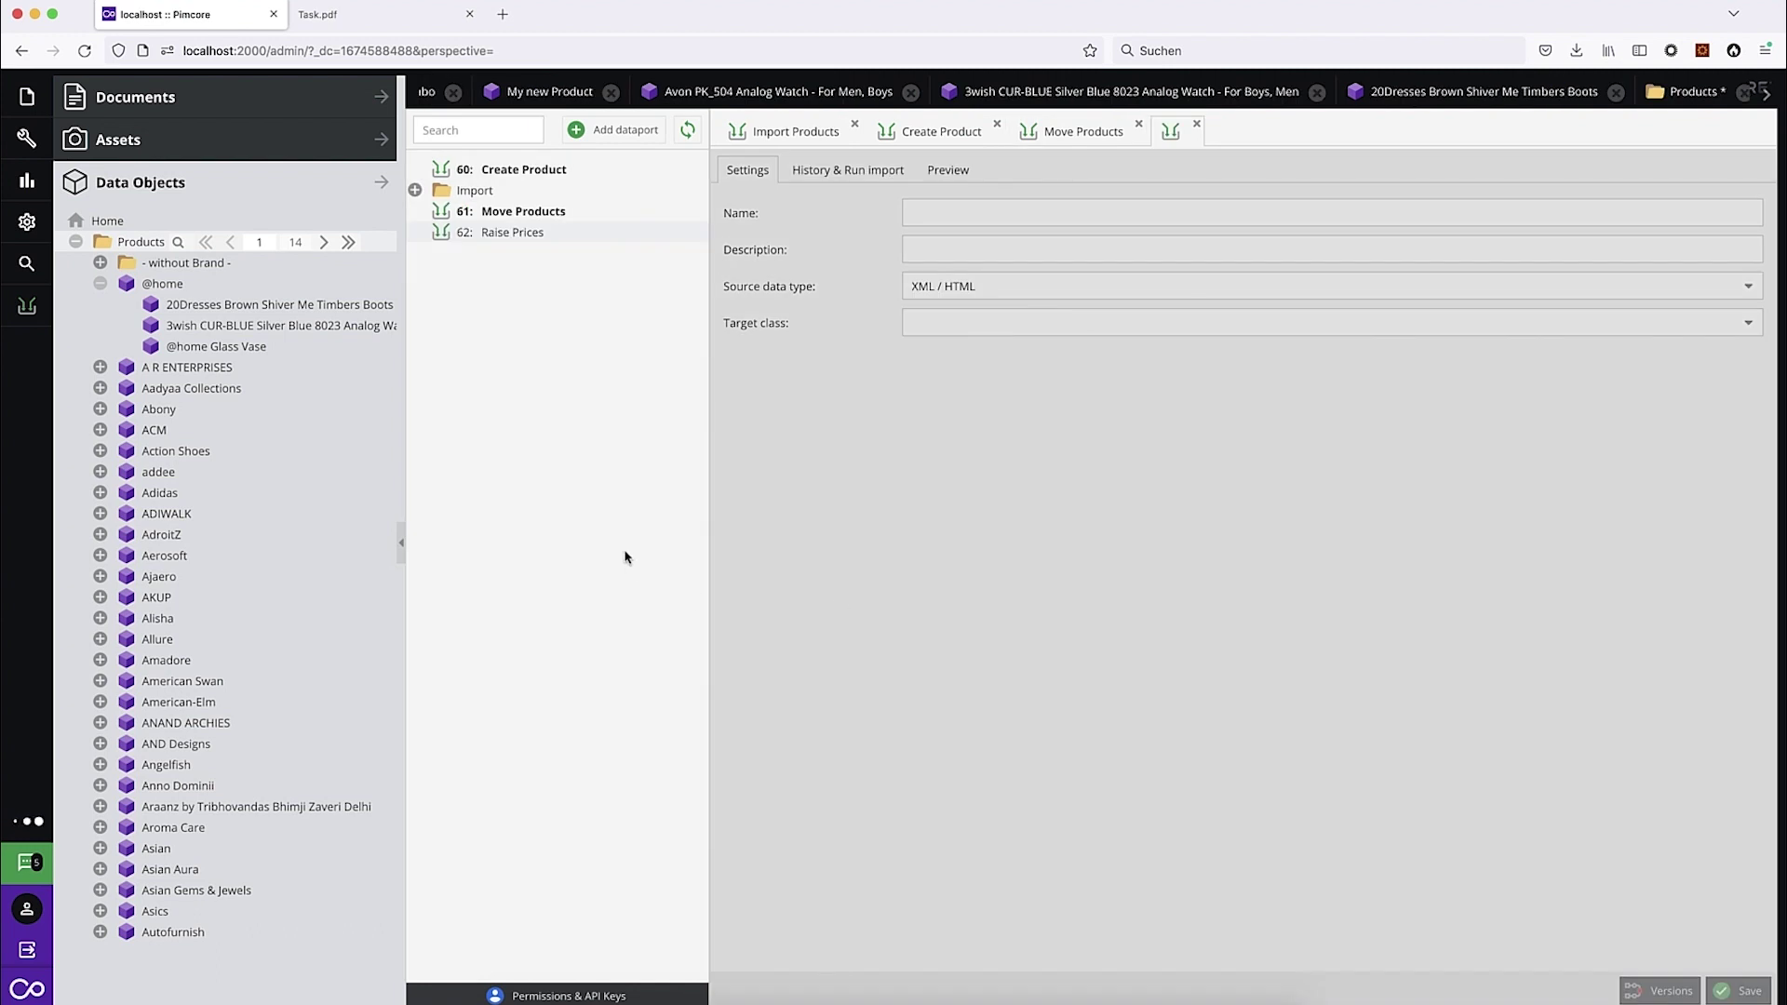
click(977, 283)
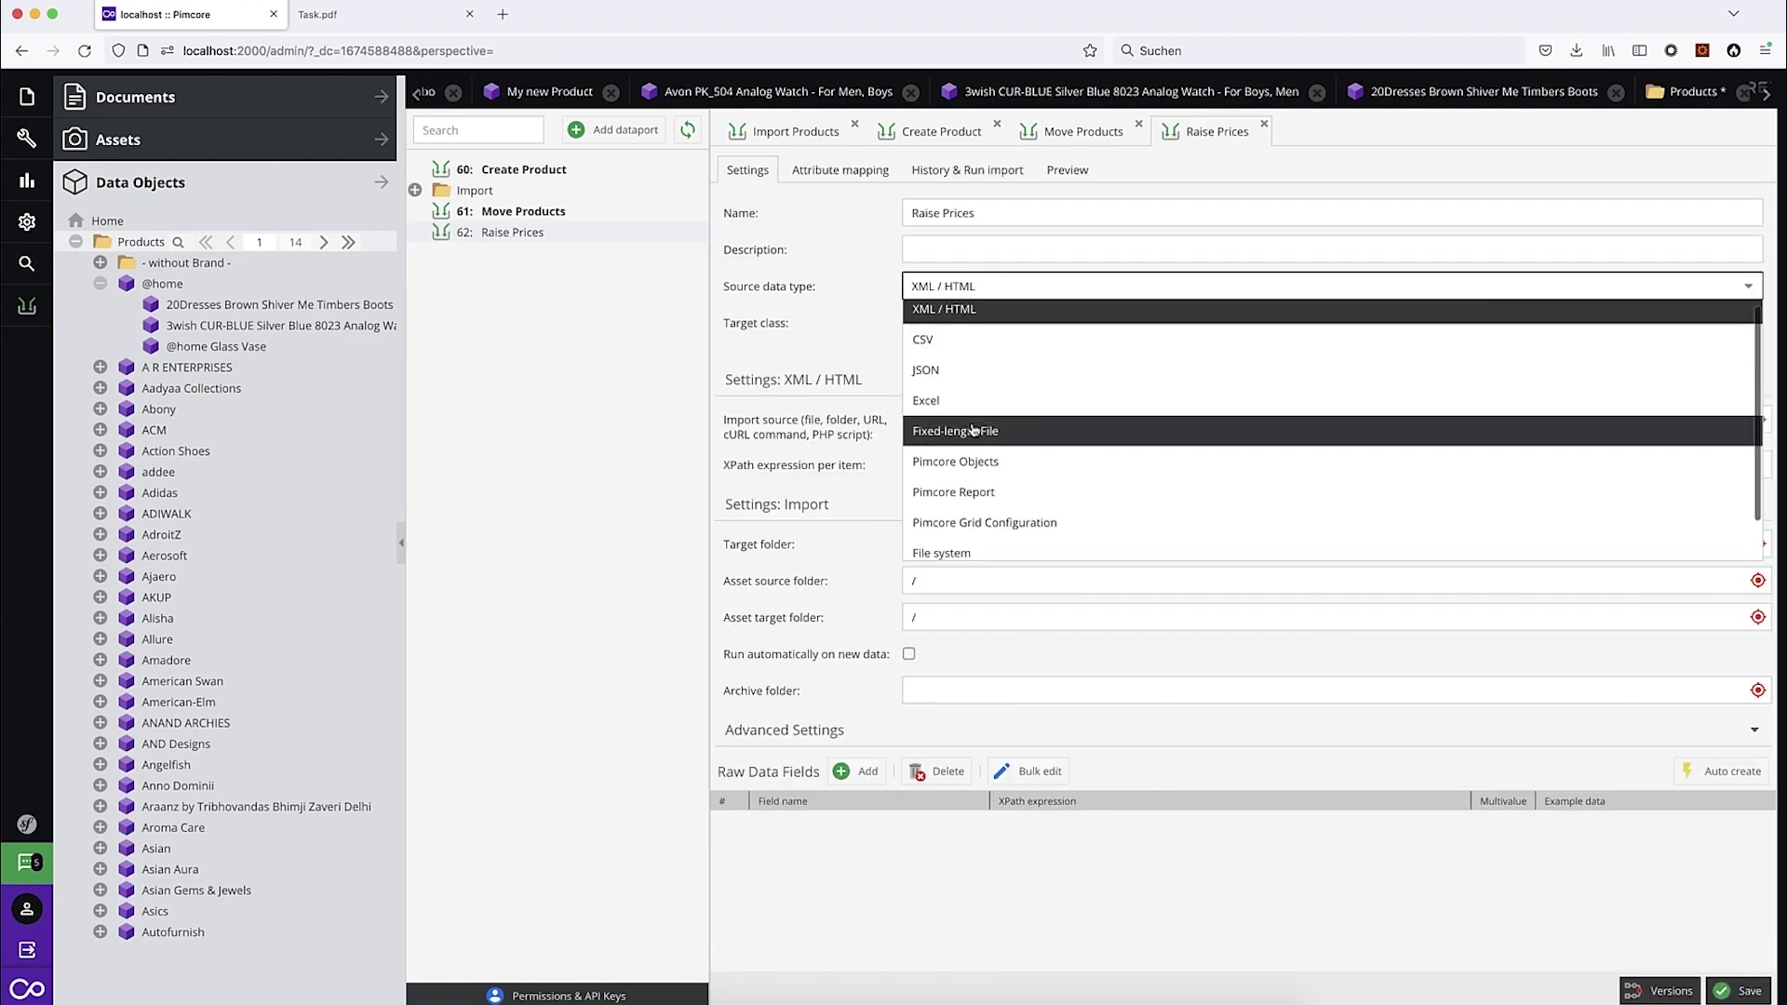
scroll(972, 430, down, 1)
click(975, 545)
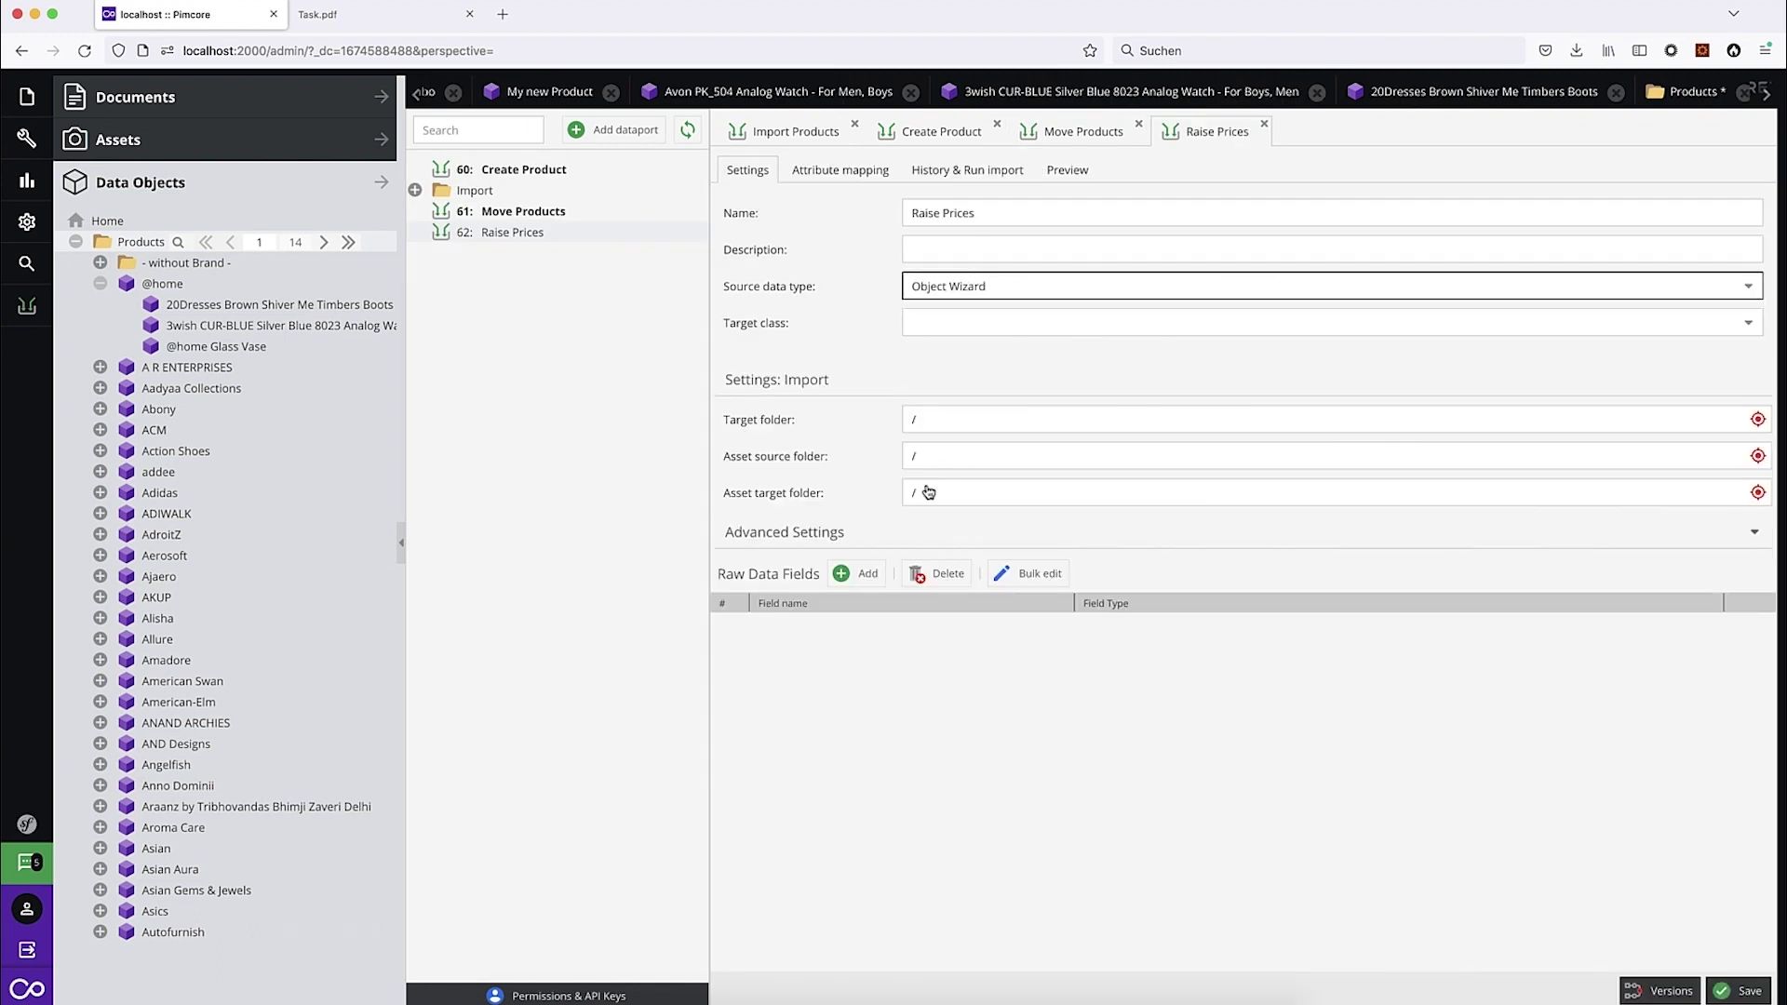
Step: Add a raw data field named Products with the field type Many-To-Many Object Relation to the Raise Prices dataport
click(865, 575)
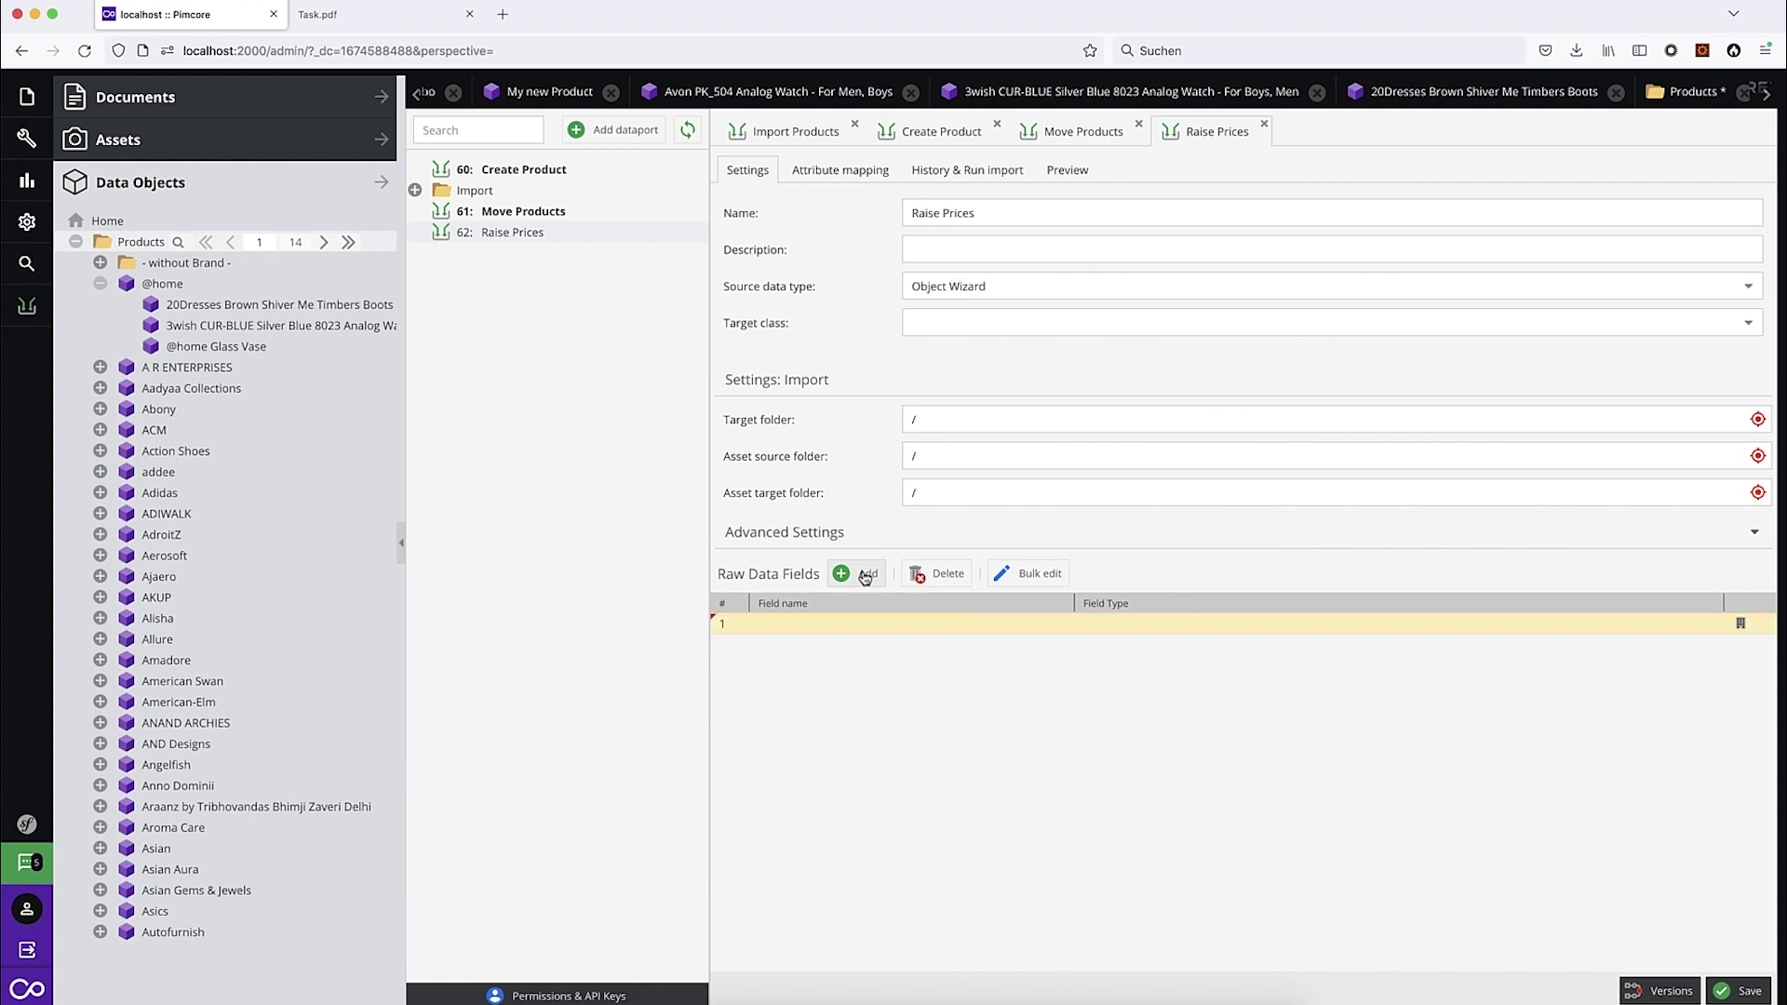
click(860, 626)
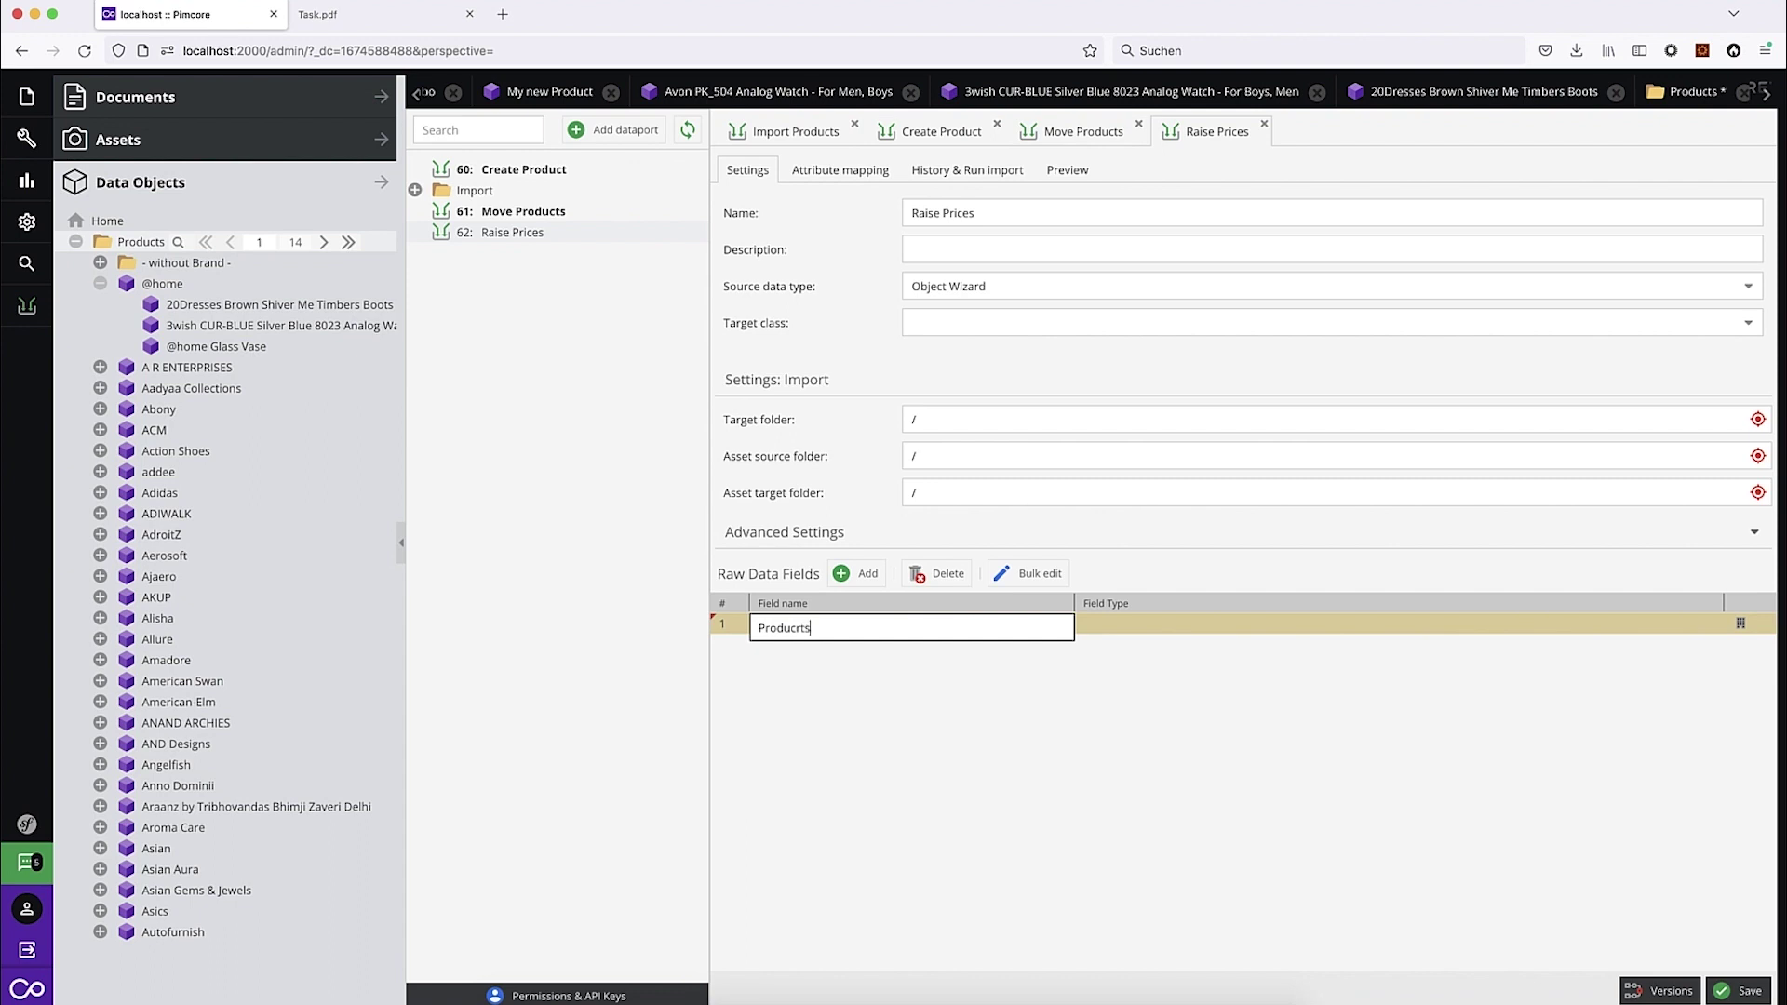
text(Products)
key(Return)
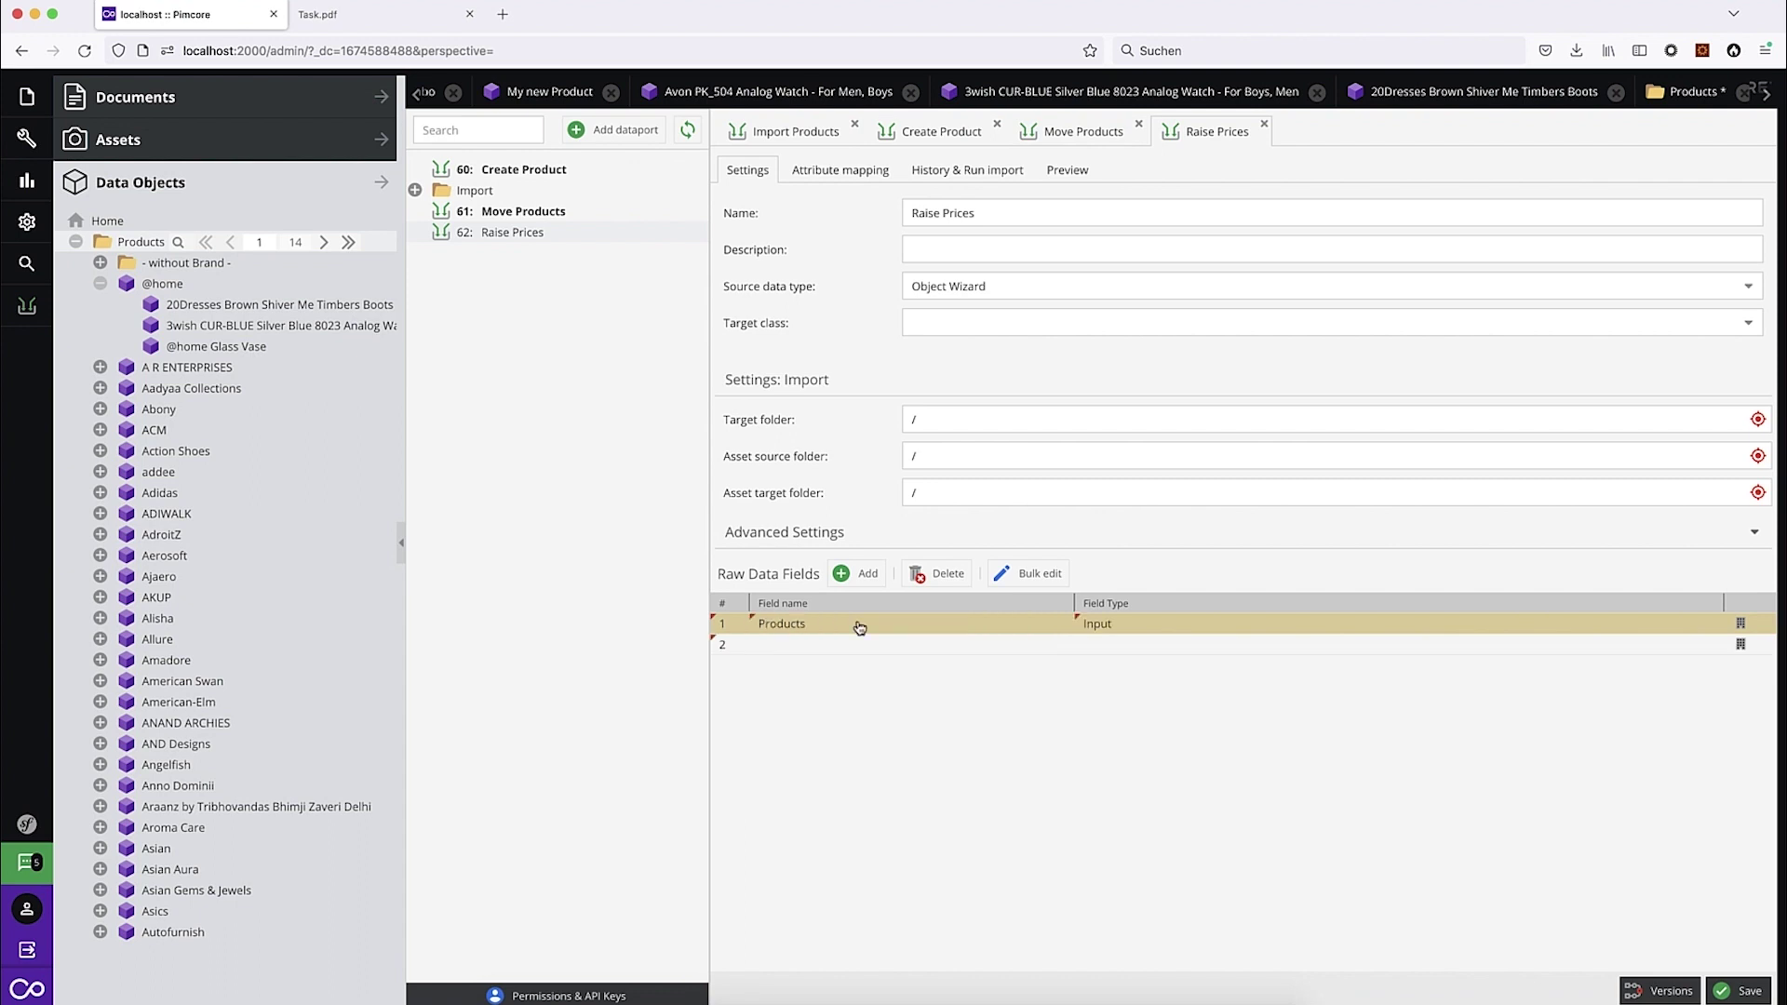
click(1192, 626)
text(many)
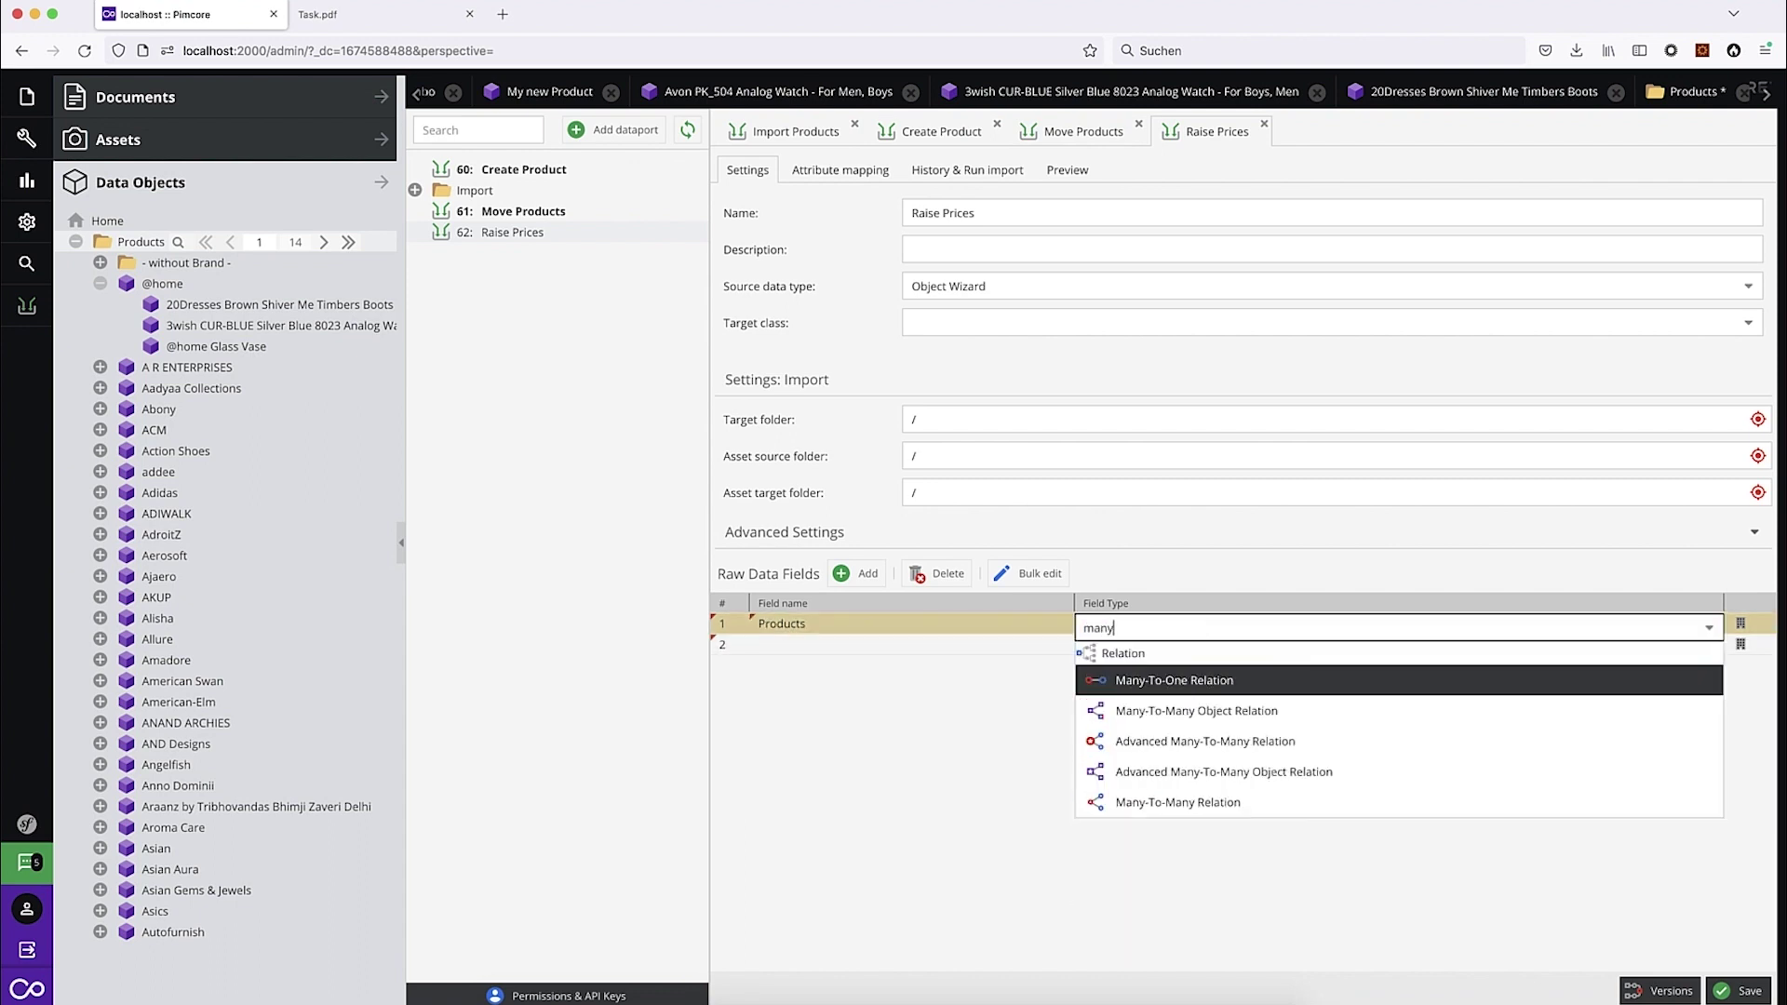
click(1277, 712)
Step: Restrict the Products raw data field to the Product class and set its visible fields to name and sku
click(1740, 623)
scroll(771, 521, down, 5)
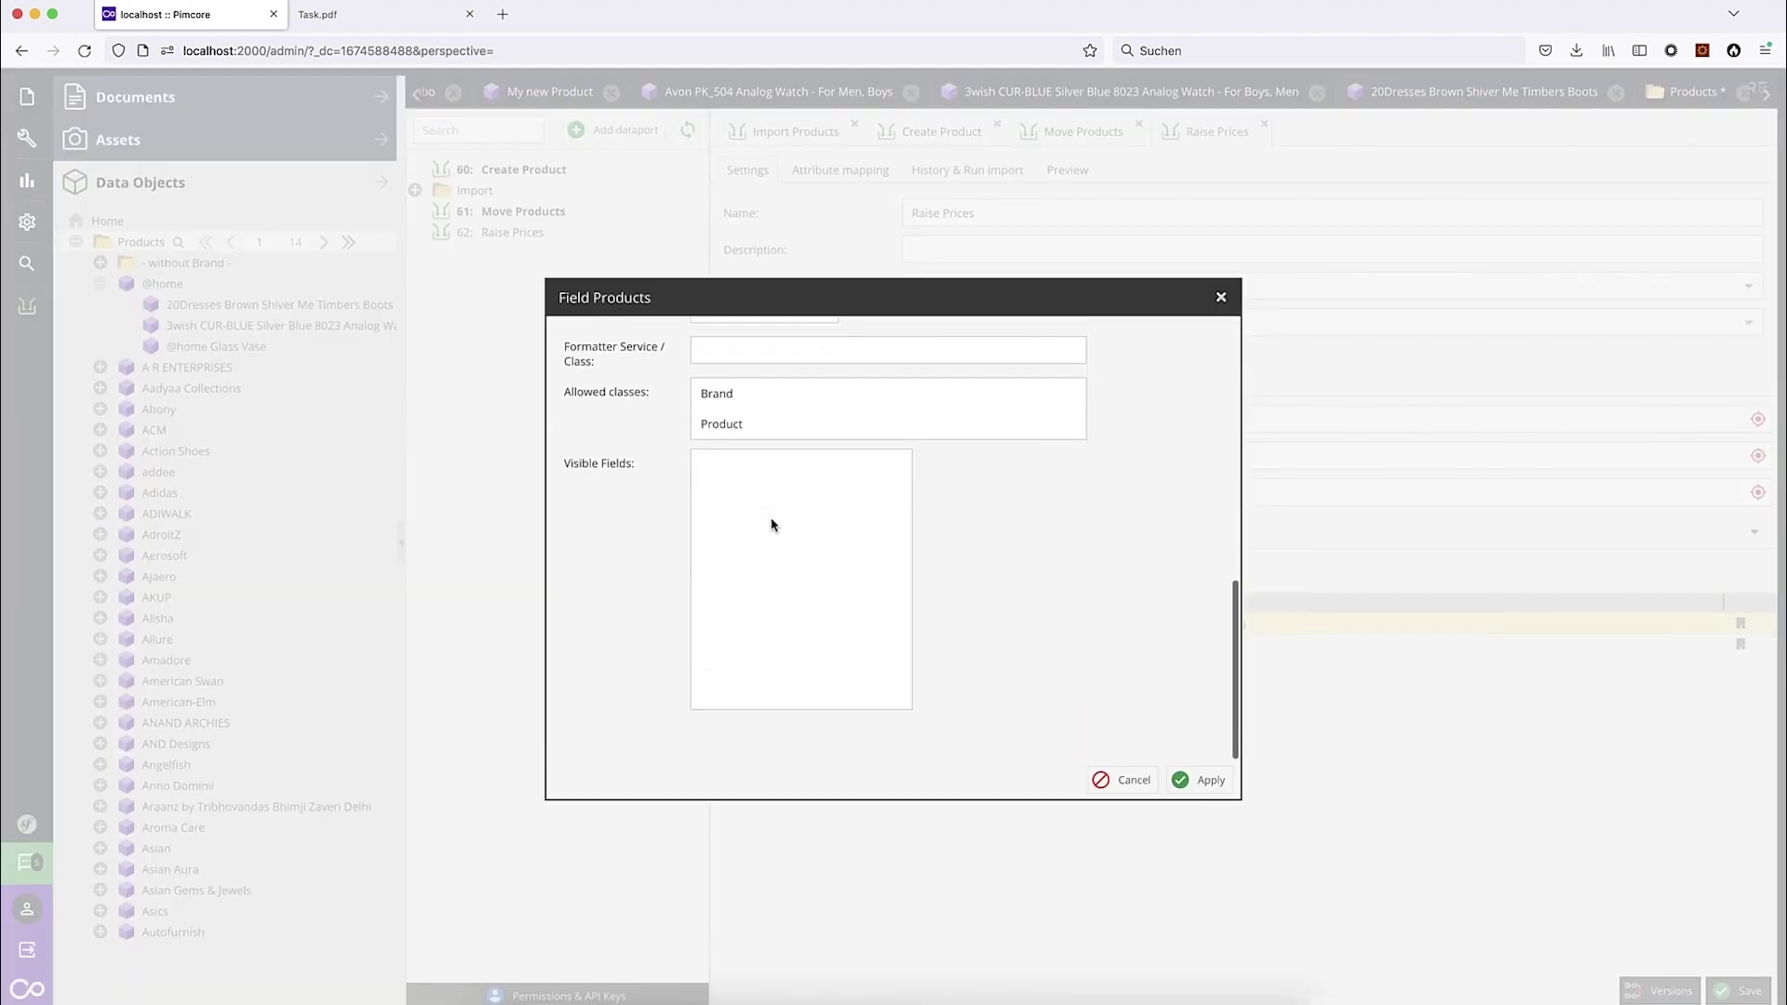
click(770, 440)
click(756, 586)
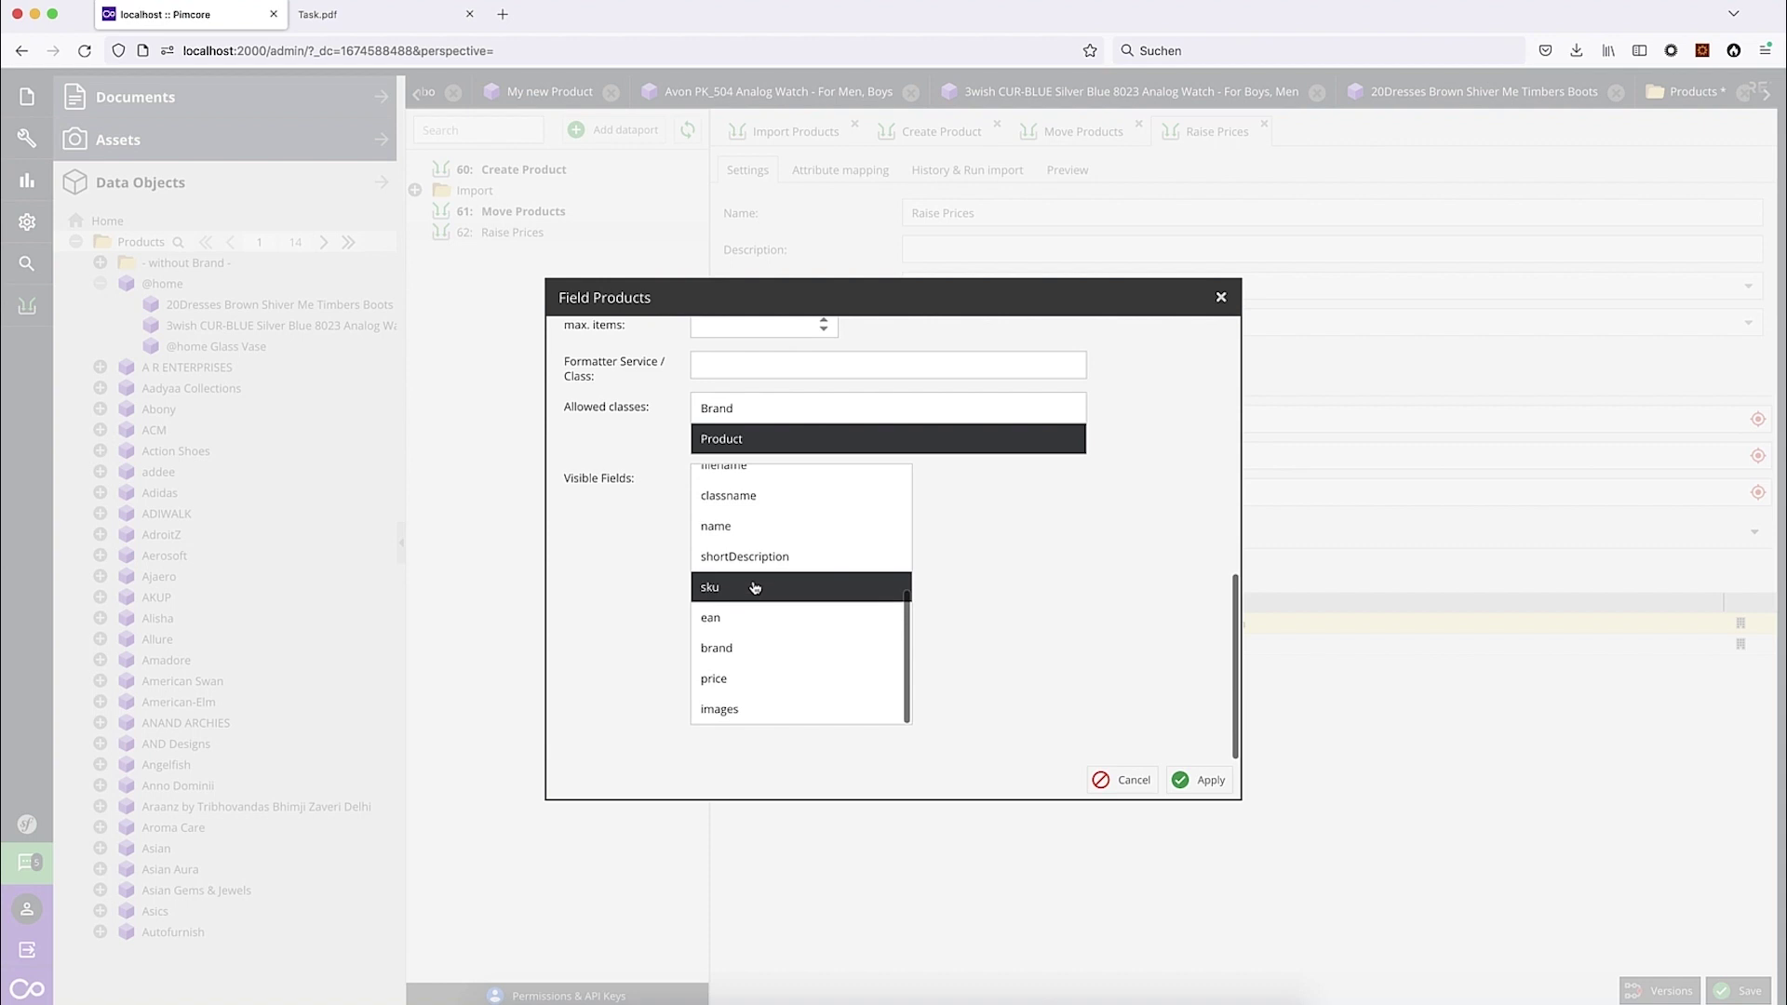
super+click(742, 524)
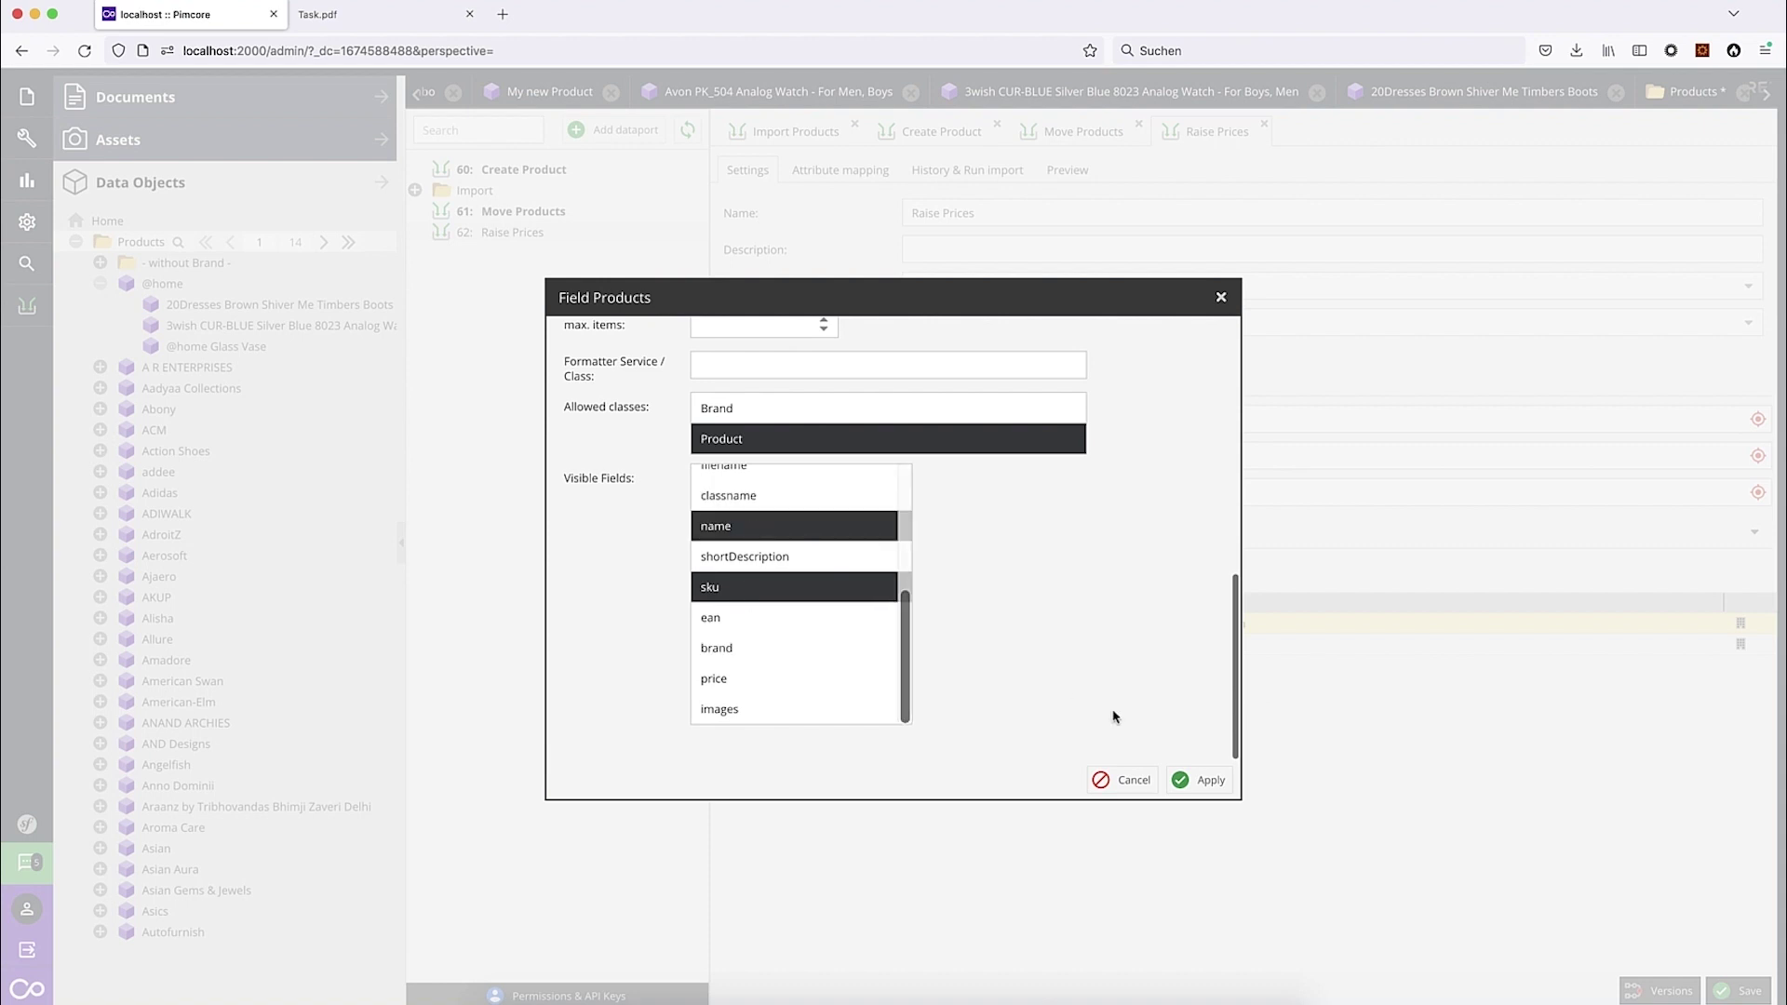
click(1200, 780)
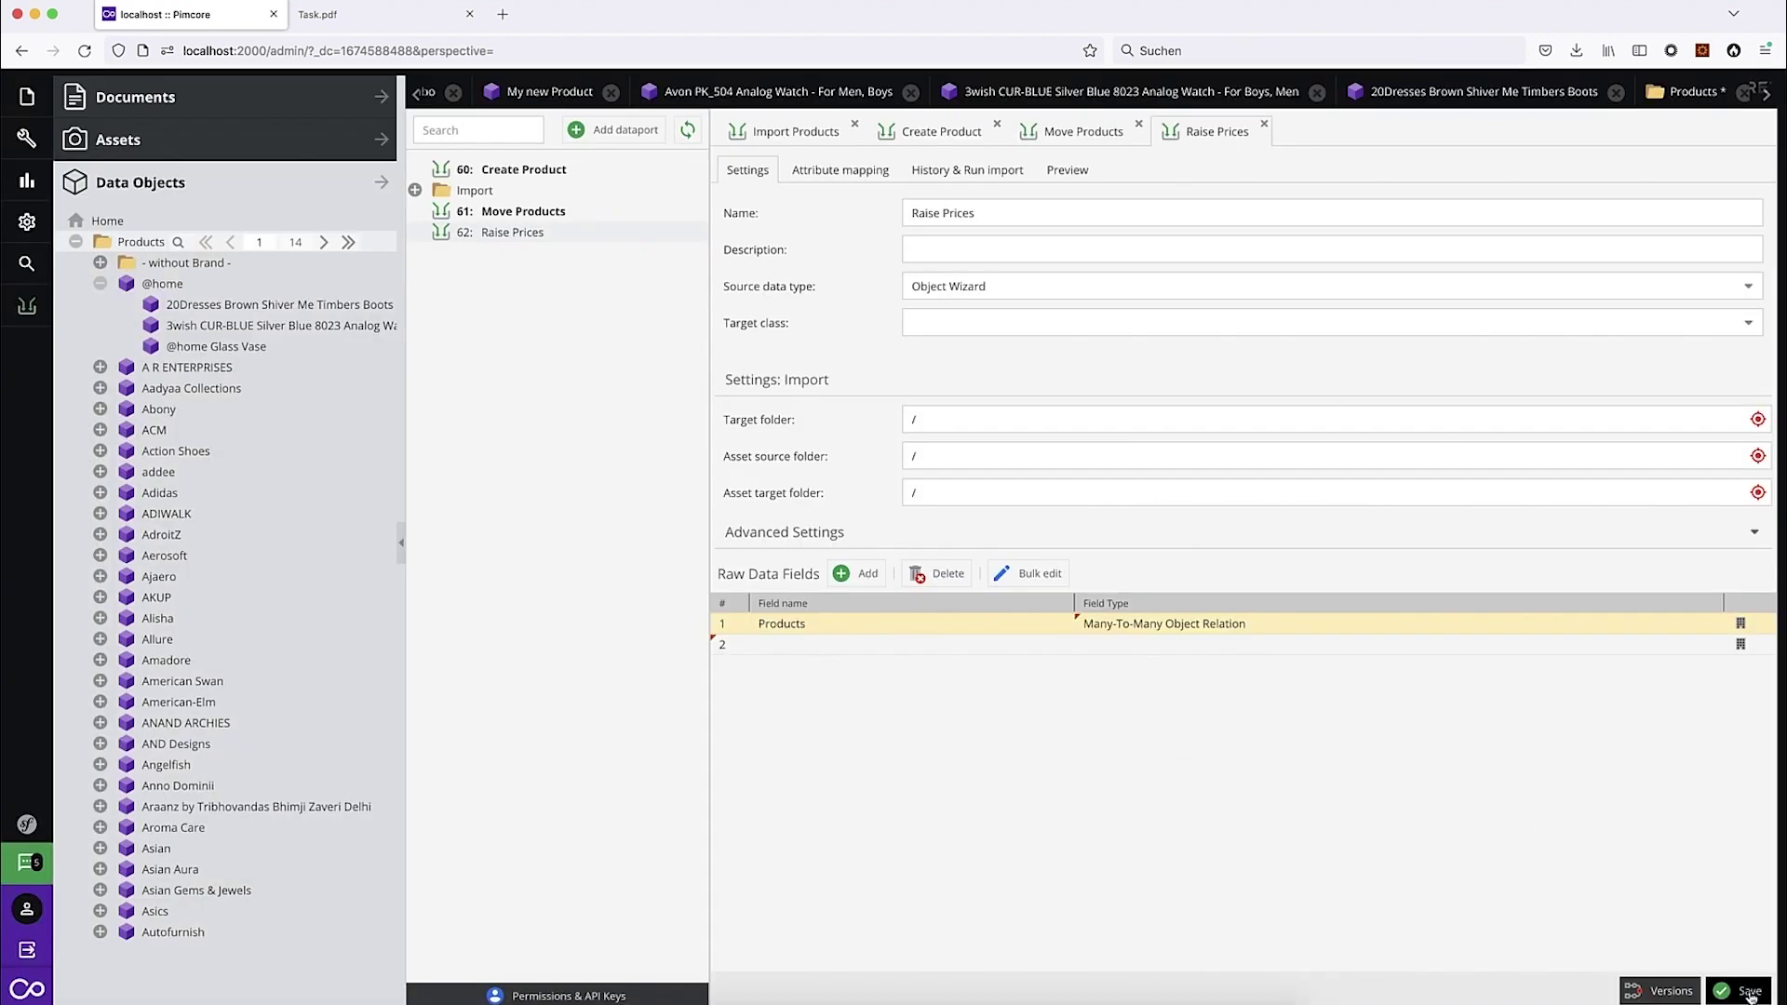
Step: Add a raw data field named Price raise in % with the field type Number and save the Raise Prices dataport
double_click(870, 644)
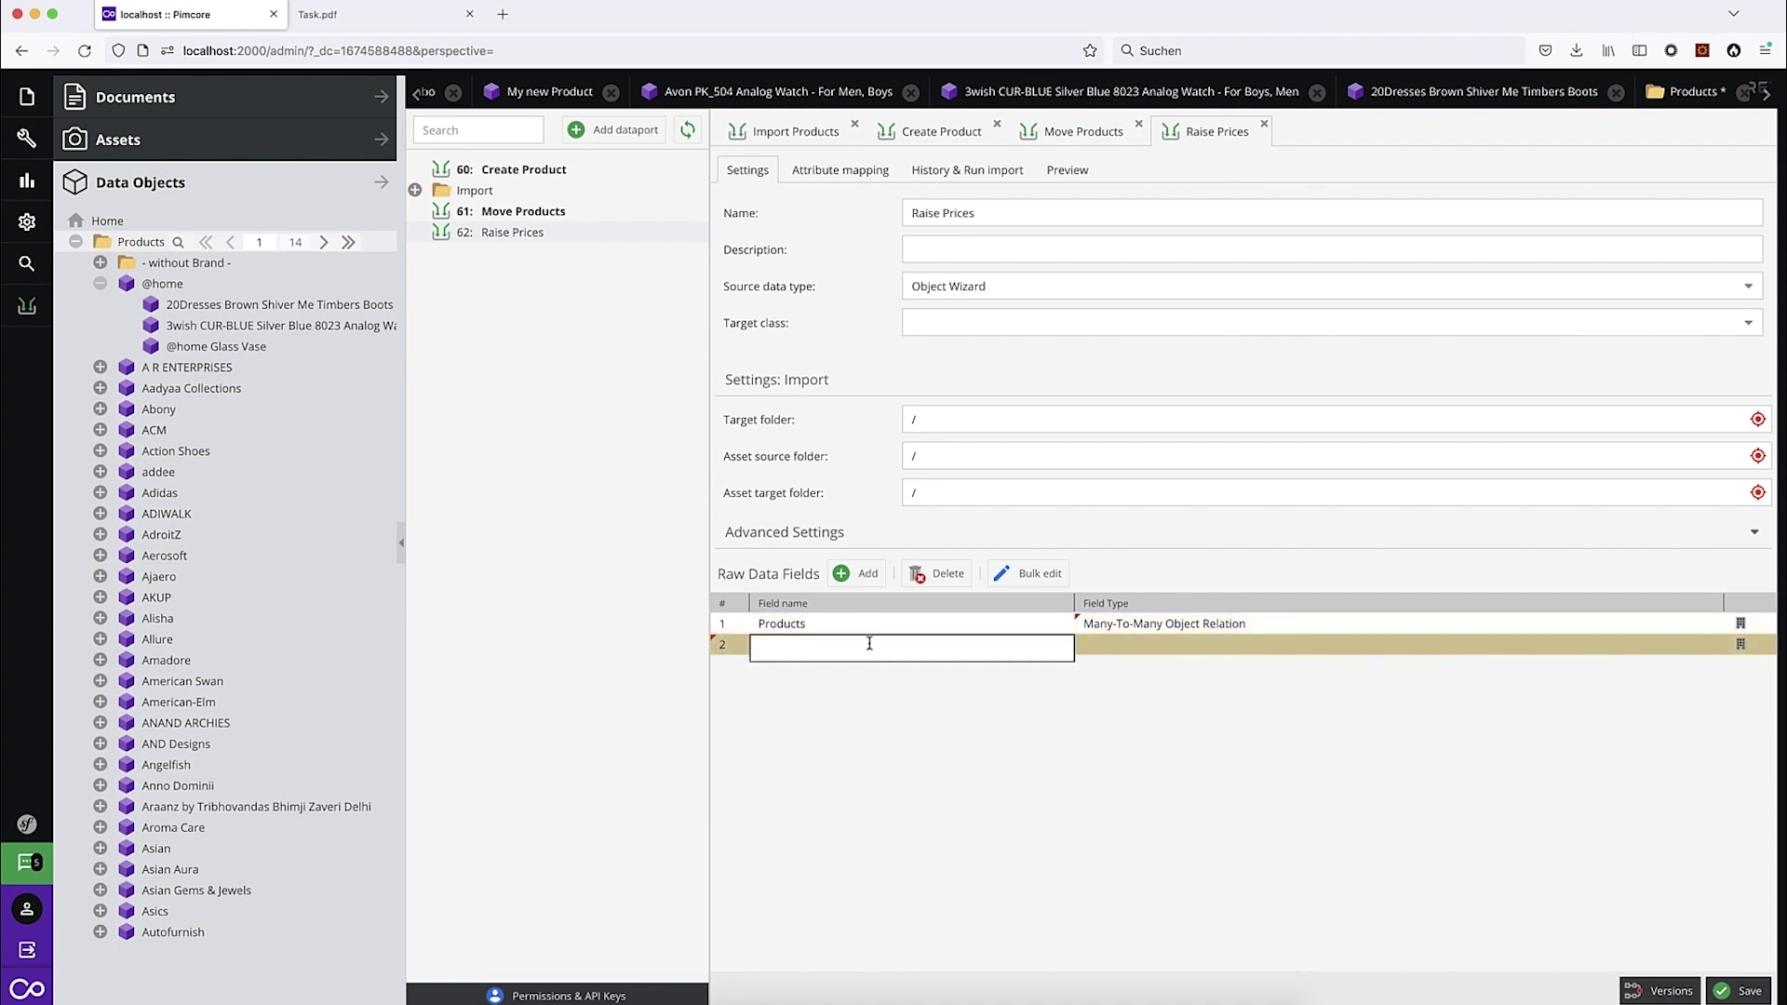
text(Price)
key(Return)
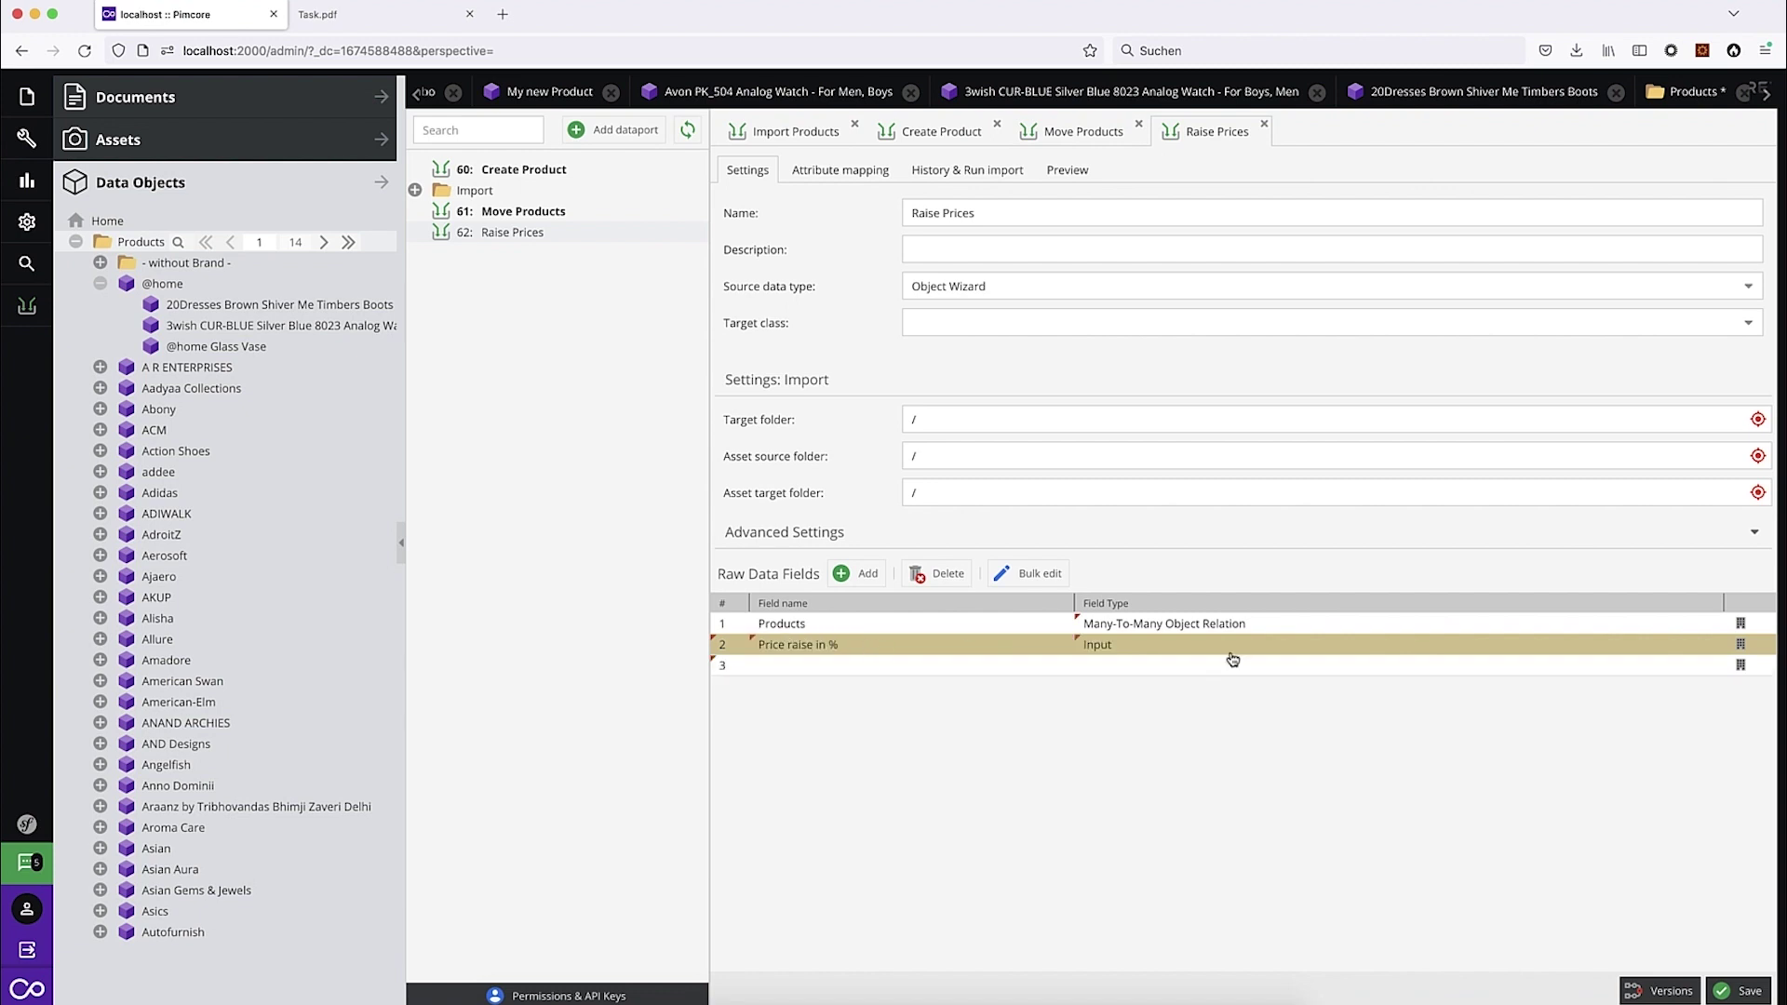
double_click(1424, 647)
text(num)
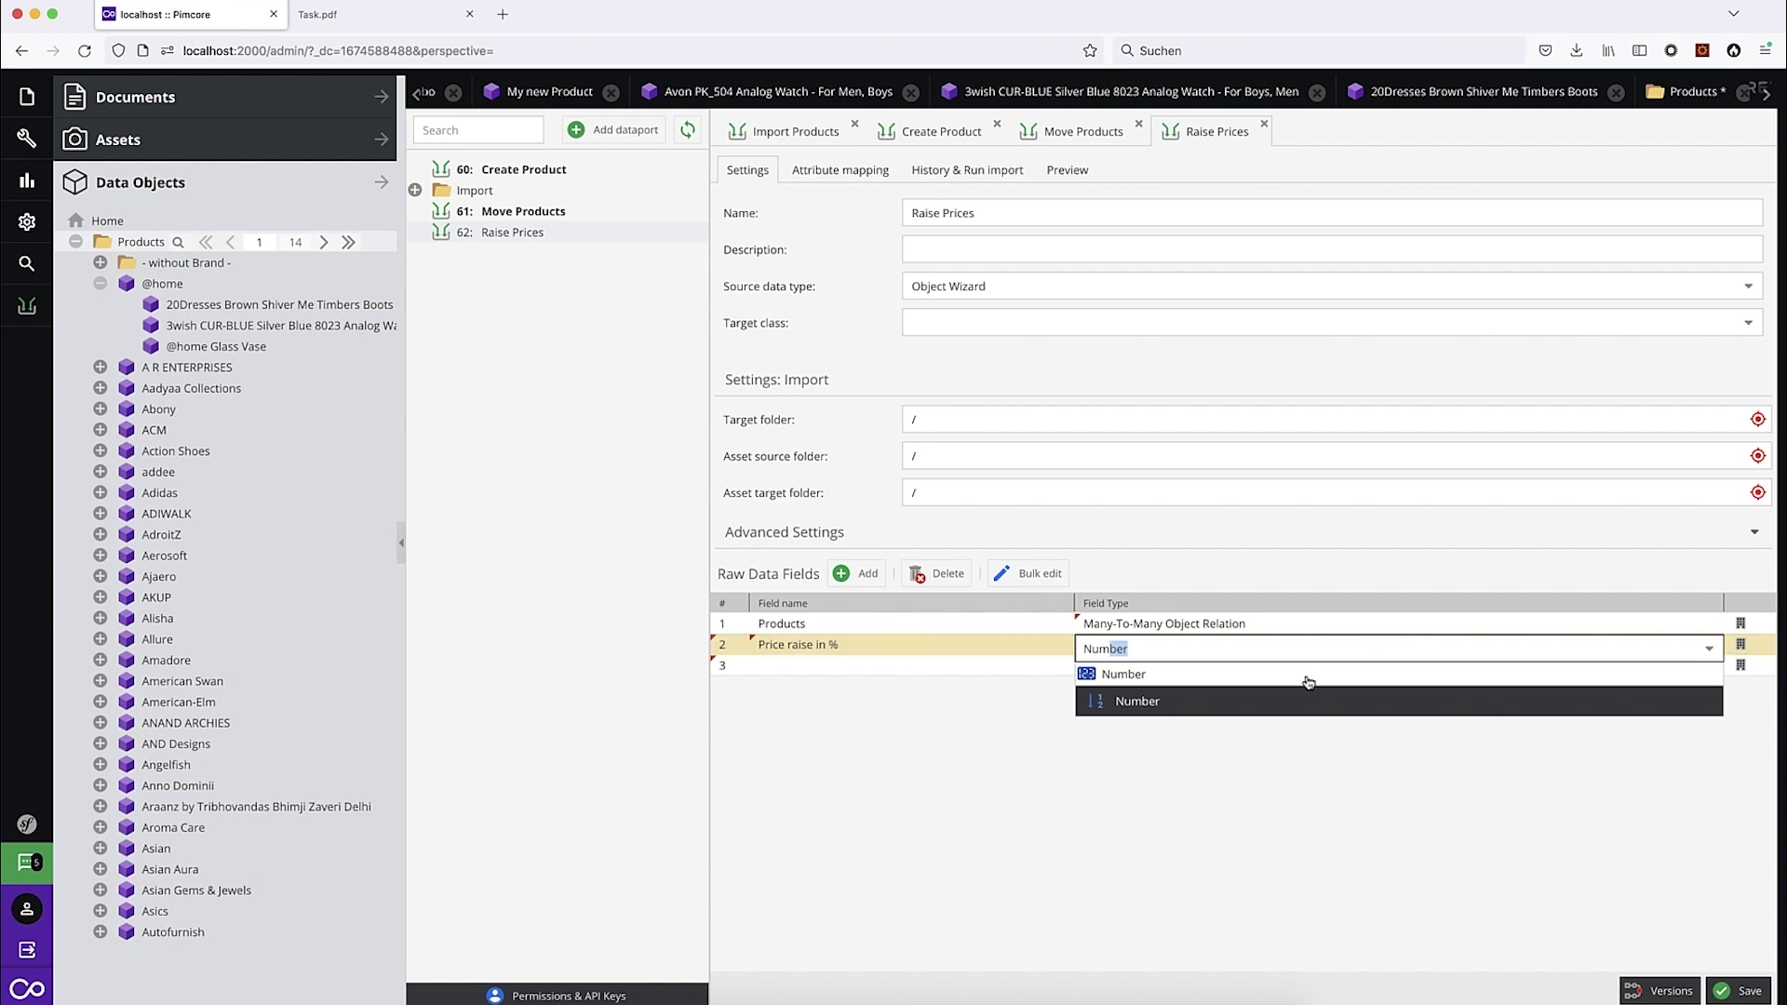
click(1214, 705)
click(1248, 734)
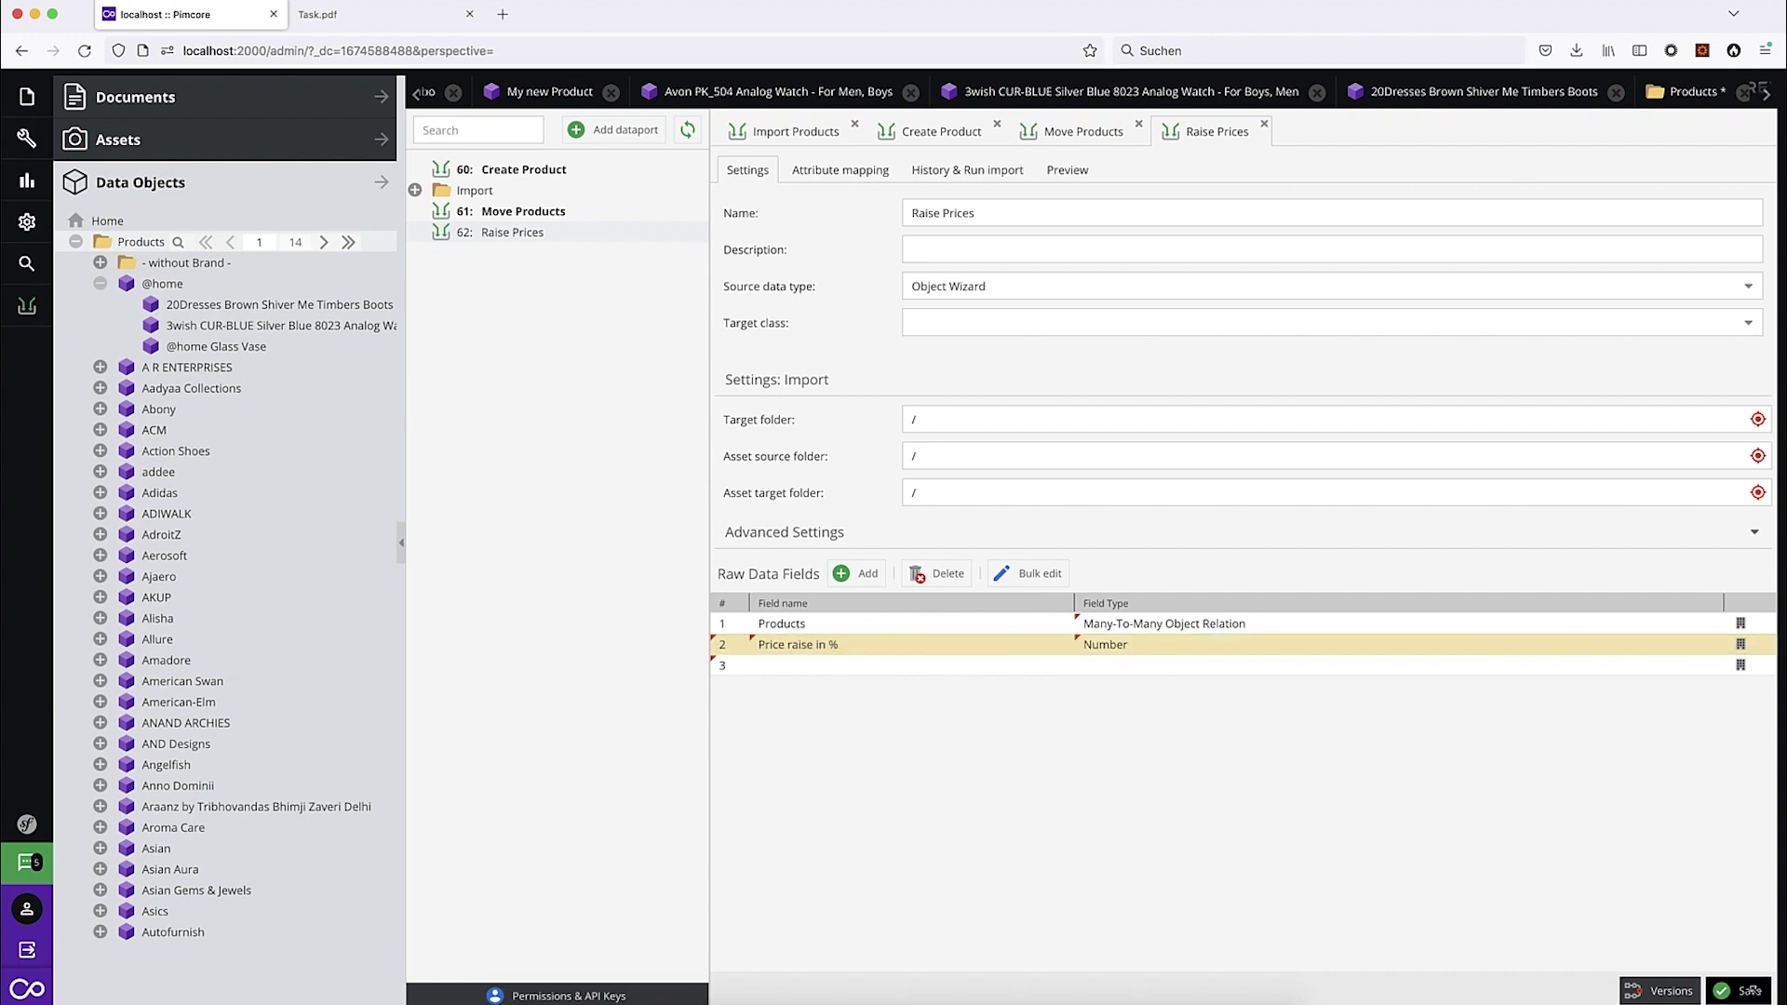
click(858, 179)
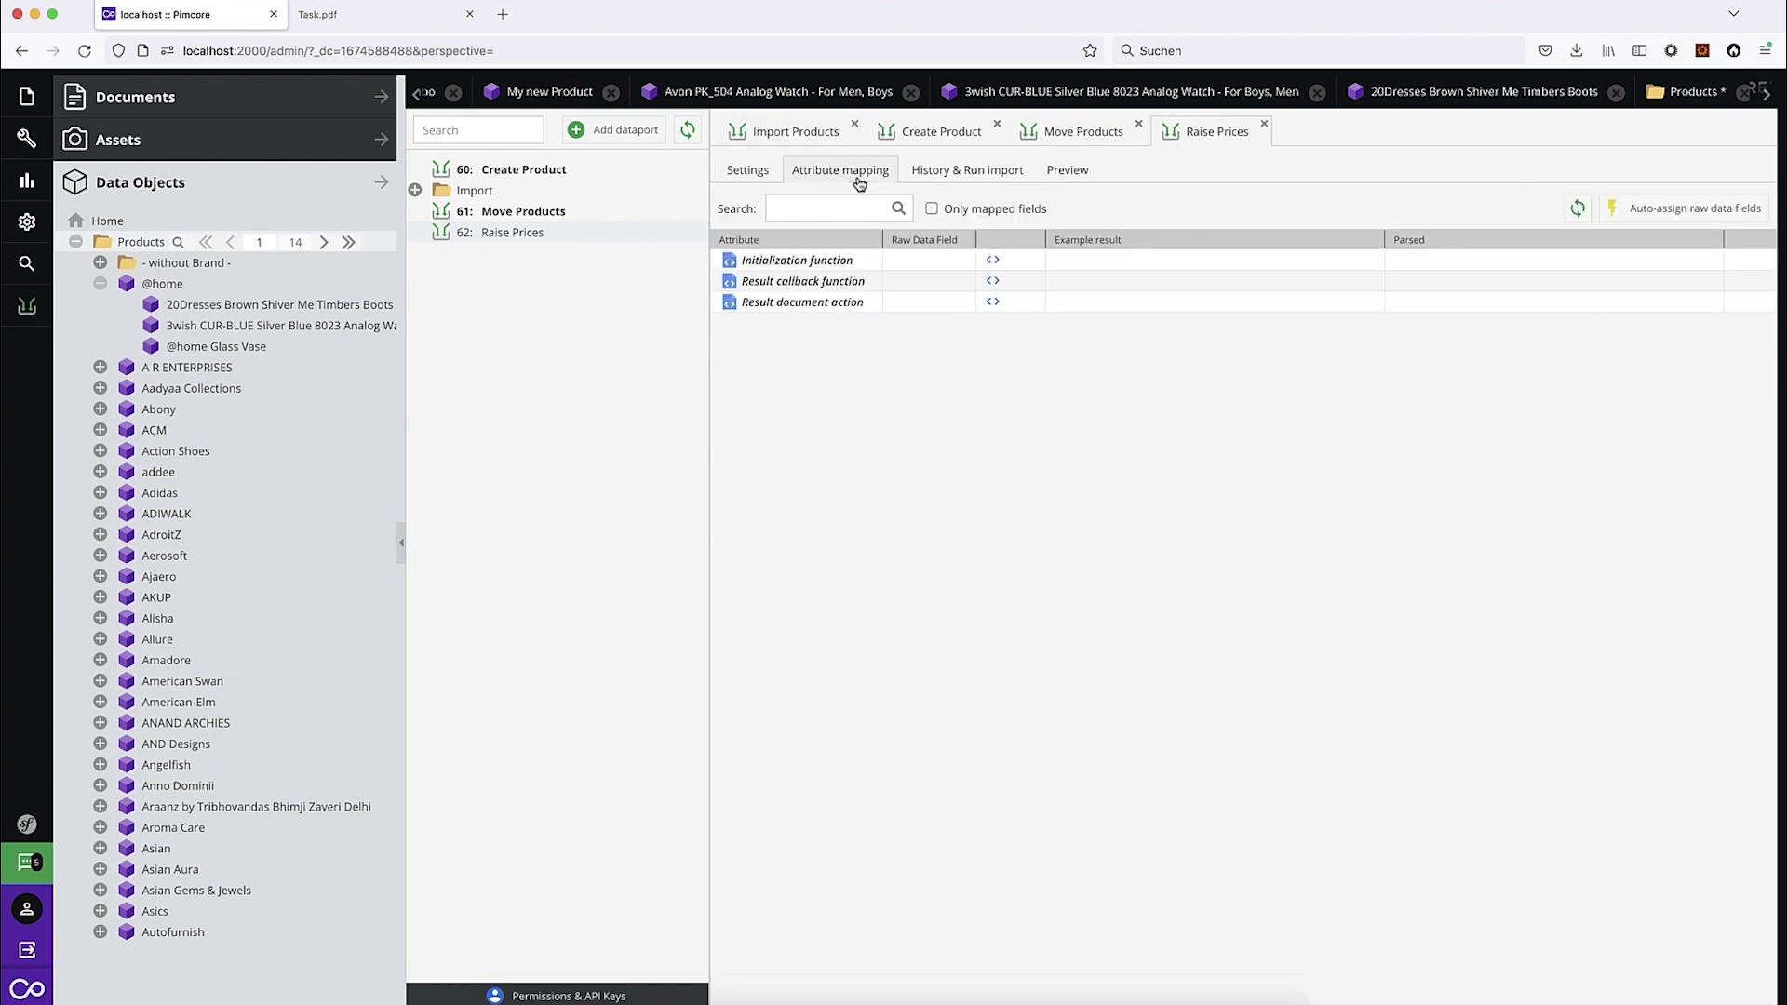
click(747, 171)
click(1738, 990)
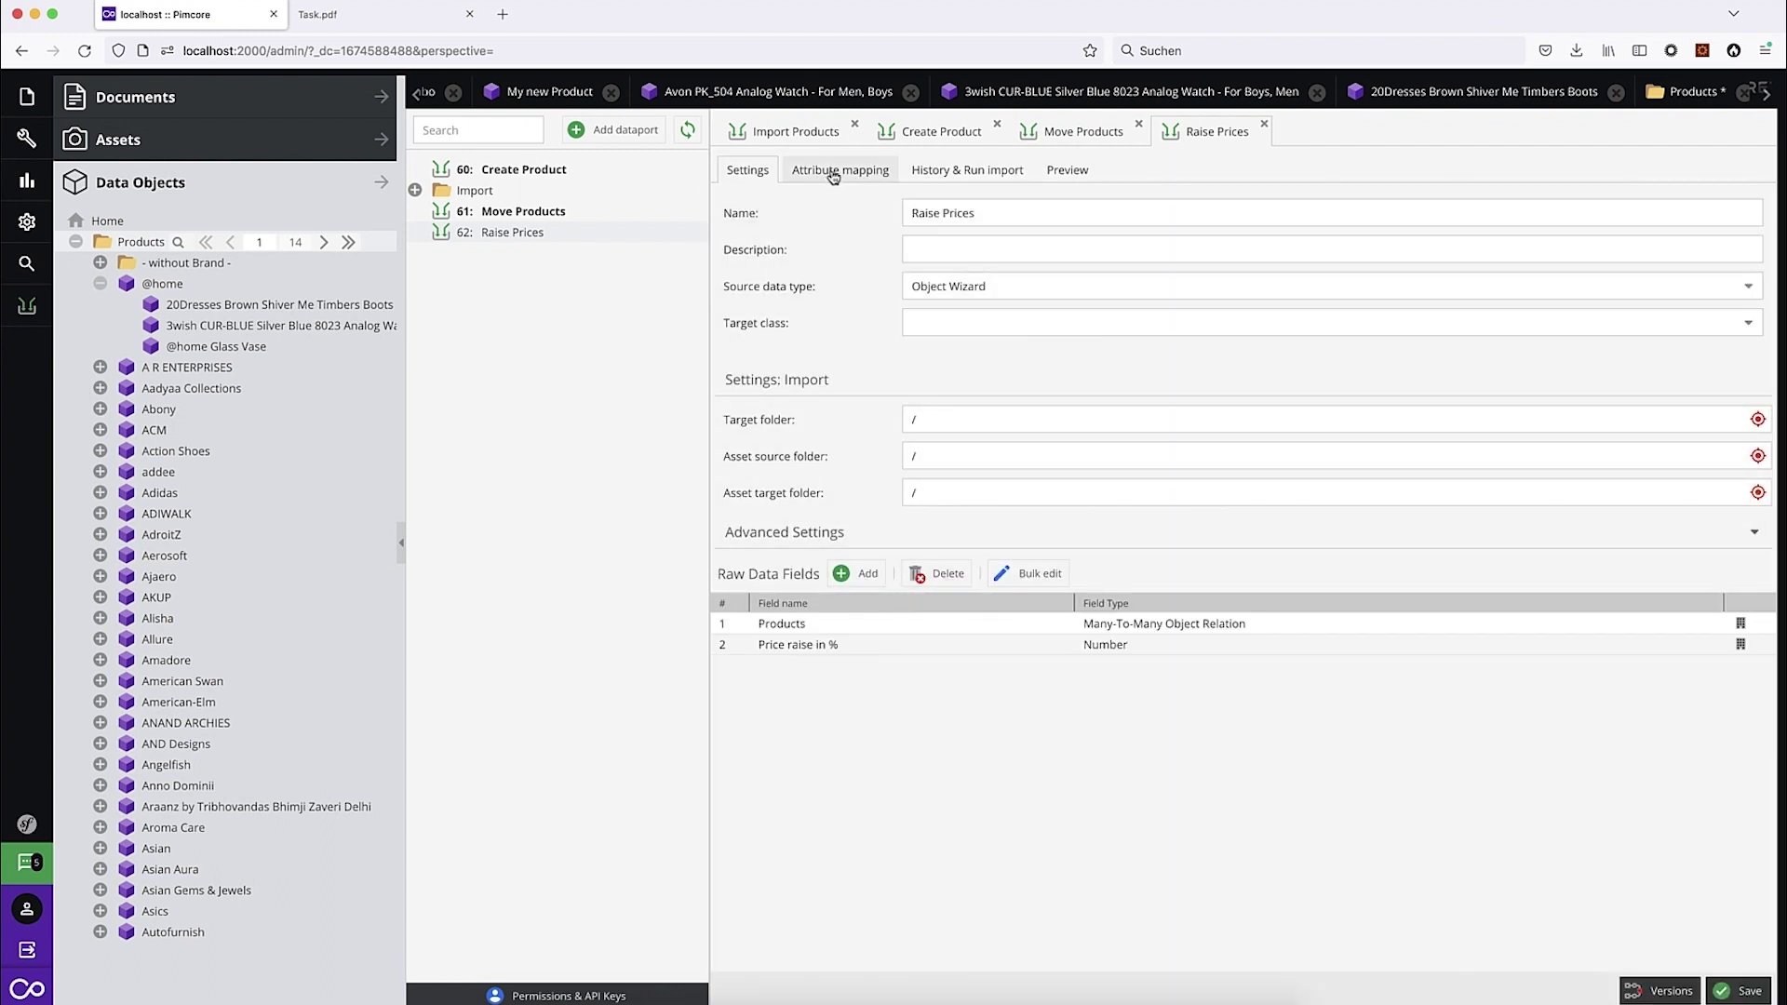
Step: Set the Raise Prices dataport's target class to Product and save the dataport
click(833, 174)
click(747, 170)
click(1101, 326)
click(977, 408)
click(1740, 989)
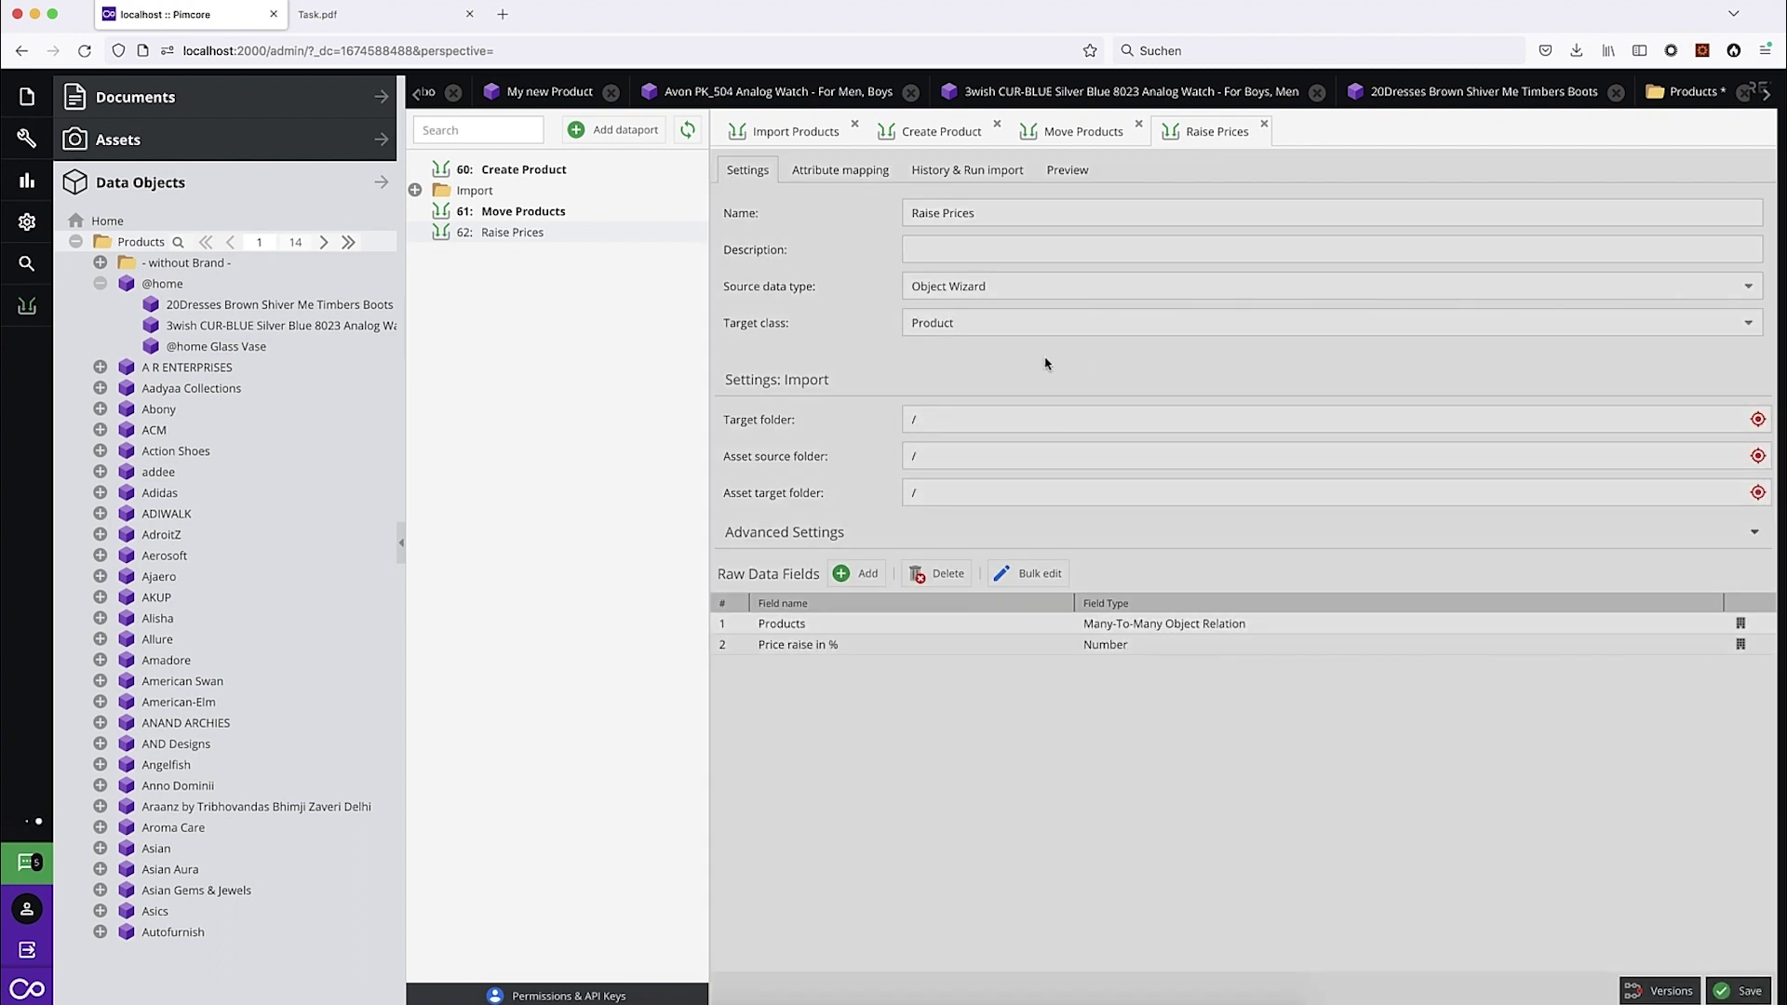
Step: Map the Products raw data field to the ID attribute and Price raise in % to the Price attribute
click(828, 170)
click(953, 263)
click(953, 263)
click(936, 325)
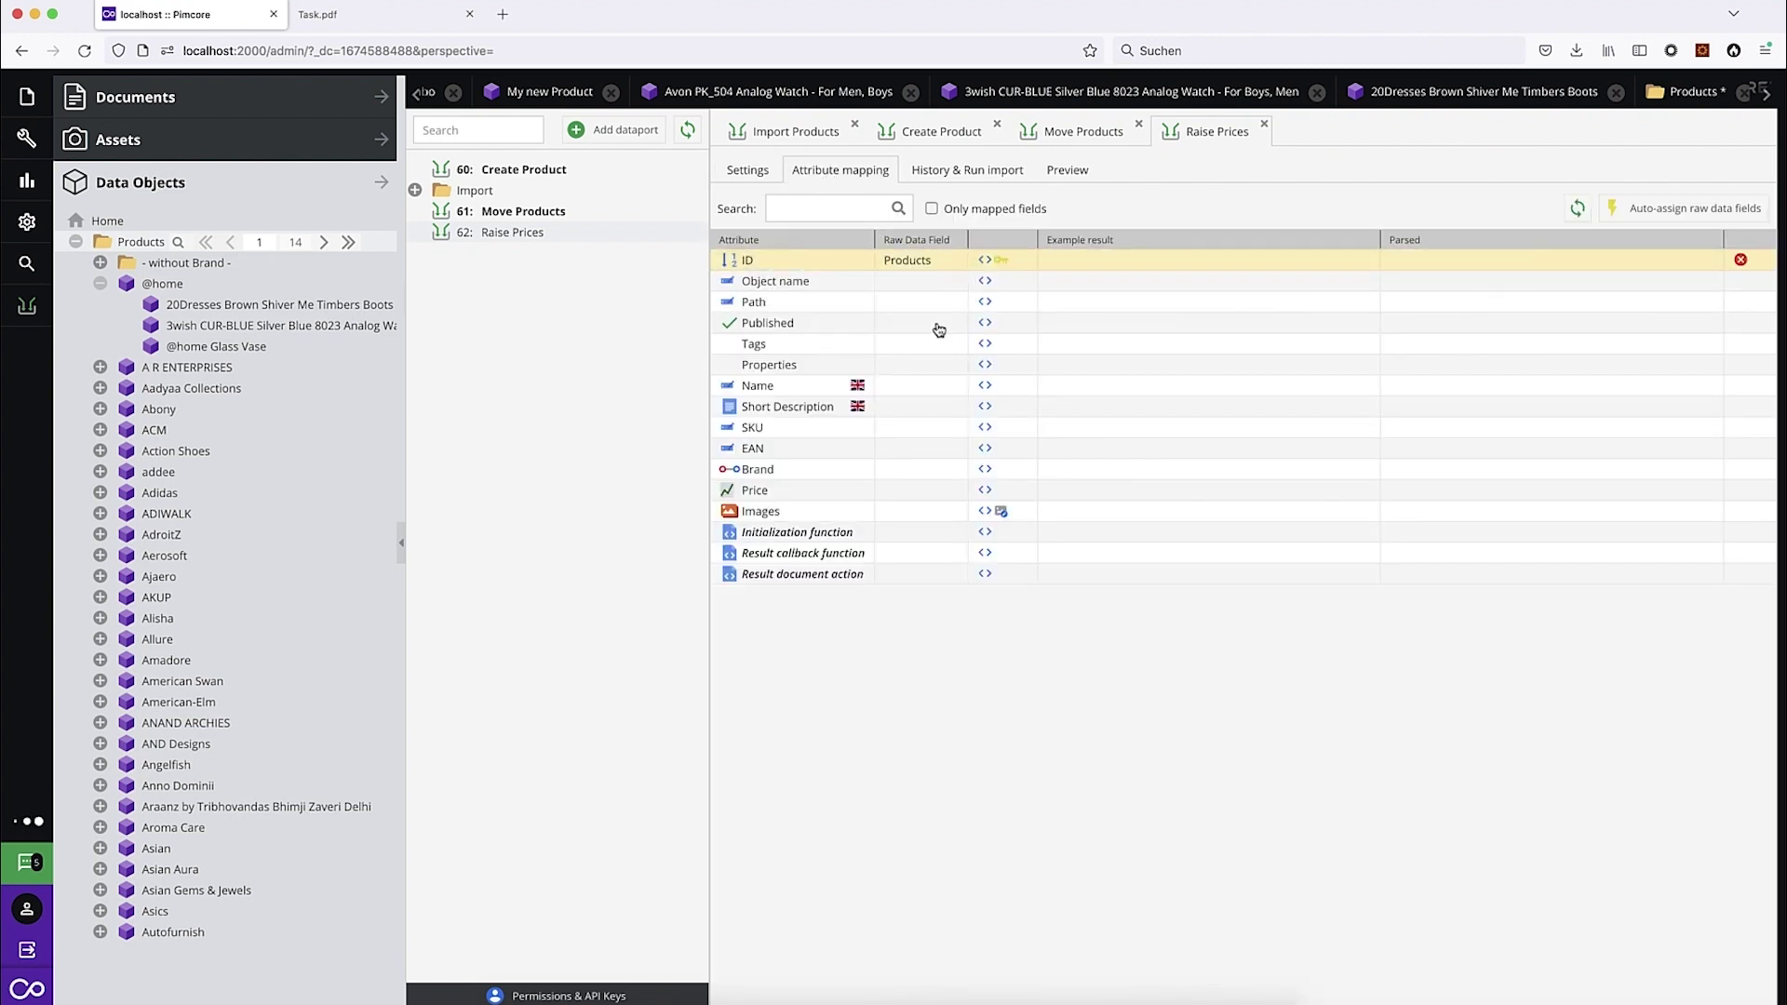
click(973, 503)
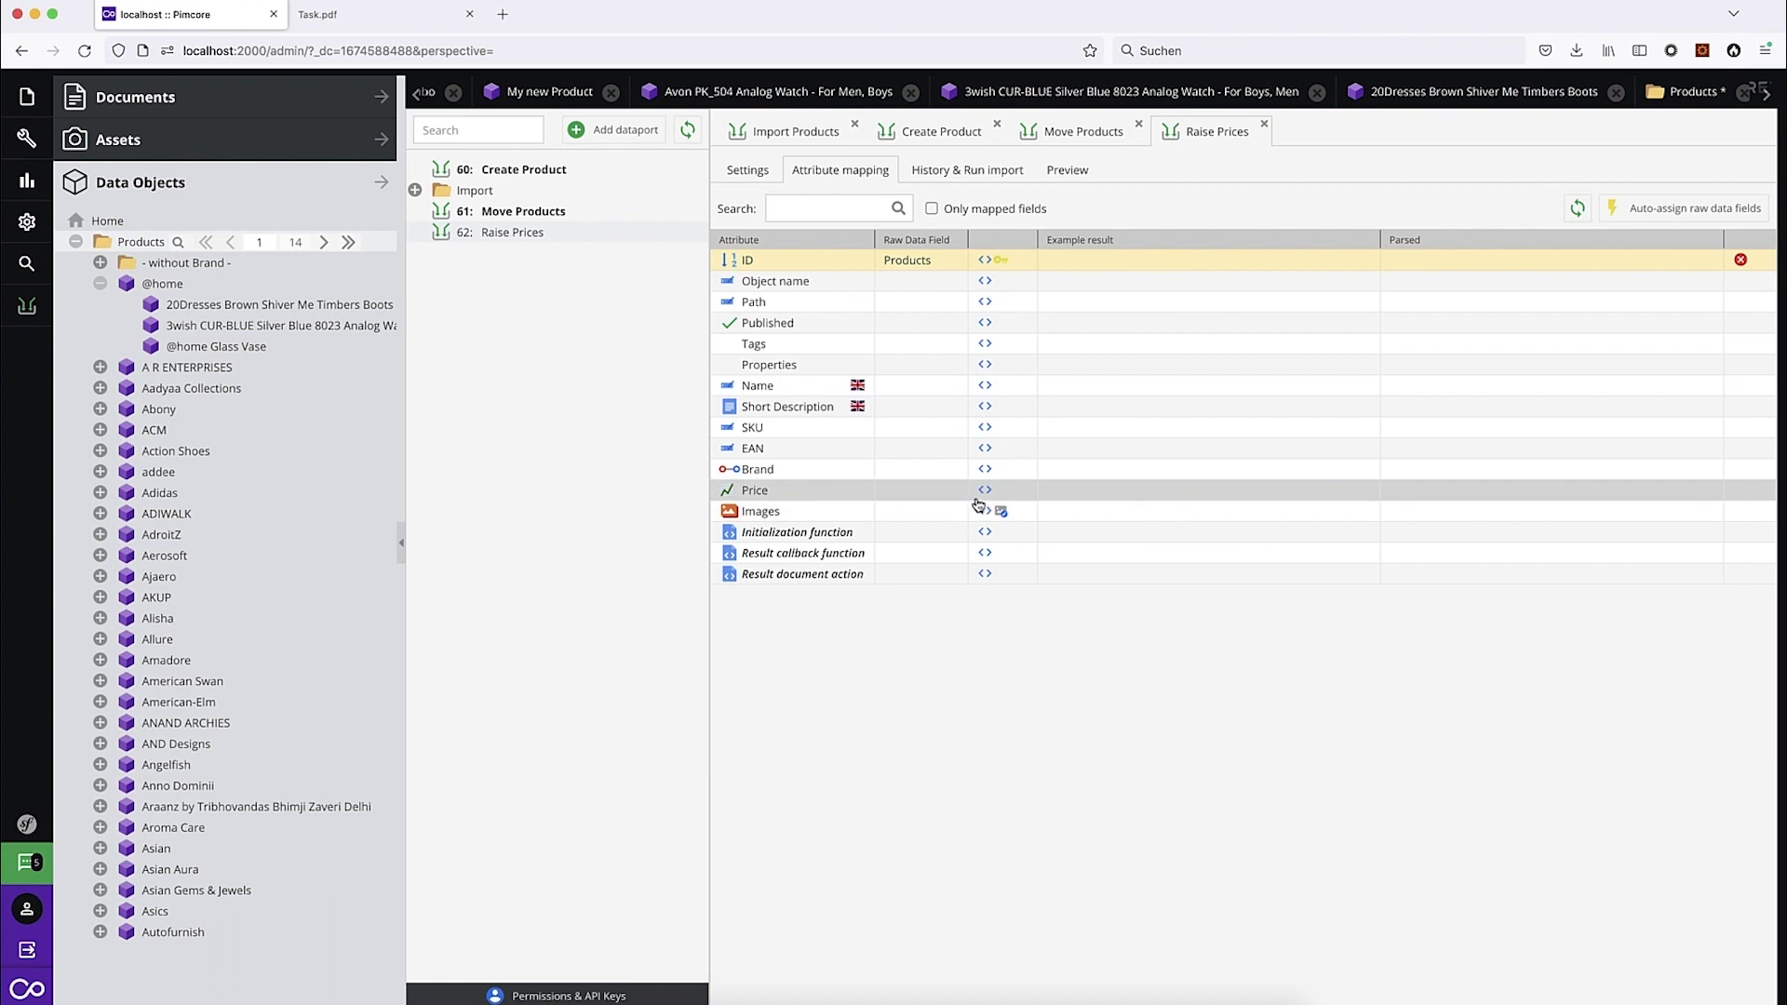
click(959, 497)
click(959, 496)
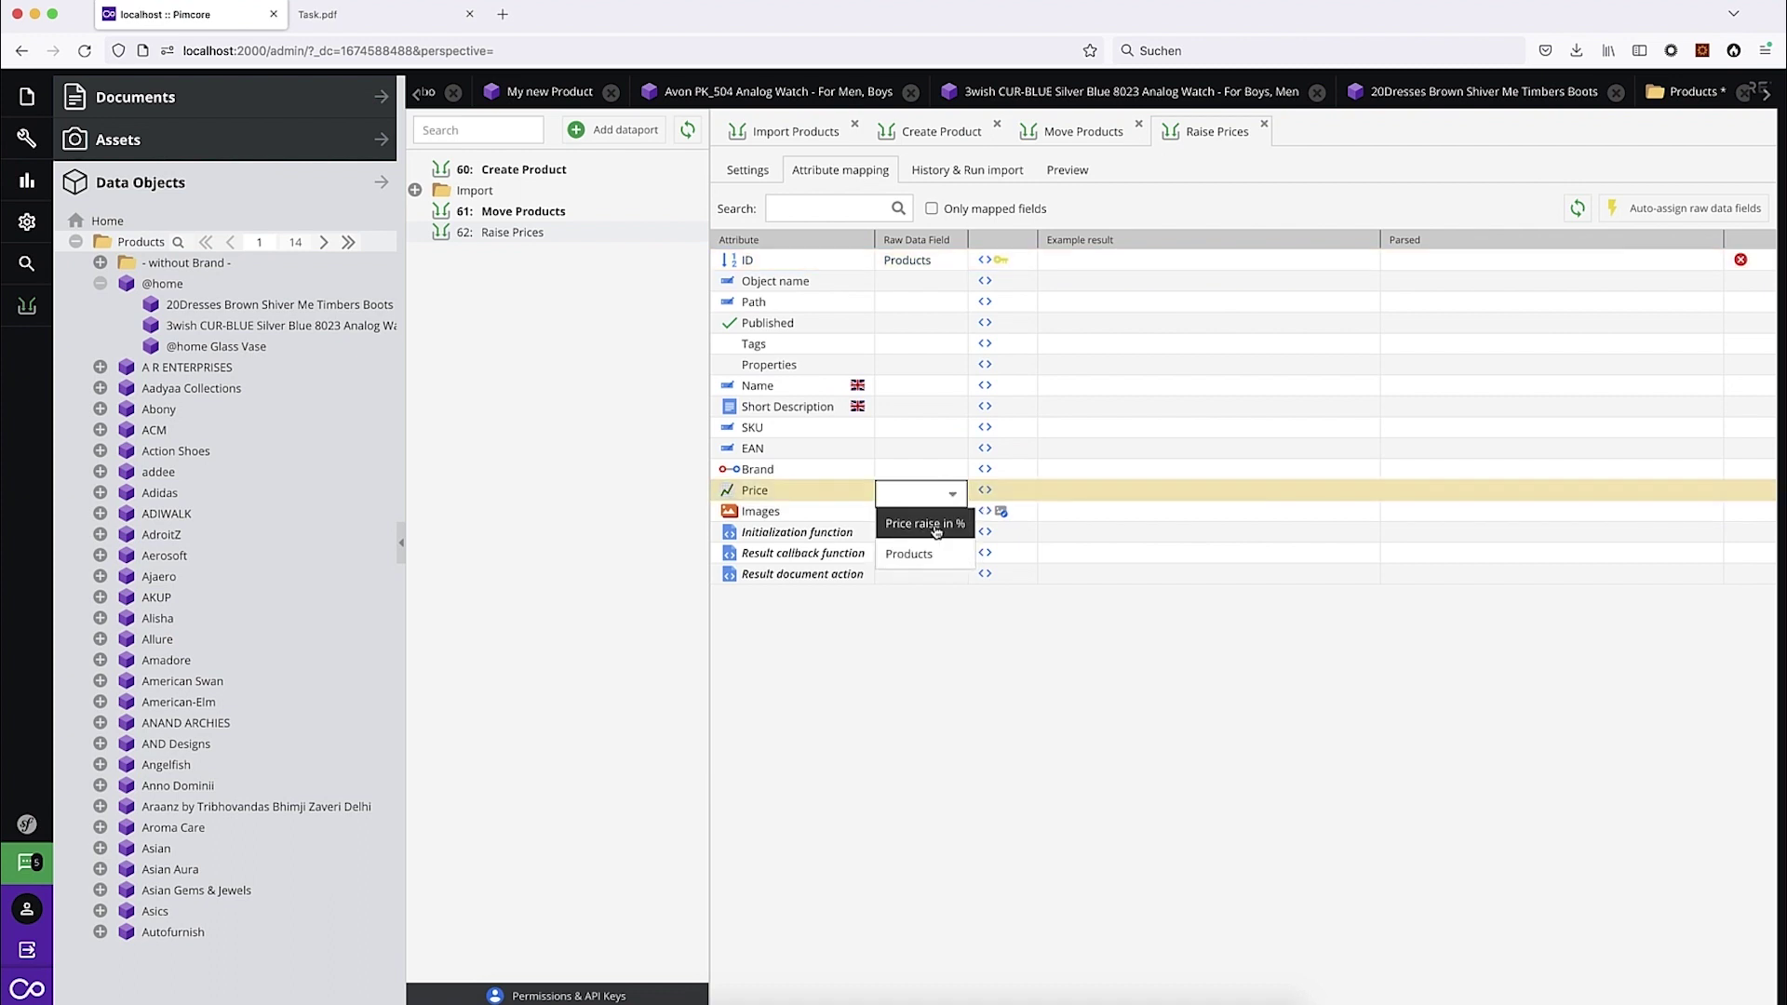
click(968, 518)
Step: In the Price attribute's callback code, write an if block that checks $params['currentValue']
click(985, 490)
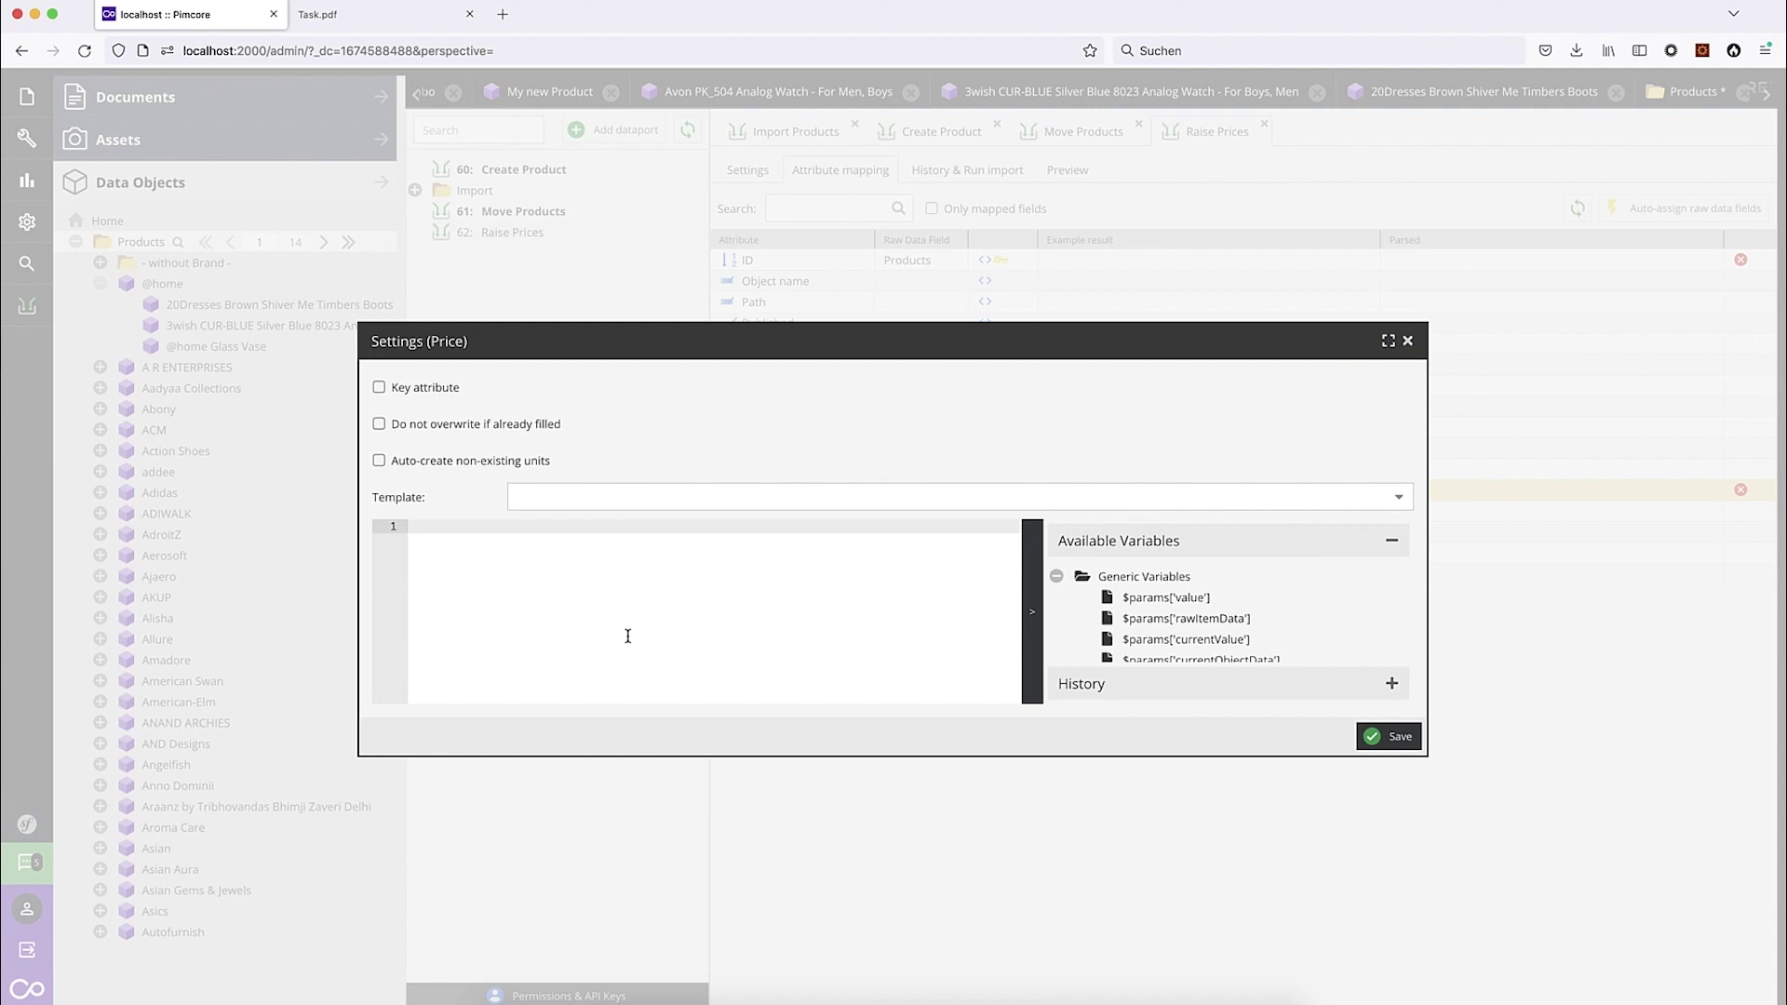
text(if($c)
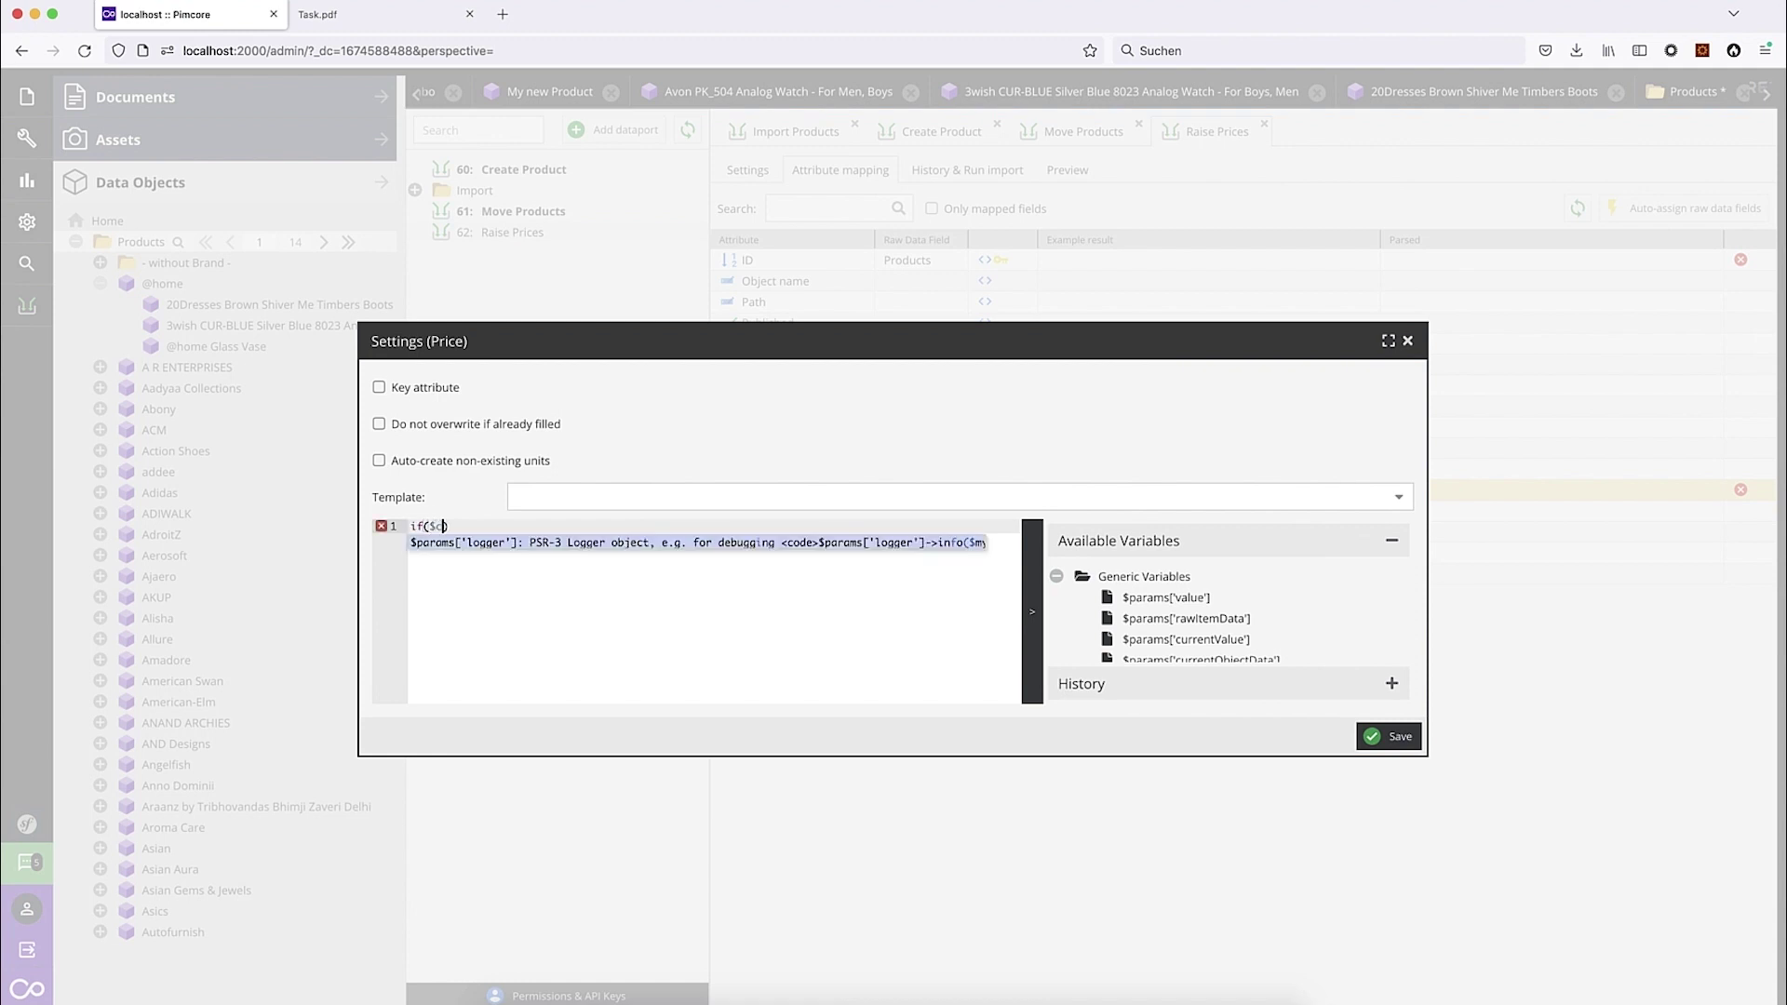
key(BackSpace)
text(params[)
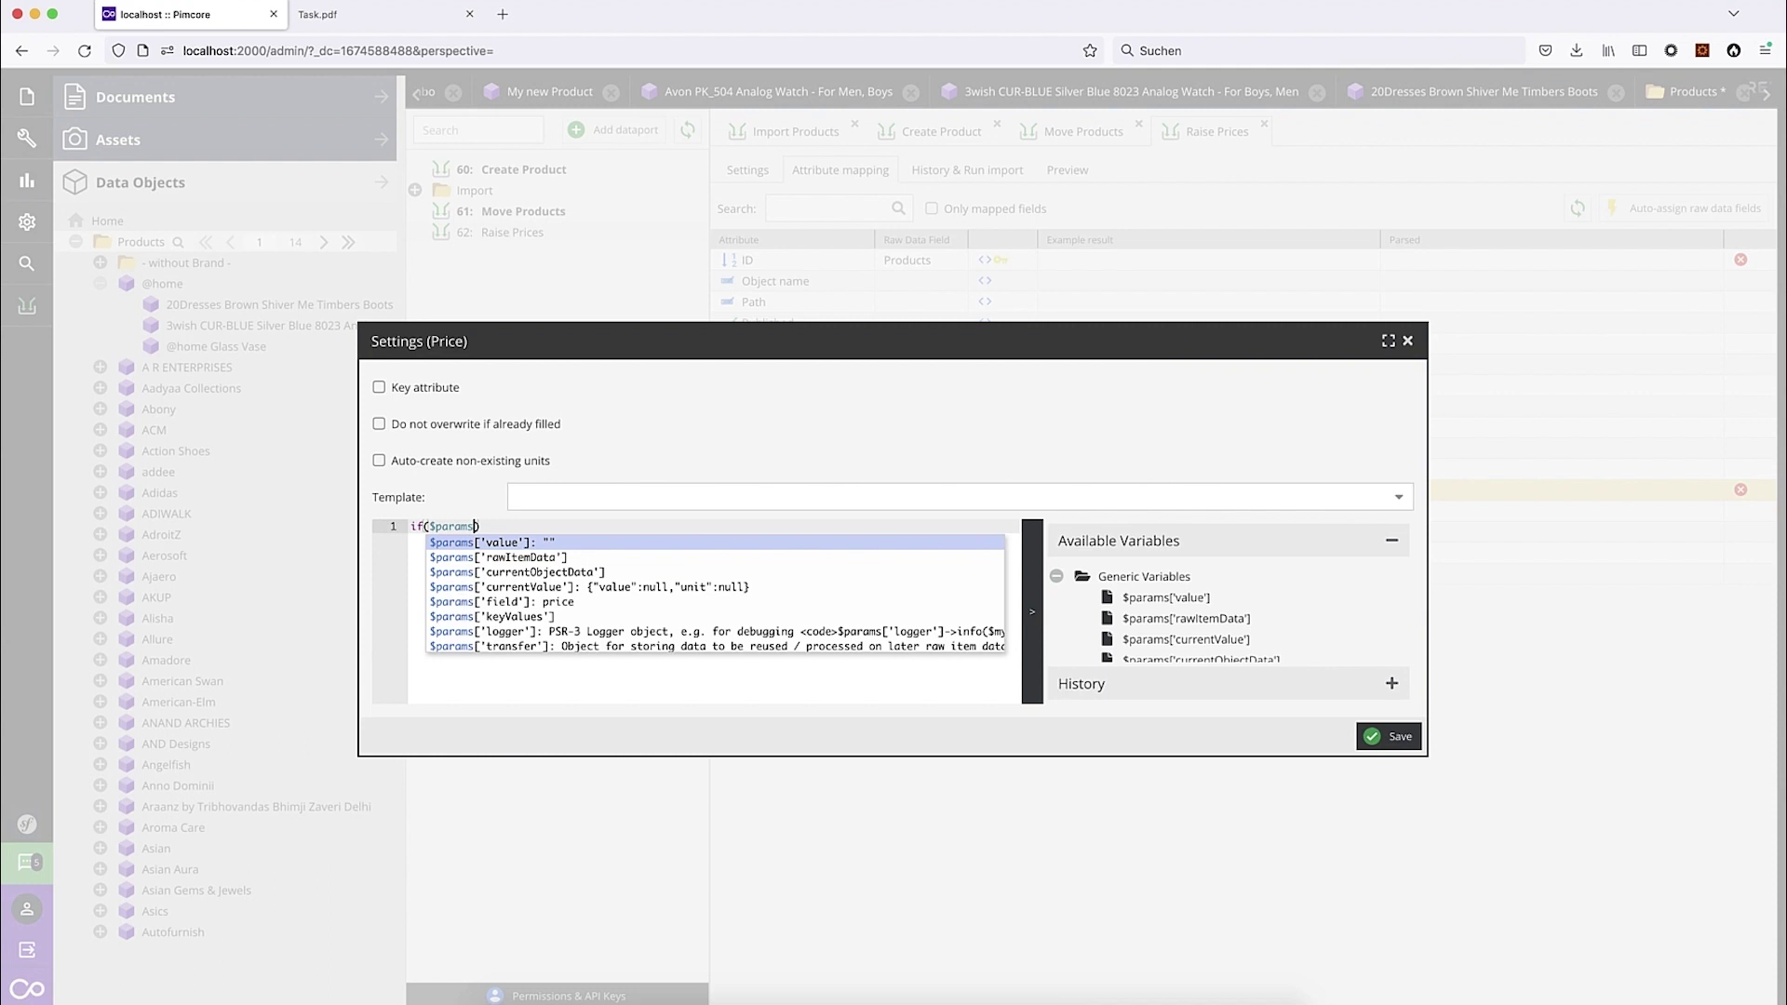
text('currentV)
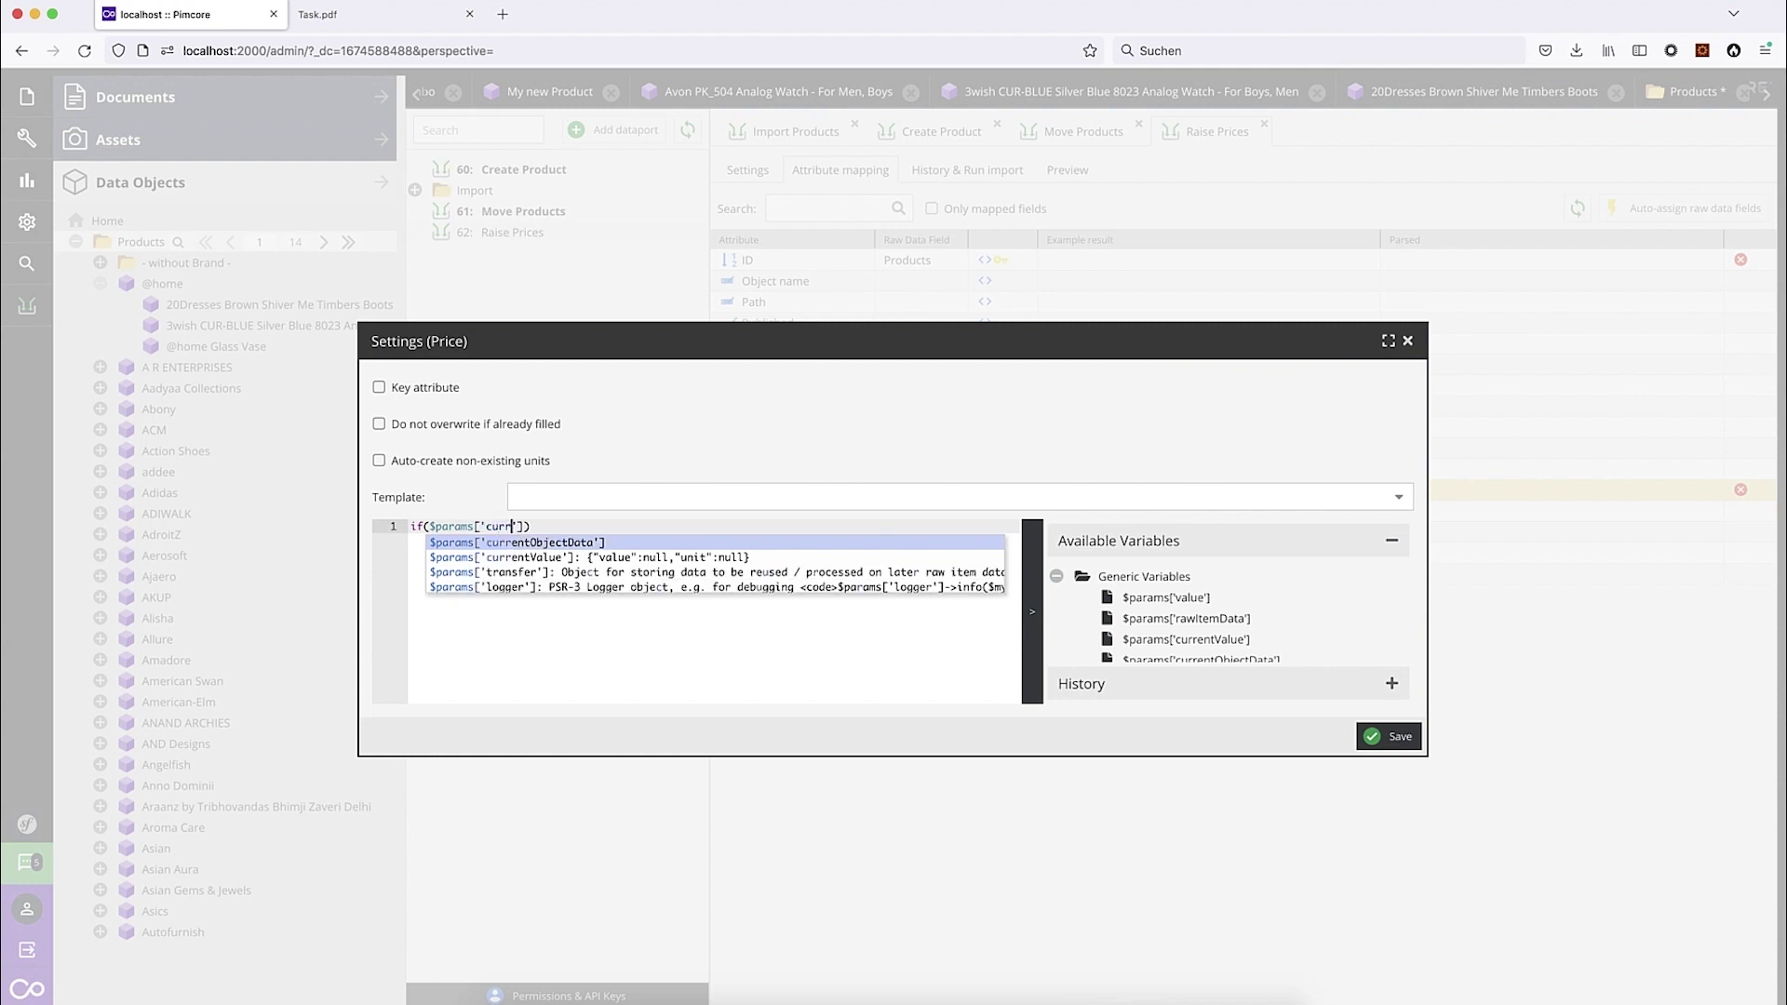
text(alue)
key(End)
text({)
key(Return)
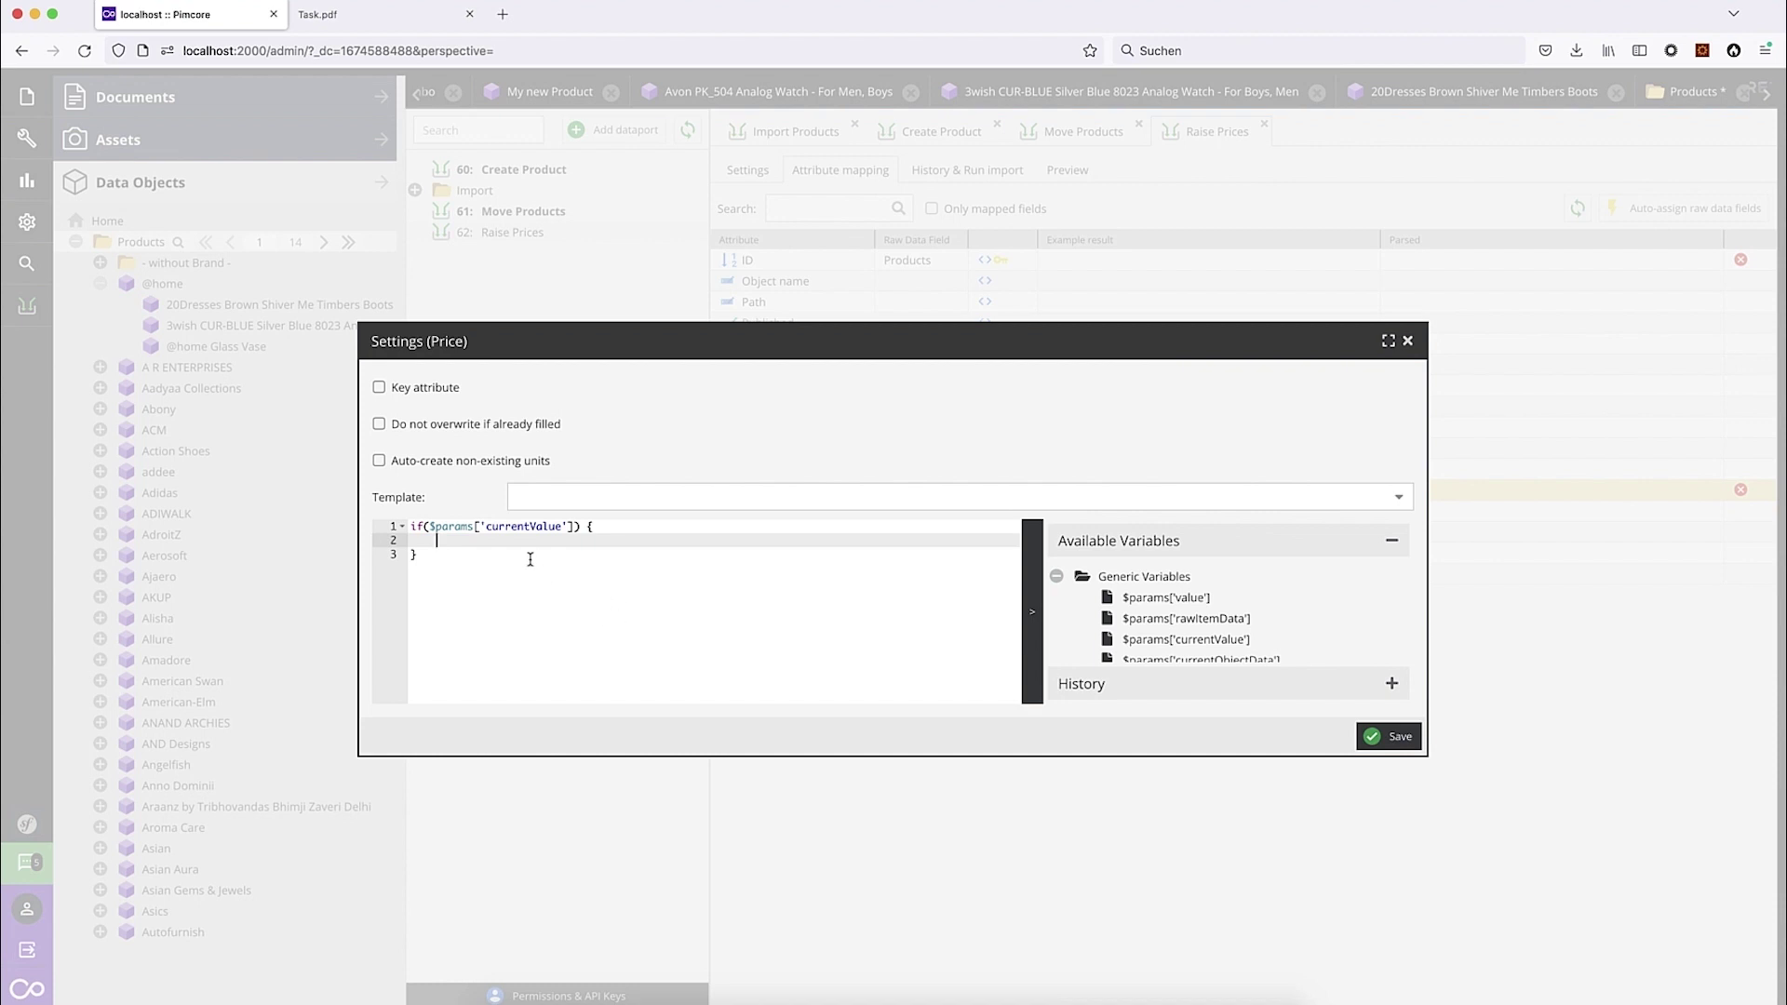
Step: Wrap the if condition's $params['currentValue'] in !empty() in the Price callback code
click(430, 528)
text(!empty()
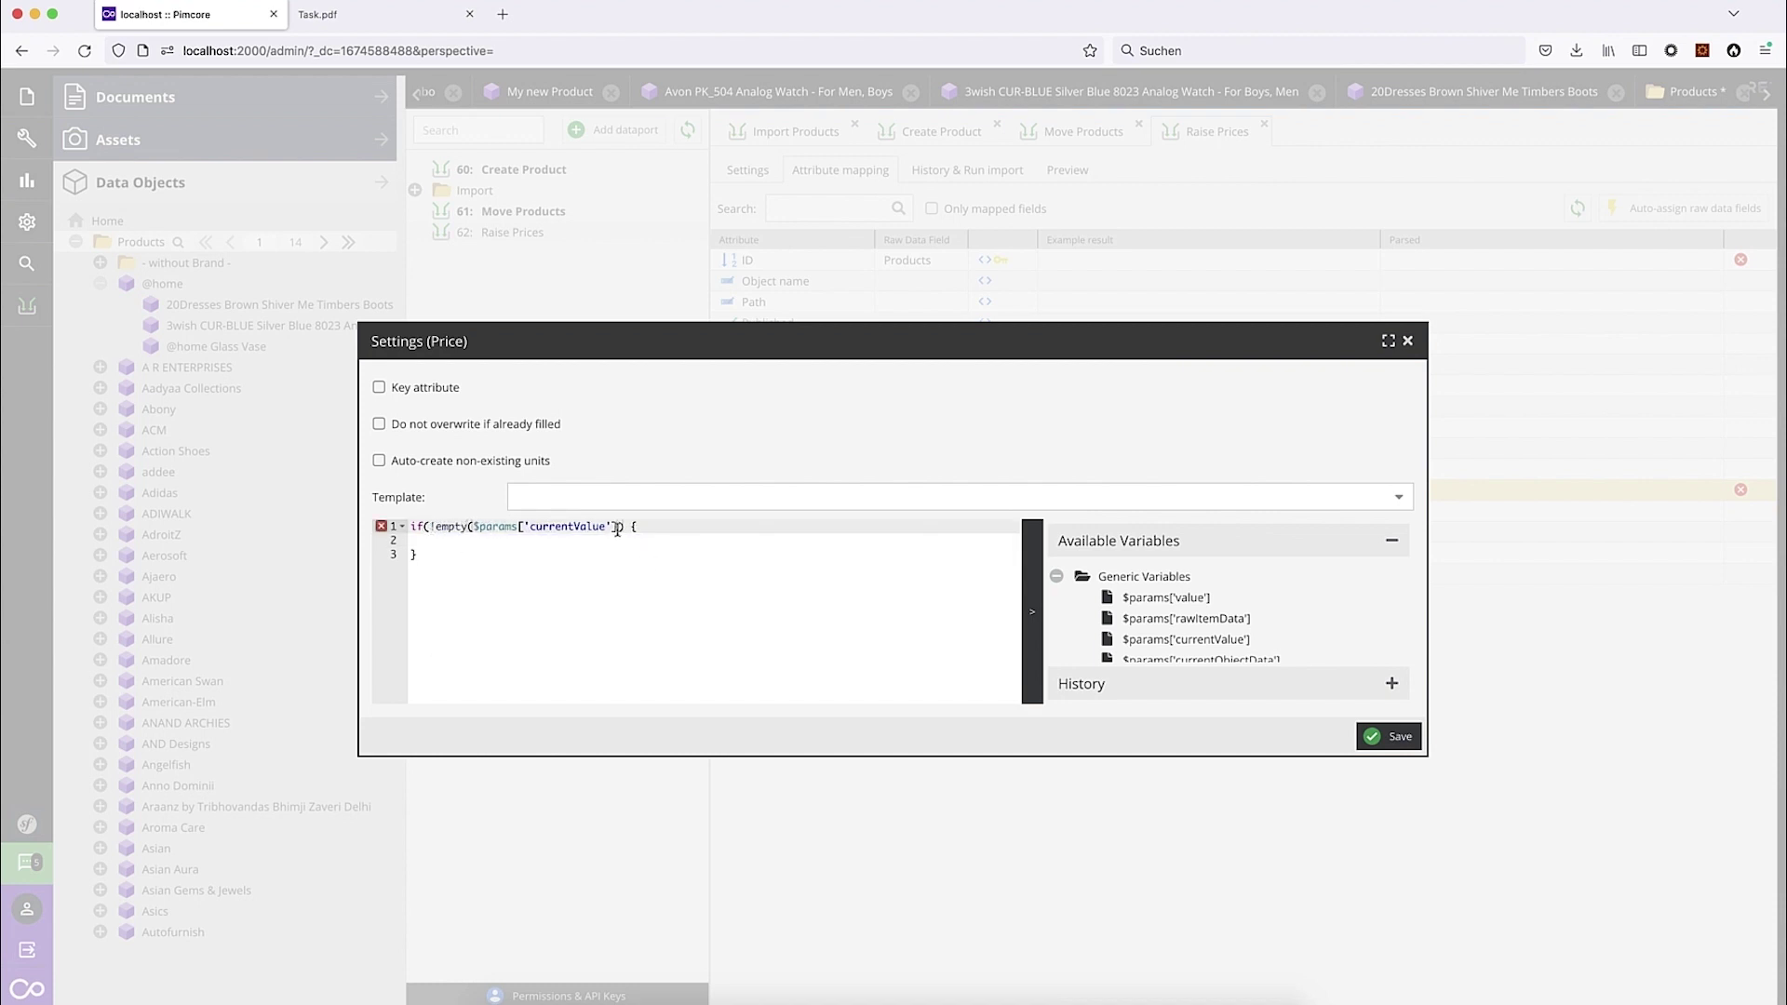
click(623, 526)
text())
click(594, 543)
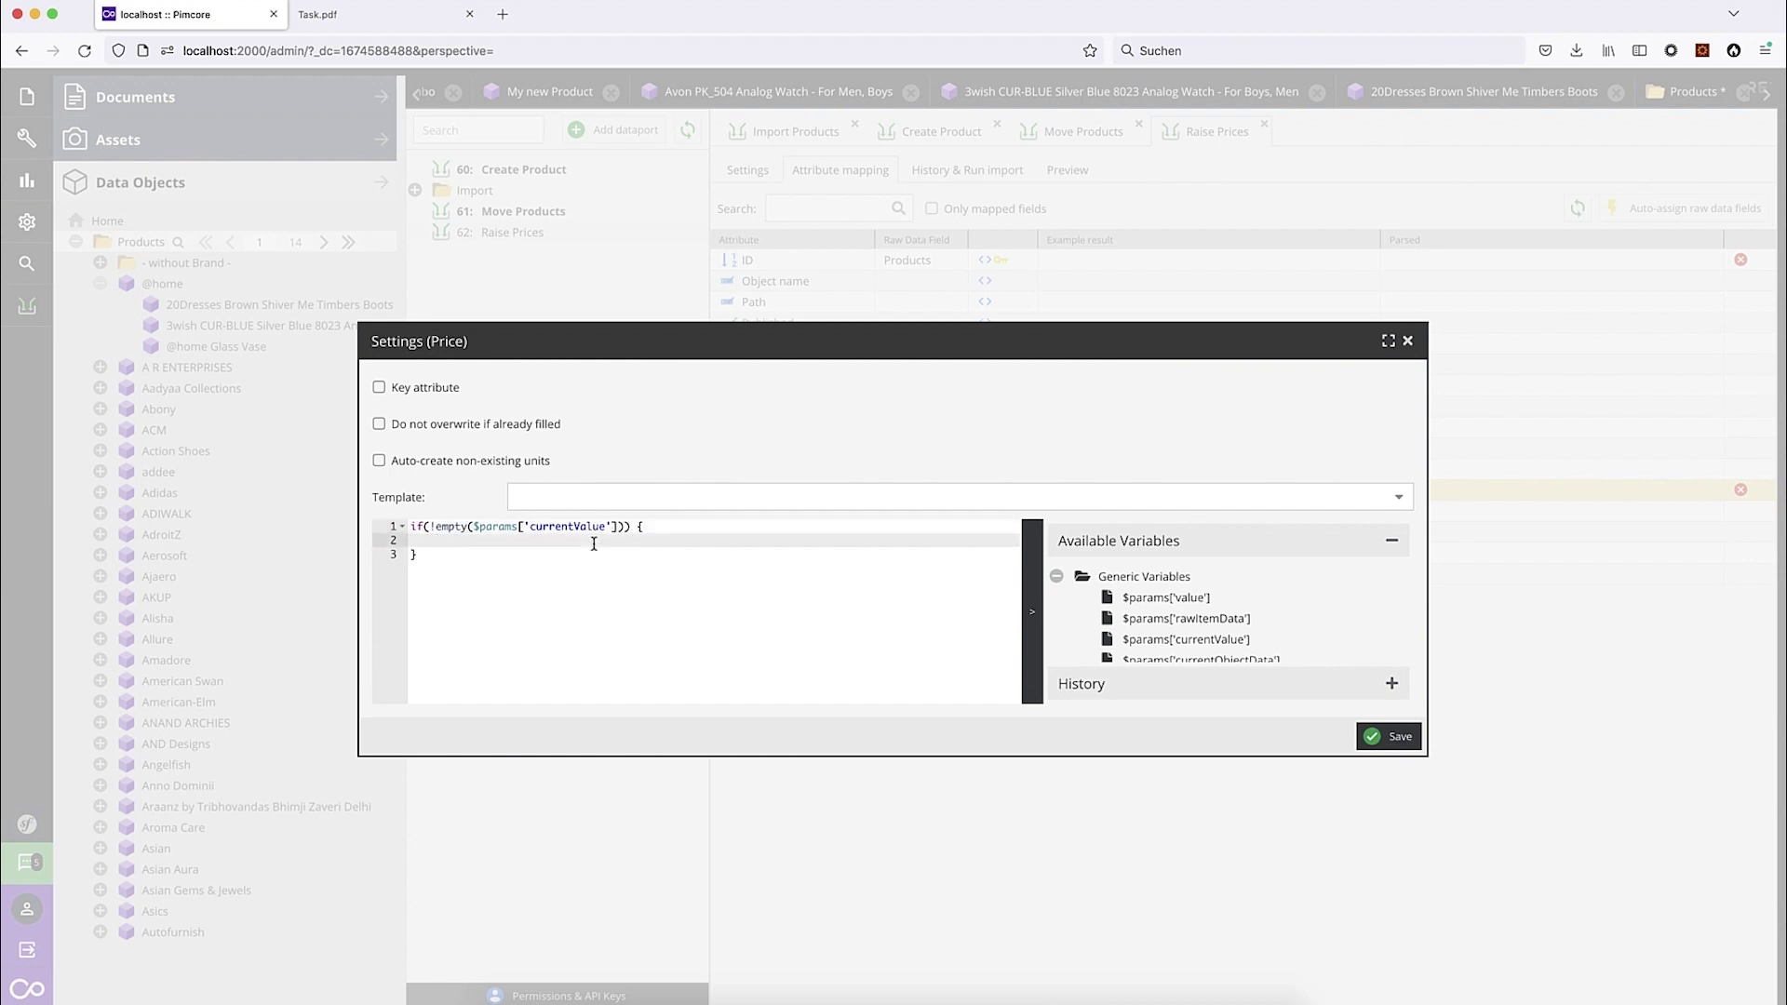
Step: Inside the if block, add a return statement for $params['currentValue']
drag(471, 527, 614, 527)
key(ctrl+c)
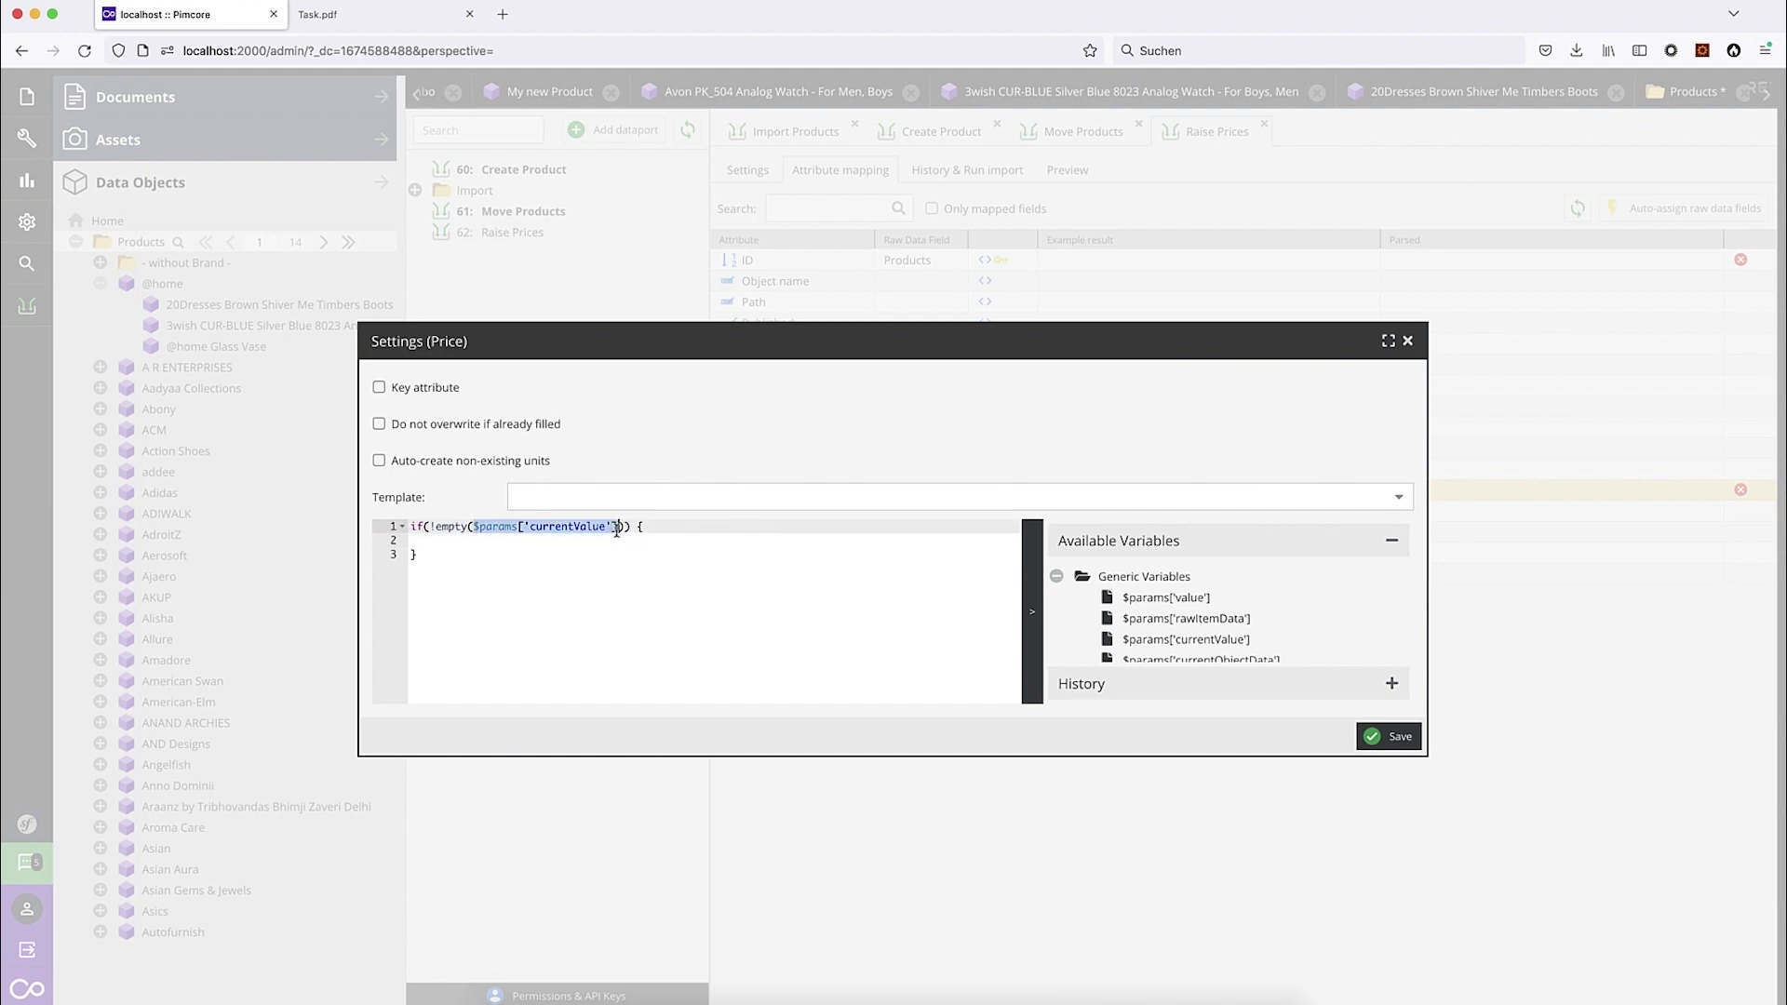
click(578, 543)
key(ctrl+v)
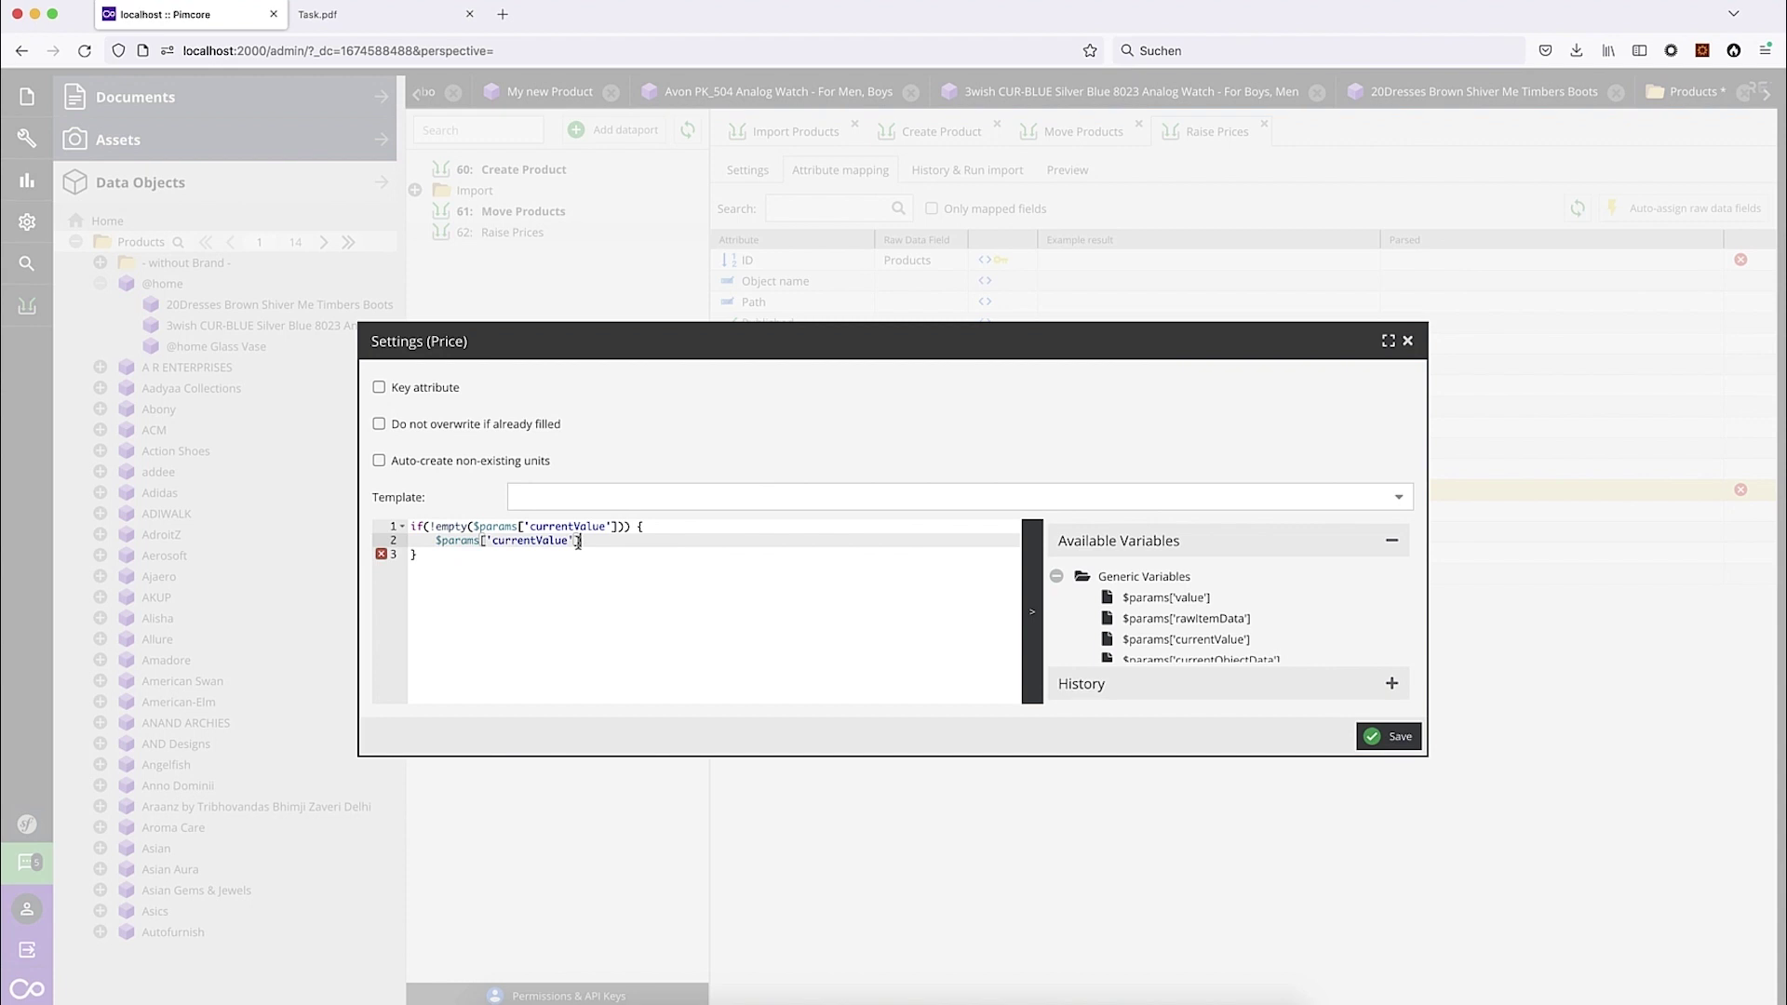
click(434, 540)
text(return)
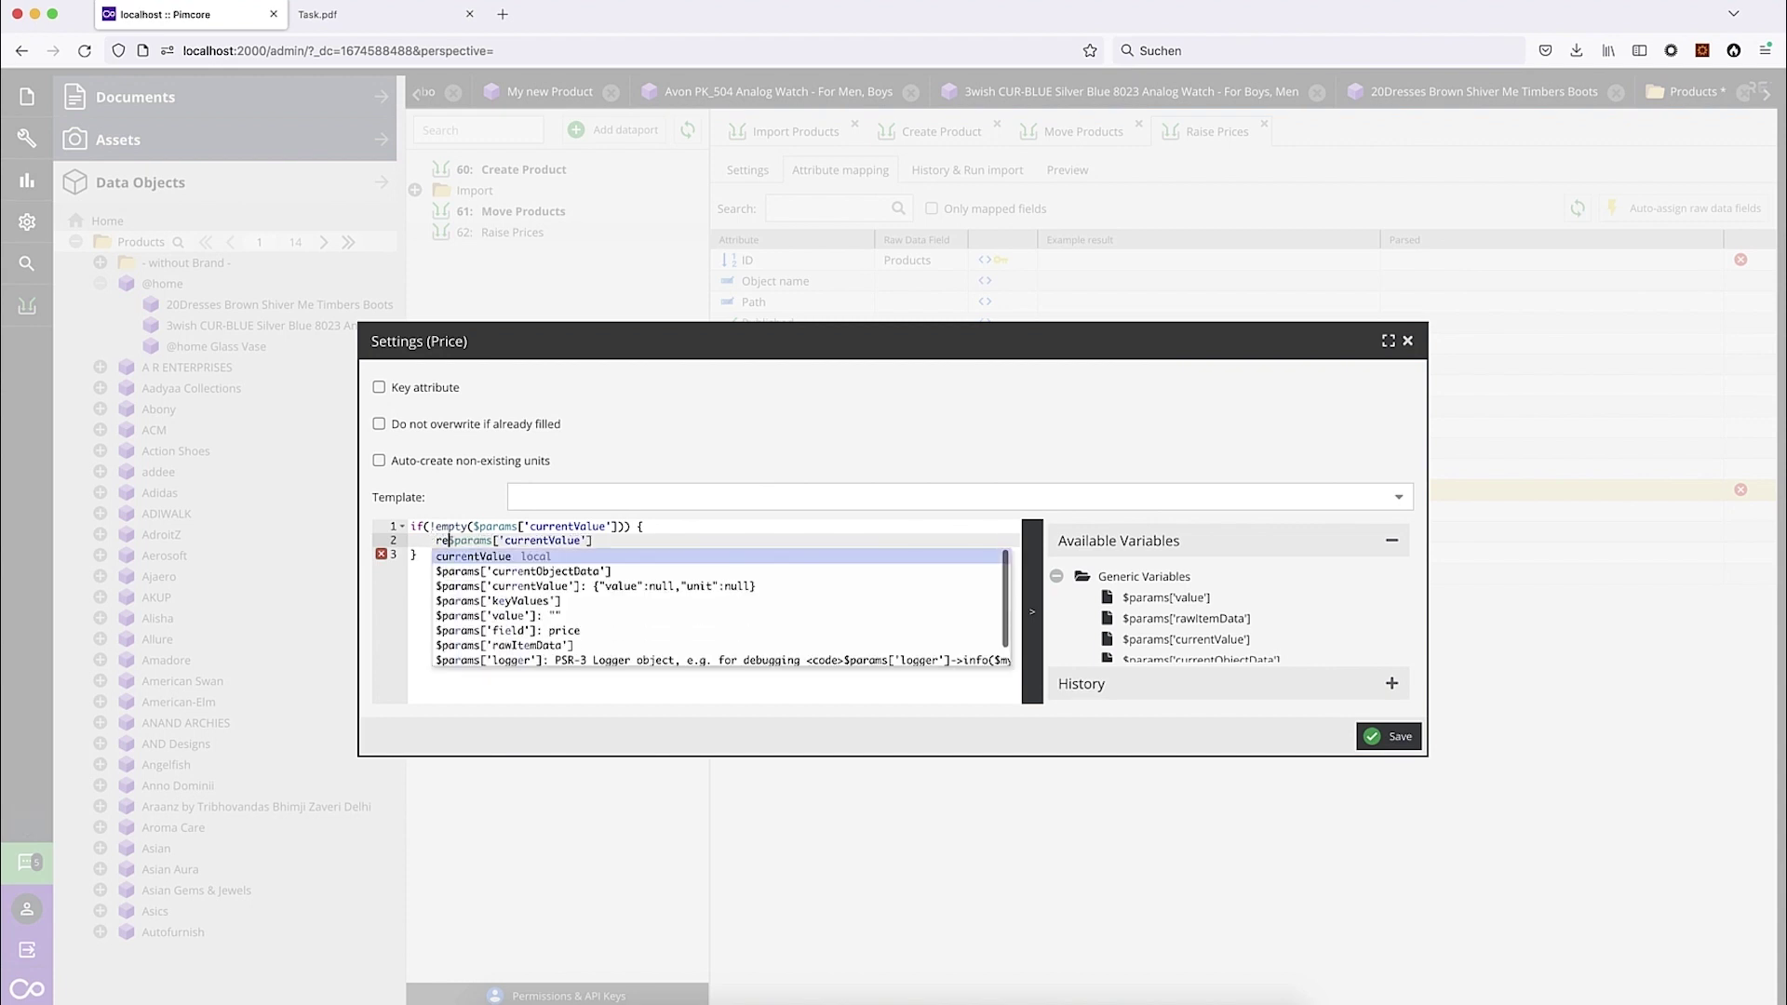
click(640, 543)
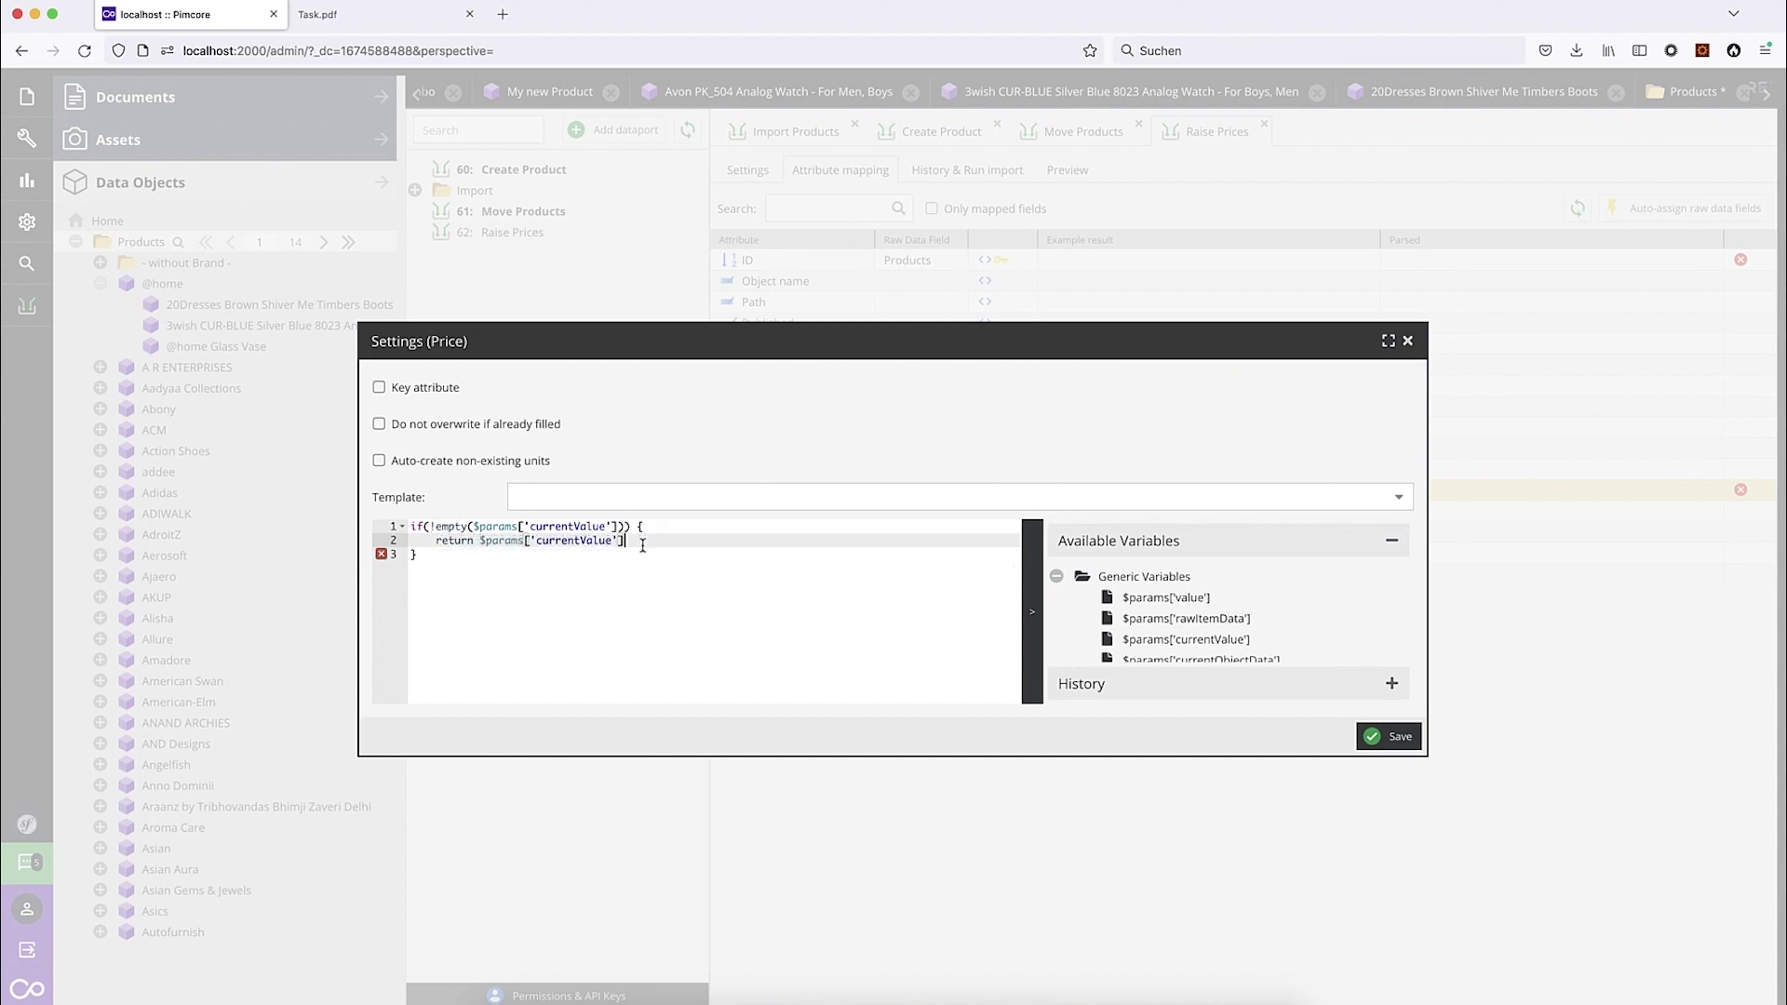
Step: Extend the return expression in the if block with ['value'] * (100 + $params['value']) / 100;
text(['value)
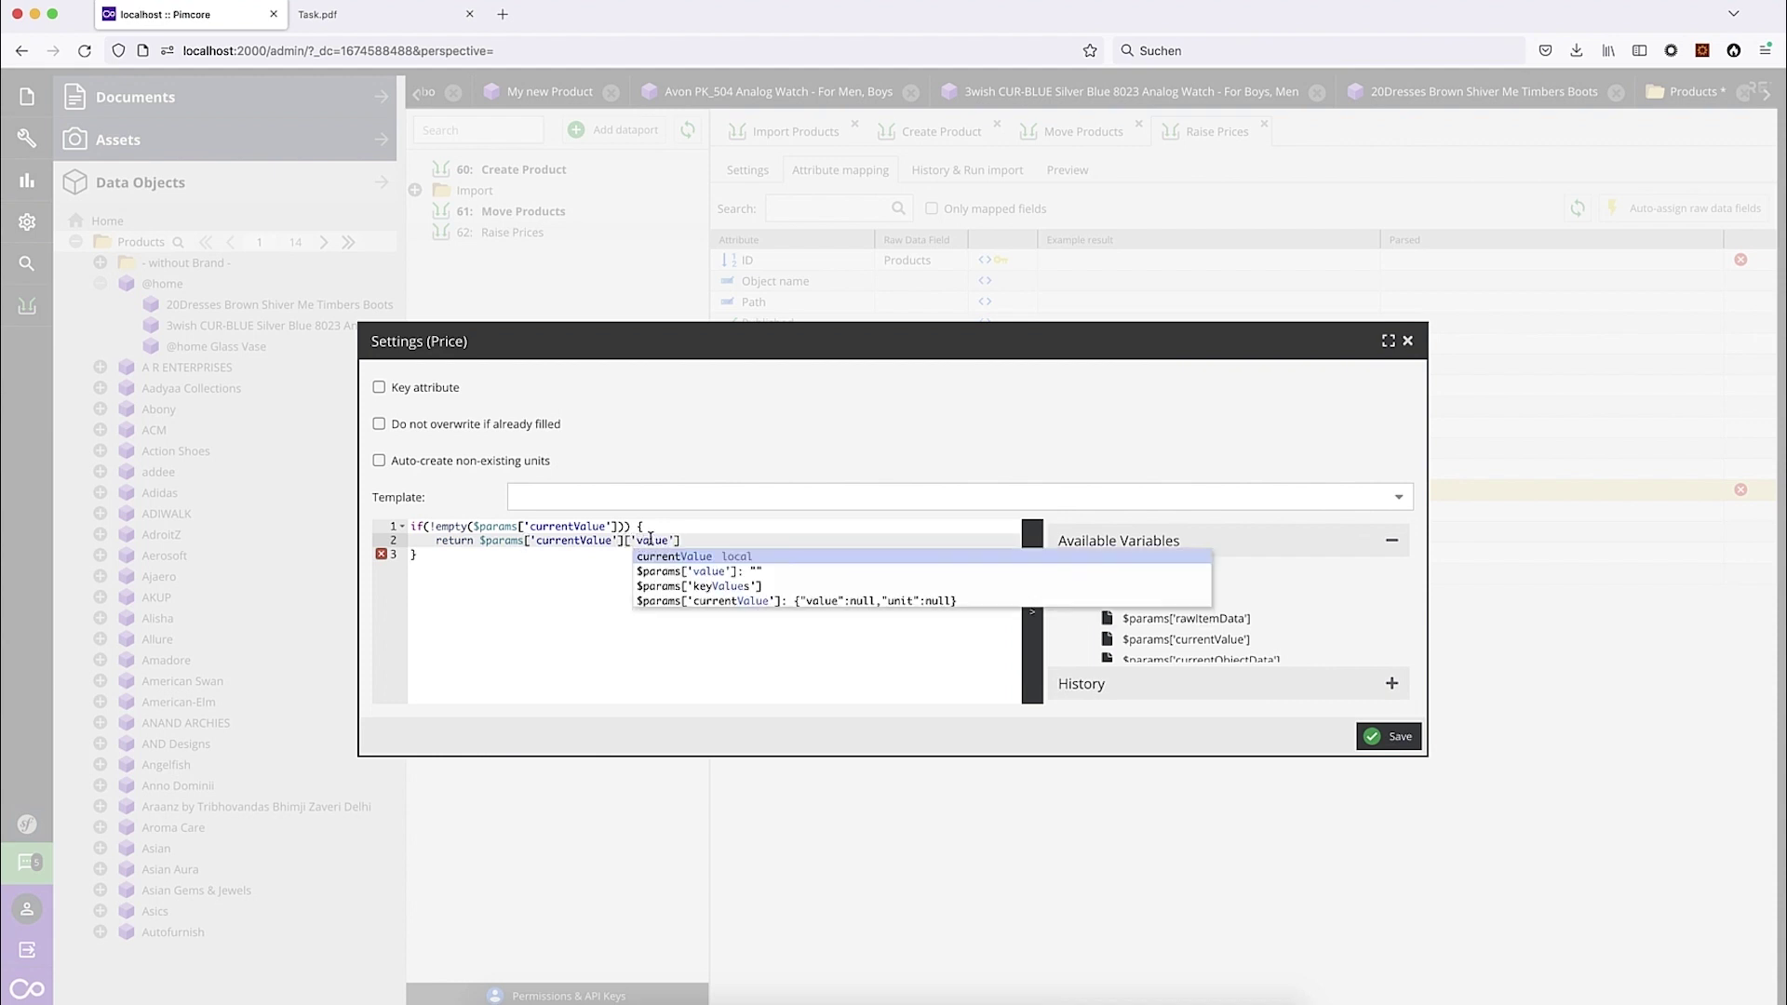
click(705, 540)
text(.)
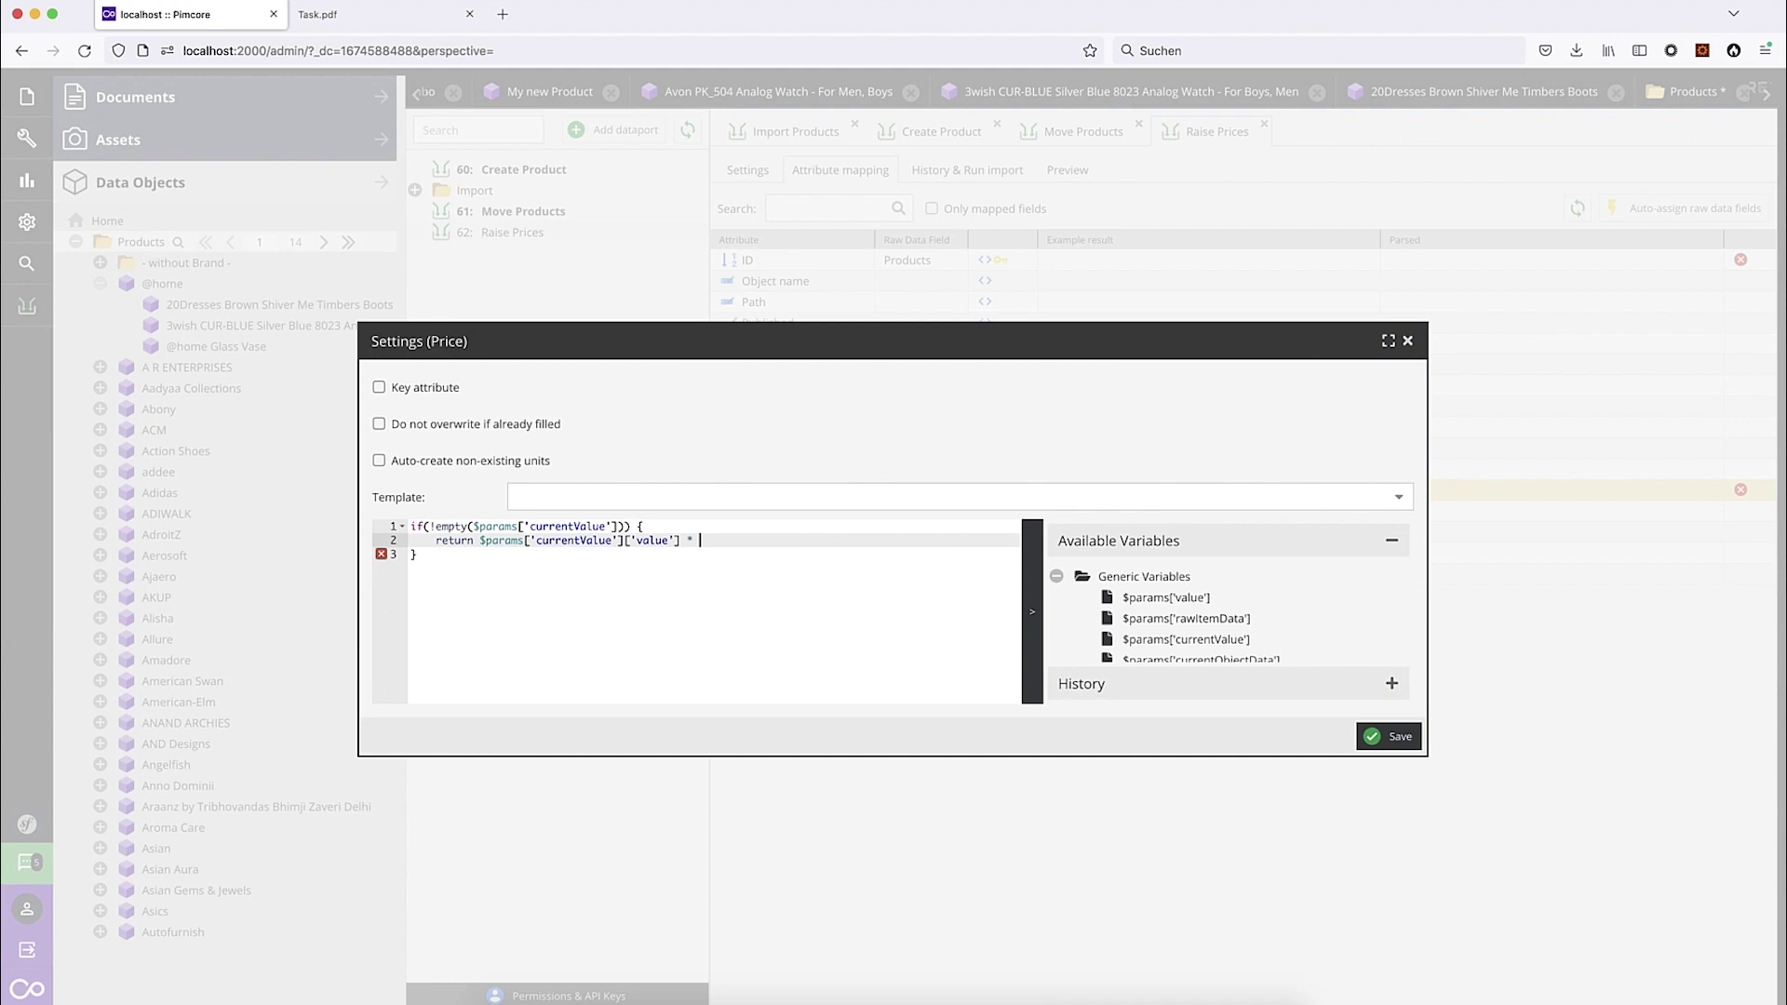
text(100 + $pa))
key(Down)
key(Return)
text(/ 100;)
Step: Below the if block, add the fallback statement return $params['currentValue'];
key(Down)
key(Return)
text(return)
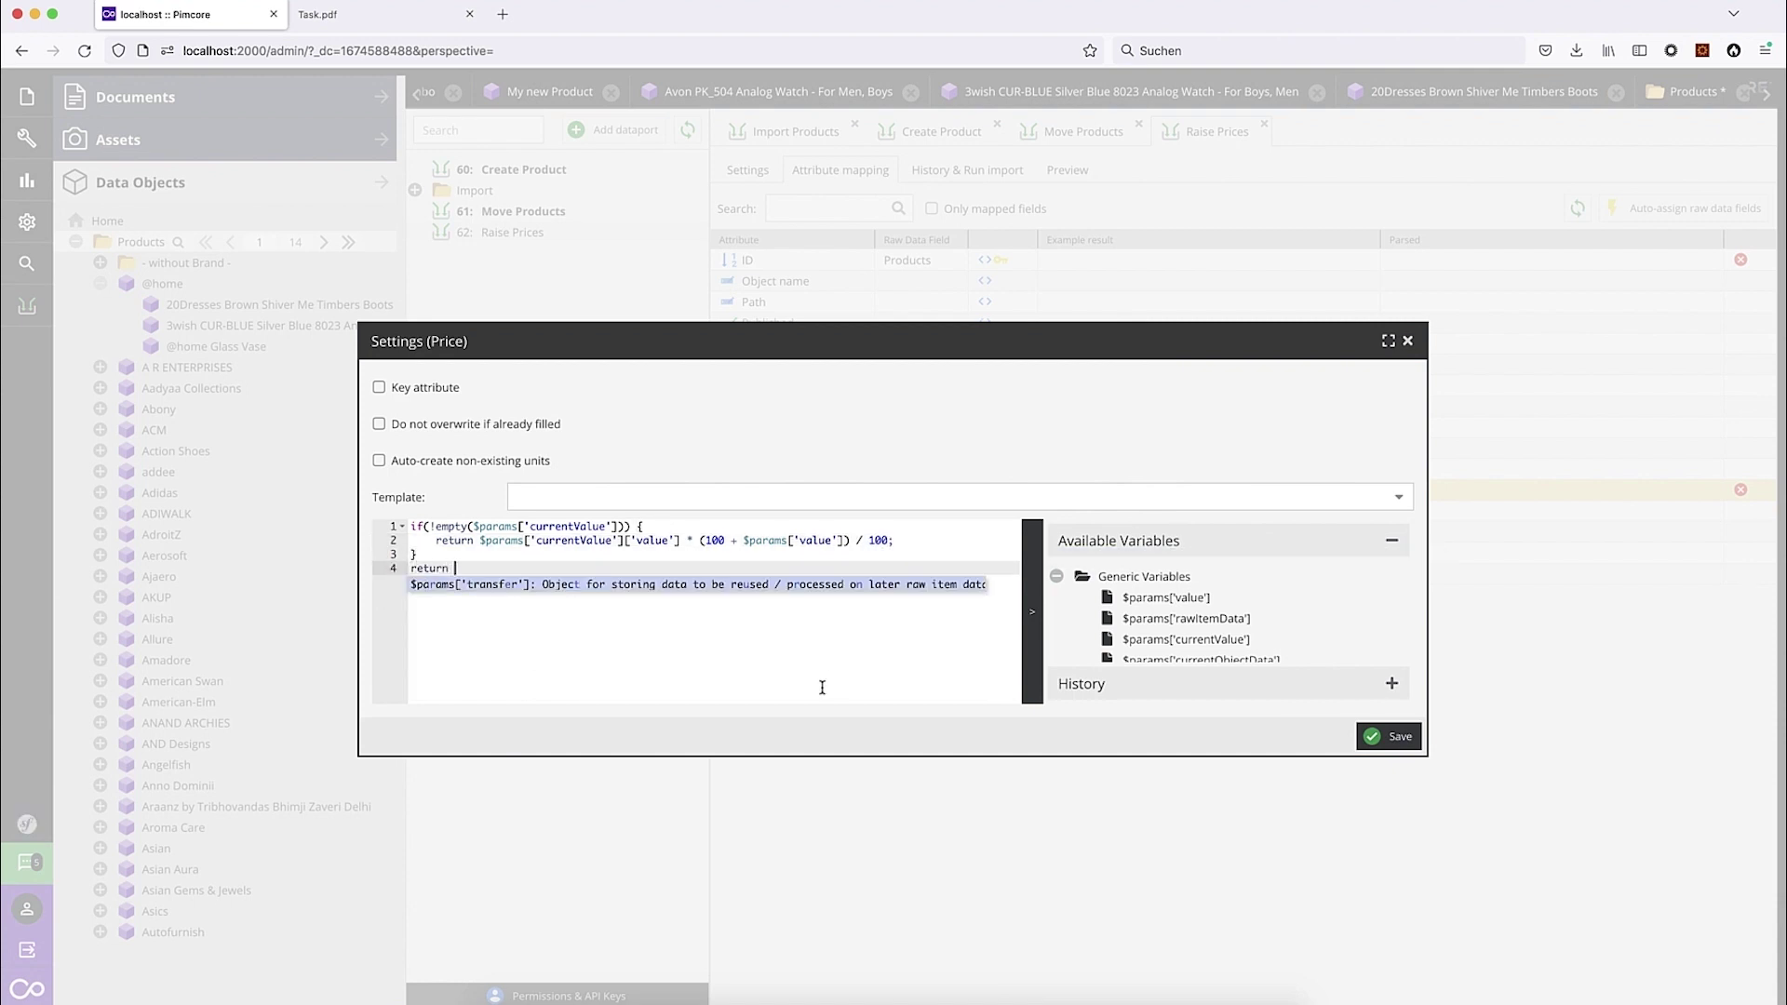
drag(480, 541, 622, 543)
key(ctrl+c)
click(547, 578)
key(ctrl+v)
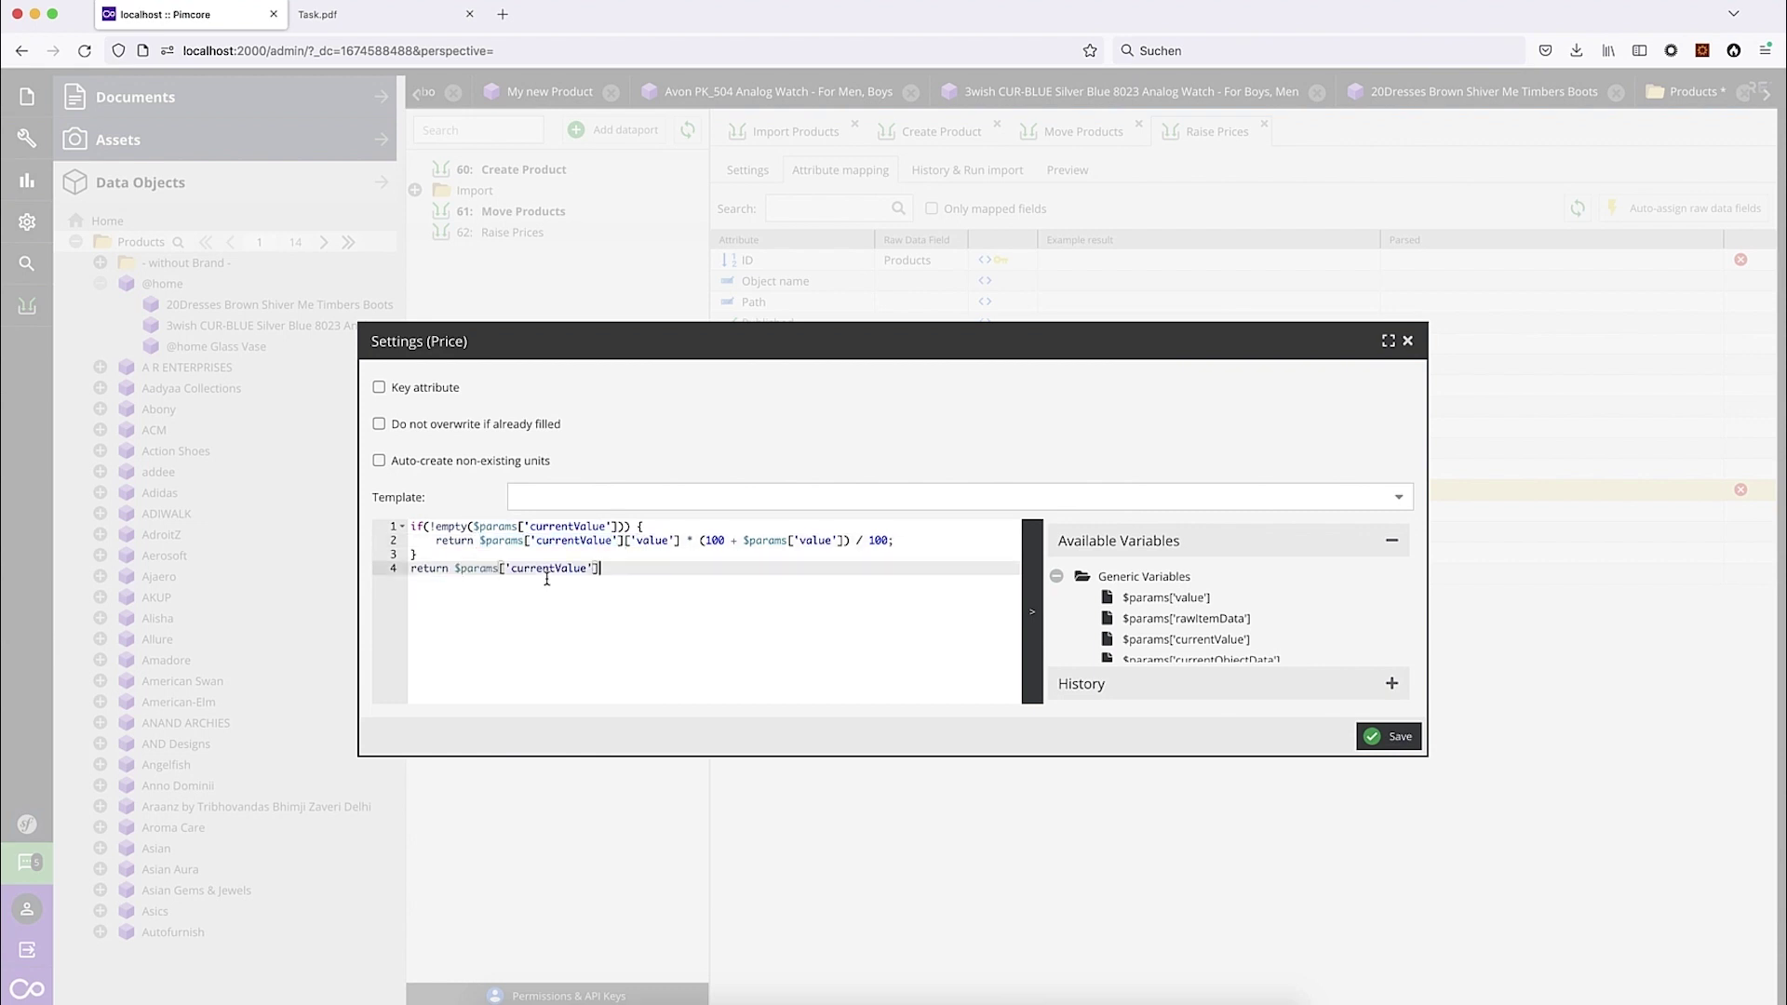
Step: Add && $params['value'] to the if condition and save the Price attribute's settings
drag(843, 541, 741, 541)
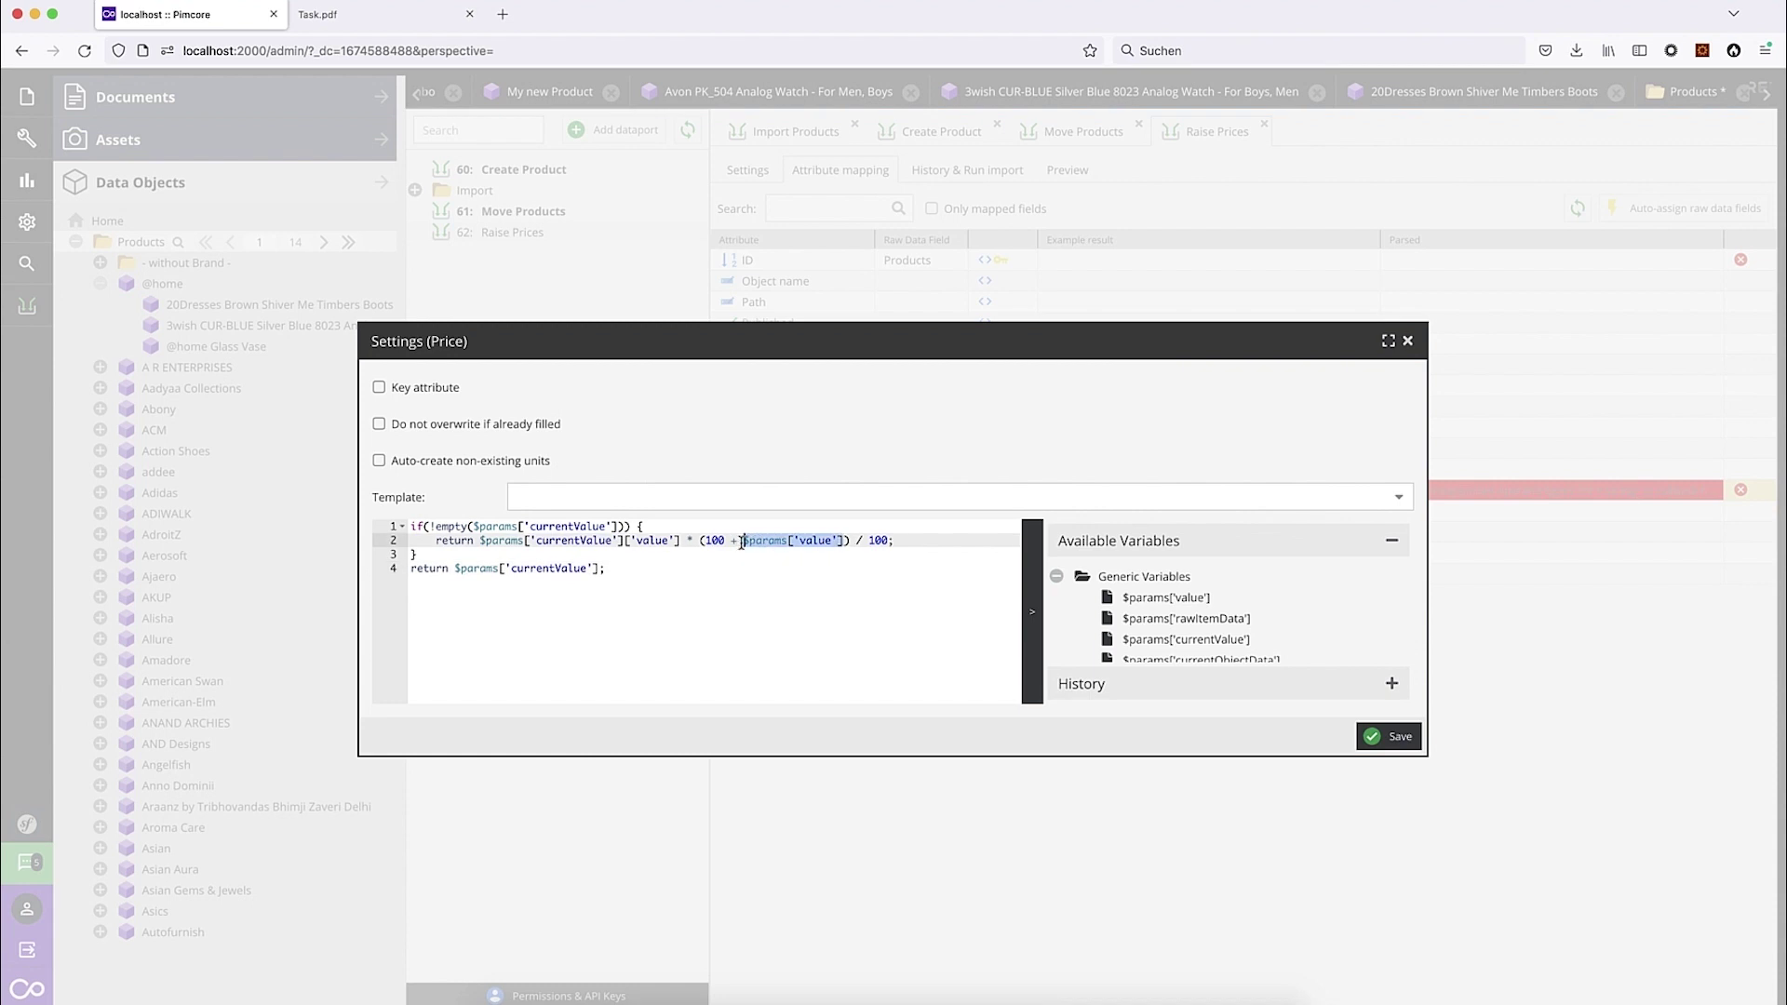
key(ctrl+c)
click(628, 527)
text(&&)
key(ctrl+v)
click(1390, 737)
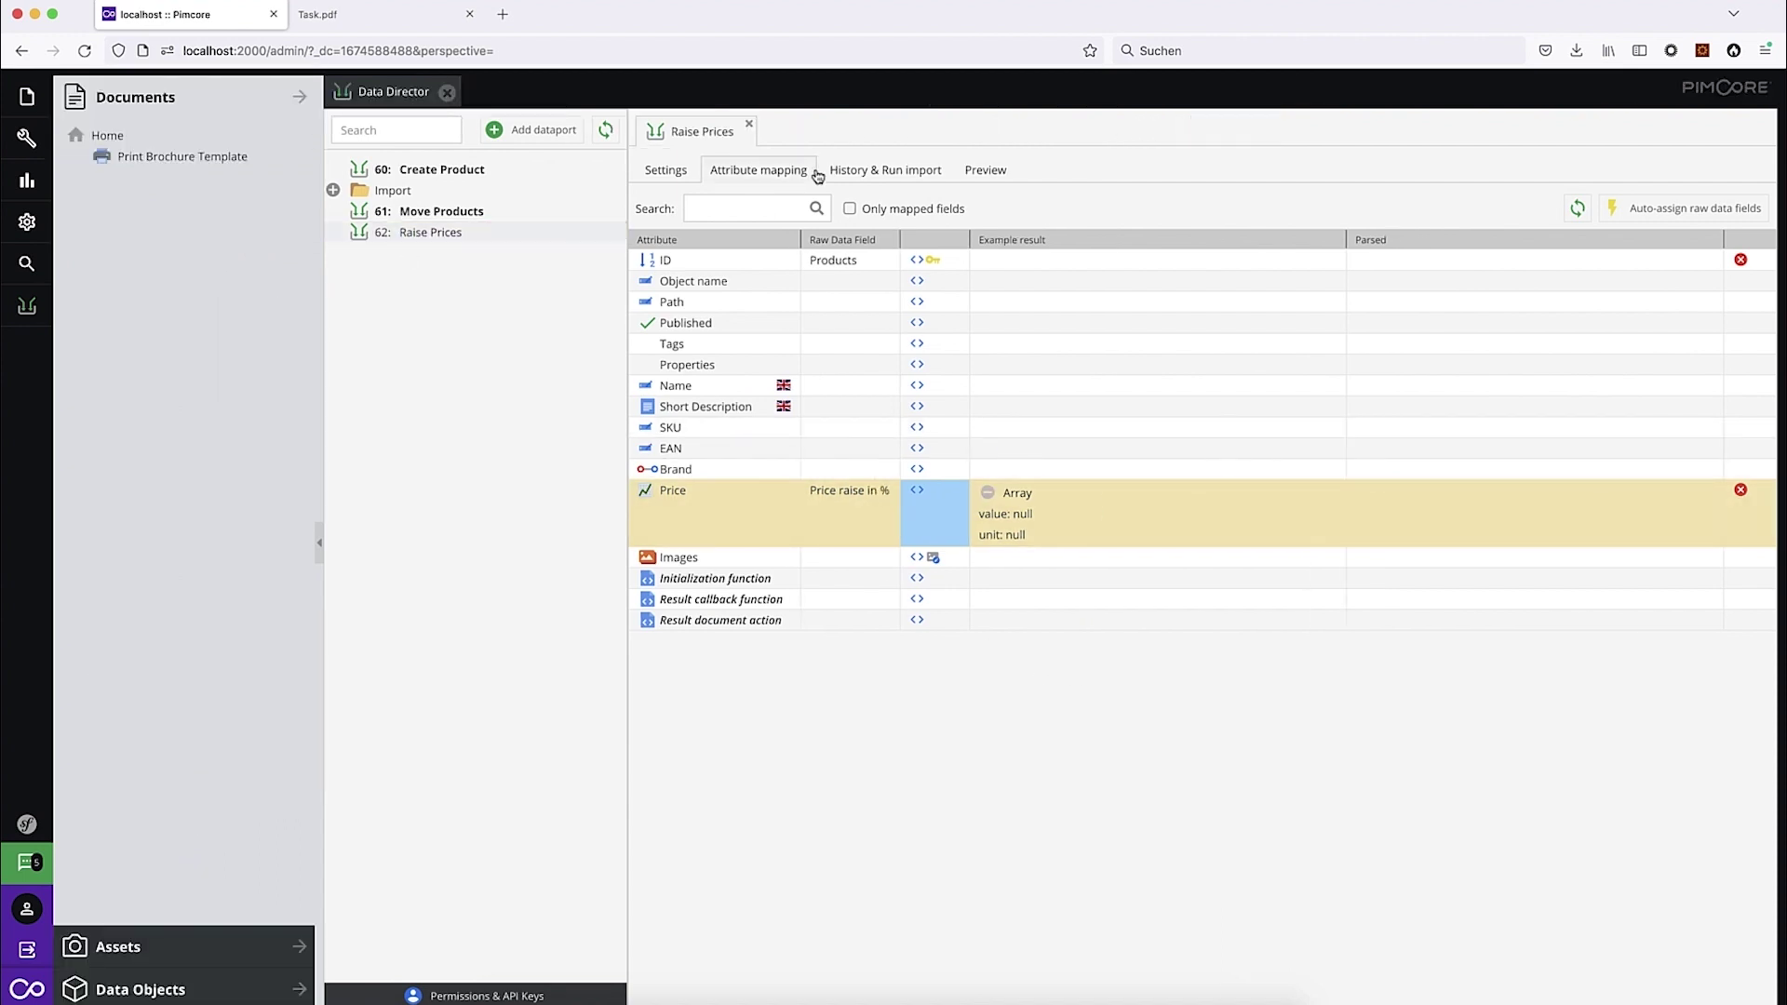
Step: Open the complete import form and add the products 612 League Girl's Gathered Dress and 612 League Girl's Gathered Dress_1 to it
click(863, 177)
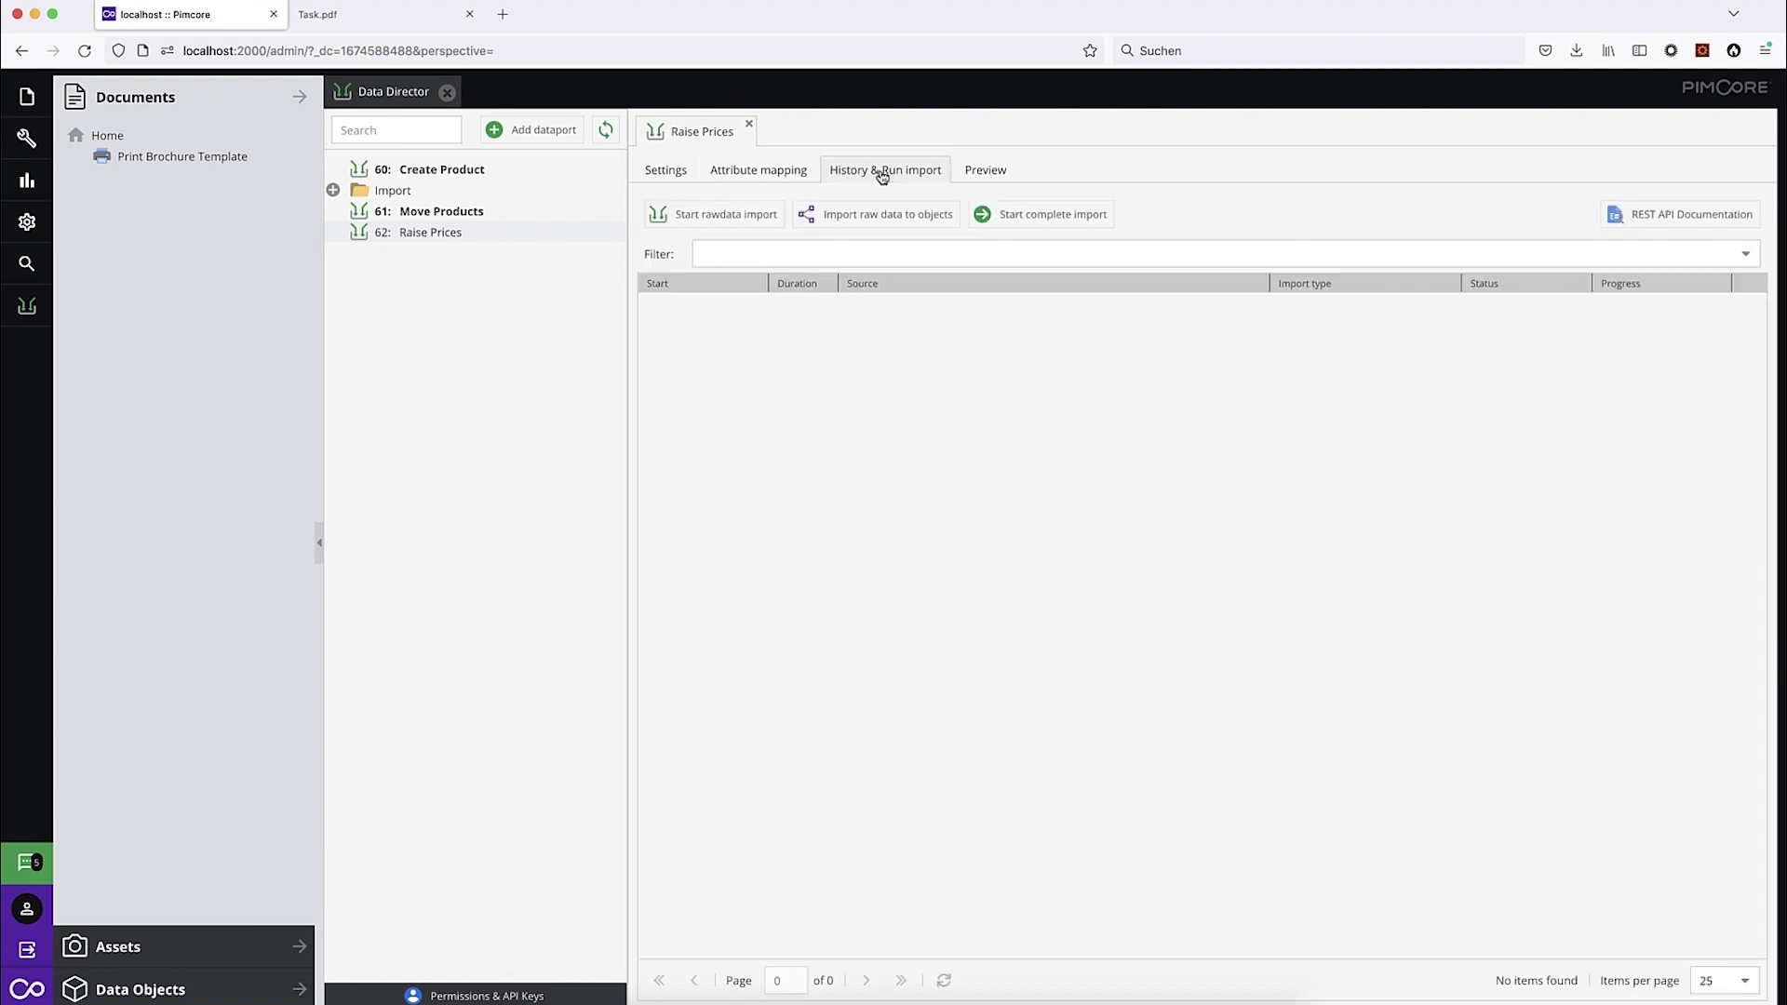
click(1052, 218)
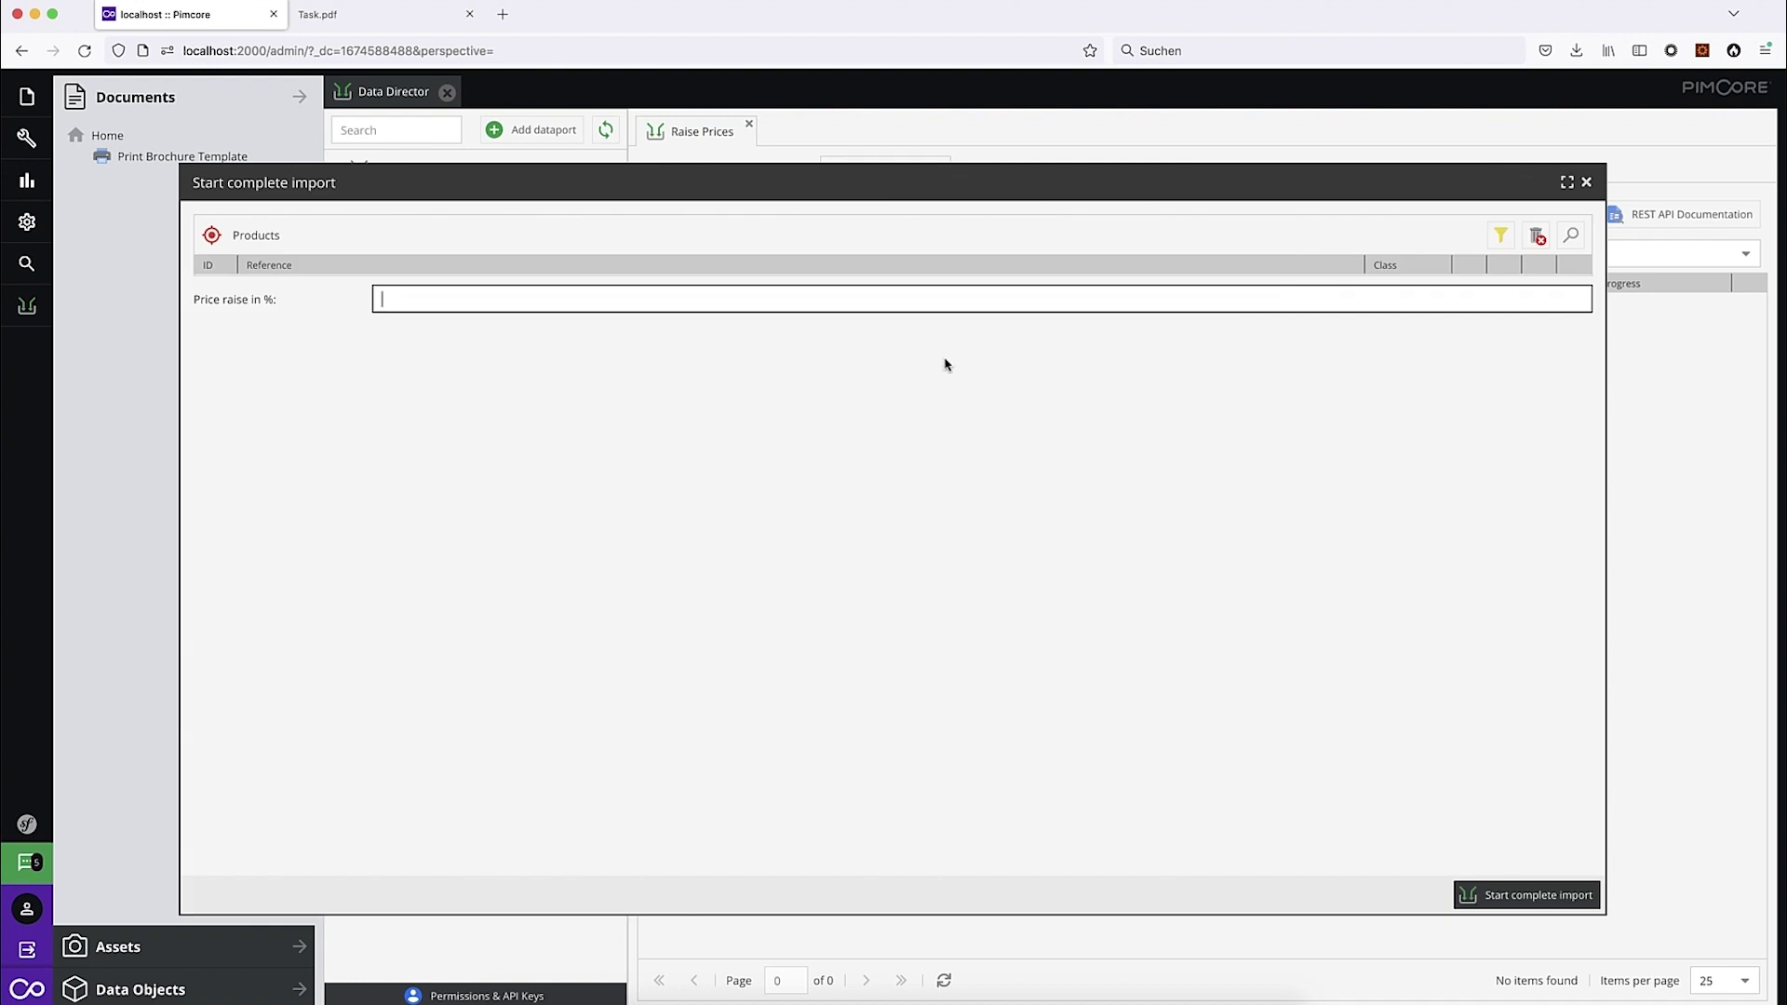
click(140, 988)
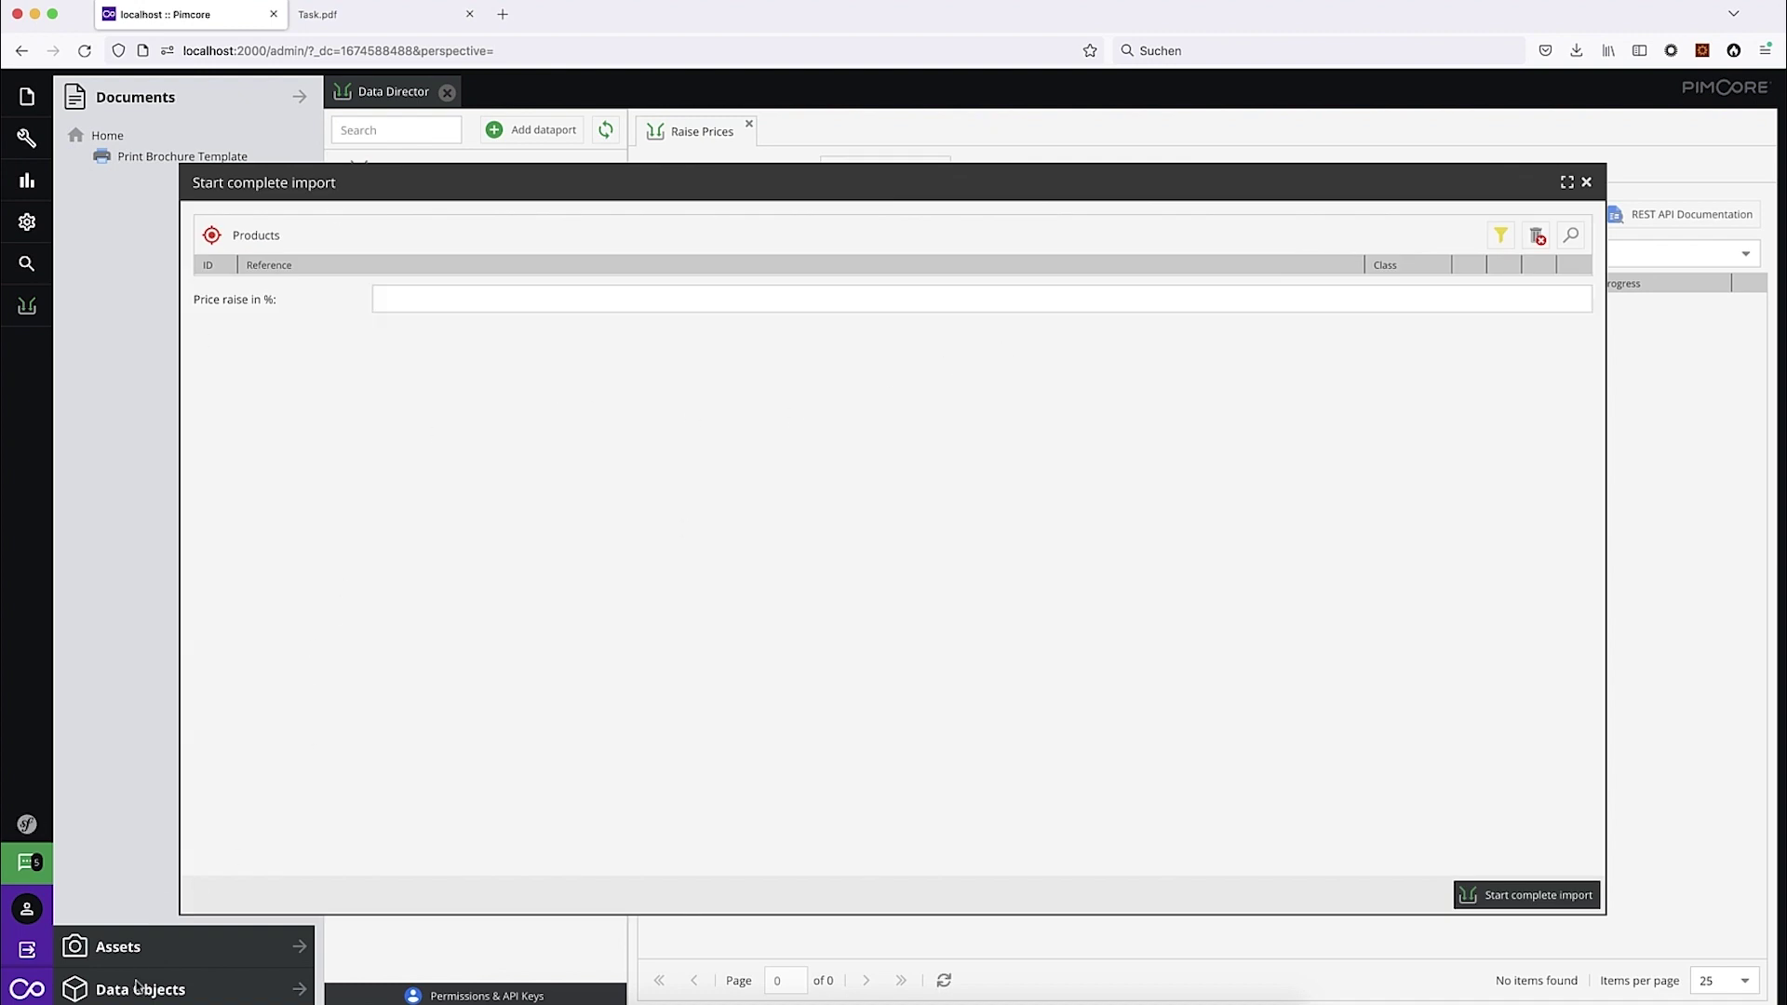
mouse_move(419, 182)
mouse_down()
mouse_move(633, 179)
mouse_move(399, 168)
mouse_up()
click(1551, 221)
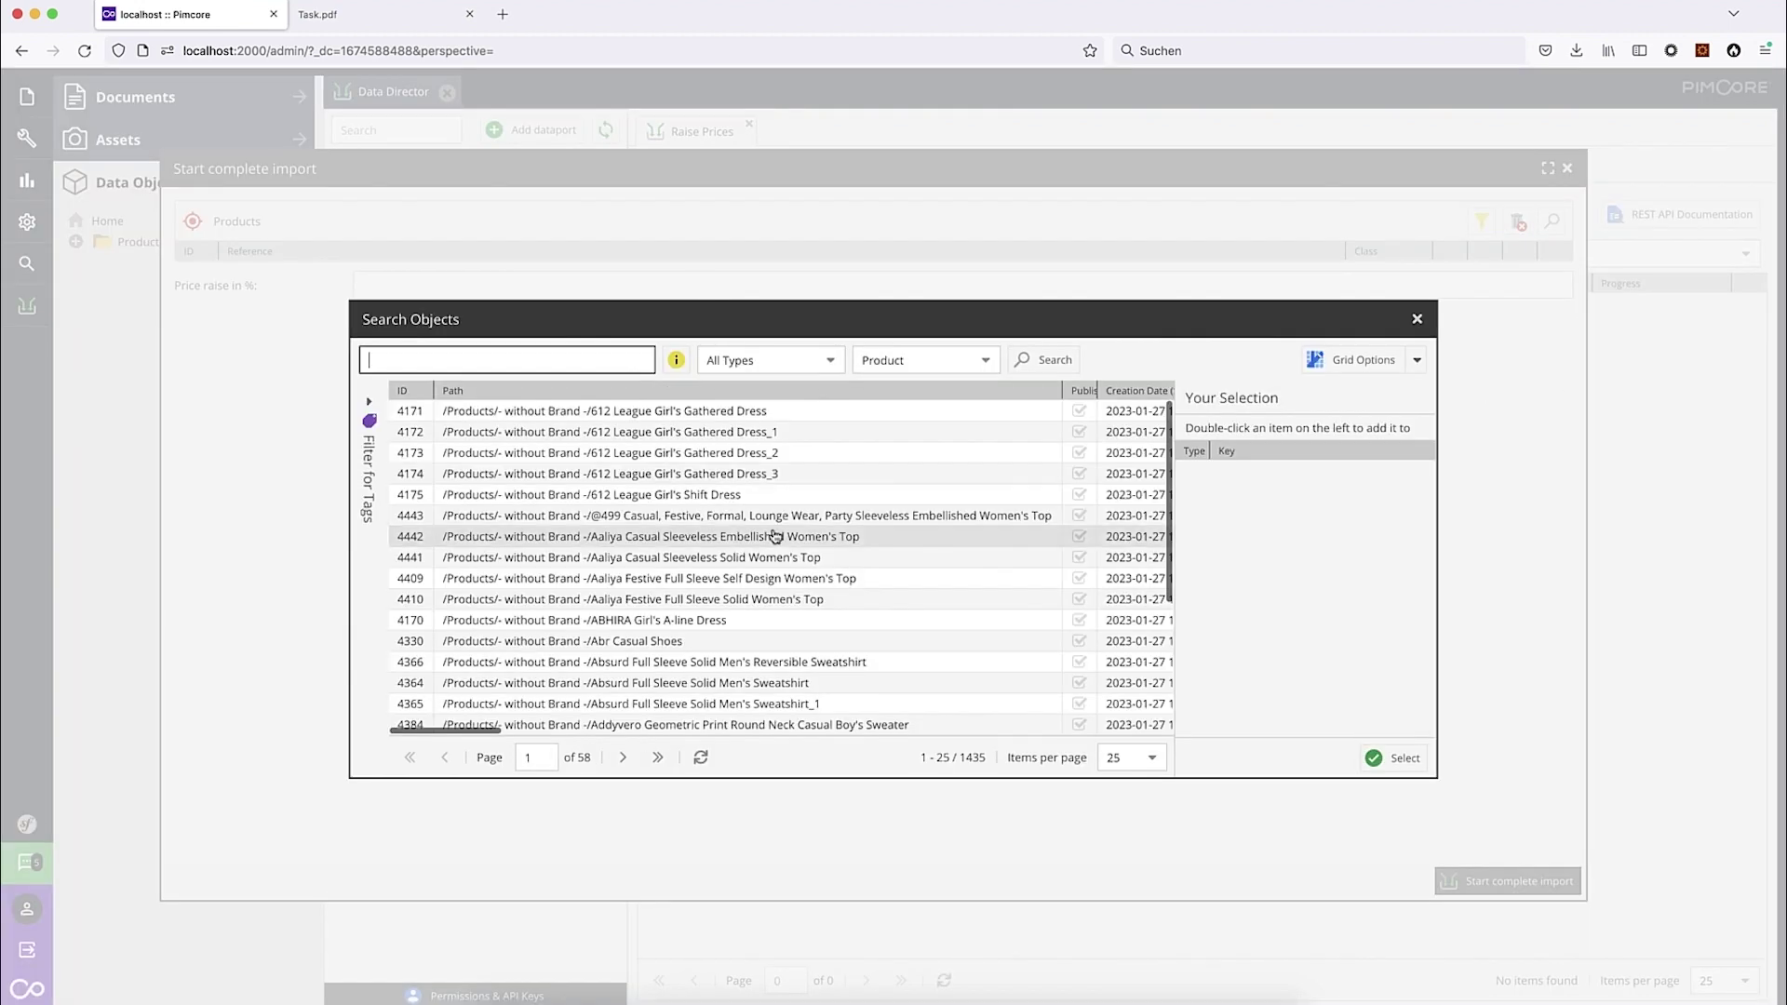
double_click(782, 412)
double_click(780, 433)
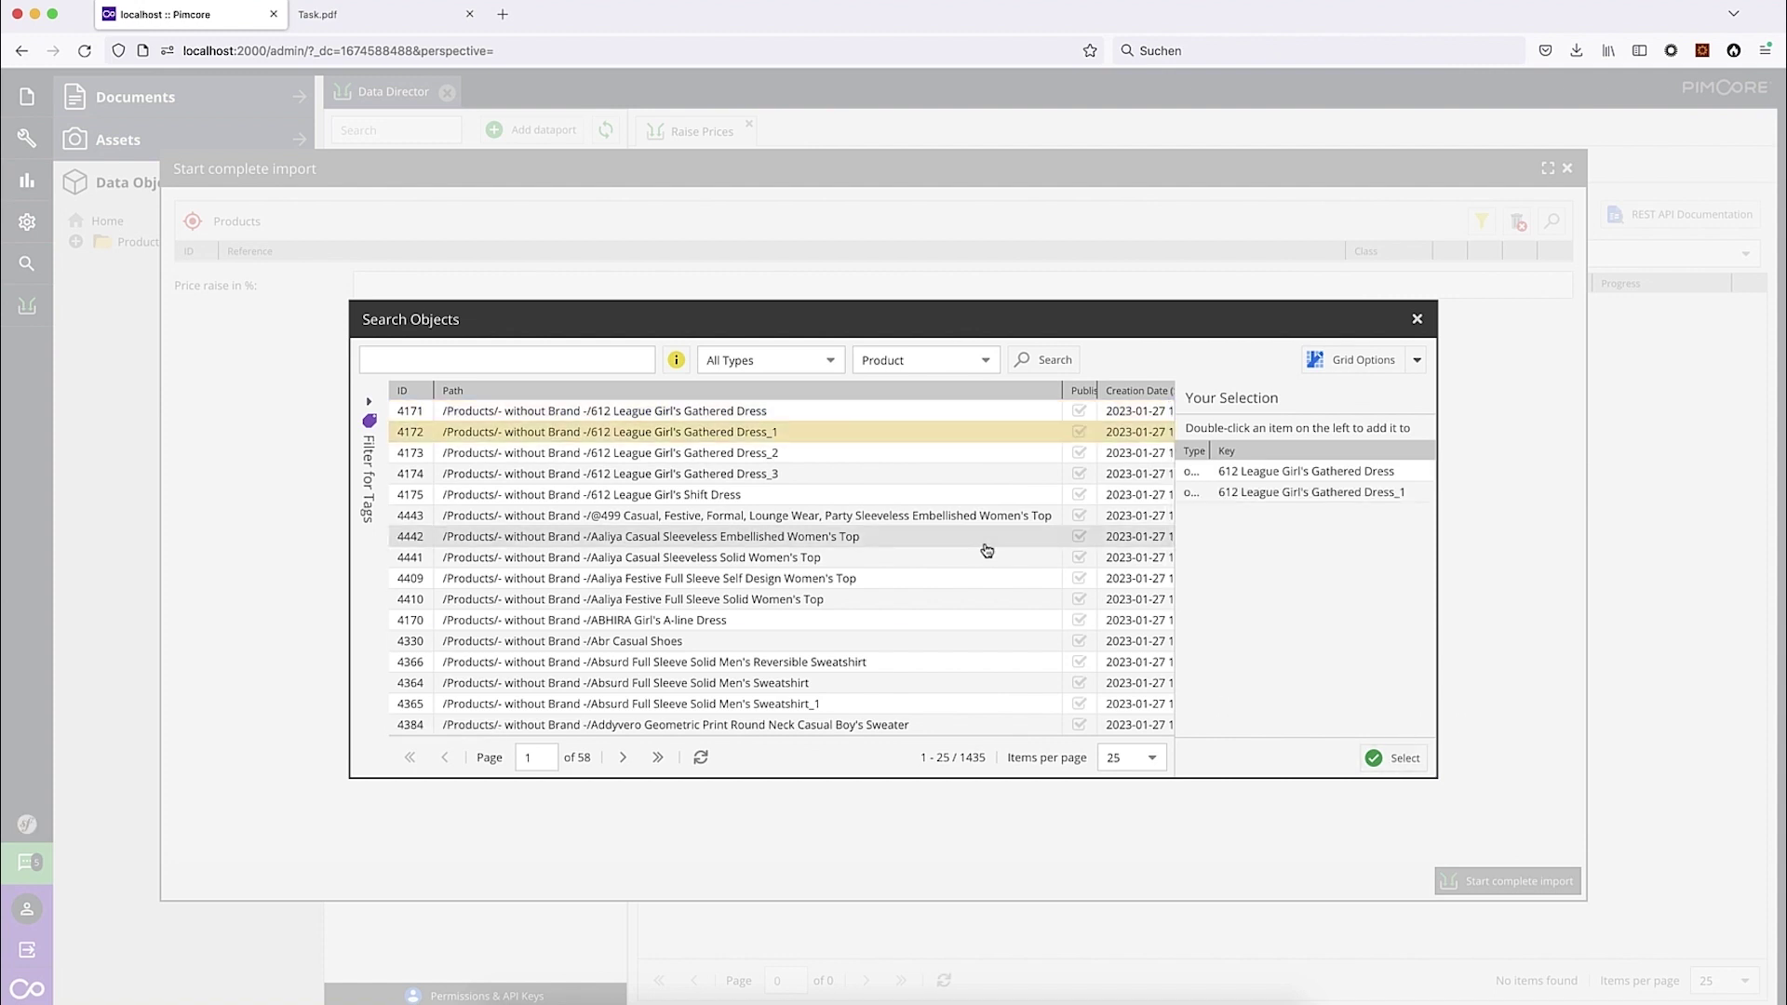
click(1394, 758)
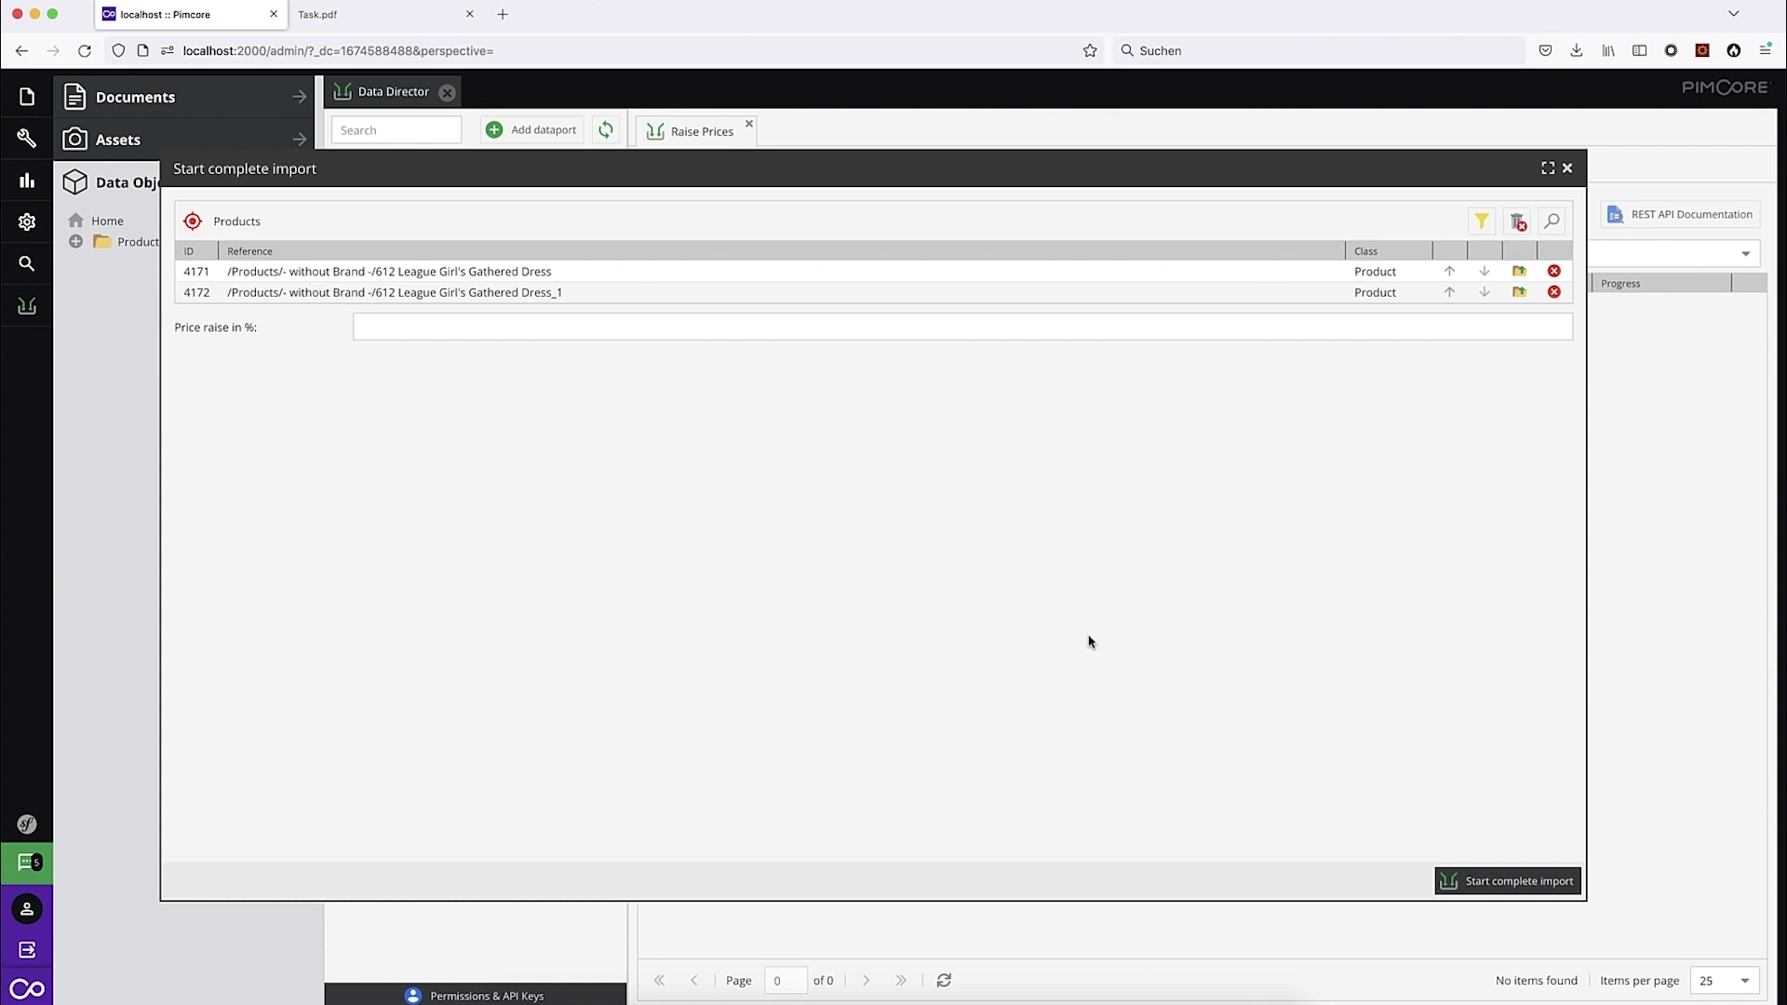
Step: Set the price raise to 10 % and start the complete import for the two selected products
click(455, 326)
text(0)
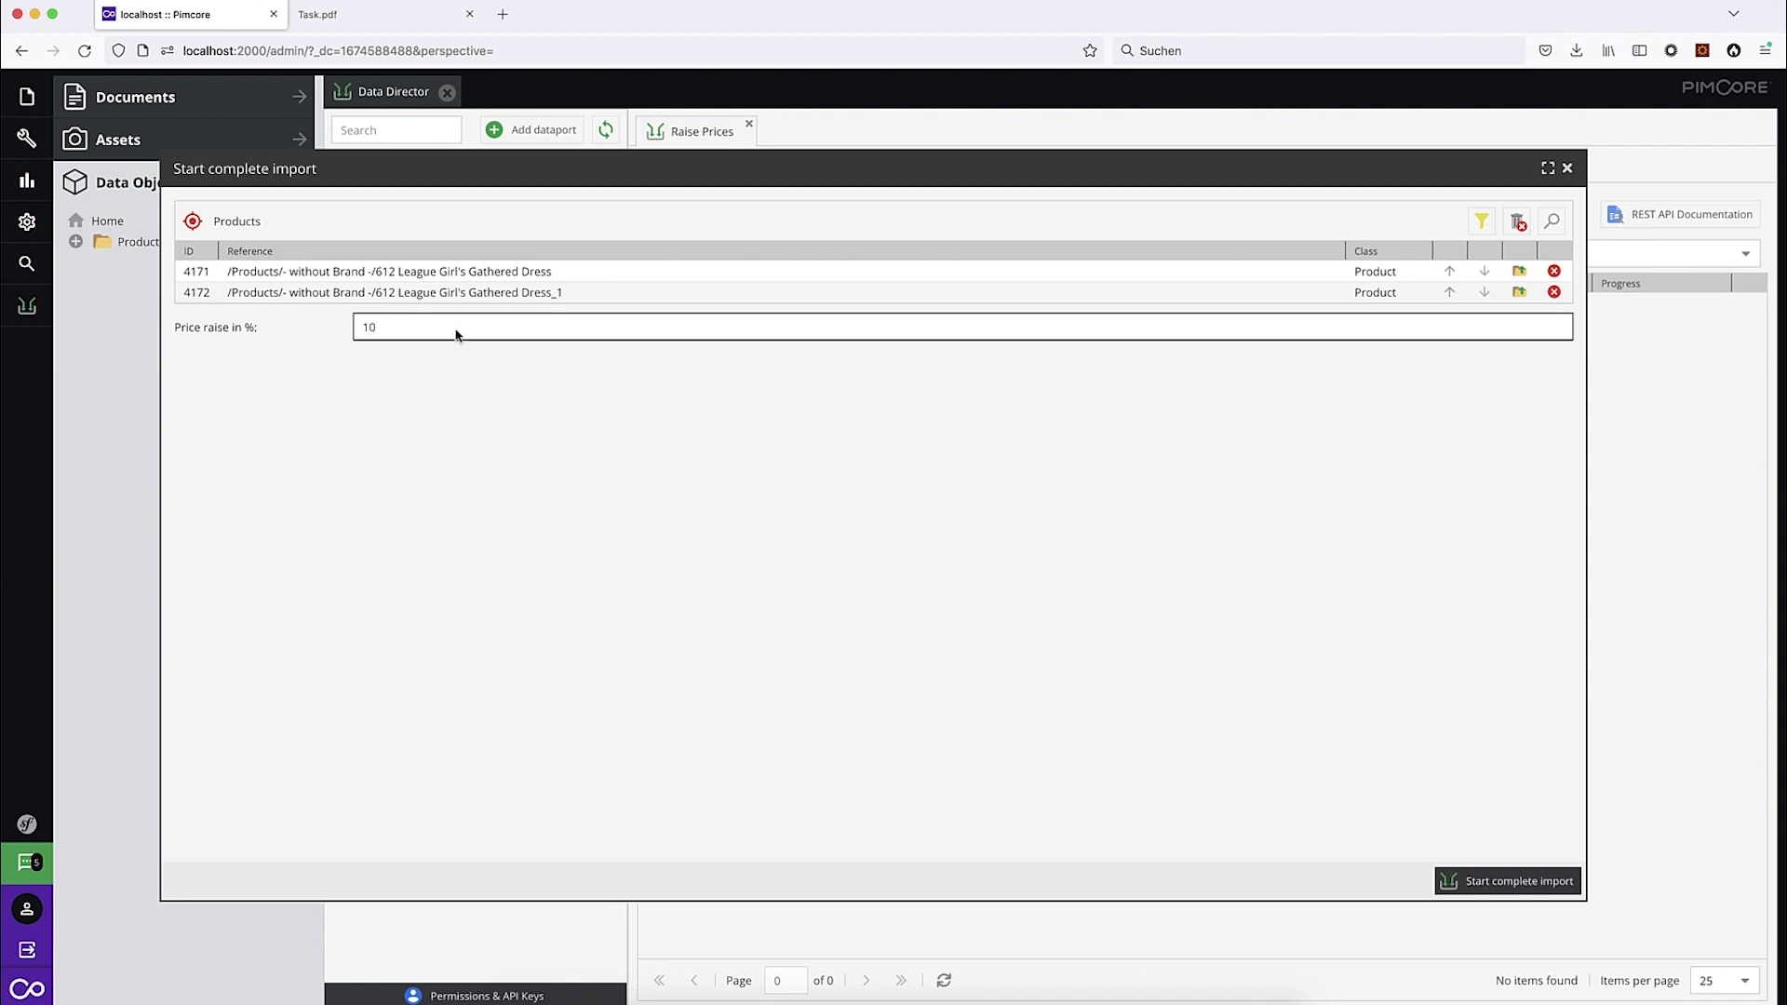
click(1481, 879)
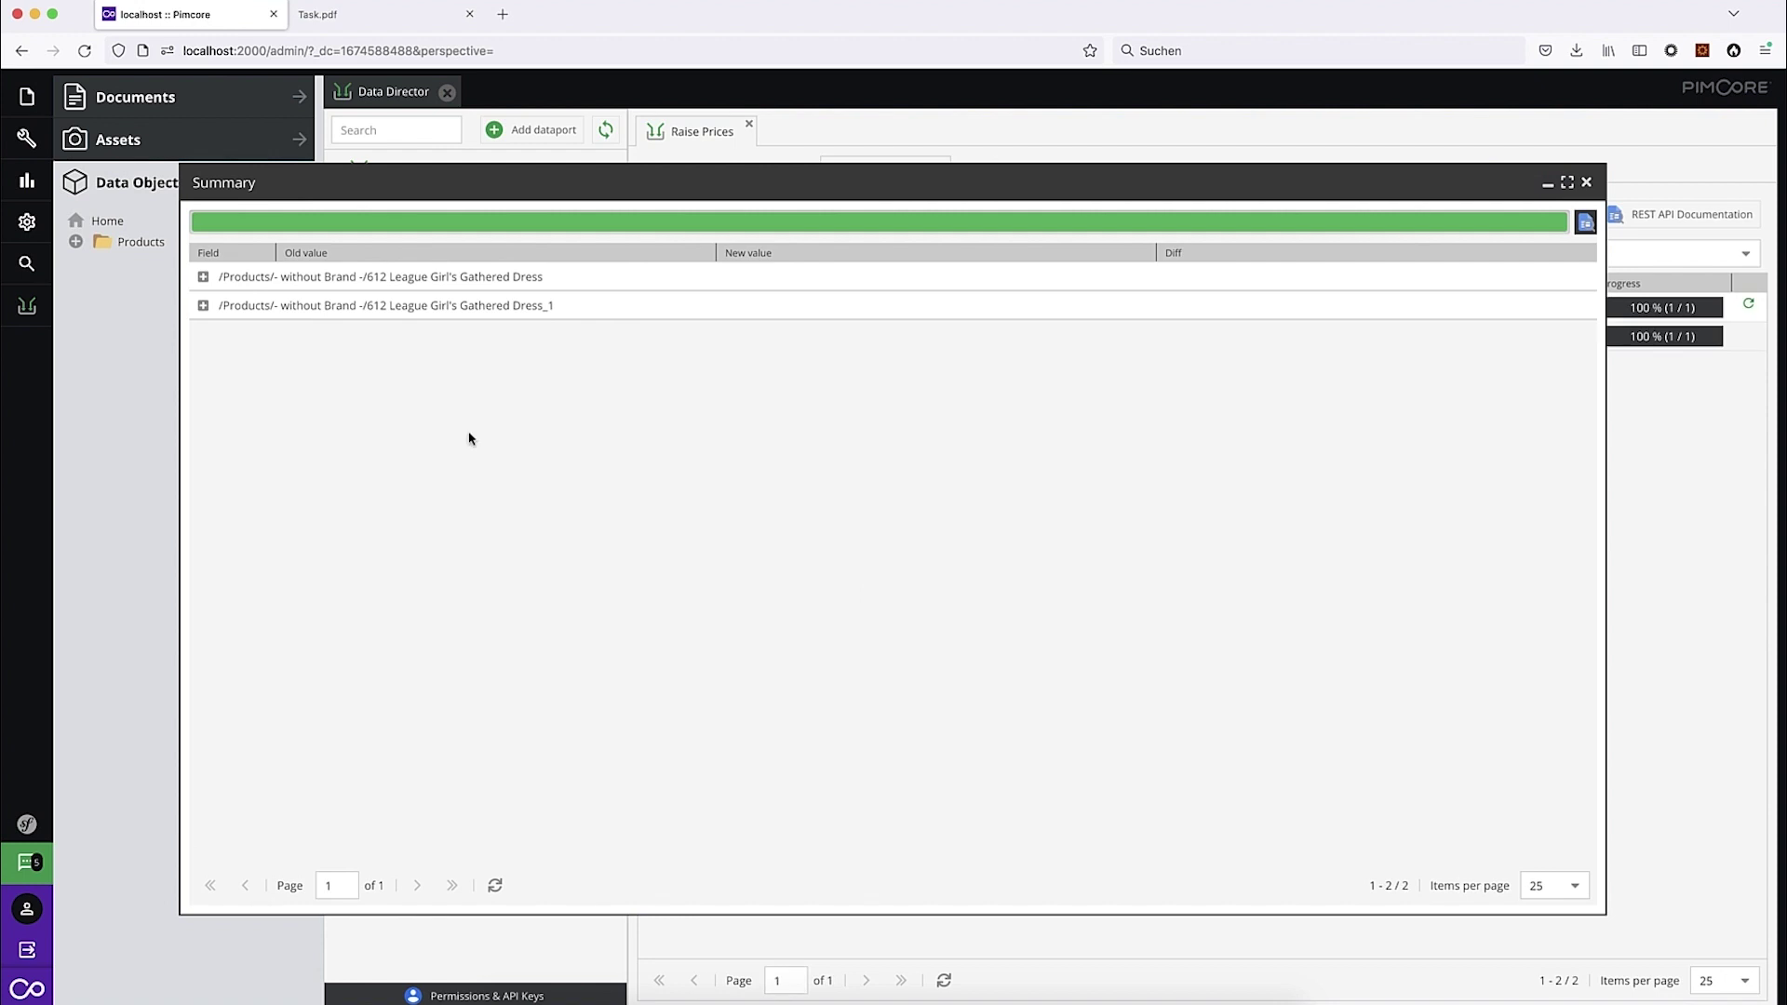
Step: Expand the first product's price change in the summary and verify it by computing 1095*1,1 in Calculator
double_click(202, 276)
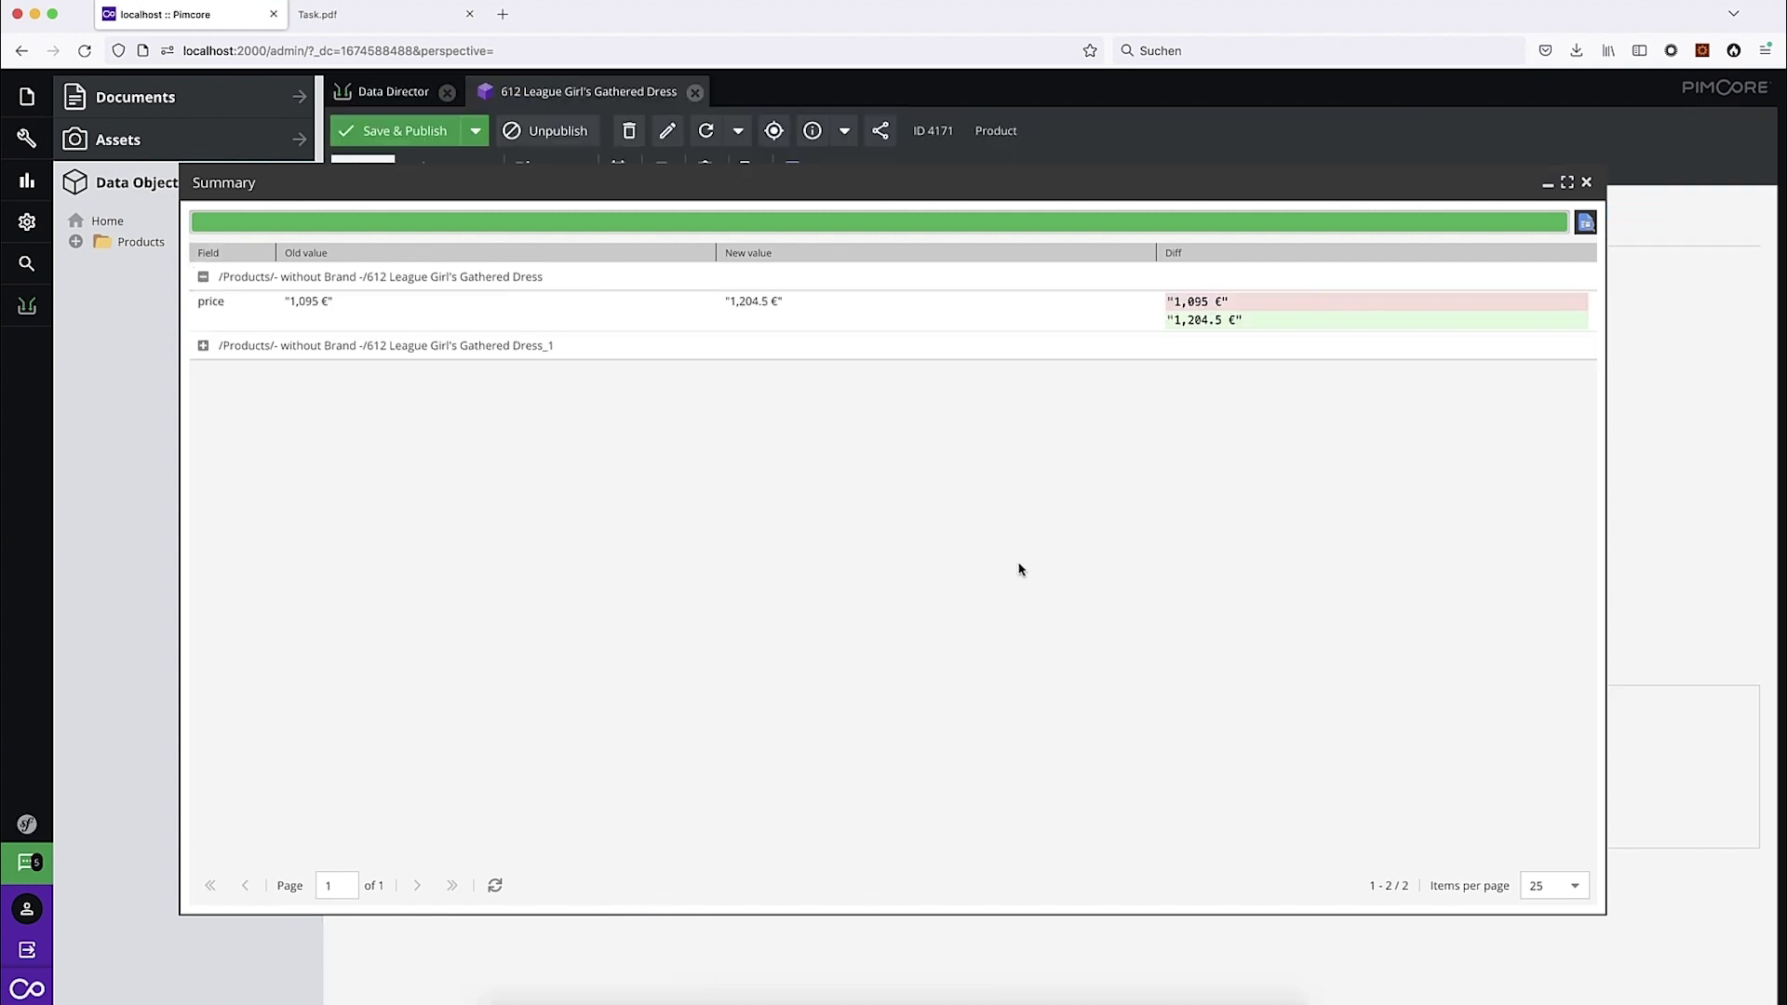
key(super+space)
text(calc)
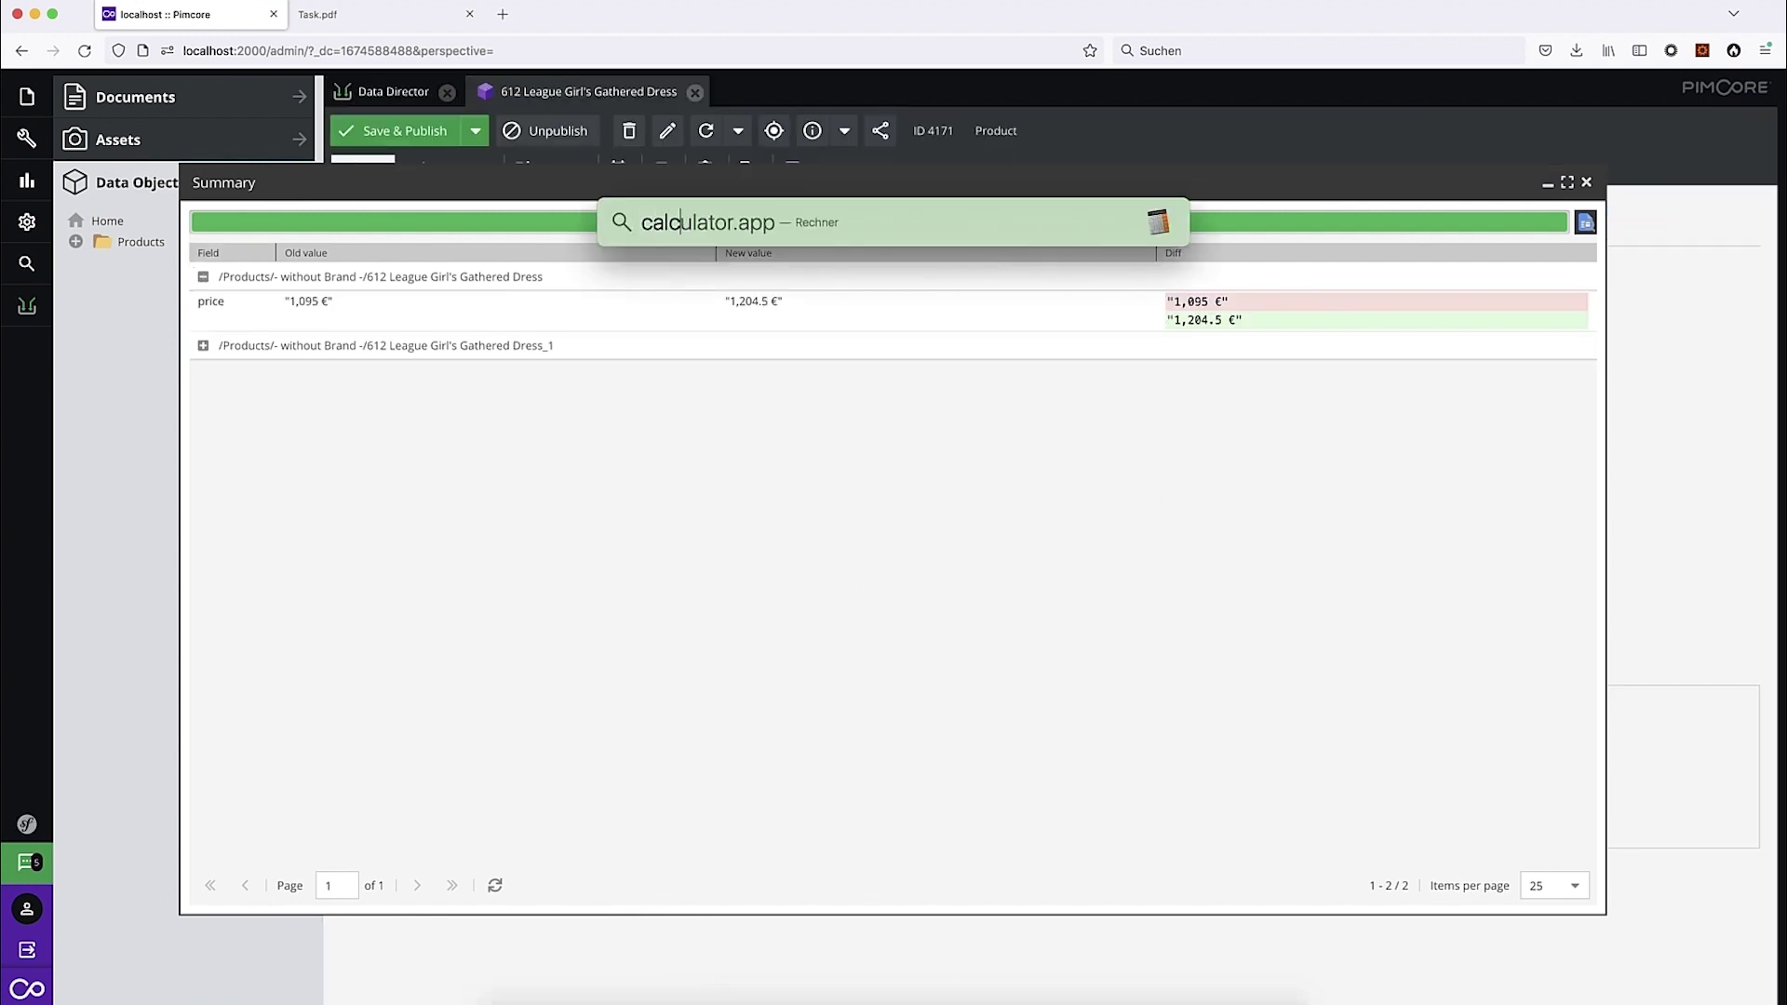
key(Return)
text(109)
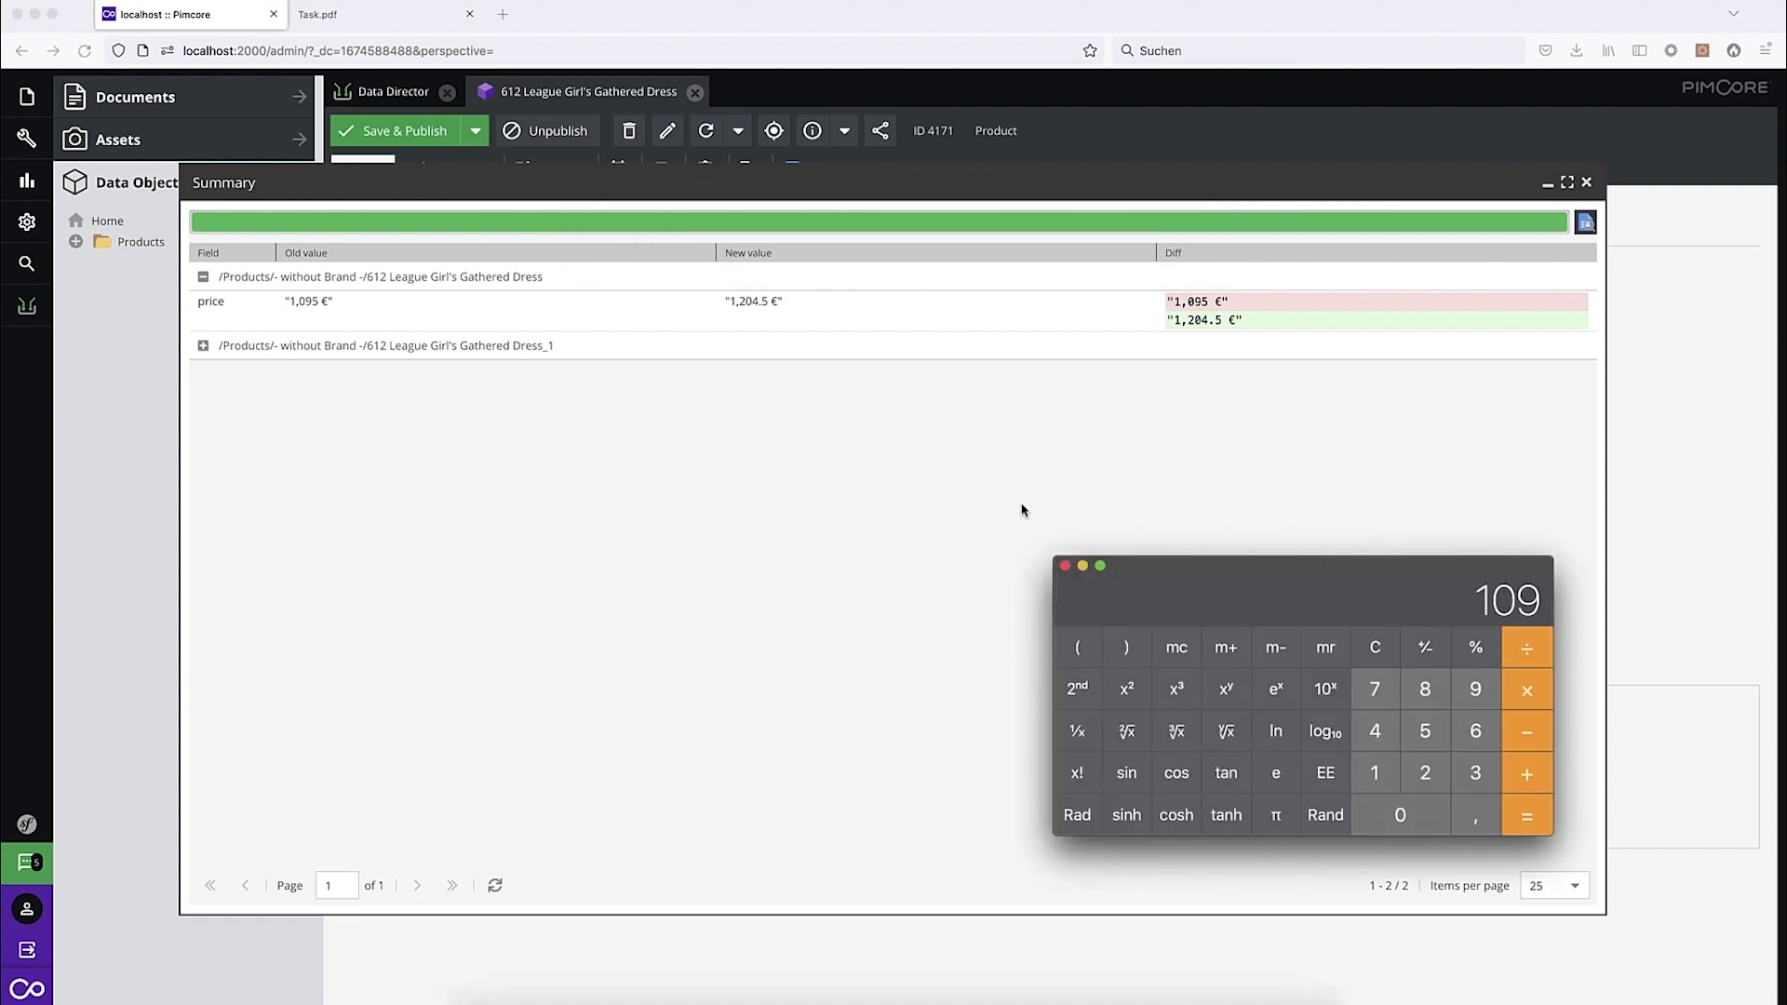
text(5*1,1)
key(Return)
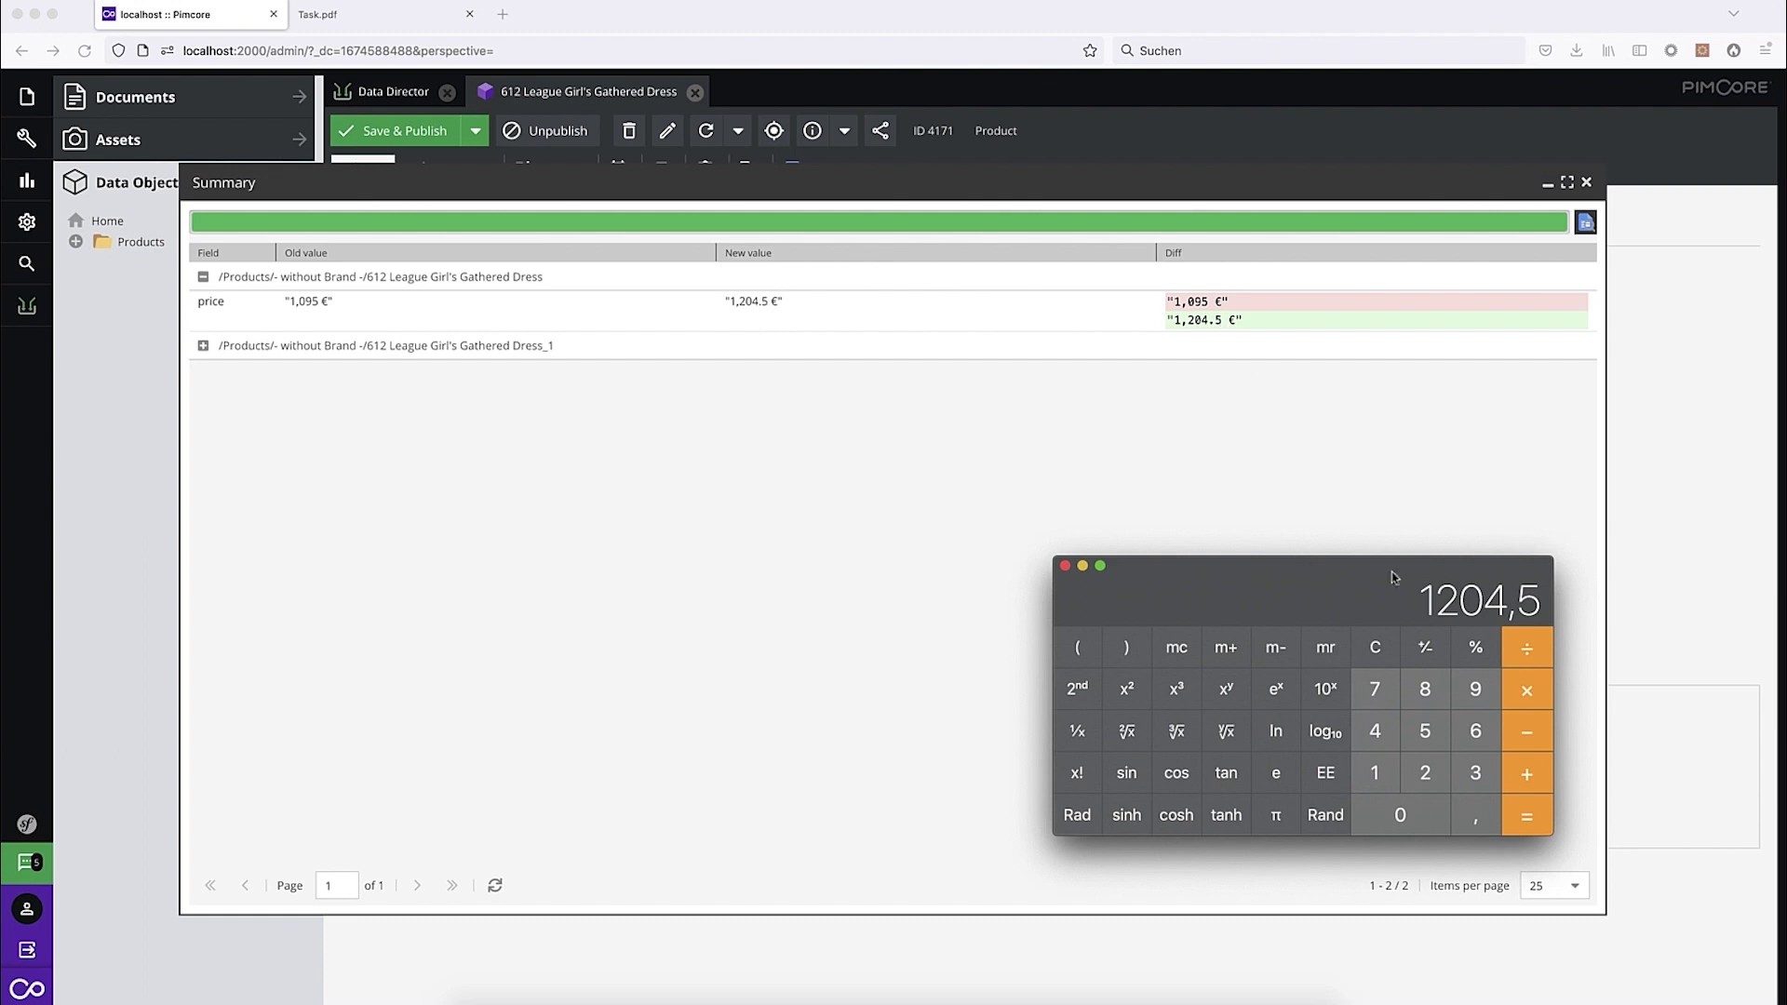
Step: Inspect the second product's price change, check the Price field in both opened product objects, and close them
click(203, 345)
click(203, 346)
double_click(1227, 389)
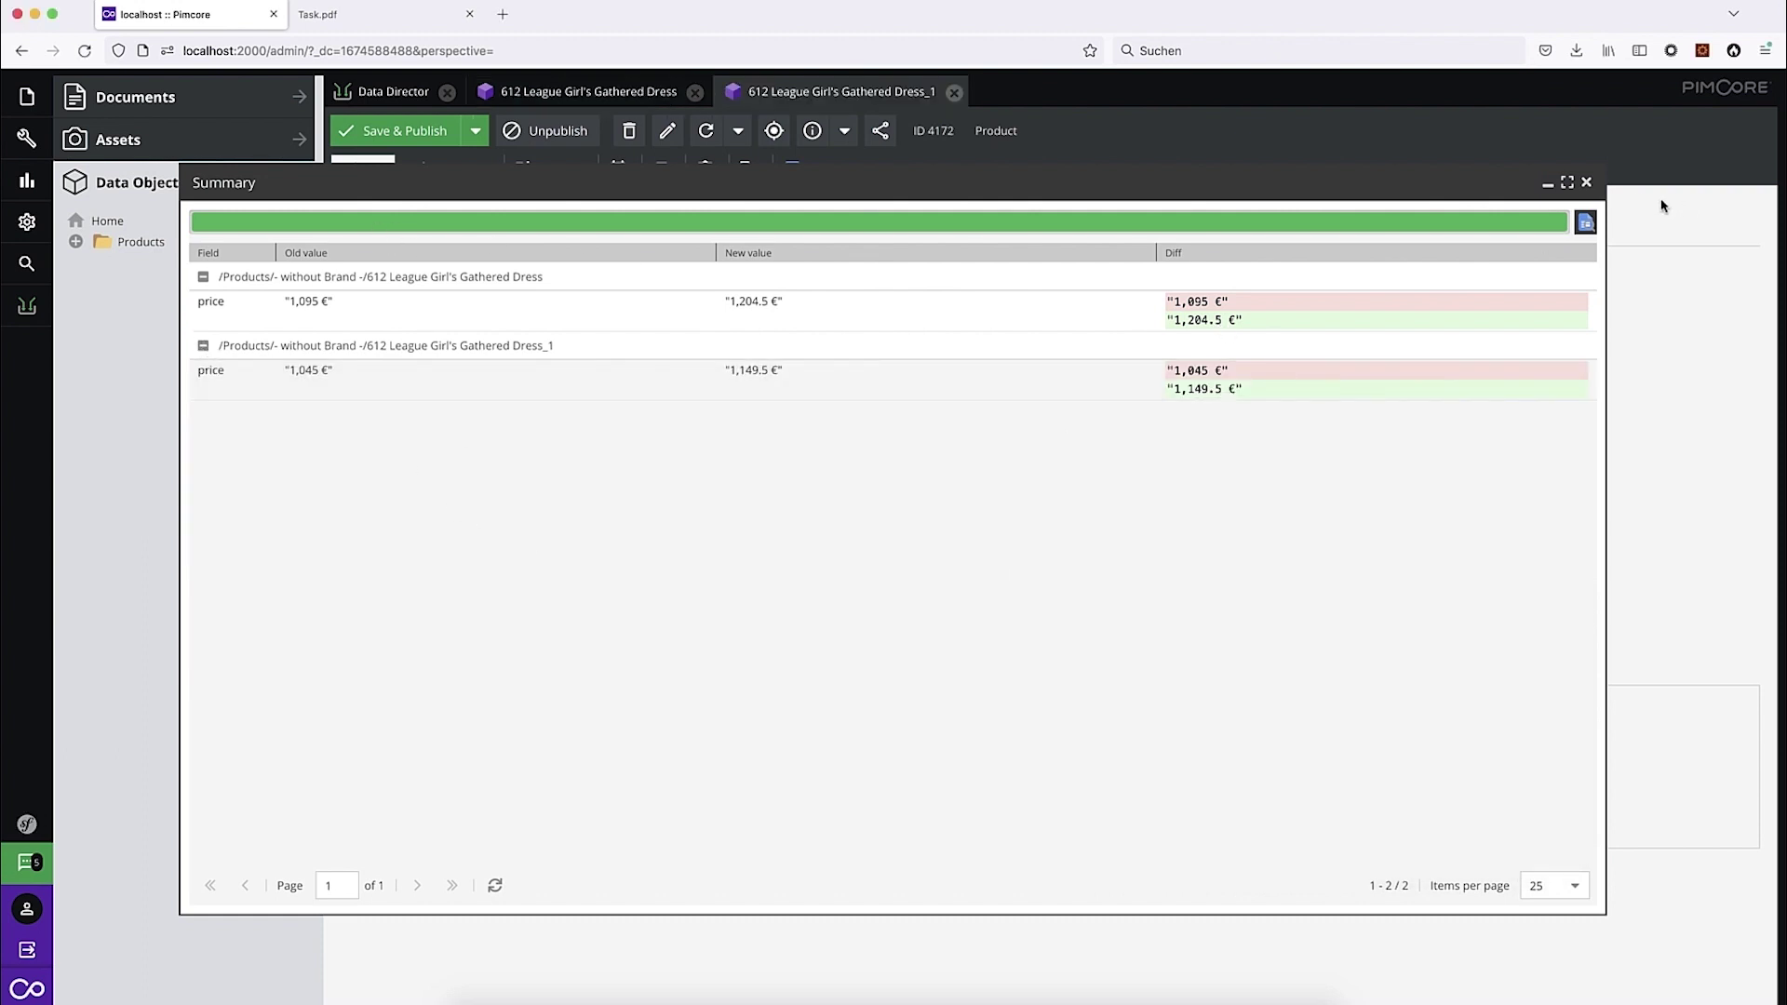
click(1588, 184)
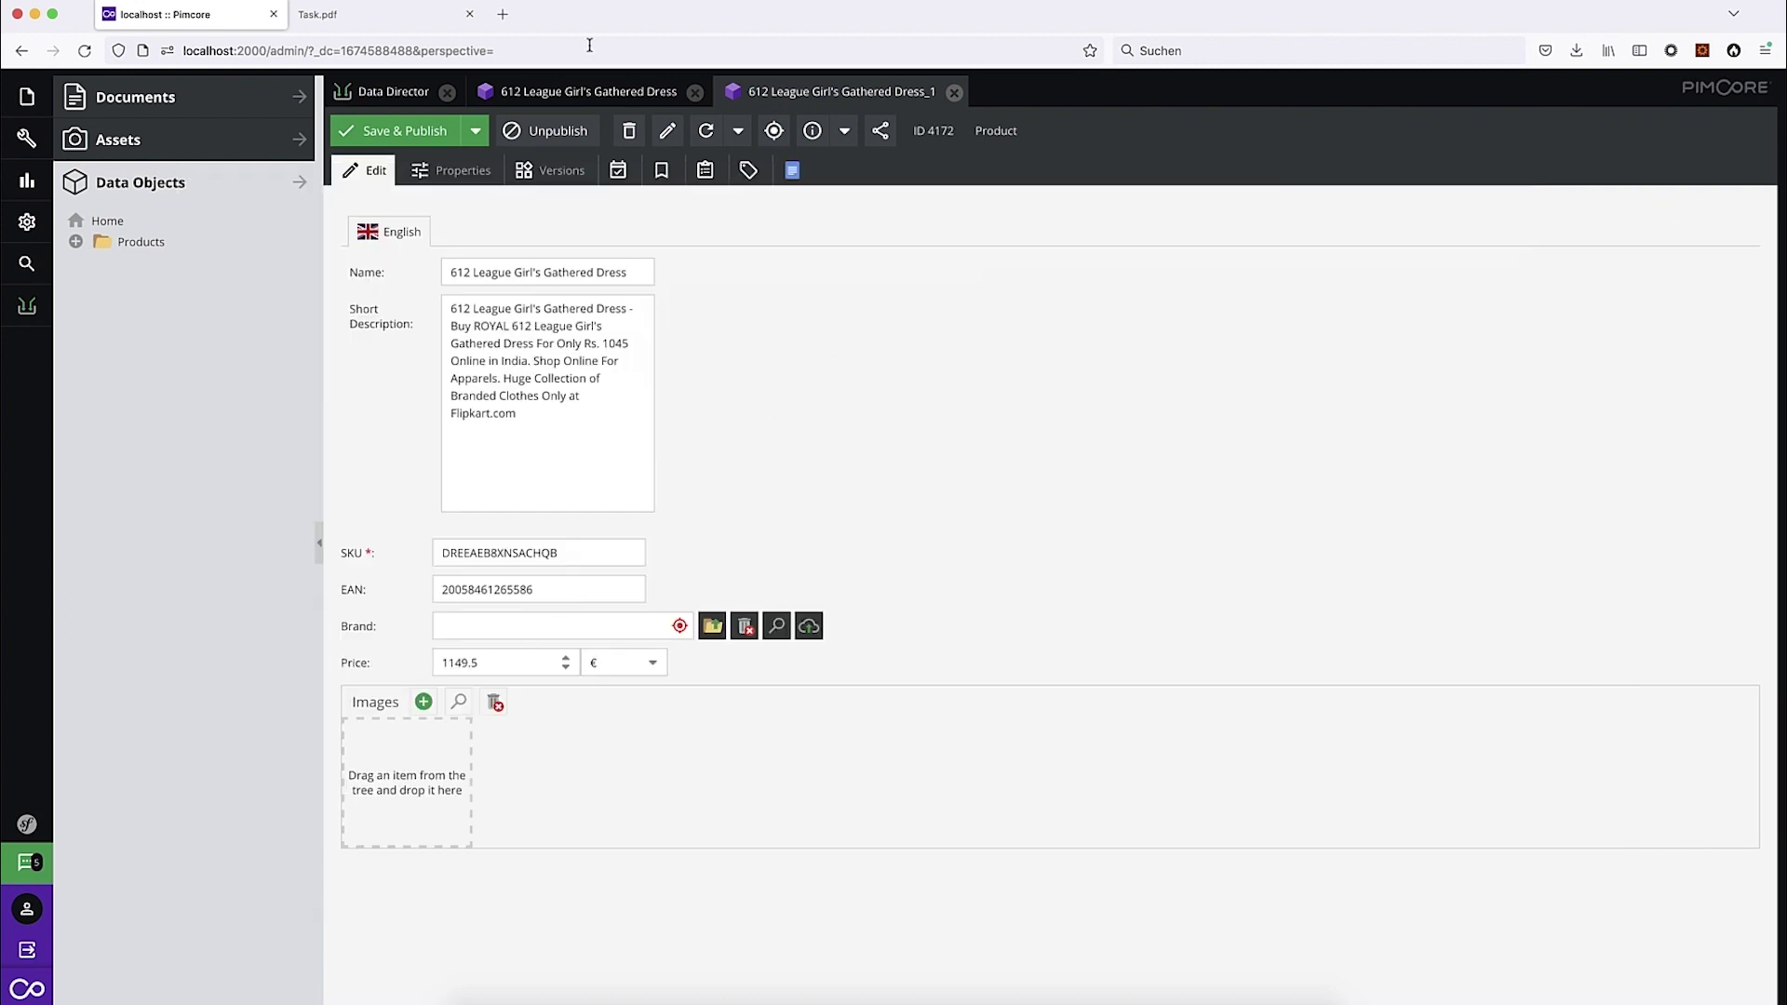
click(588, 91)
drag(488, 663, 431, 656)
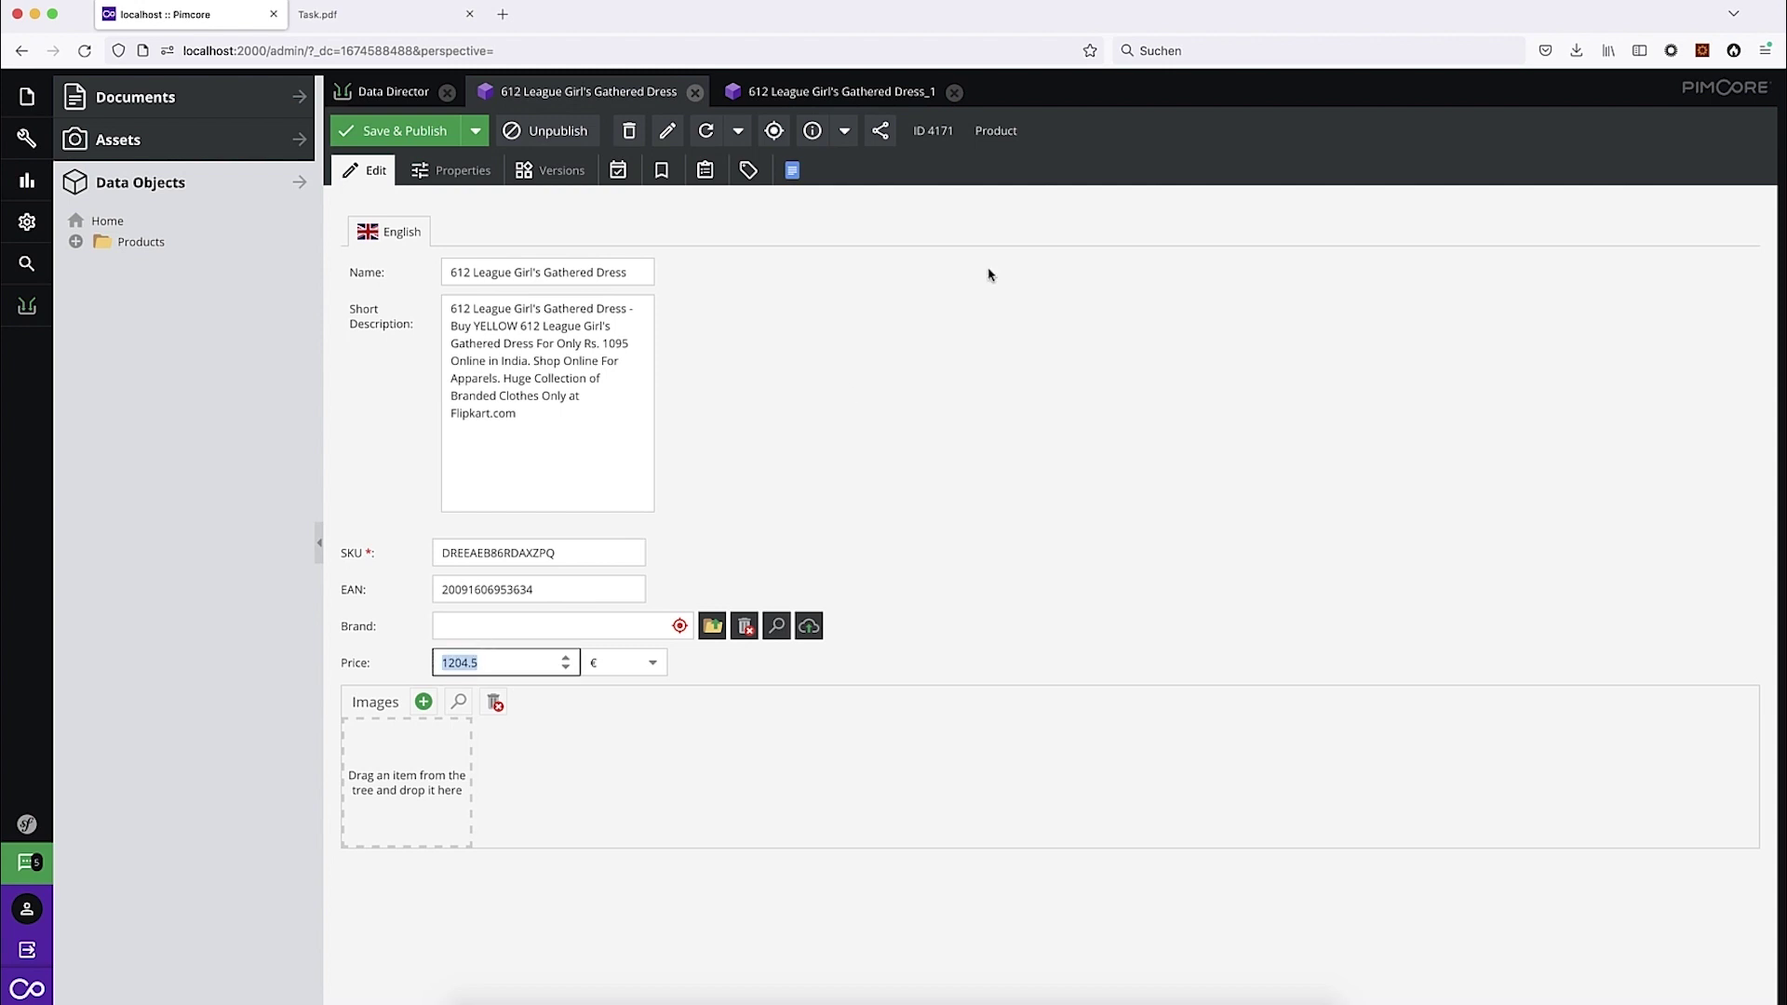
click(695, 92)
click(705, 93)
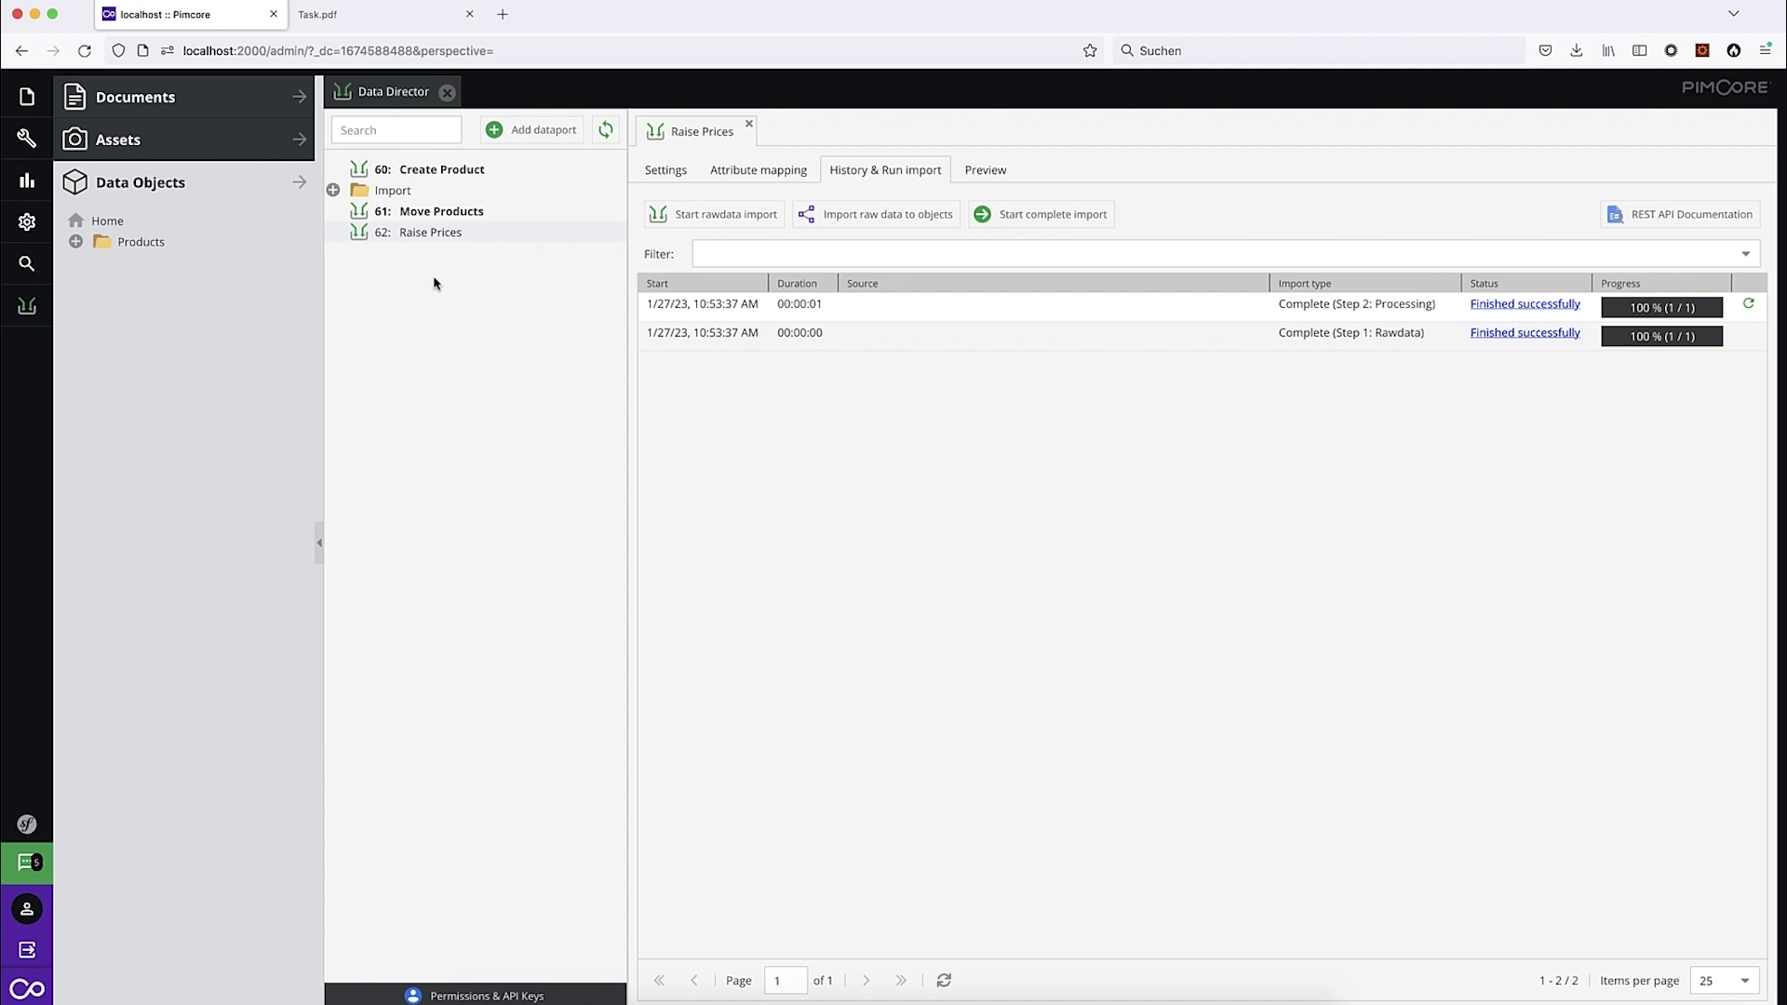
Step: Rename the Products raw data field of the Raise Prices dataport to Brand
click(667, 170)
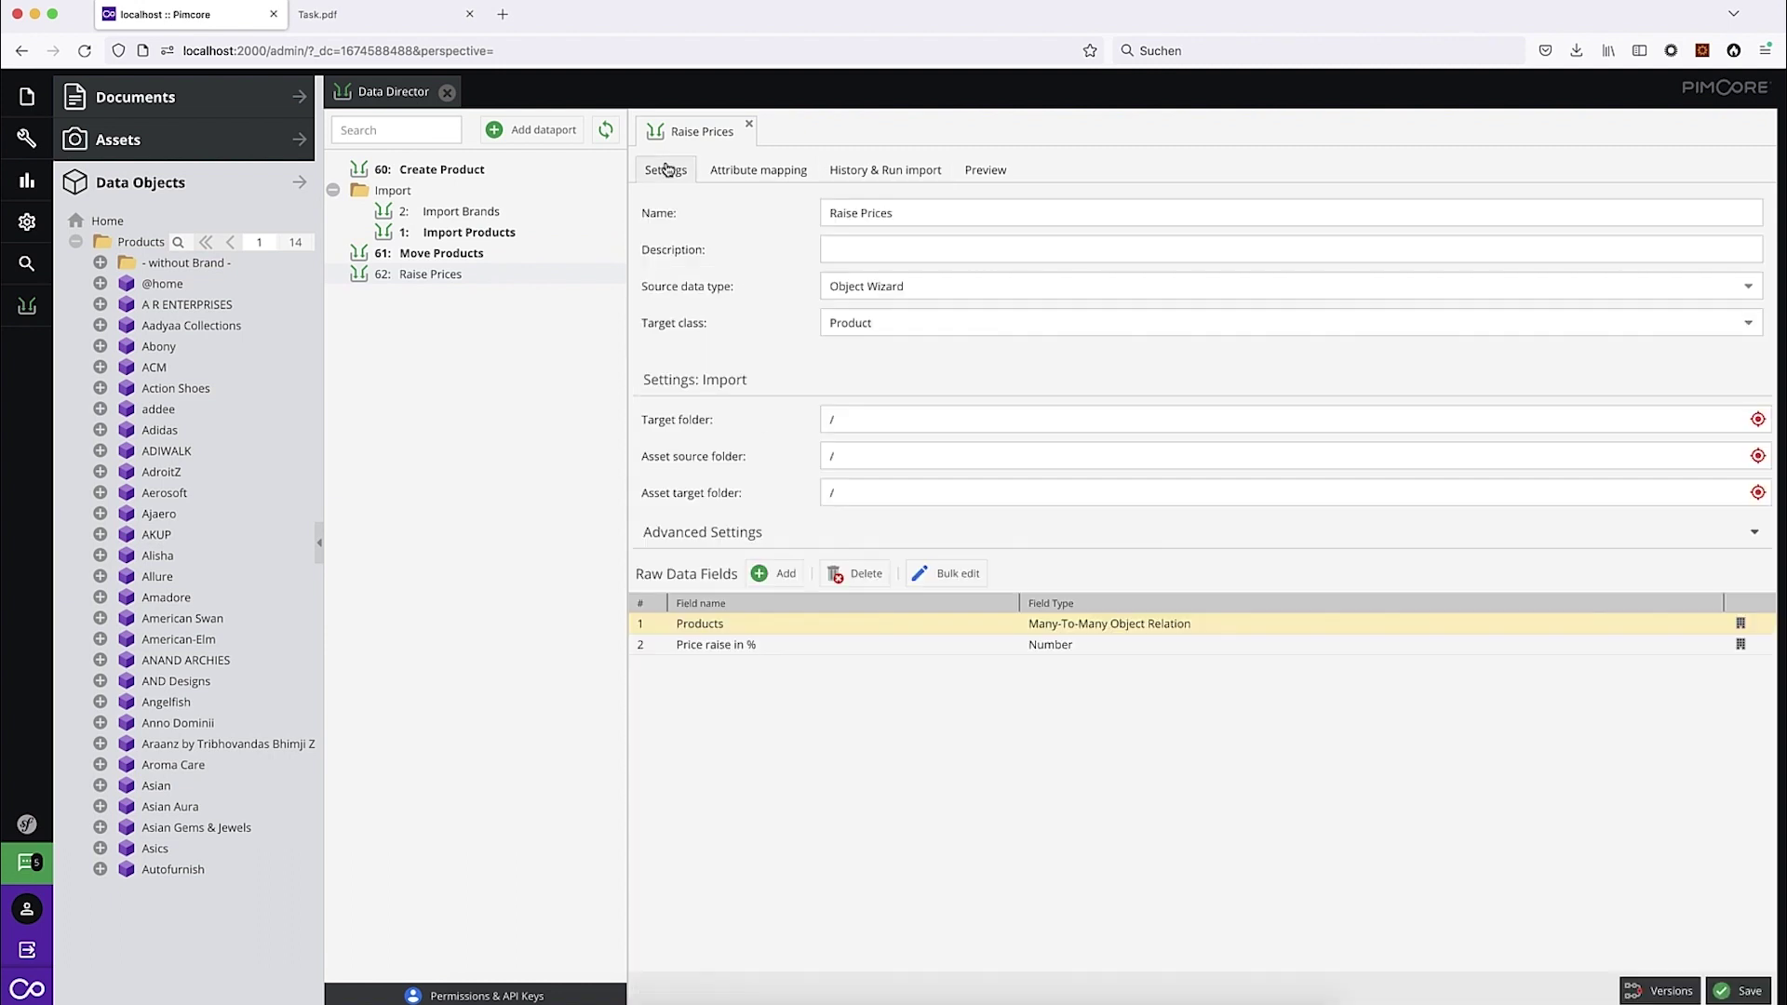
double_click(754, 623)
text(Bra)
key(Return)
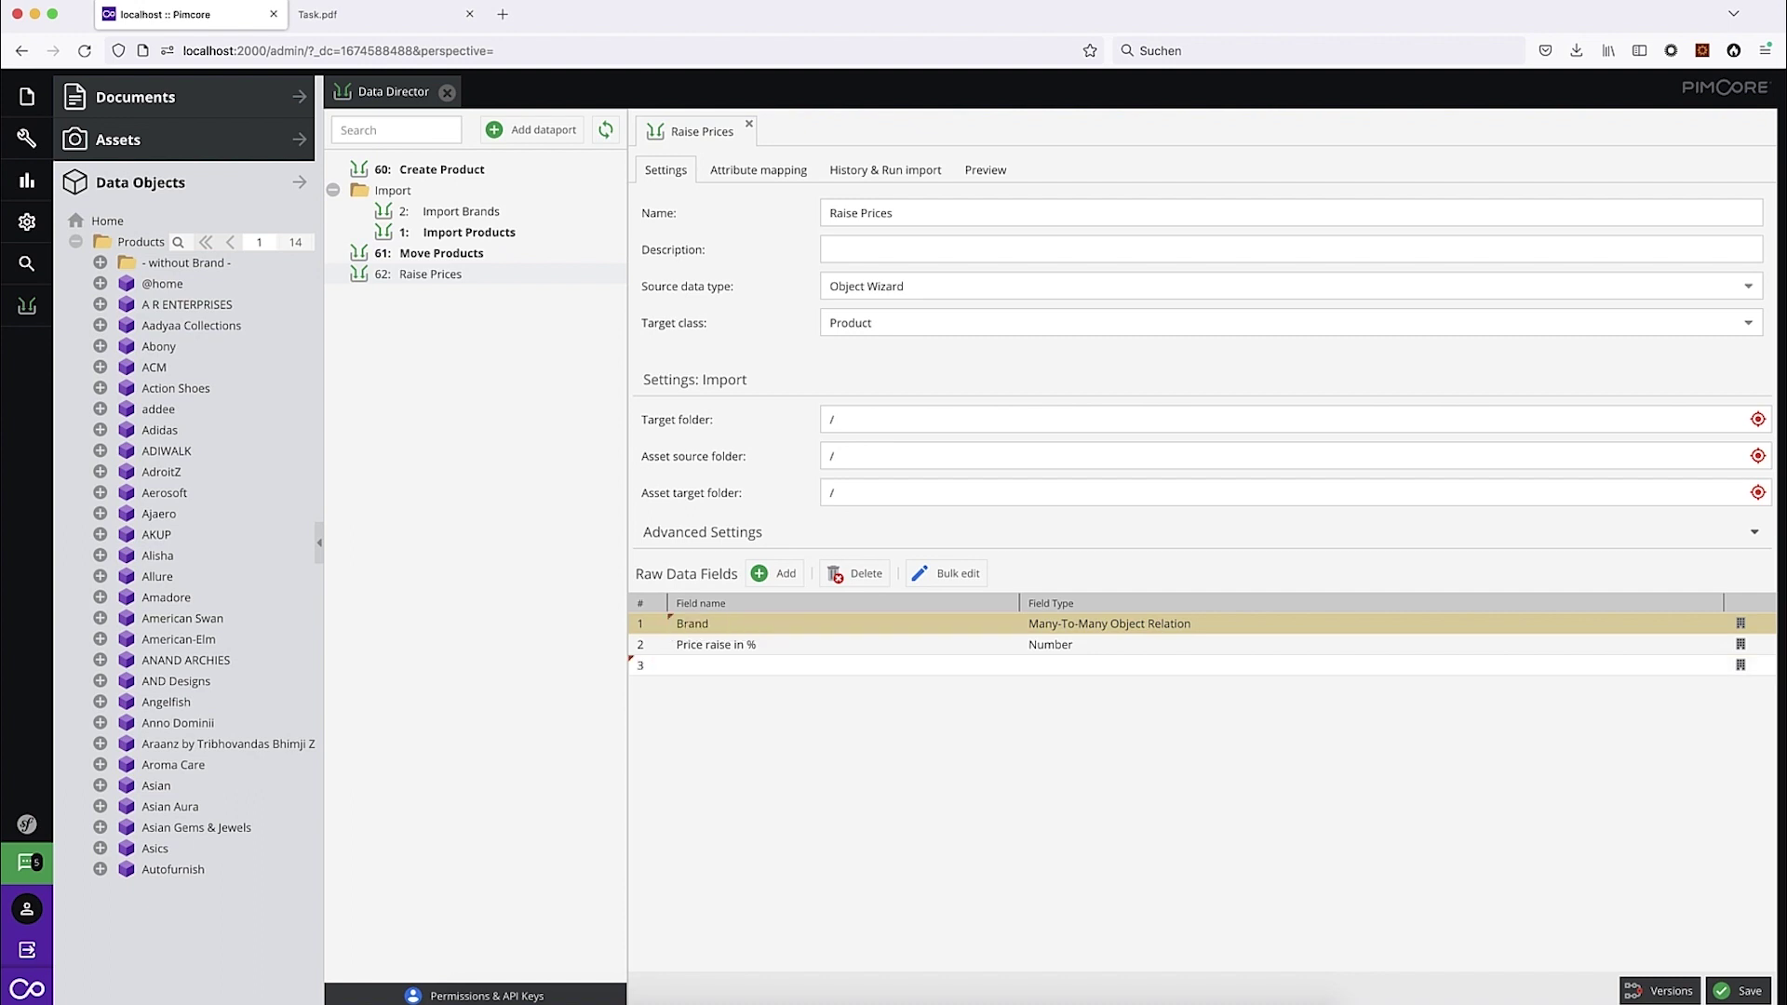
Step: Change the Brand raw data field's type to Many-To-One Relation
click(1095, 628)
drag(1109, 624, 1284, 626)
text(O)
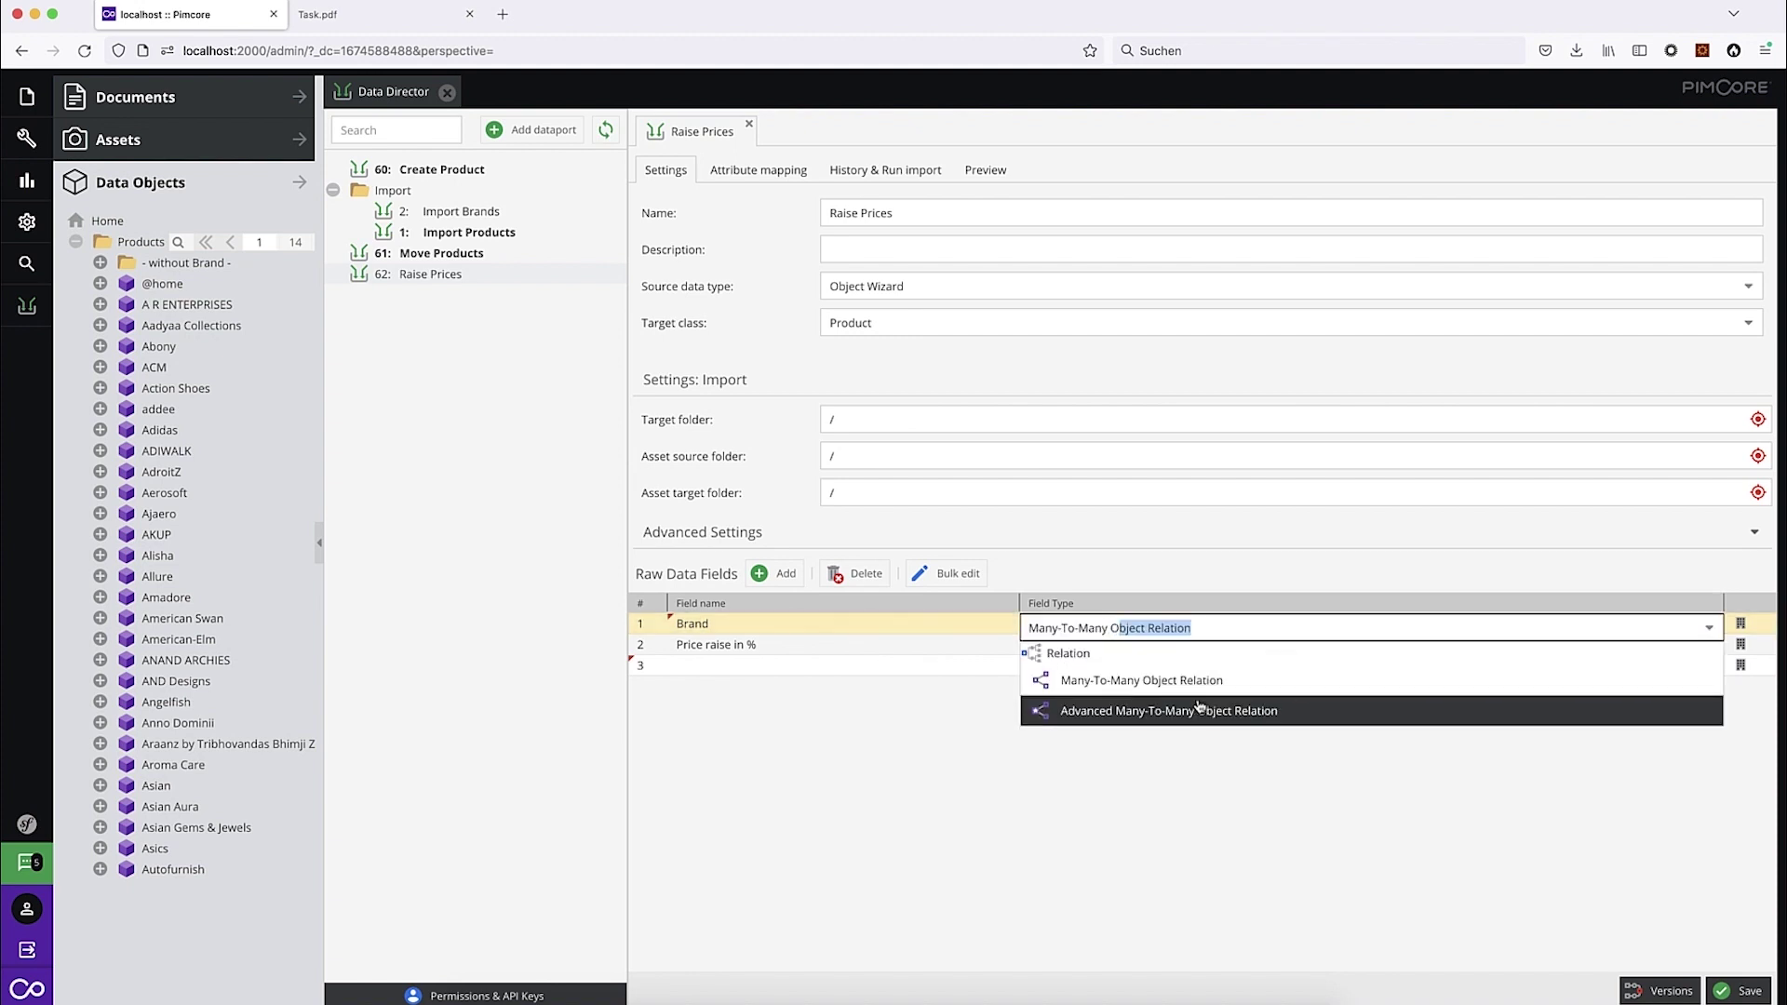
key(BackSpace)
key(BackSpace)
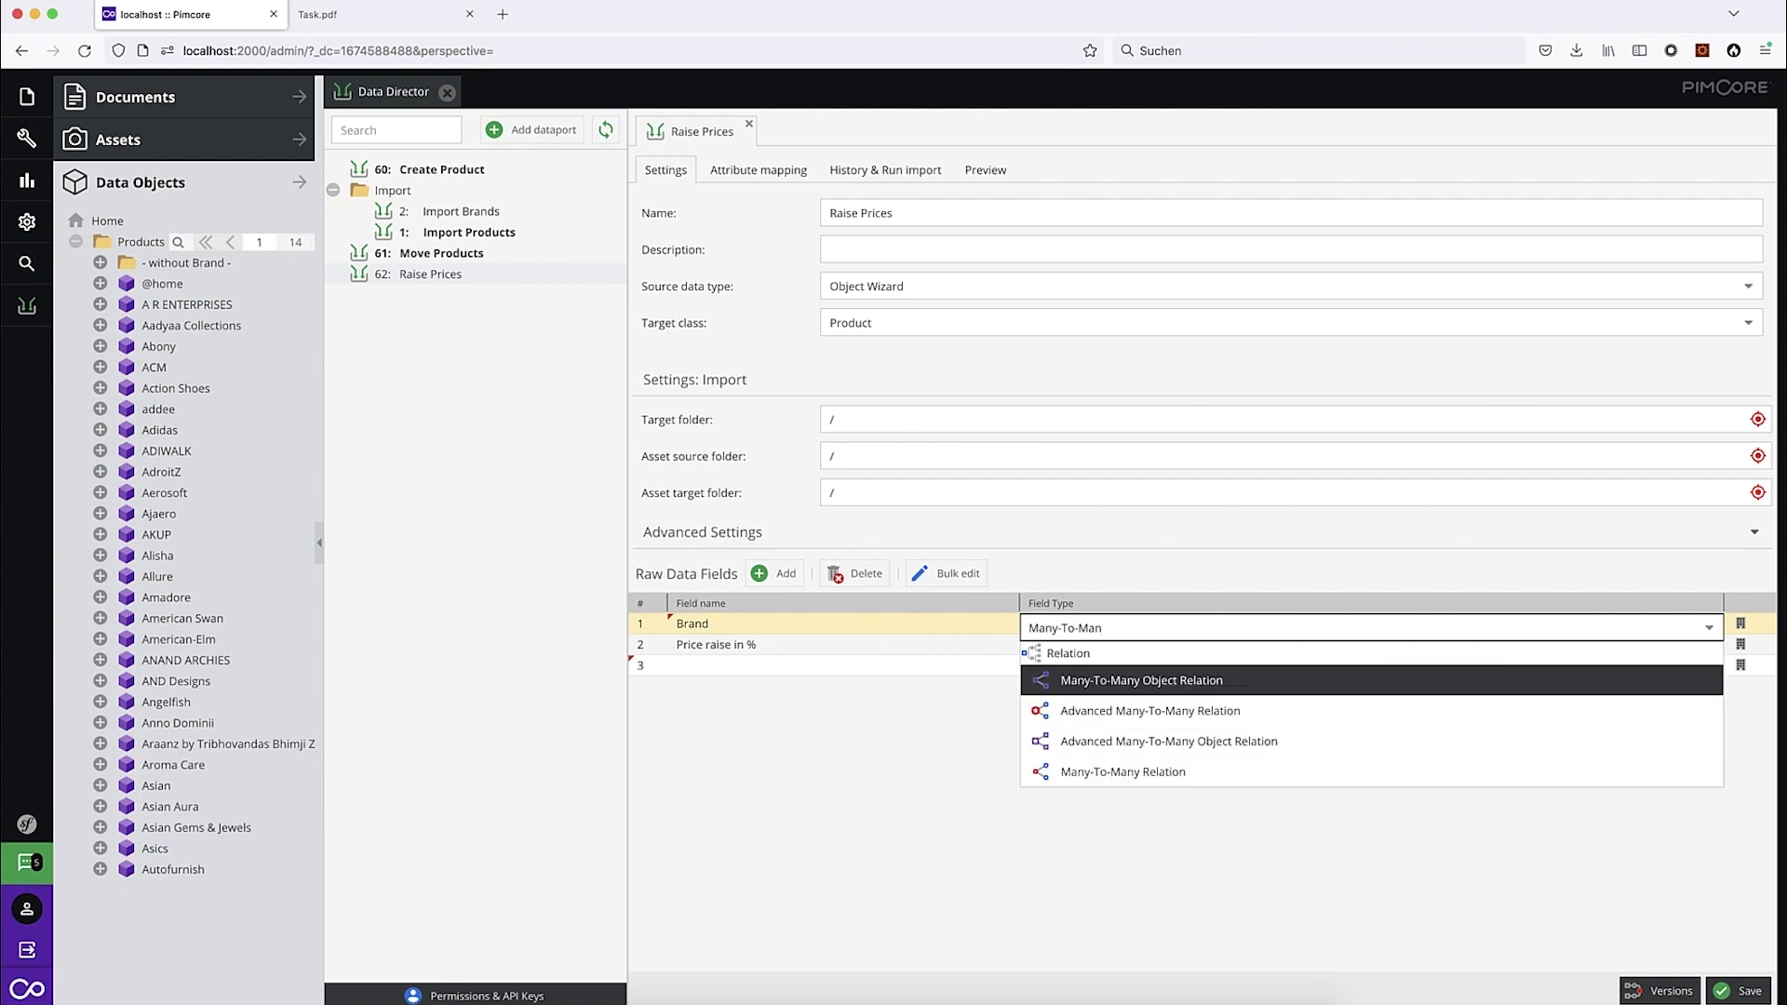
key(BackSpace)
key(BackSpace)
click(1169, 686)
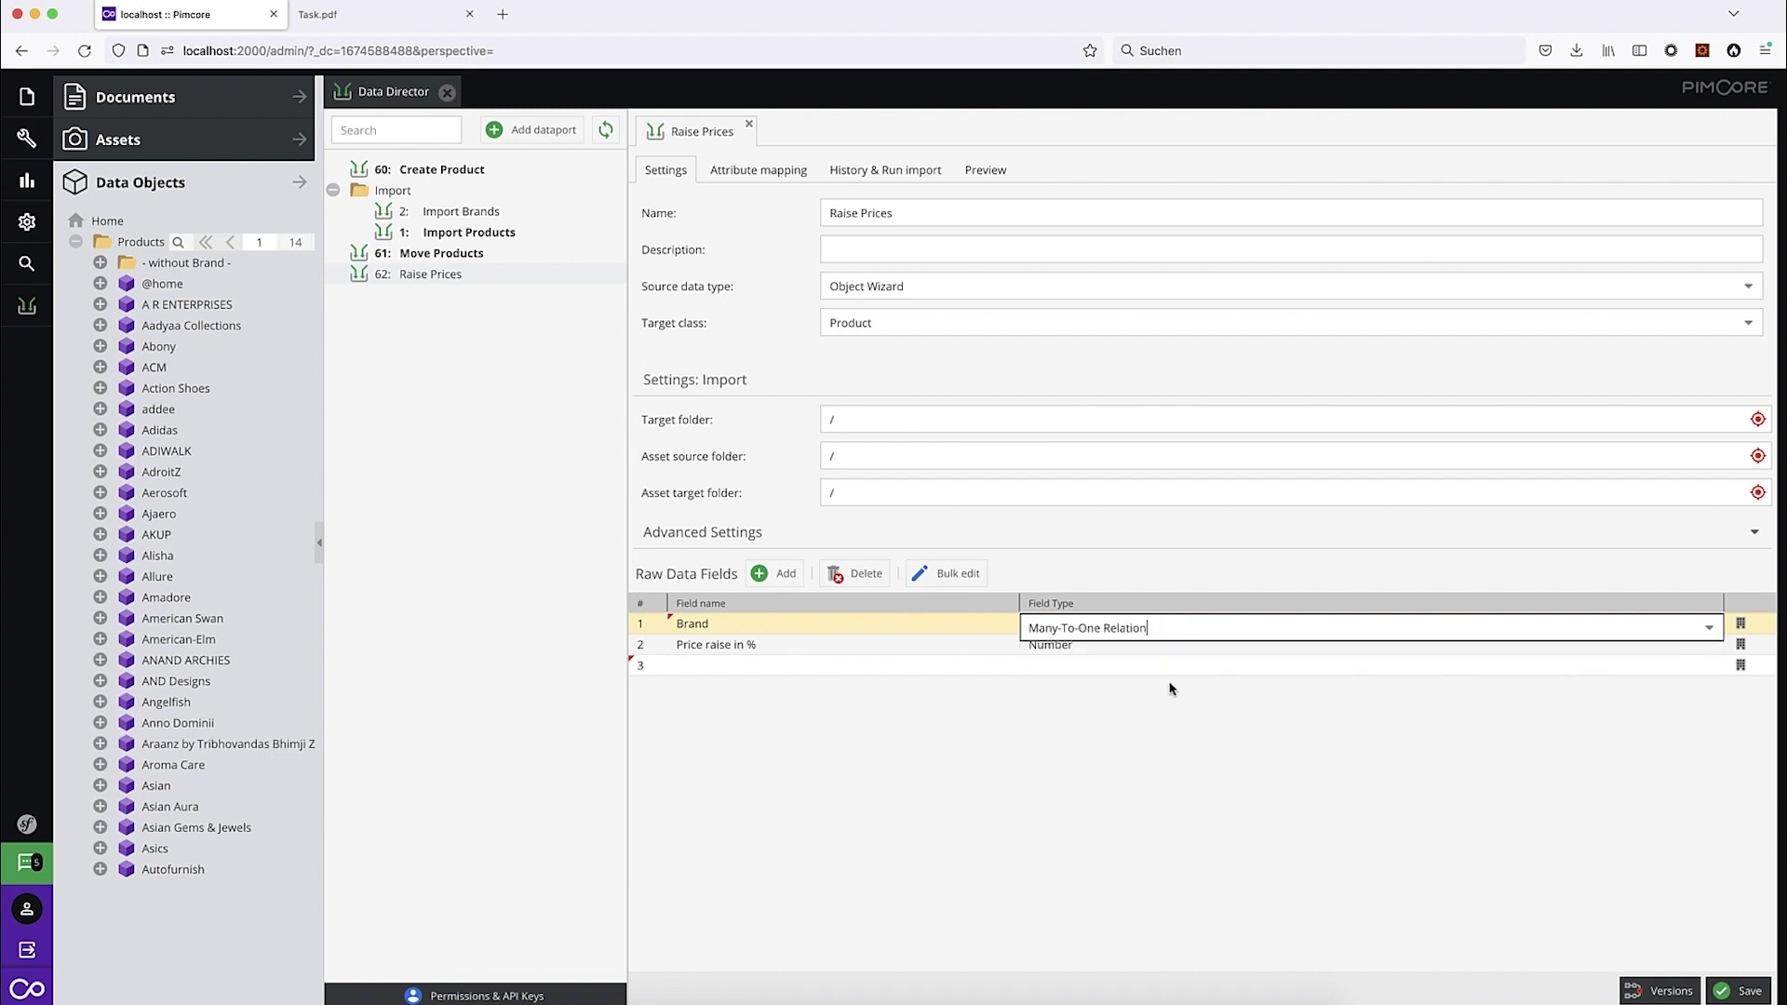
key(Return)
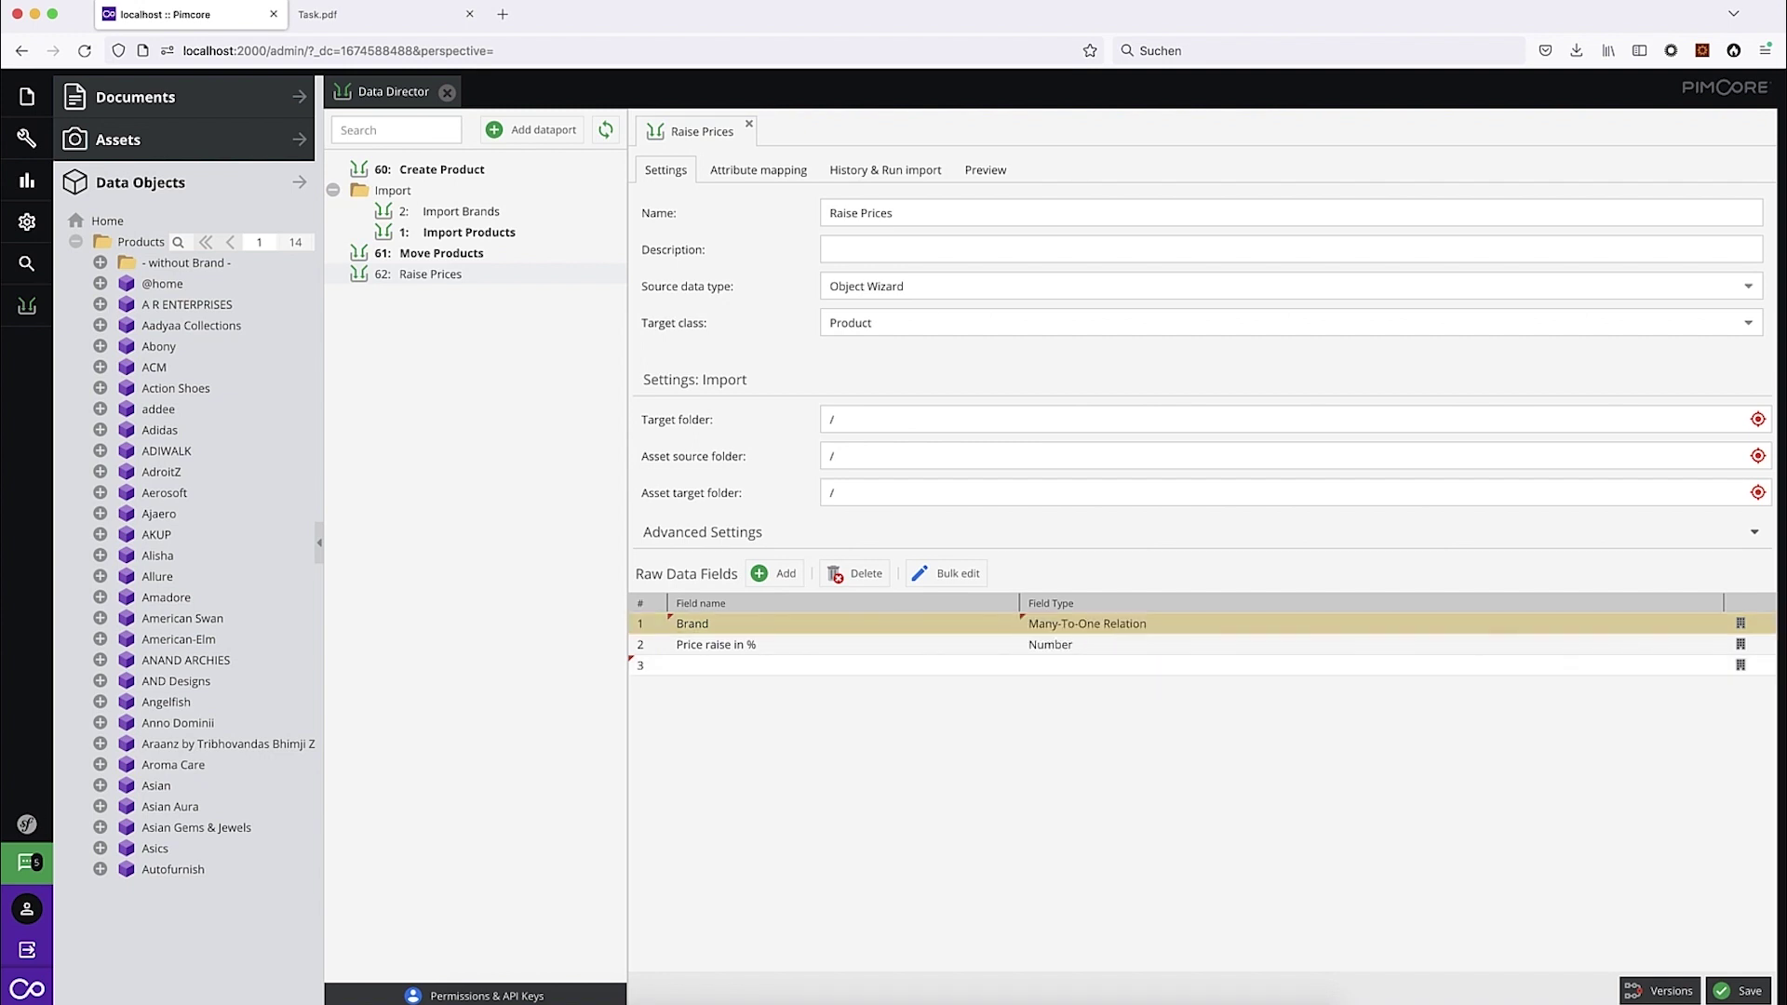
Step: Allow objects in the Brand raw data field, restrict them to the Brand class, and save the dataport settings
click(1740, 623)
scroll(785, 568, down, 10)
click(675, 692)
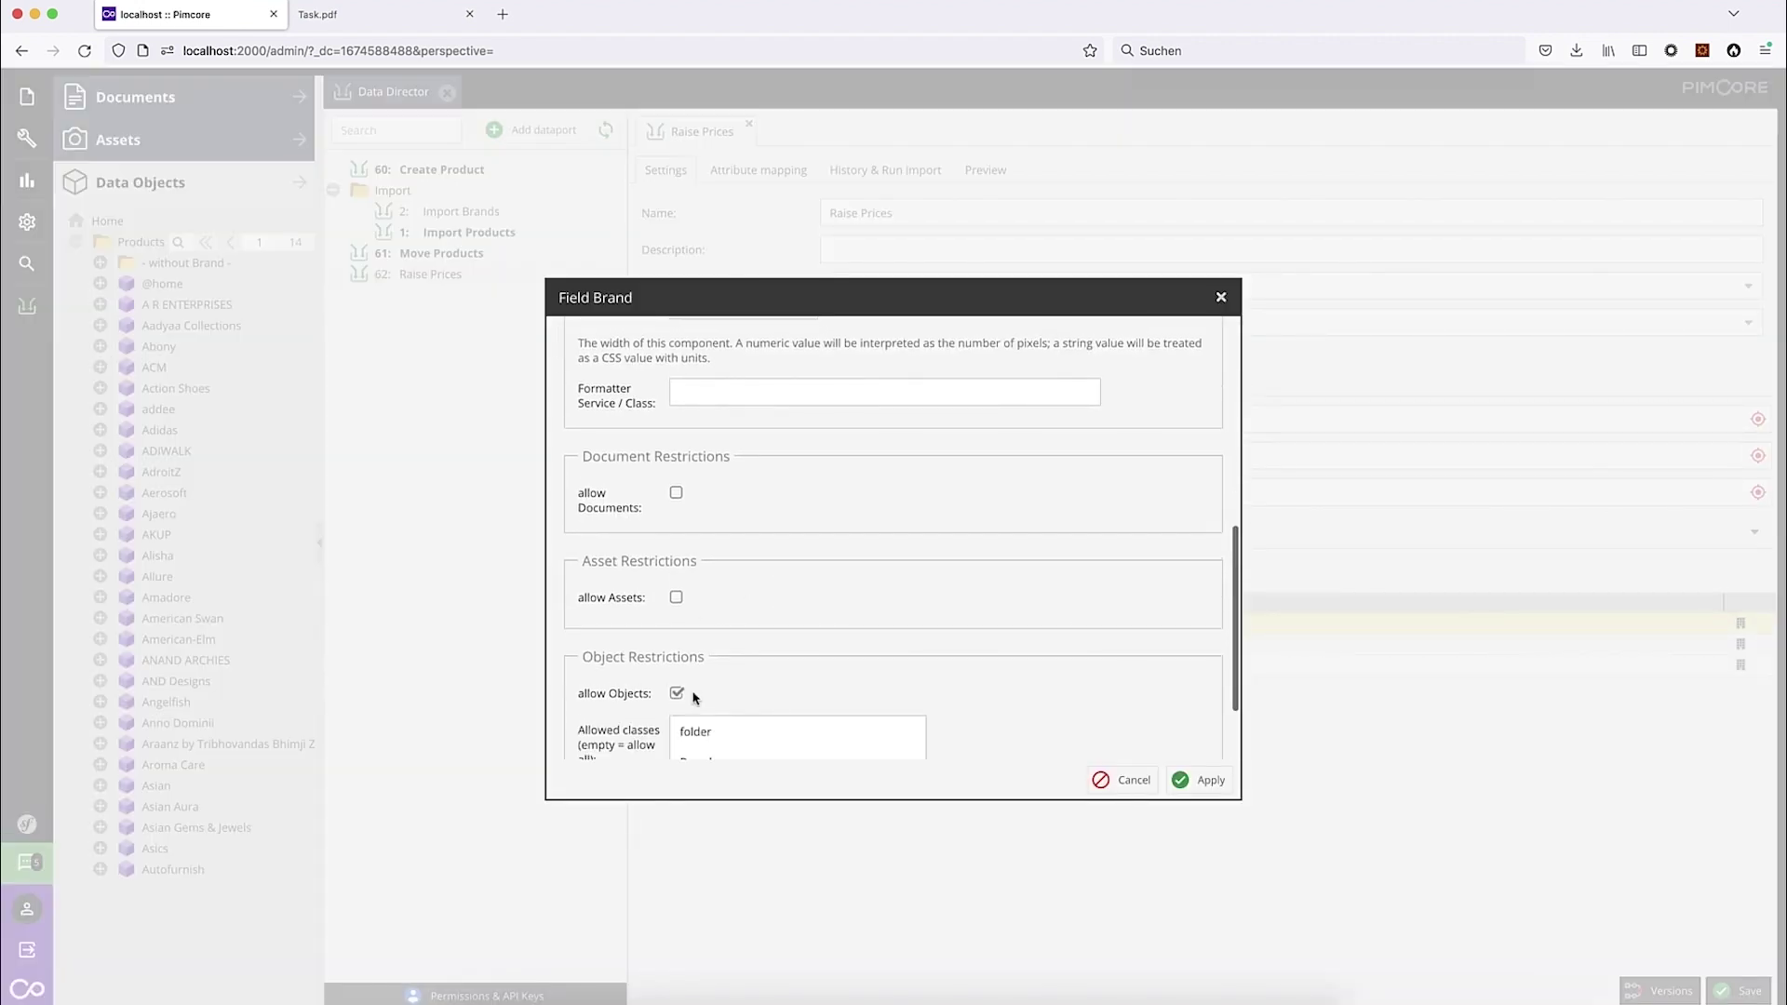
scroll(745, 680, down, 2)
click(818, 666)
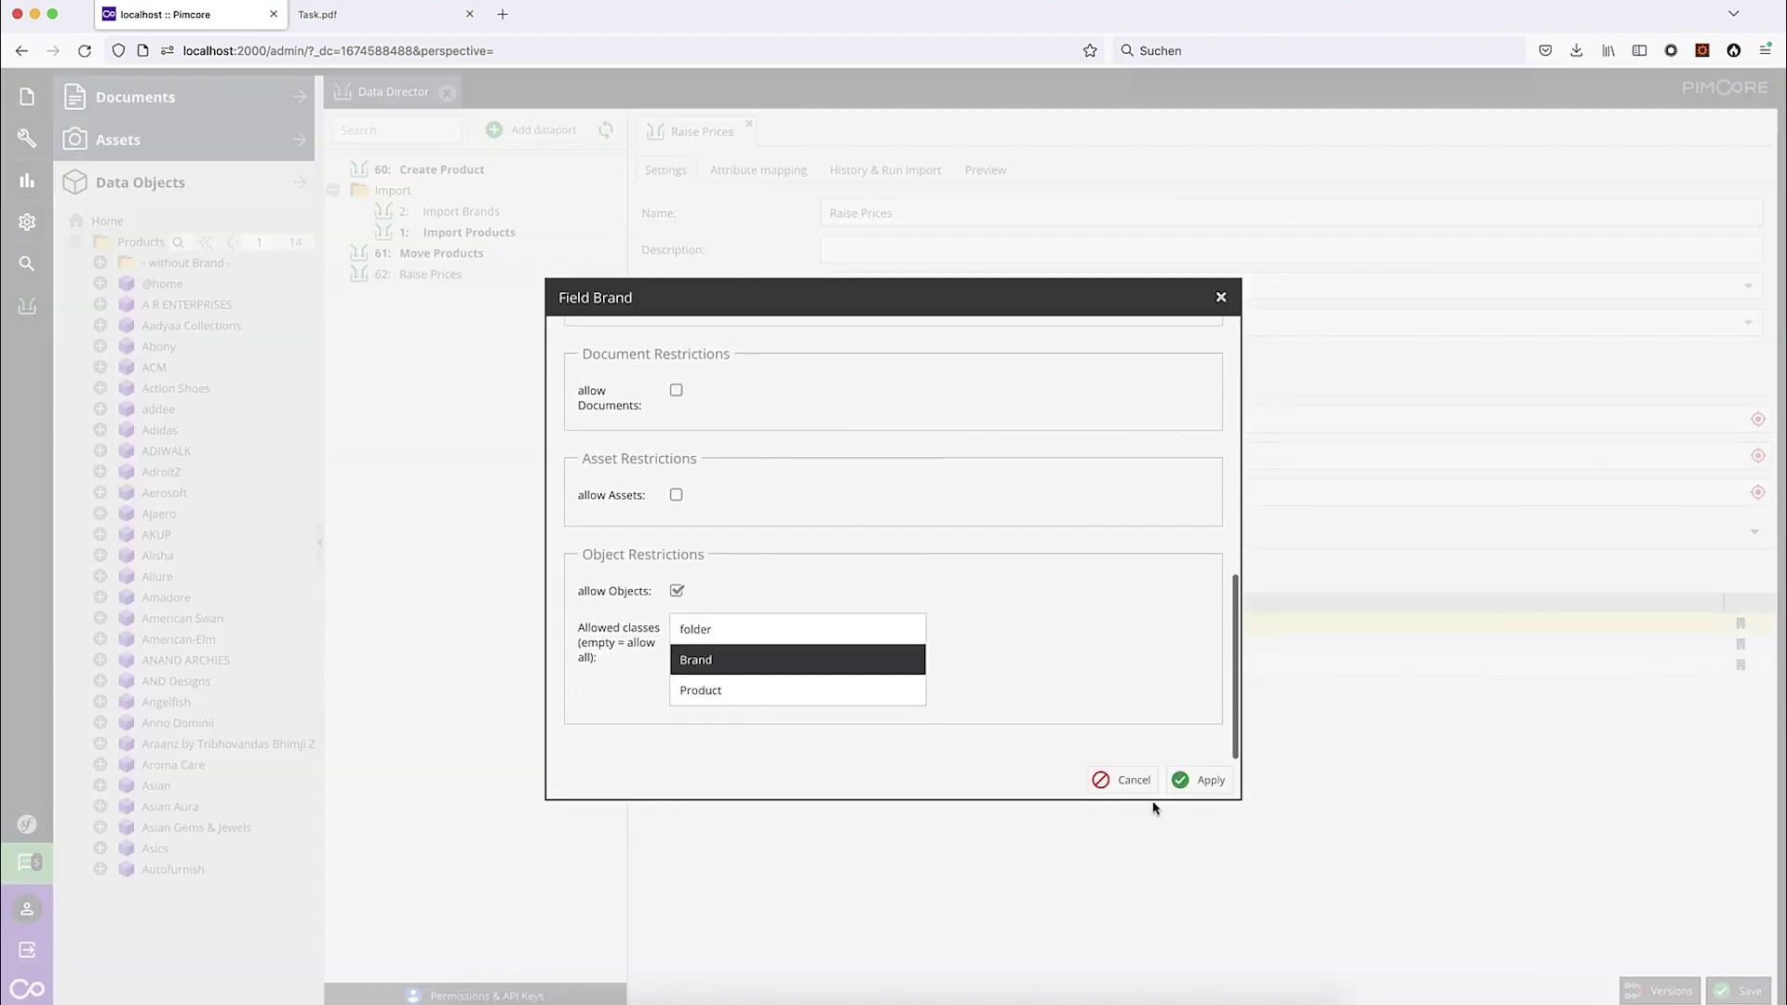
click(1202, 779)
click(1738, 990)
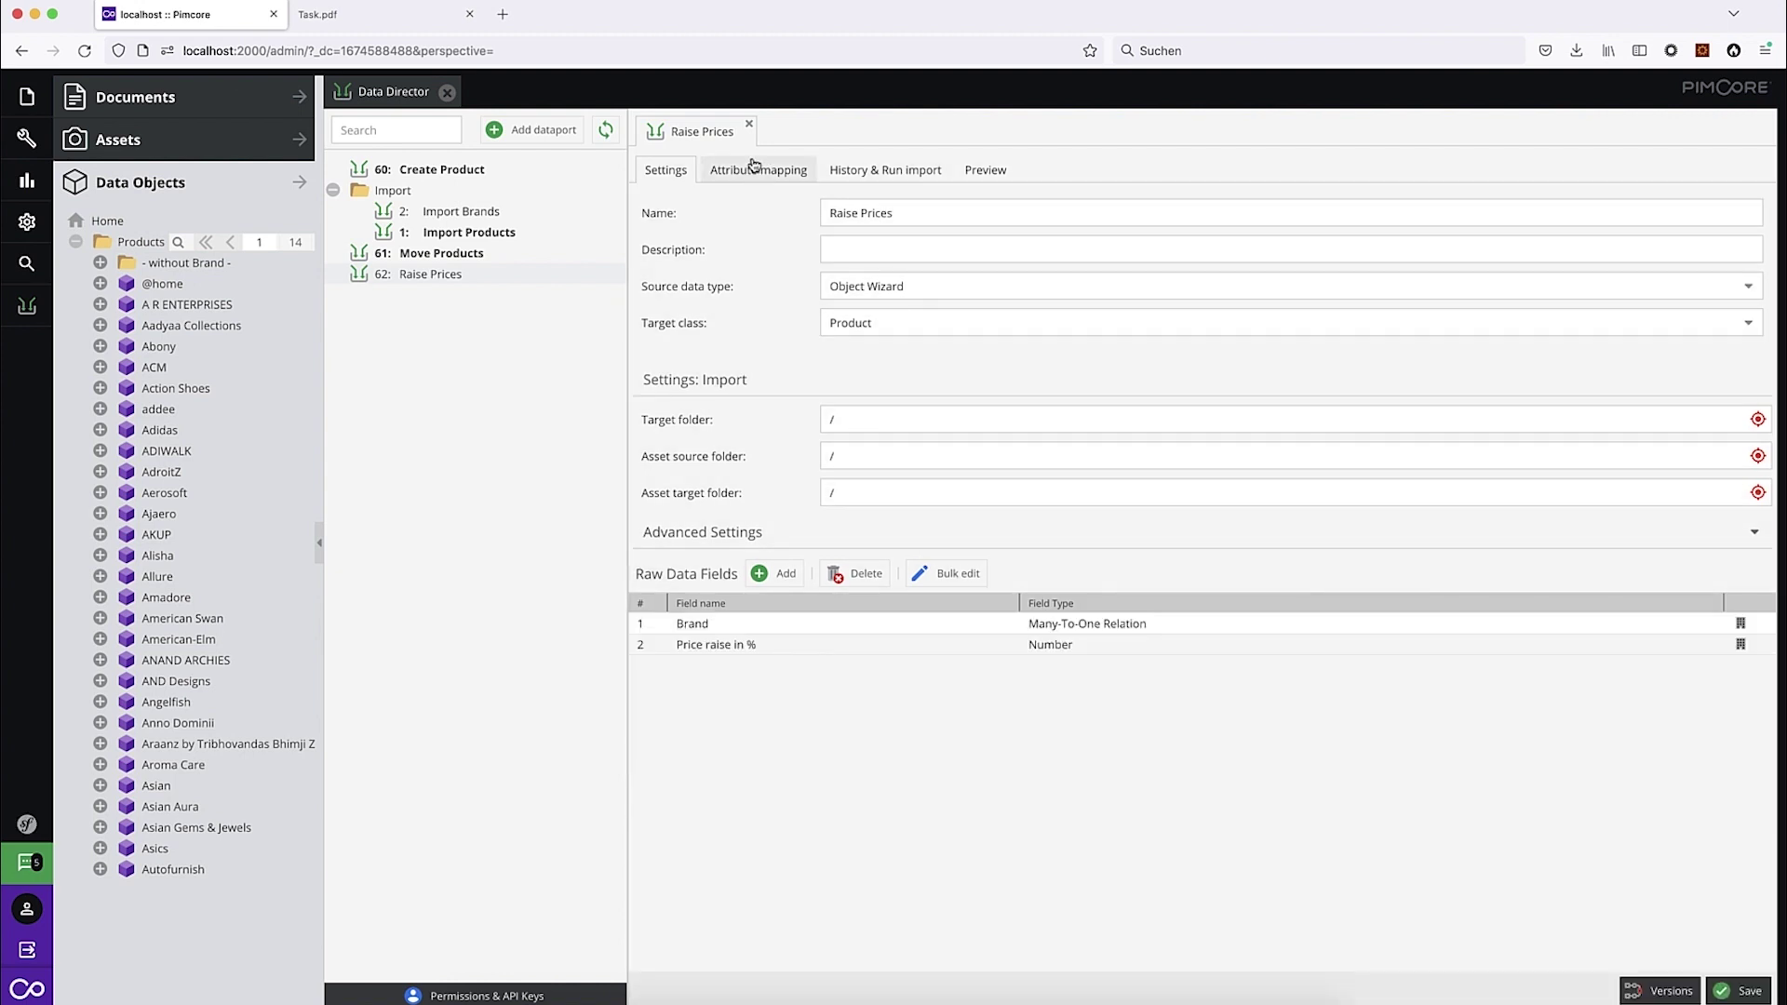
Step: Clear the ID attribute's mapping and map the Brand attribute to the Brand raw data field
click(756, 169)
click(1740, 260)
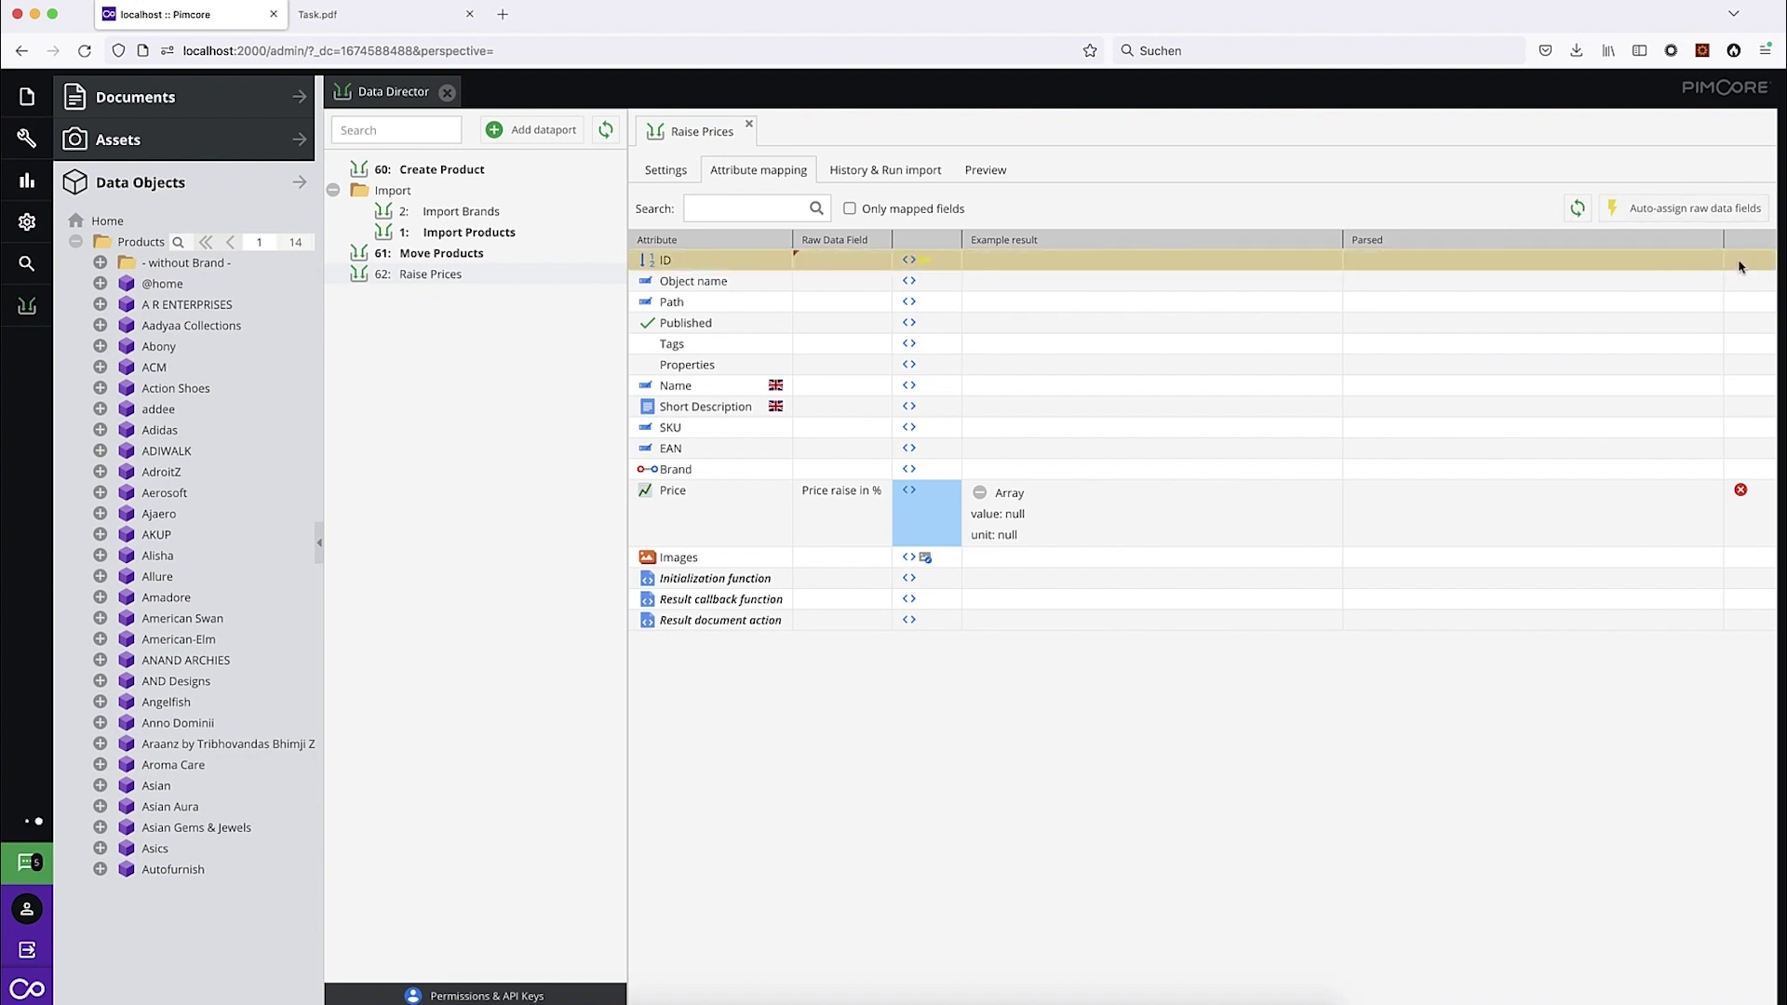
click(875, 470)
click(848, 510)
Step: Make the Brand attribute a key attribute and save its settings
click(908, 469)
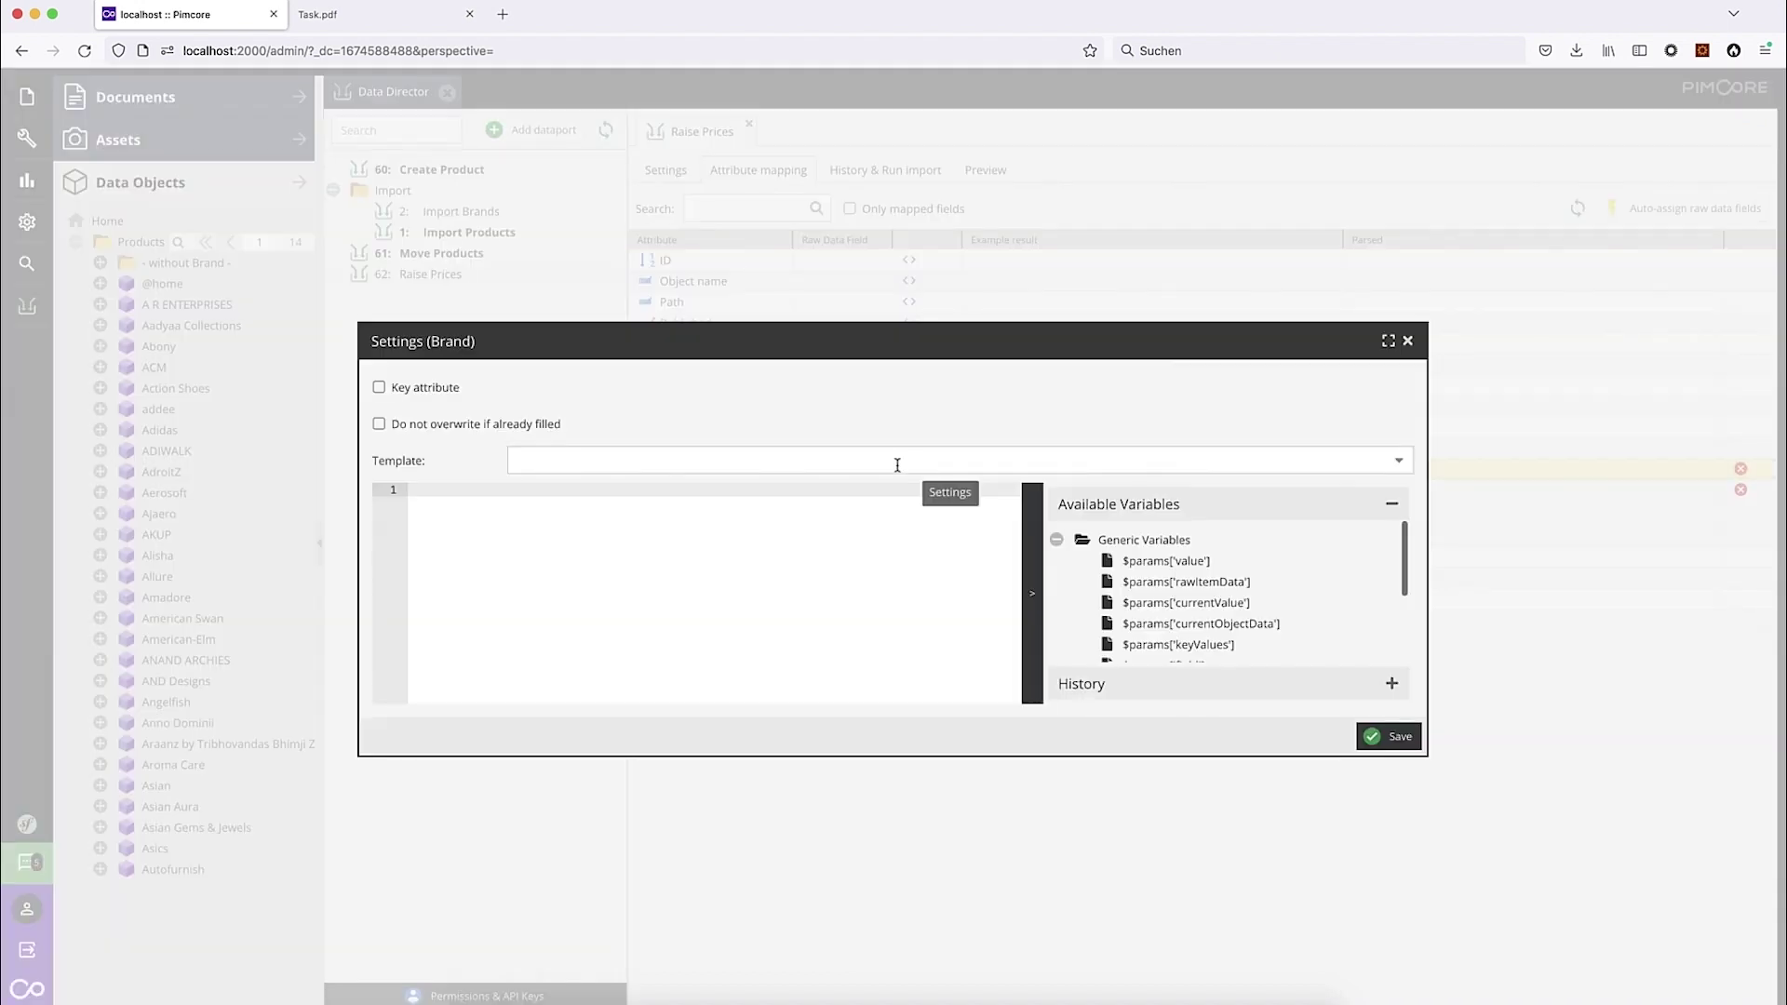
click(446, 389)
click(1388, 737)
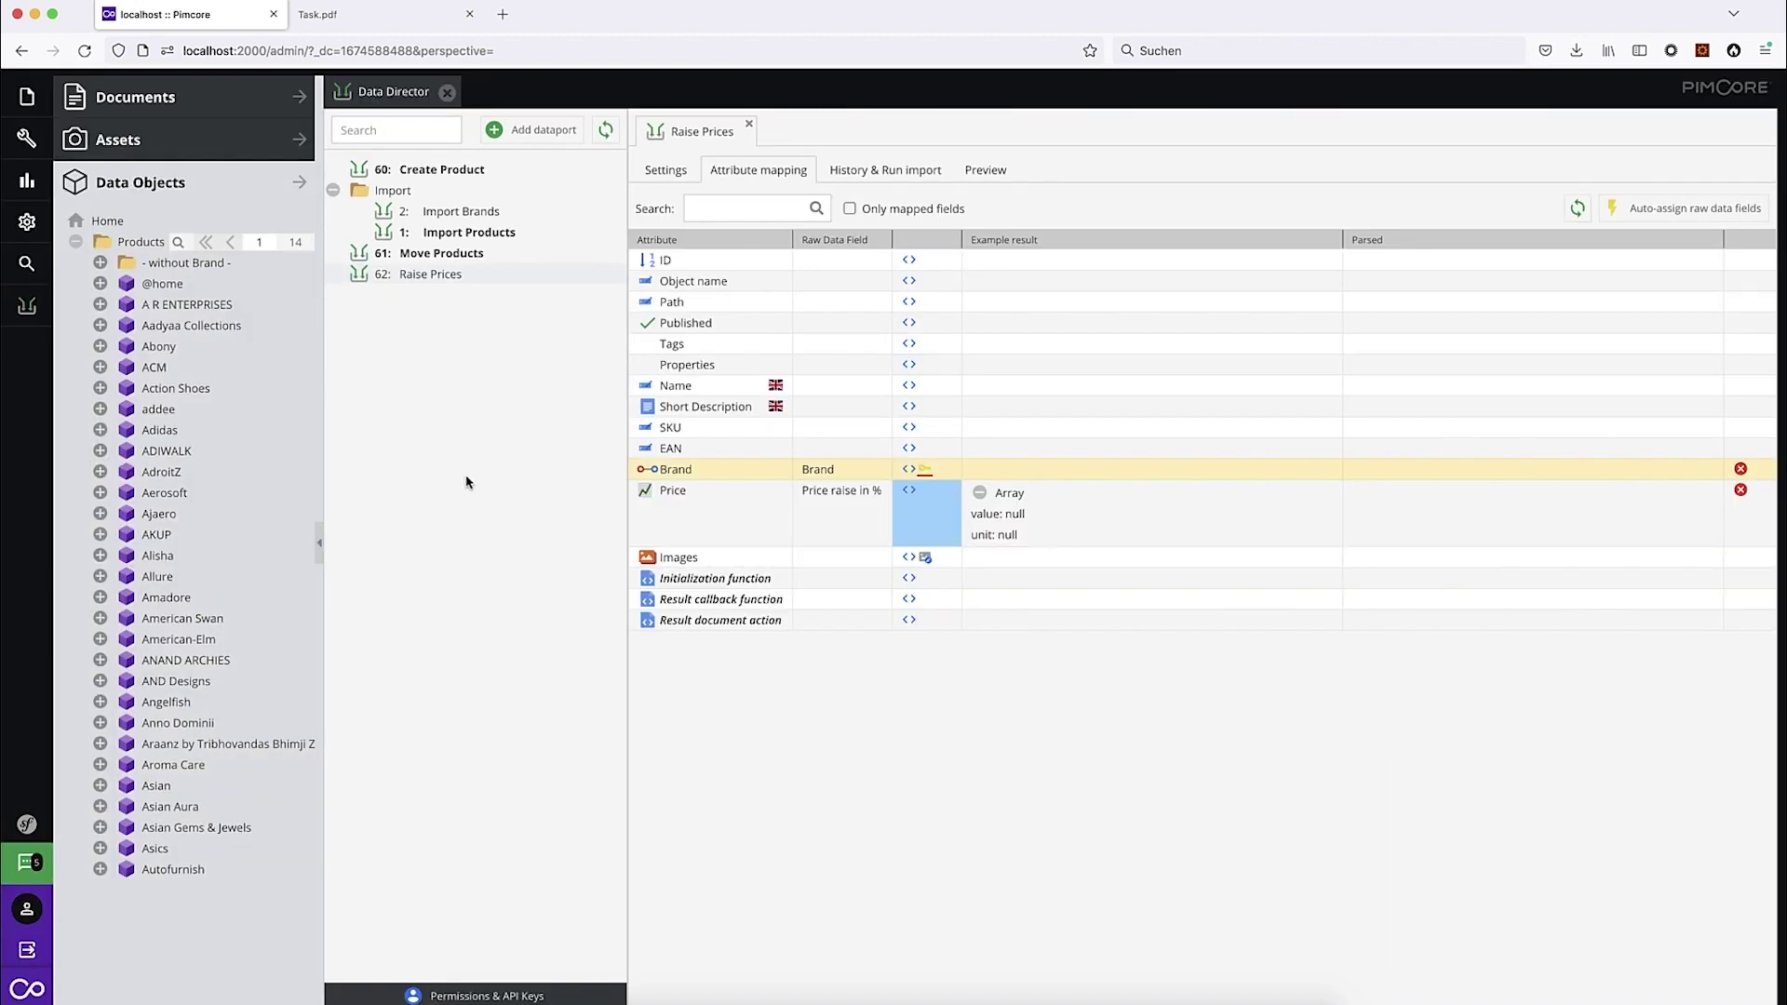
Step: Open the complete import form and select the brand Speedwav, searching with the brand name copied from task 4 in Task.pdf
click(902, 171)
click(1079, 219)
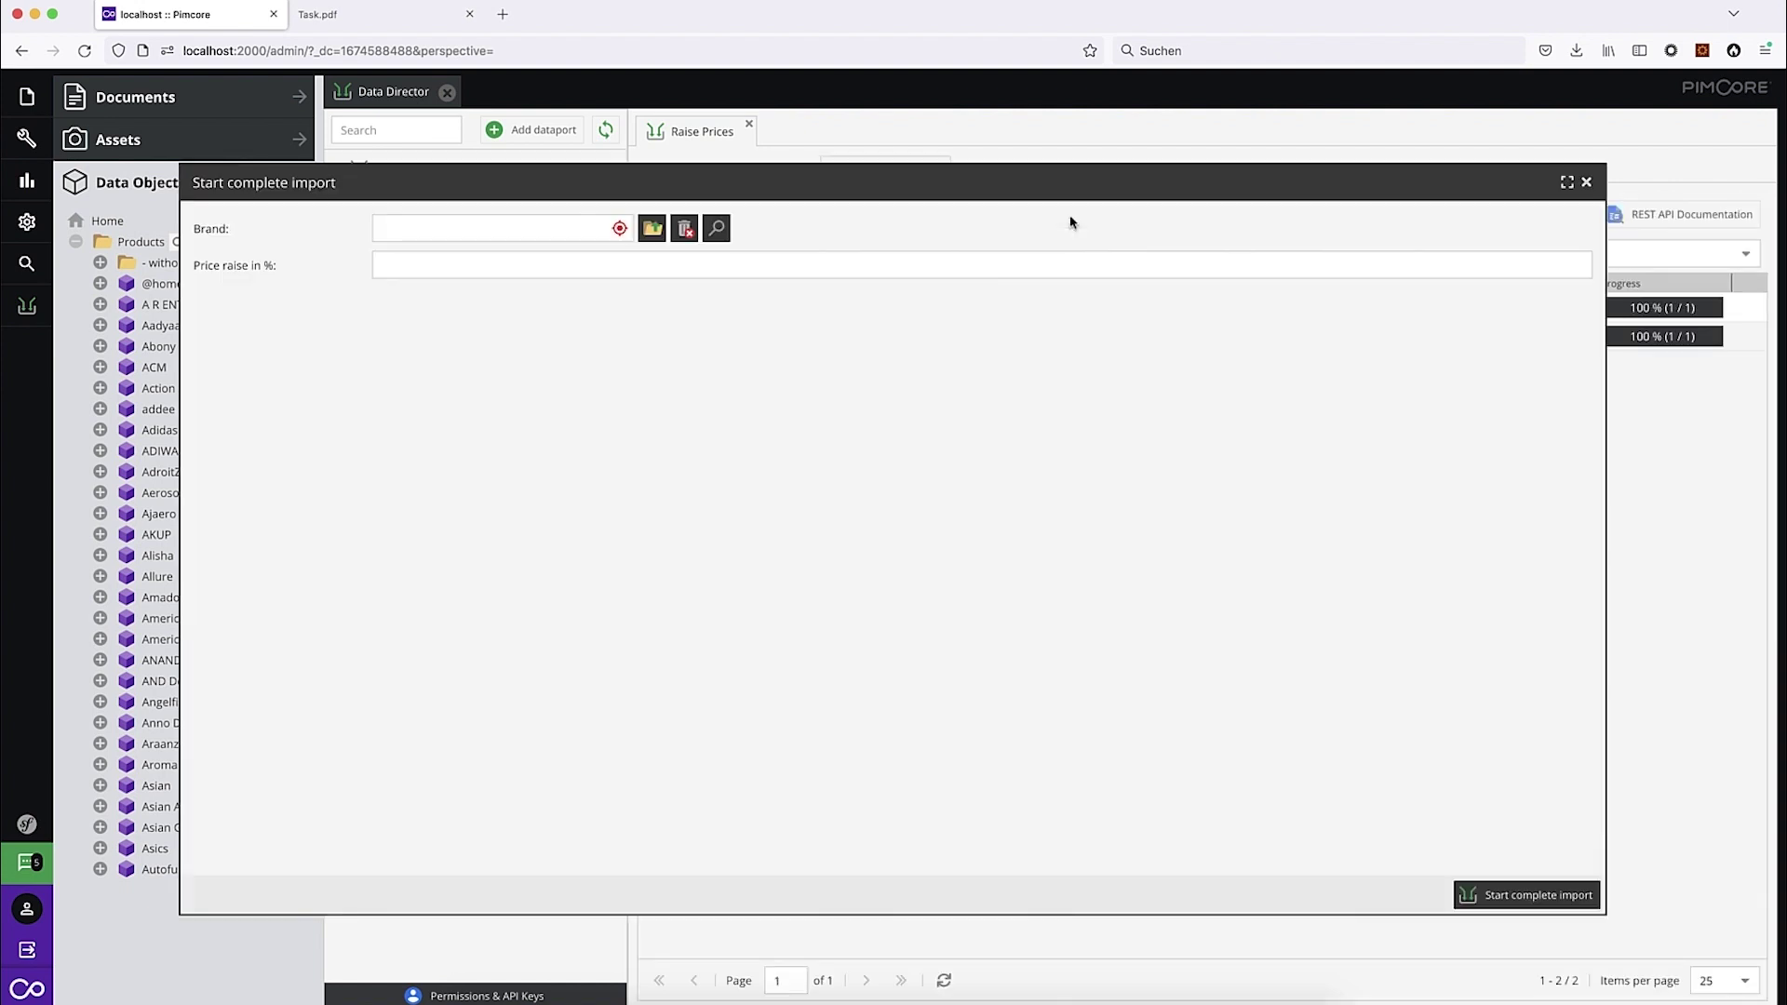
click(715, 228)
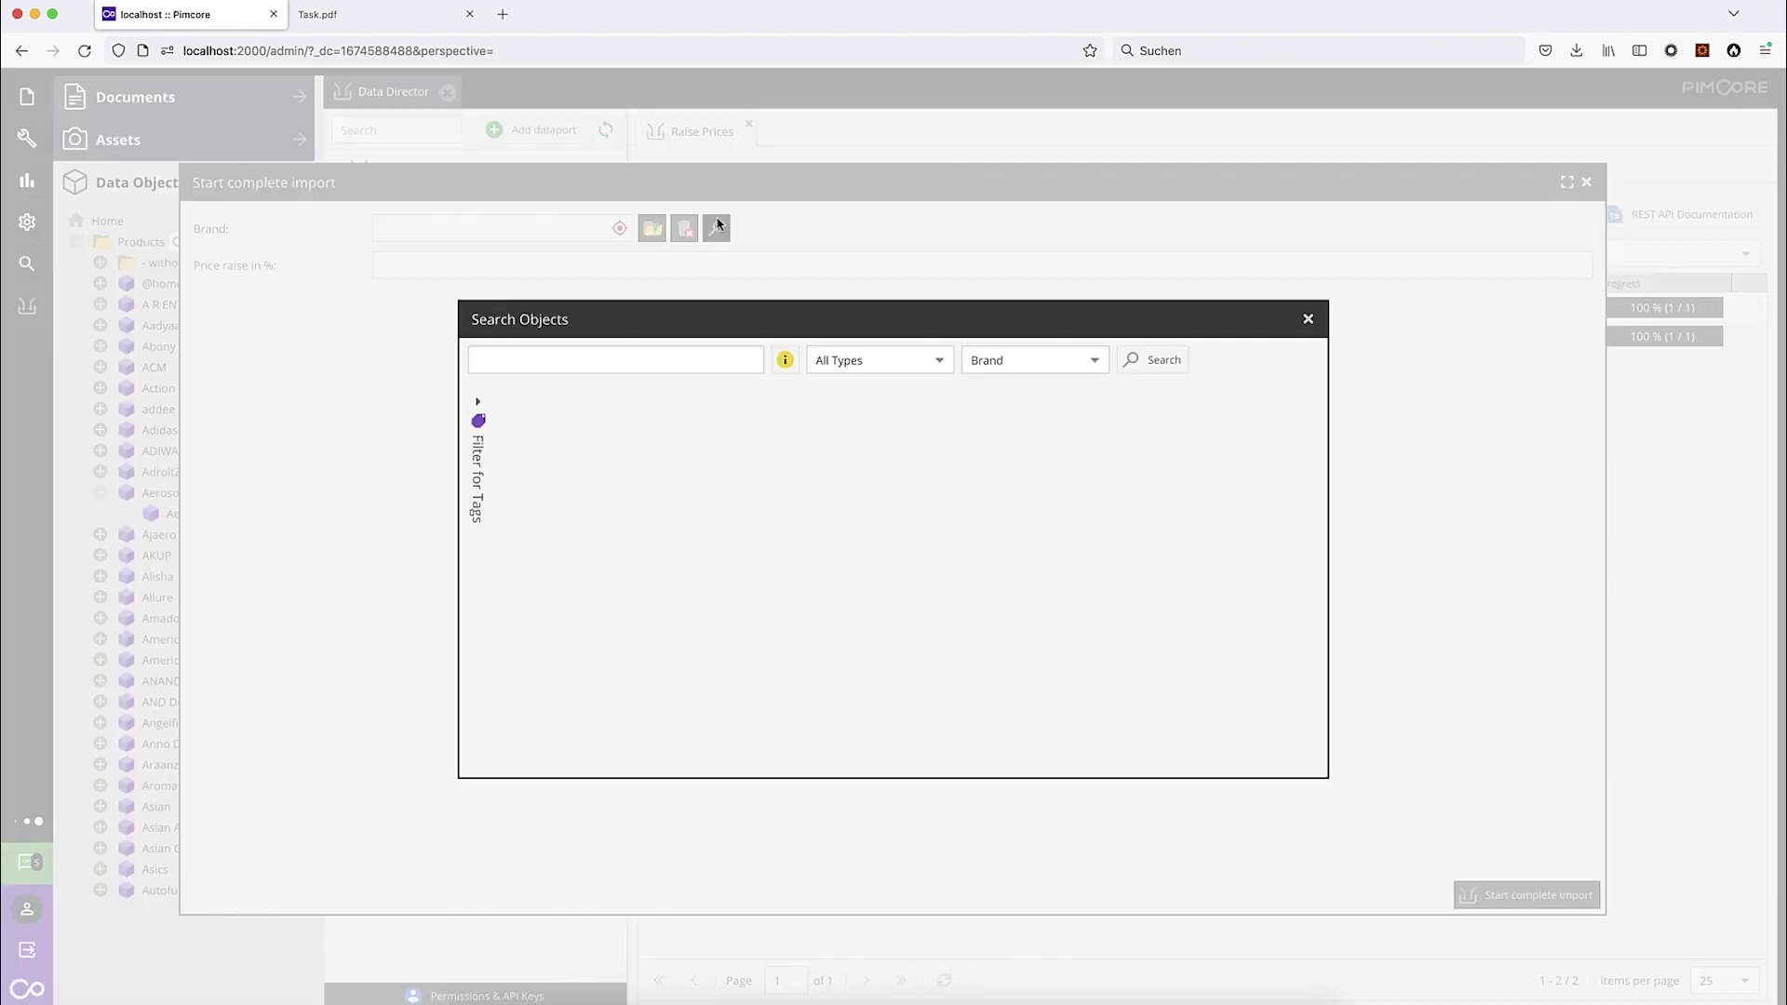
click(390, 18)
double_click(1193, 619)
key(ctrl+c)
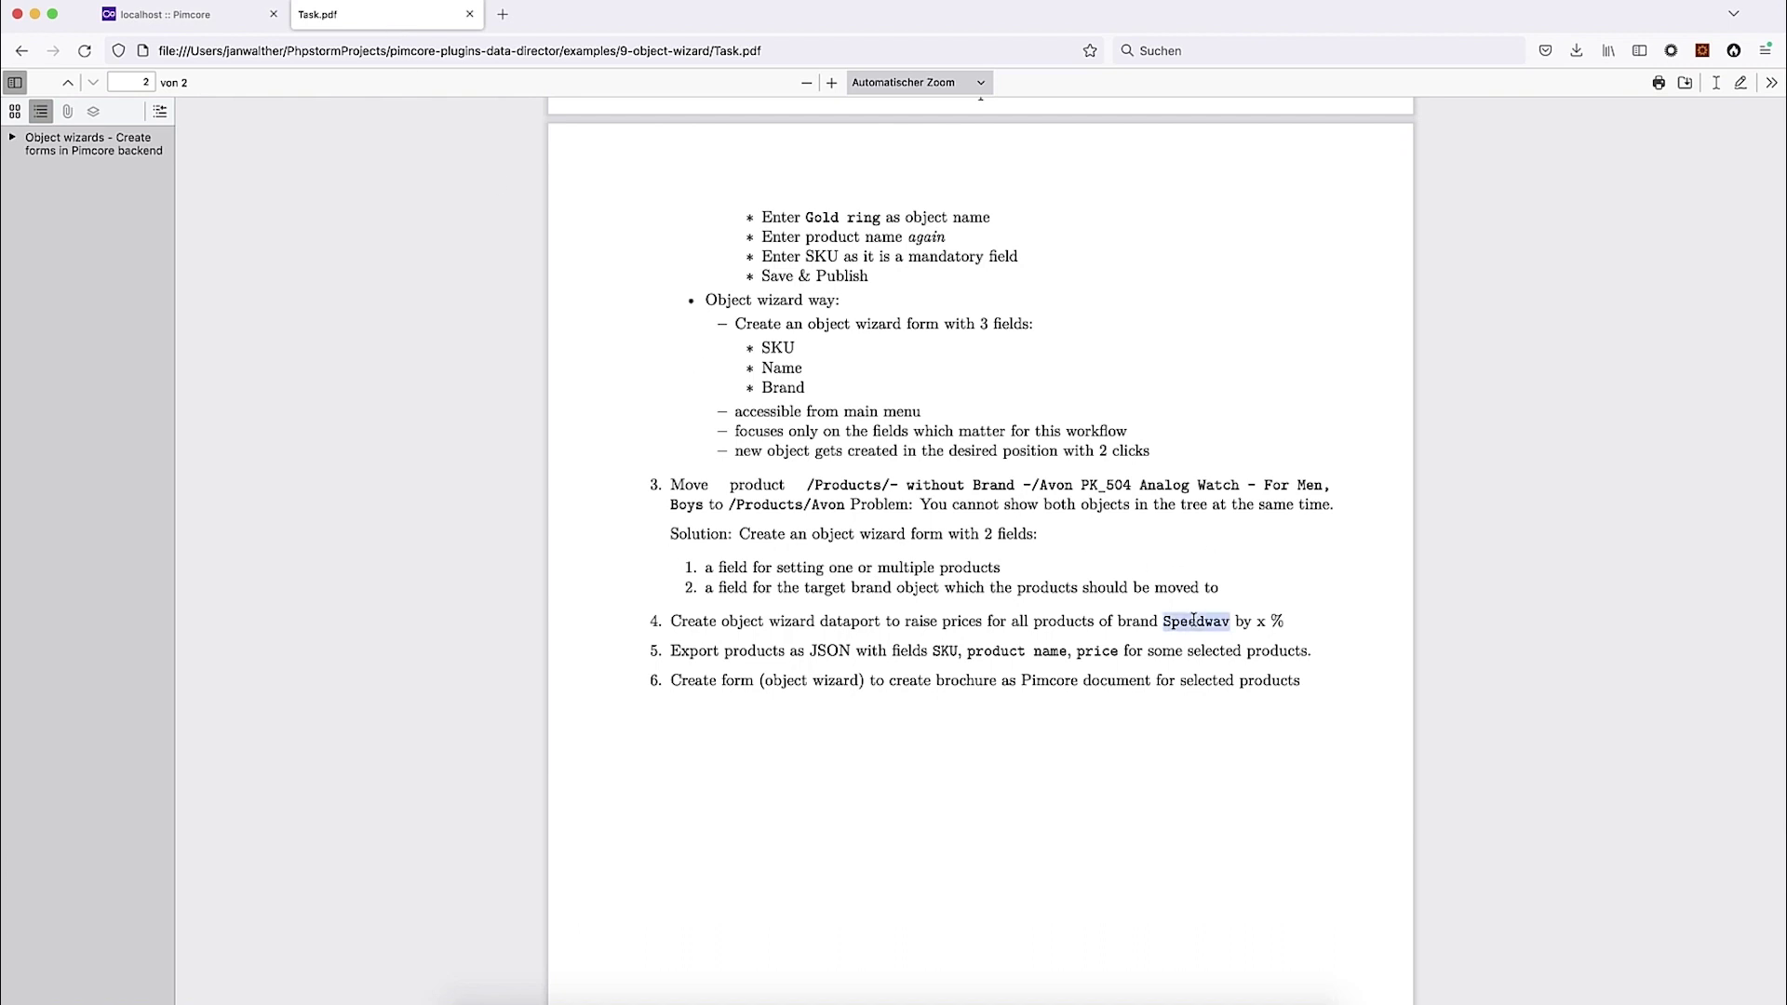
click(146, 16)
click(602, 363)
key(ctrl+v)
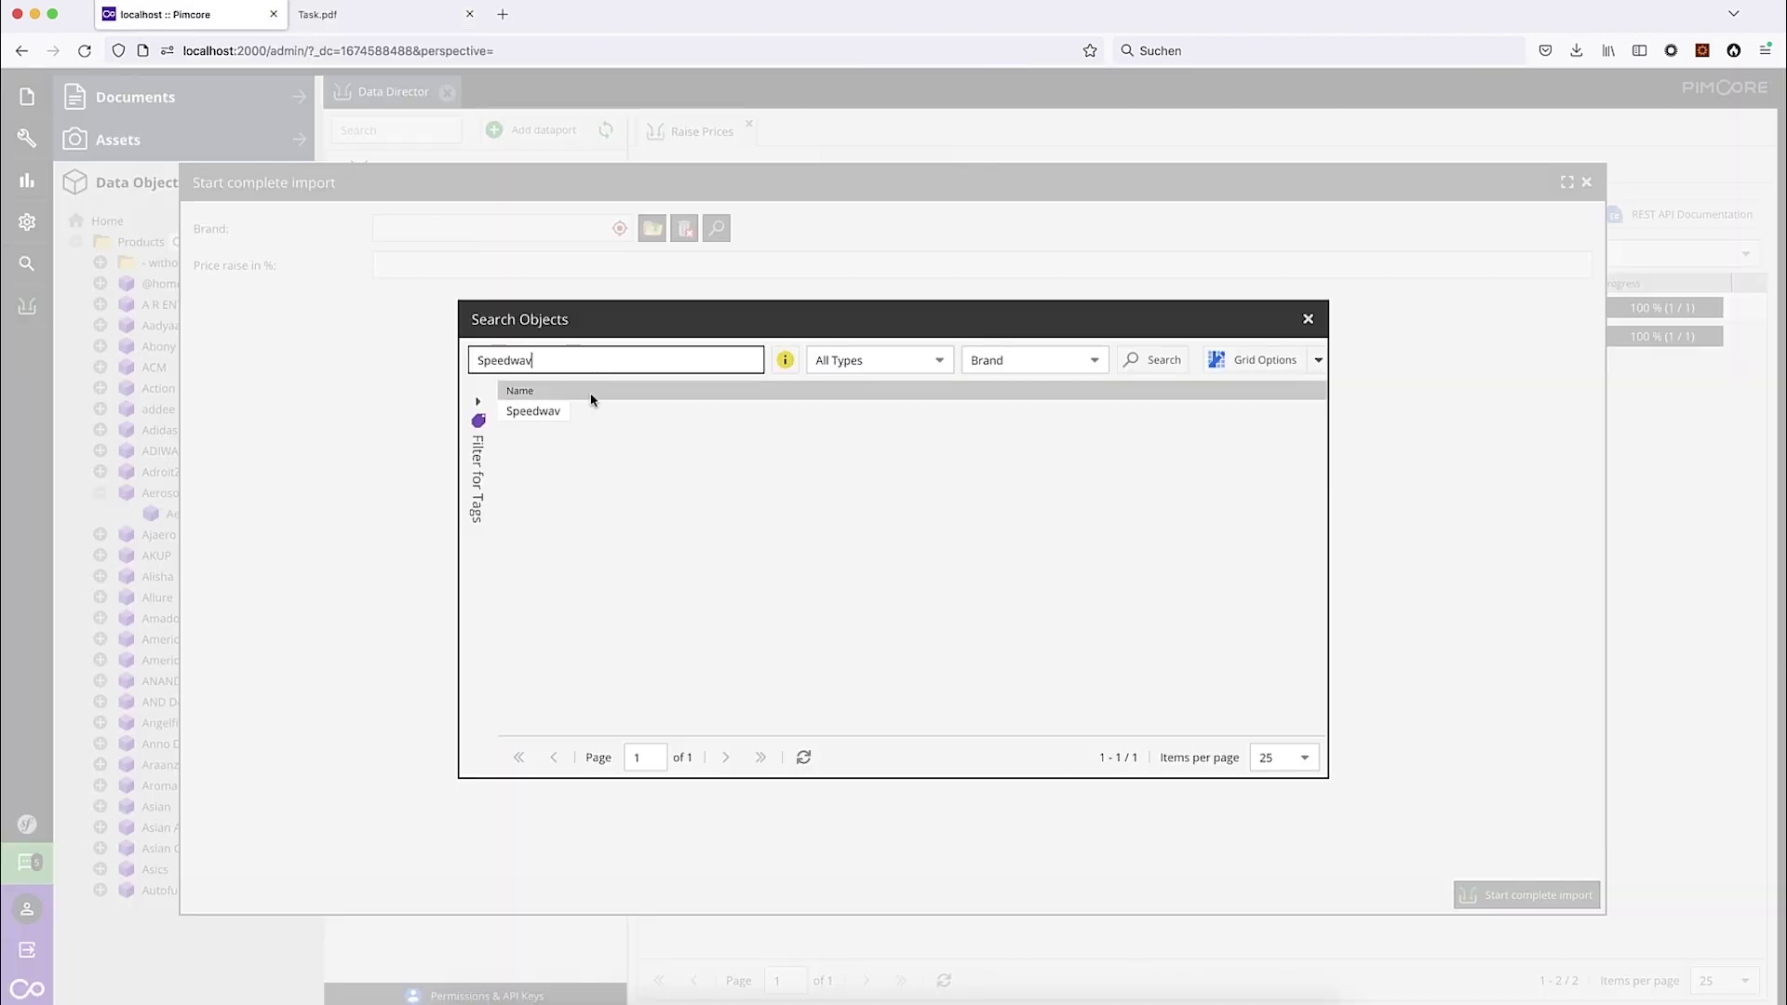
double_click(532, 411)
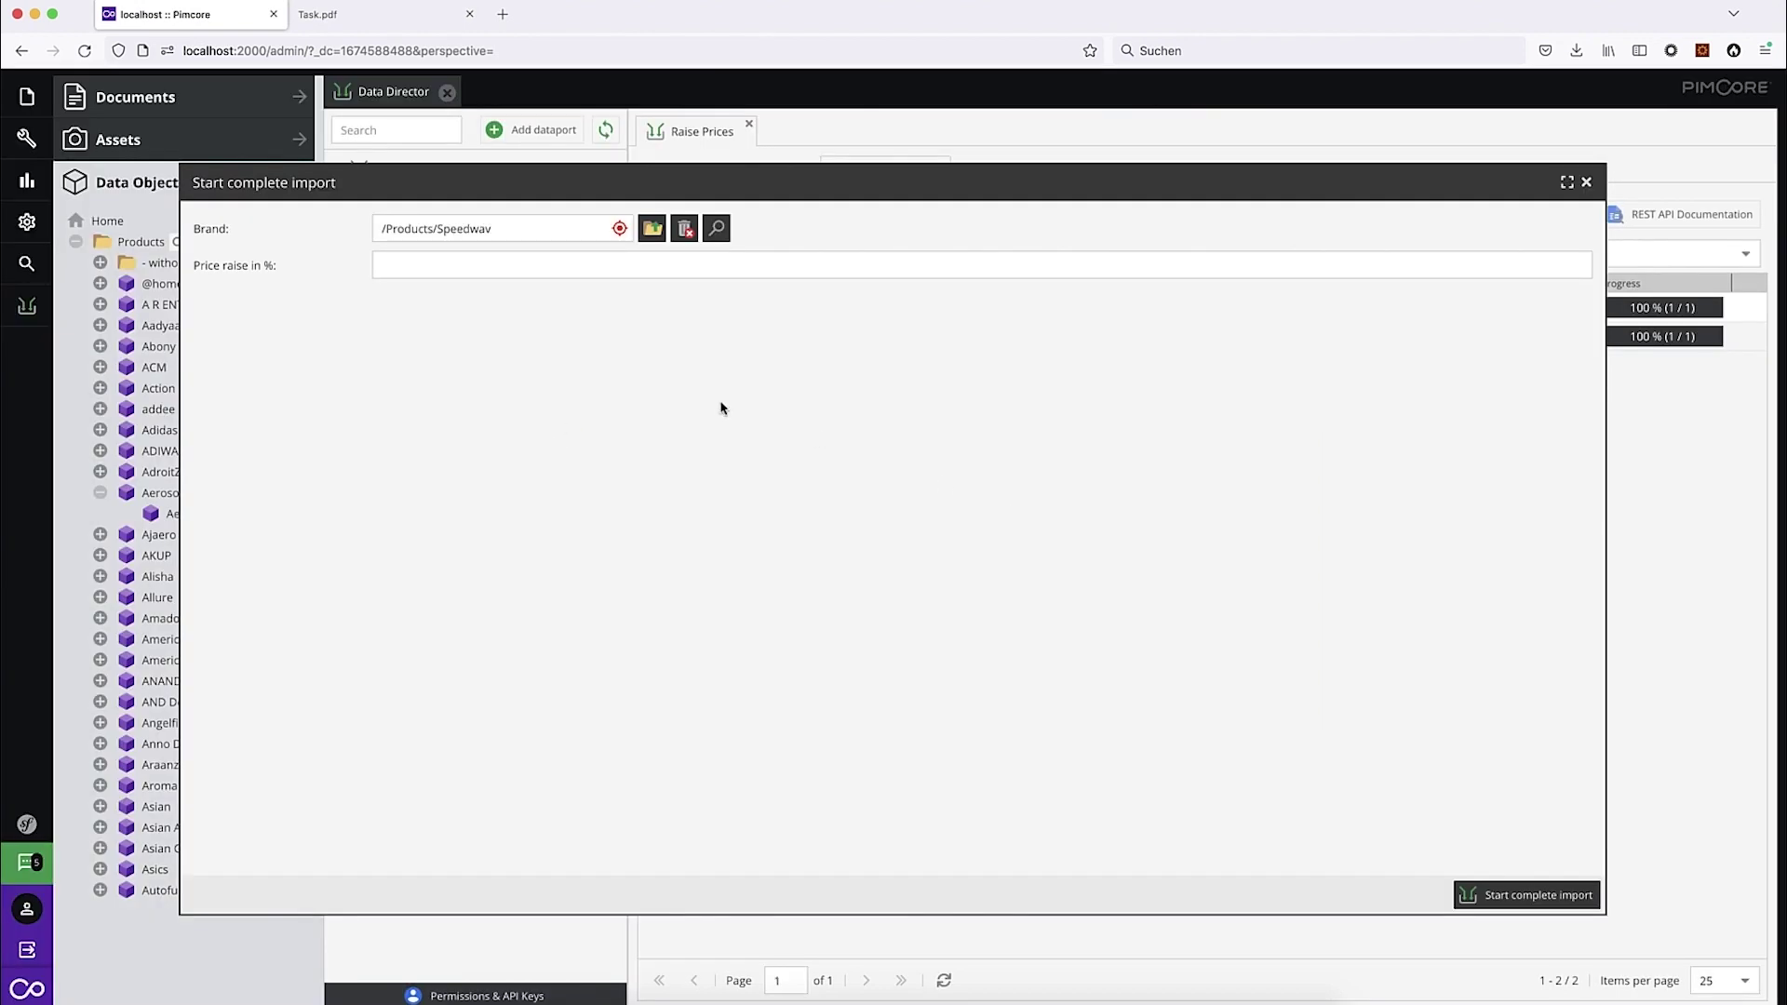
Step: Set the price raise to 20 % and start the complete import for the Speedwav brand
click(512, 268)
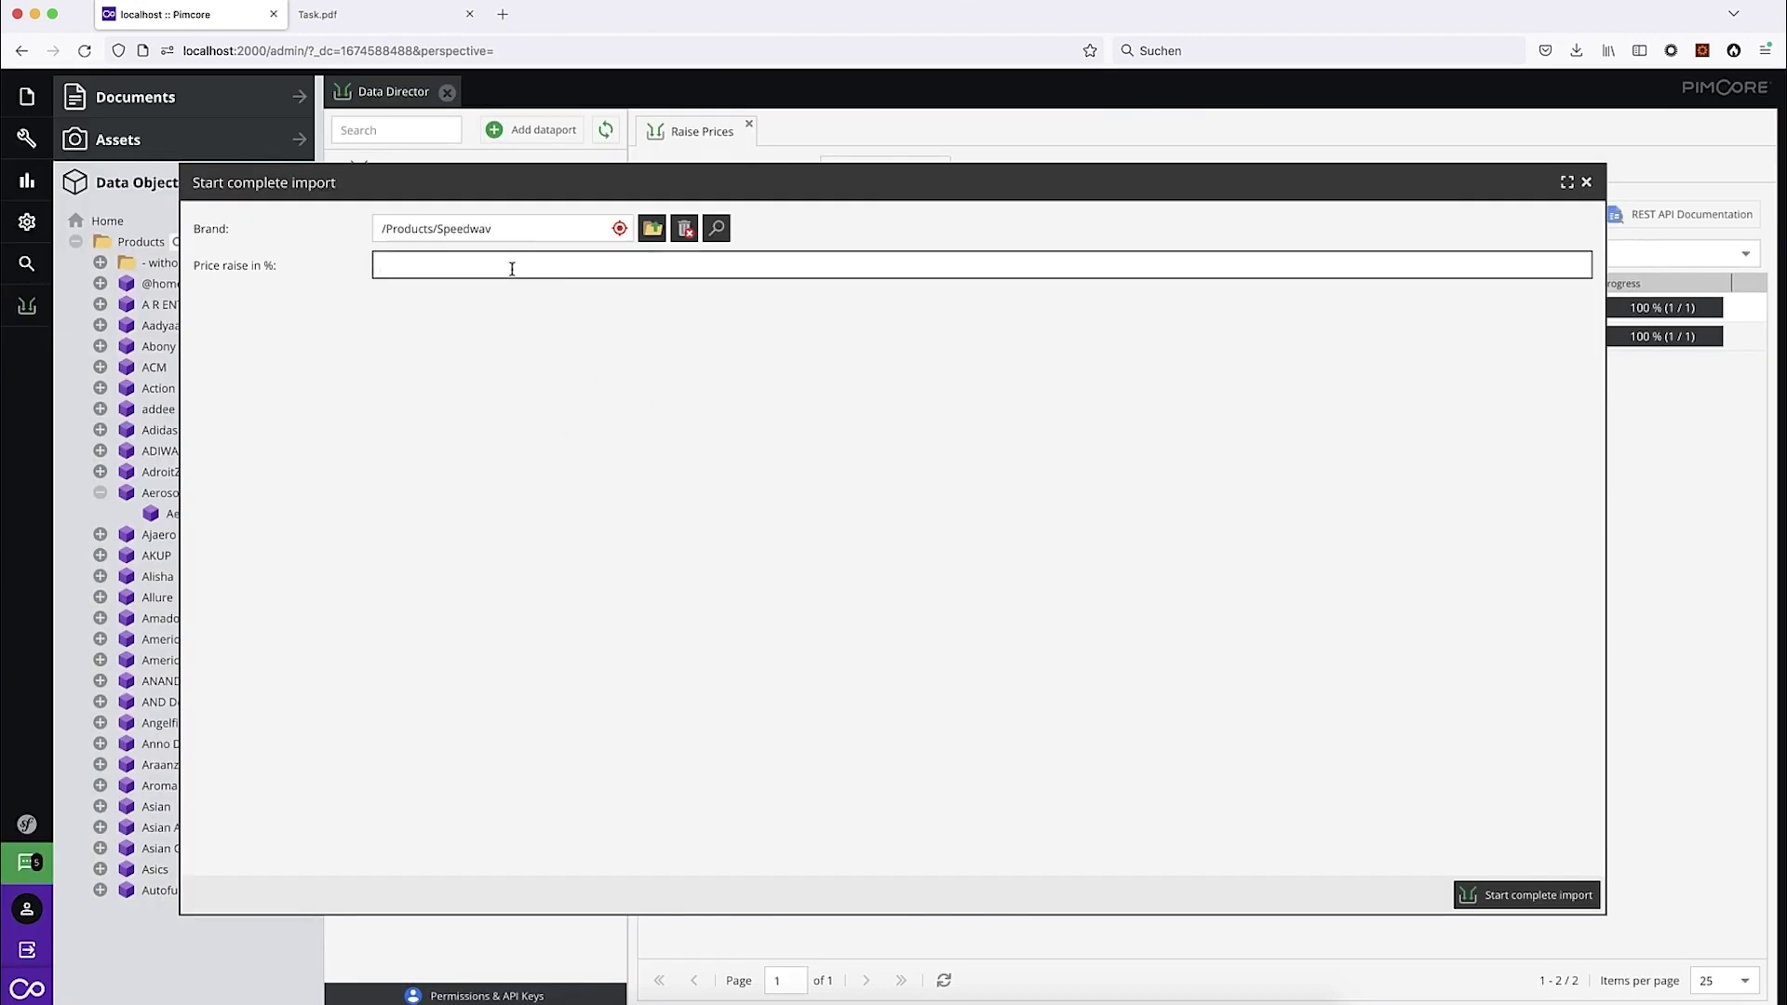
text(20)
click(1514, 895)
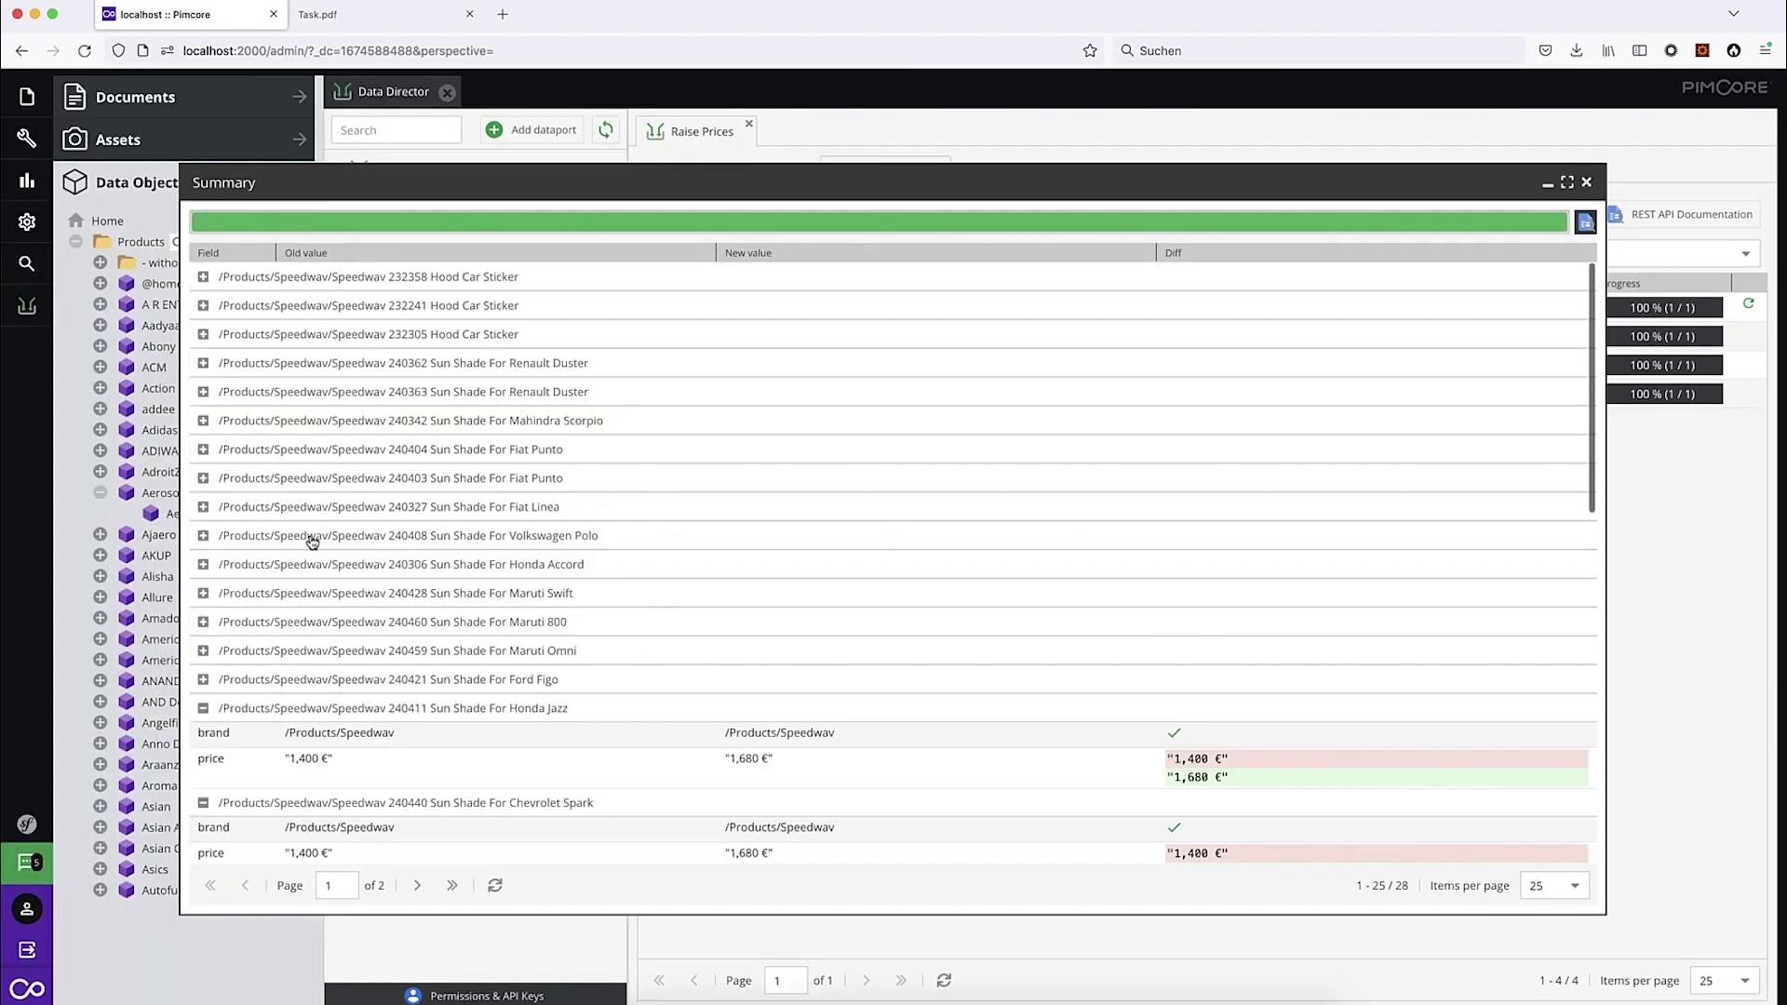
Step: Check a raised sun shade price in the import summary by calculating 1400*1,2 in the Calculator
scroll(312, 542, down, 1)
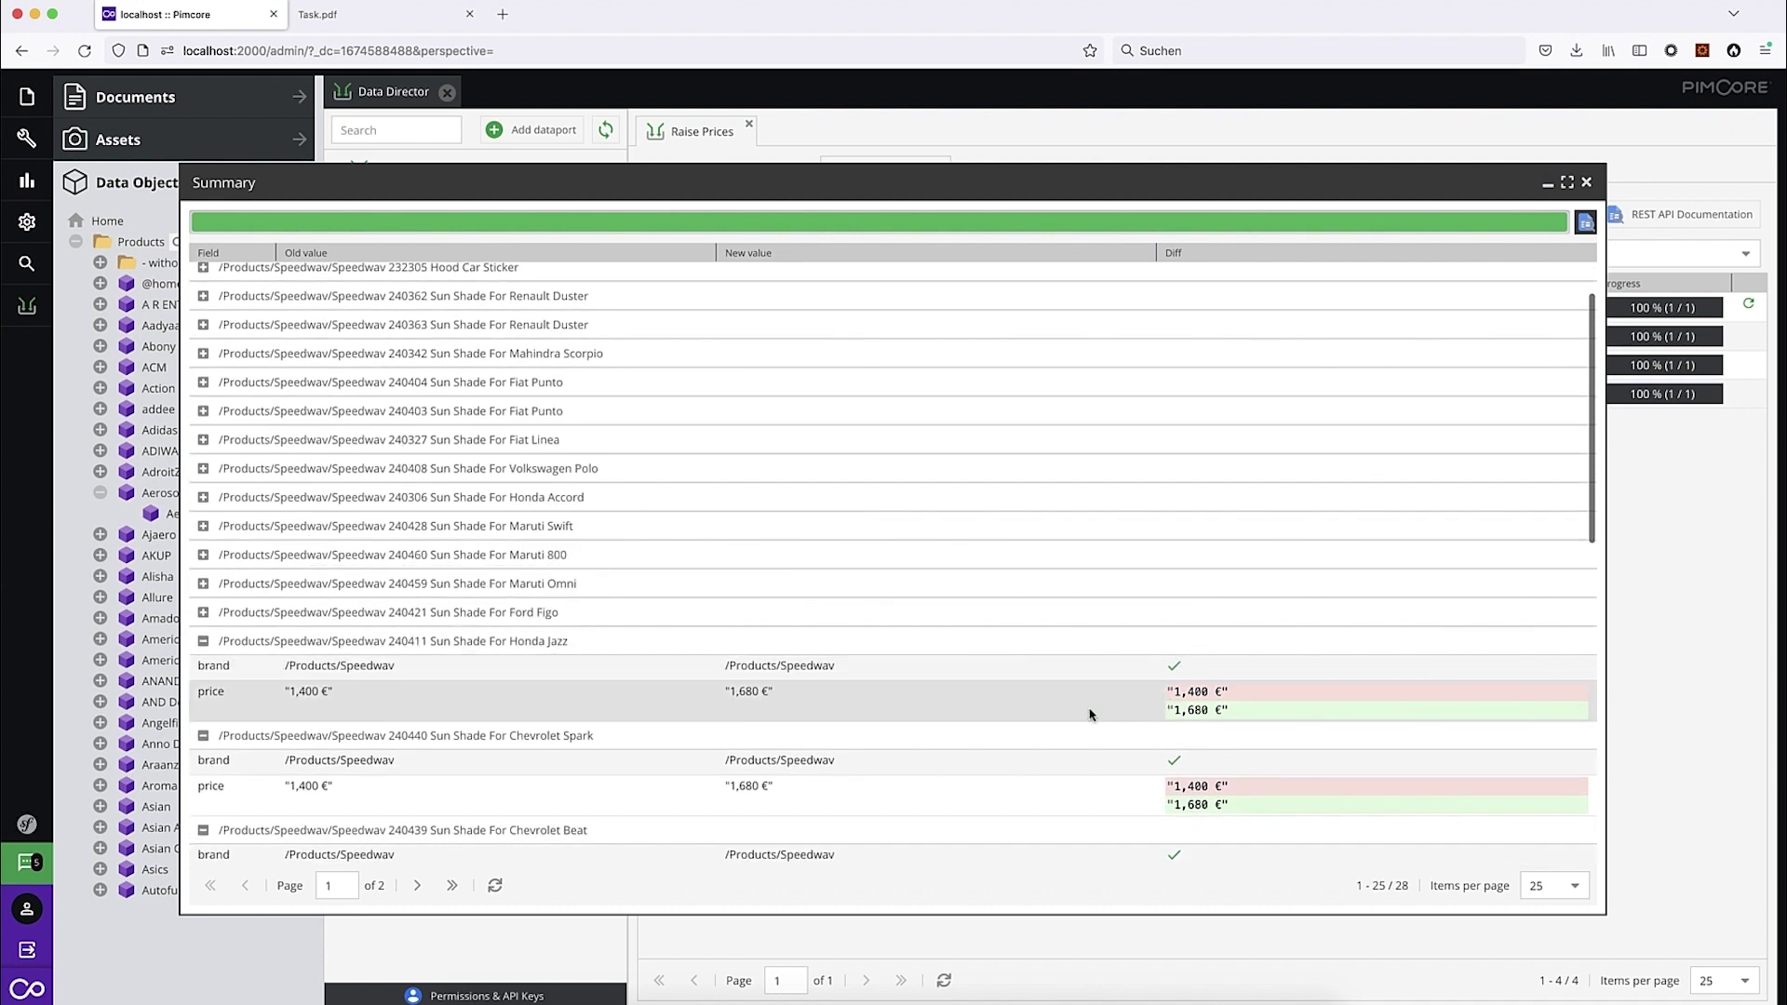
click(1191, 1000)
drag(1181, 561, 1027, 298)
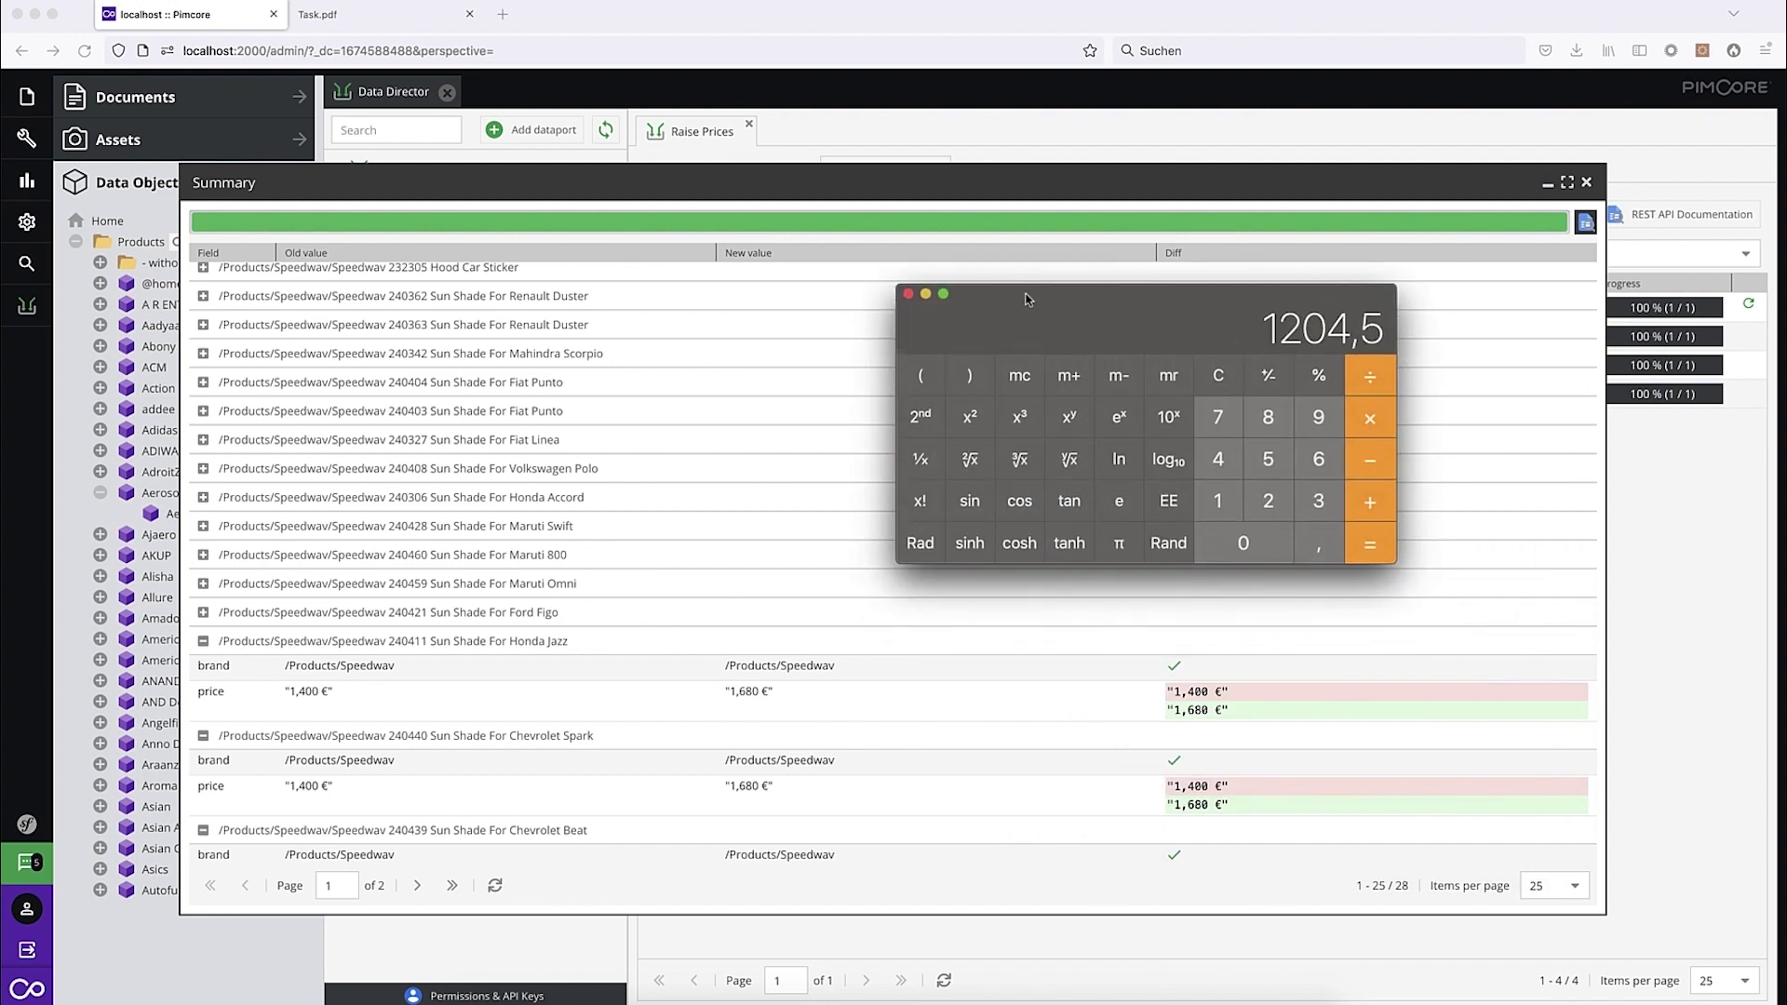
text(1400*1,2)
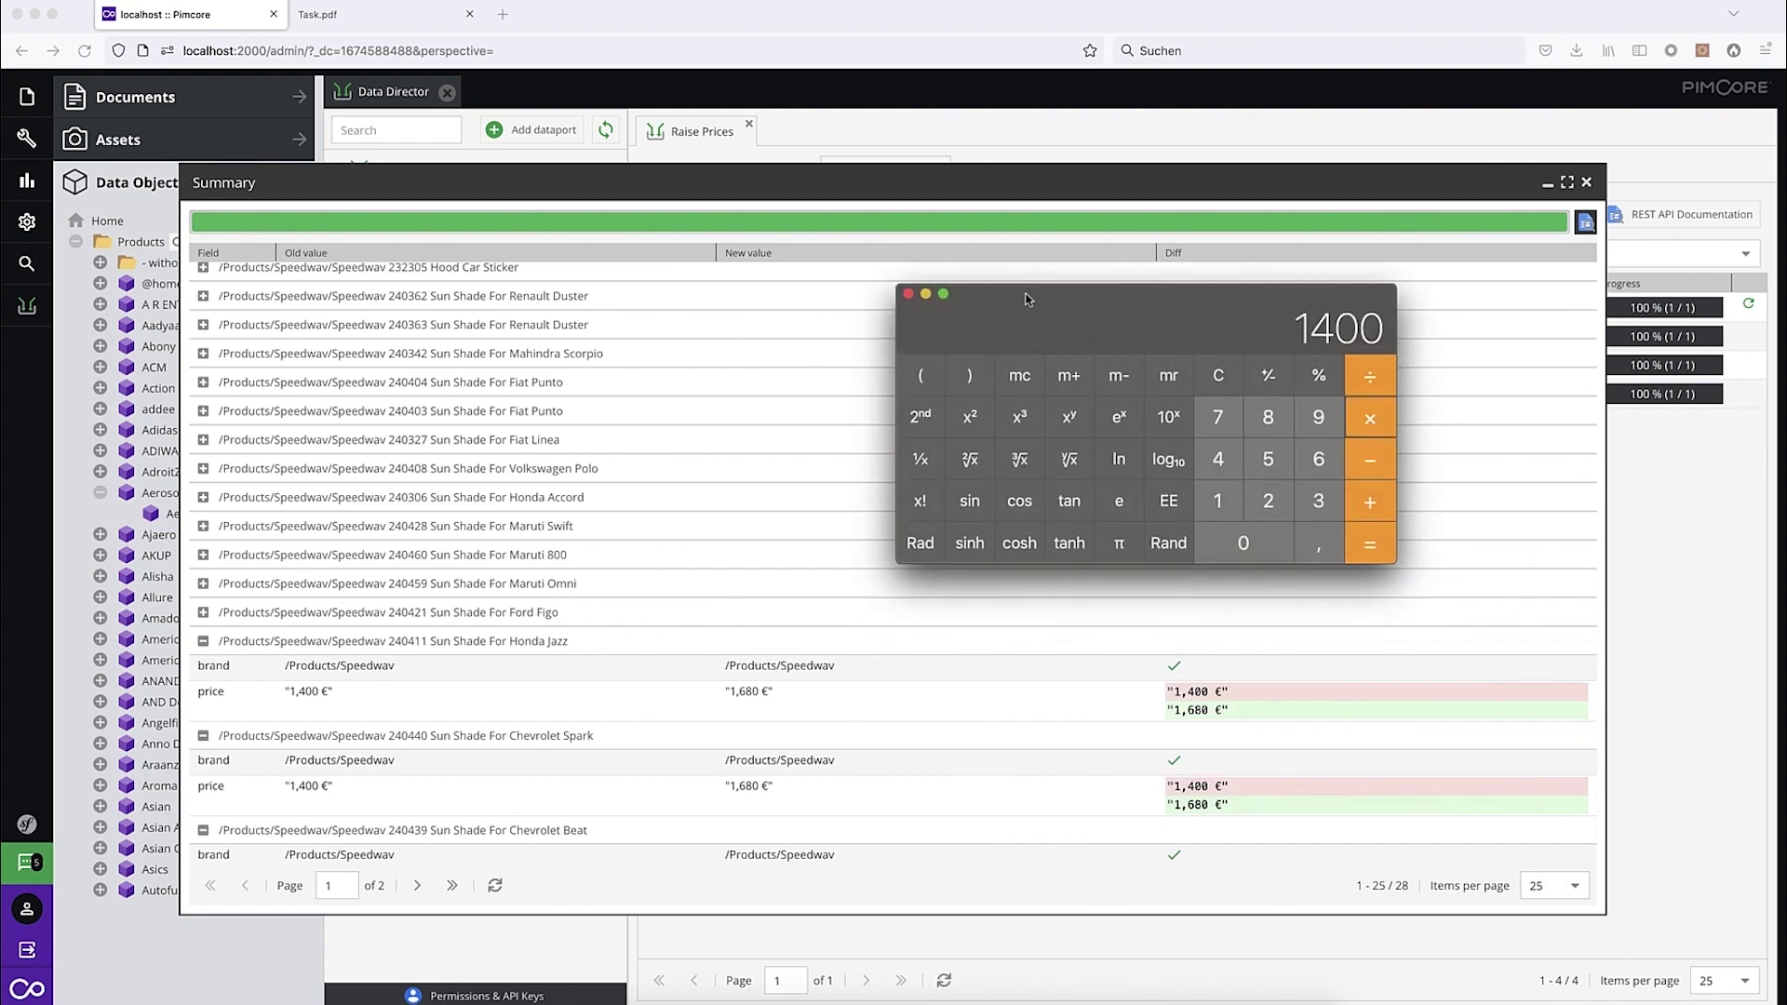
key(Return)
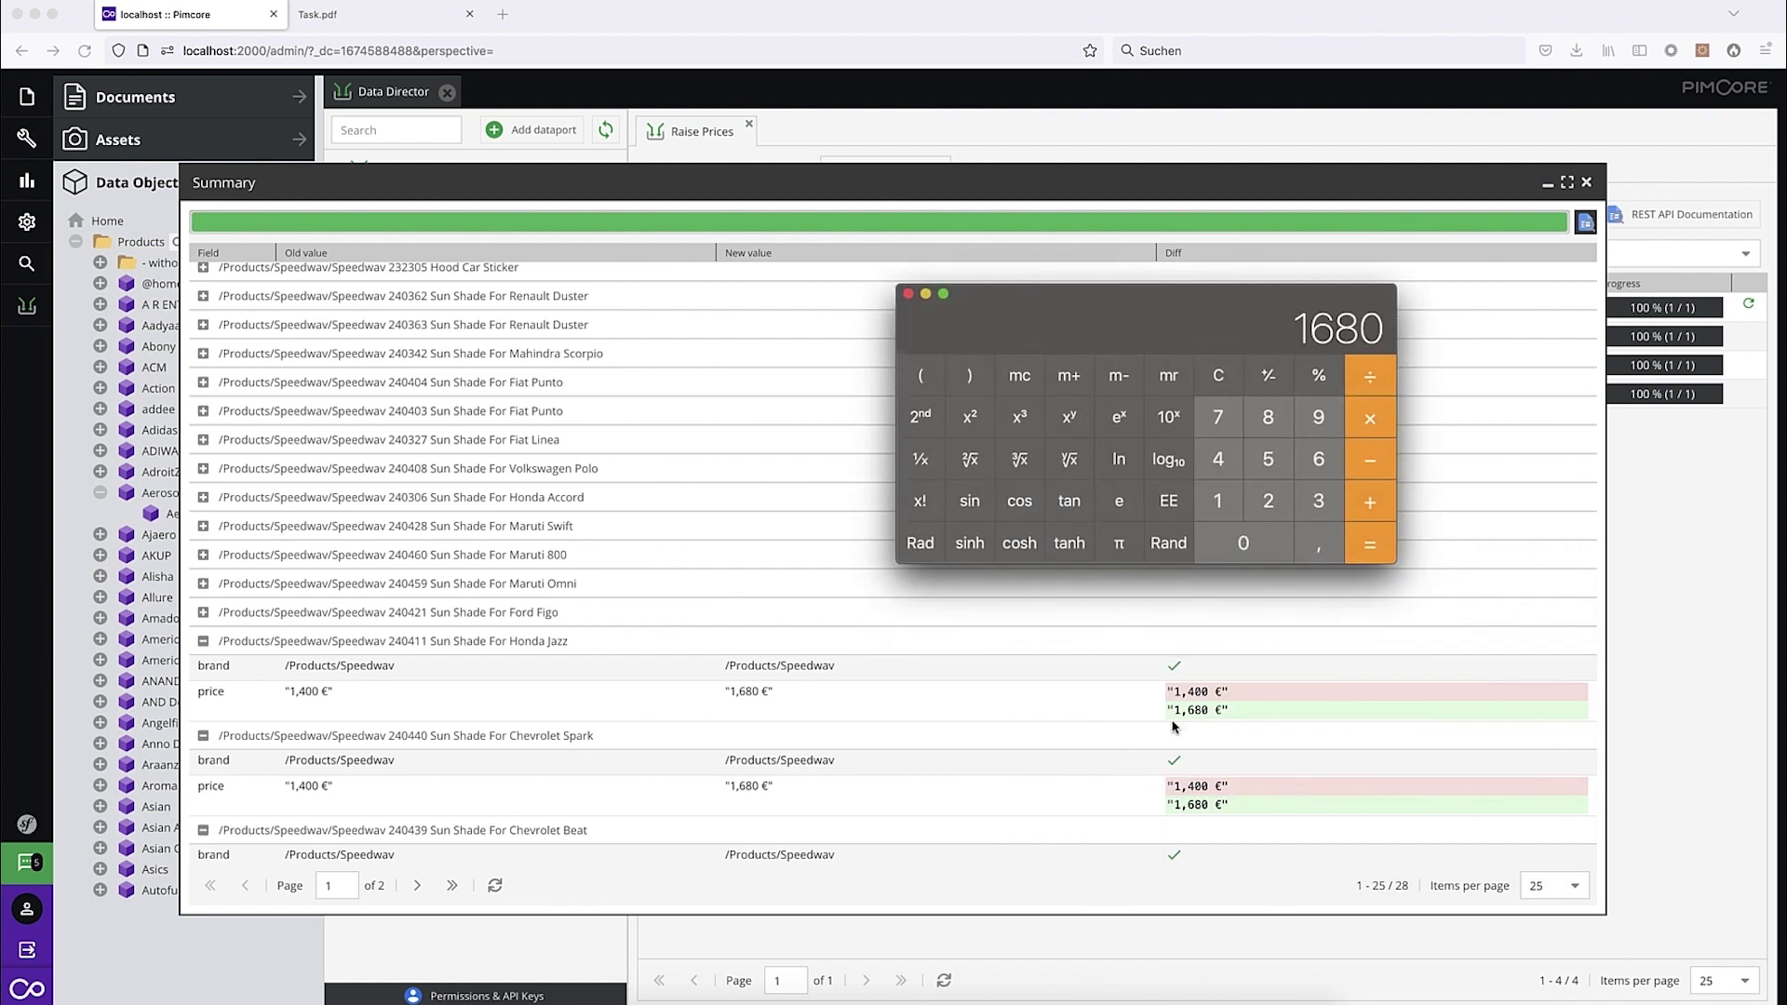
click(334, 691)
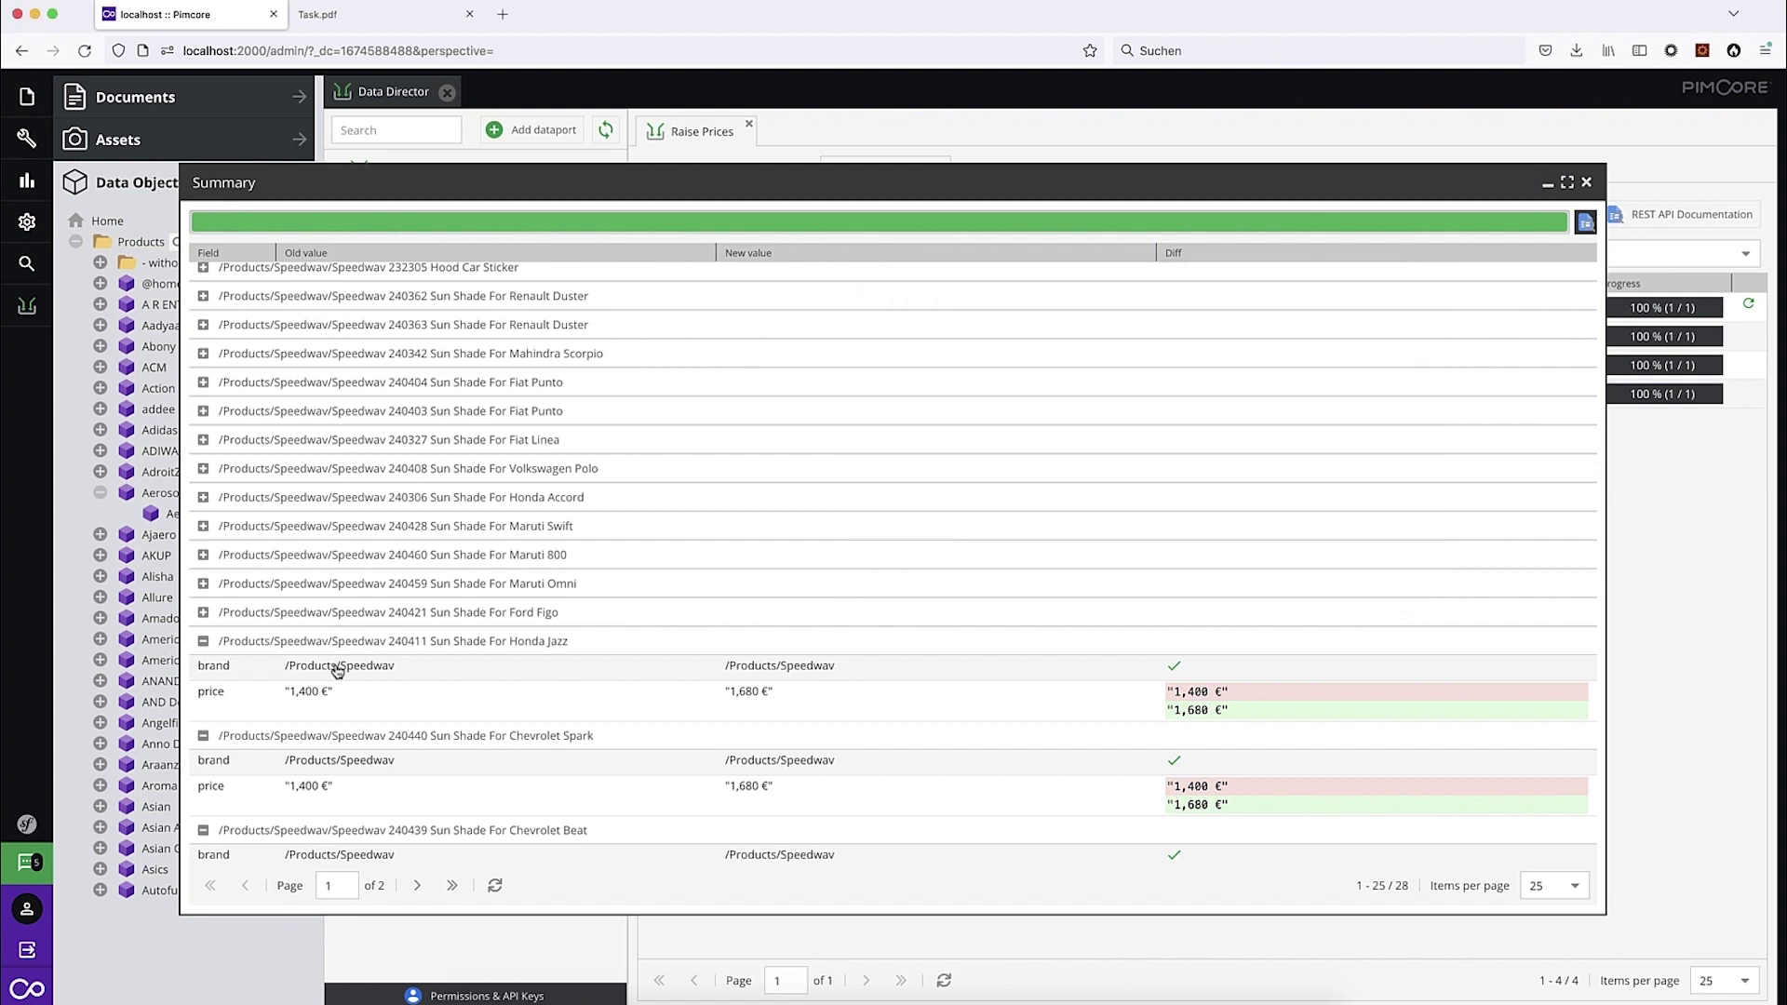
Step: Open the product Speedwav 240411 Sun Shade For Honda Jazz from the summary and check its price
click(384, 642)
double_click(387, 645)
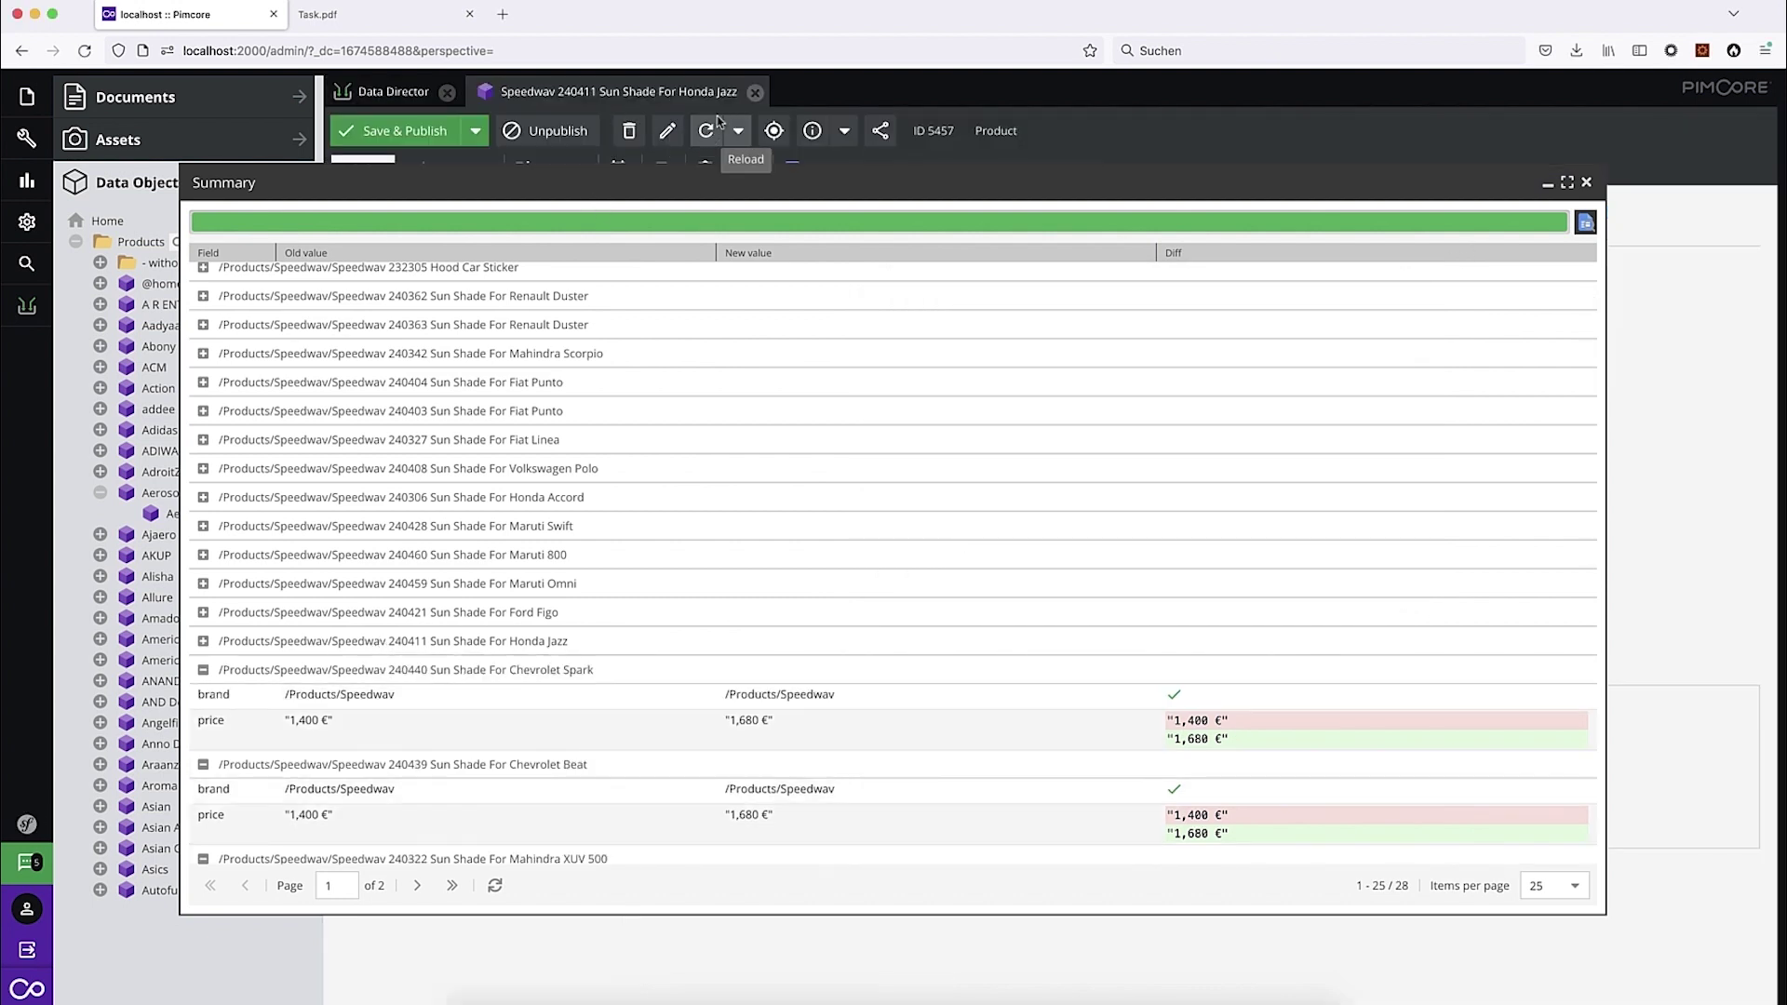
click(1588, 182)
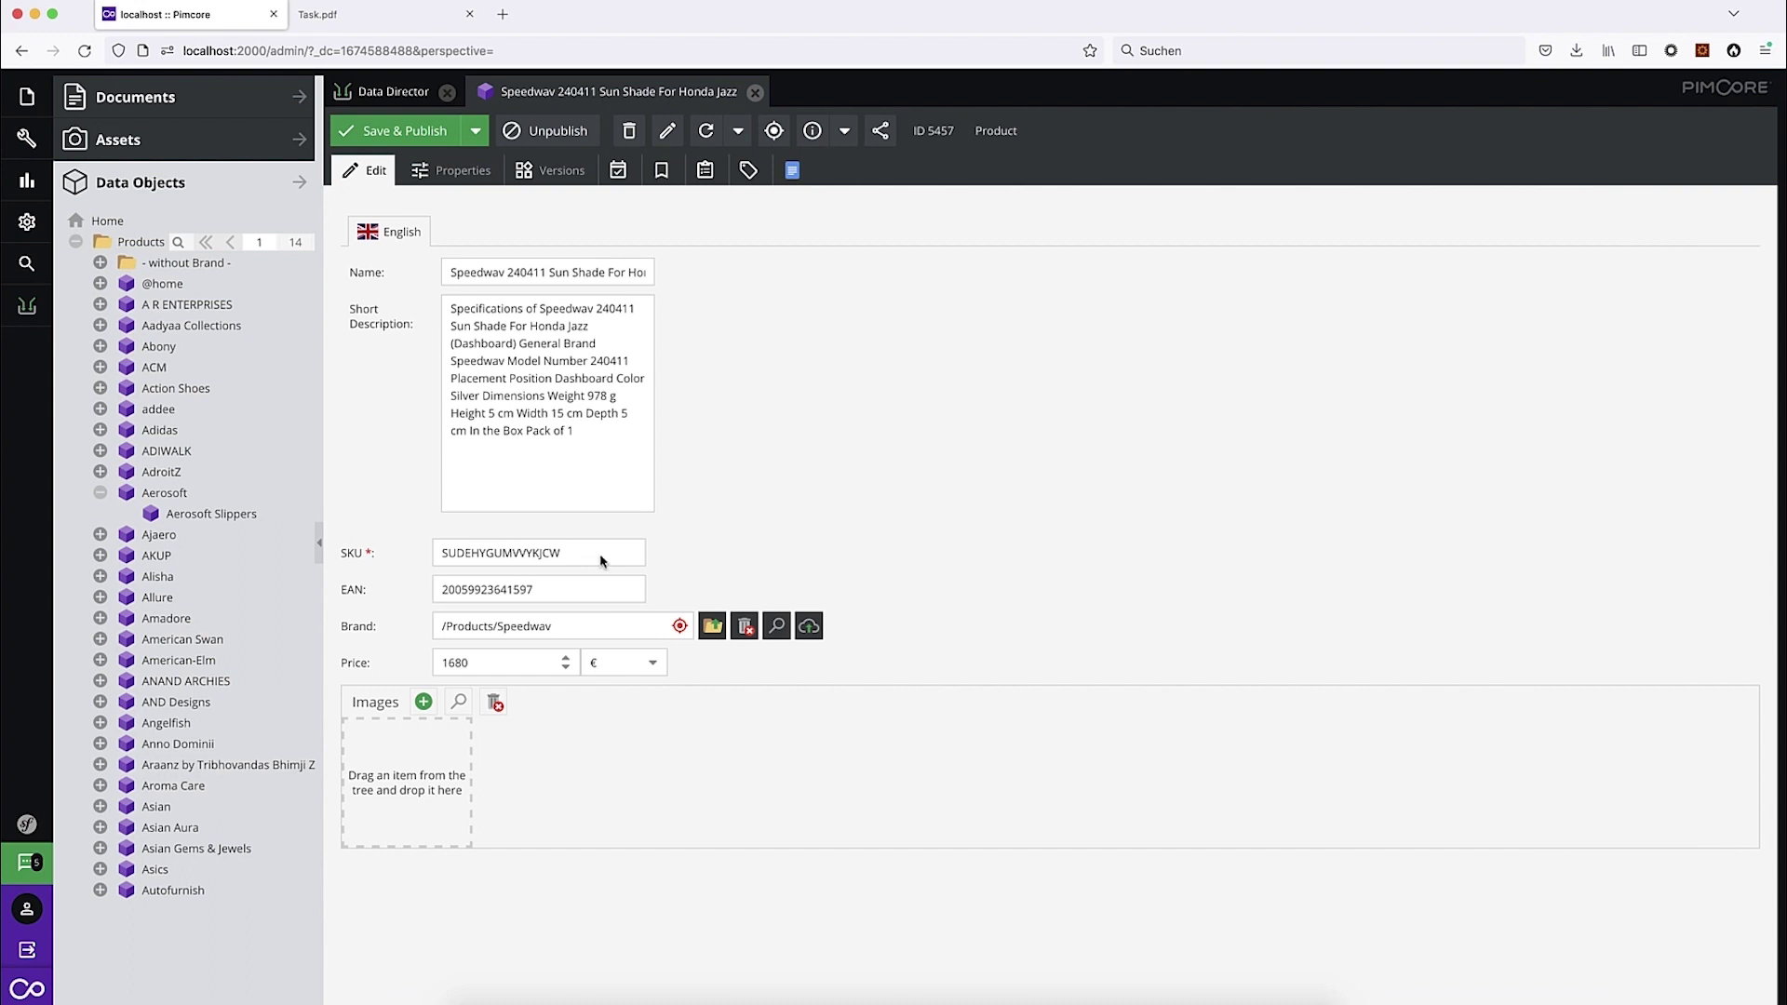
drag(477, 657, 424, 664)
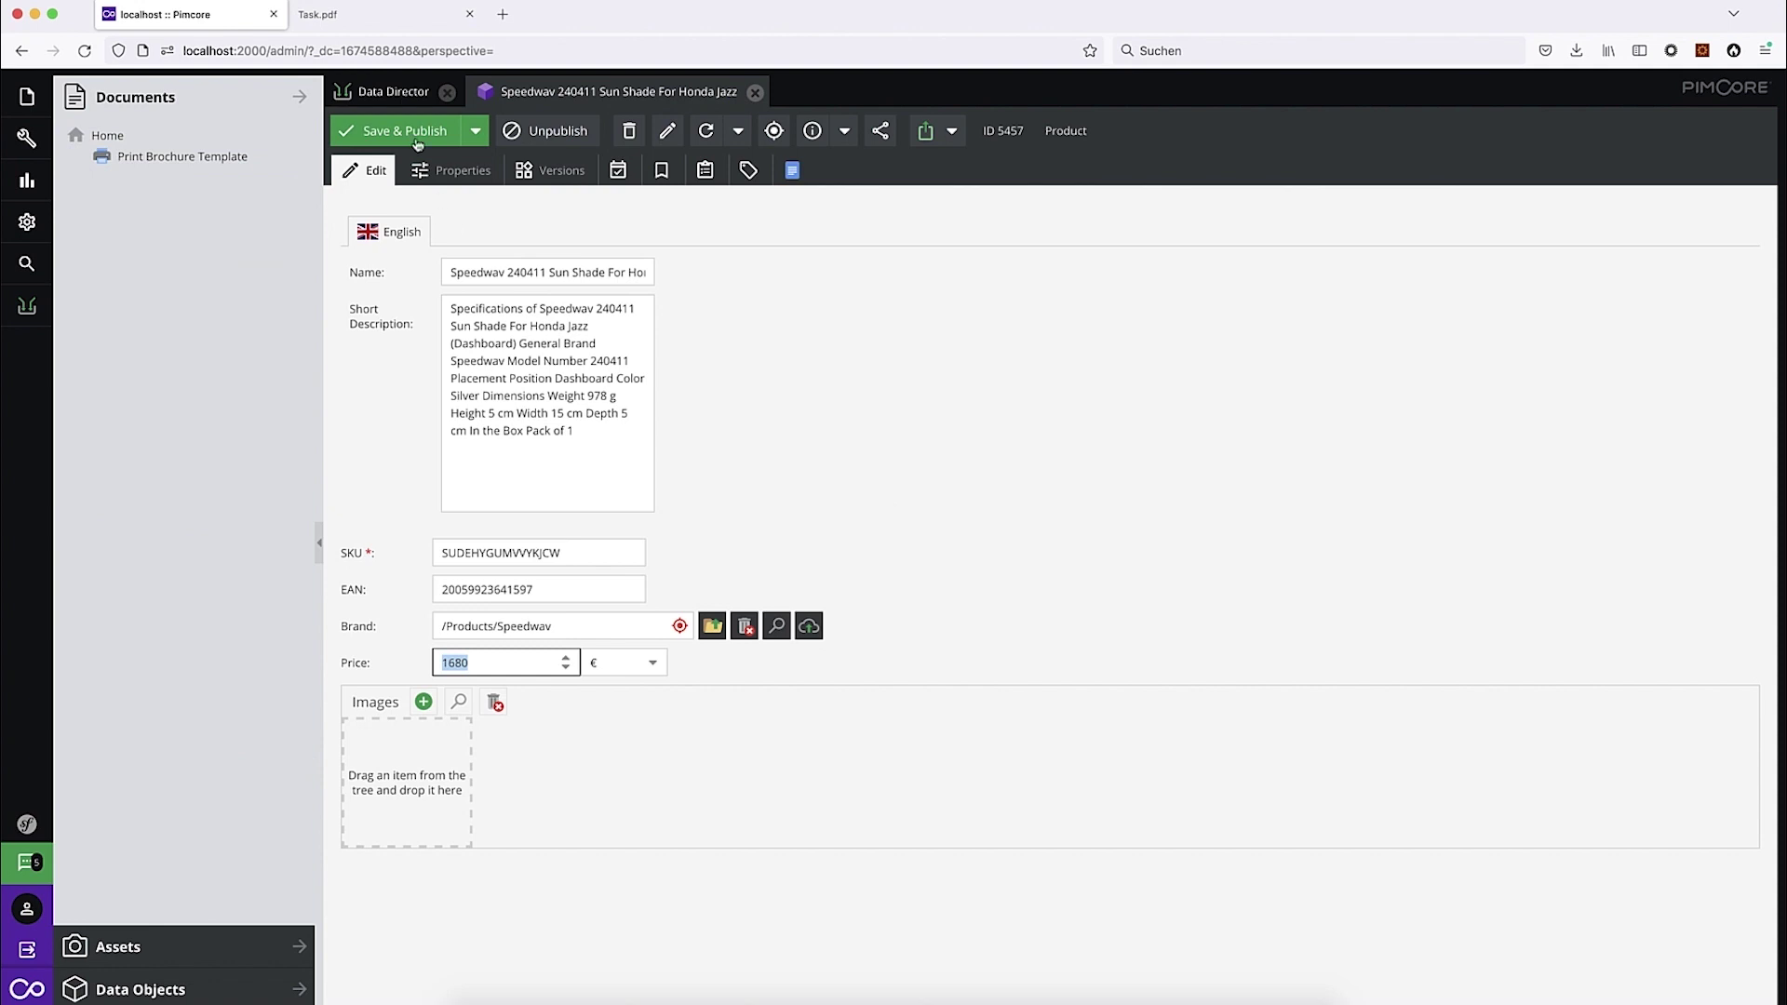
Step: Read tasks 4 and 5 in Task.pdf and return to the Data Director in Pimcore
click(378, 17)
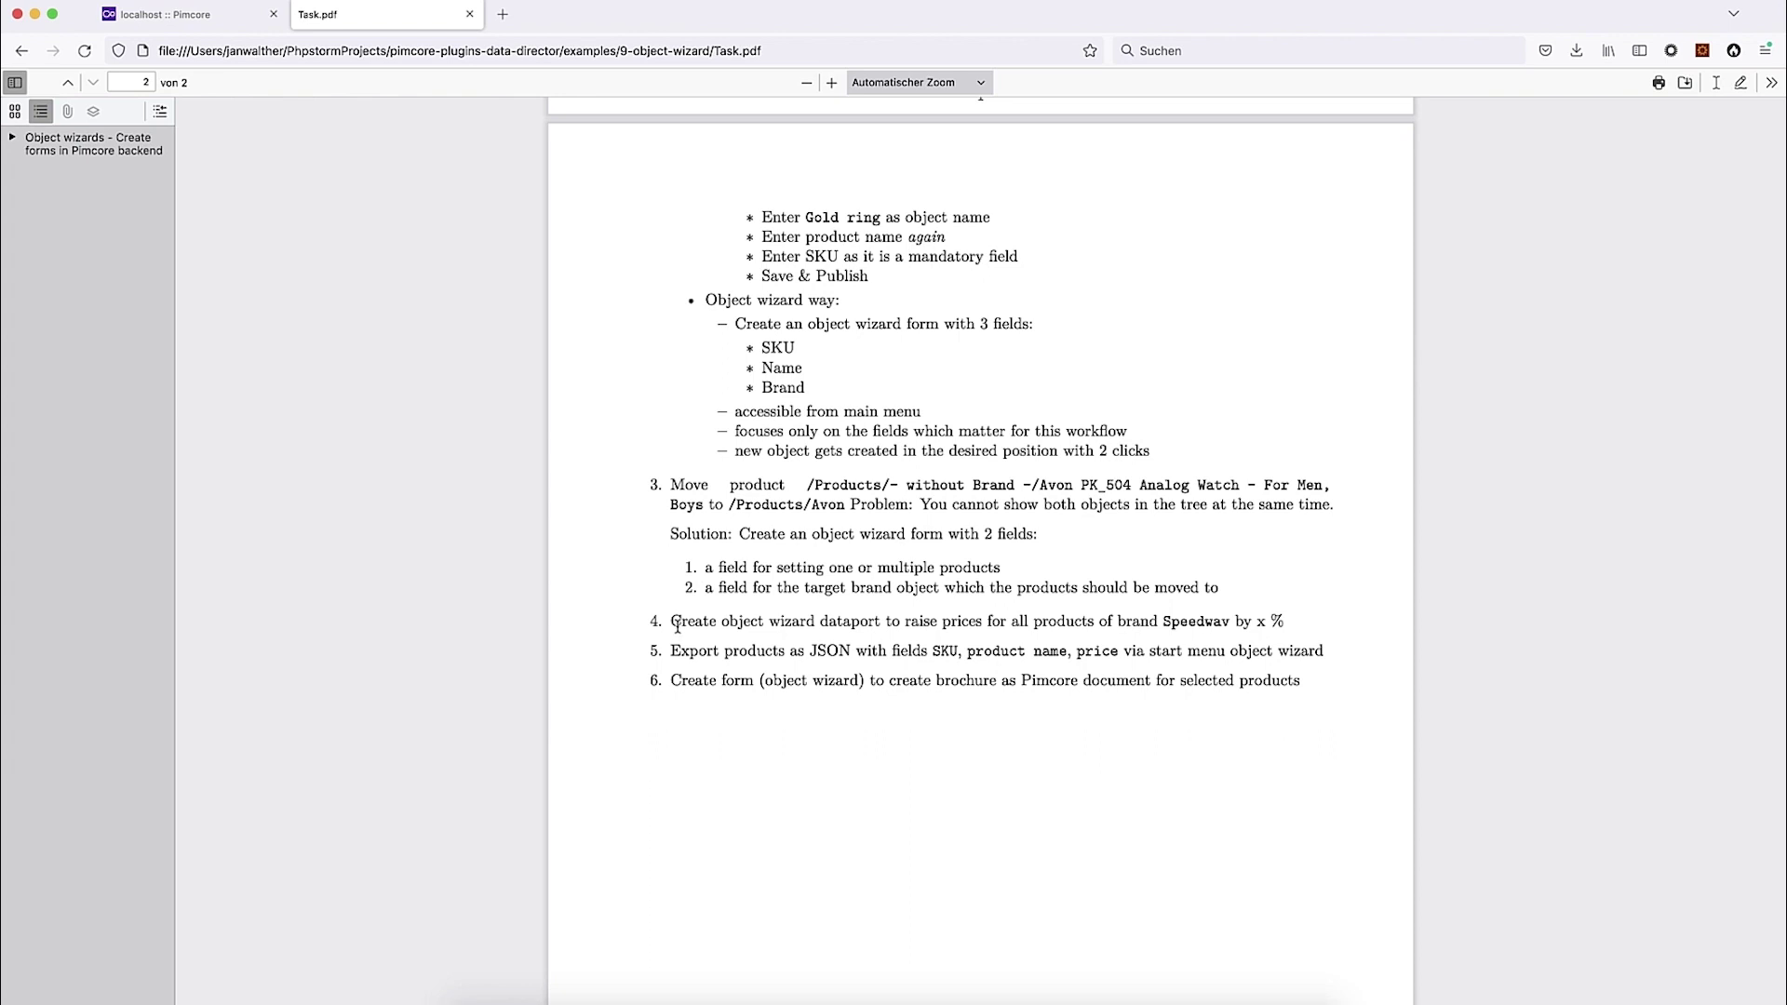
drag(674, 620, 990, 621)
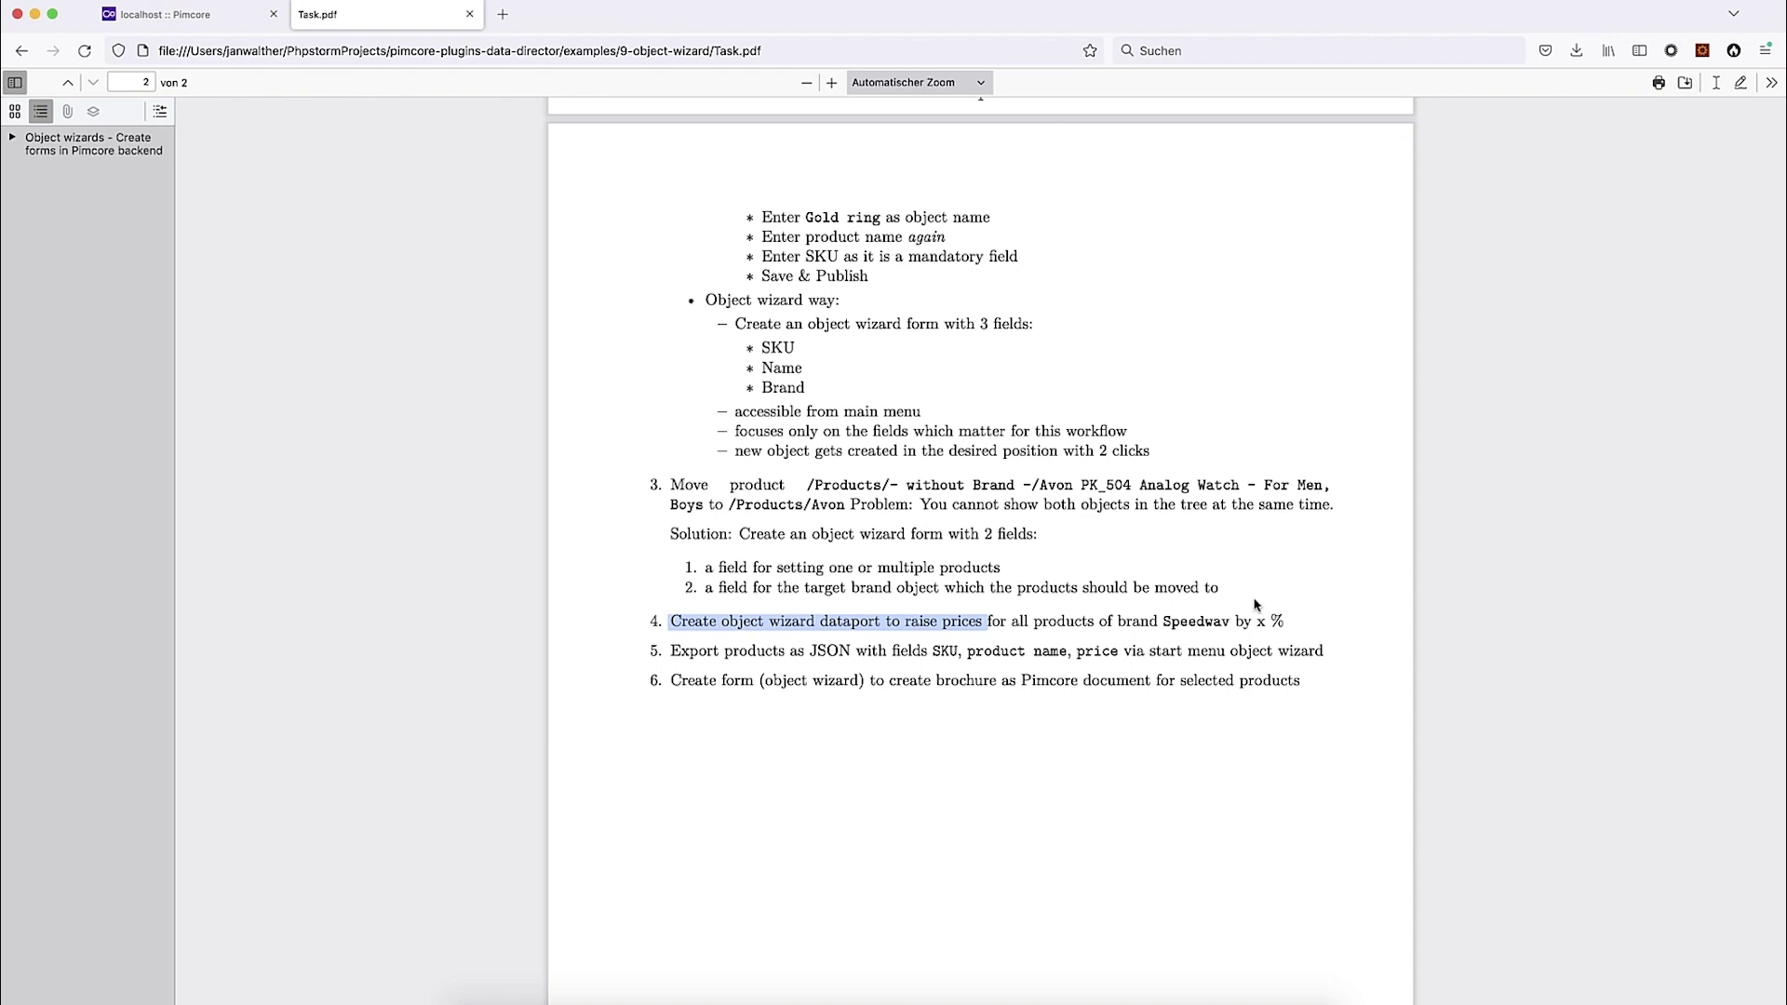
click(1296, 630)
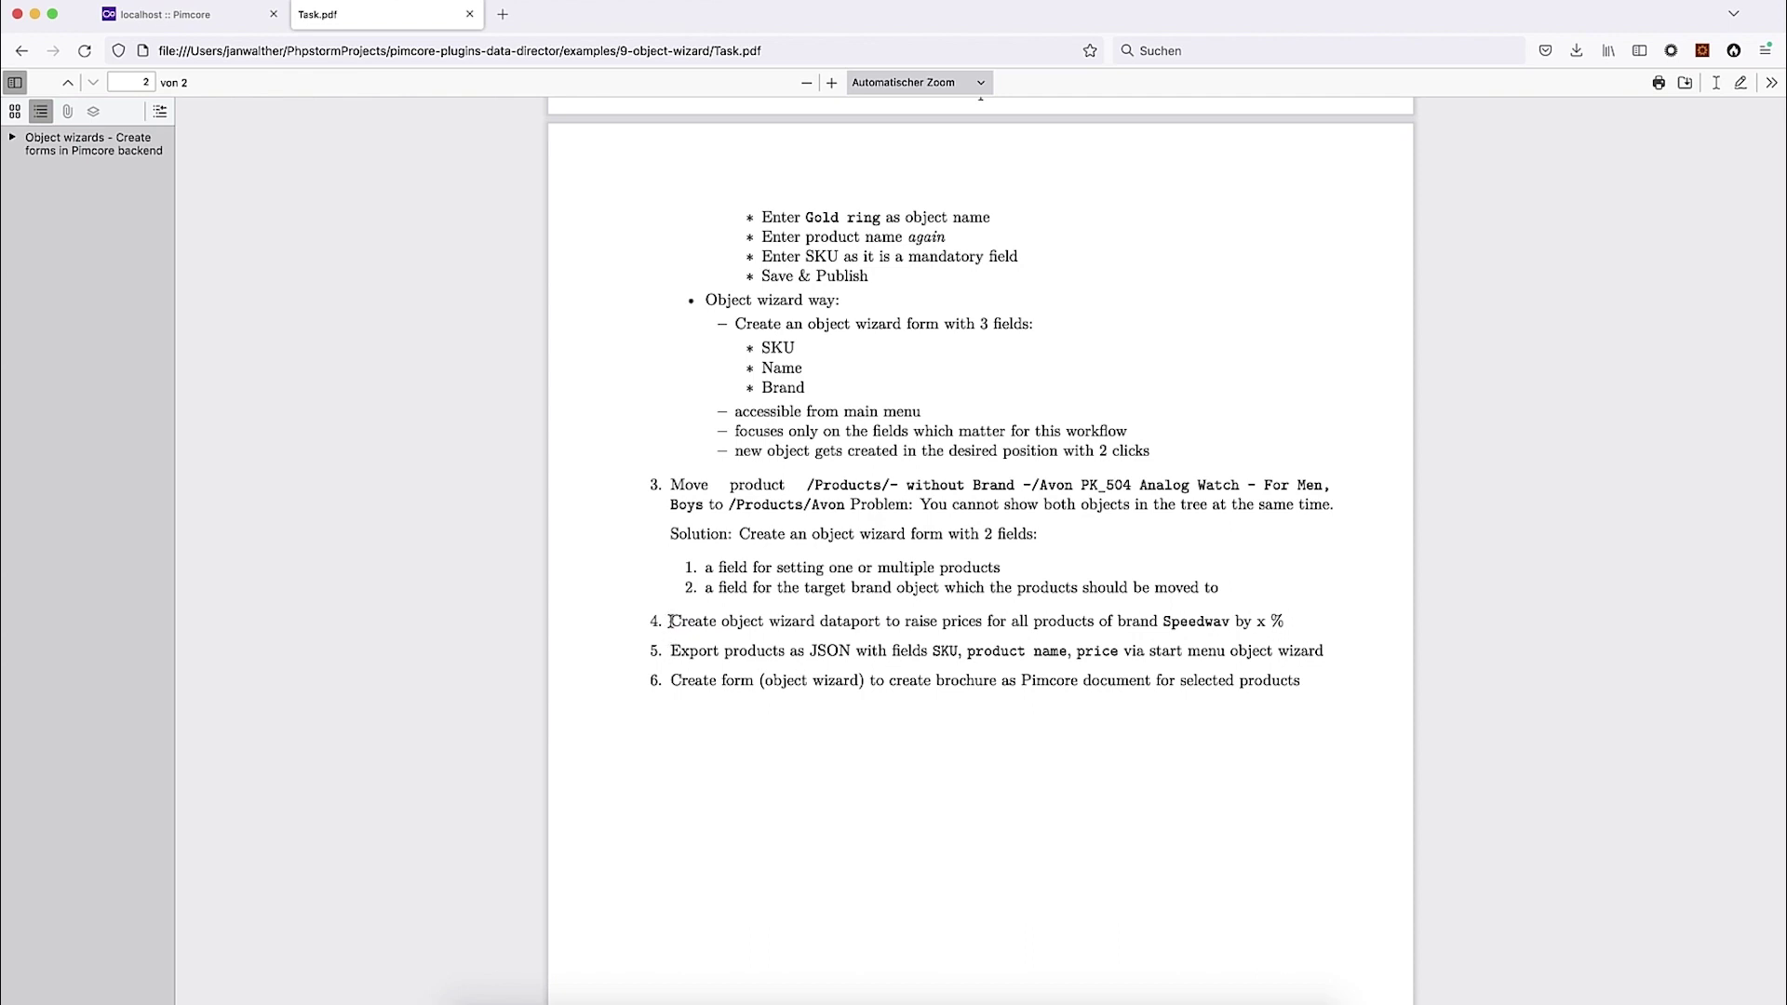
drag(675, 654, 780, 654)
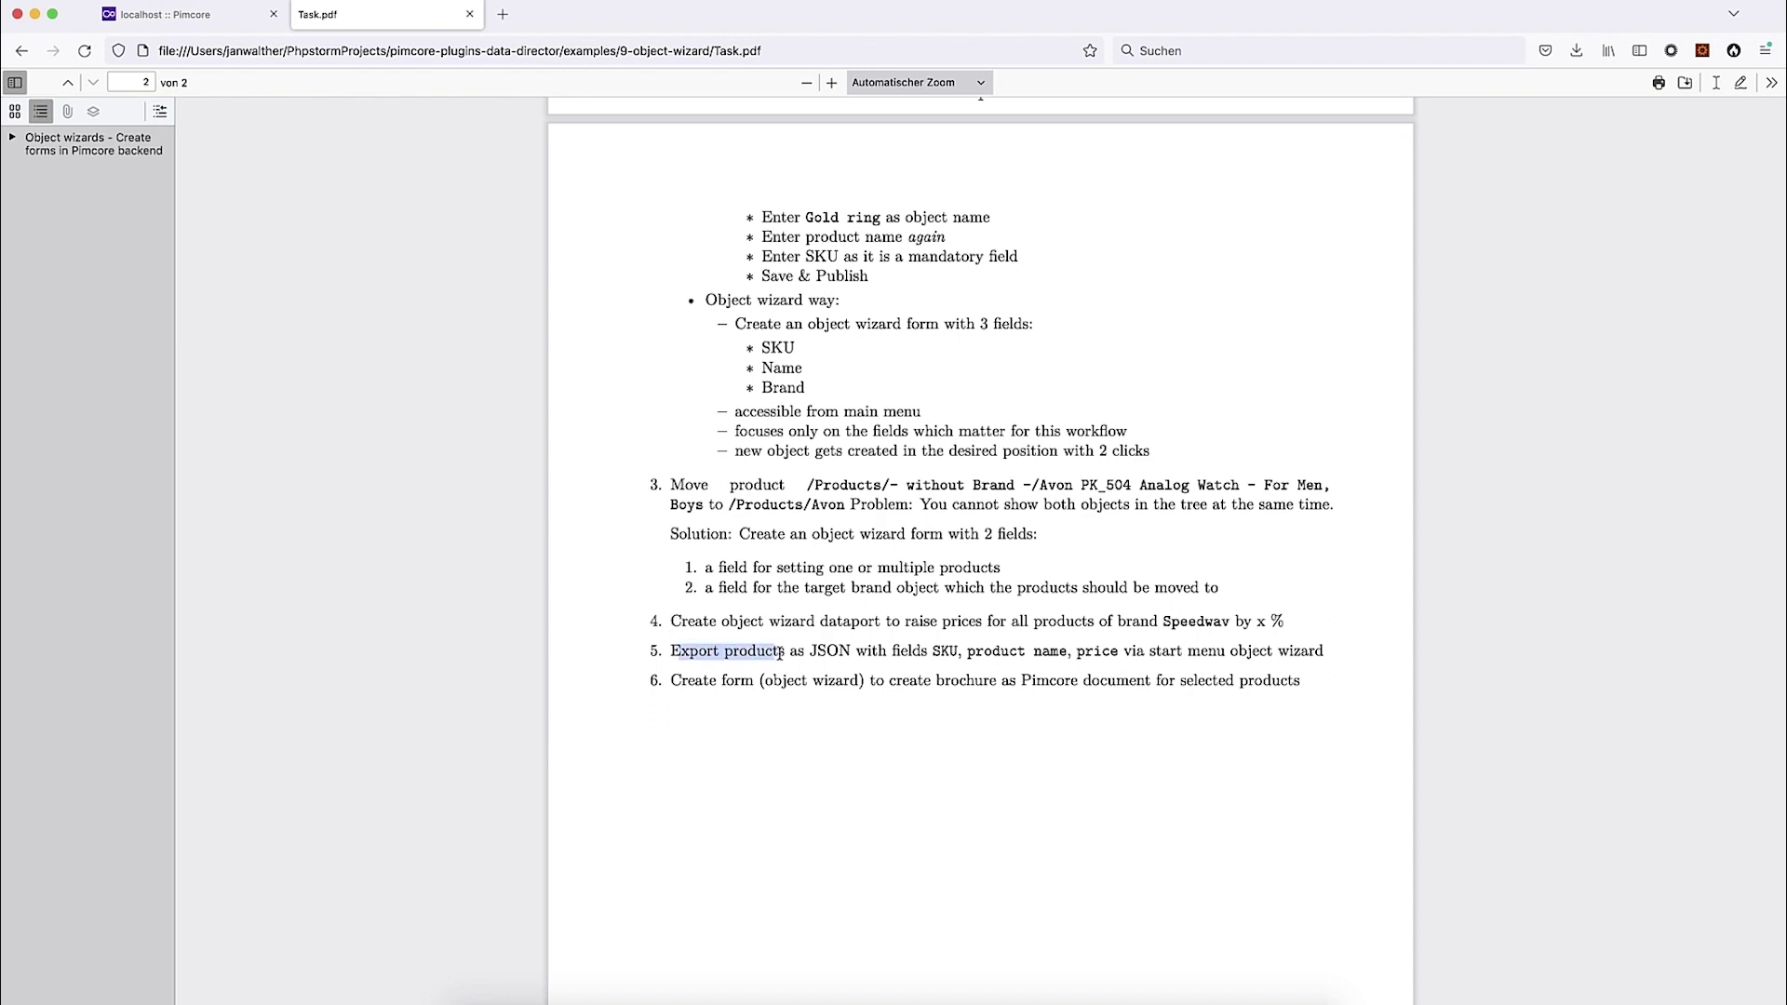
click(171, 18)
click(395, 91)
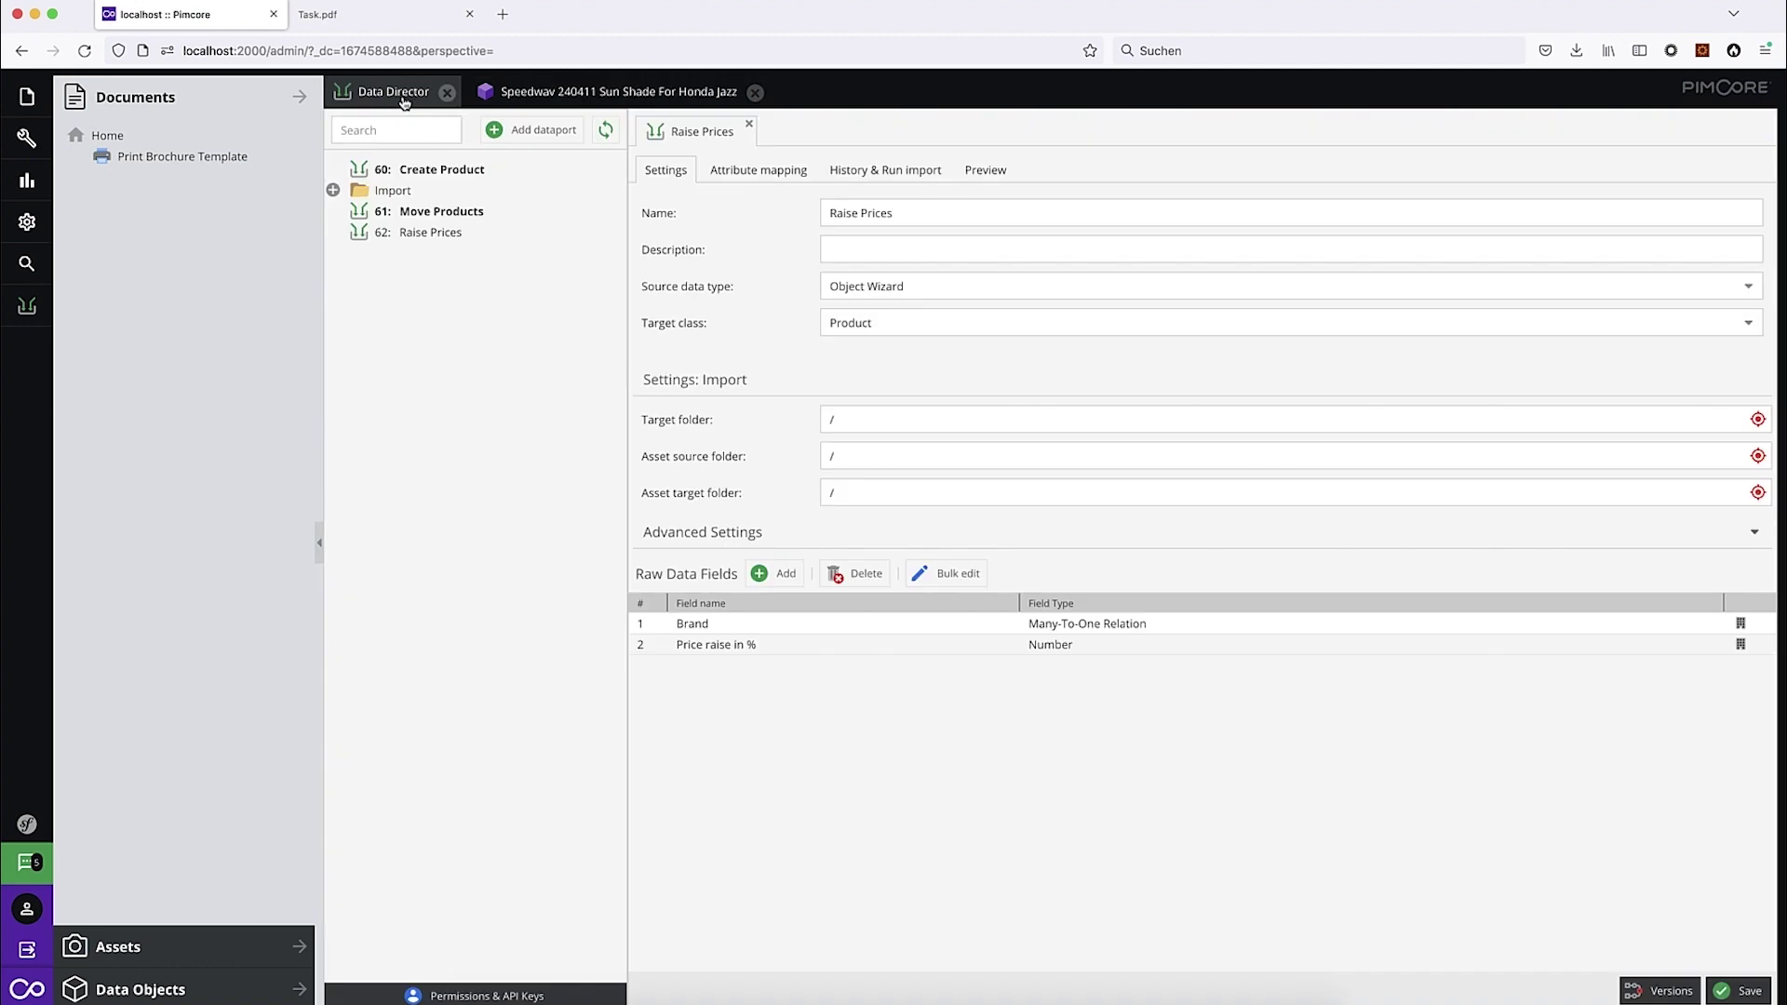
click(538, 129)
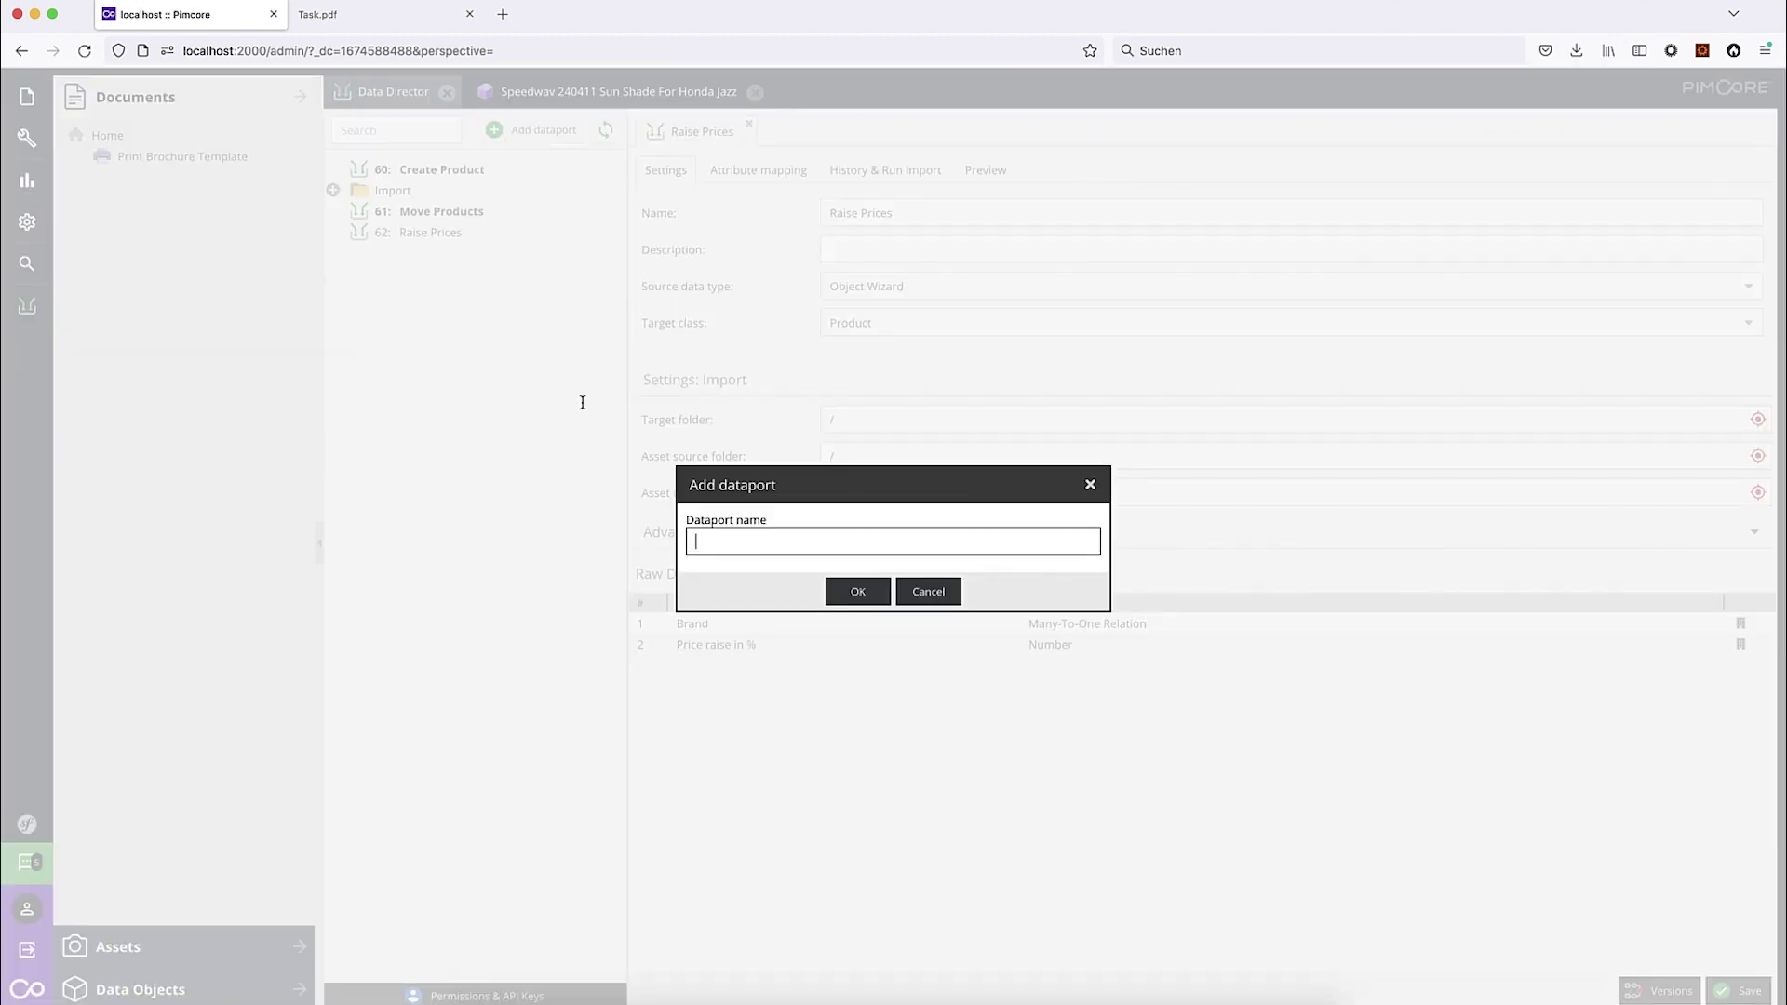
click(925, 590)
key(ctrl+Tab)
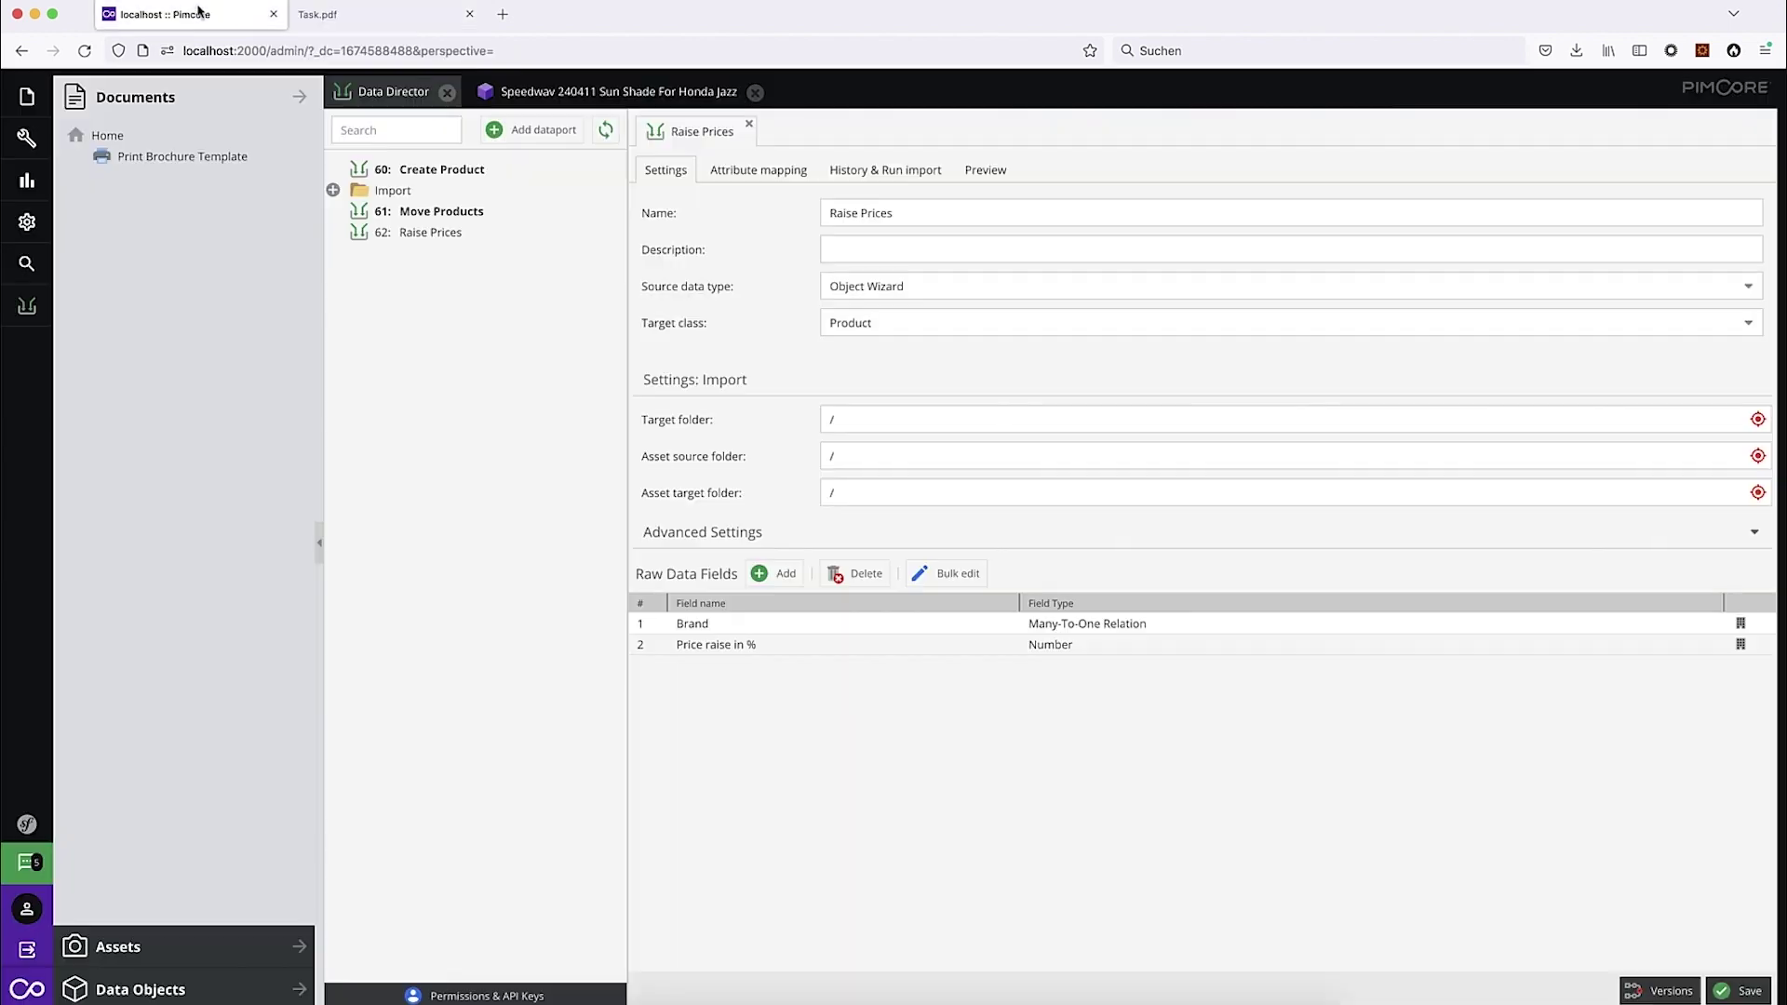
click(186, 14)
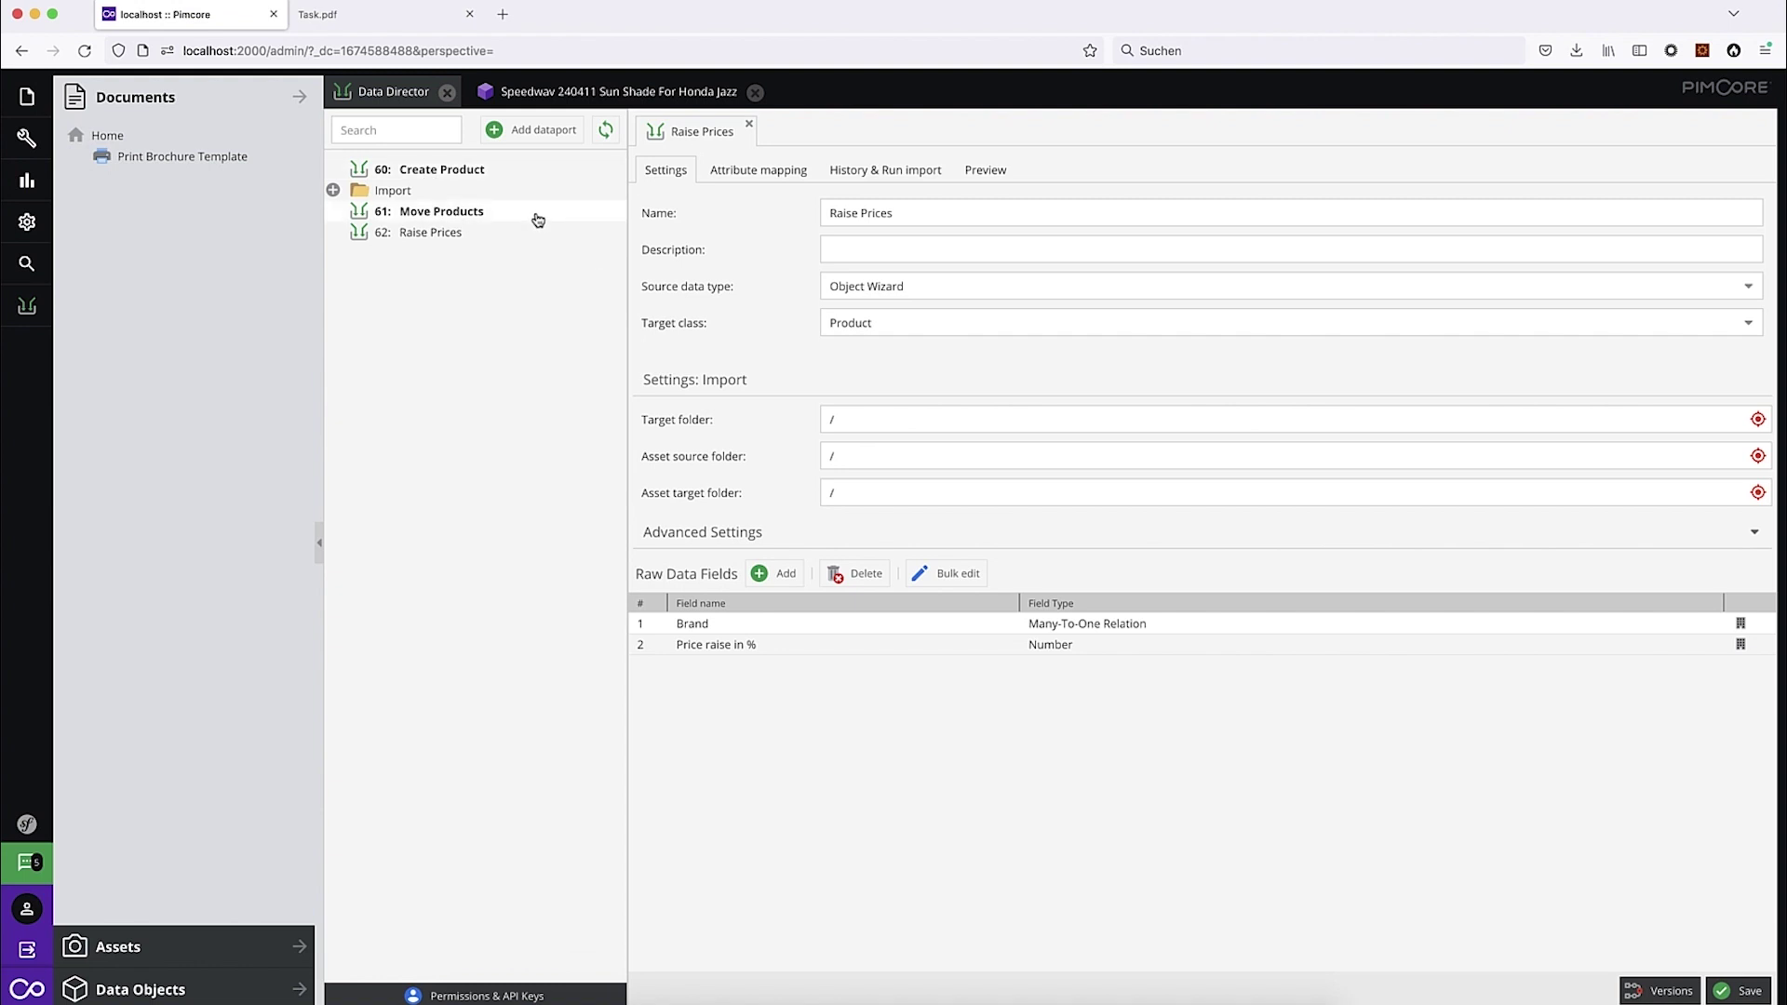
Step: Add the dataport Export Products with source type Pimcore Objects, target class Export and source class Product, and auto-create its raw data fields
click(536, 136)
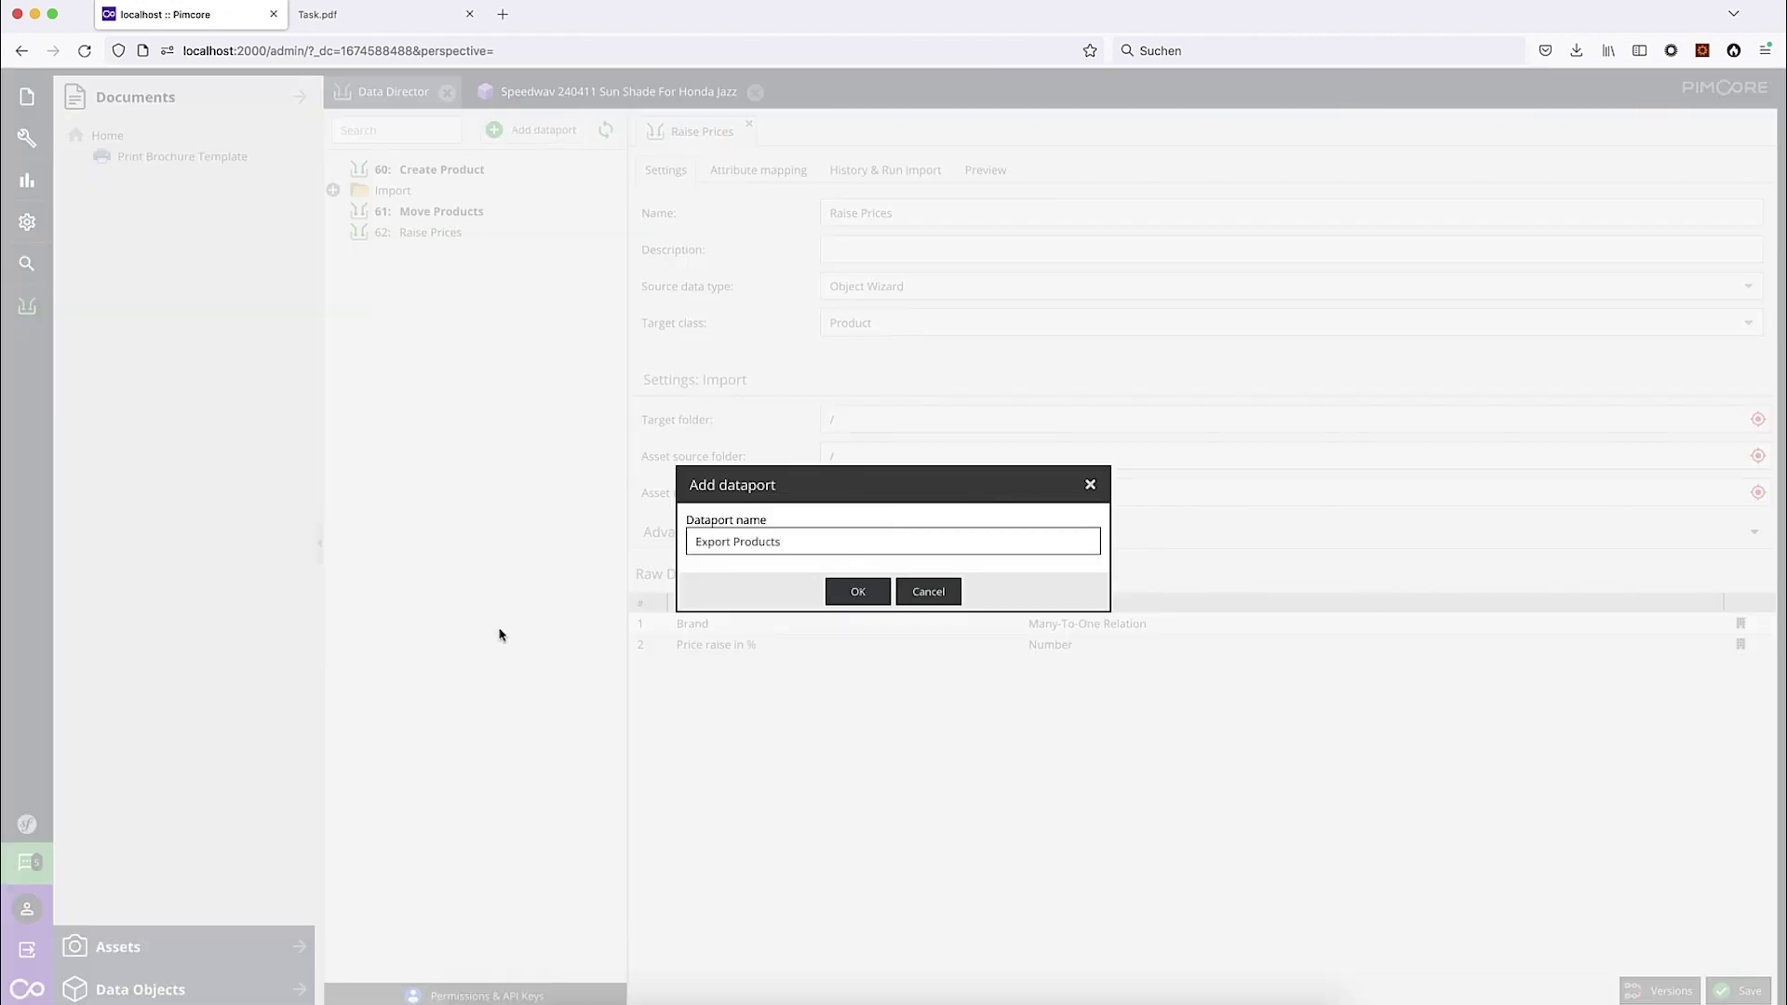
click(853, 591)
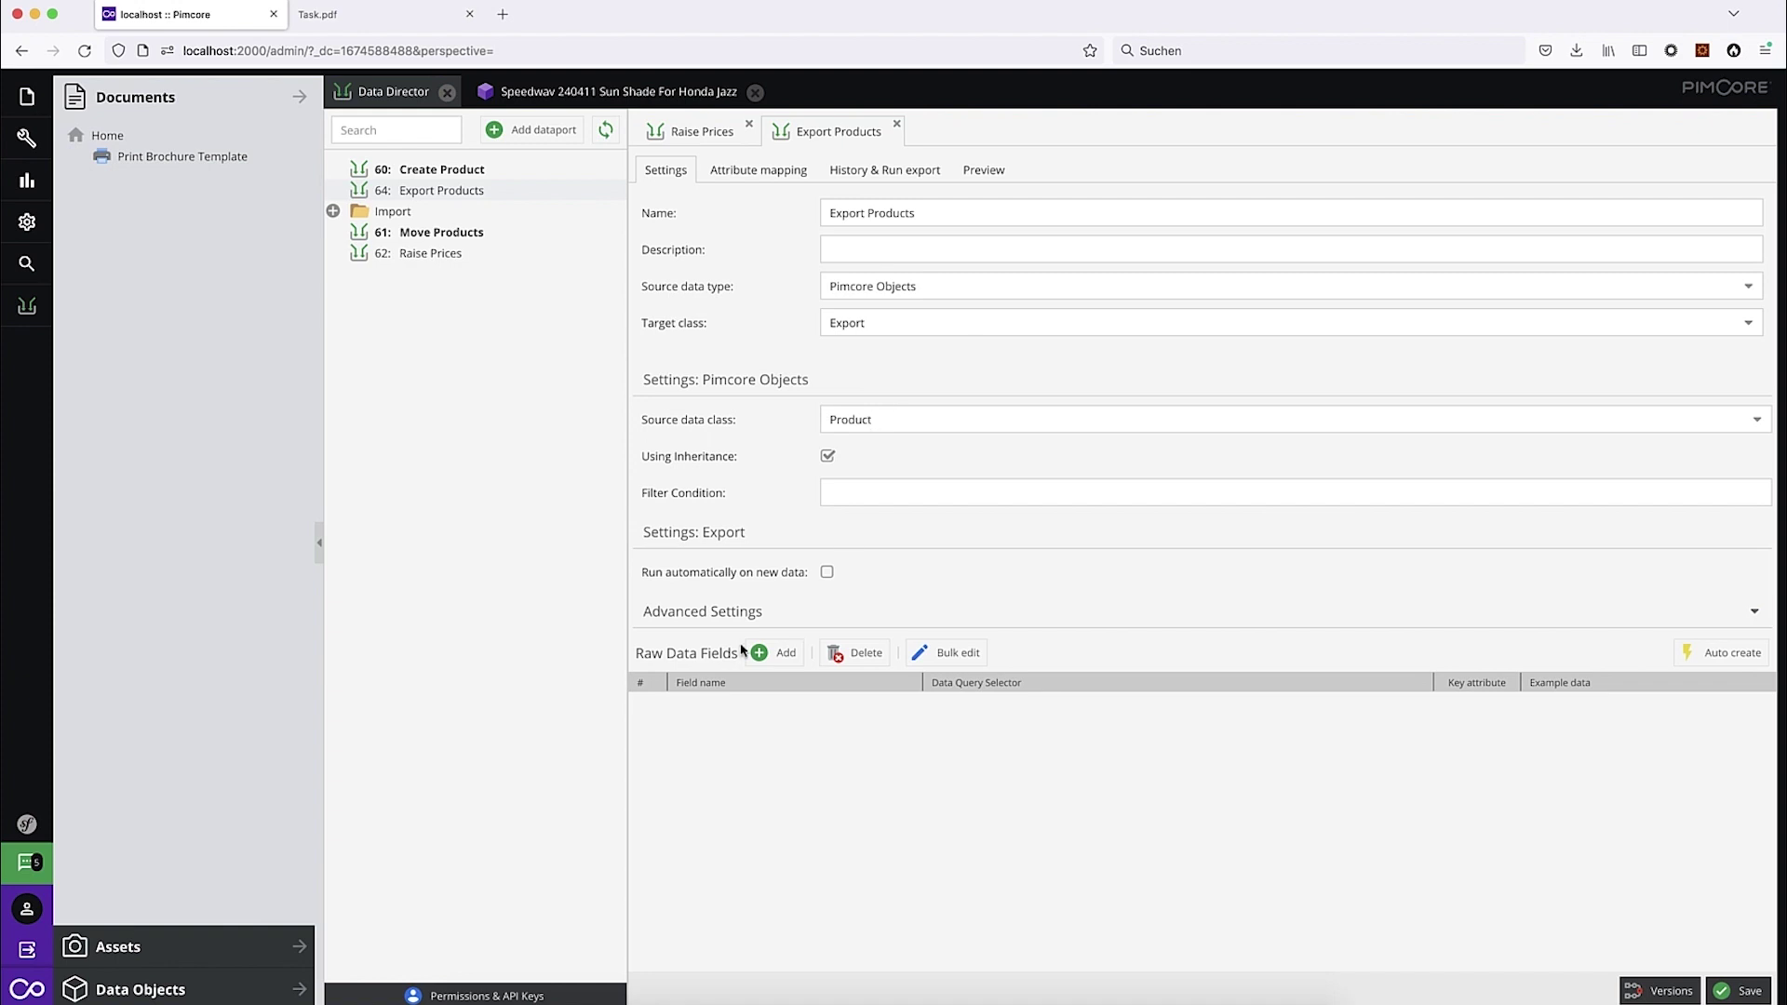
click(785, 654)
click(1704, 655)
Step: Delete the ID, Key, Path and Published raw data fields
click(975, 767)
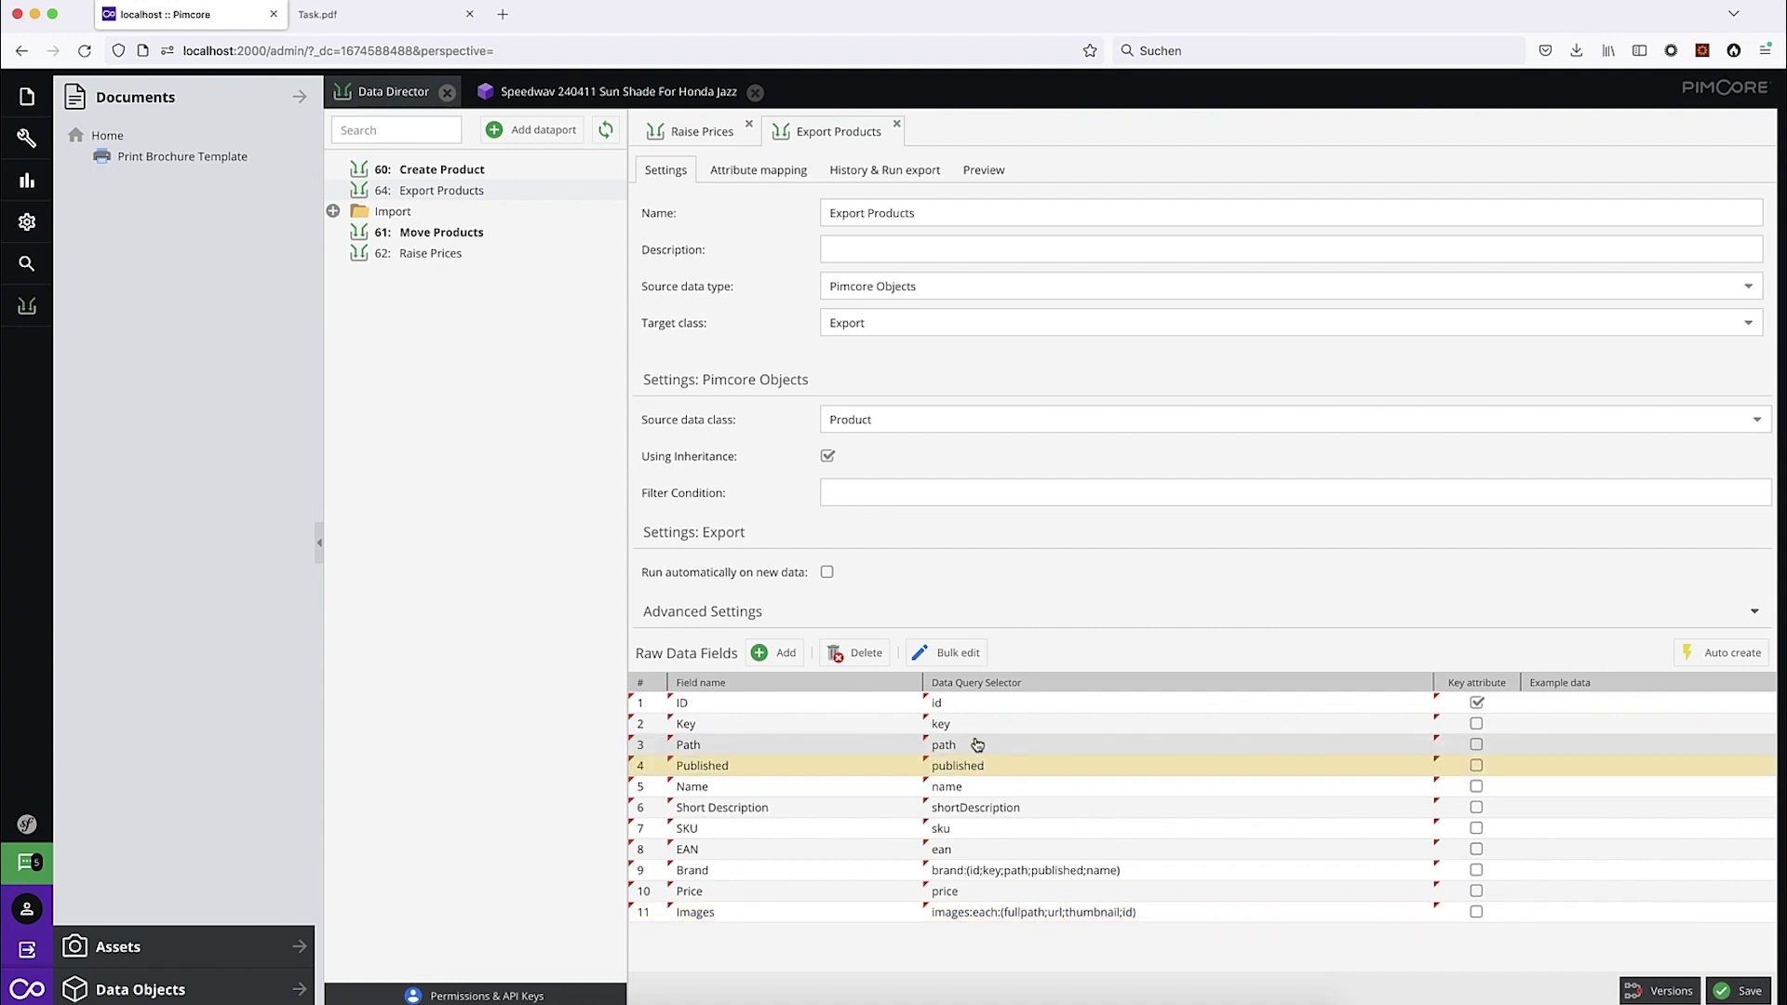
shift+click(977, 704)
click(854, 653)
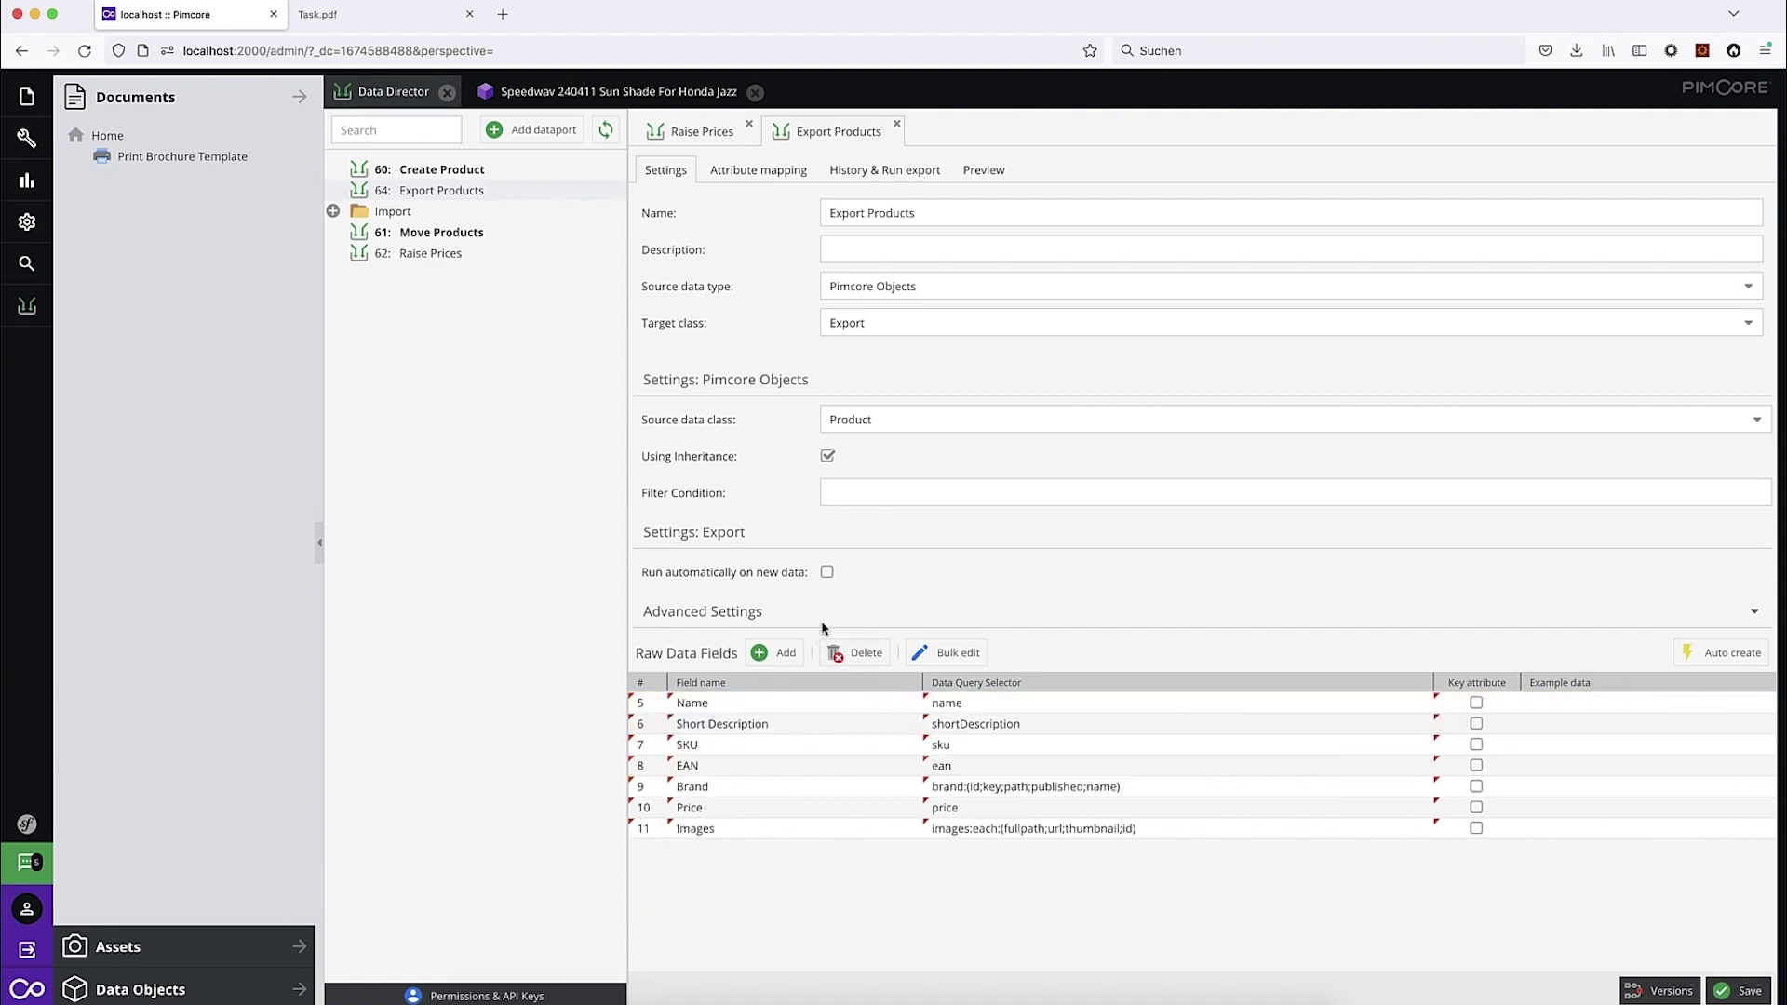
Step: Following task 5 in Task.pdf, reduce the raw data fields to SKU, Name and Price with SKU first, and save the dataport
click(415, 28)
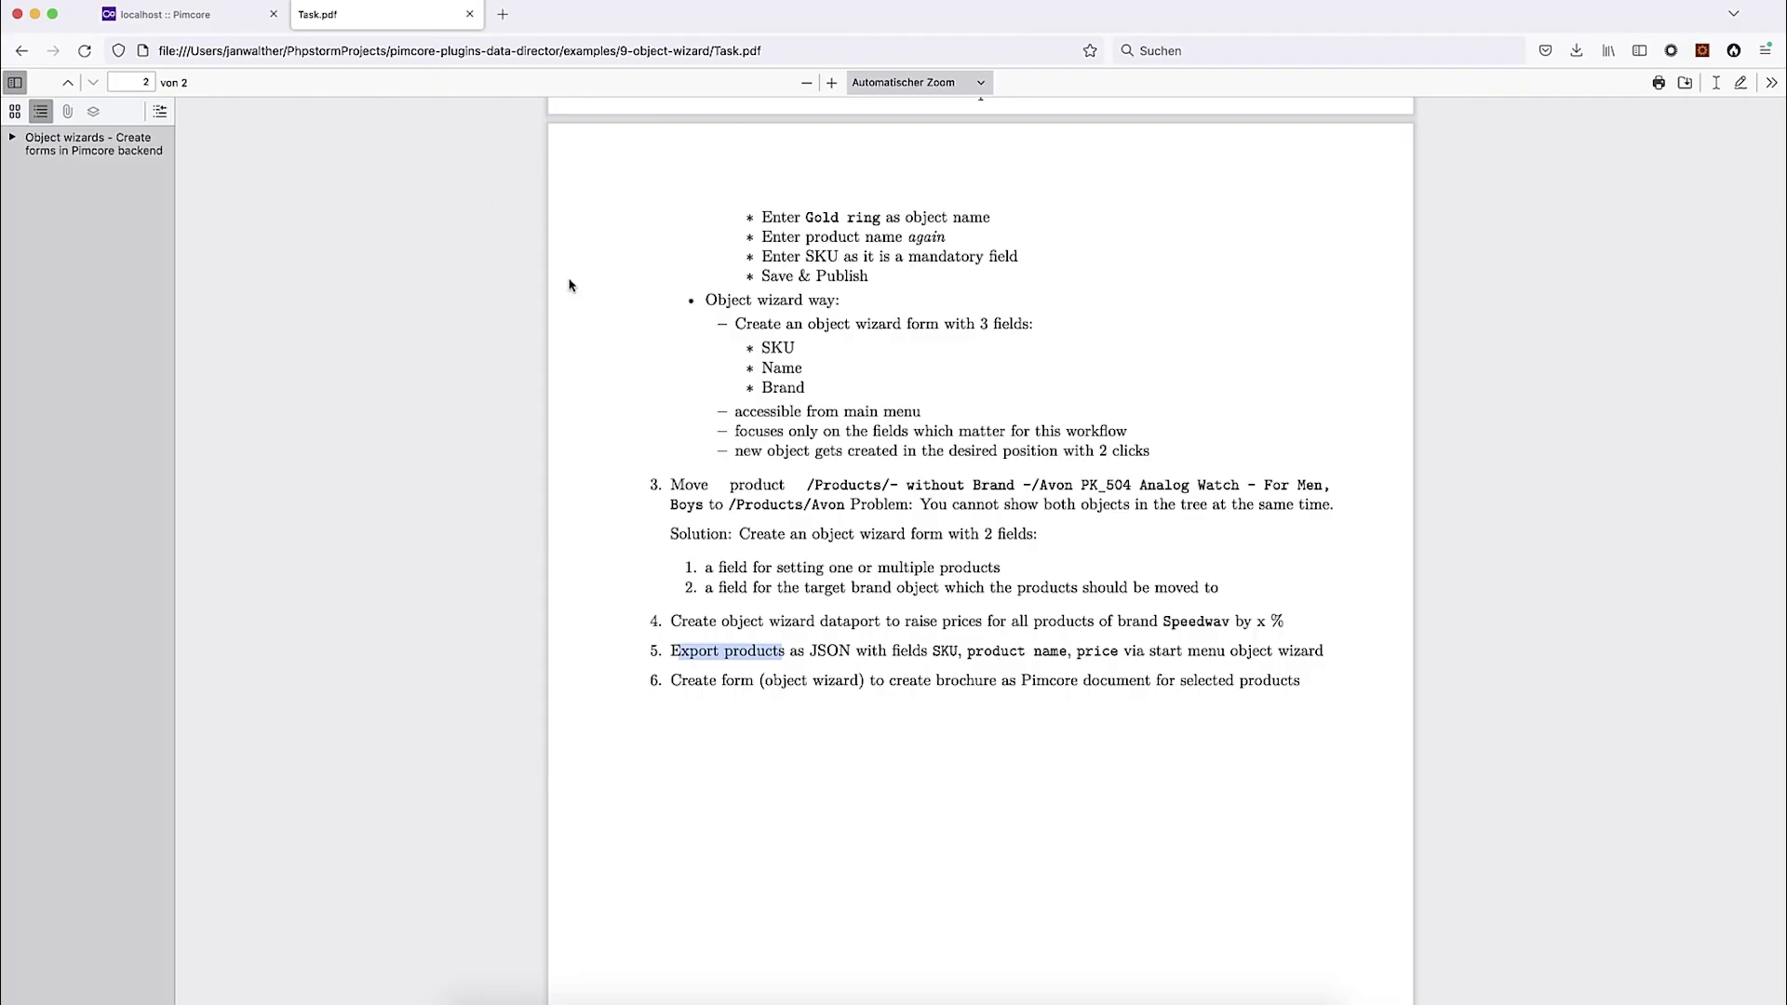
click(223, 17)
drag(971, 751, 935, 696)
shift+click(964, 787)
click(865, 657)
click(1001, 769)
click(861, 652)
key(ctrl+s)
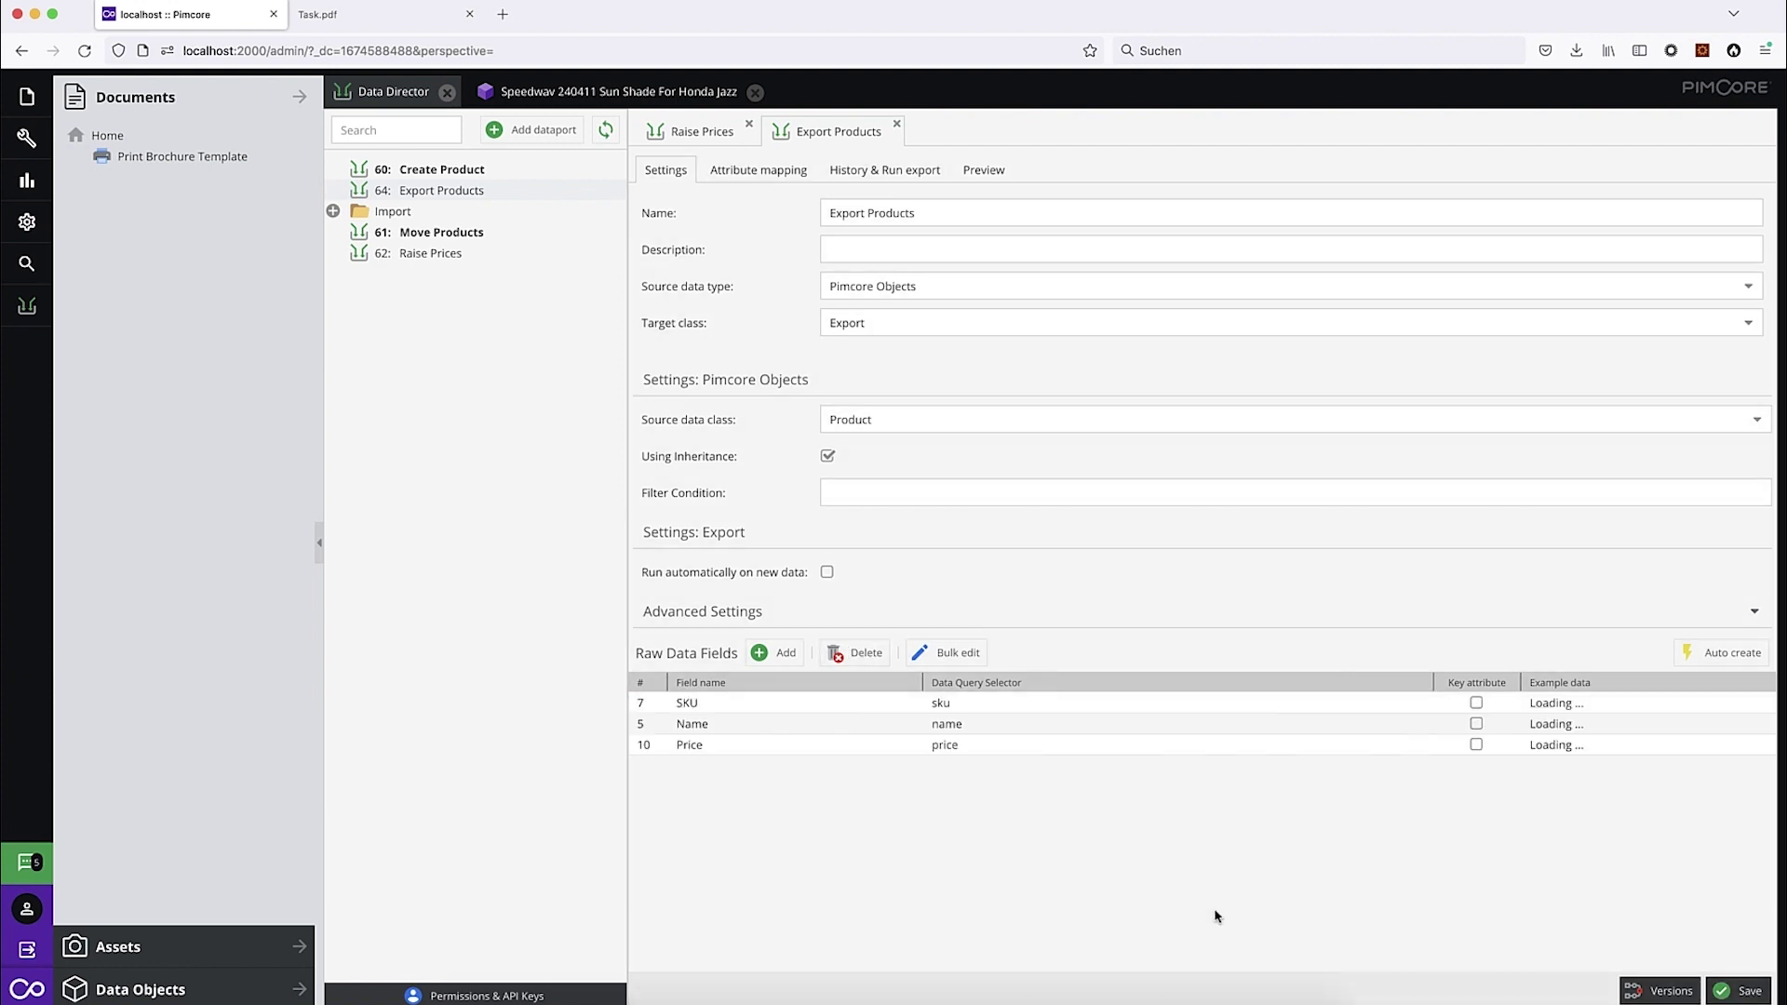
Step: Set the result callback function to the template Output raw data as JSON and save it
click(759, 172)
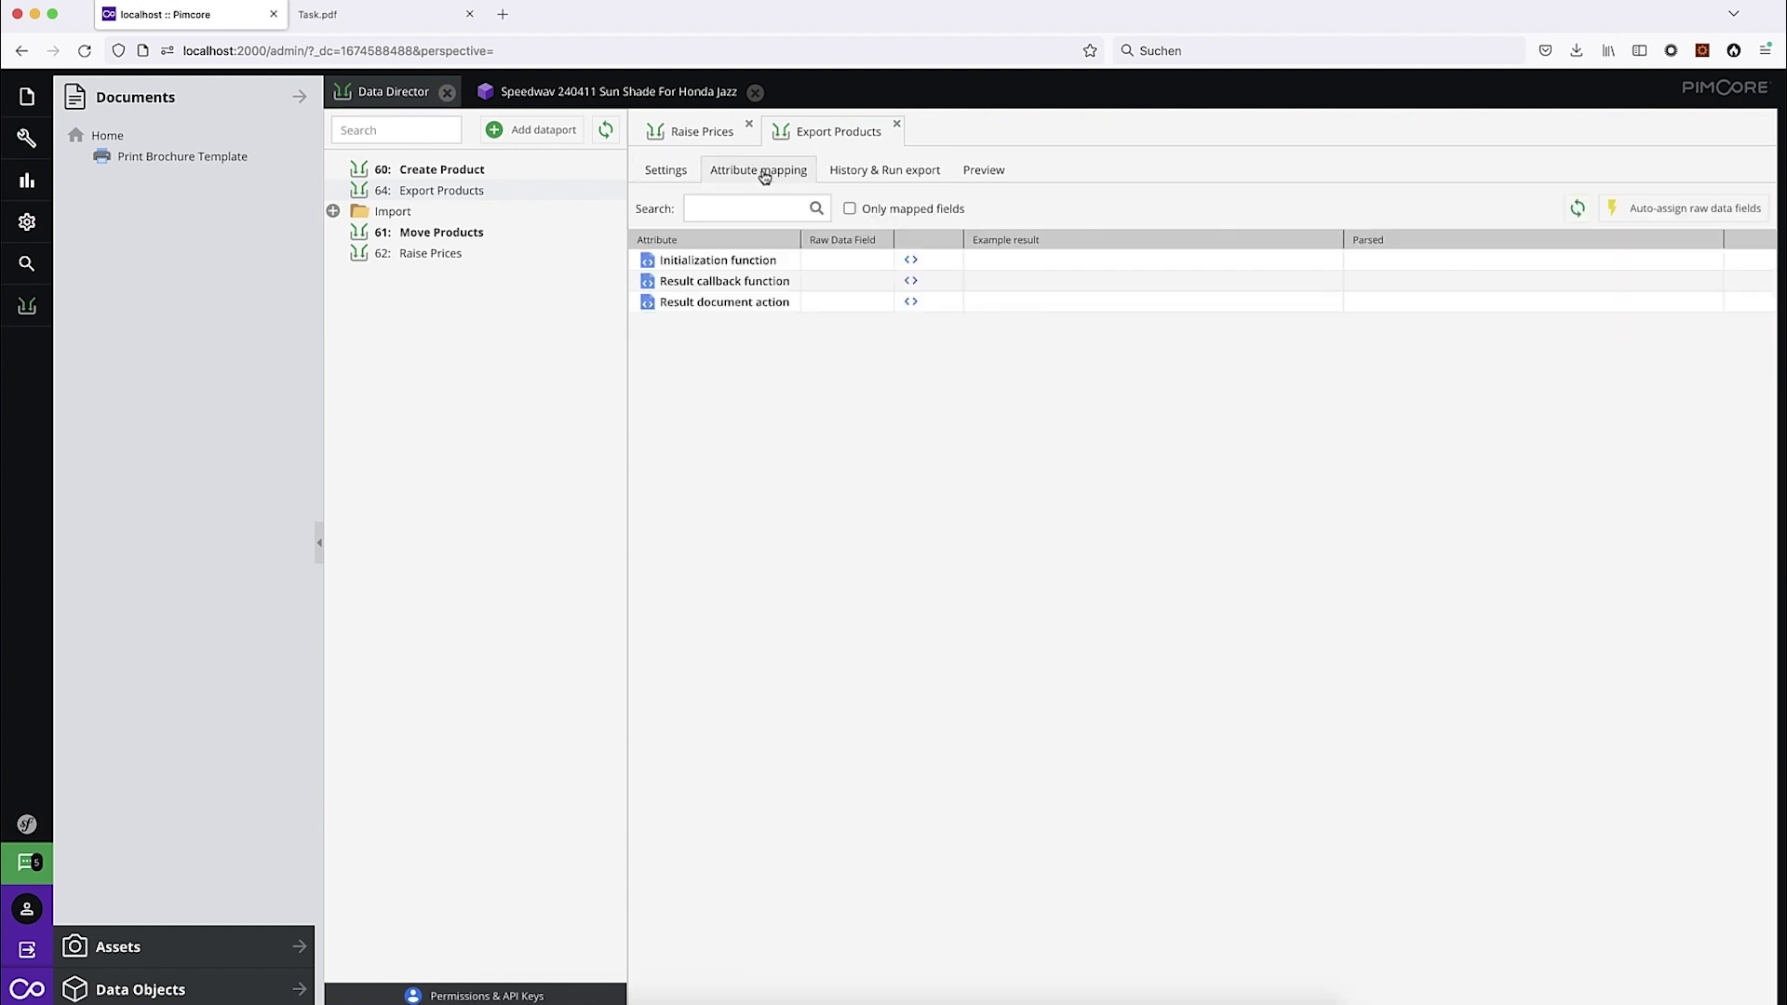
click(912, 281)
click(1399, 388)
click(725, 439)
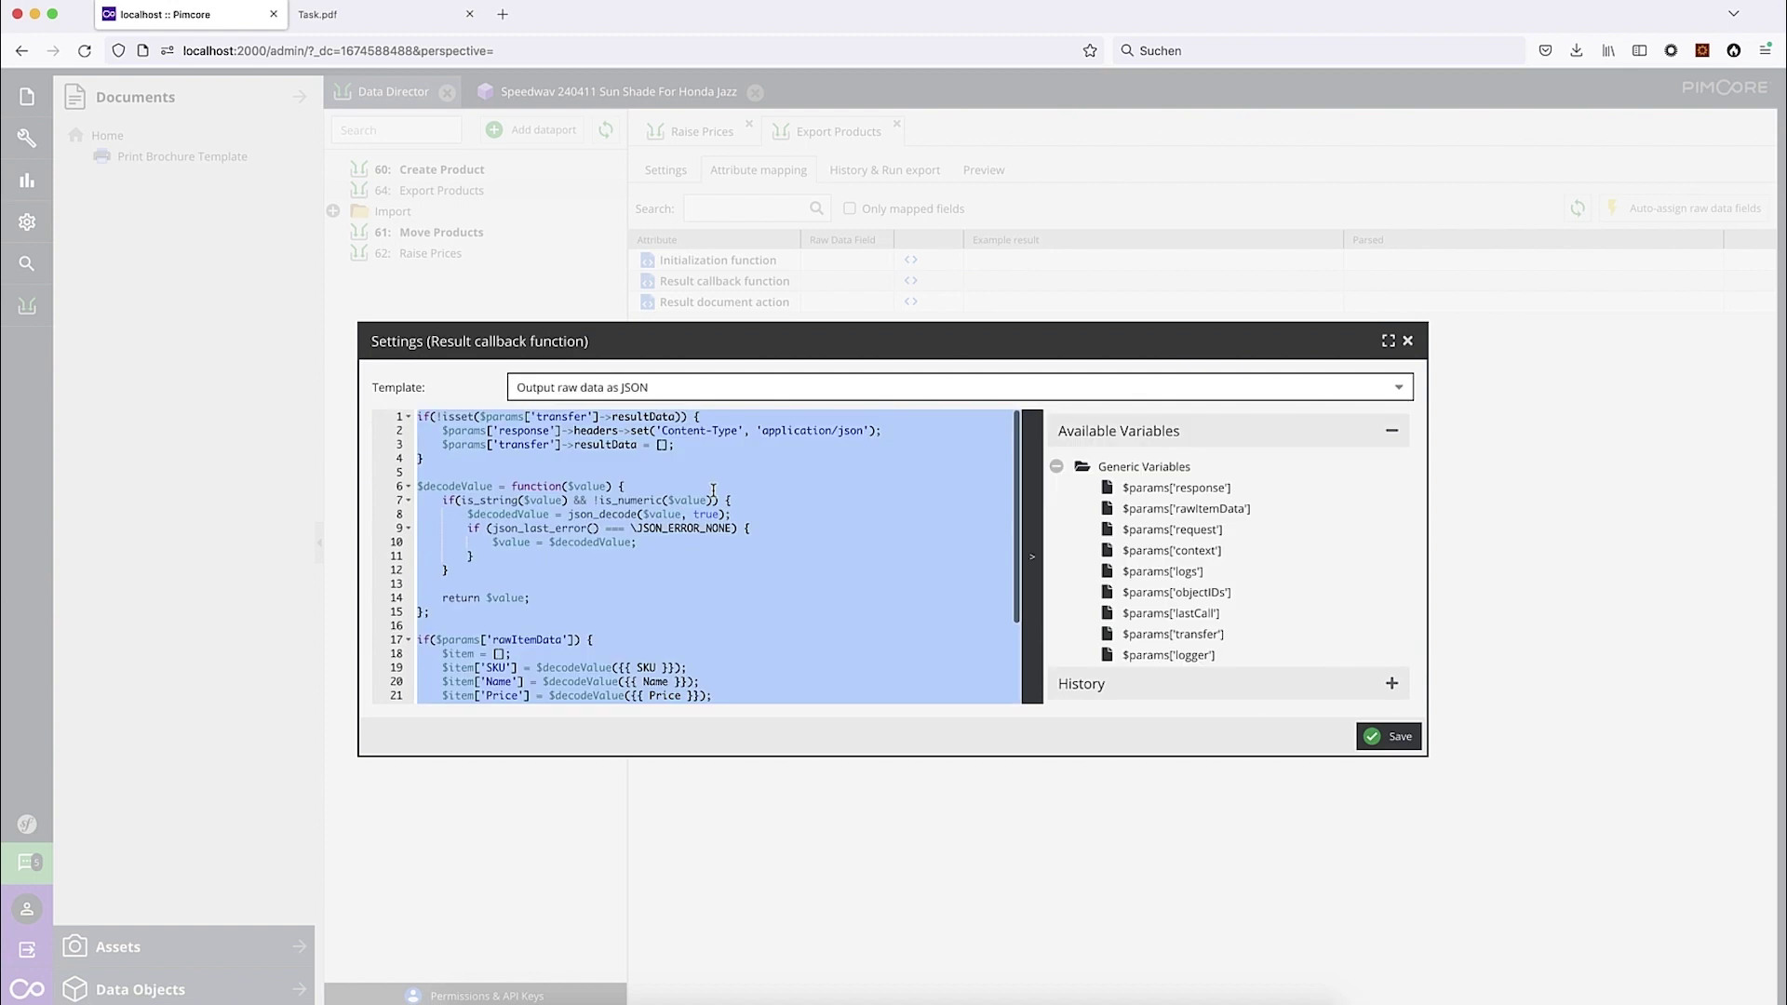
click(1376, 737)
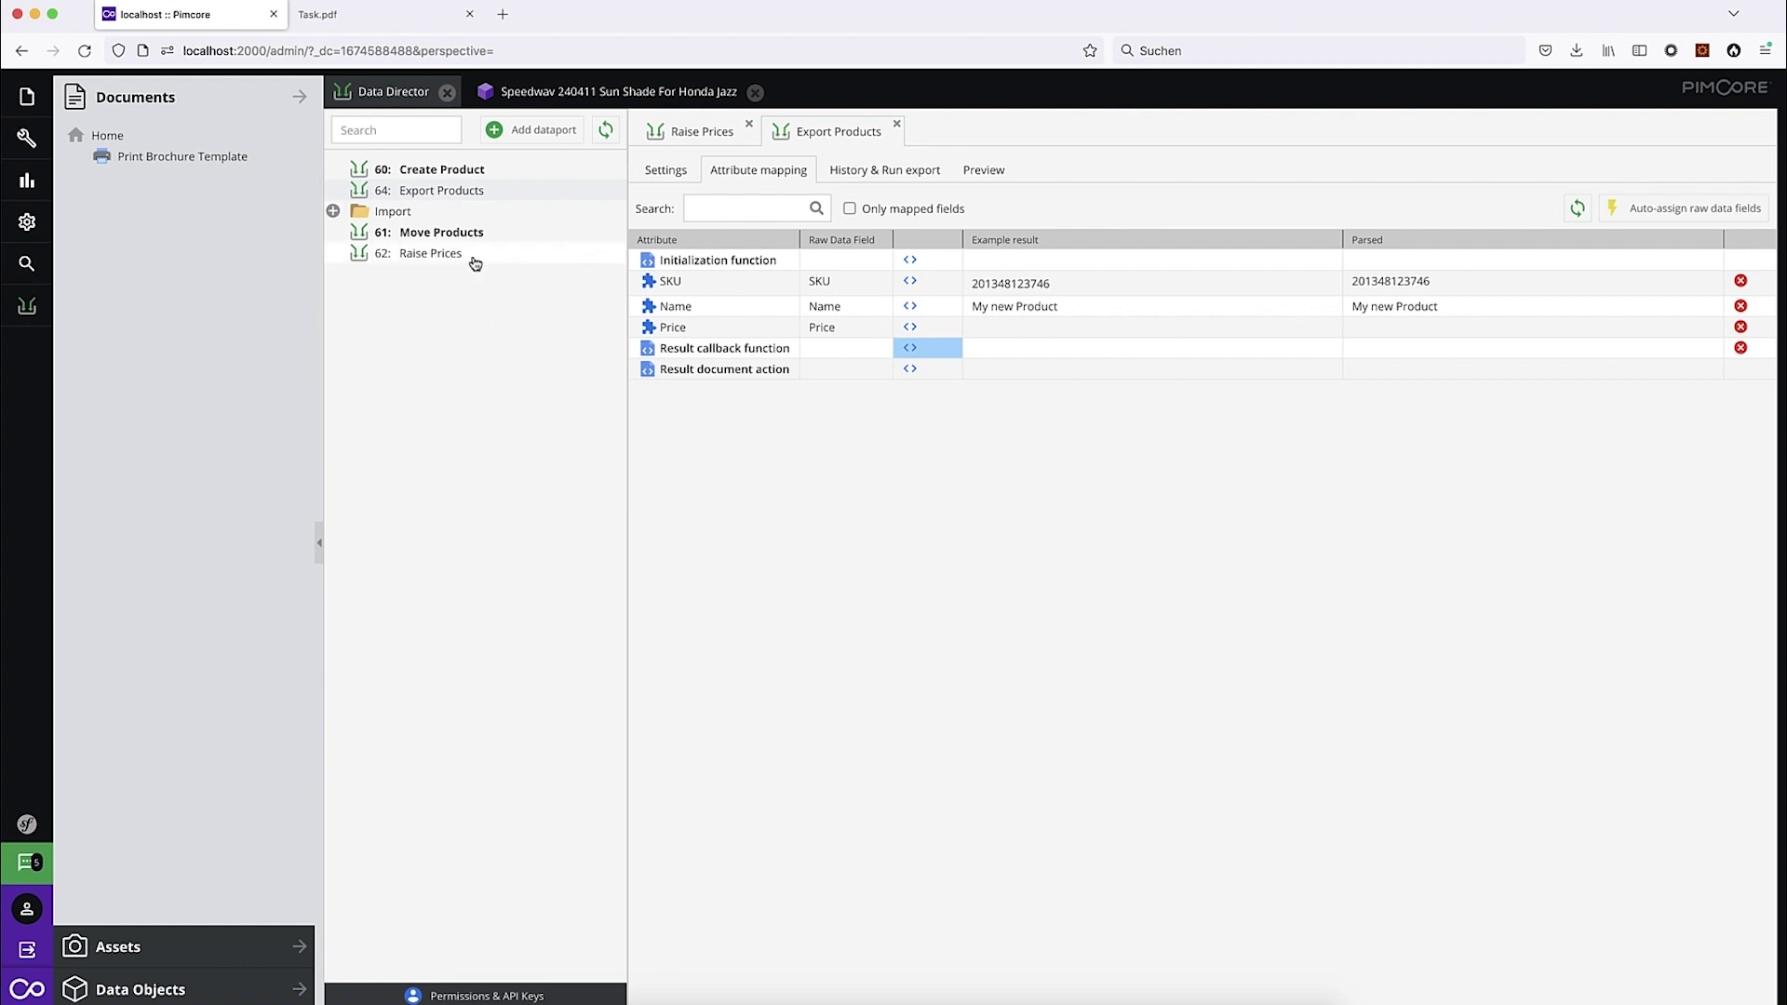
Step: Add the Export Products dataport to the main menu for the current user
right_click(470, 189)
mouse_move(620, 291)
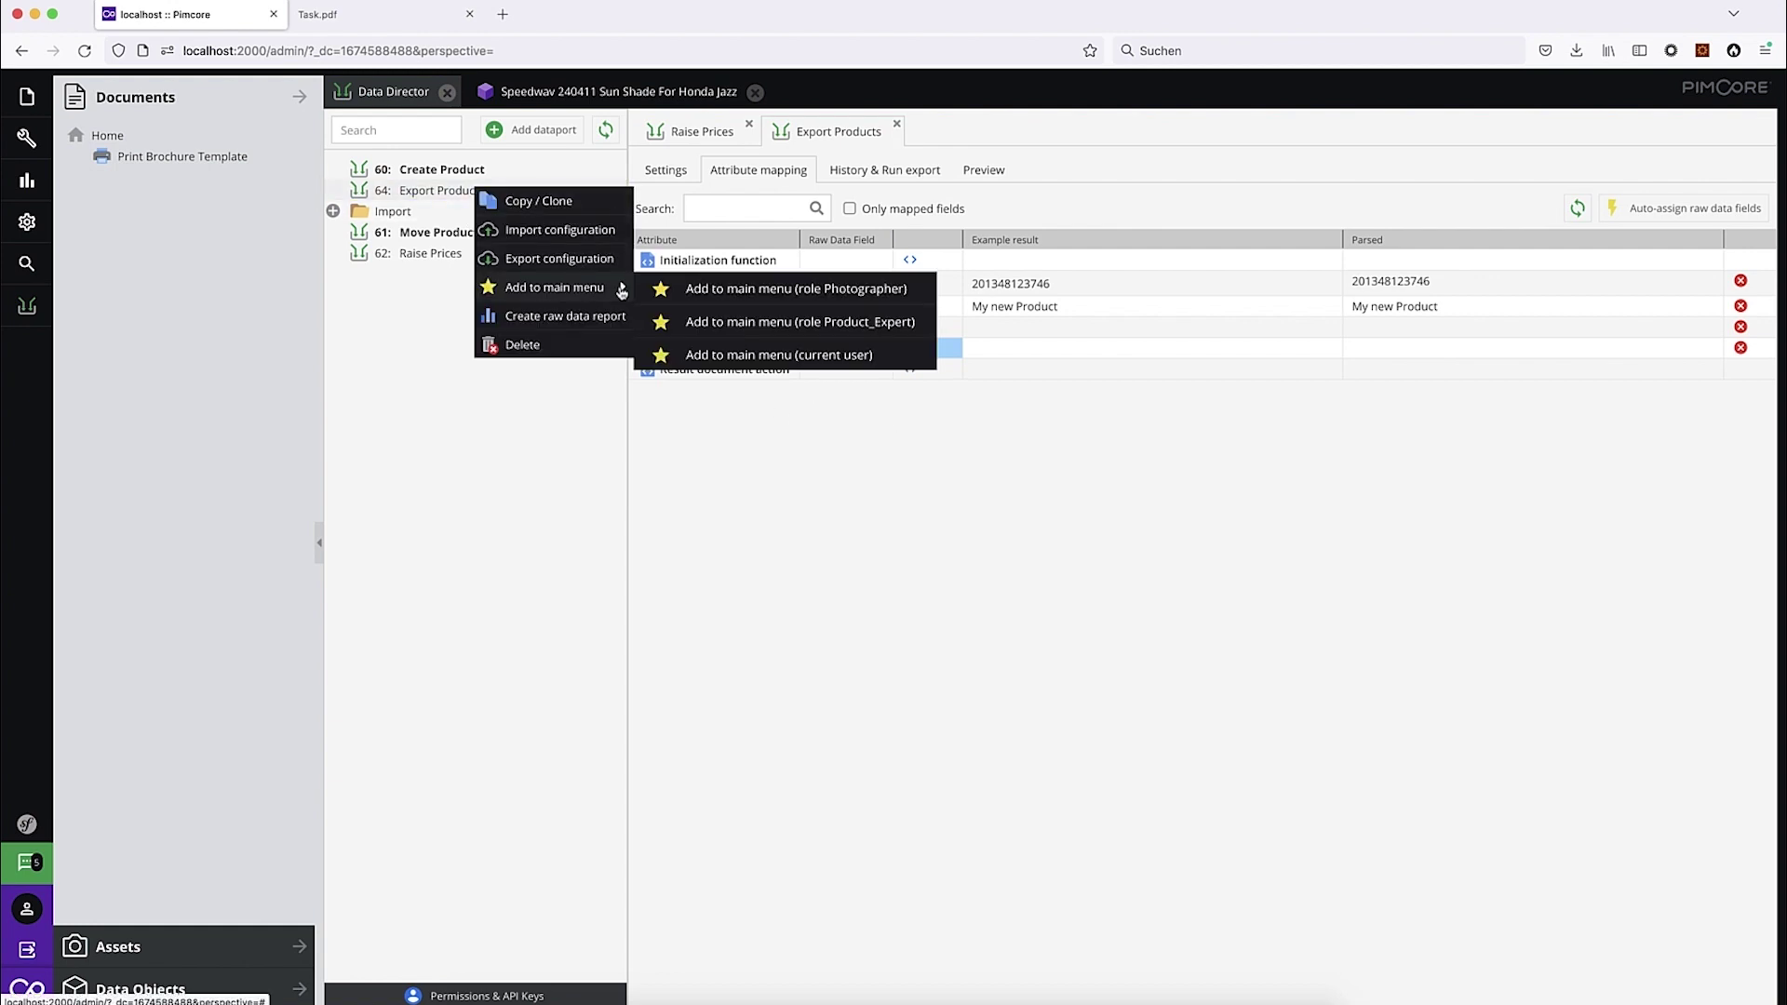
click(778, 357)
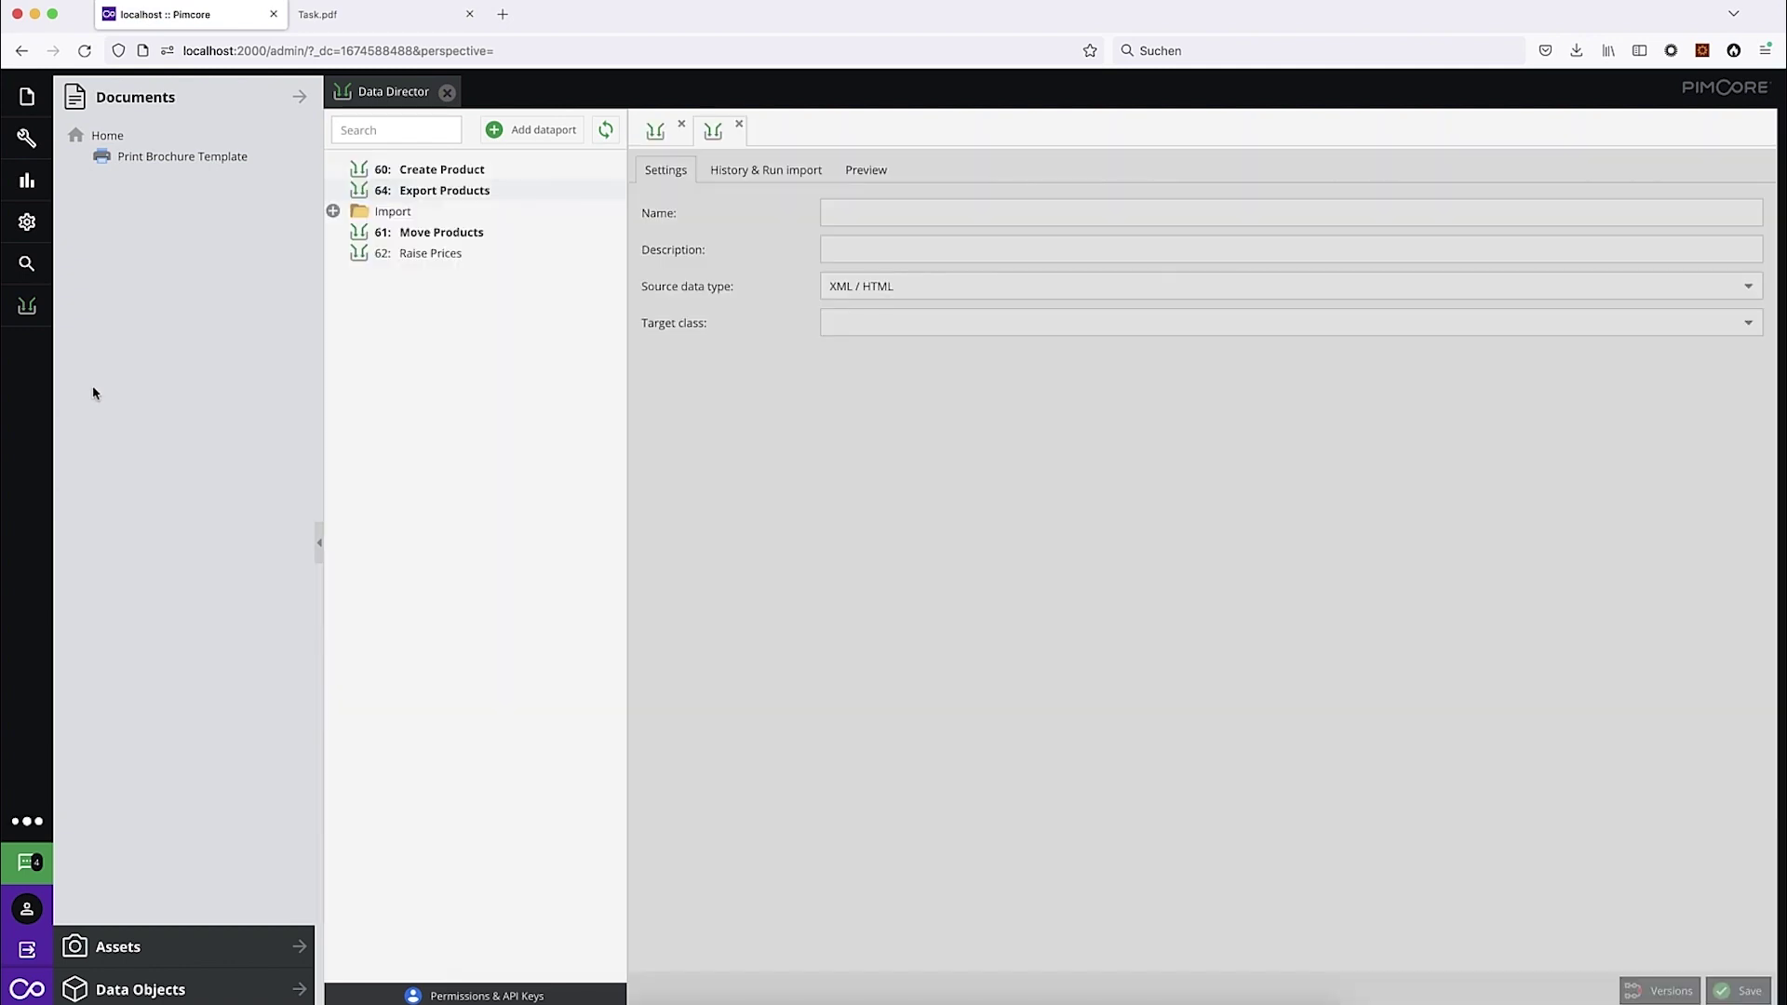
Step: Start the complete Export Products export from the main menu with language English and no filter condition
mouse_move(27, 305)
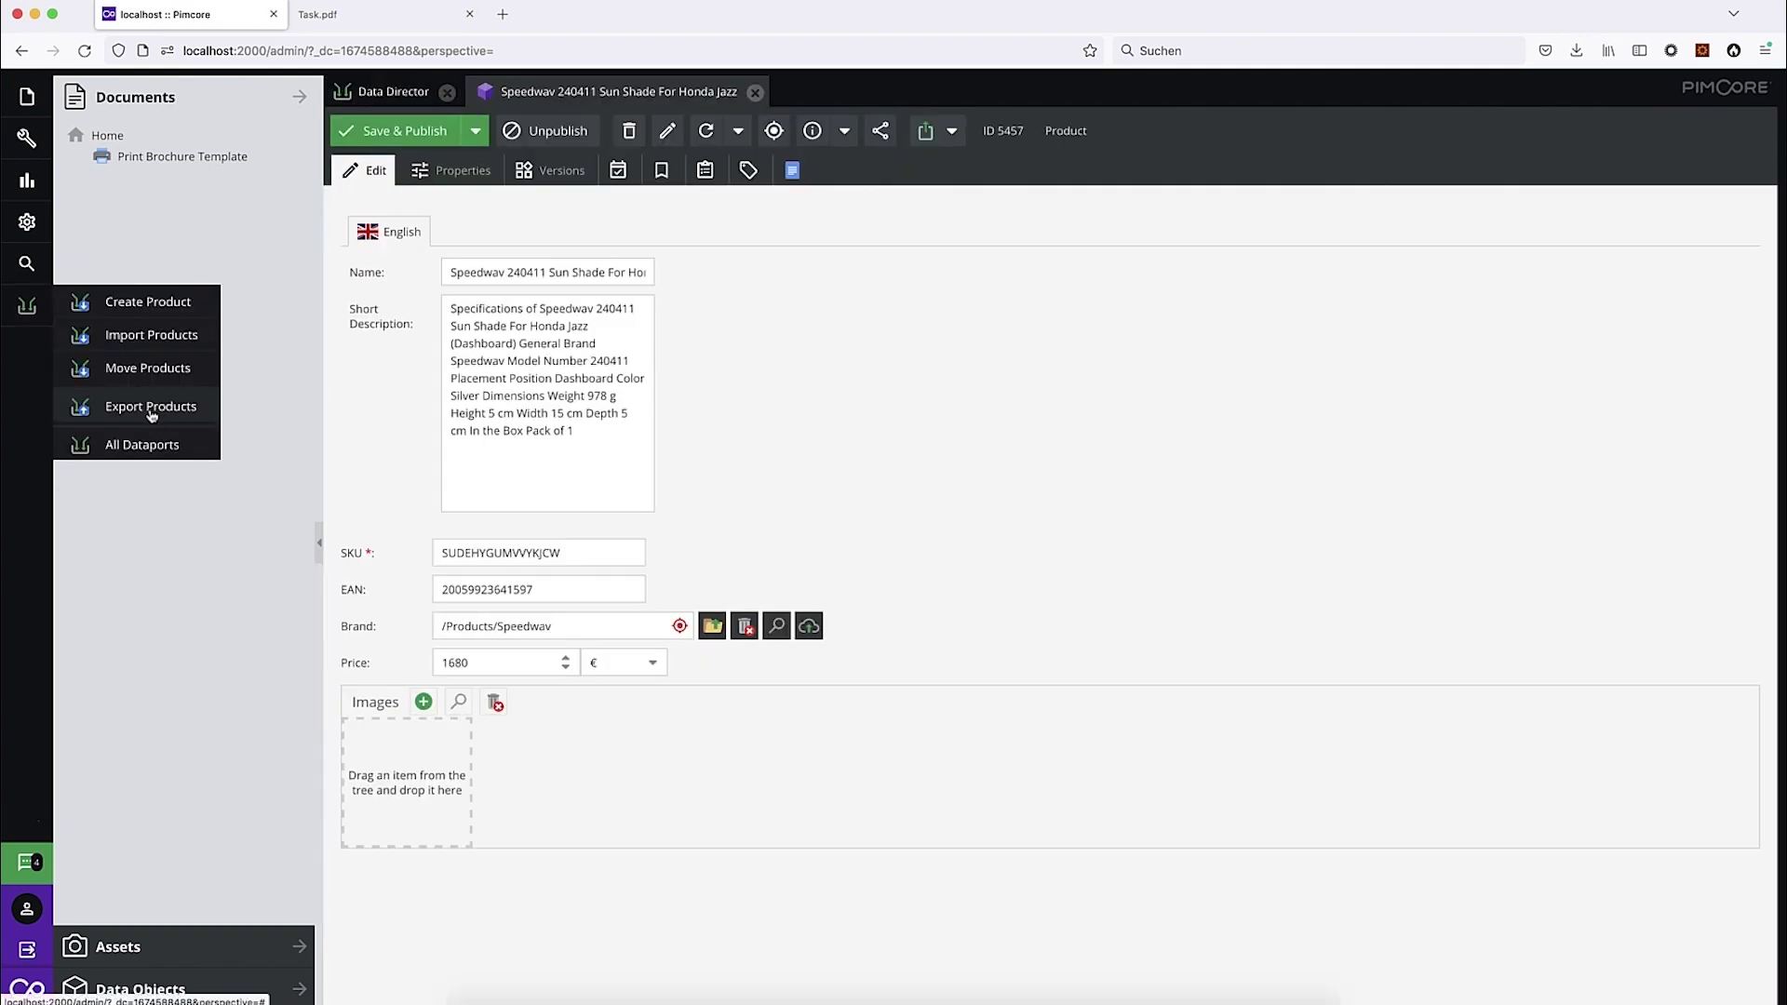
click(151, 407)
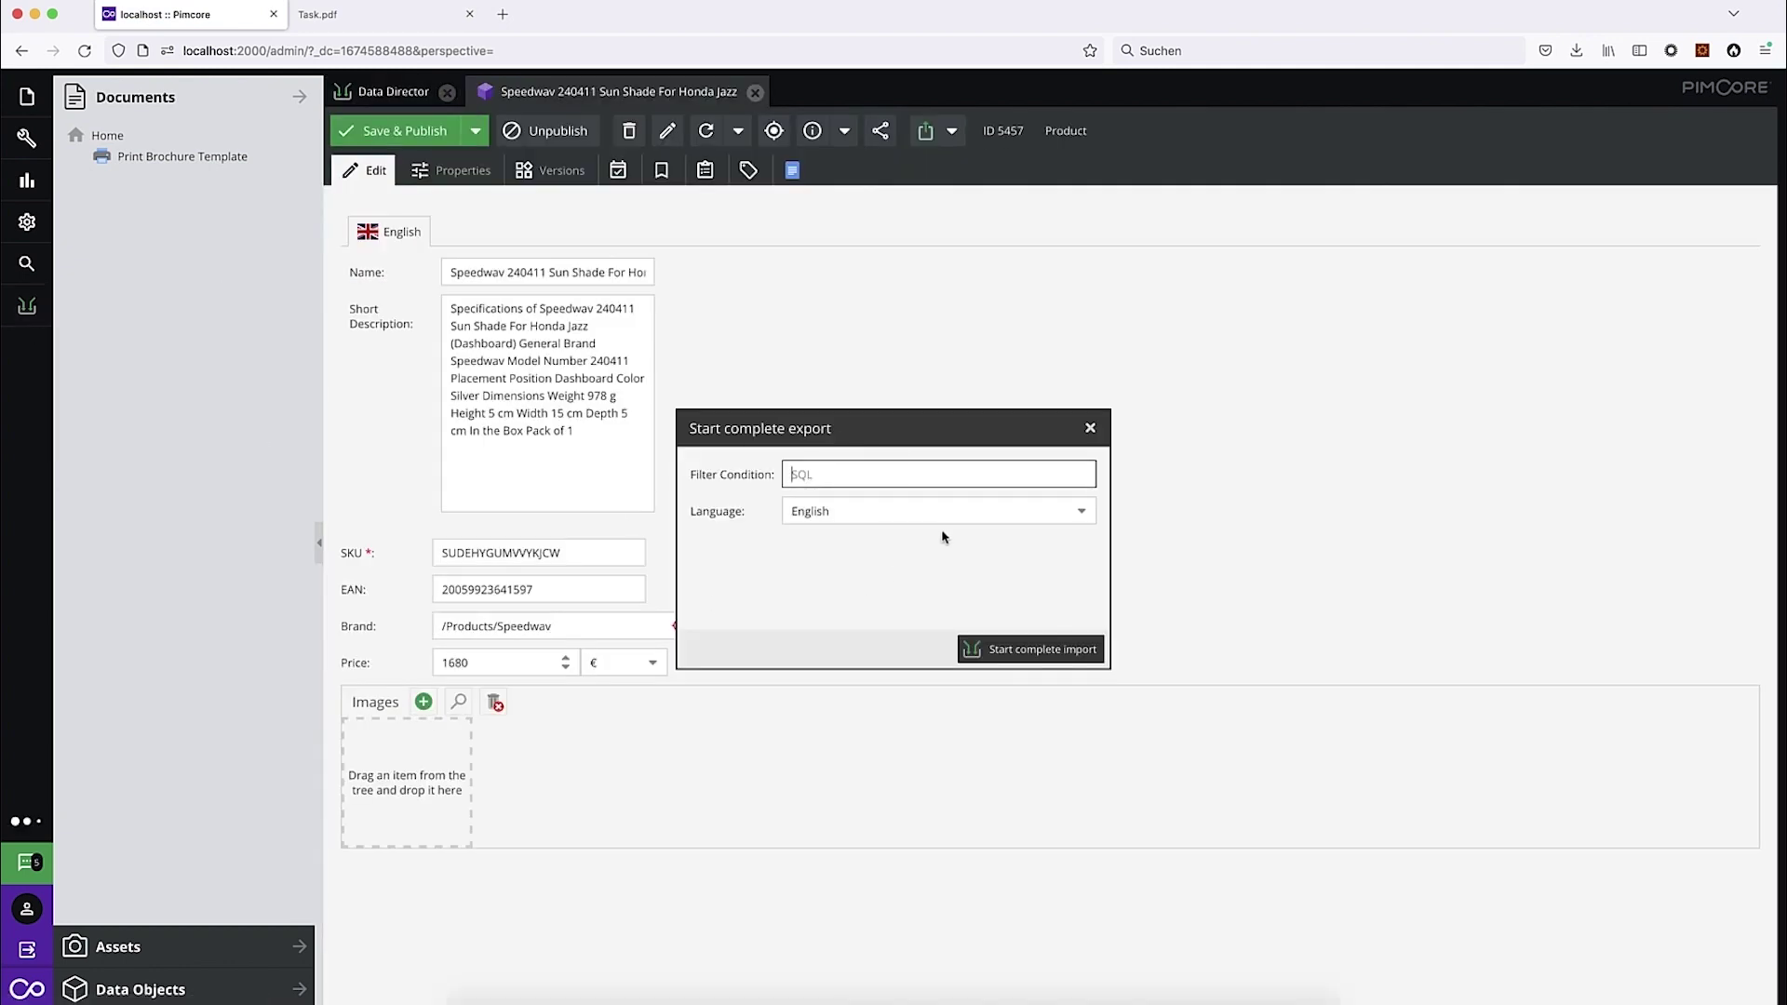
click(1041, 655)
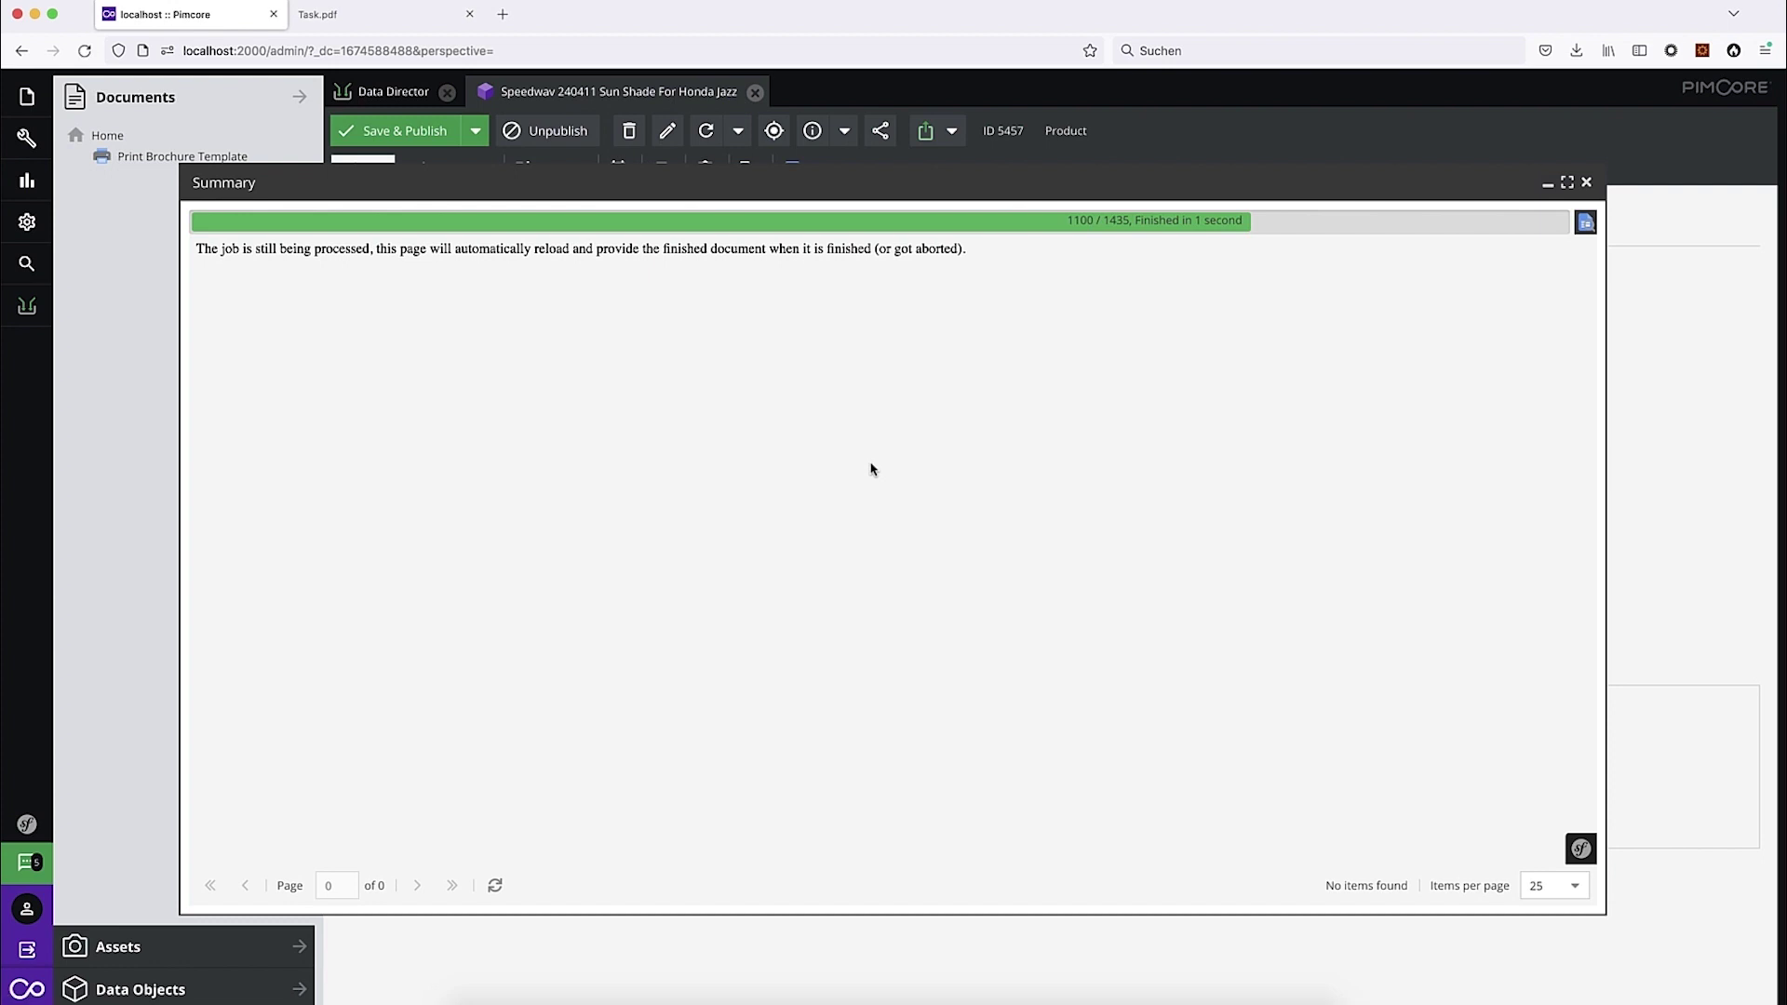
Step: Open the exported JSON file, examine entries 1 and 2 including their prices, and close the file and the export summary
click(1305, 89)
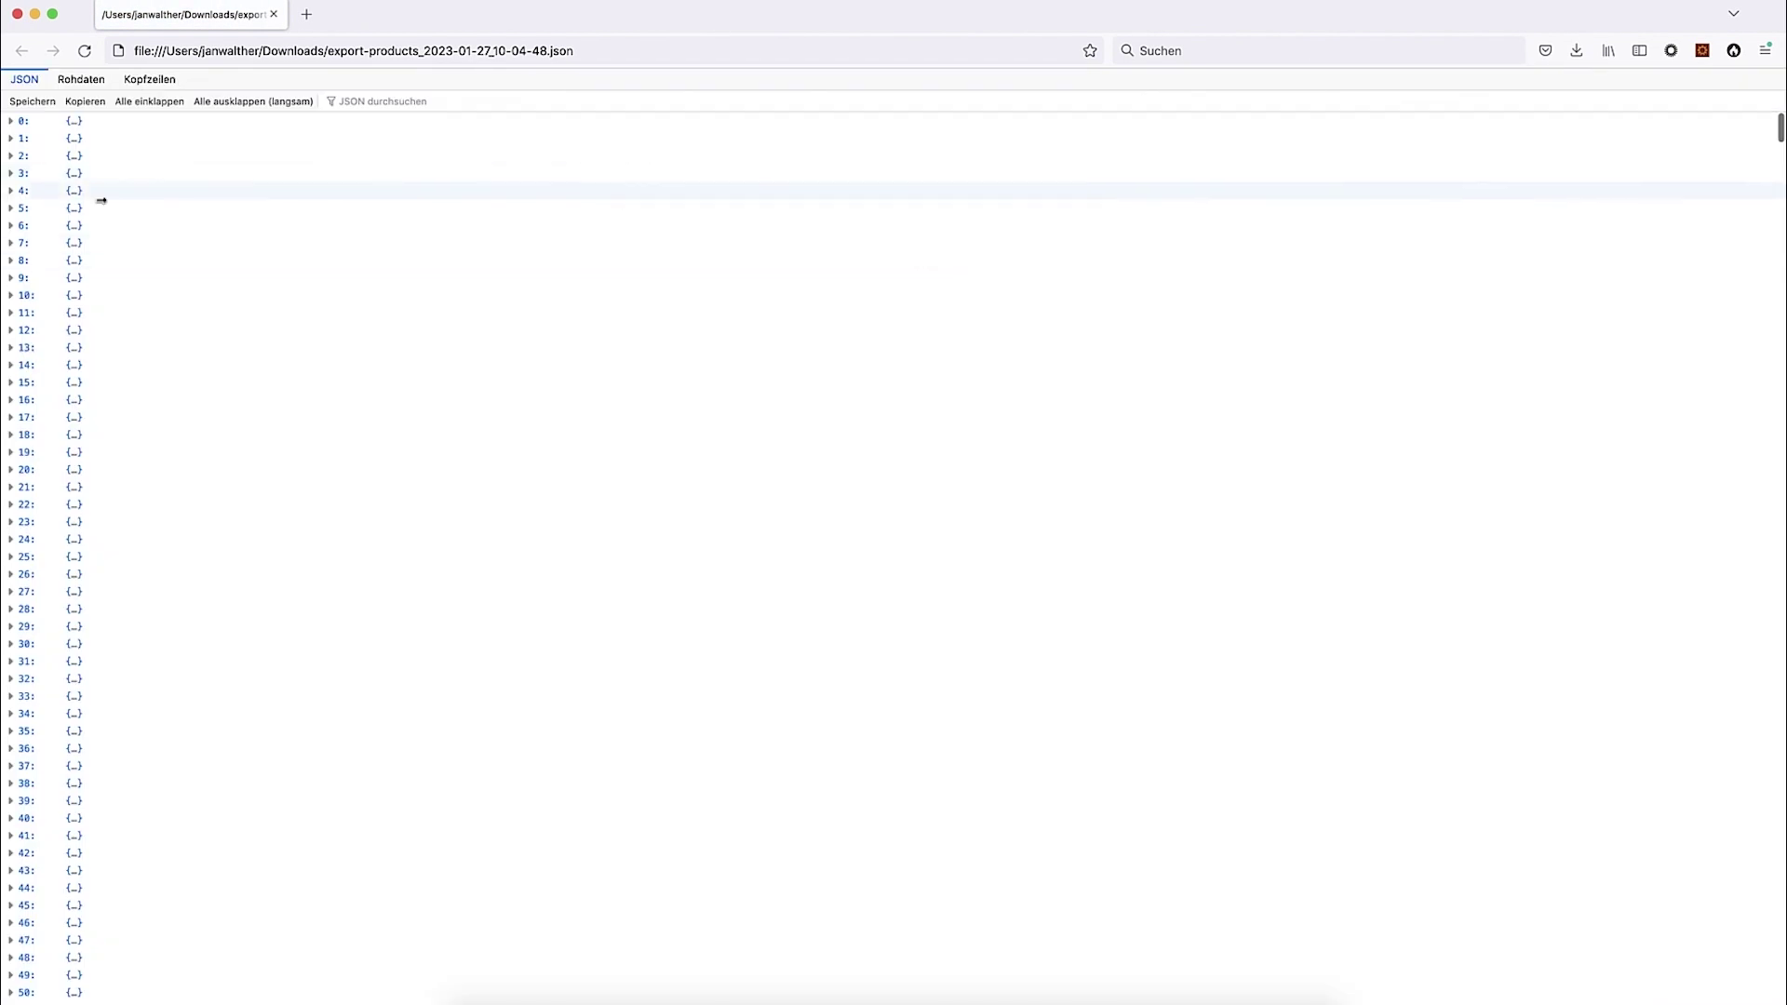
click(18, 139)
click(17, 209)
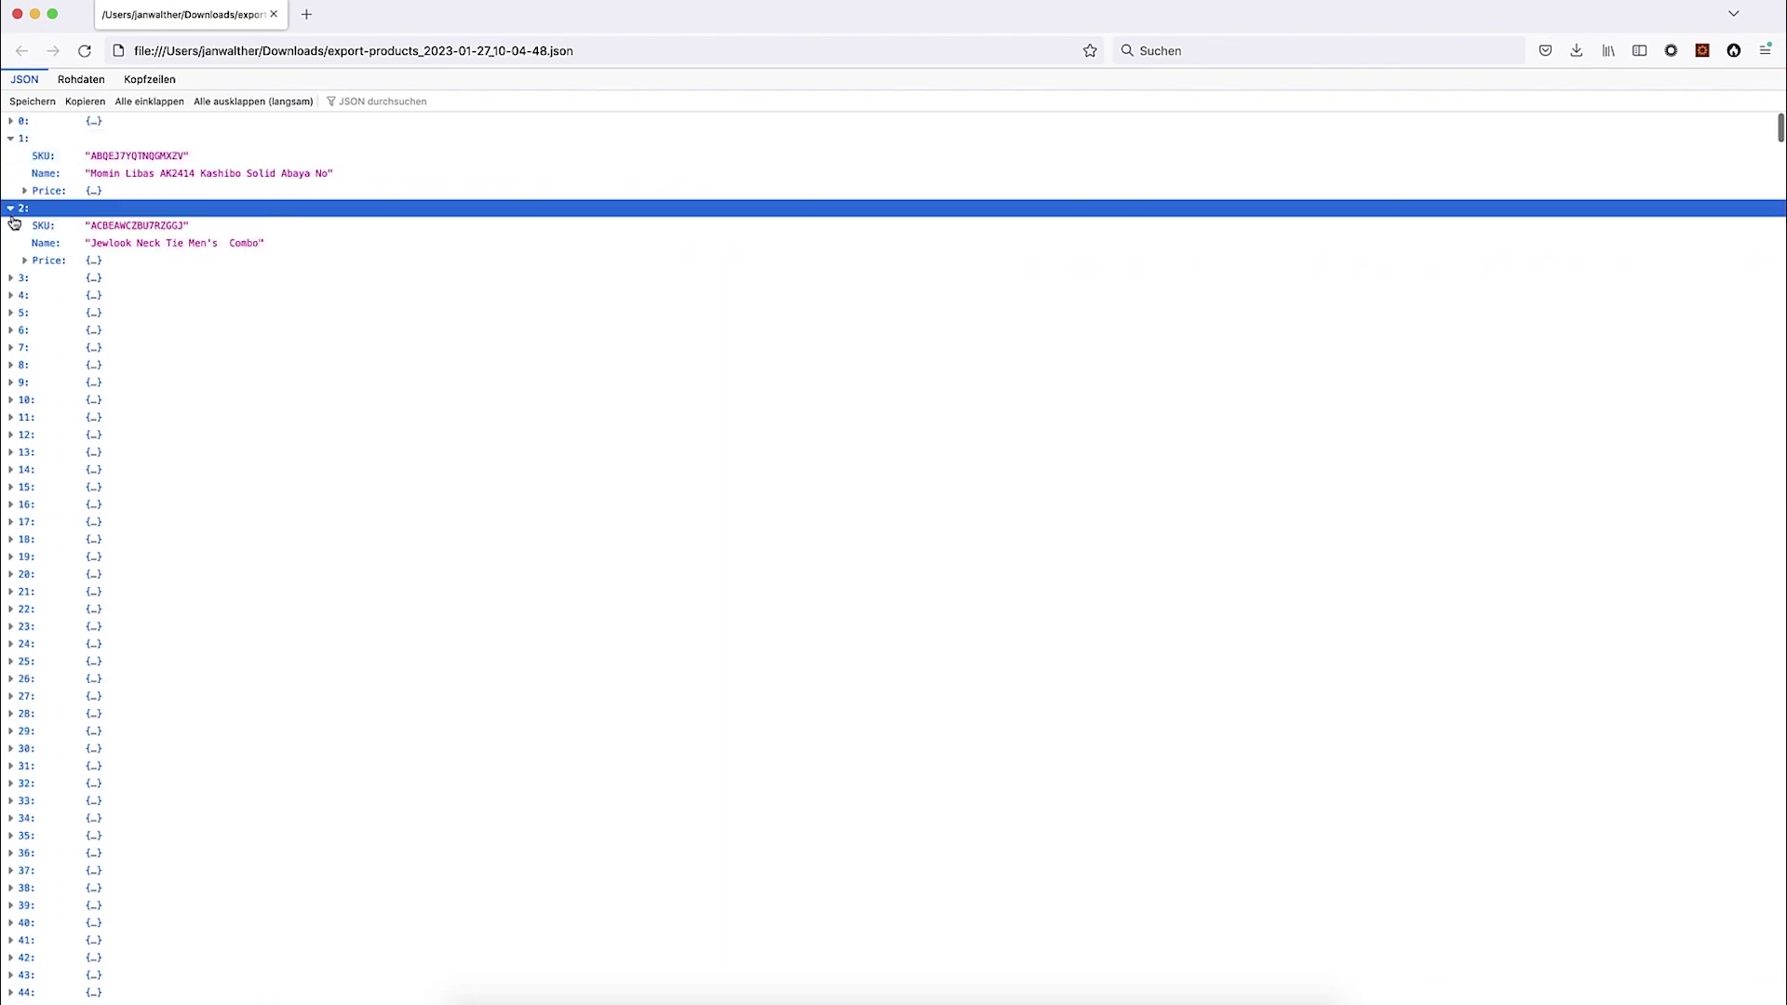
click(24, 191)
click(24, 295)
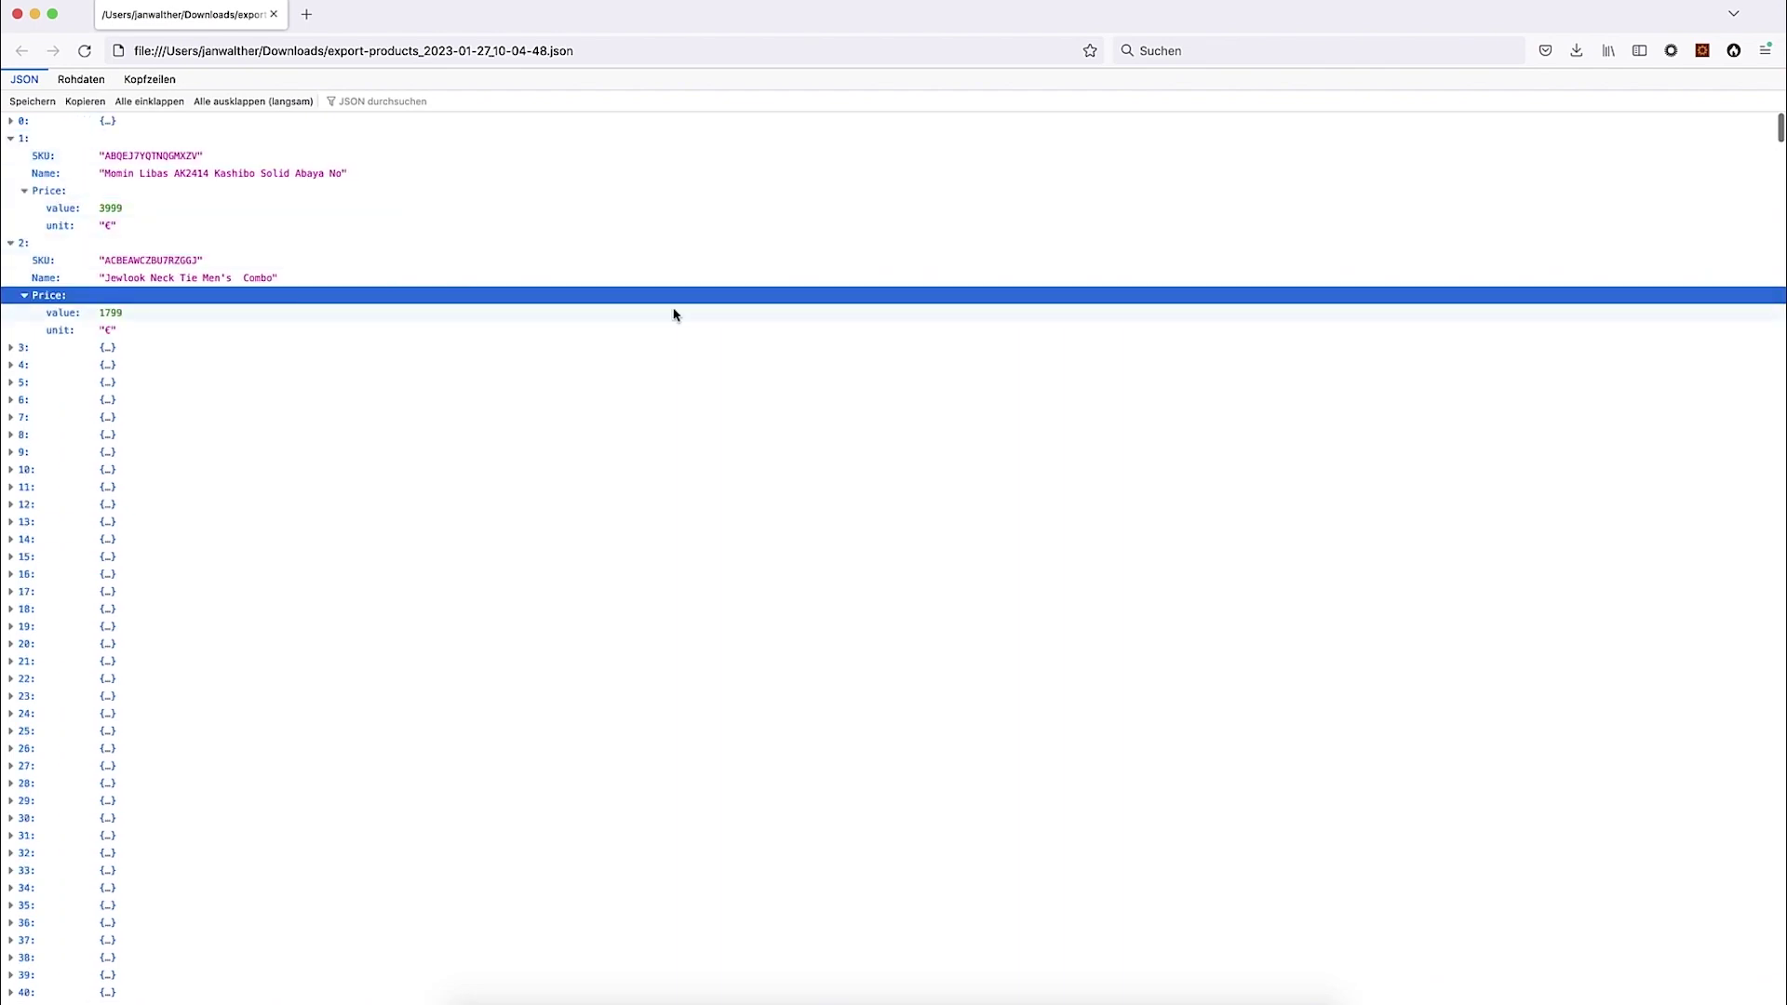
click(16, 14)
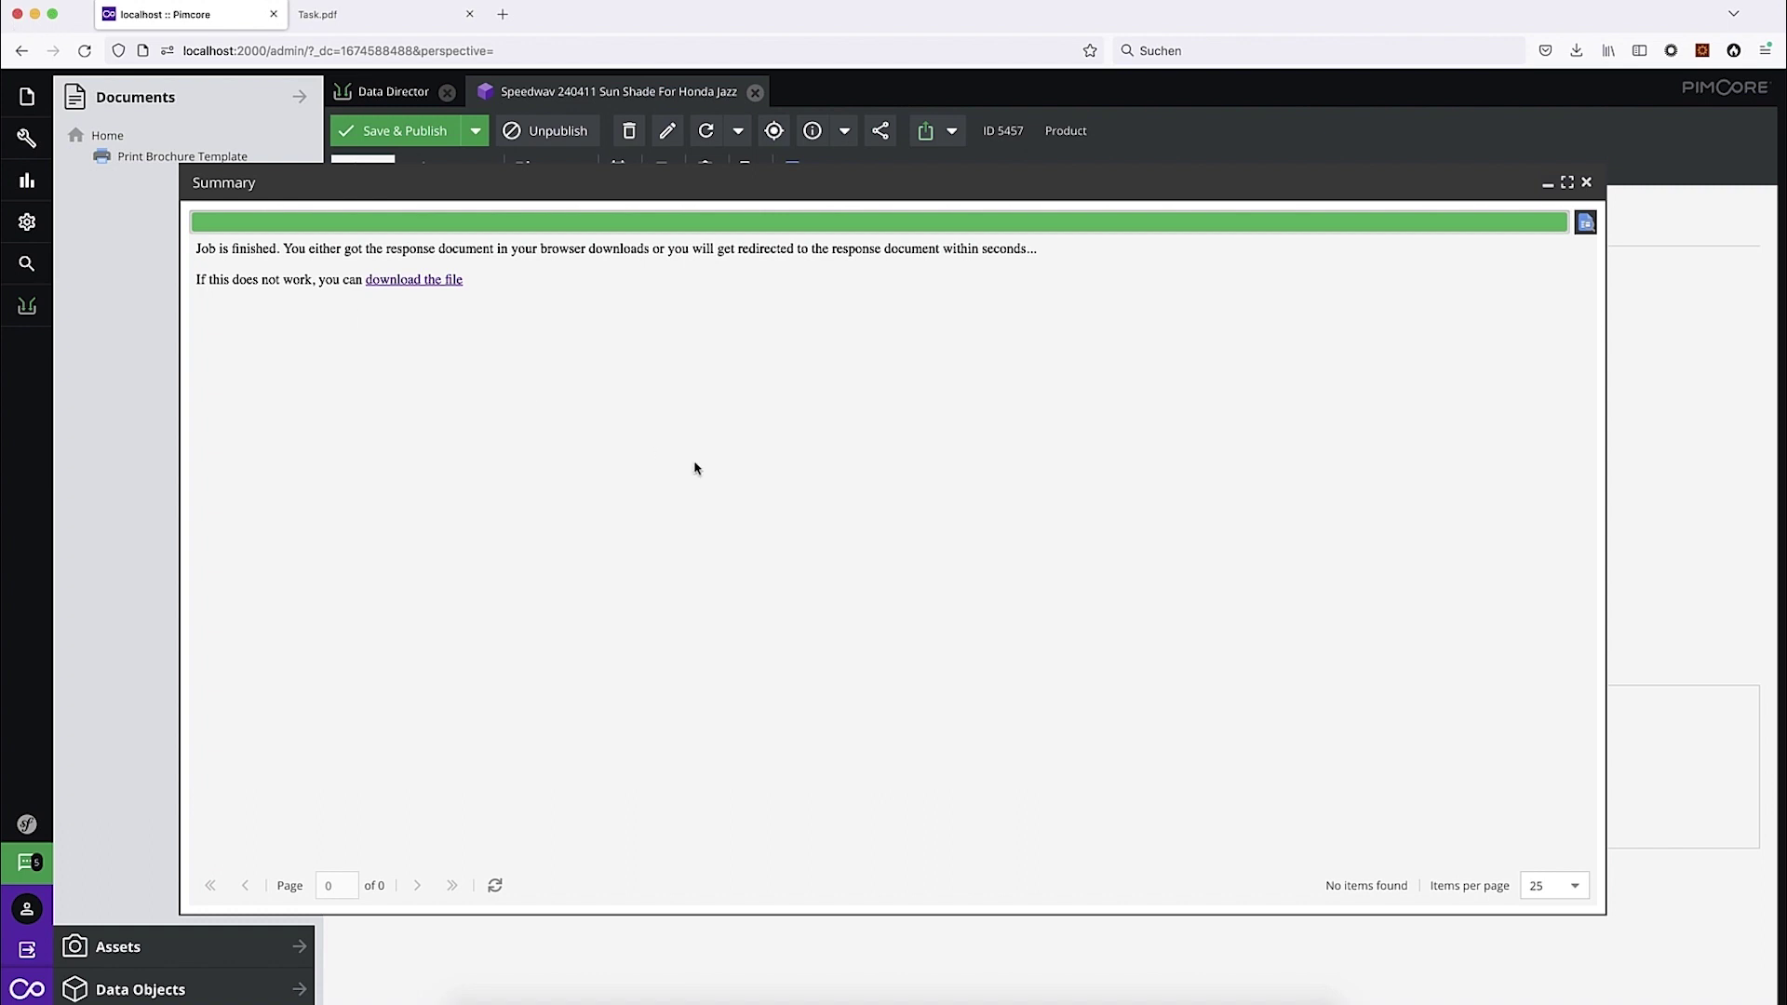
click(1587, 183)
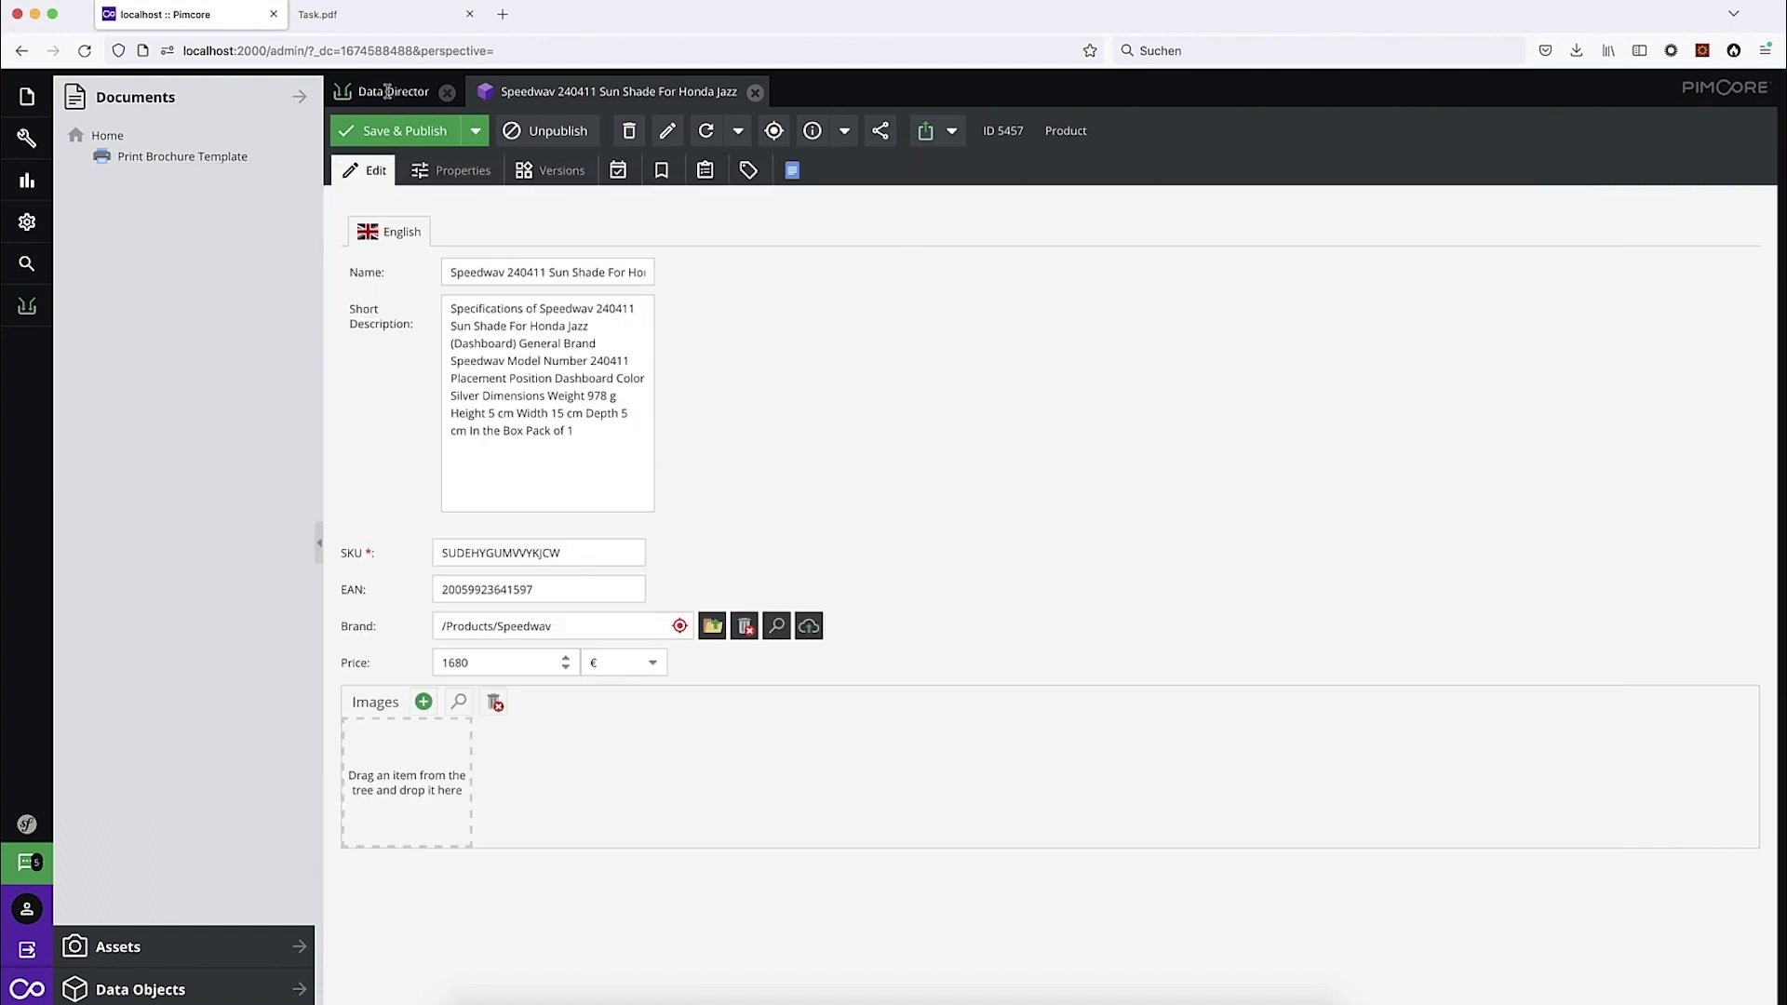
Step: Examine task 5 in Task.pdf about exporting products as JSON with SKU, product name and price via the object wizard
click(341, 15)
click(738, 759)
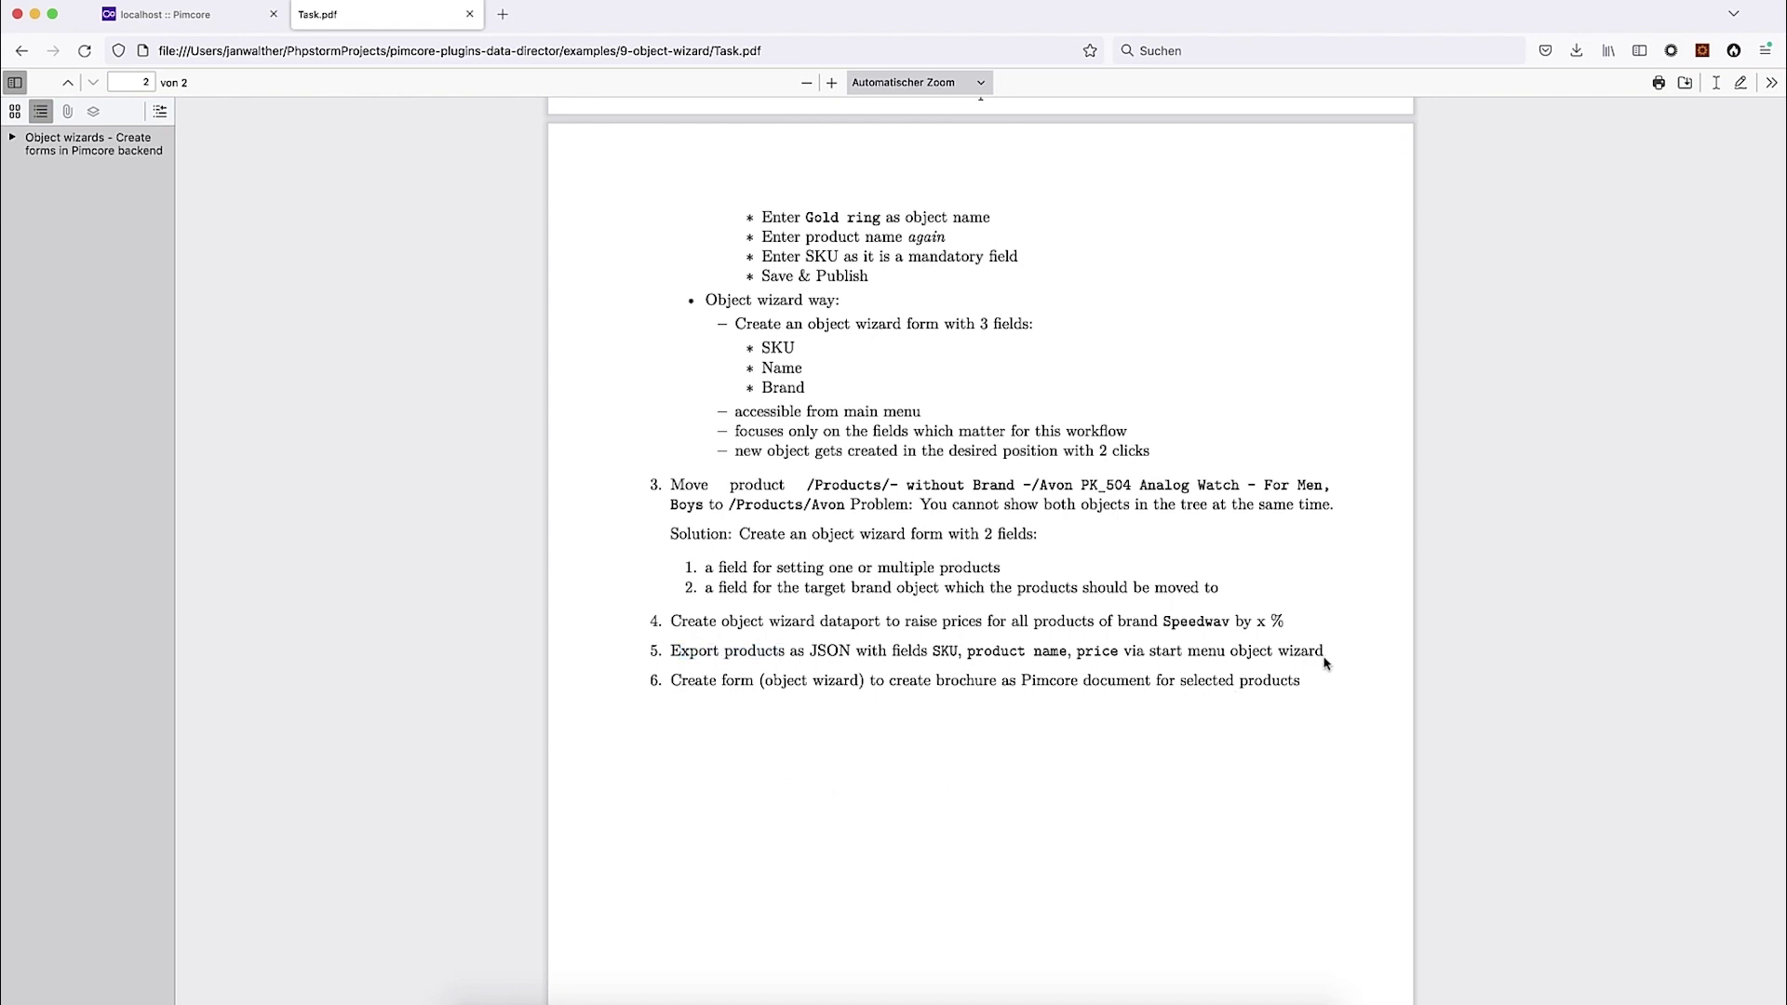
mouse_move(1326, 657)
mouse_down()
mouse_move(685, 653)
mouse_move(1319, 652)
mouse_up()
click(685, 652)
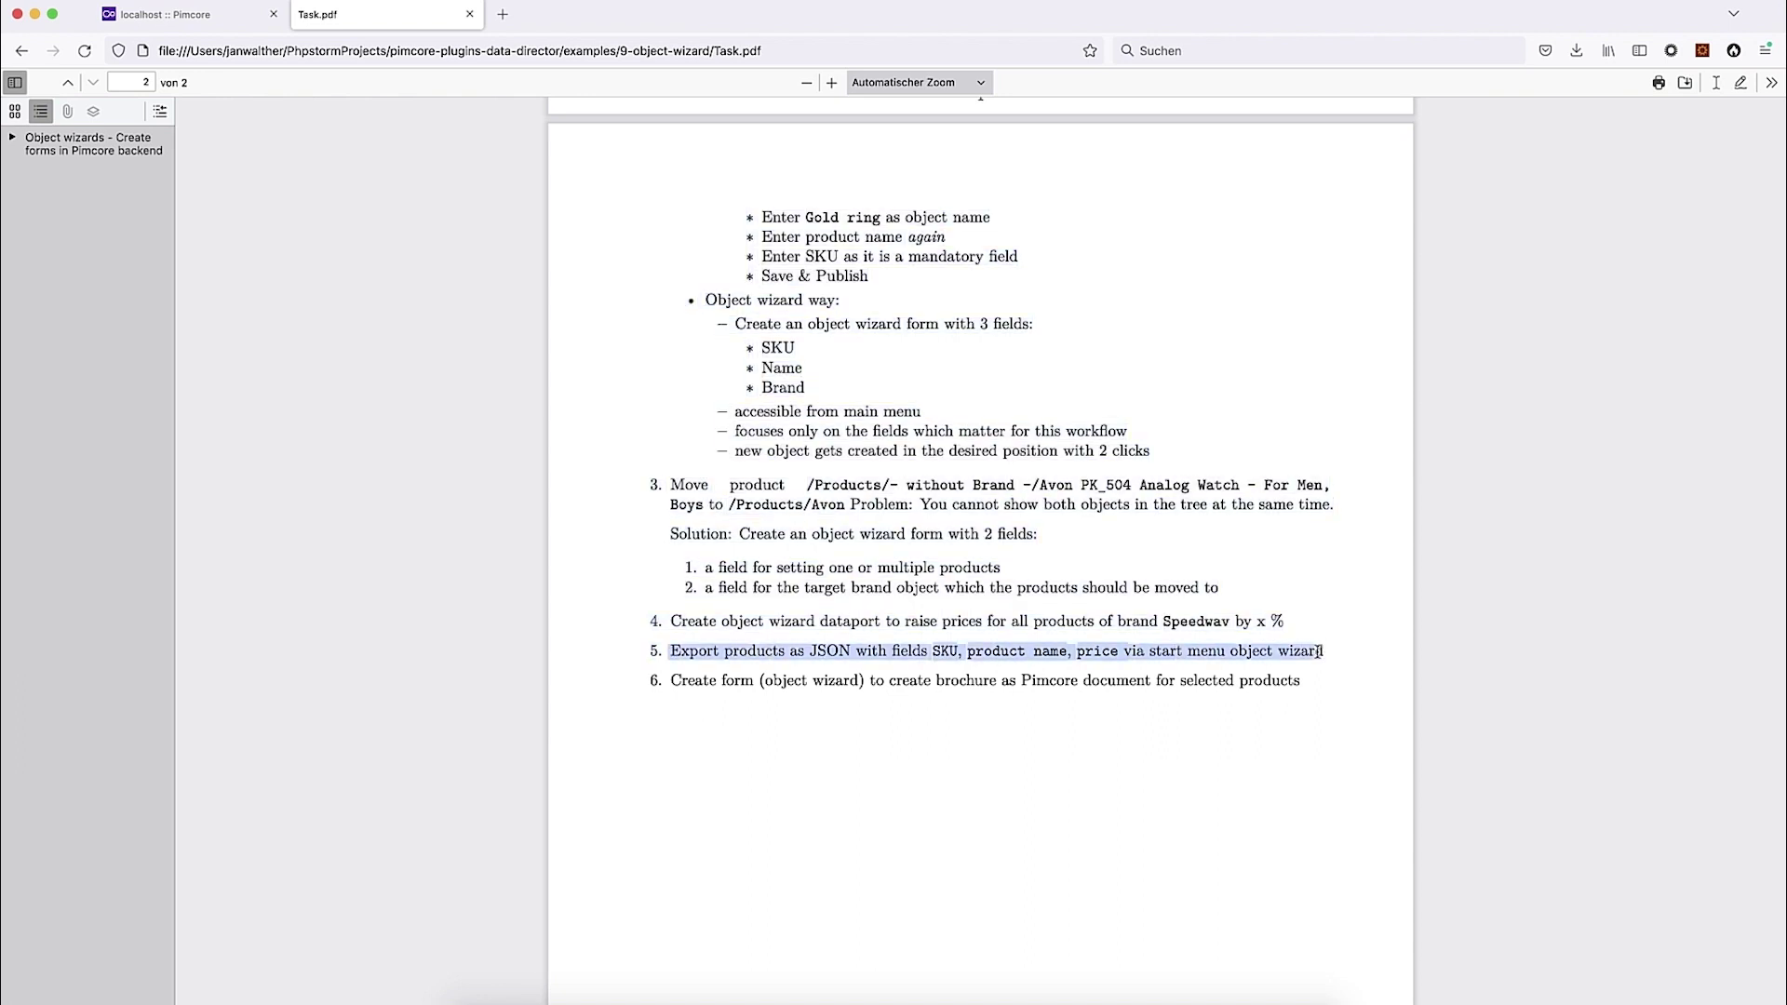
Step: Return to the Data Director and add a new dataport named Export Products Form
click(203, 13)
click(385, 97)
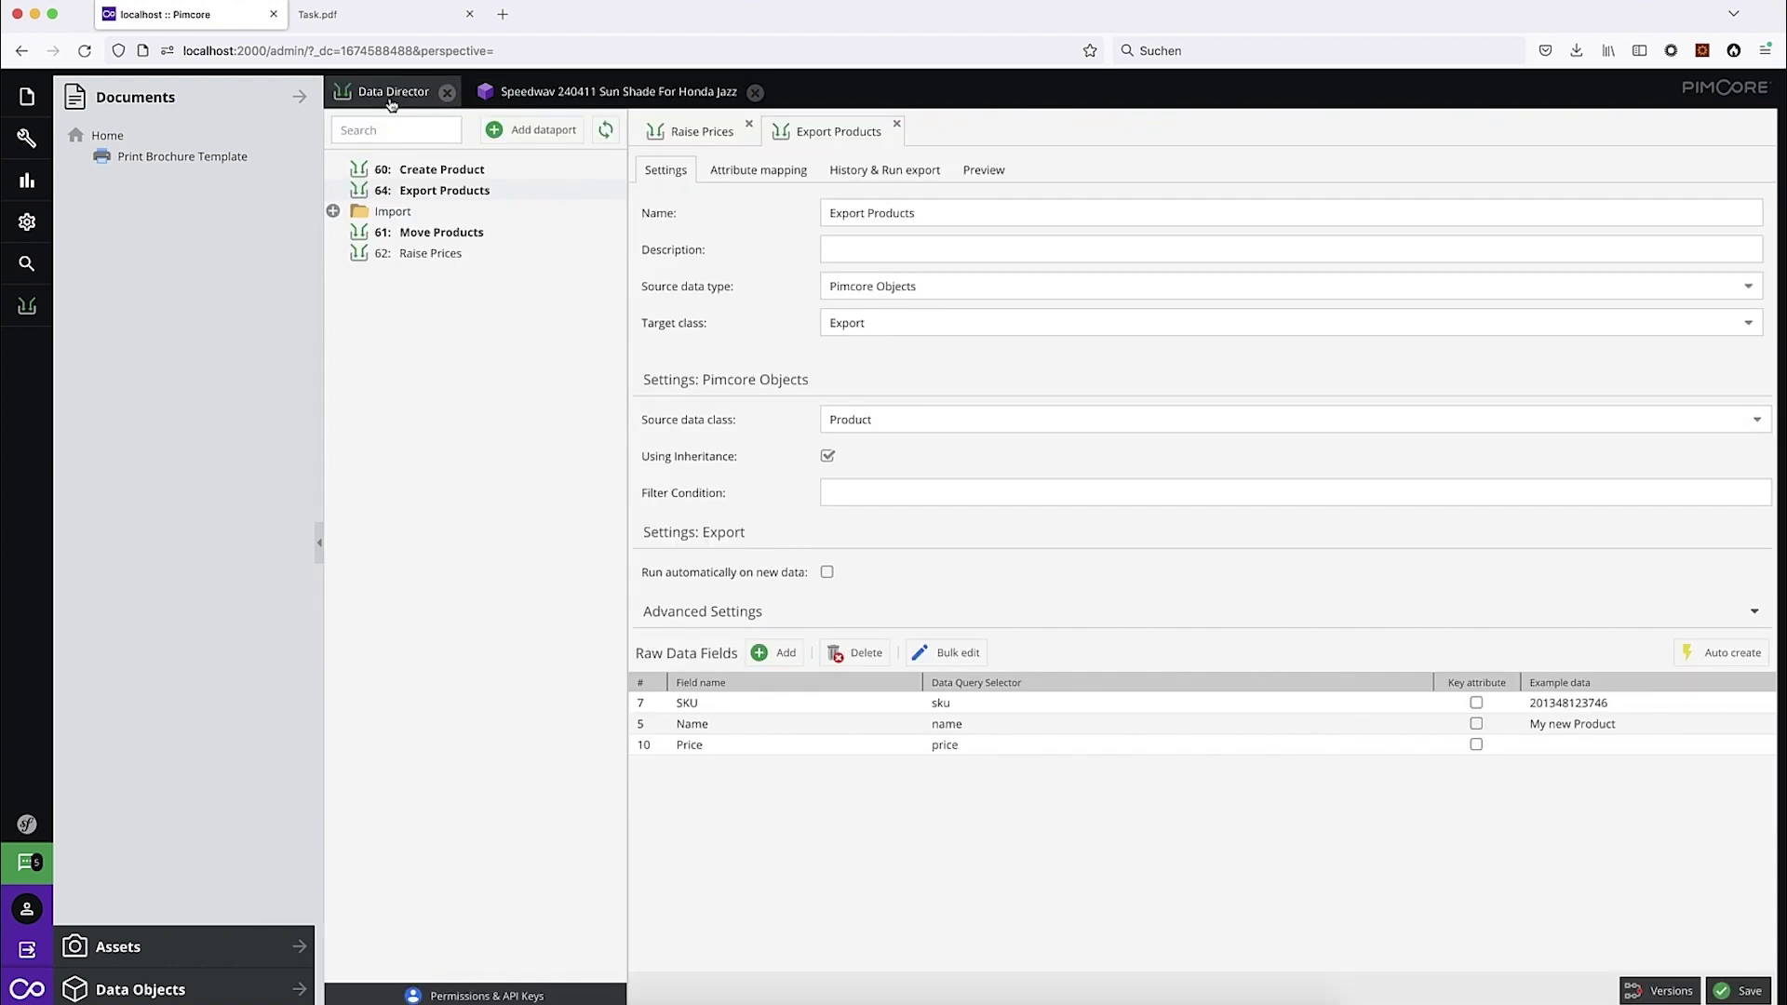
click(530, 129)
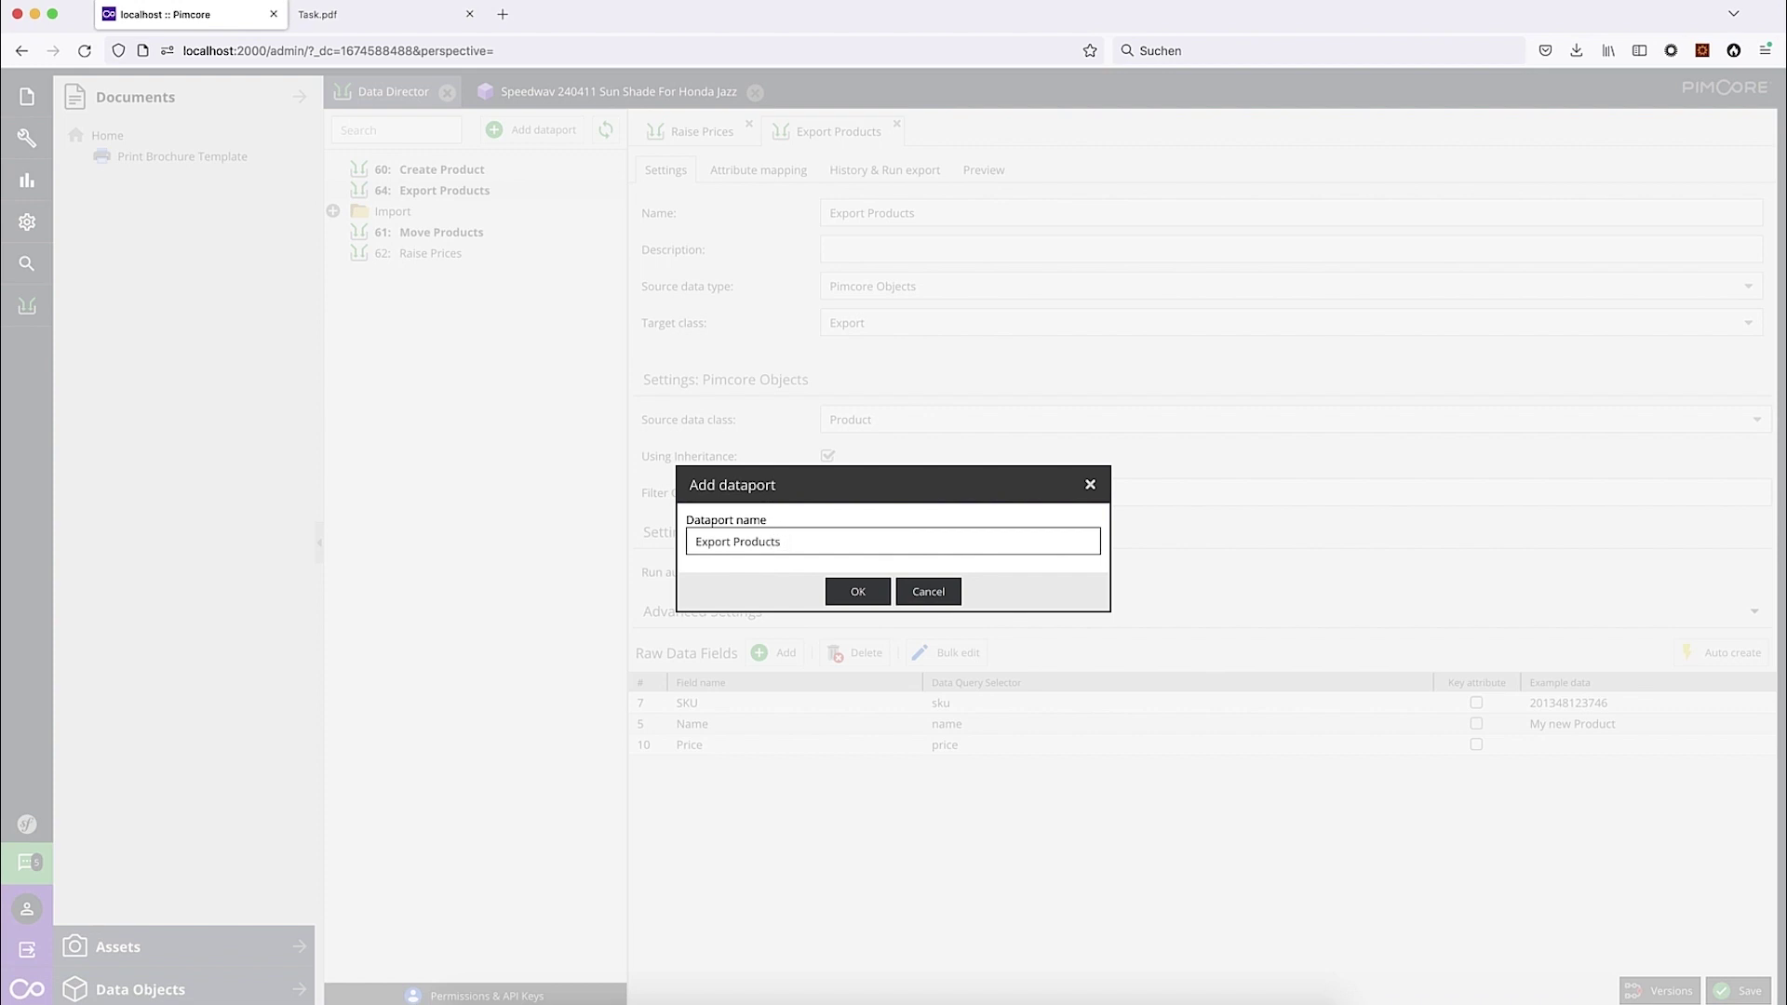
key(Return)
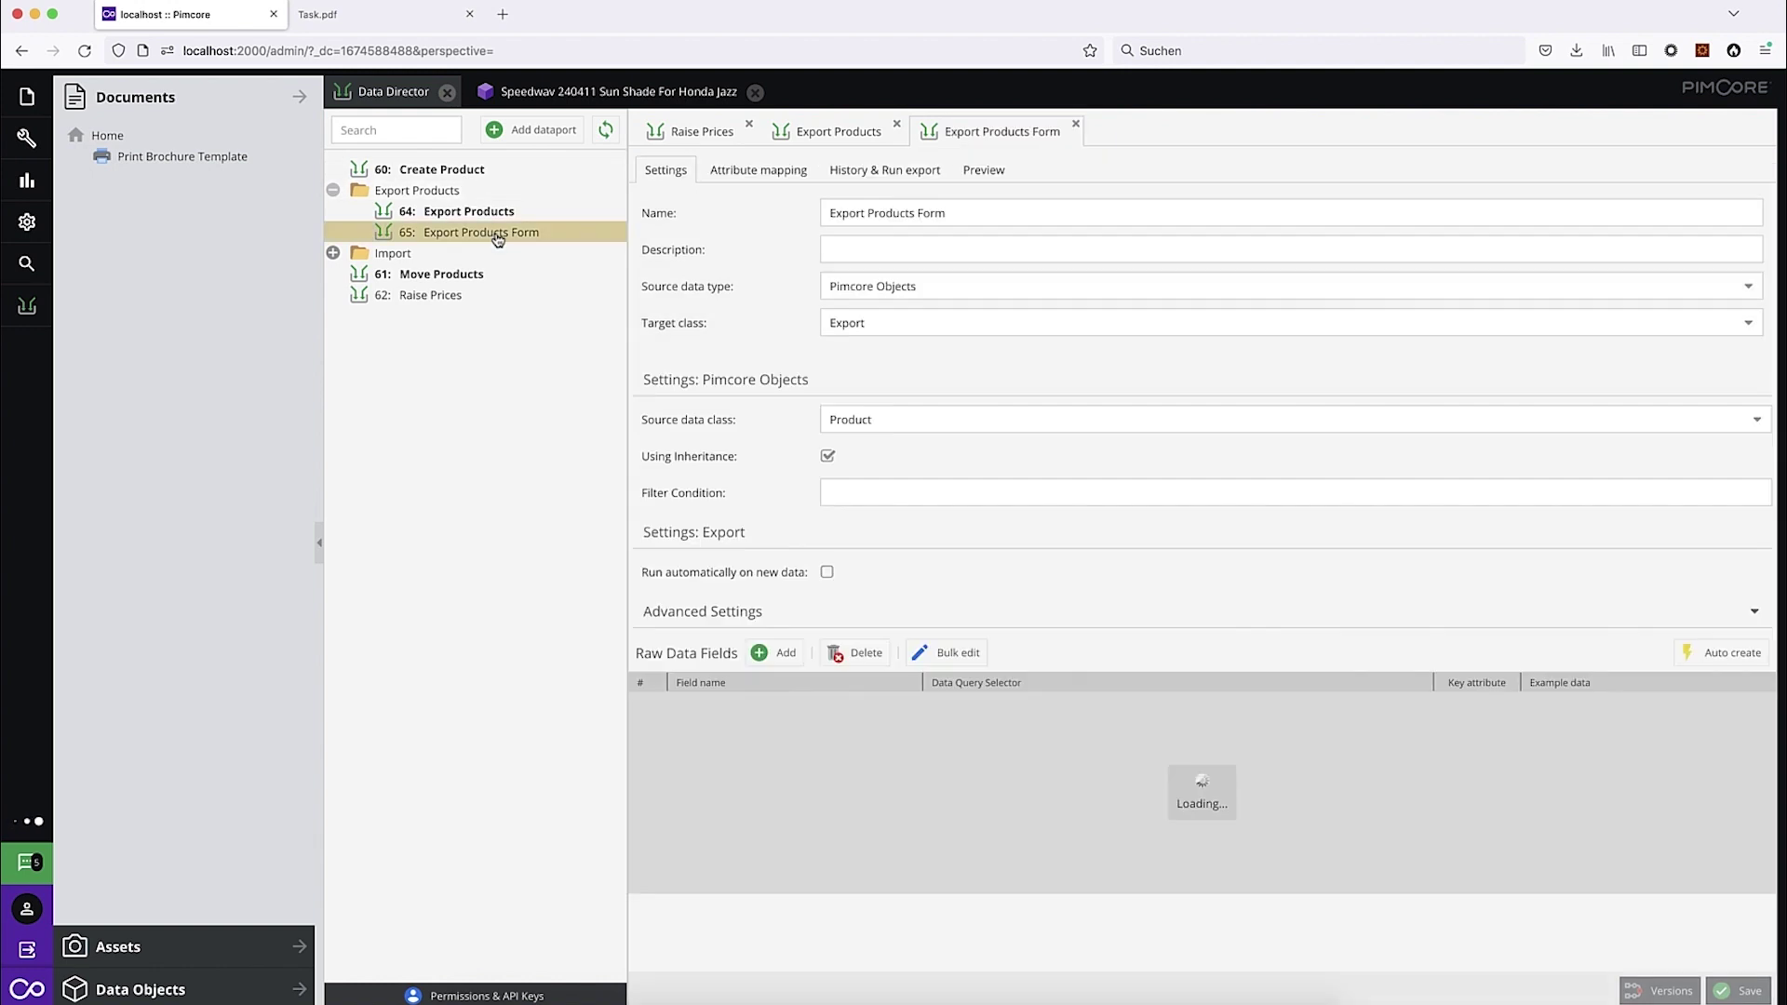
Step: Rename the existing Export Products dataport (64) to Export Products Worker, save it and refresh the dataport list
click(503, 213)
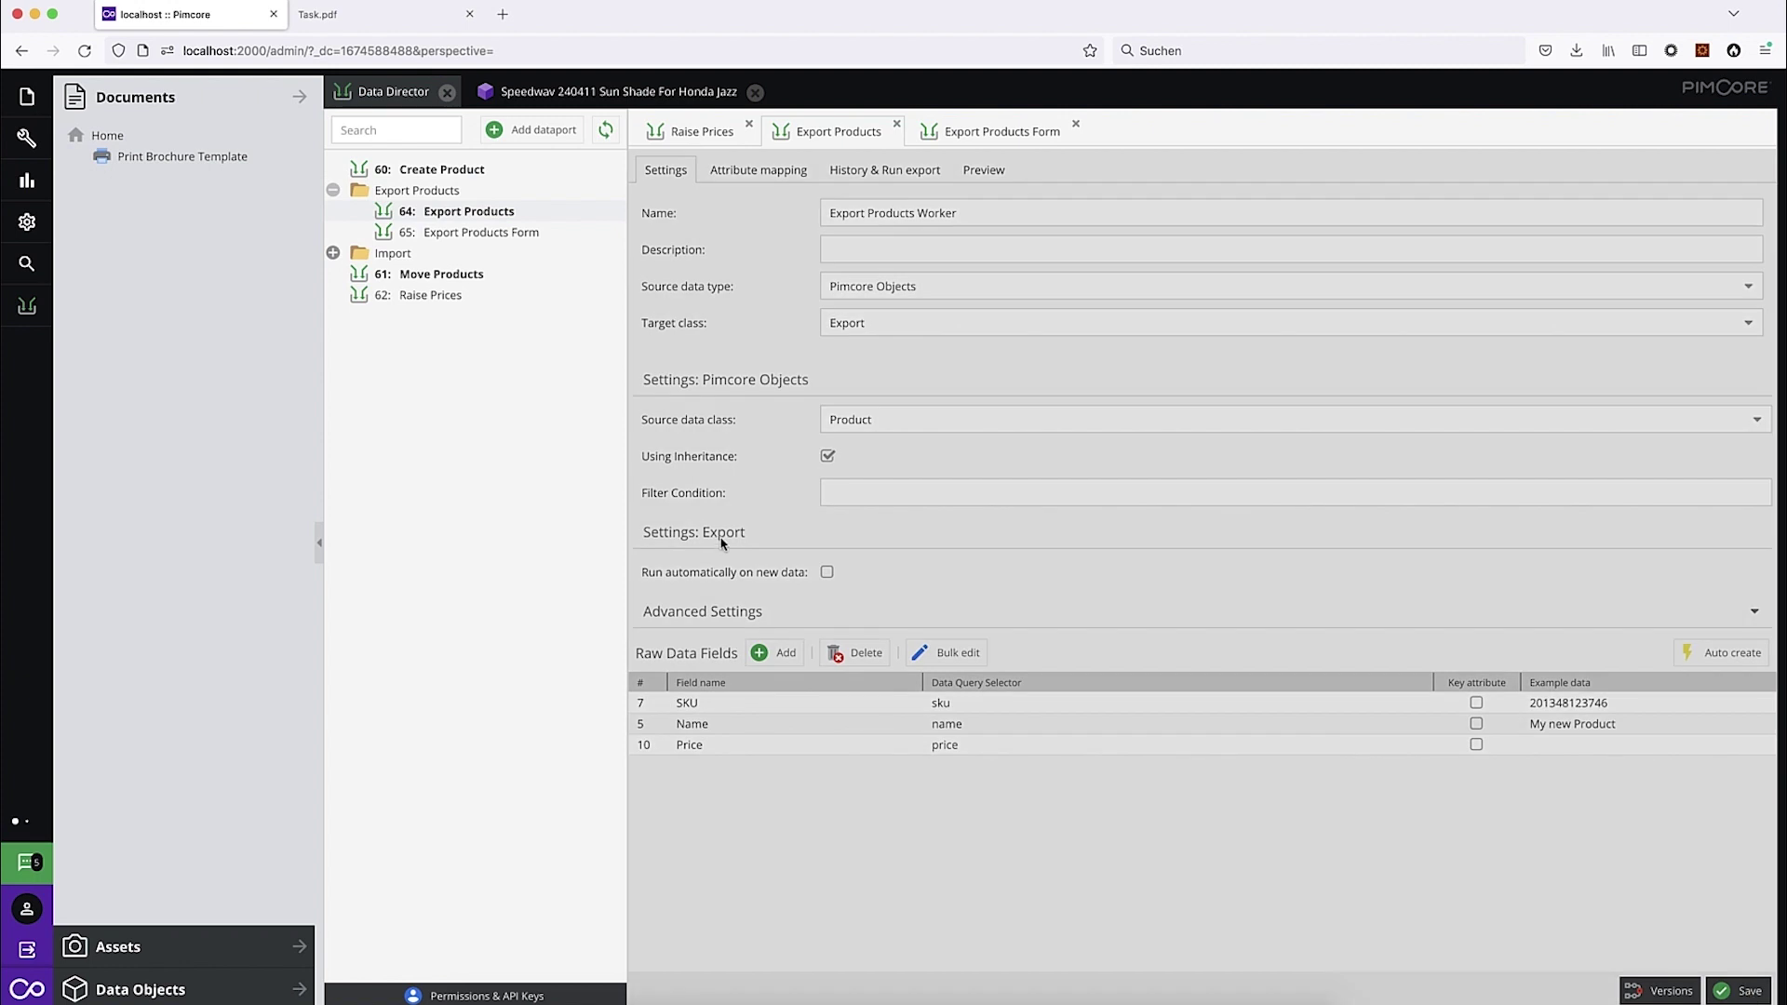
click(481, 214)
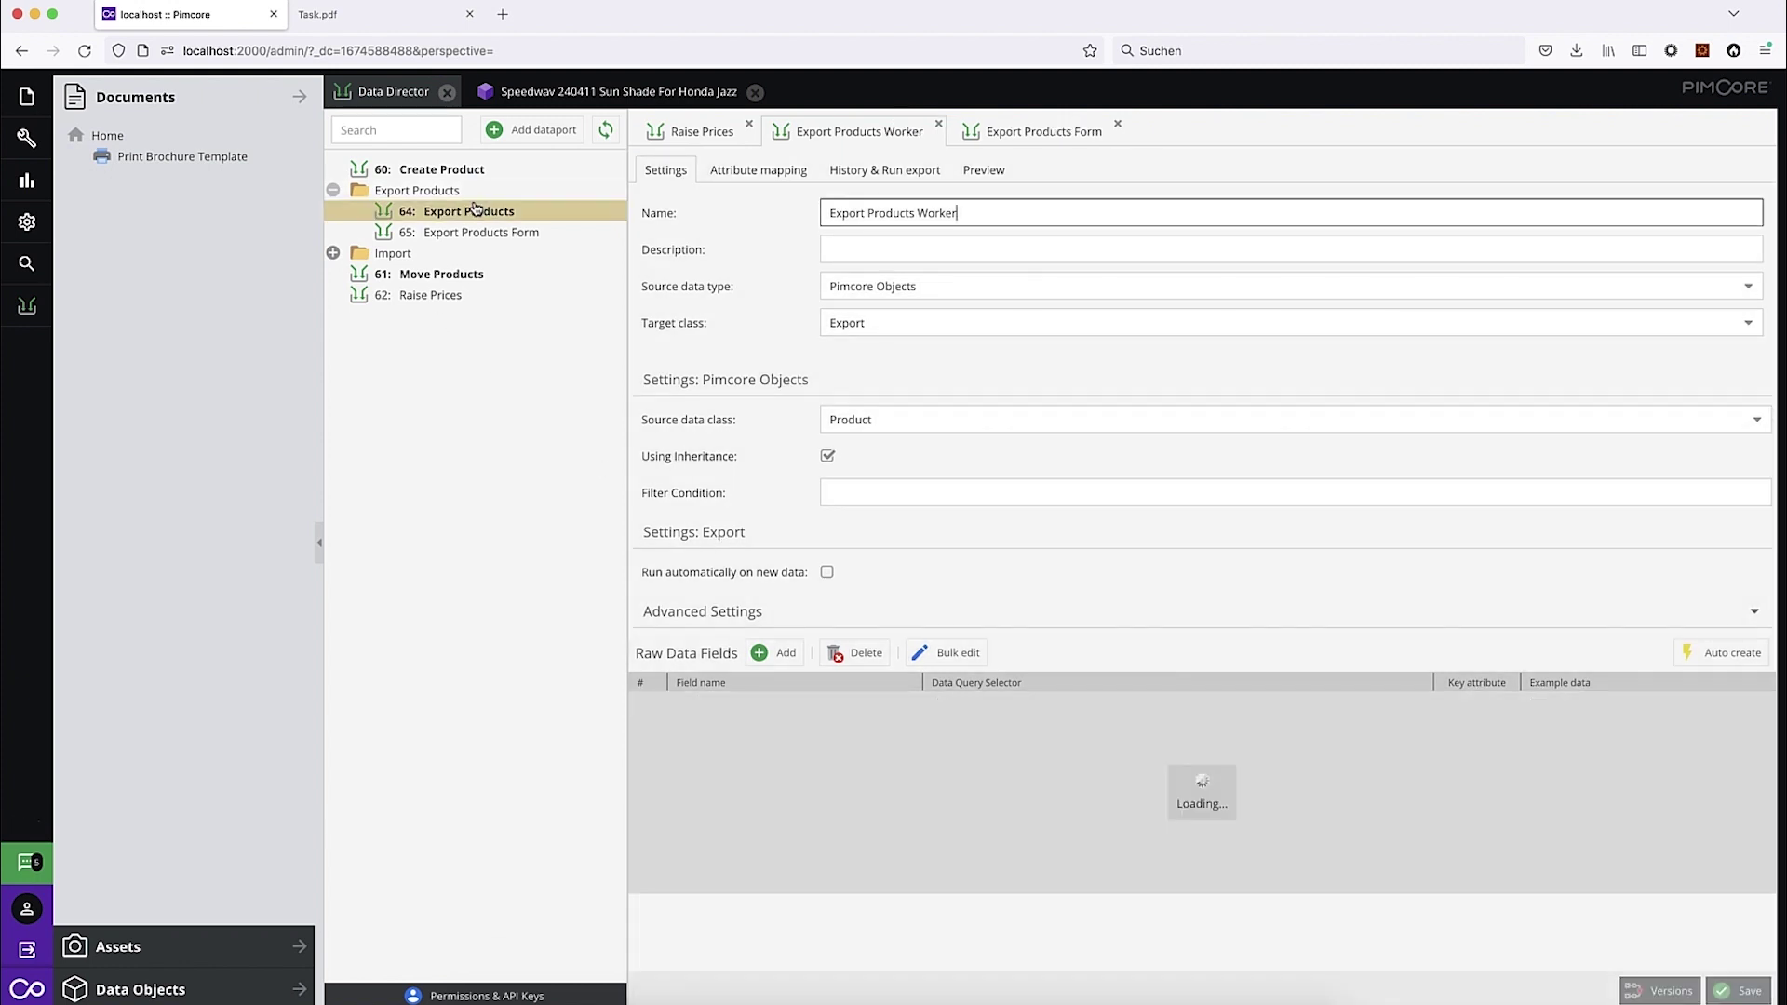
click(606, 130)
click(350, 194)
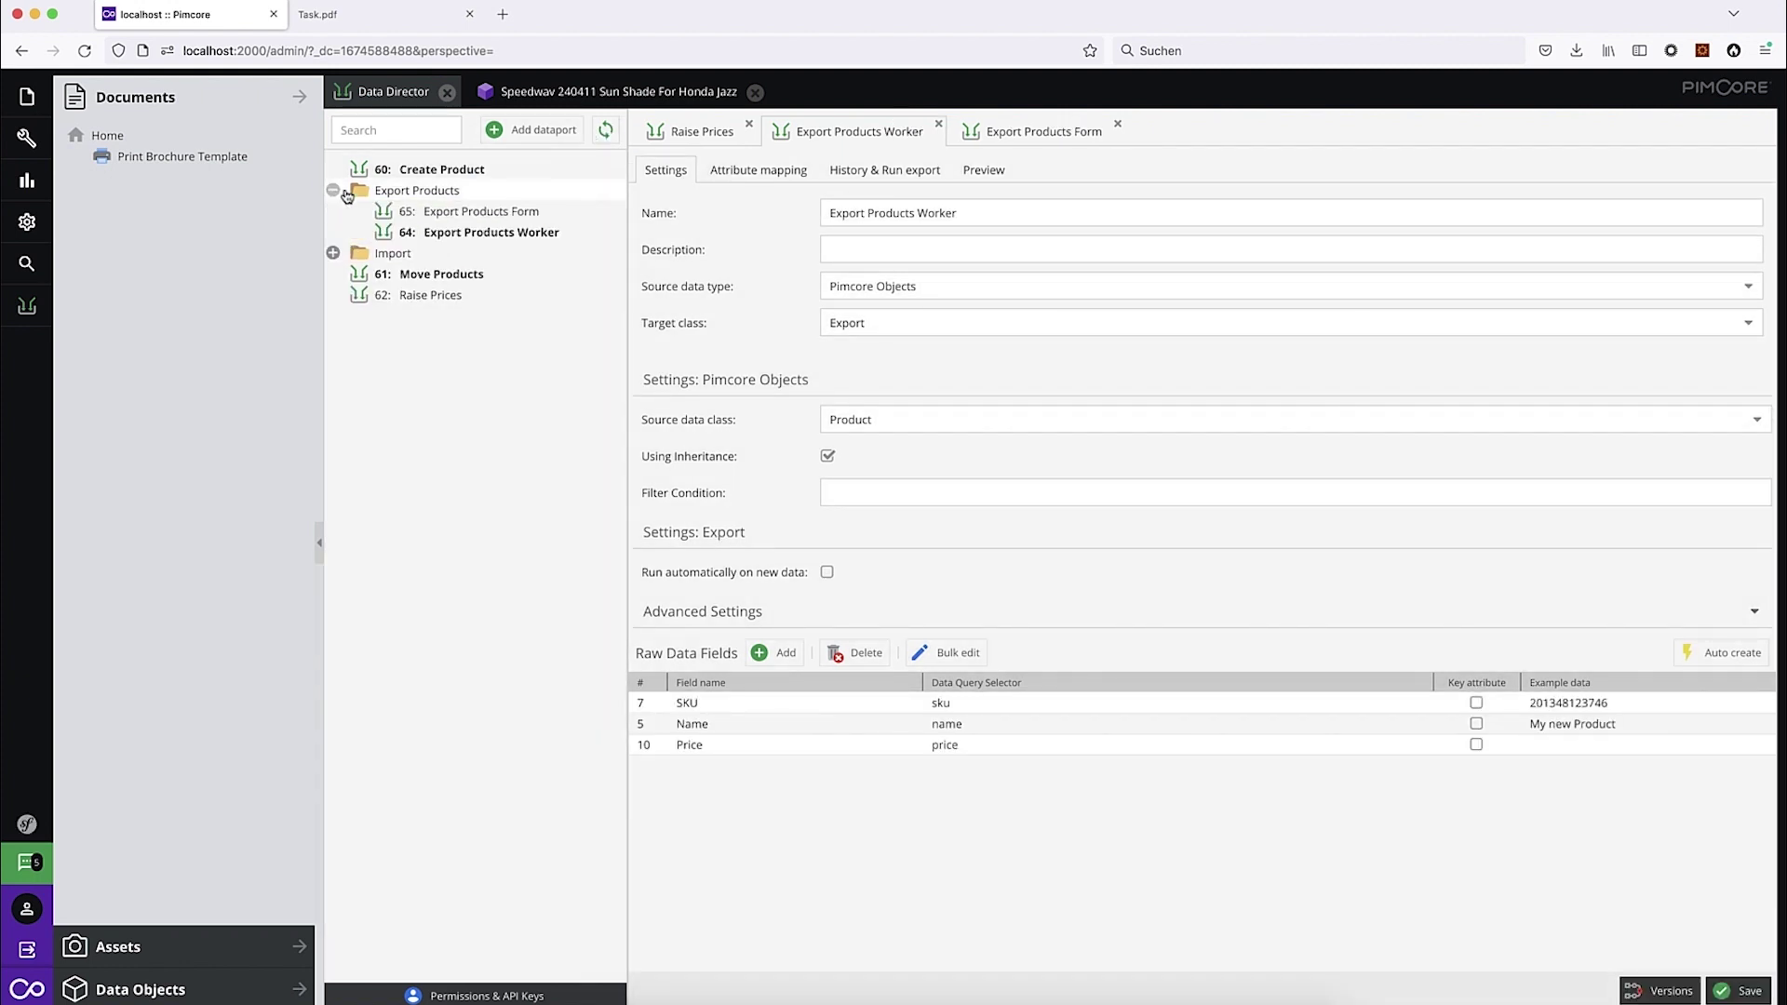
Step: Remove Export Products Worker from the current user's main menu and add Export Products Form to it
right_click(481, 232)
mouse_move(568, 329)
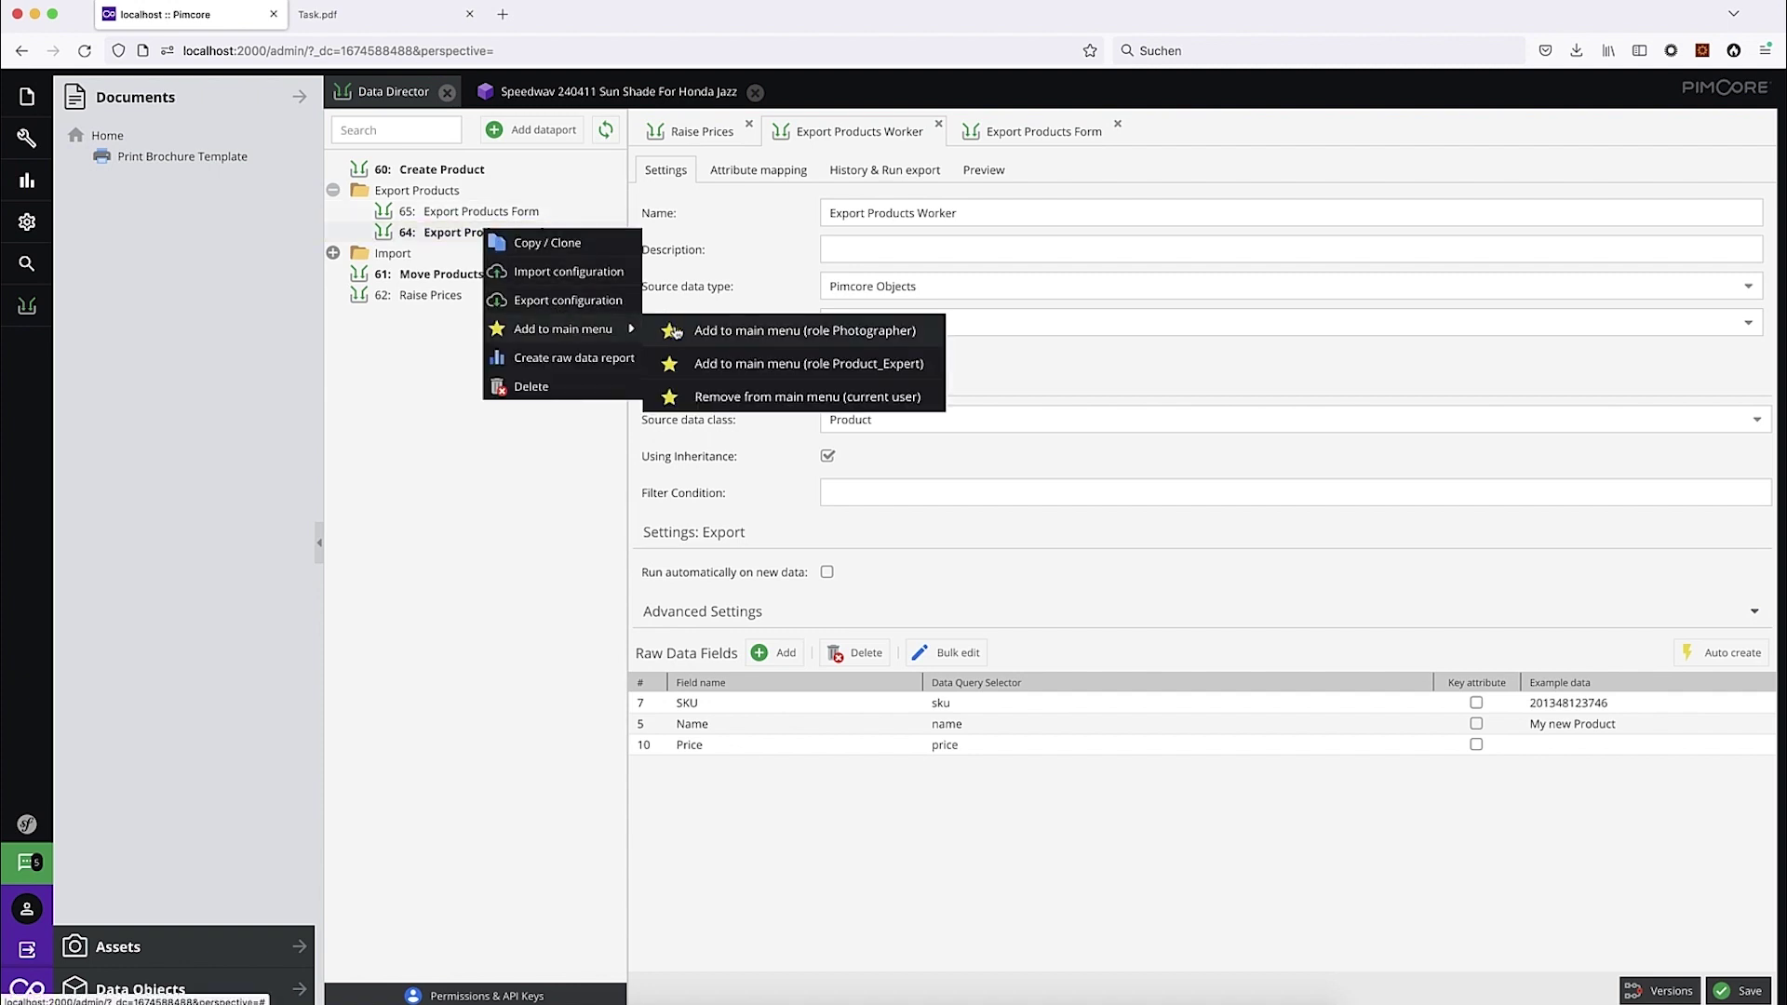
click(730, 387)
click(335, 190)
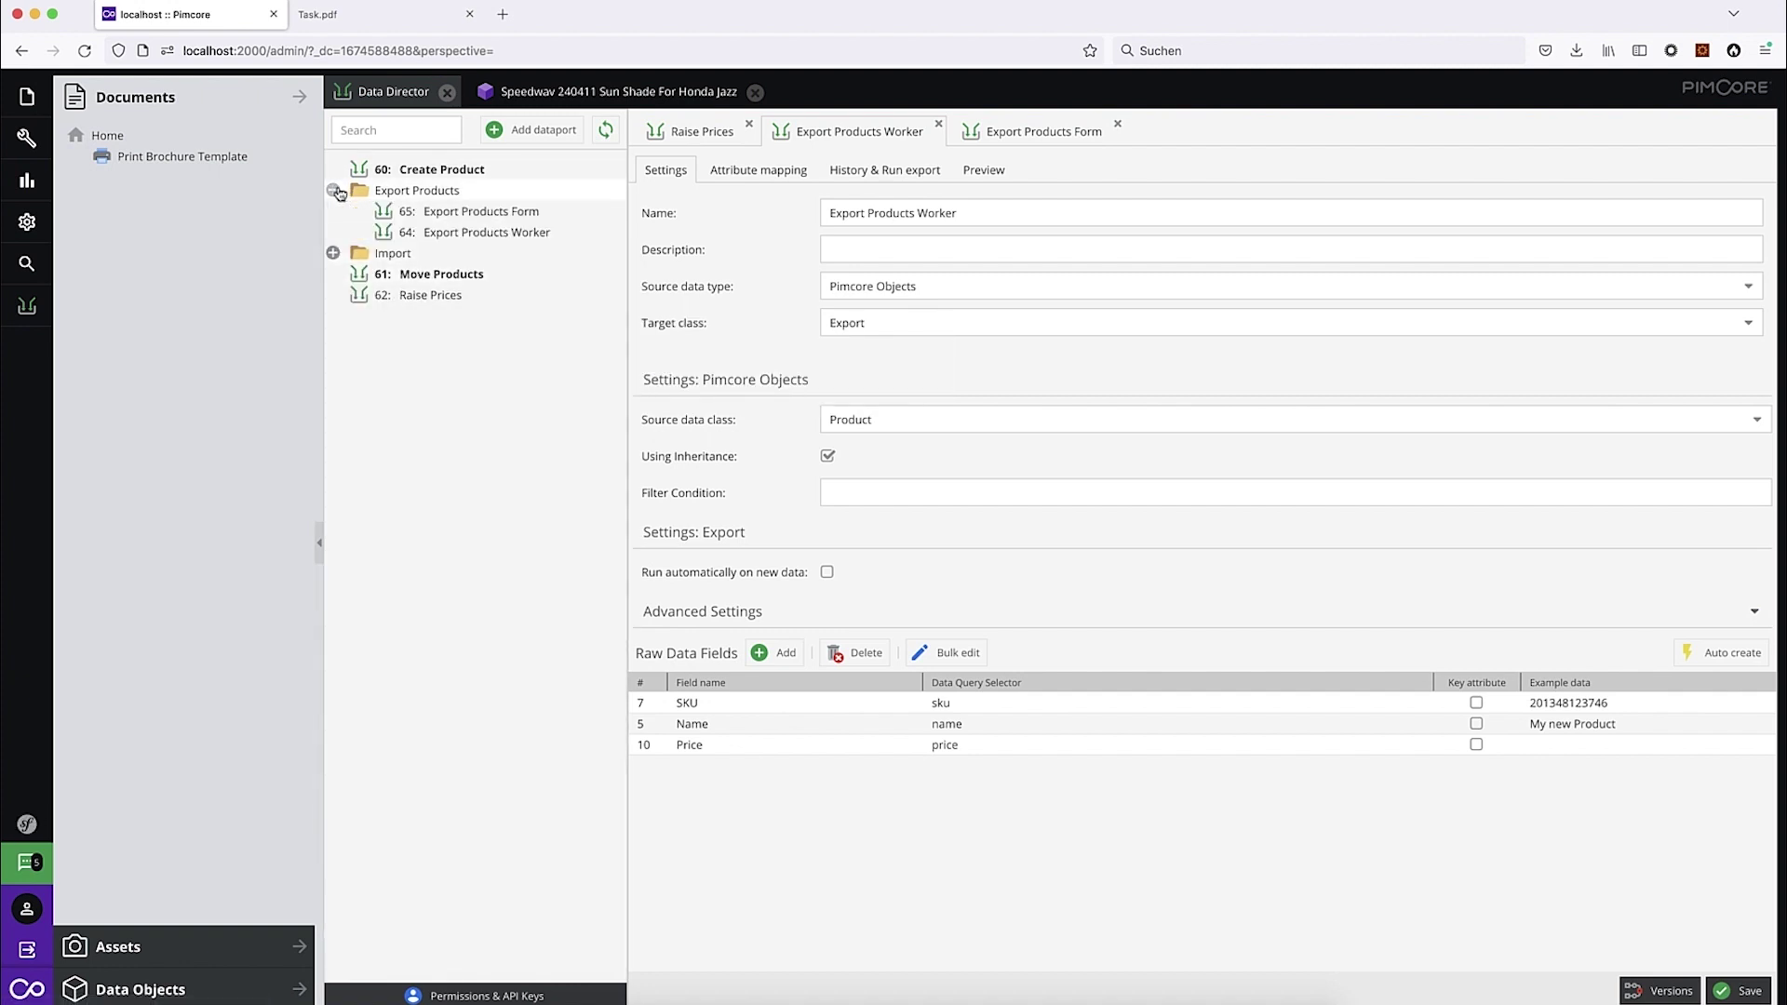
right_click(459, 212)
mouse_move(567, 309)
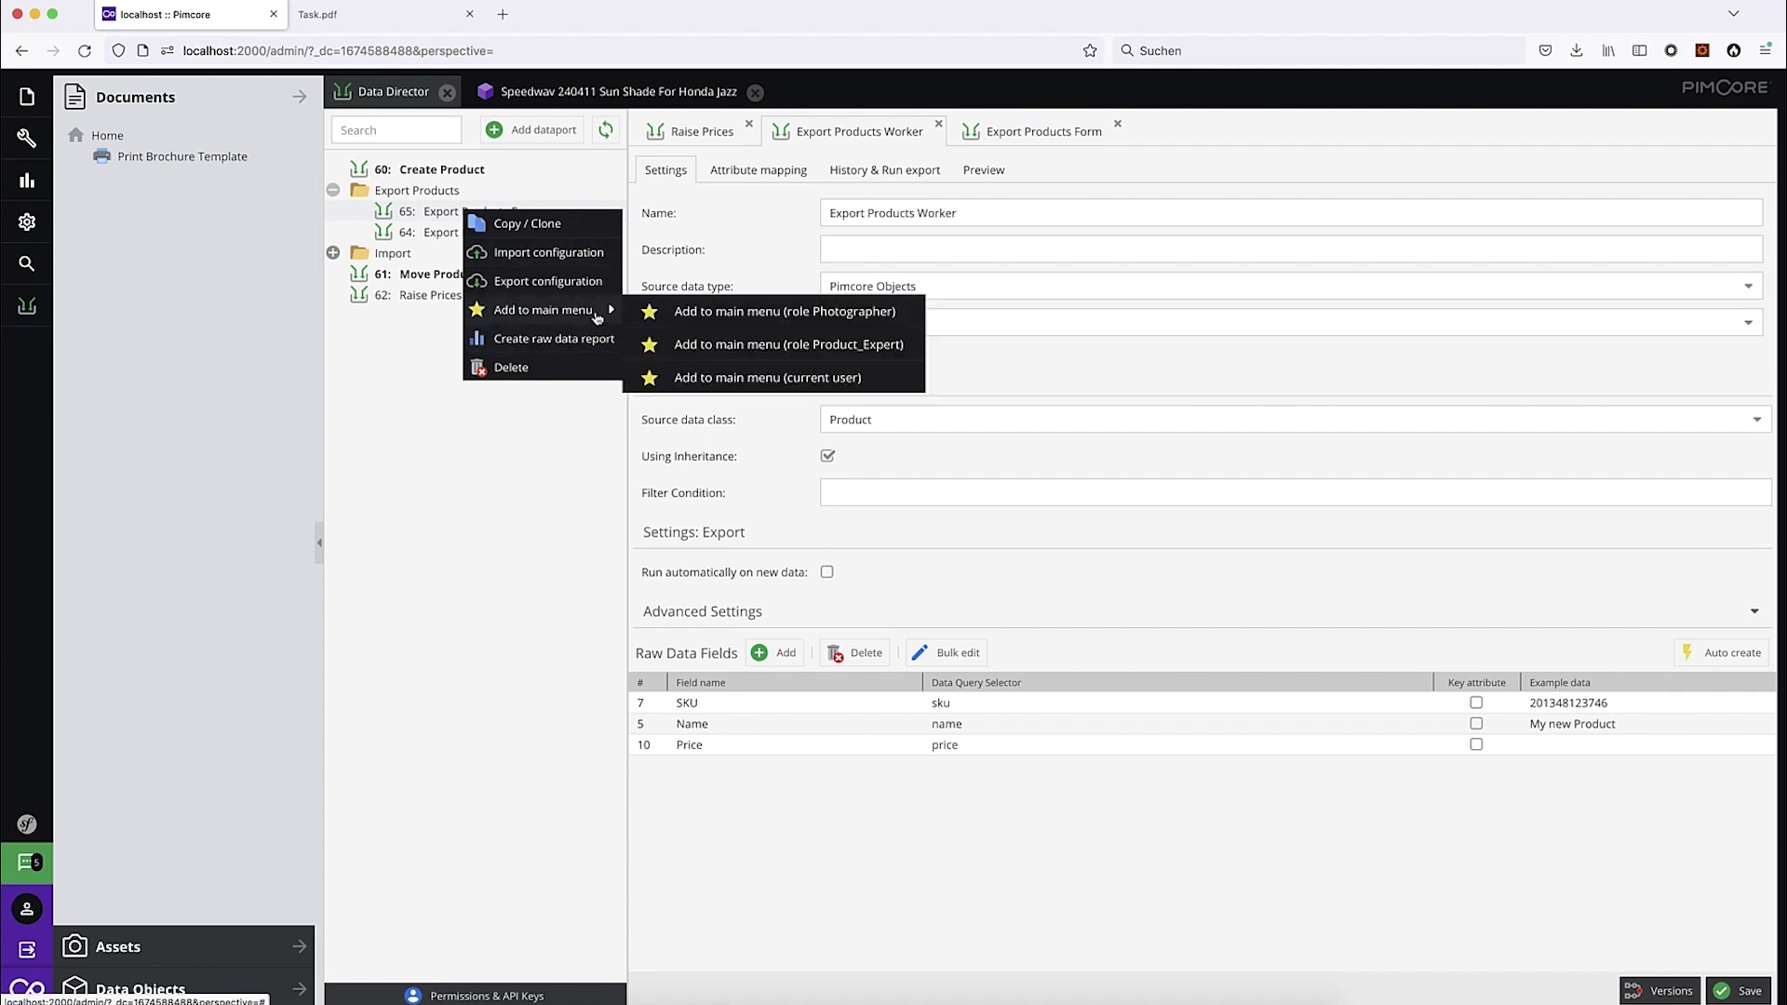
click(718, 385)
click(332, 190)
Step: Rename the Export Products Form dataport to Export Products, save it and set its source data type to Object Wizard
click(503, 212)
double_click(929, 214)
key(BackSpace)
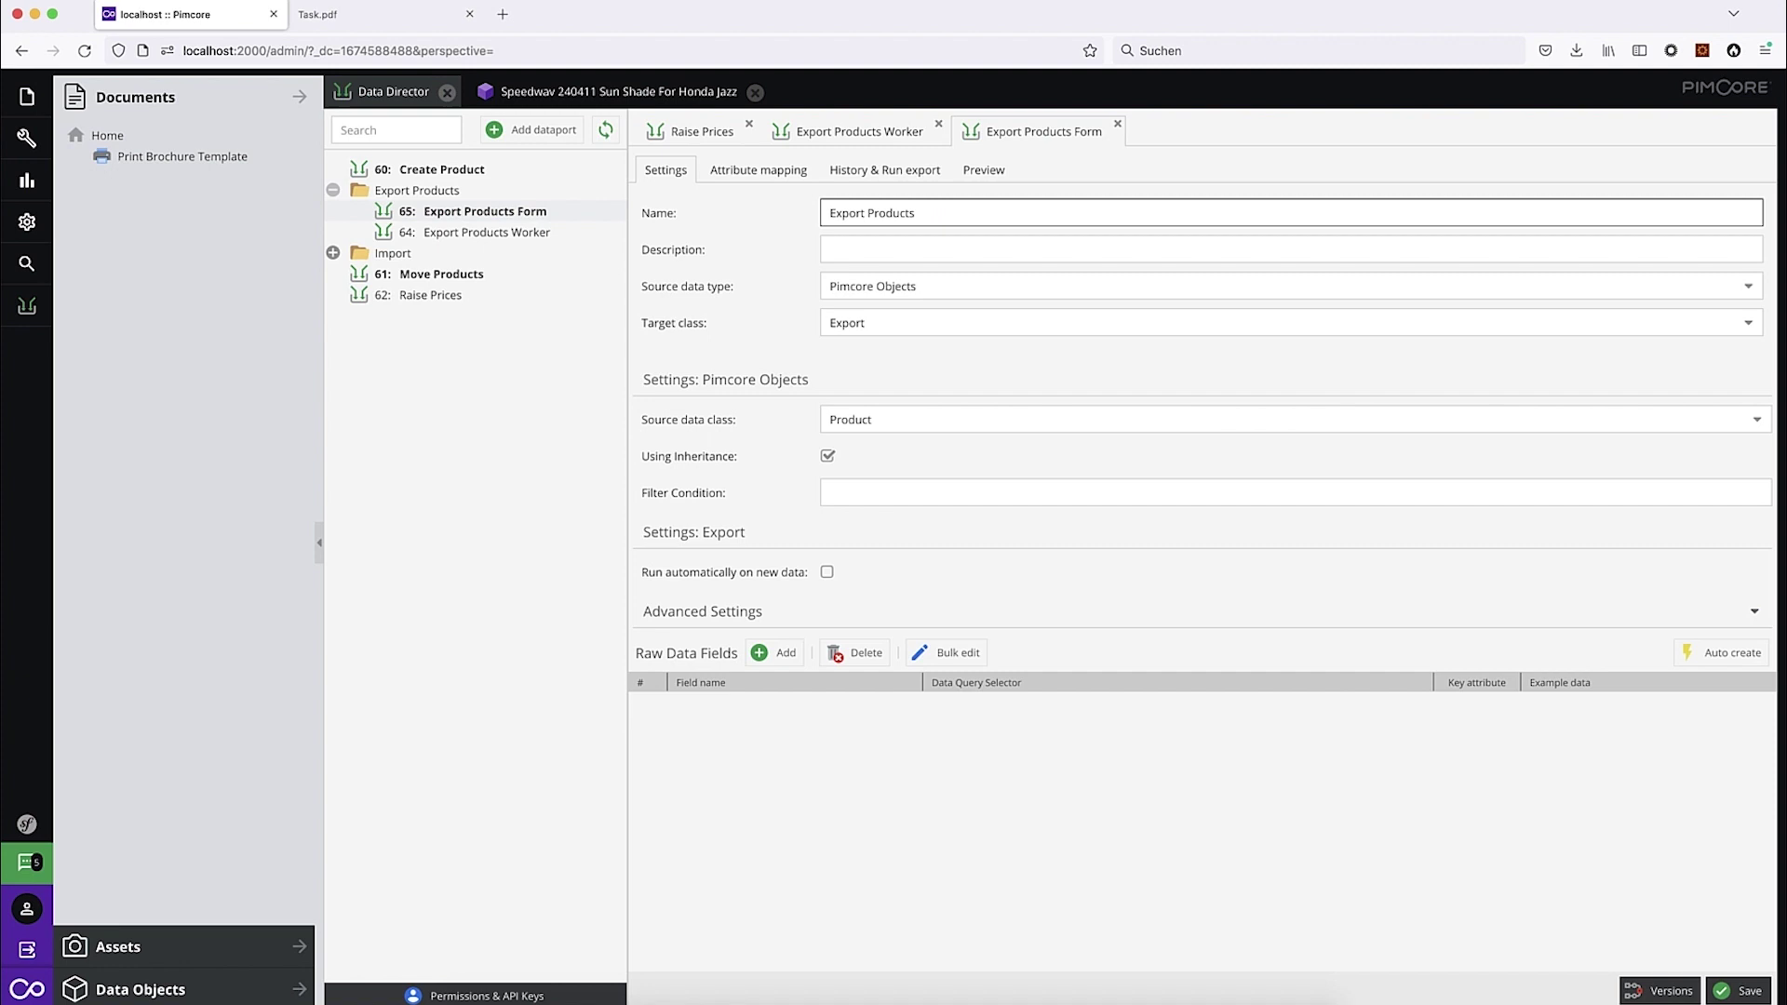
click(1750, 991)
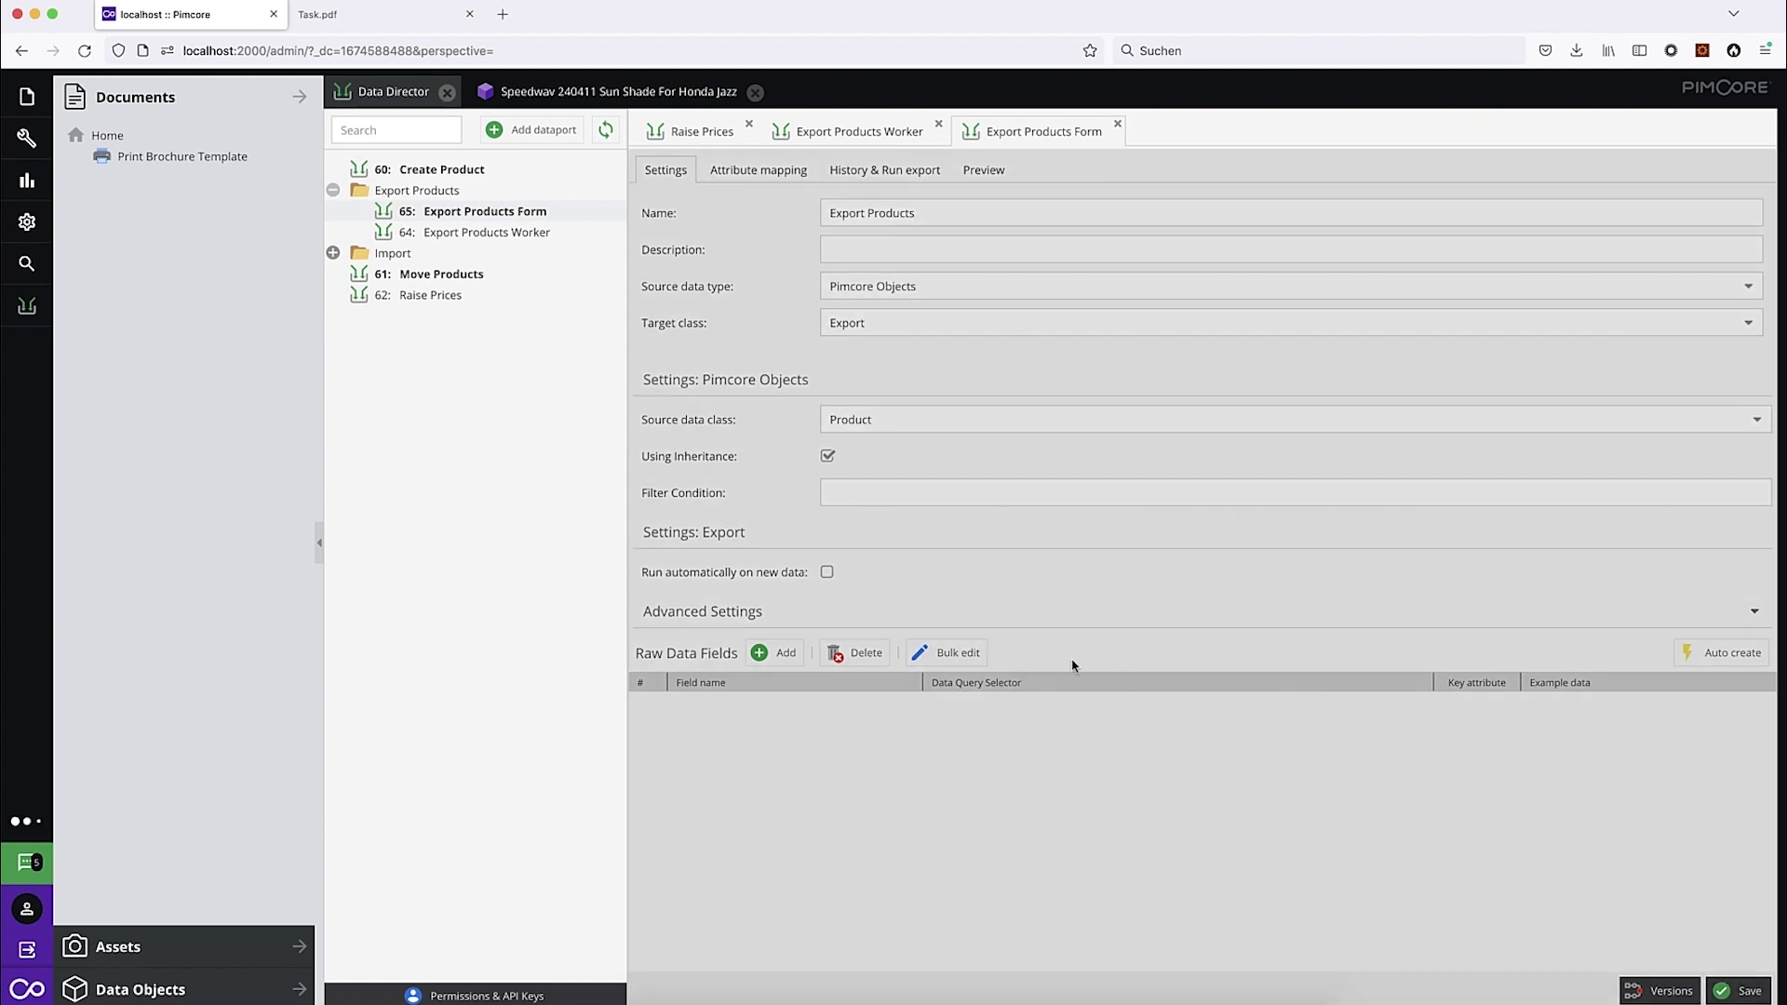
click(885, 287)
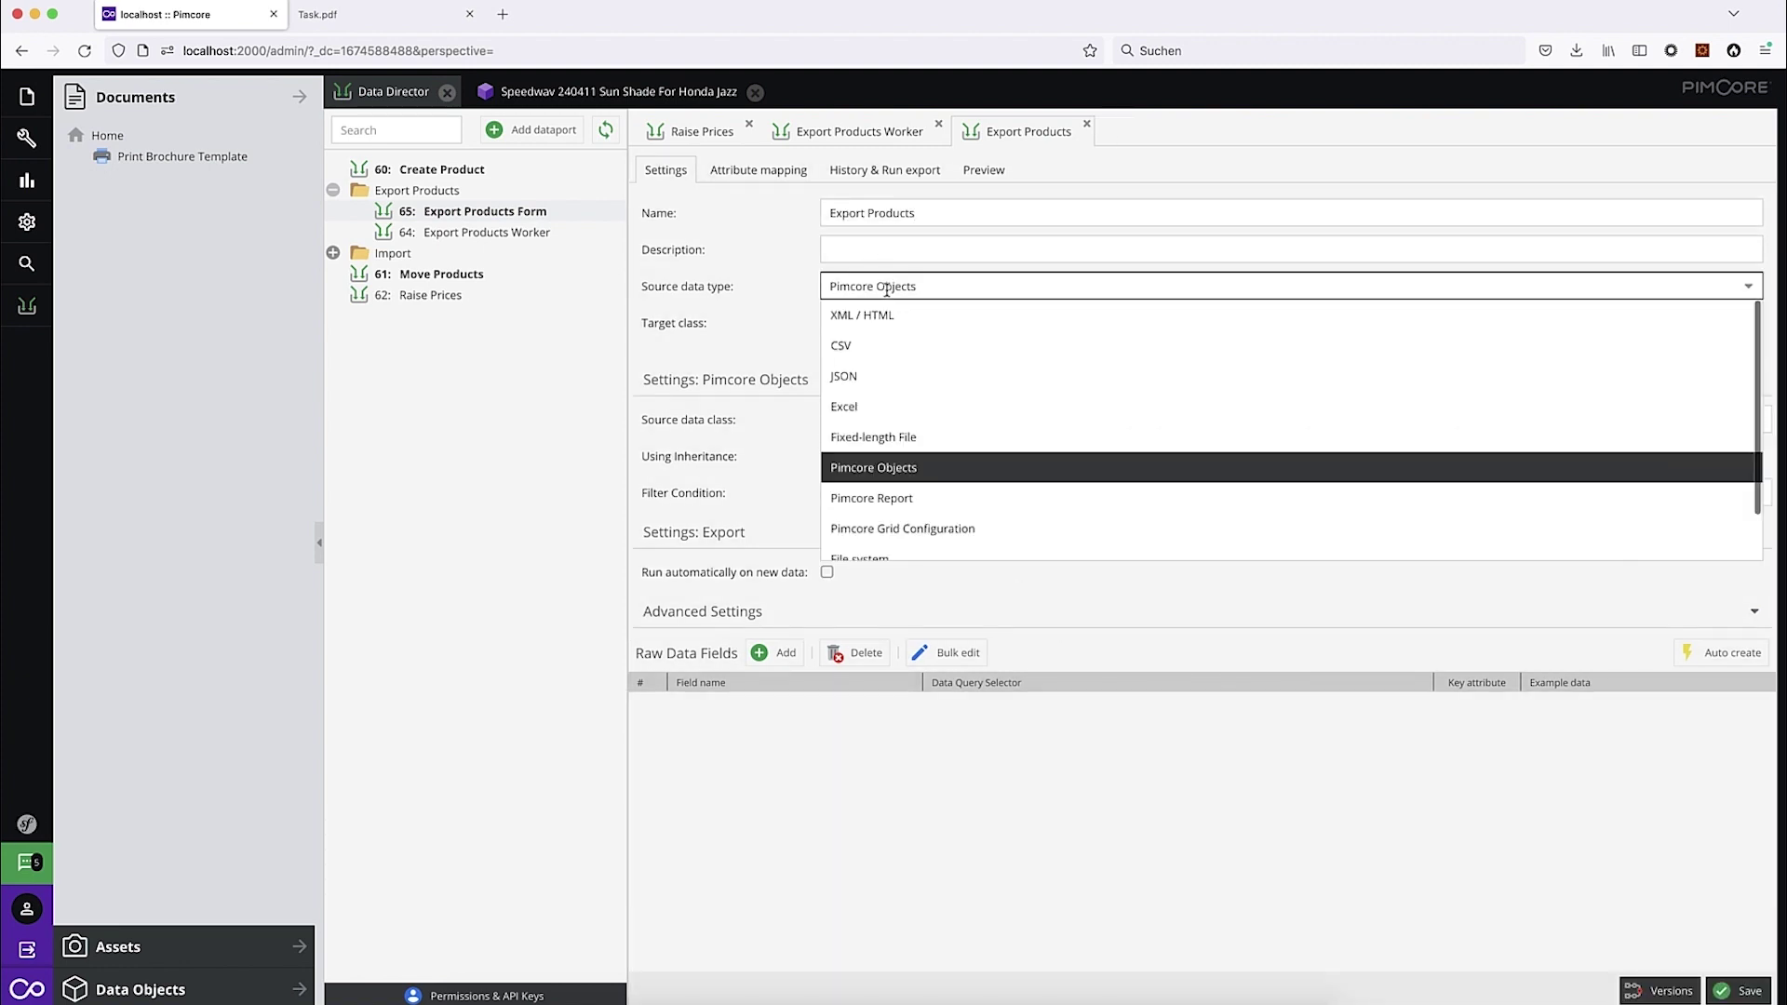
scroll(921, 502, down, 2)
click(905, 545)
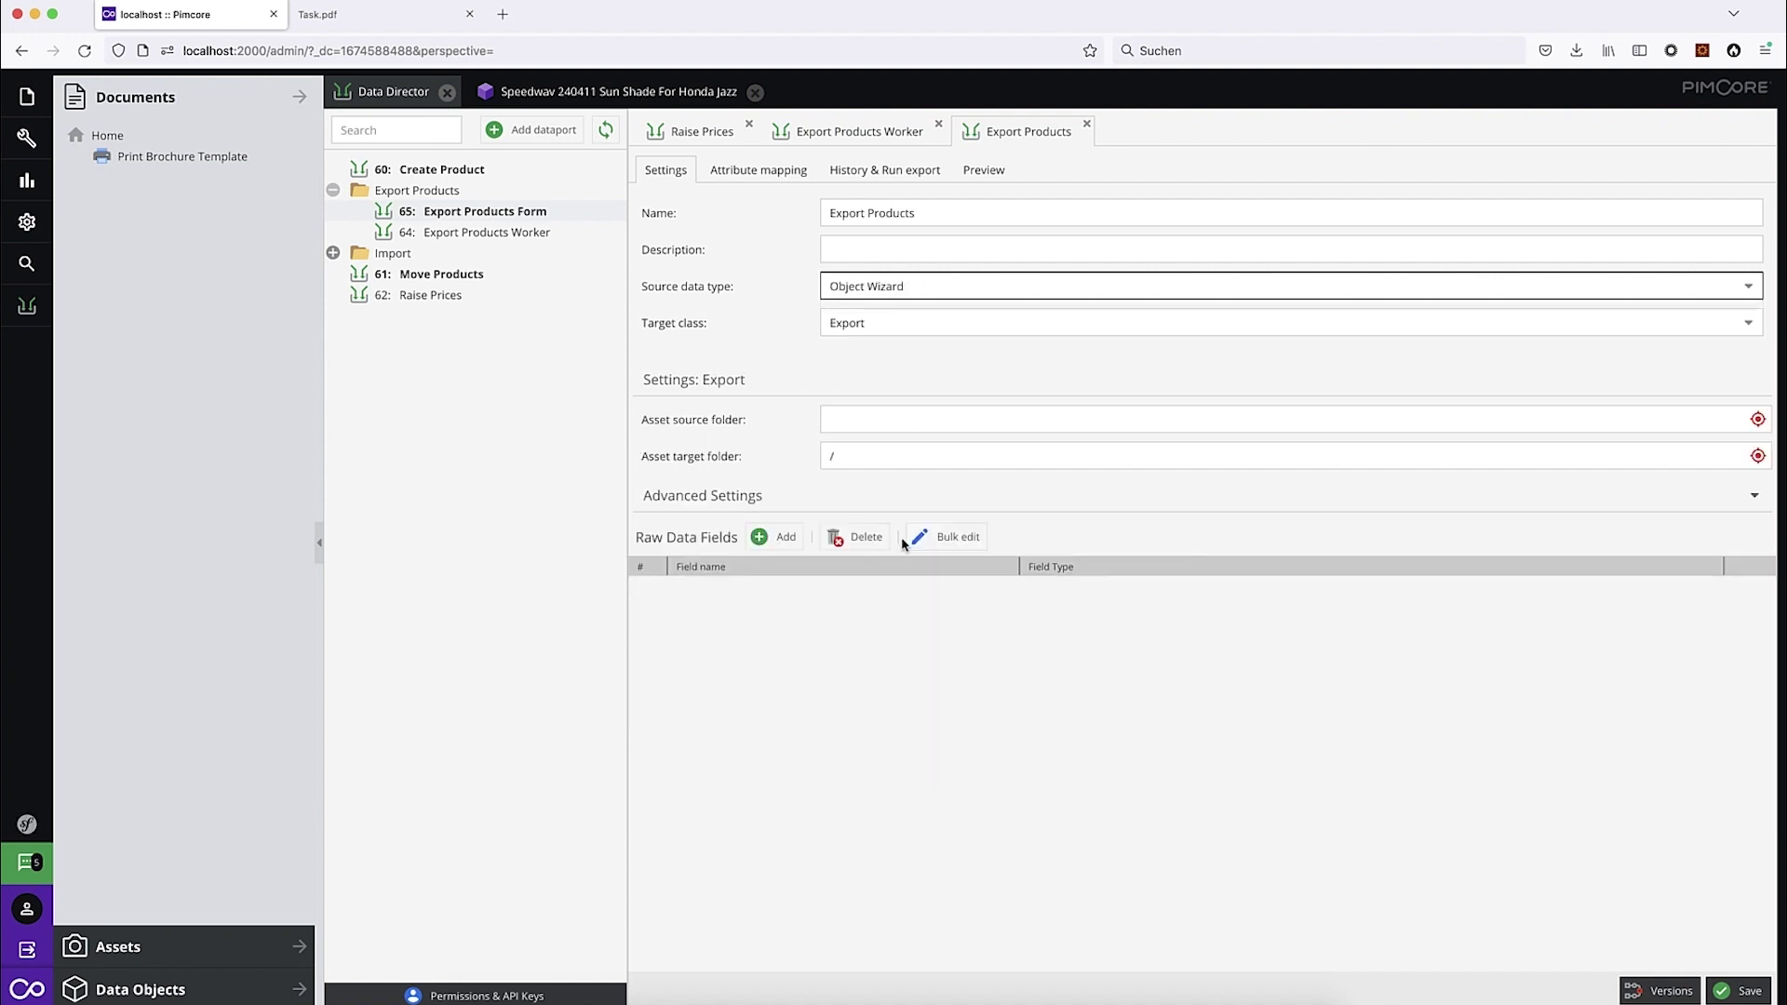
Step: Add a raw data field named Products with the field type Many-To-Many Object Relation
click(774, 537)
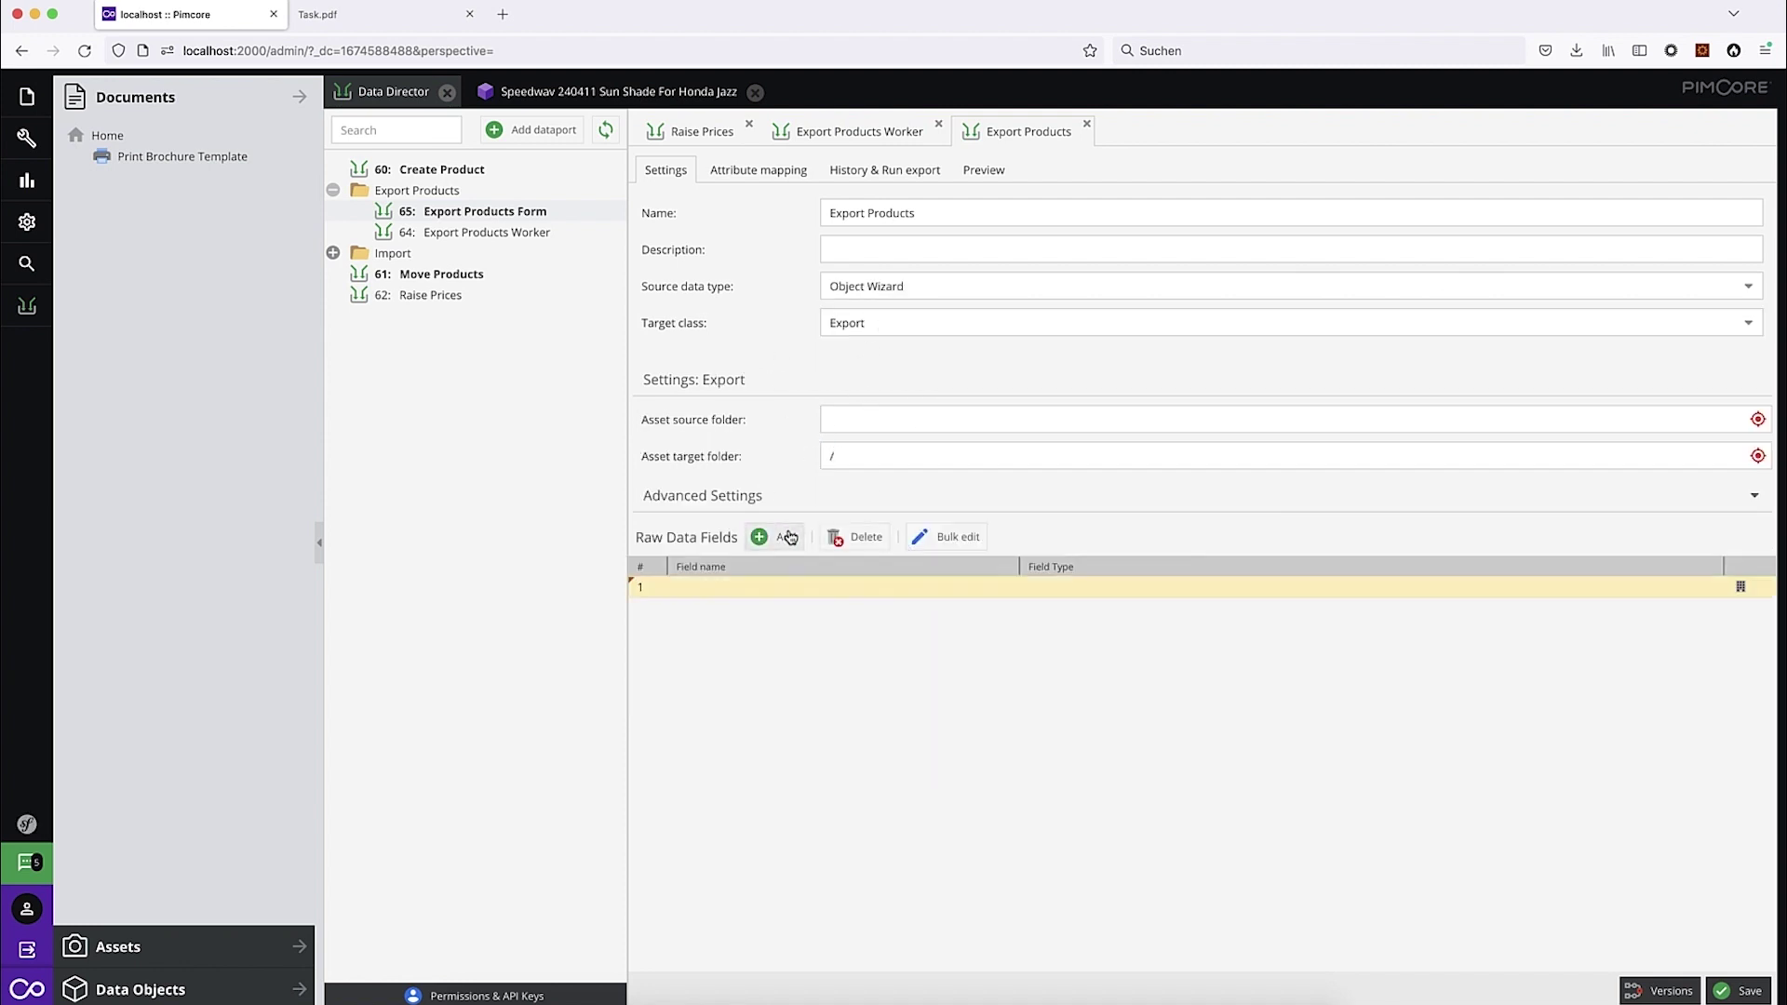
click(758, 588)
text(Products)
key(Return)
click(1310, 586)
text(Many-To-One Relation)
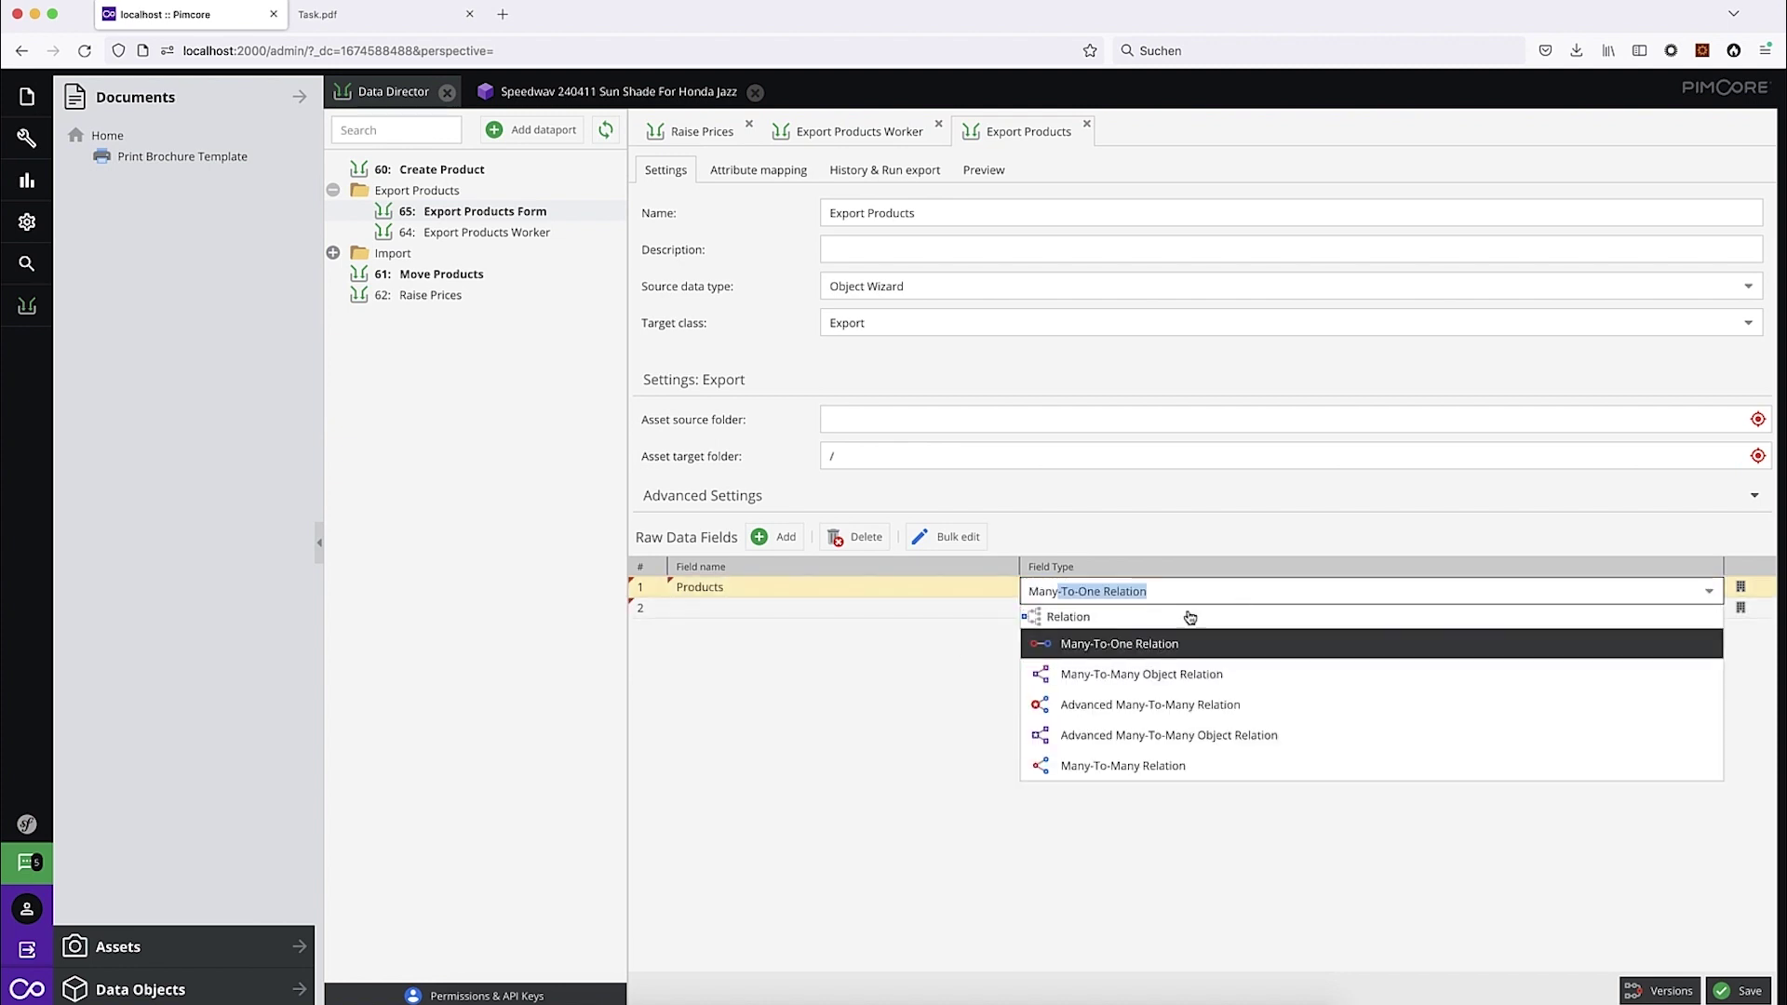
click(1122, 674)
Step: Restrict the Products field to the Product class, set sku and name as visible fields, and save the dataport
click(1740, 587)
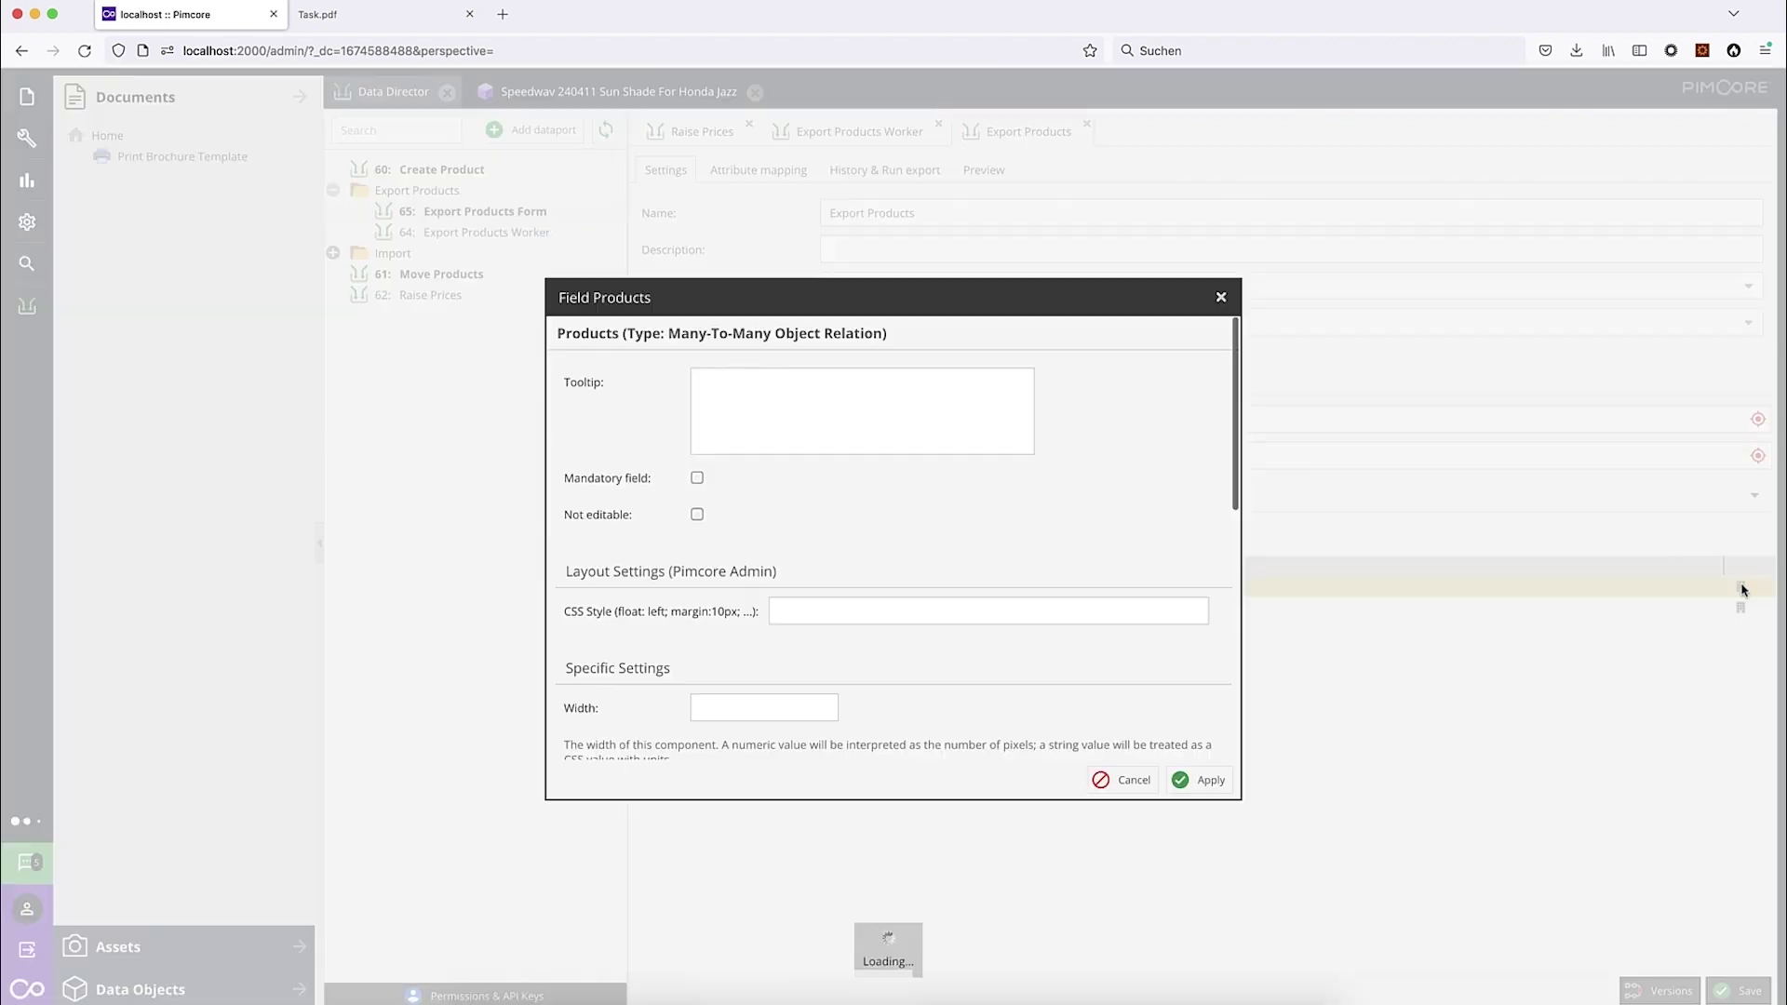
scroll(714, 543, down, 10)
click(770, 439)
click(894, 542)
scroll(825, 606, down, 4)
click(770, 588)
click(781, 529)
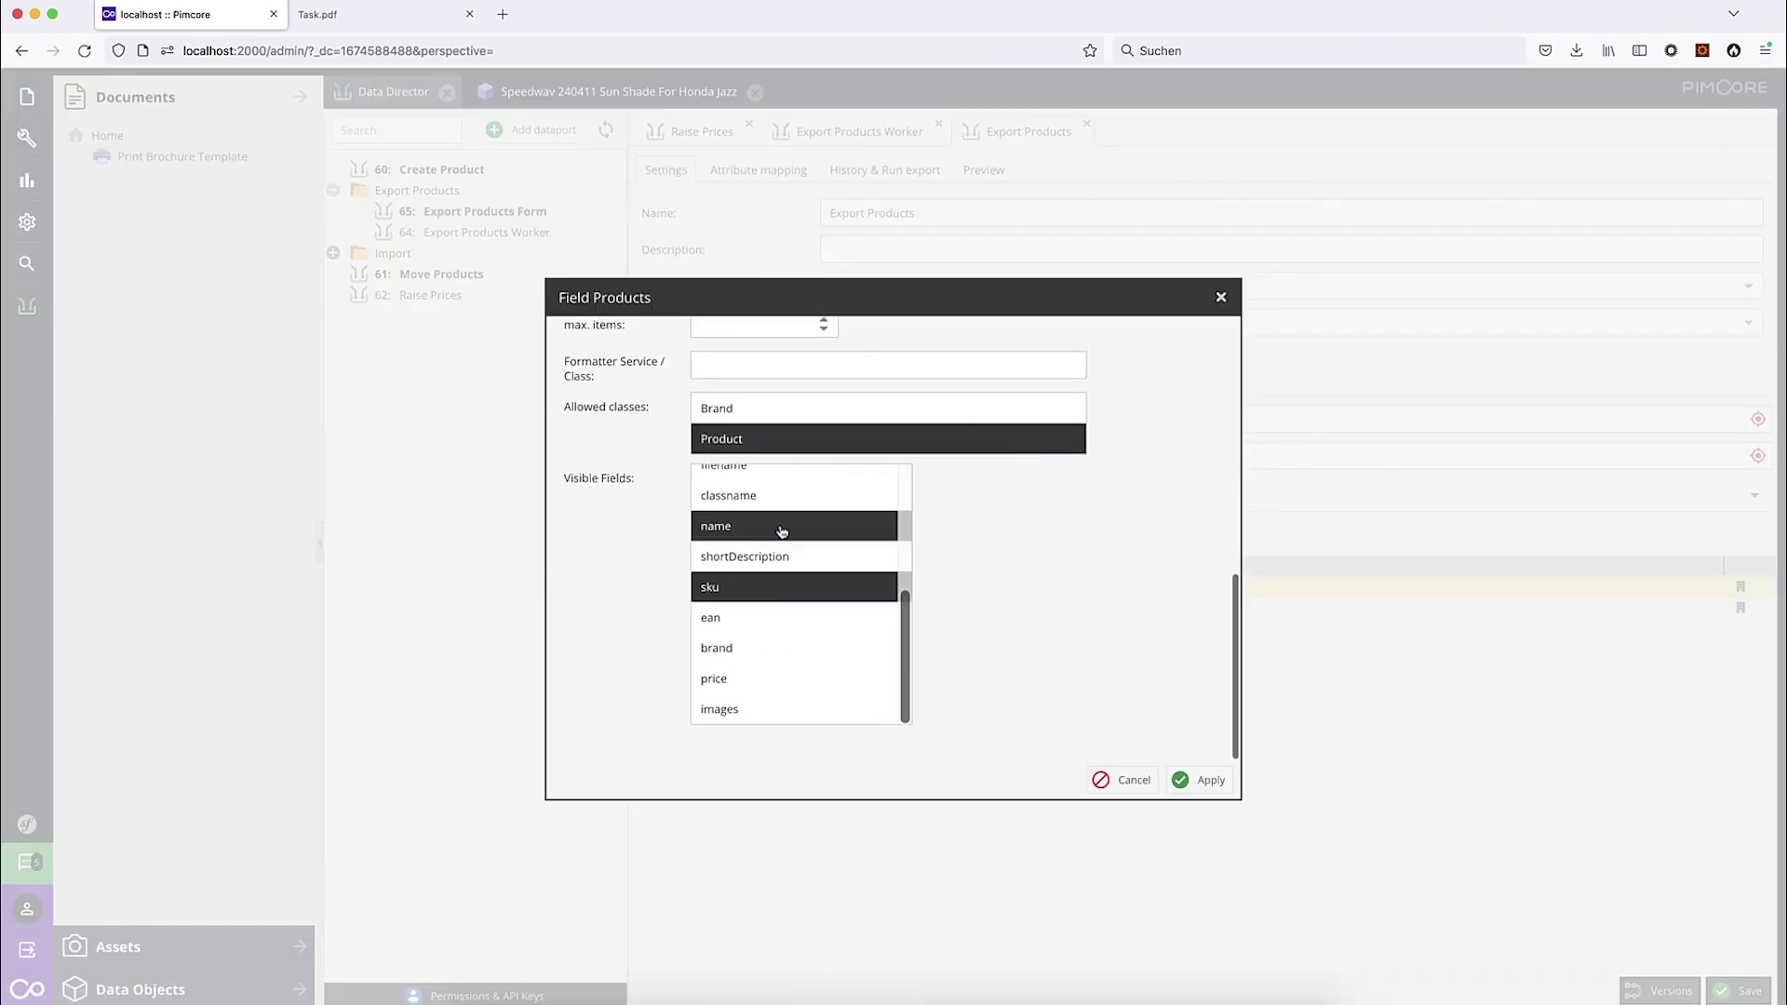
click(1198, 780)
click(1738, 991)
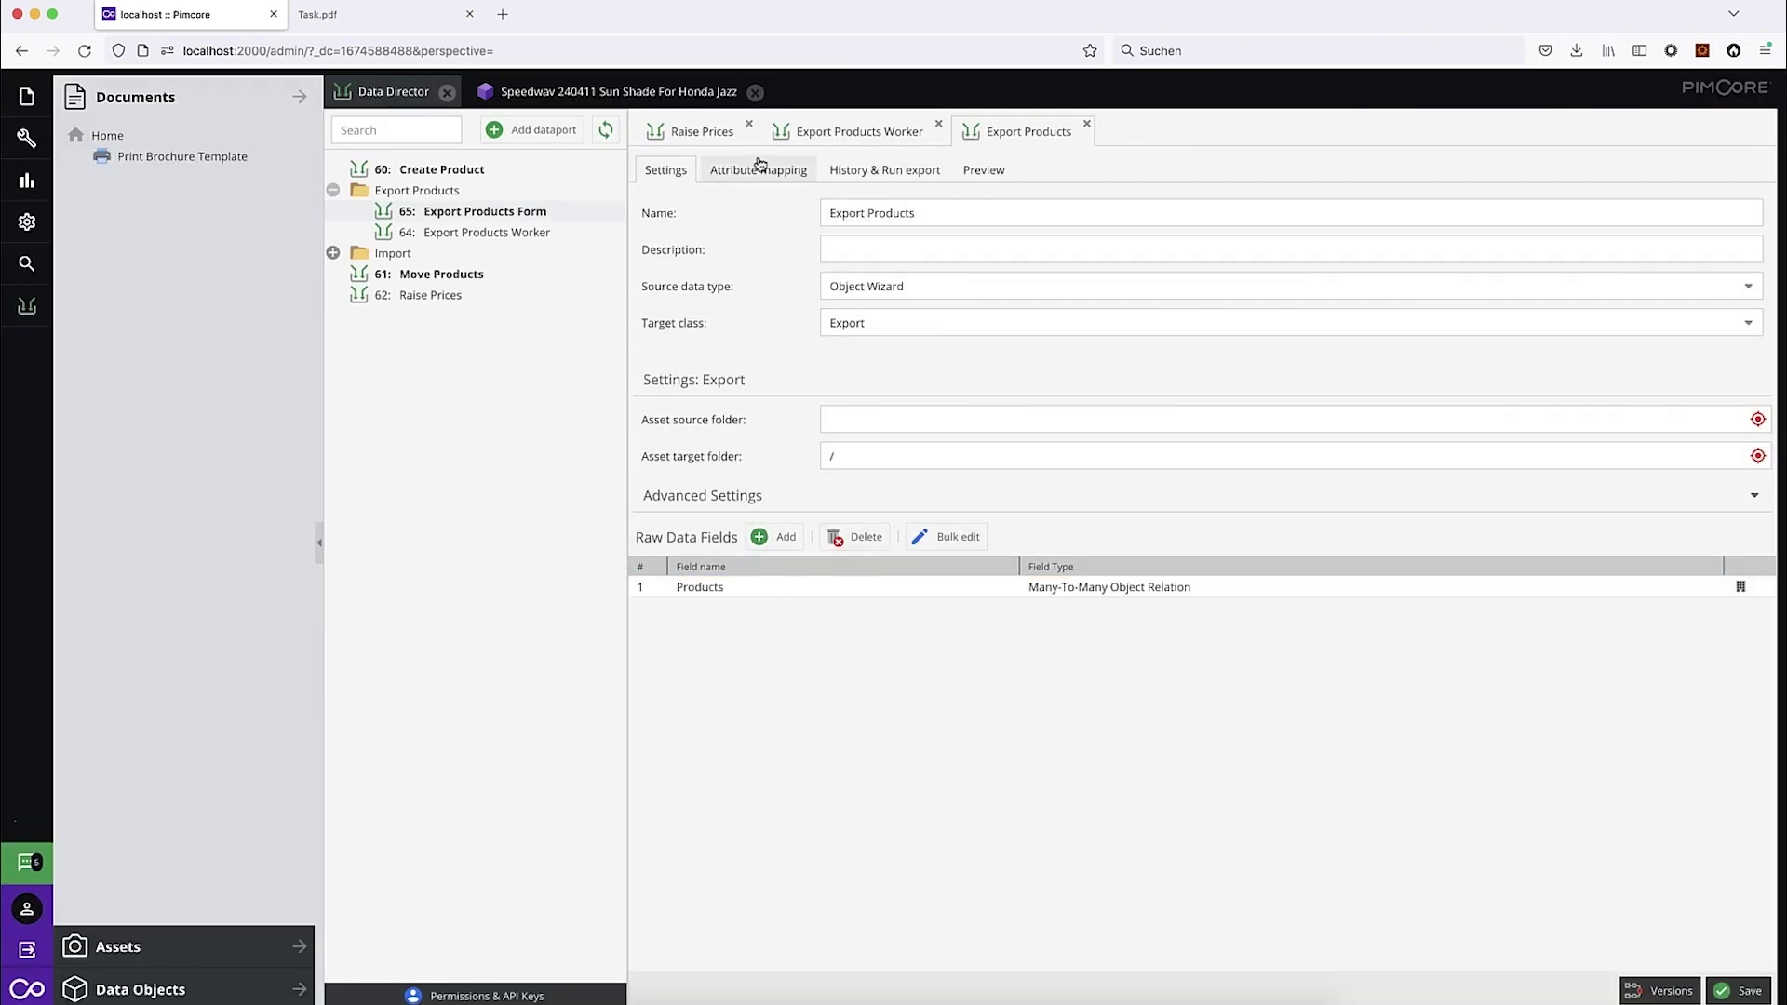
Step: Set the result callback function to the template Start dependent import and set the dependent dataport ID to 64
click(758, 169)
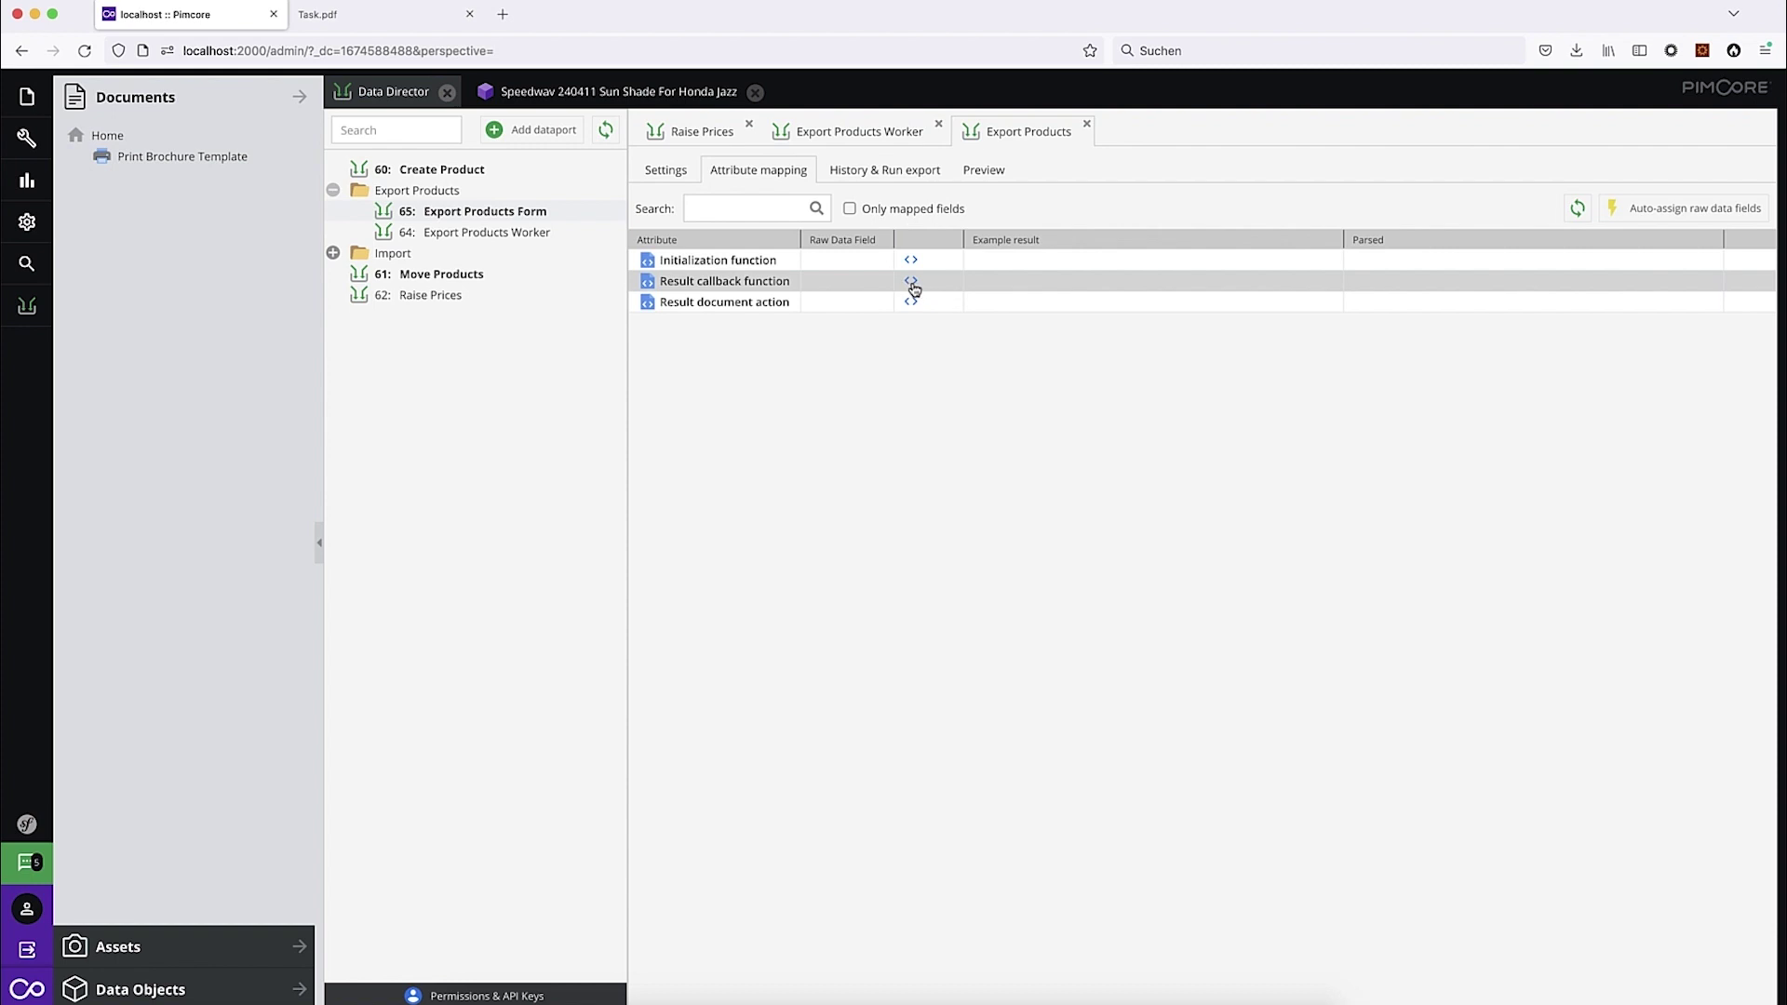
click(910, 284)
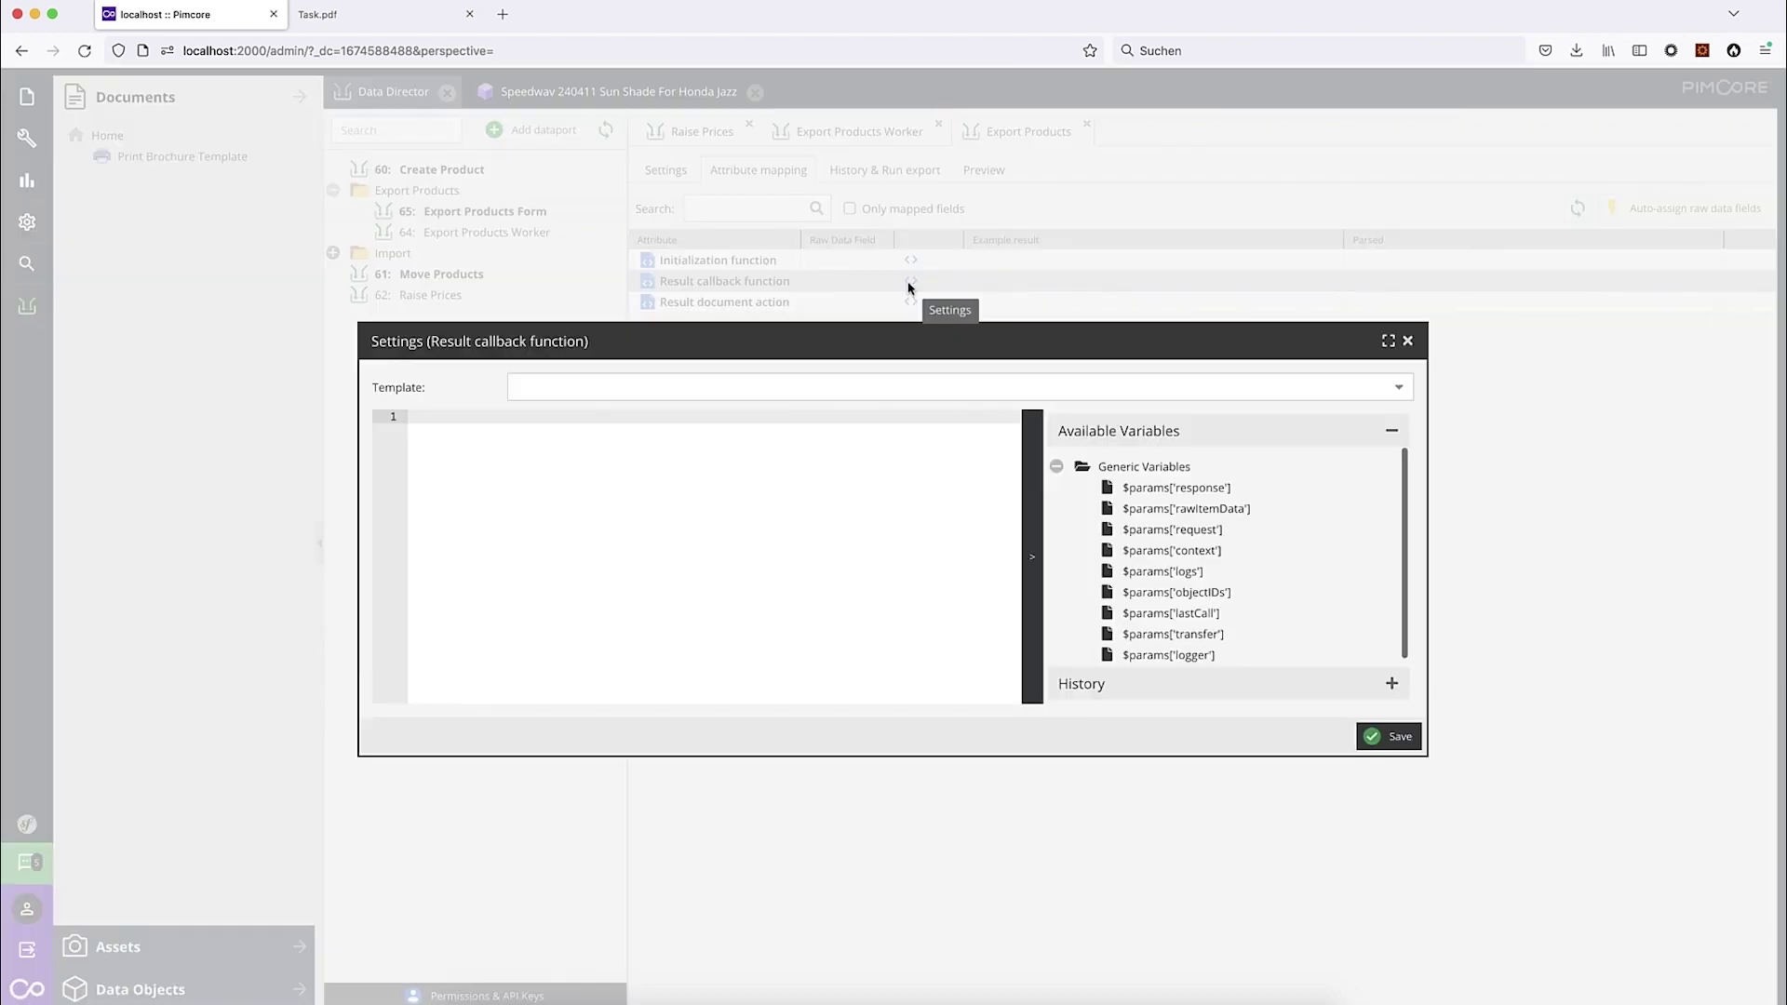
click(1399, 388)
scroll(759, 541, down, 1)
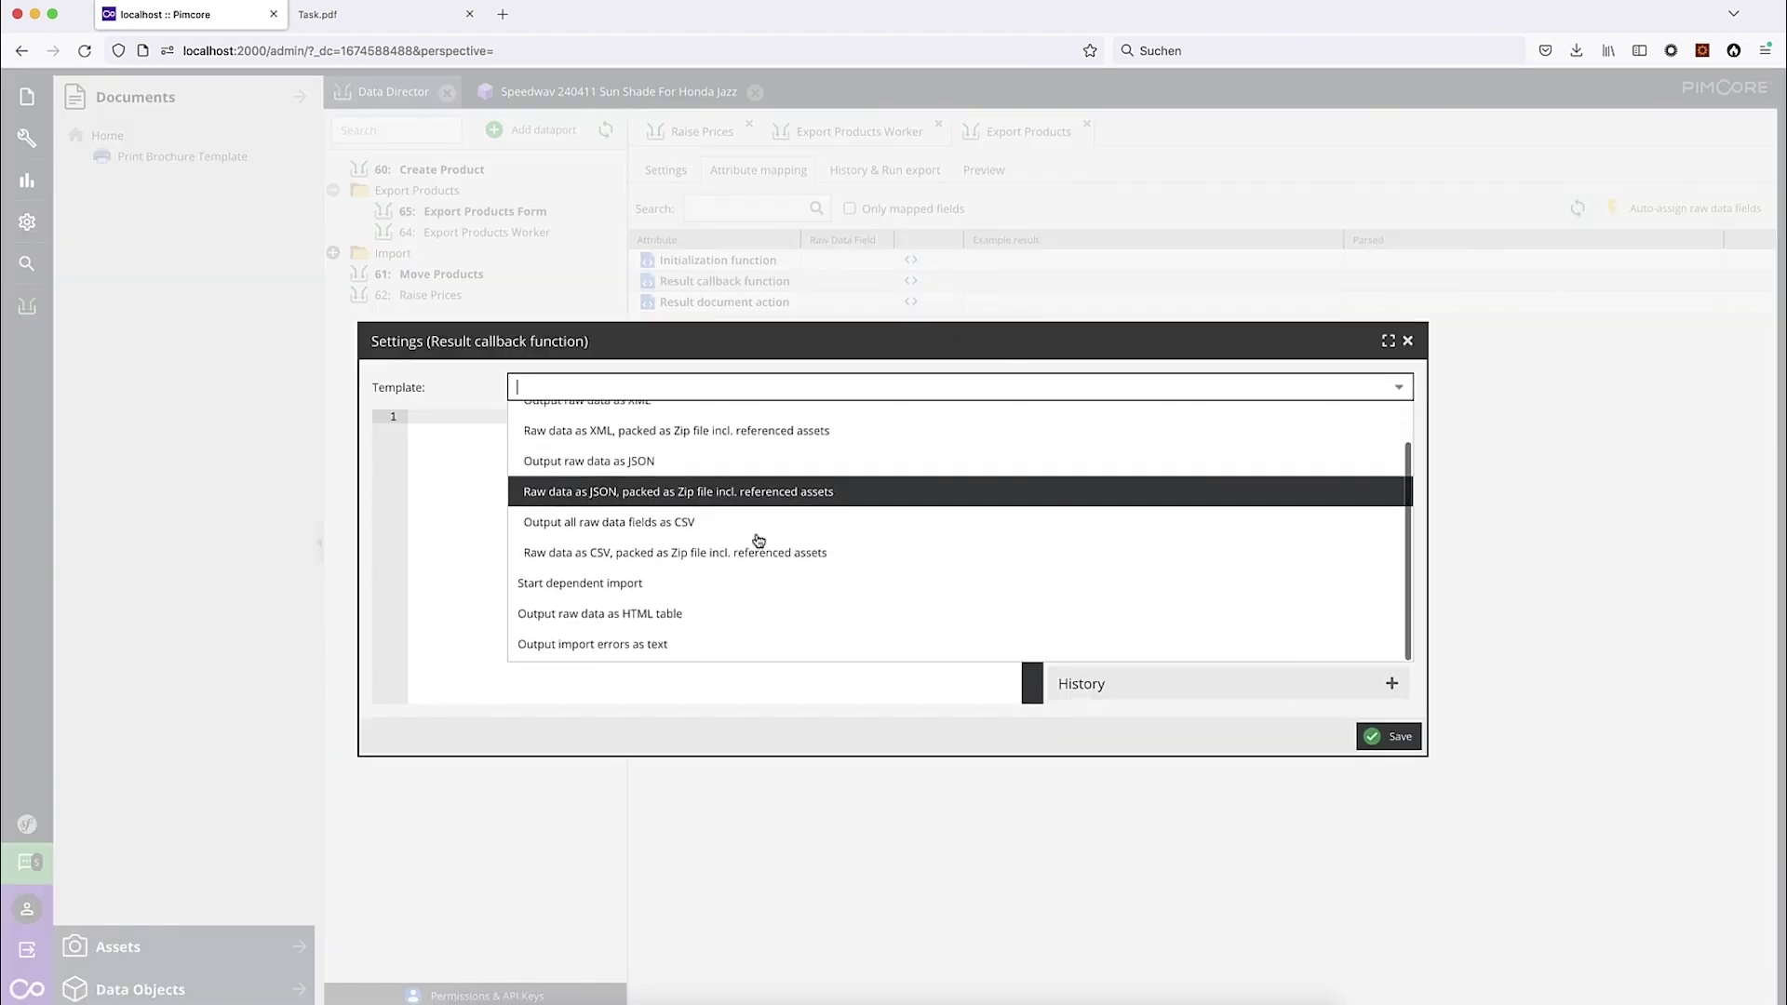
click(647, 591)
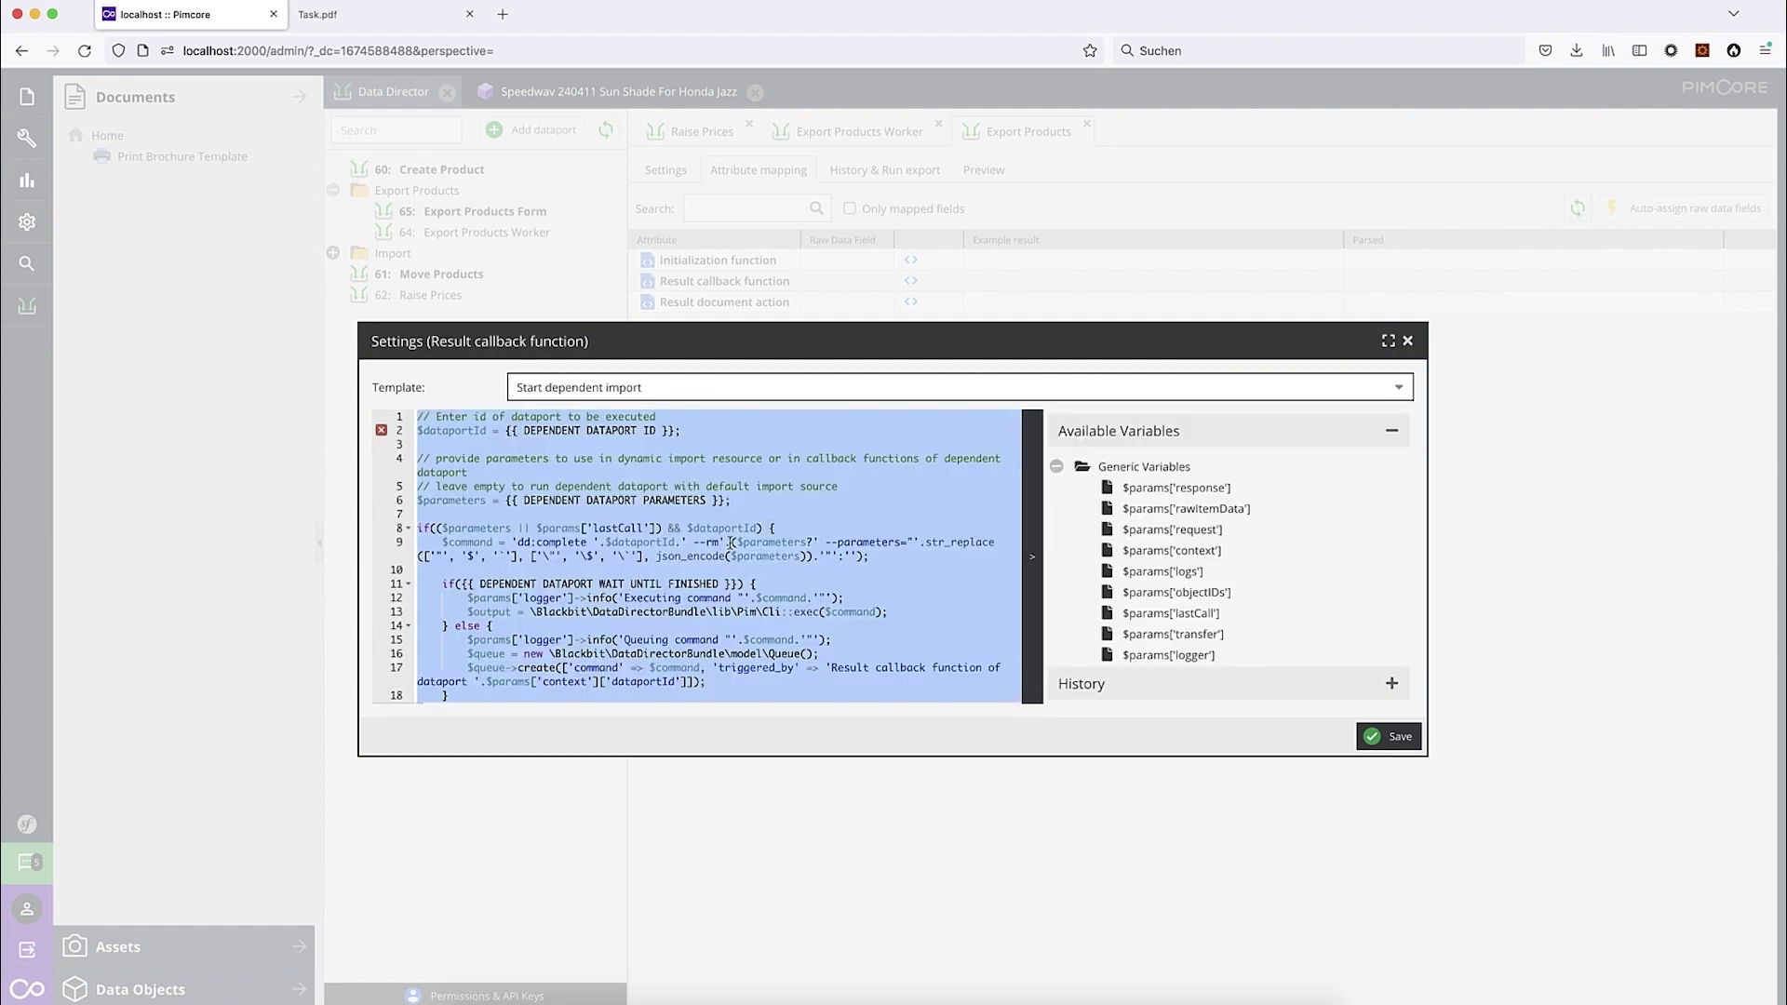
click(1388, 736)
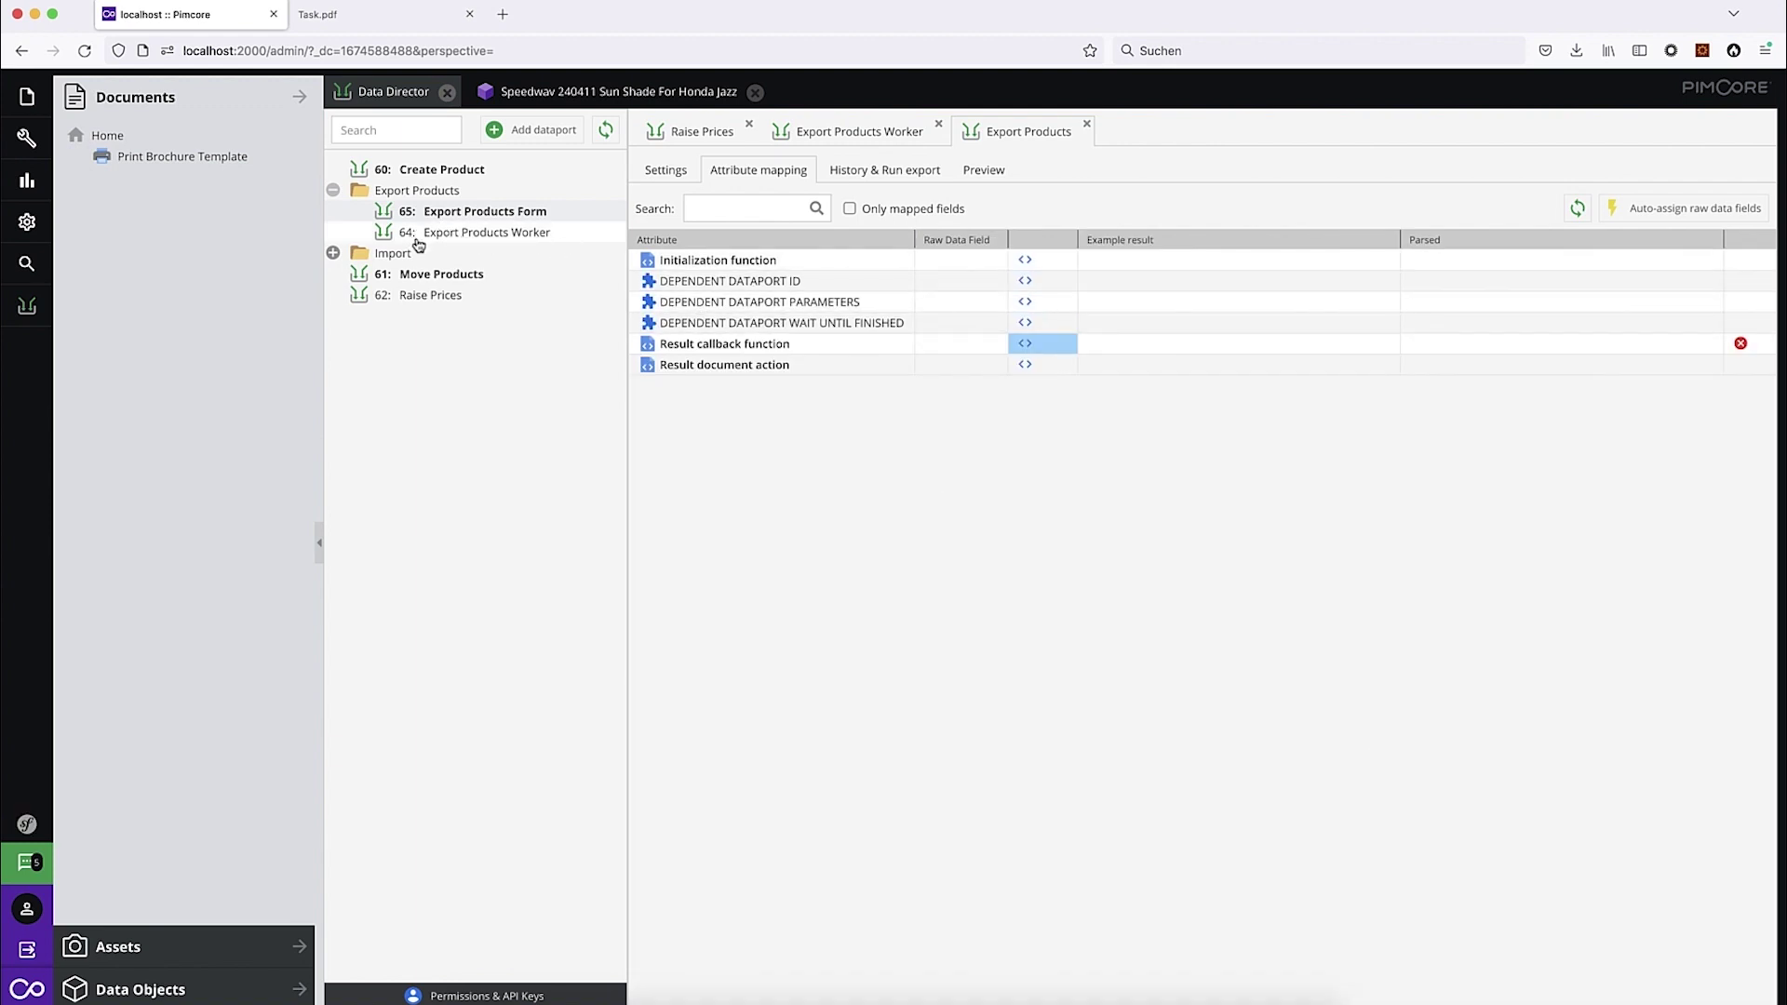
click(984, 285)
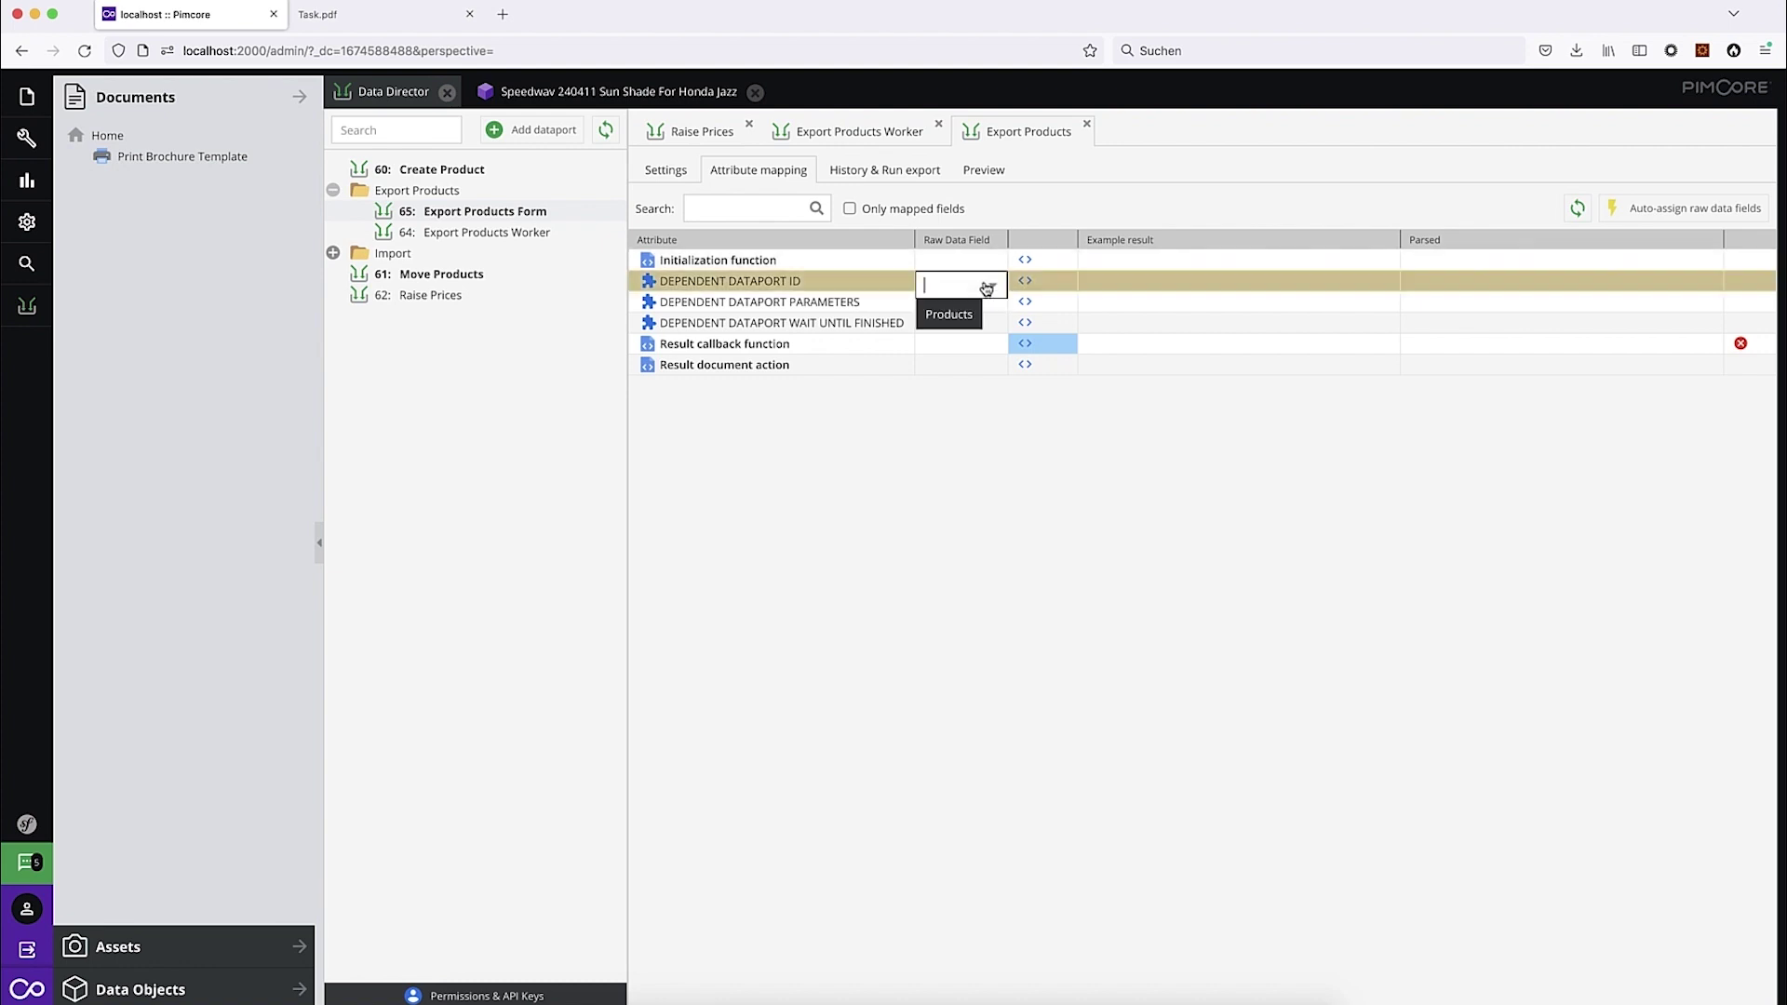
click(948, 314)
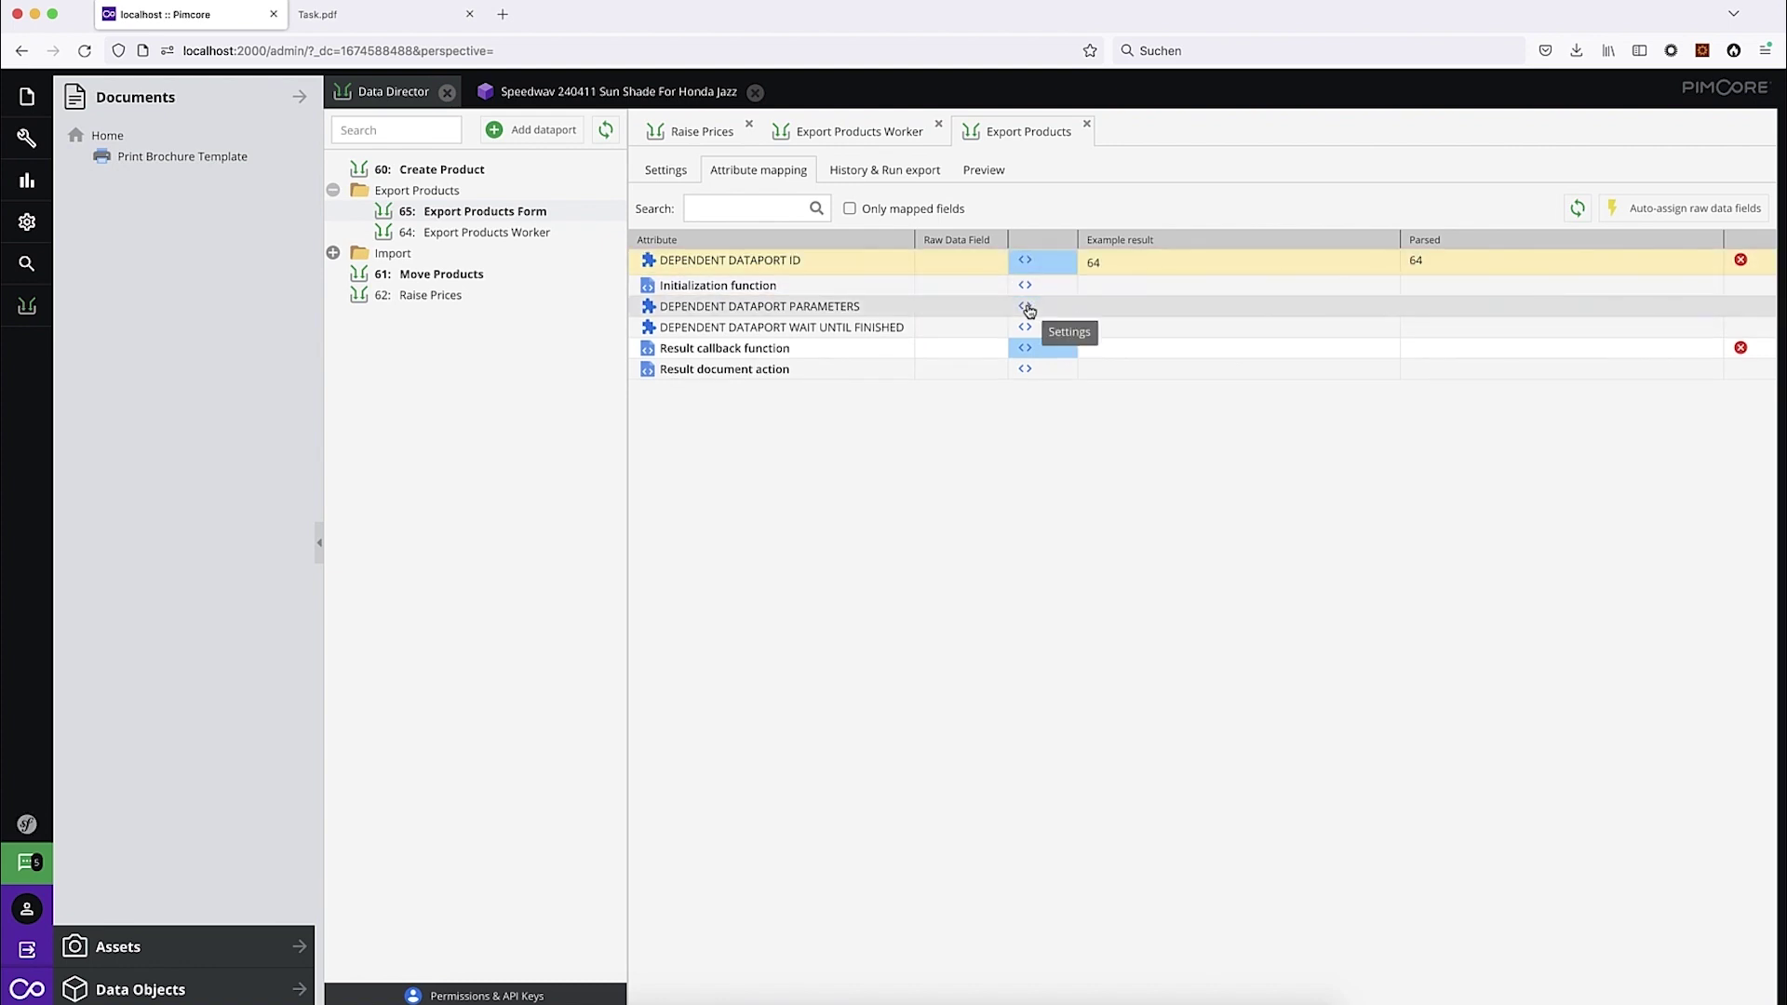
click(1024, 306)
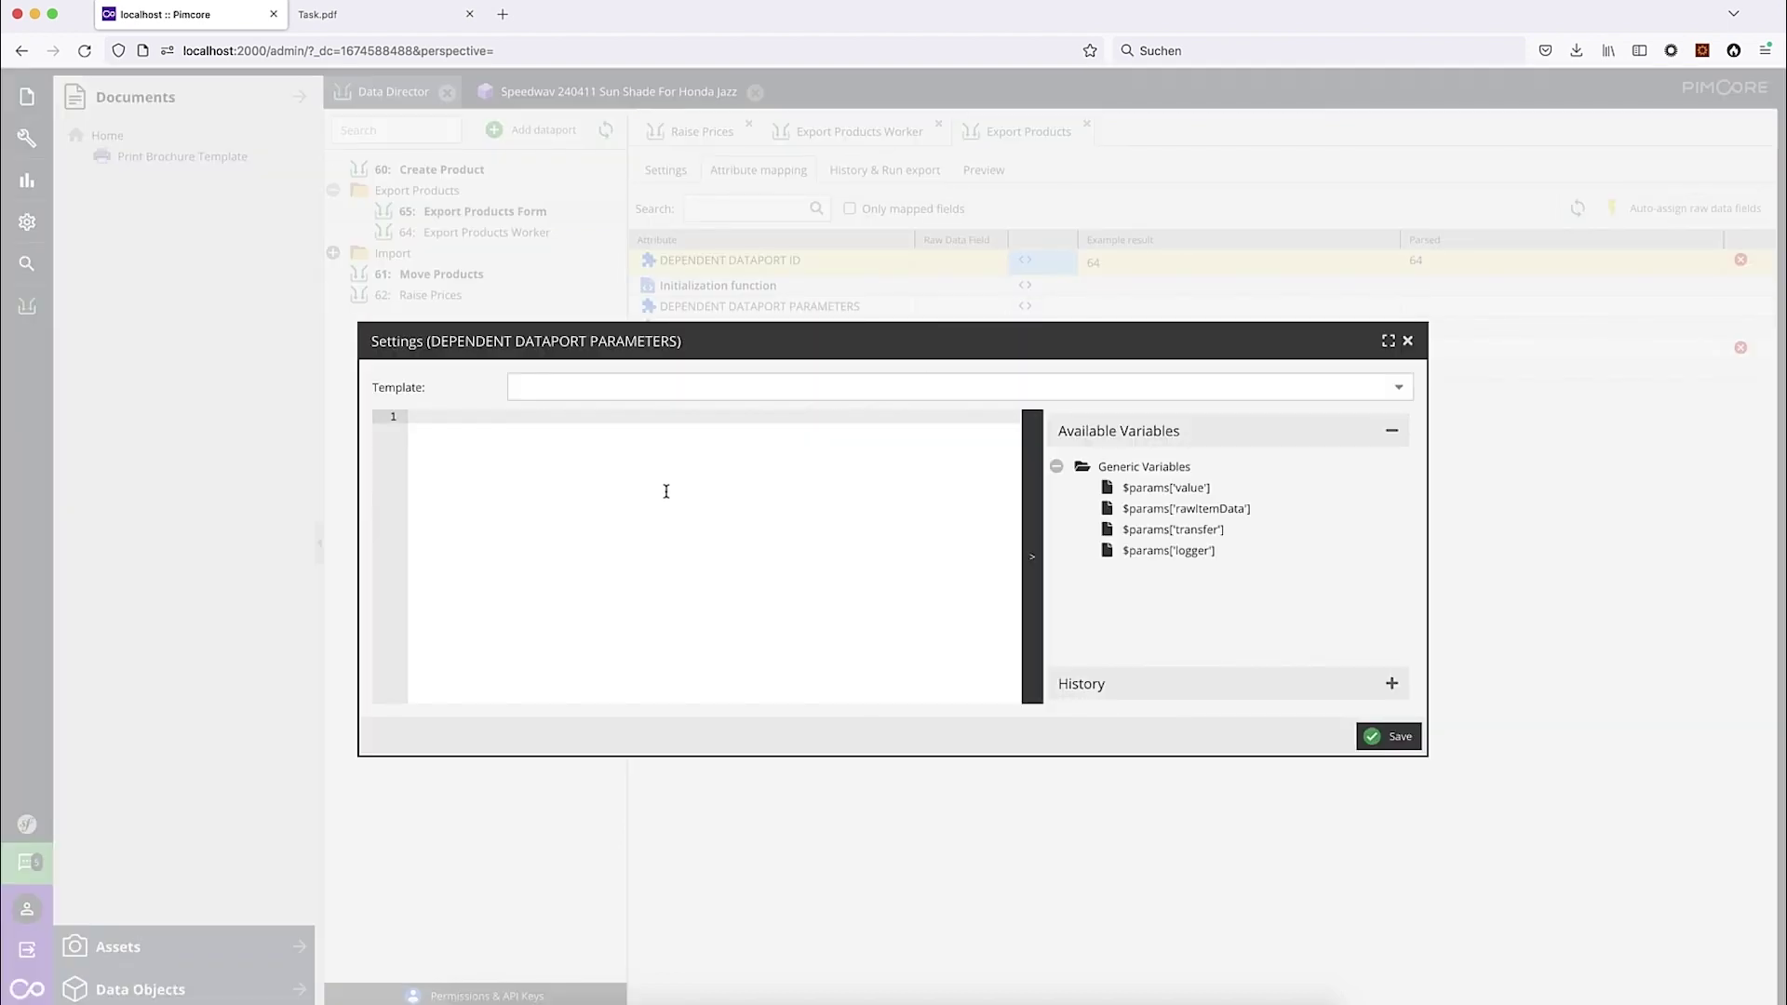
text(return)
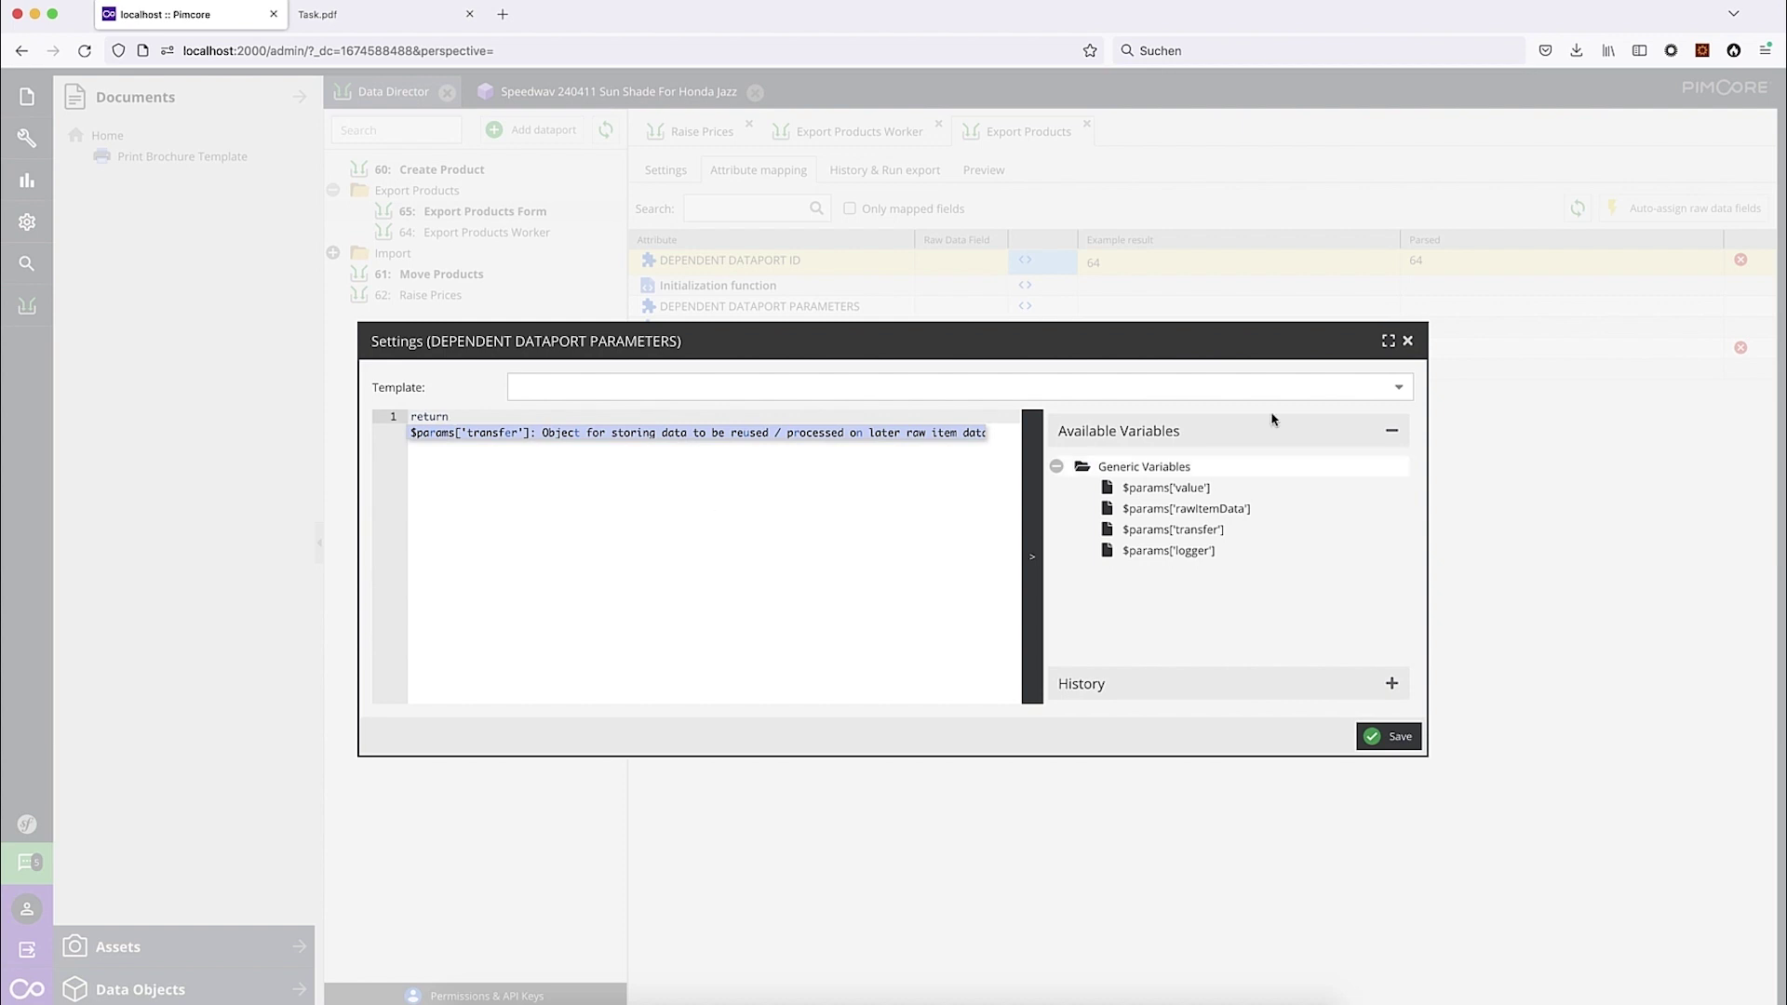
click(1407, 341)
Step: Map the Products raw data field to DEPENDENT DATAPORT PARAMETERS
click(968, 307)
click(993, 307)
click(950, 336)
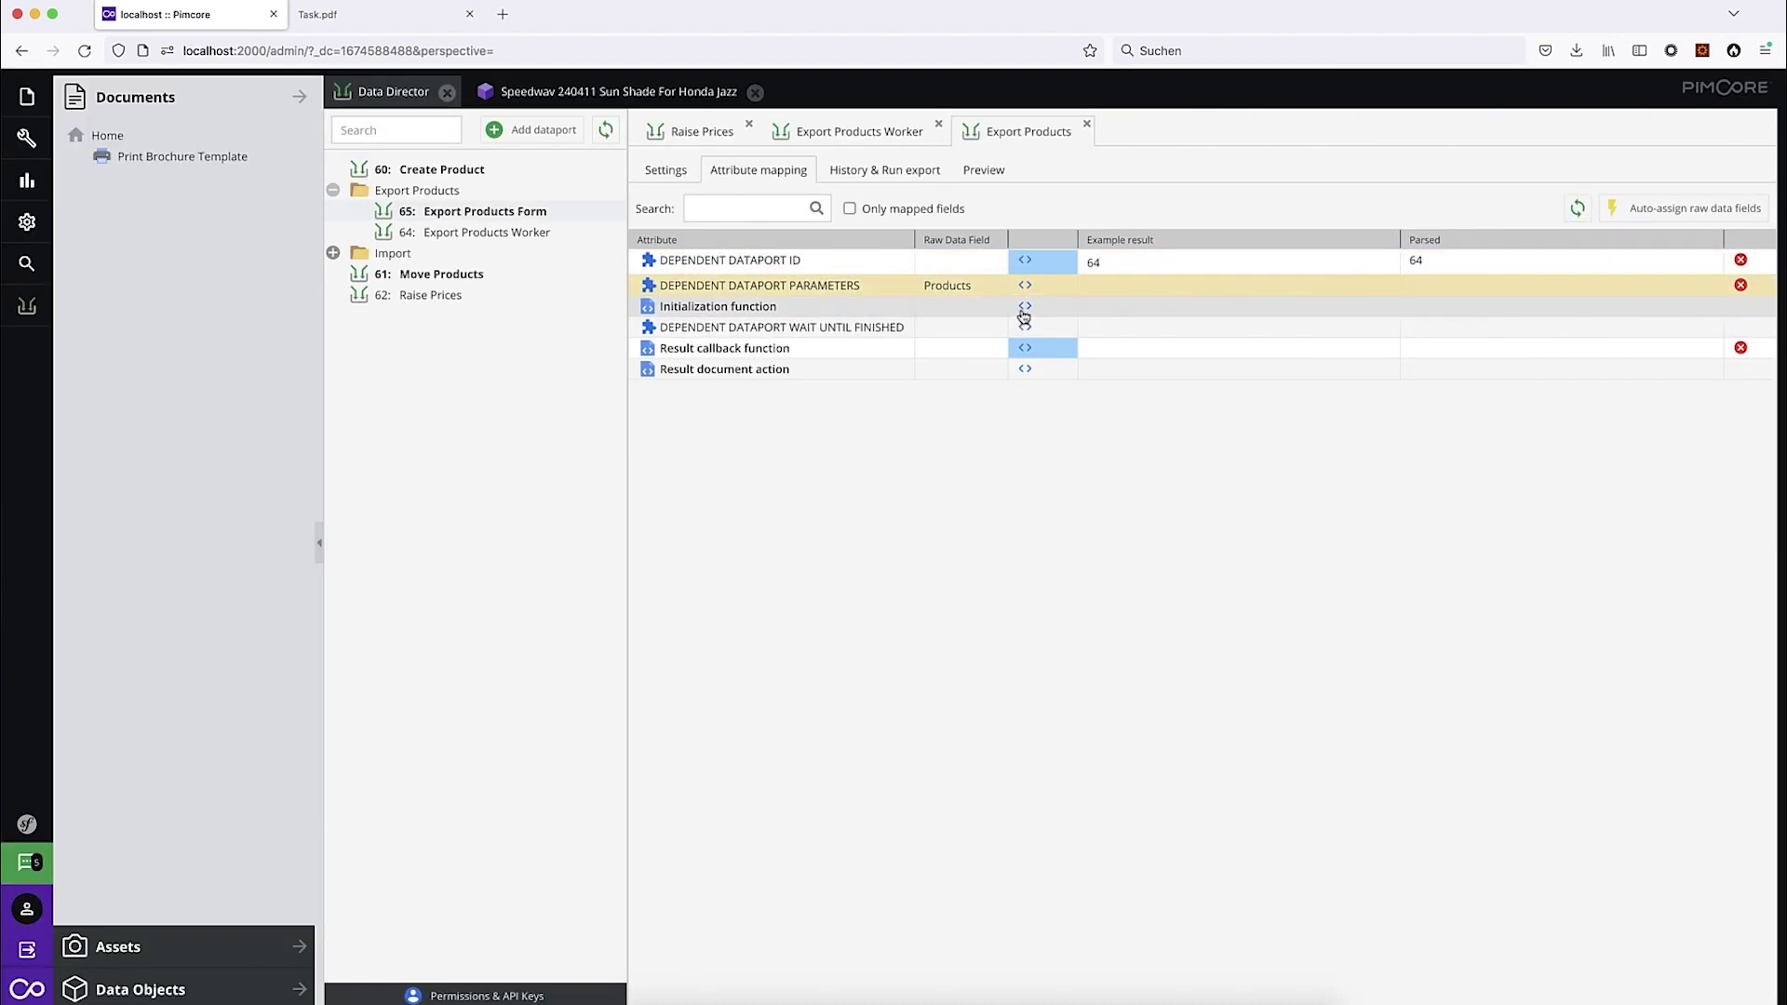
Step: Start the callback function of DEPENDENT DATAPORT PARAMETERS with a return of 'productIDs' as a comma implode
click(1025, 286)
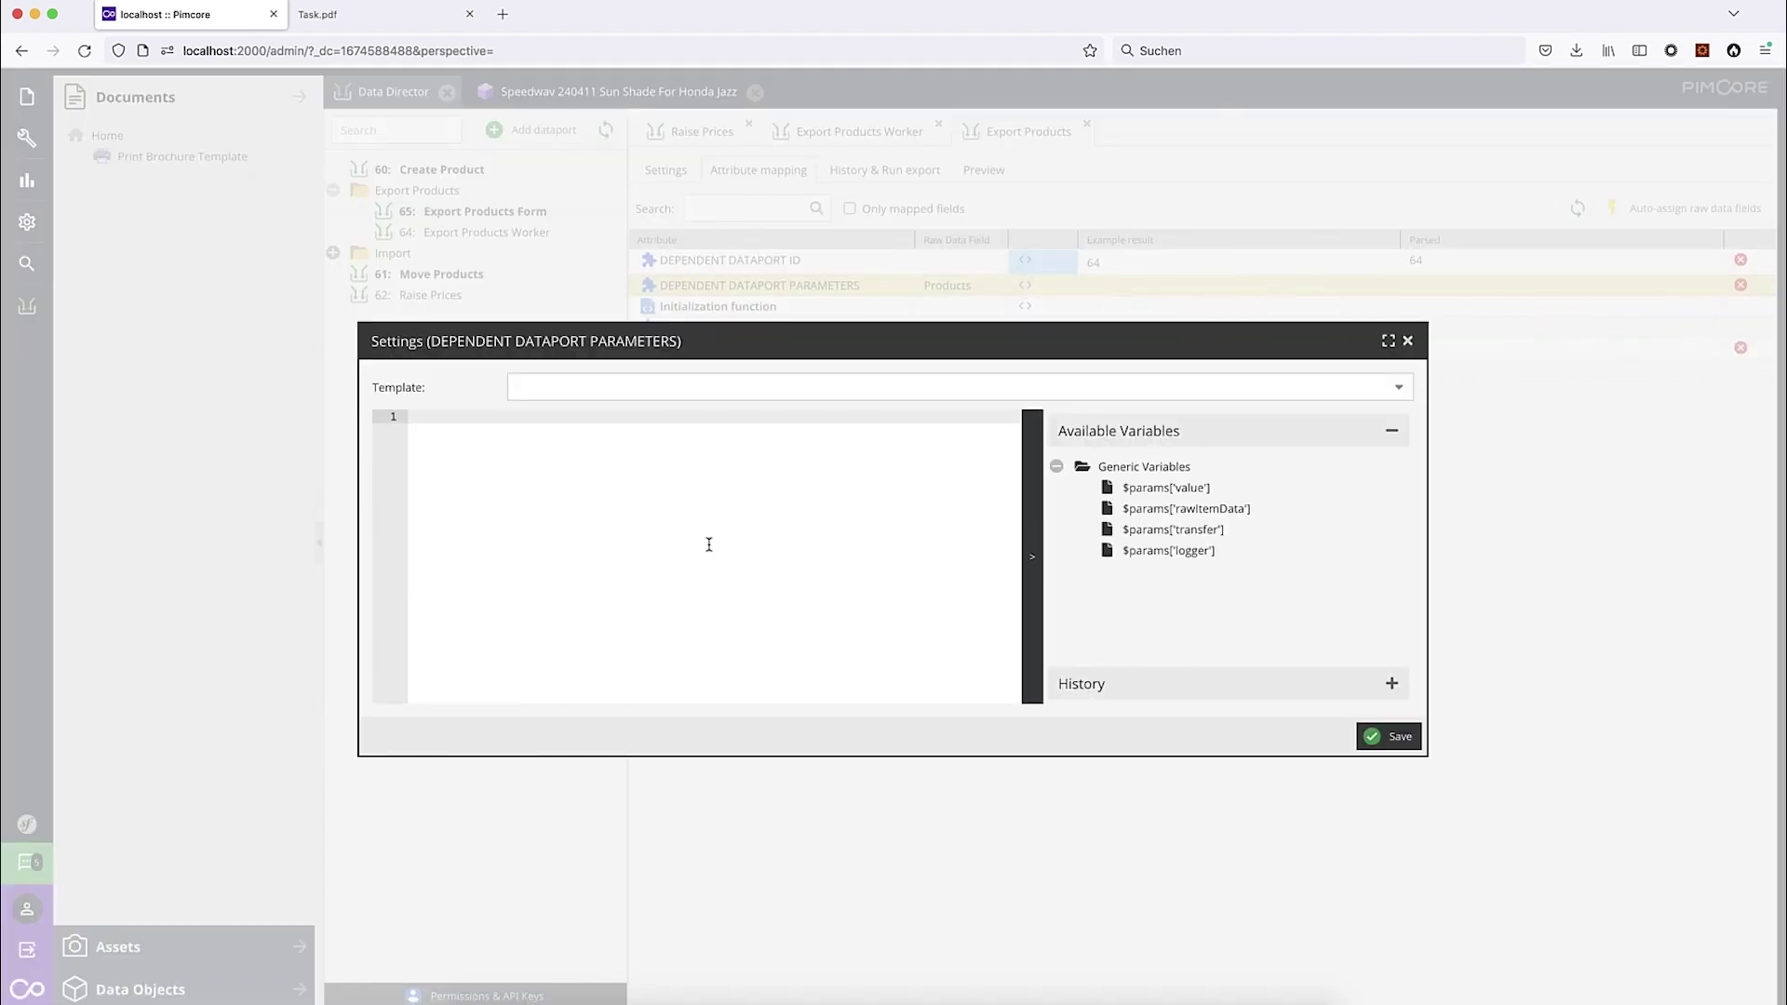
text(return ['productI)
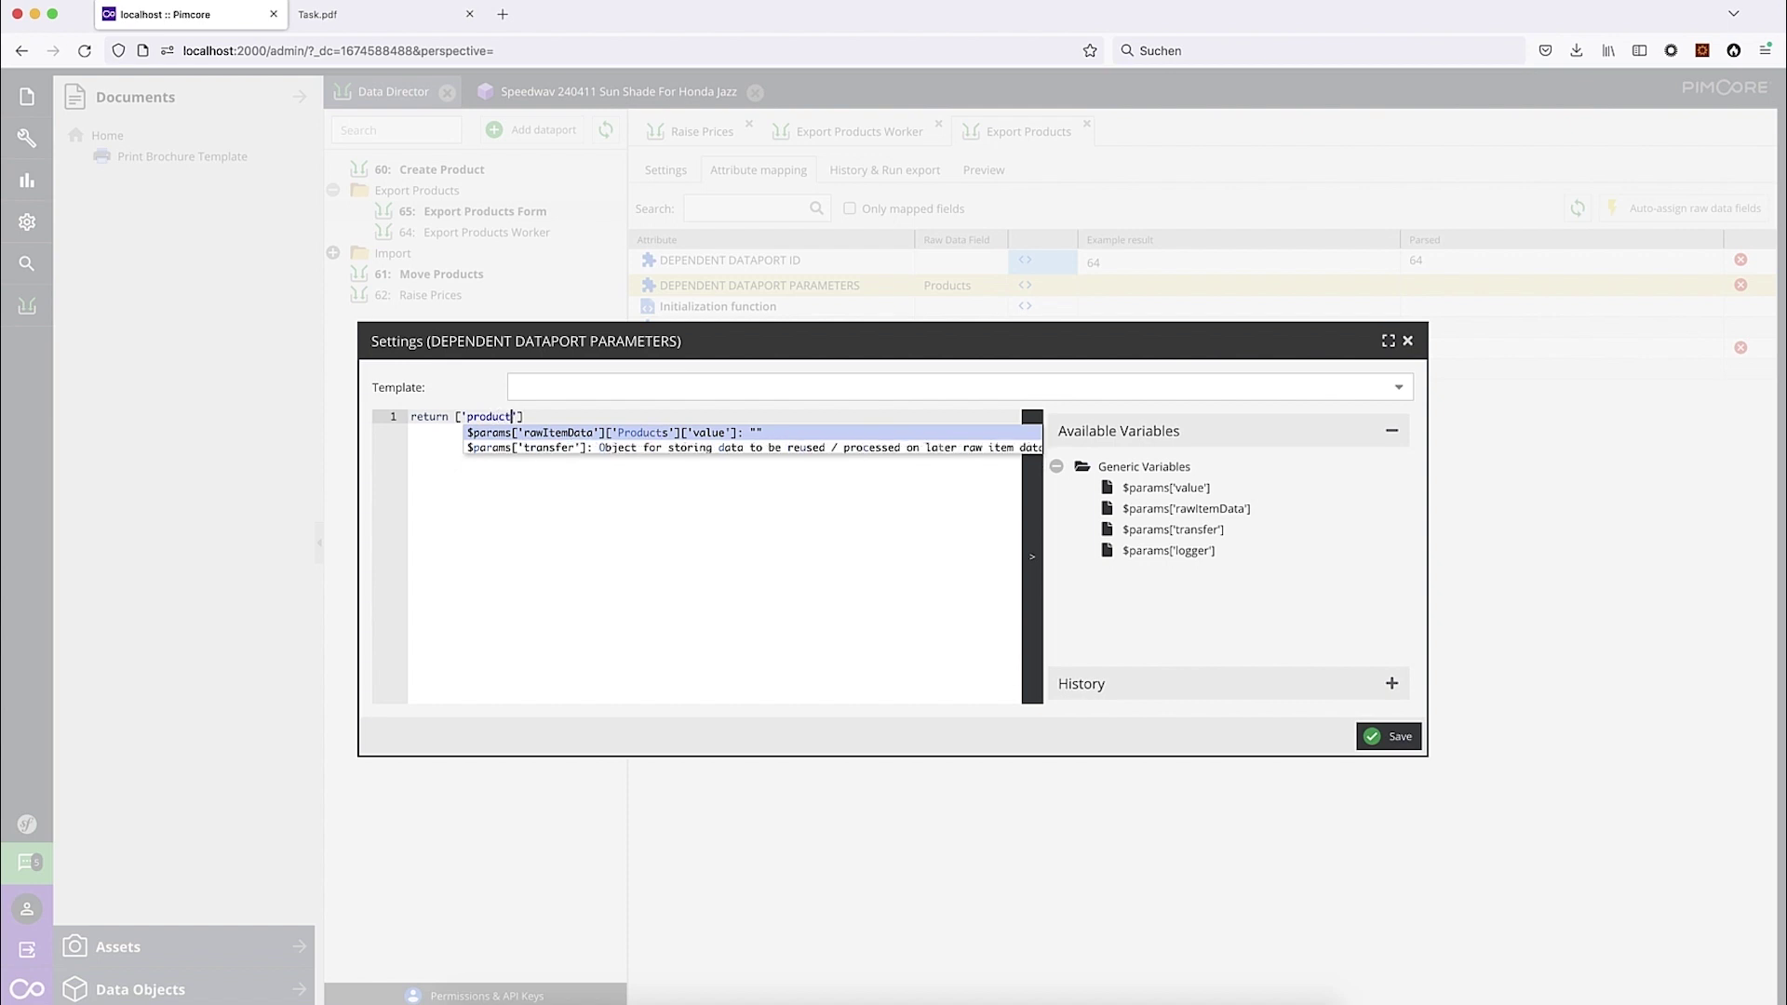
text(Ds' => implode(',)
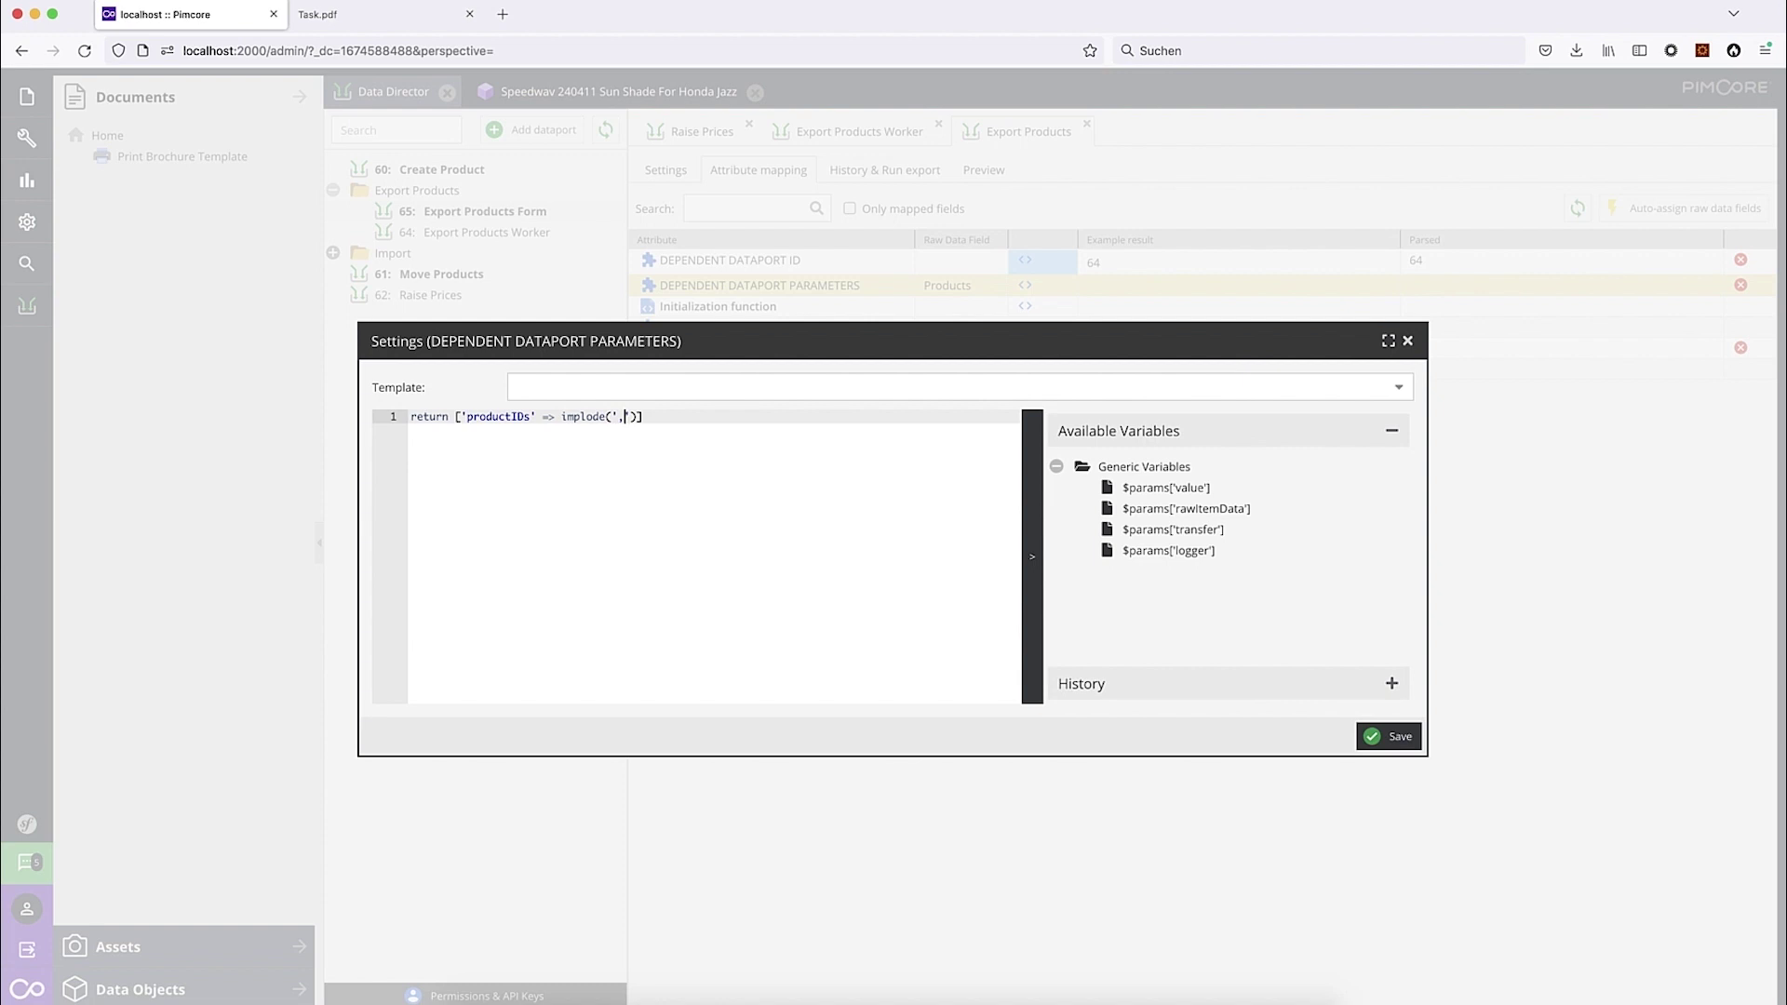
Step: Add a foreach loop over $params['value'] as $product above the return statement
click(413, 420)
key(Return)
key(Up)
text(foreach($p)
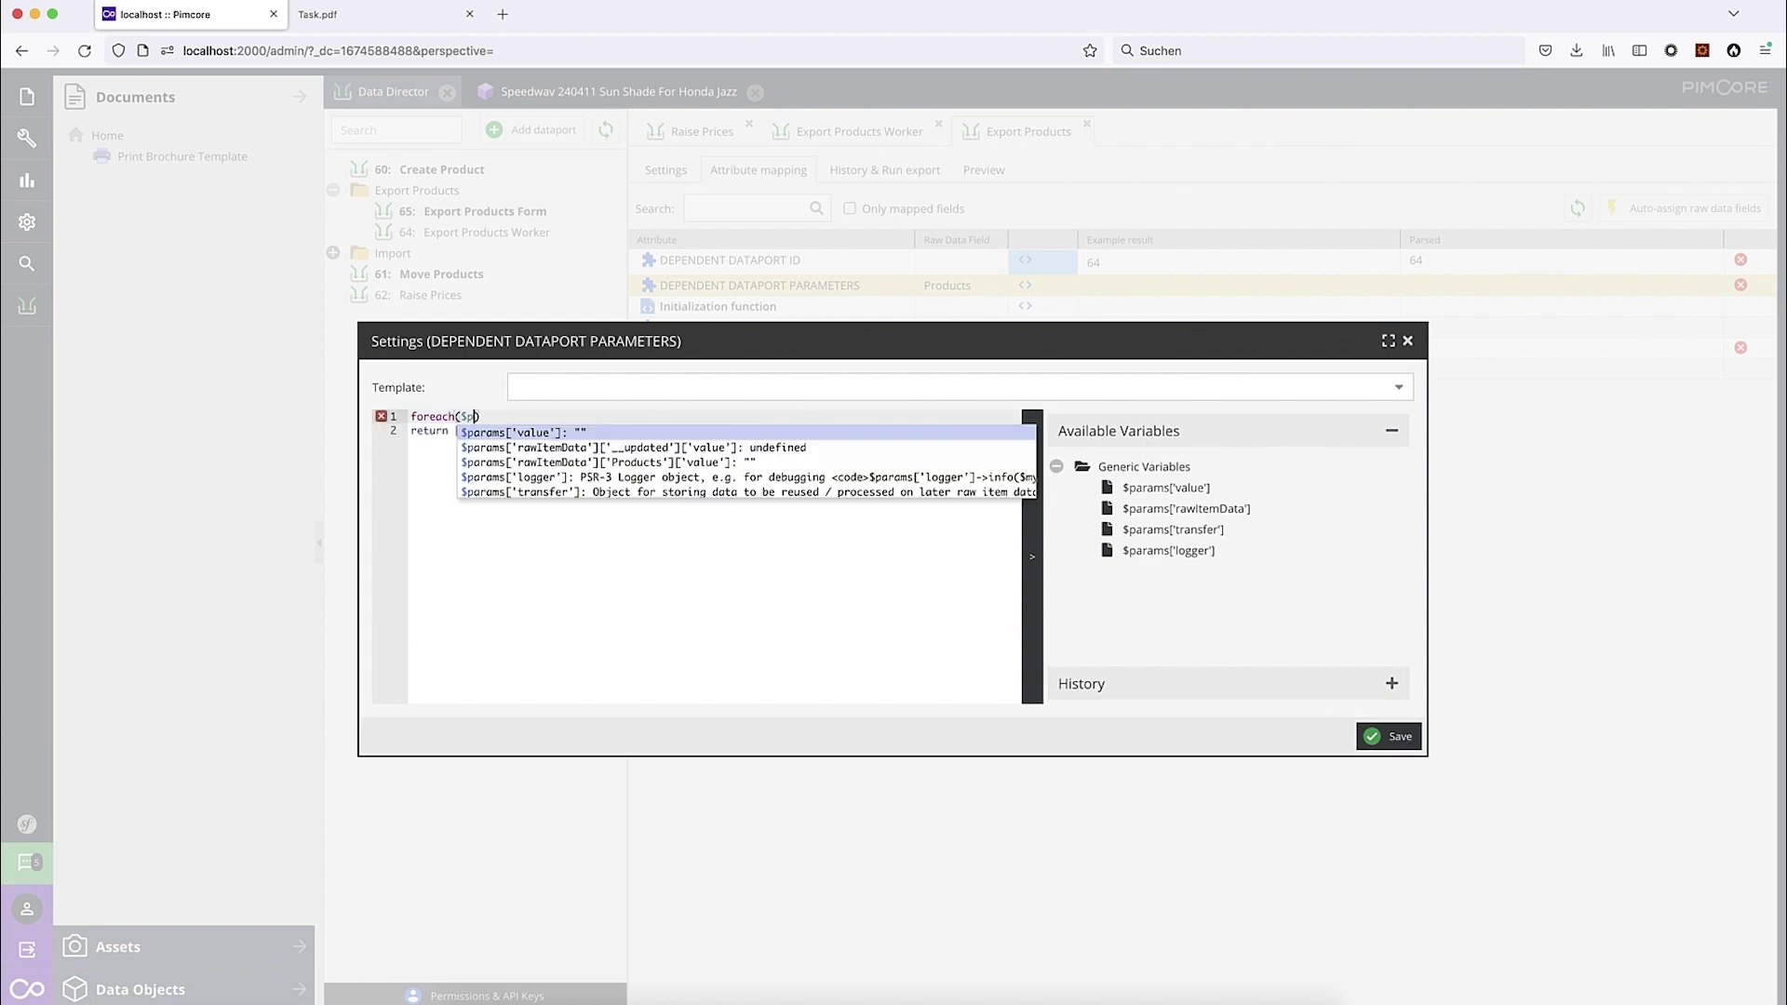
key(Return)
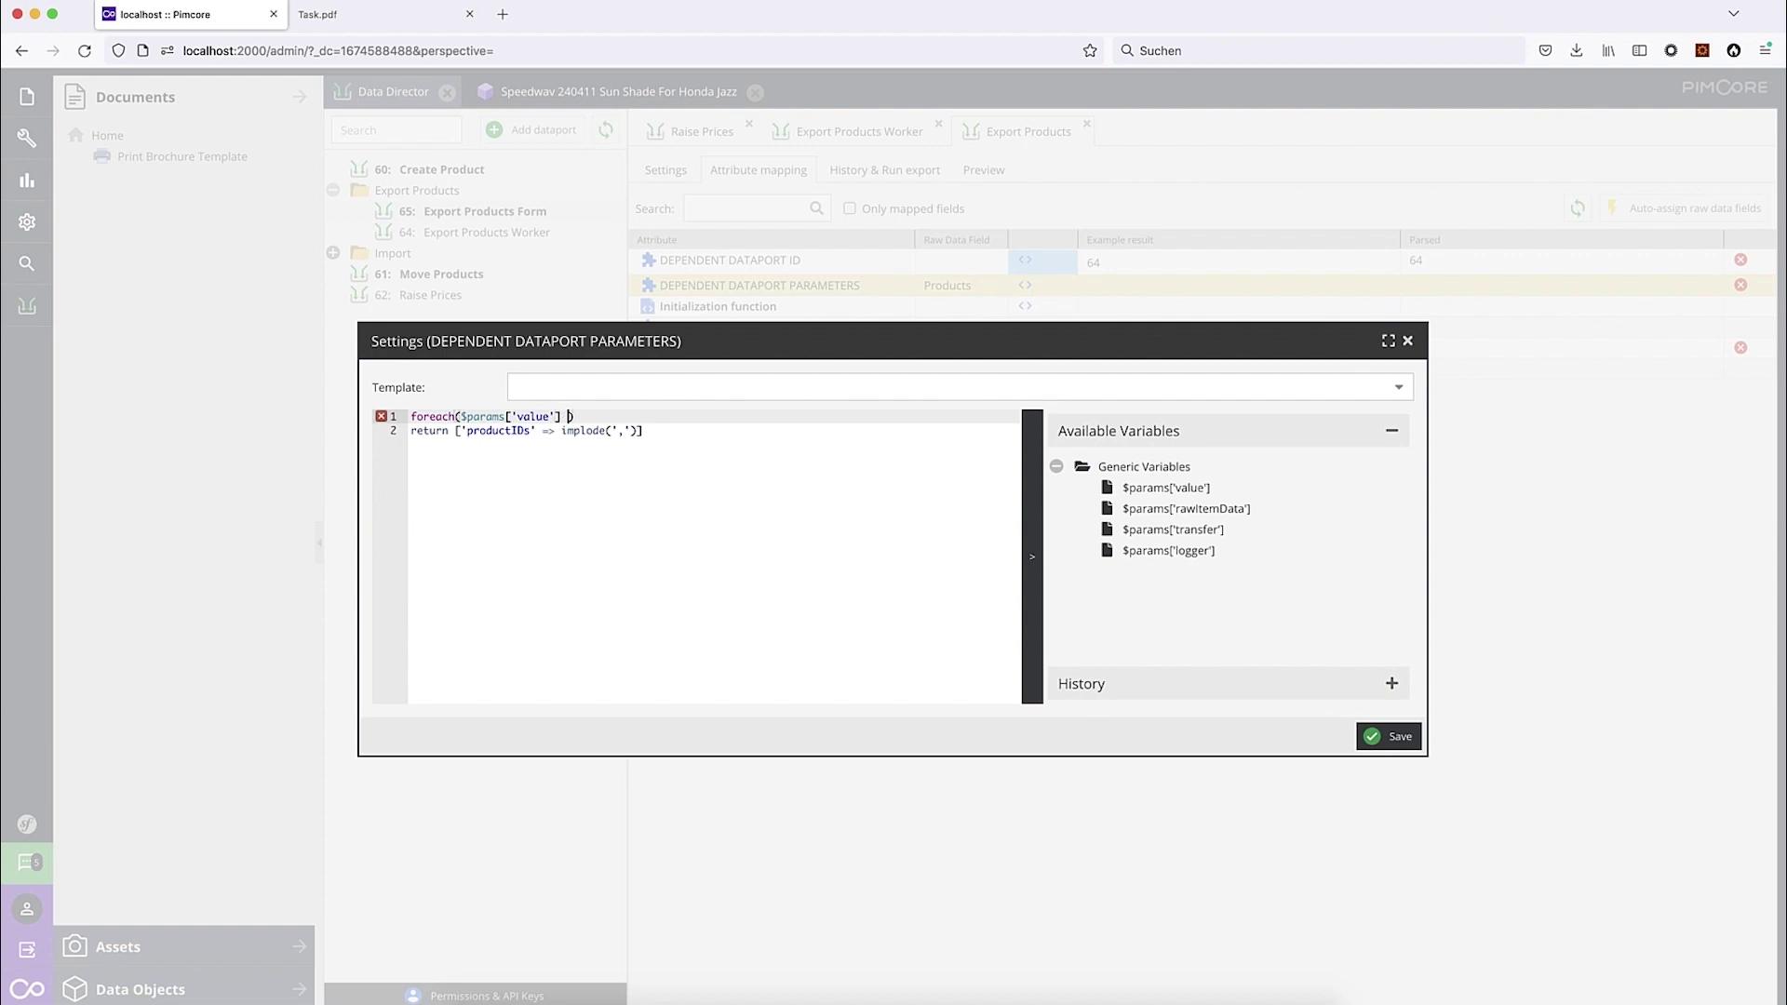
text(as $)
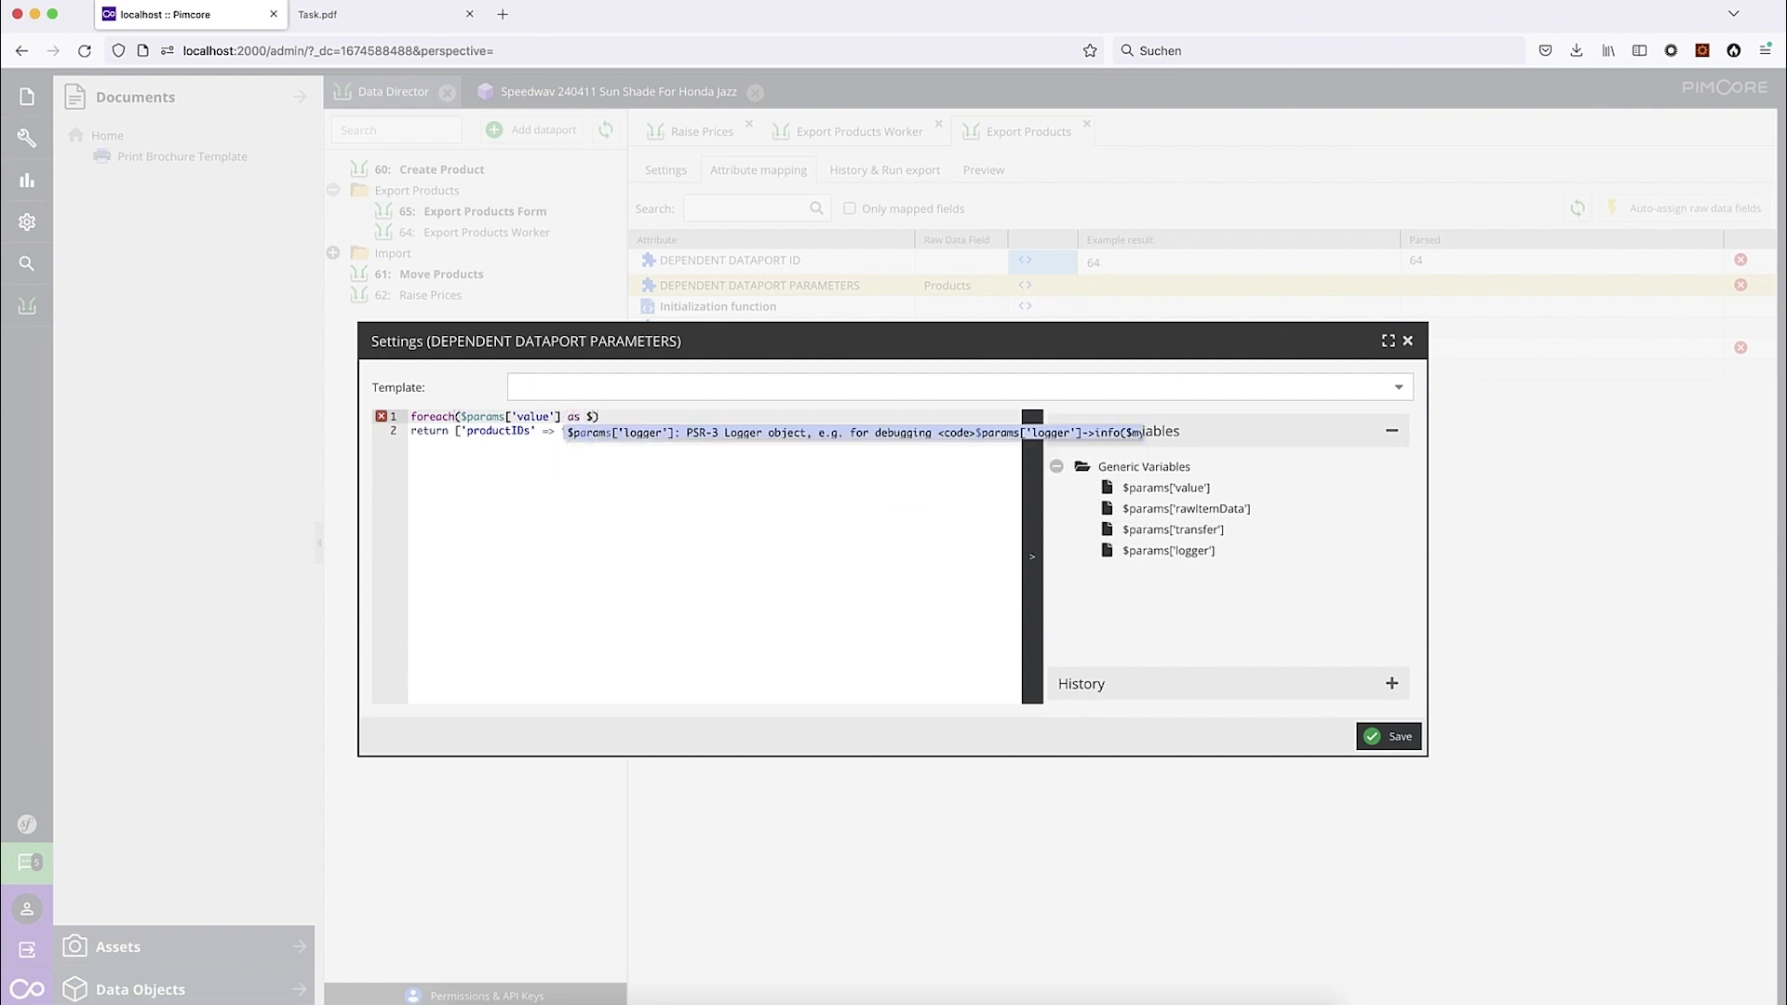
text(product) {)
key(Return)
key(Return)
key(Up)
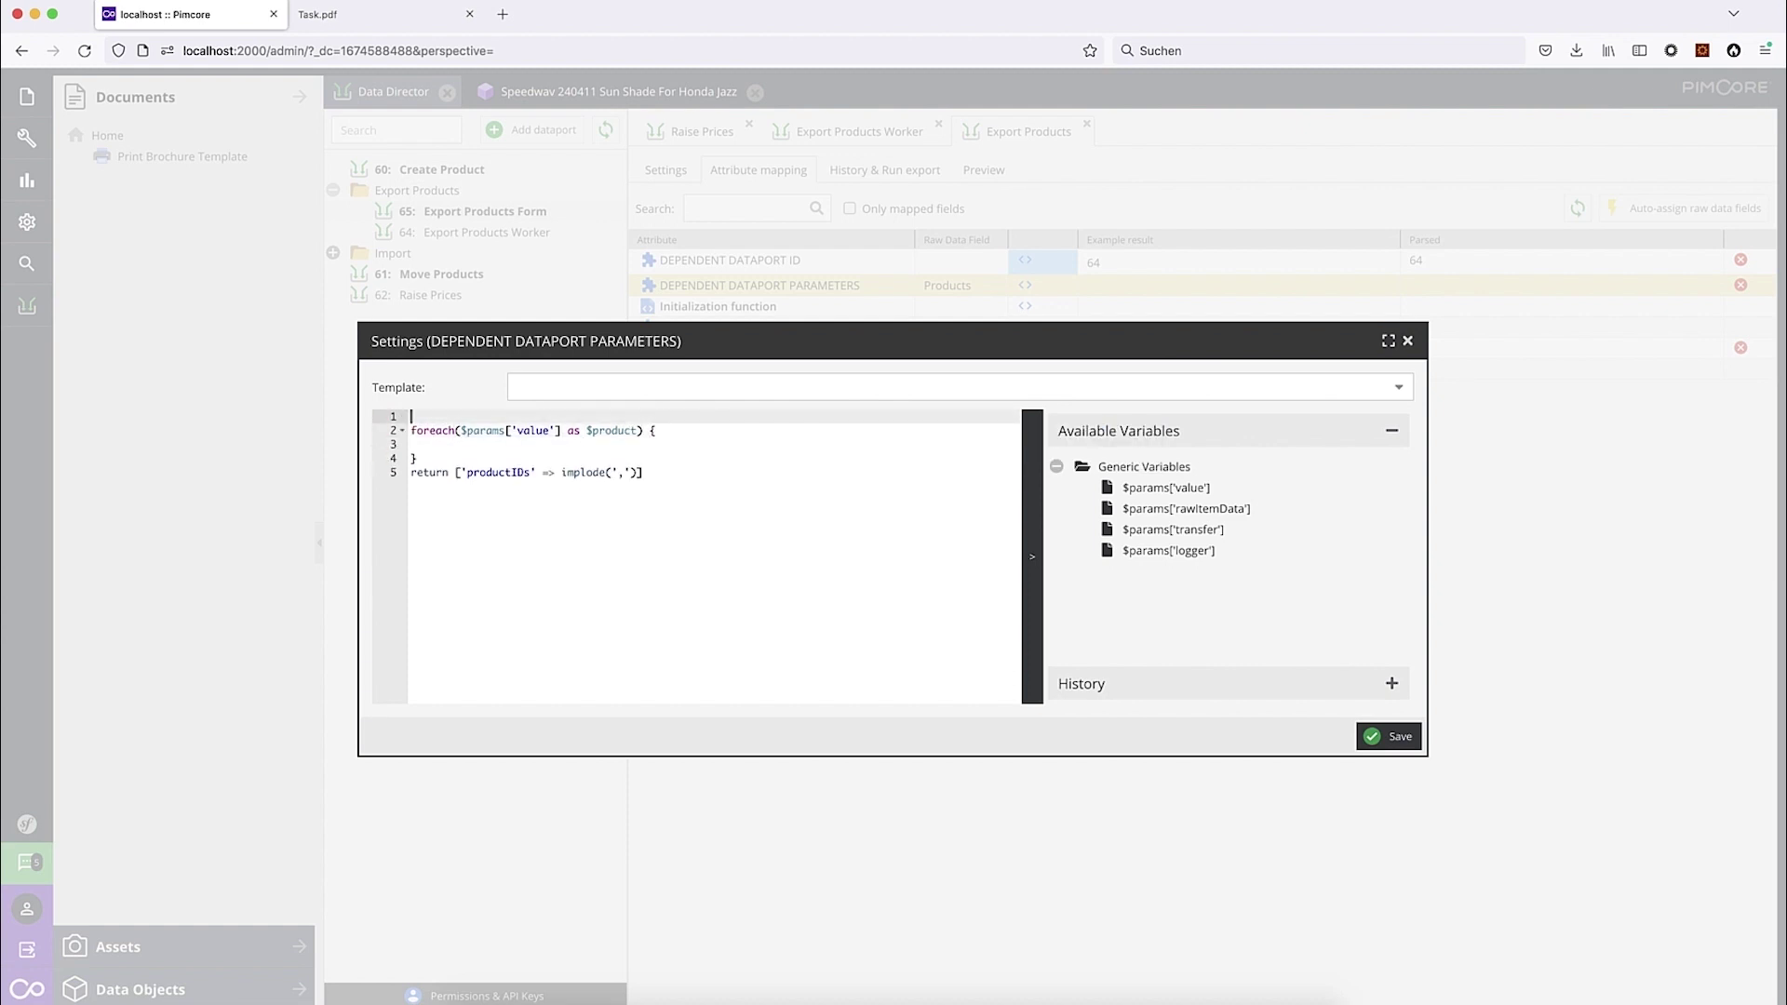
Step: Initialize $productIDs as an empty array before the loop and append $product['id'] to it inside the loop
text($productIDs = [];)
drag(479, 418, 403, 418)
key(ctrl+c)
click(458, 444)
key(ctrl+v)
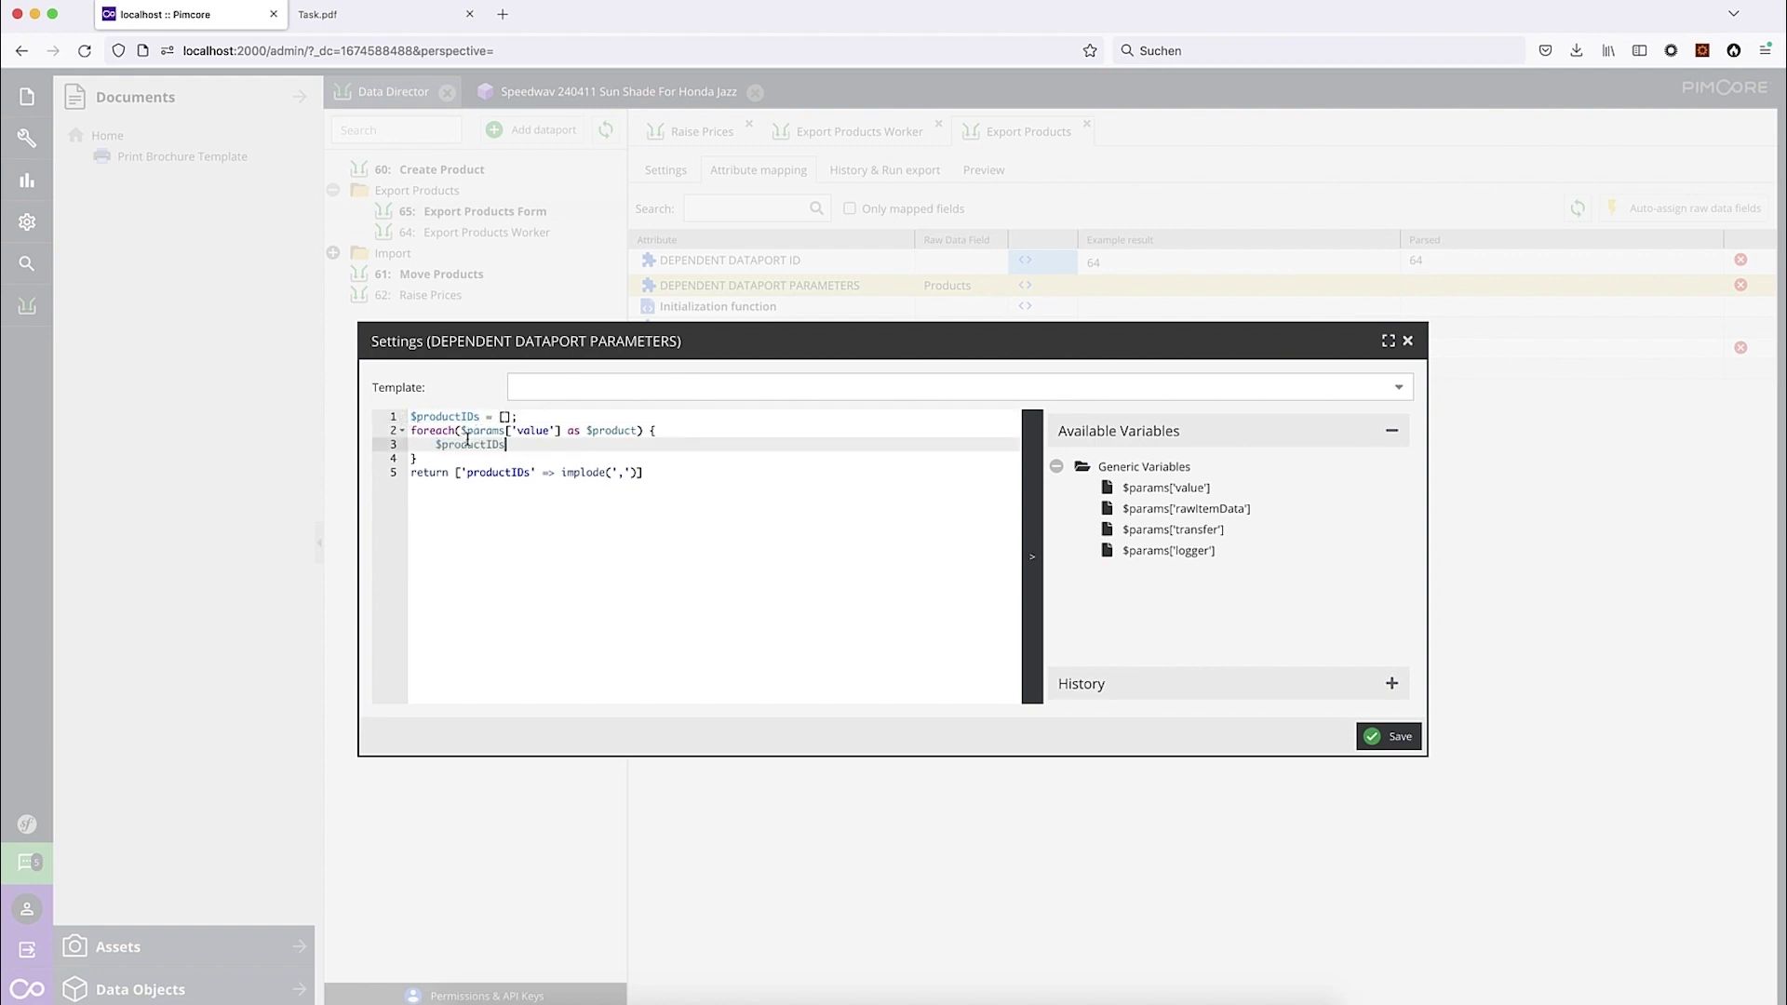
text([] = $pro)
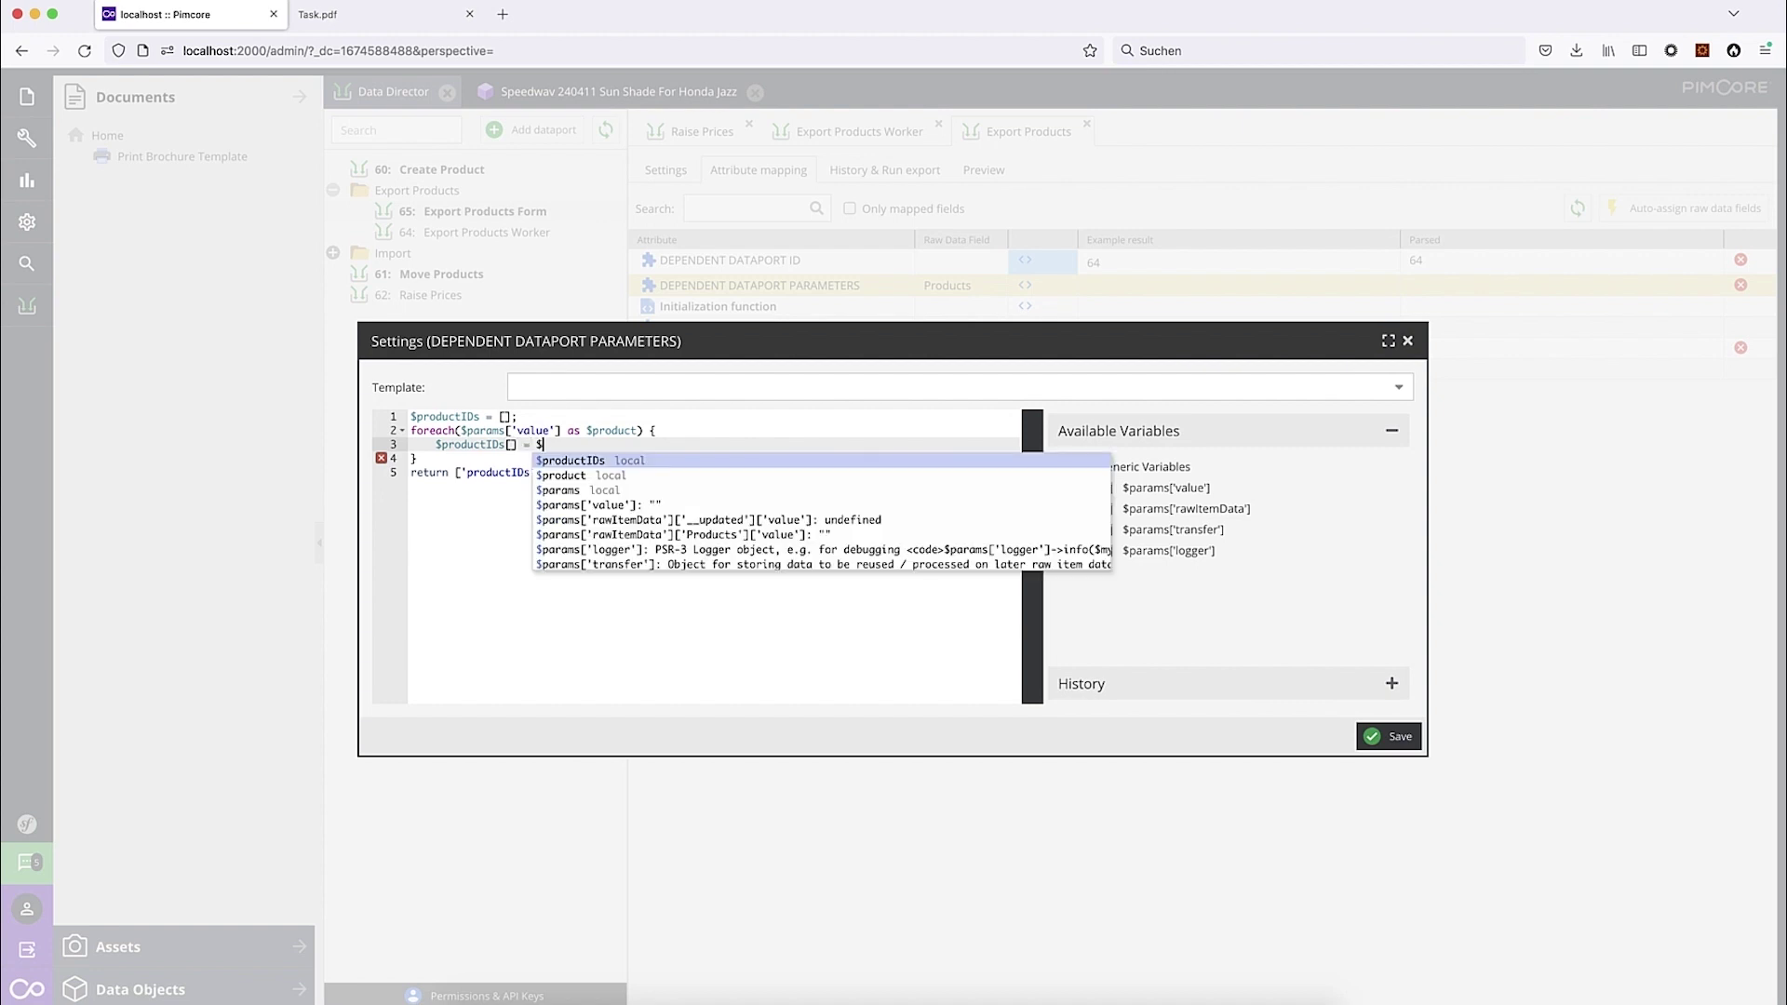
key(Return)
text(['id'];)
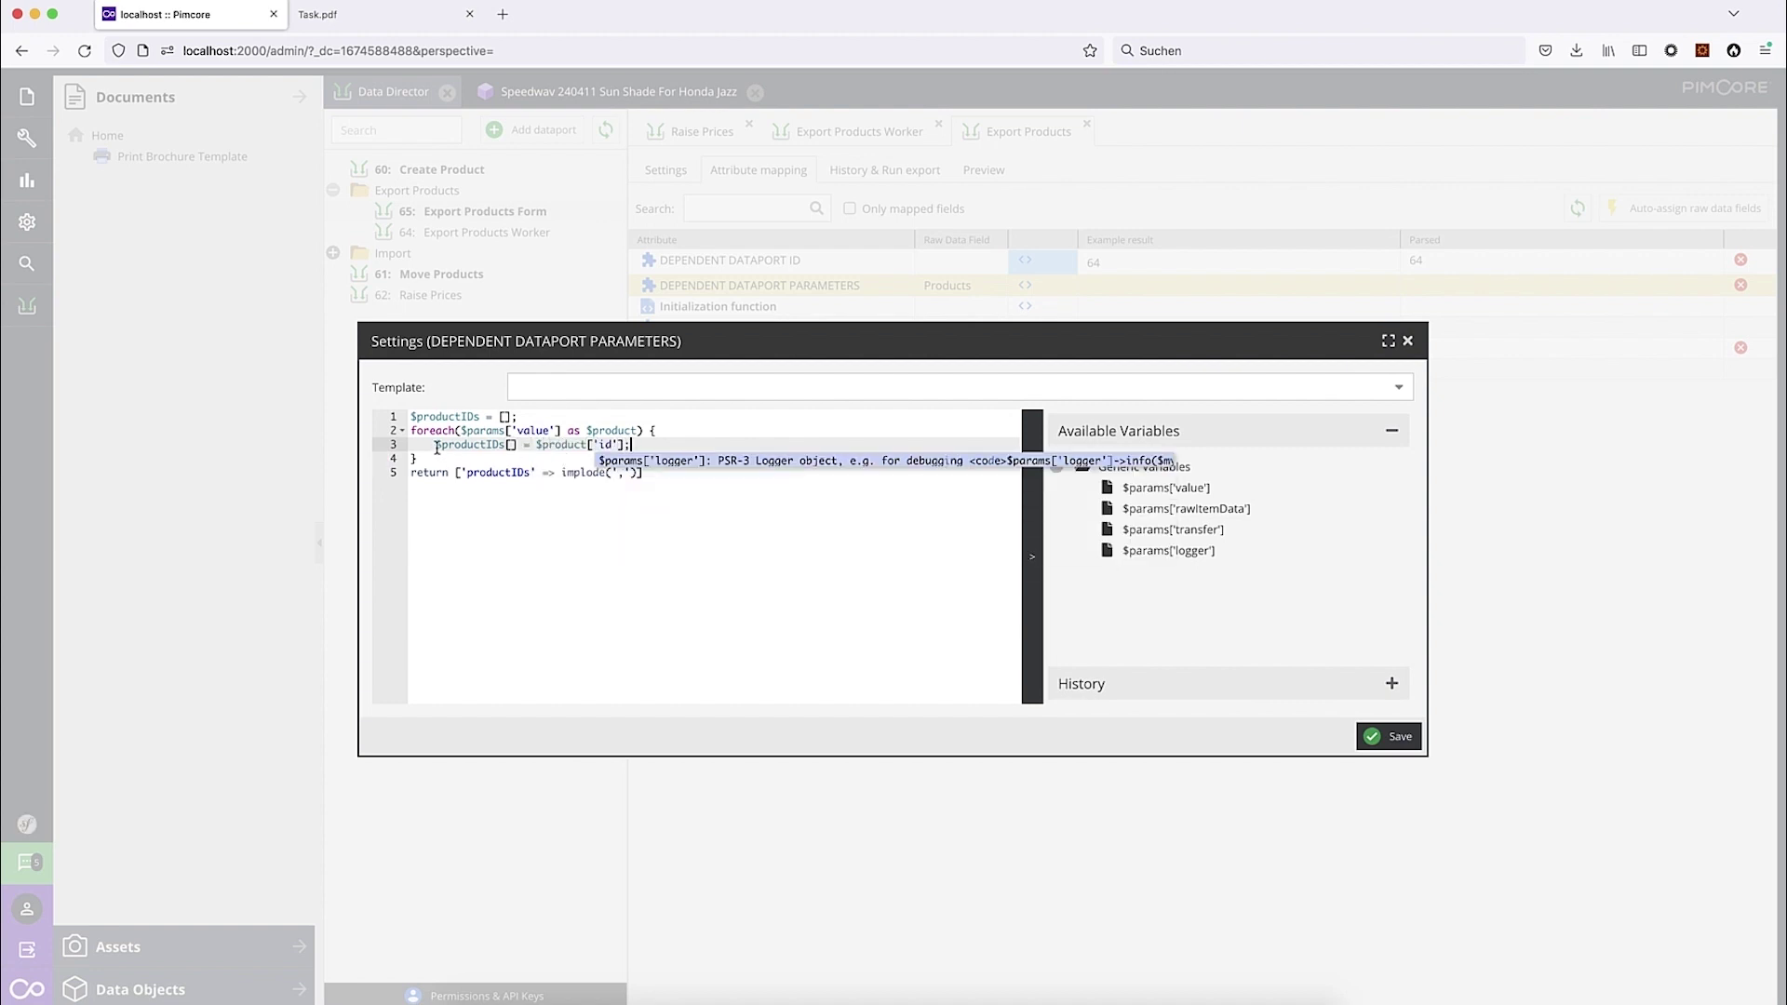
Step: Pass $productIDs as the second argument of implode in the return statement and save the function
drag(436, 445, 505, 445)
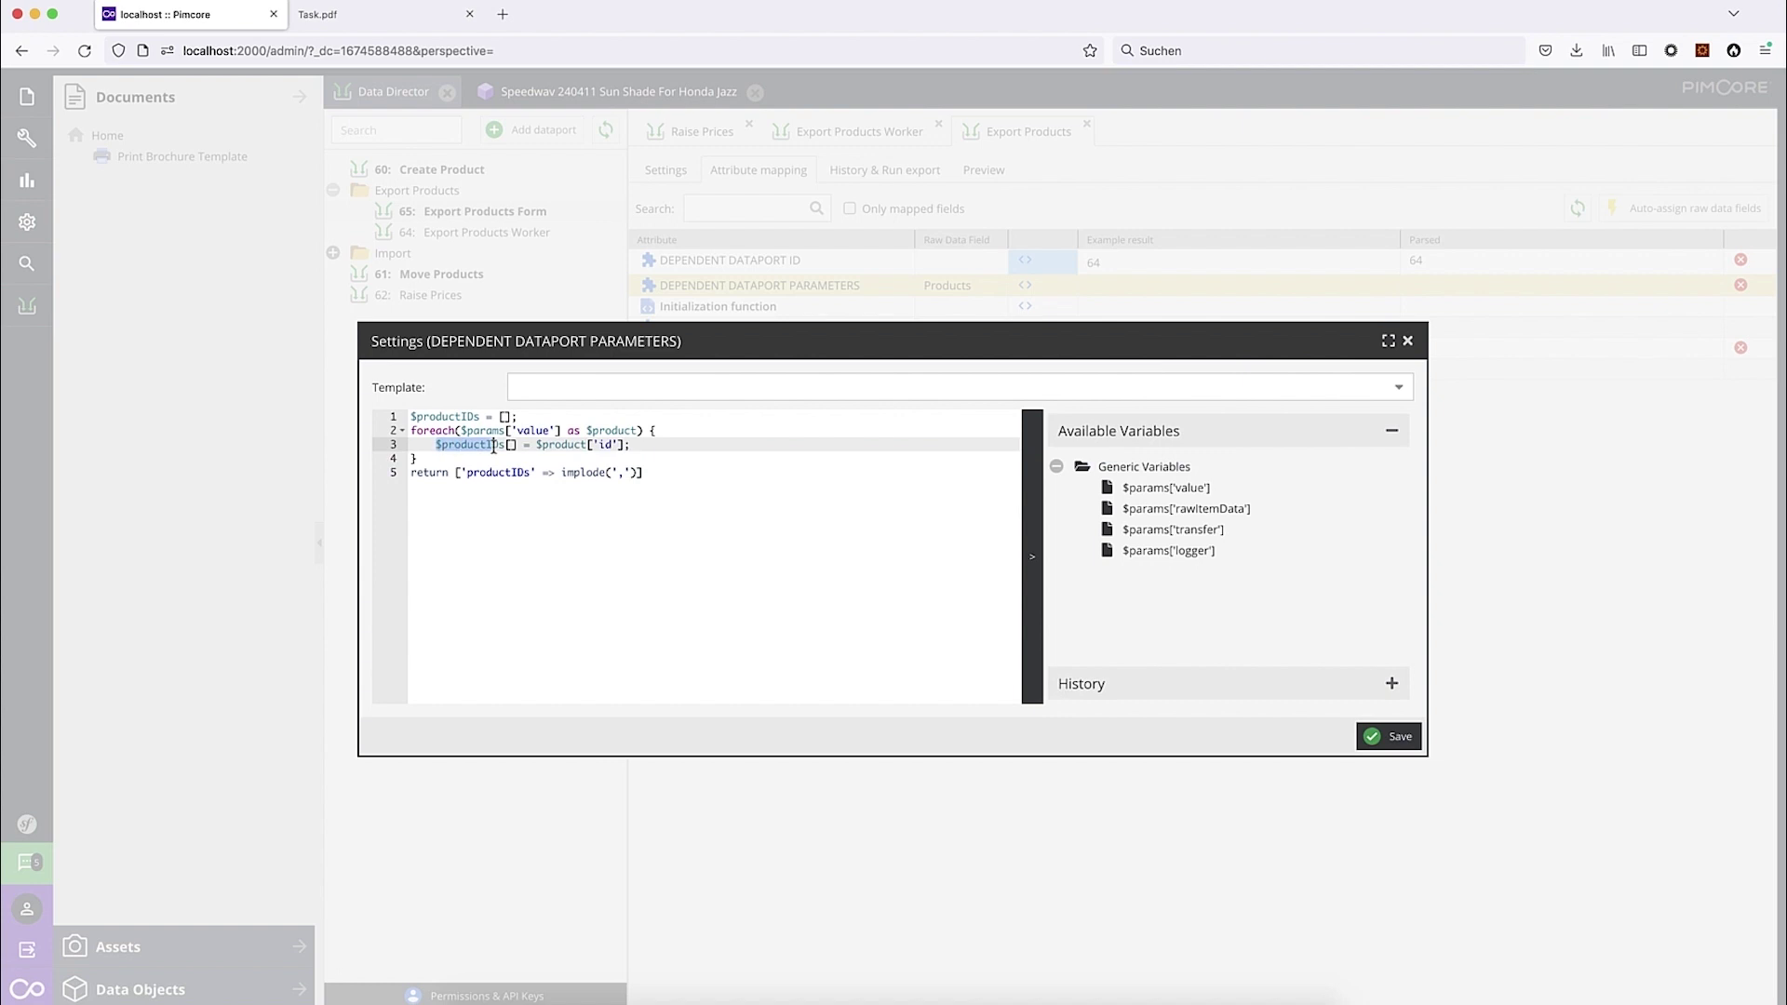
click(632, 473)
text(, $productIDs)
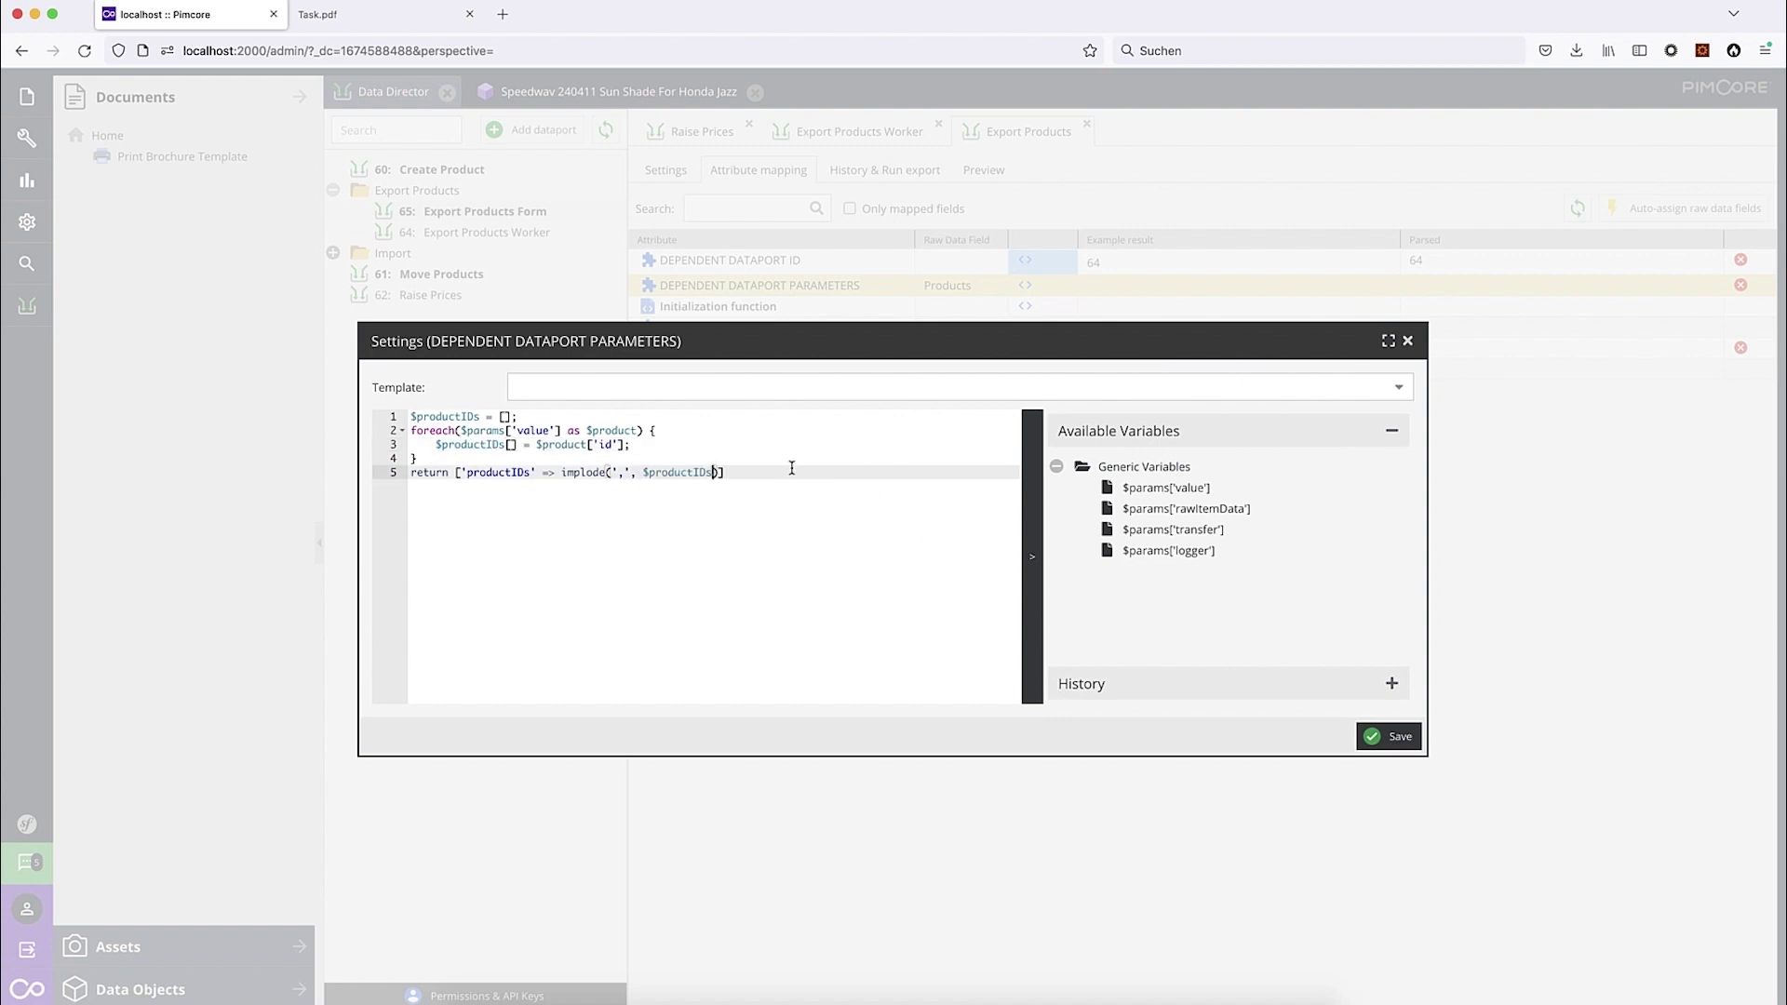
click(1396, 736)
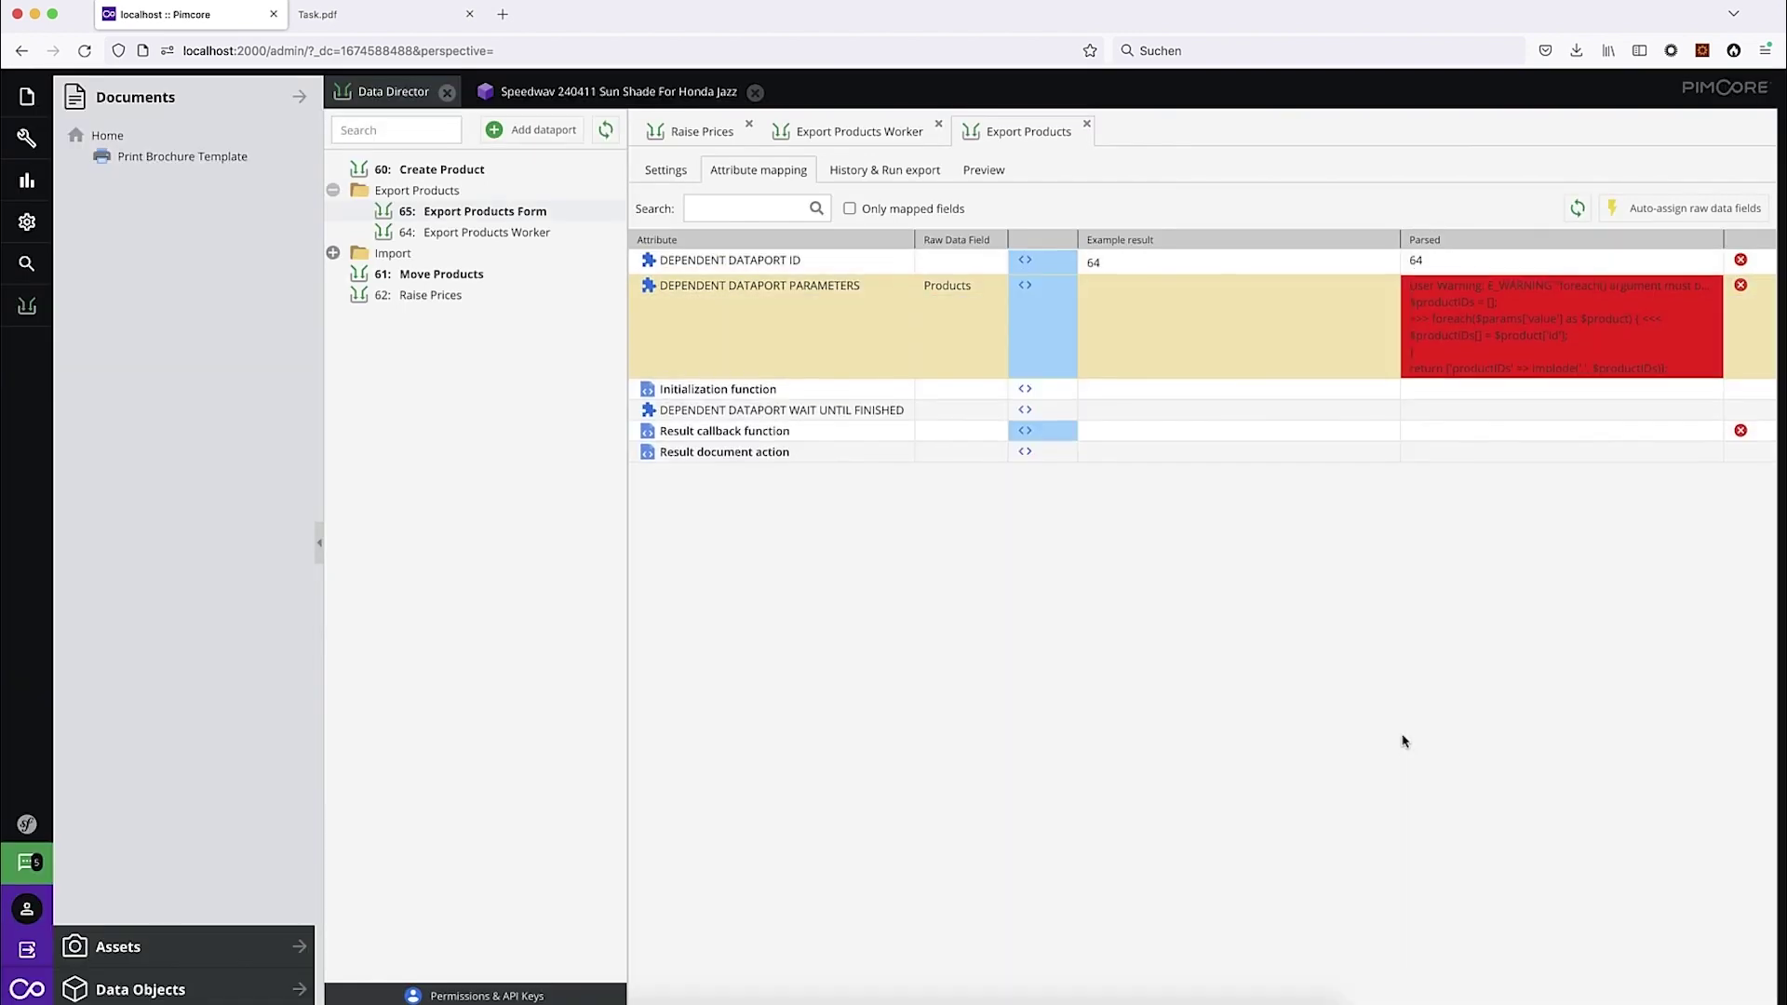
Step: Reopen the DEPENDENT DATAPORT PARAMETERS function and insert an if($params['value']) block at its beginning
click(1025, 285)
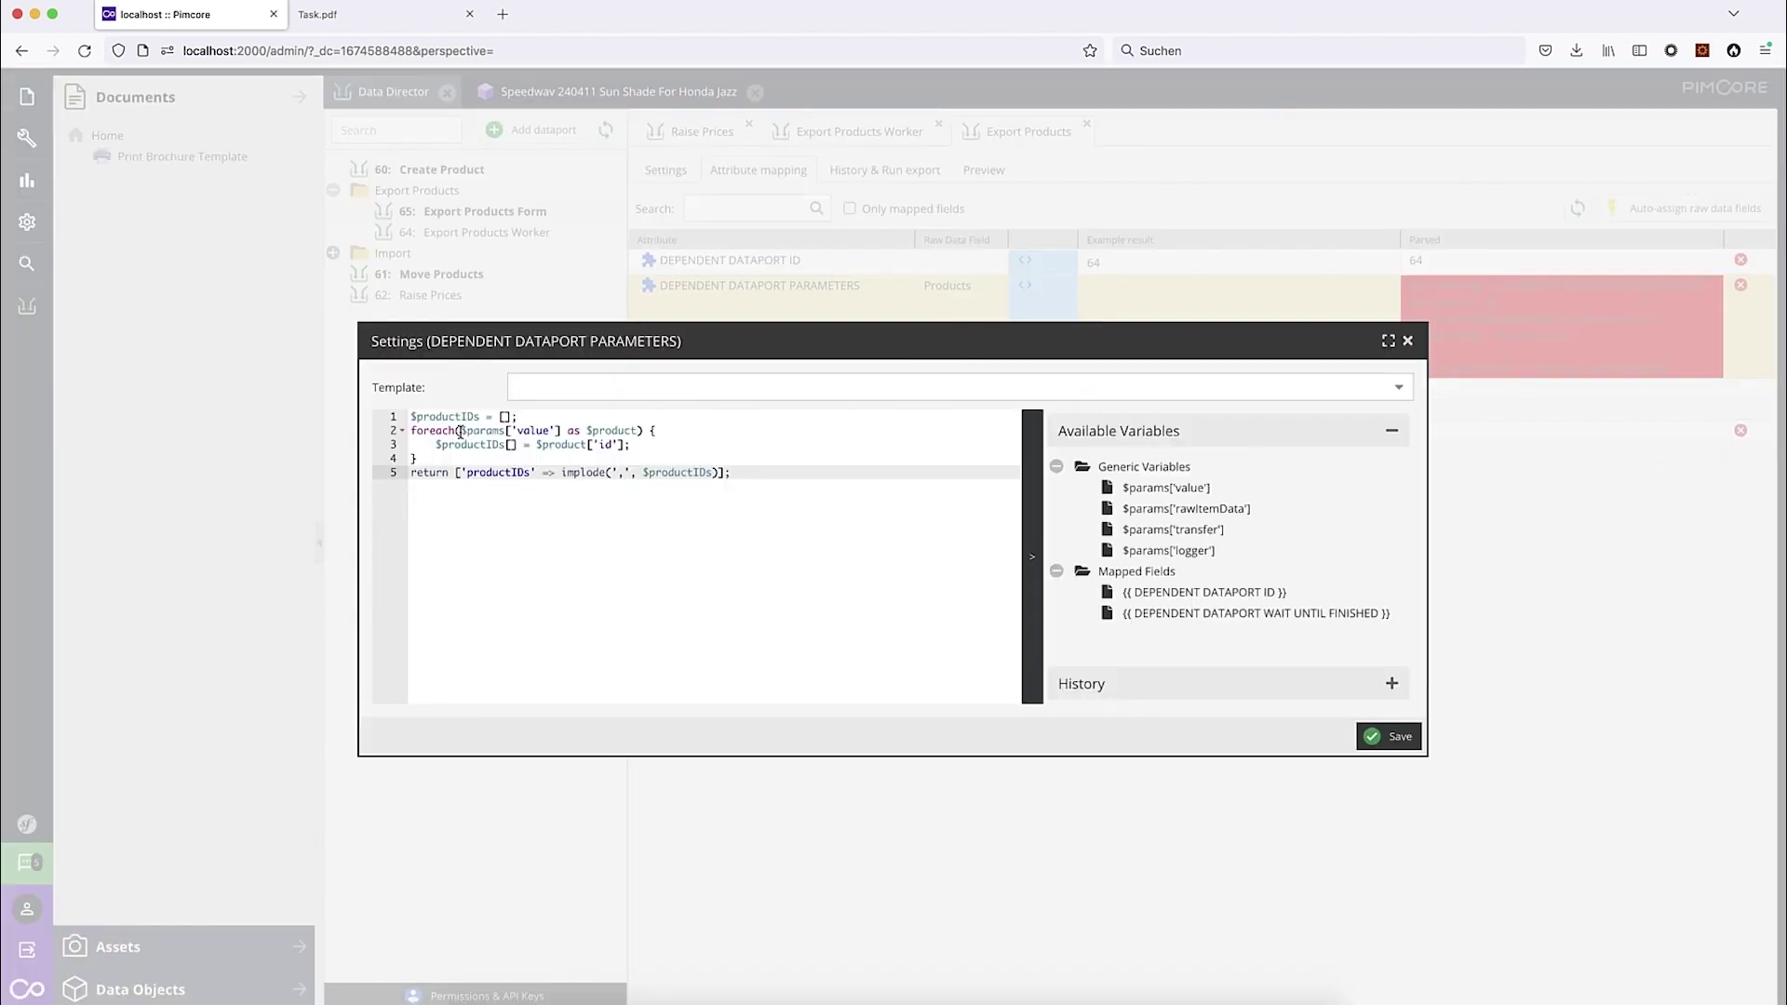
drag(460, 432, 561, 432)
click(412, 417)
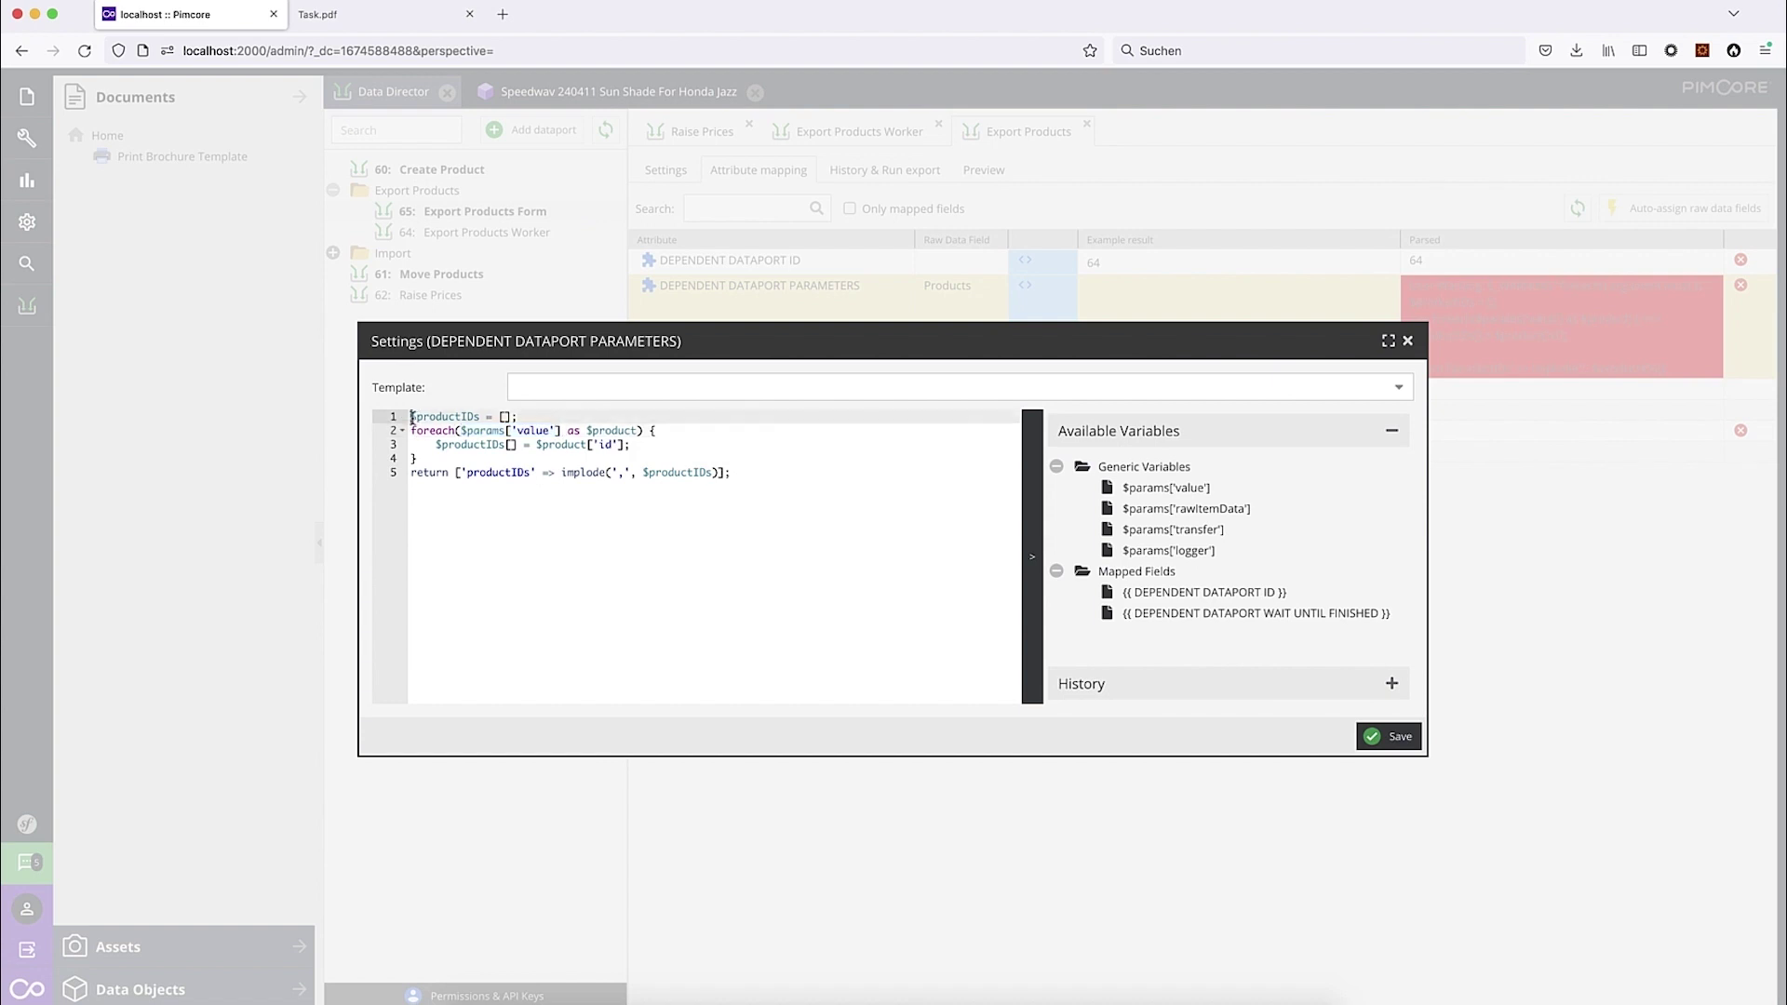
key(Return)
key(Up)
text(if($params['value'])
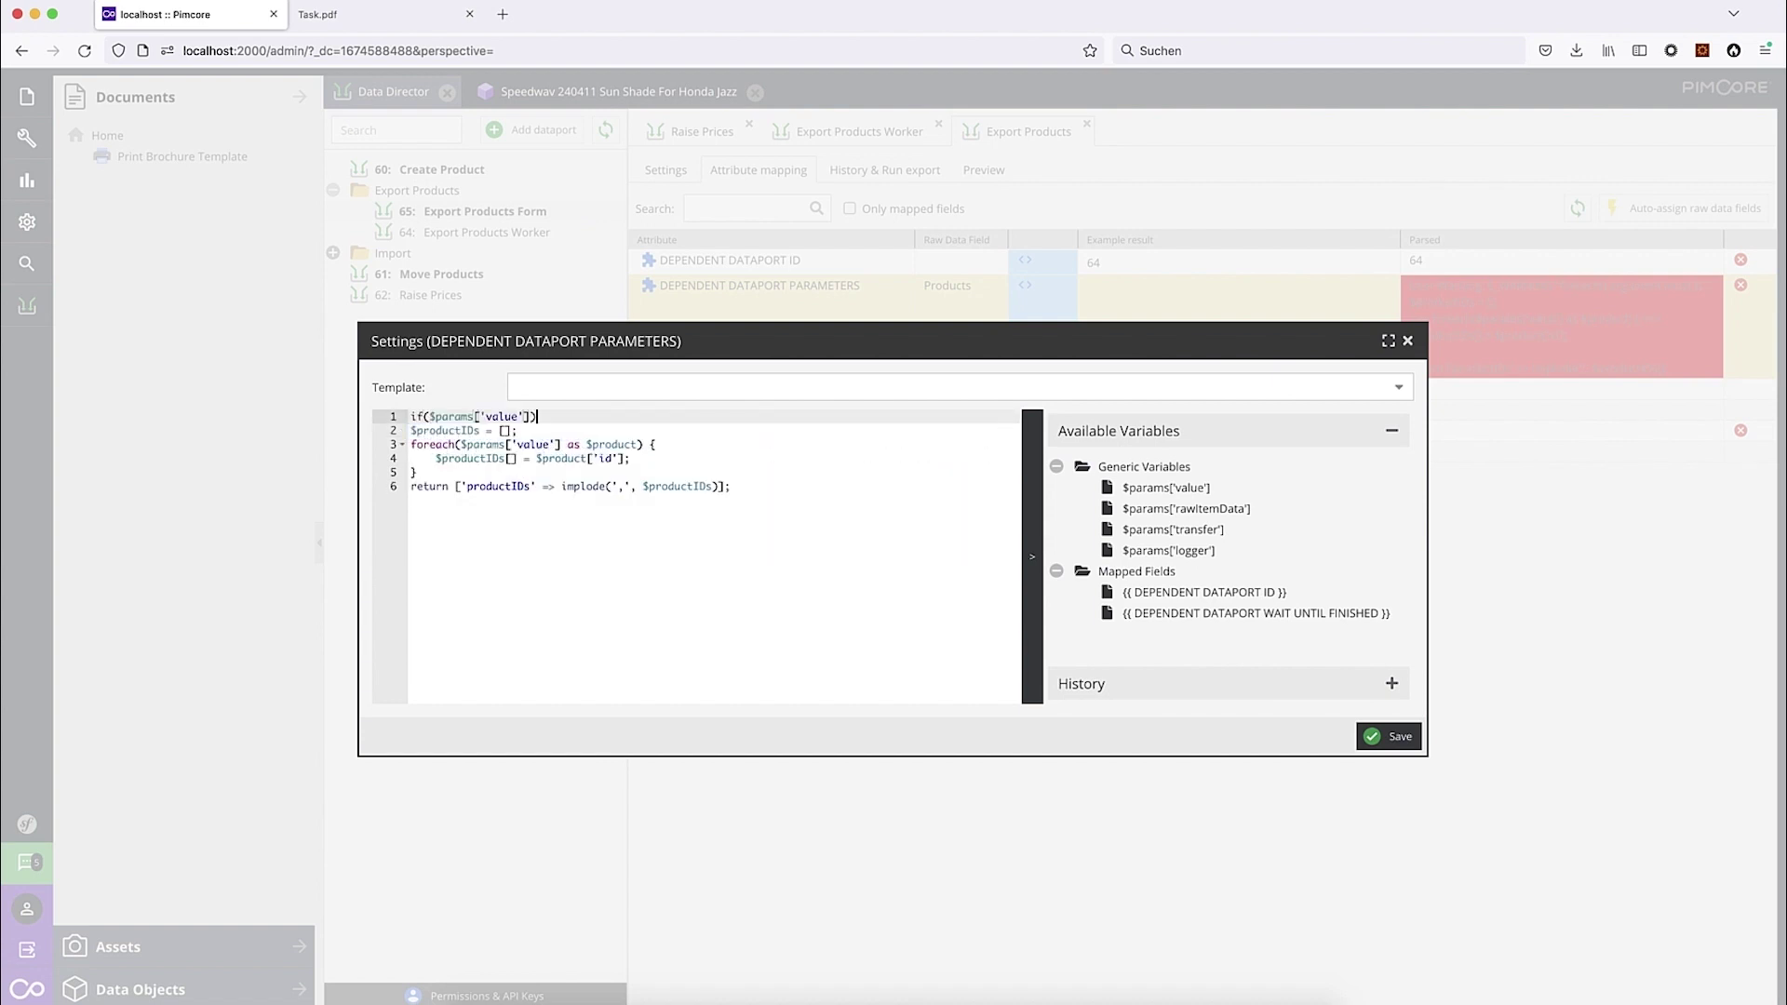
text() {)
key(Return)
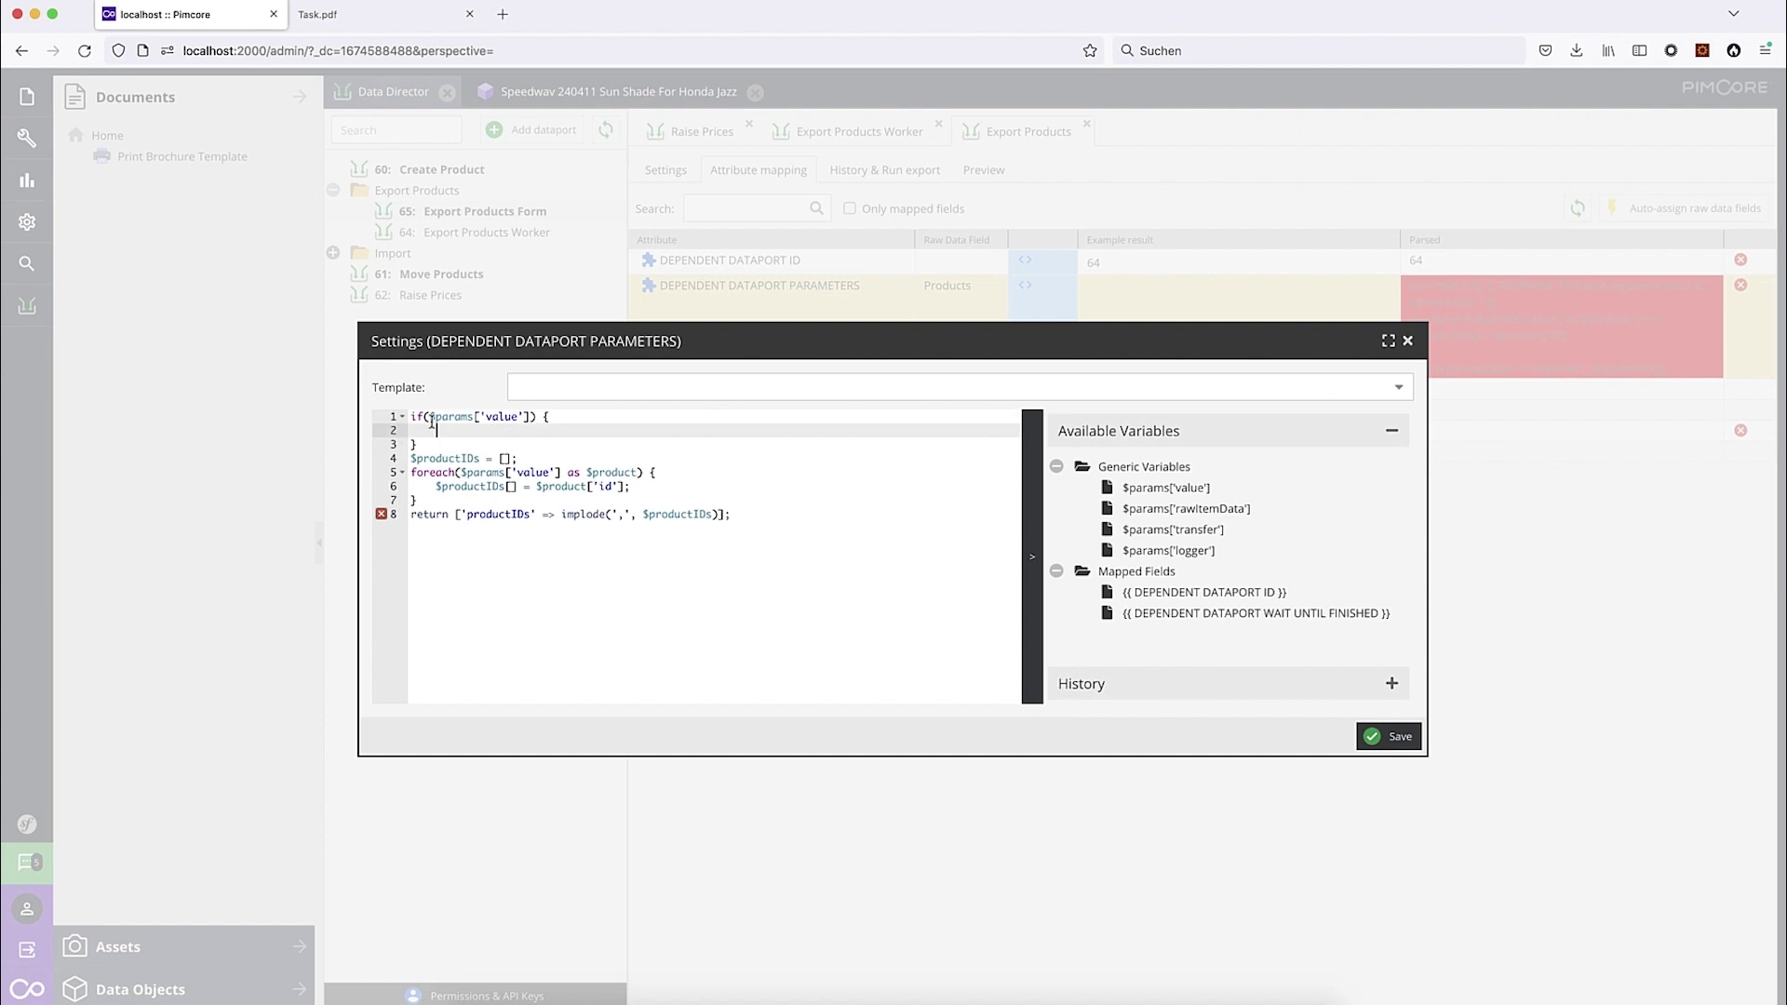
Step: Move the existing product ID code into the if block, indent it, and save the function
drag(769, 531, 411, 453)
key(ctrl+x)
click(428, 435)
key(ctrl+v)
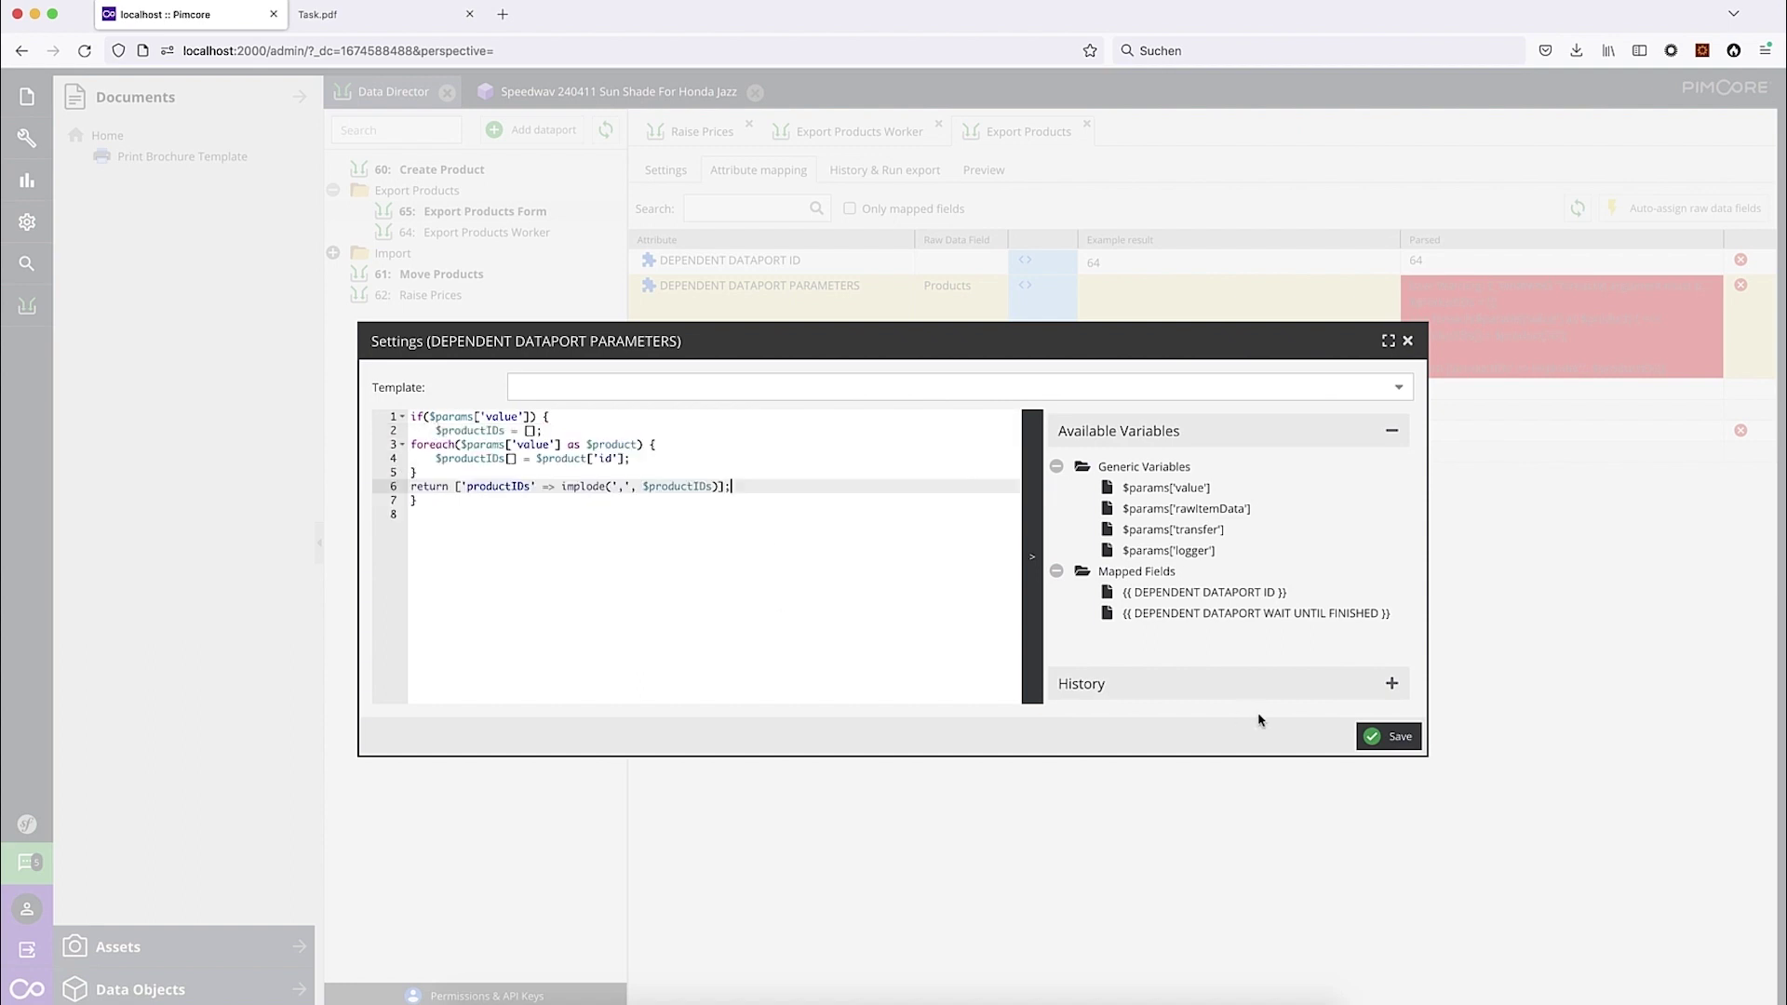
shift+click(412, 444)
key(Tab)
click(1387, 737)
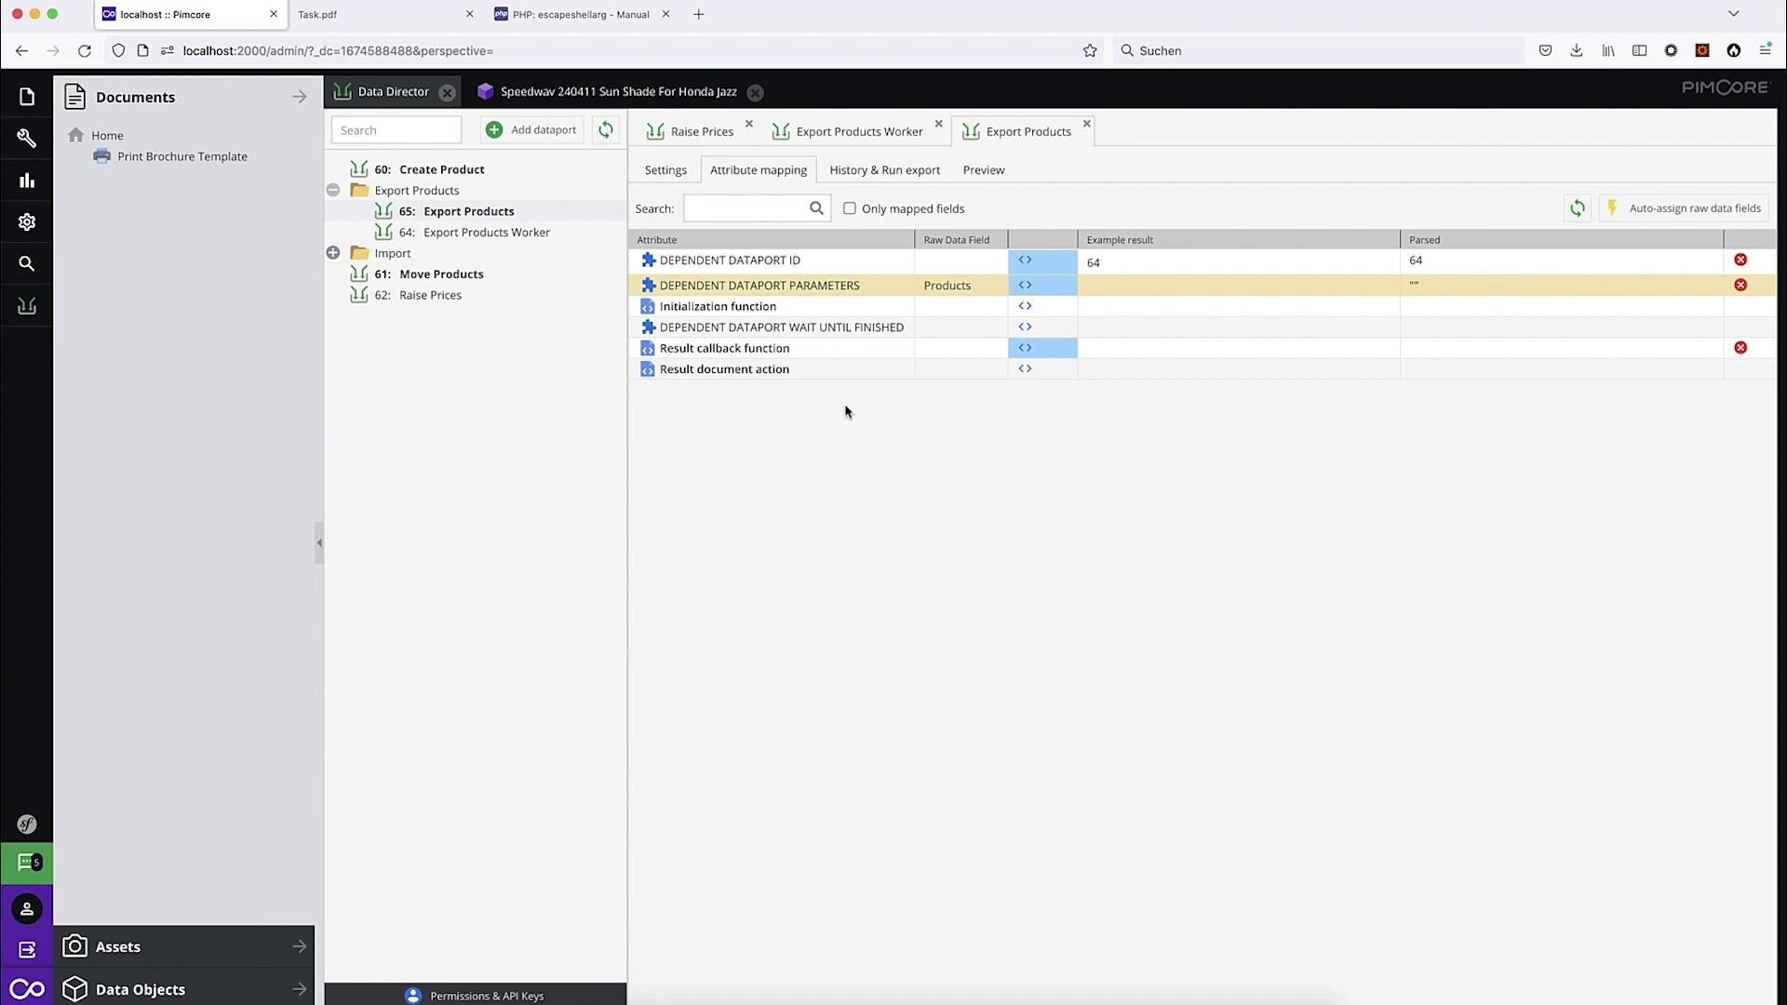
Step: Set DEPENDENT DATAPORT WAIT UNTIL FINISHED to the fixed value true
click(956, 332)
text(true)
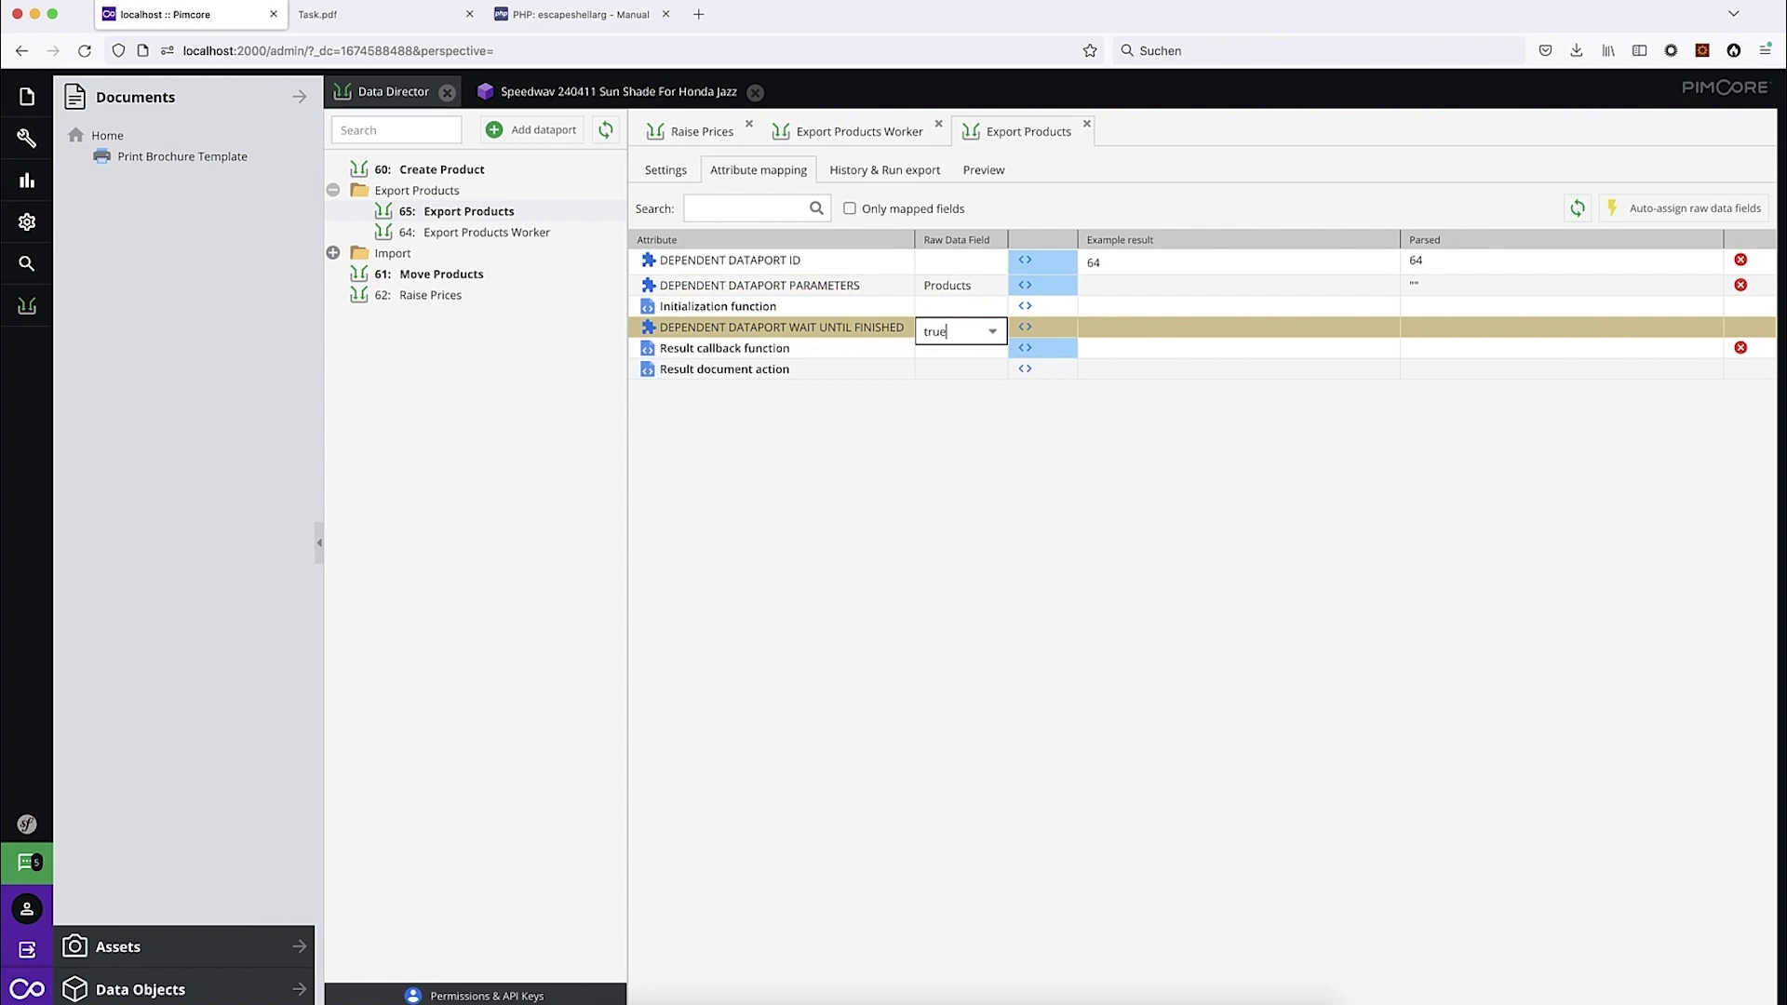
key(Return)
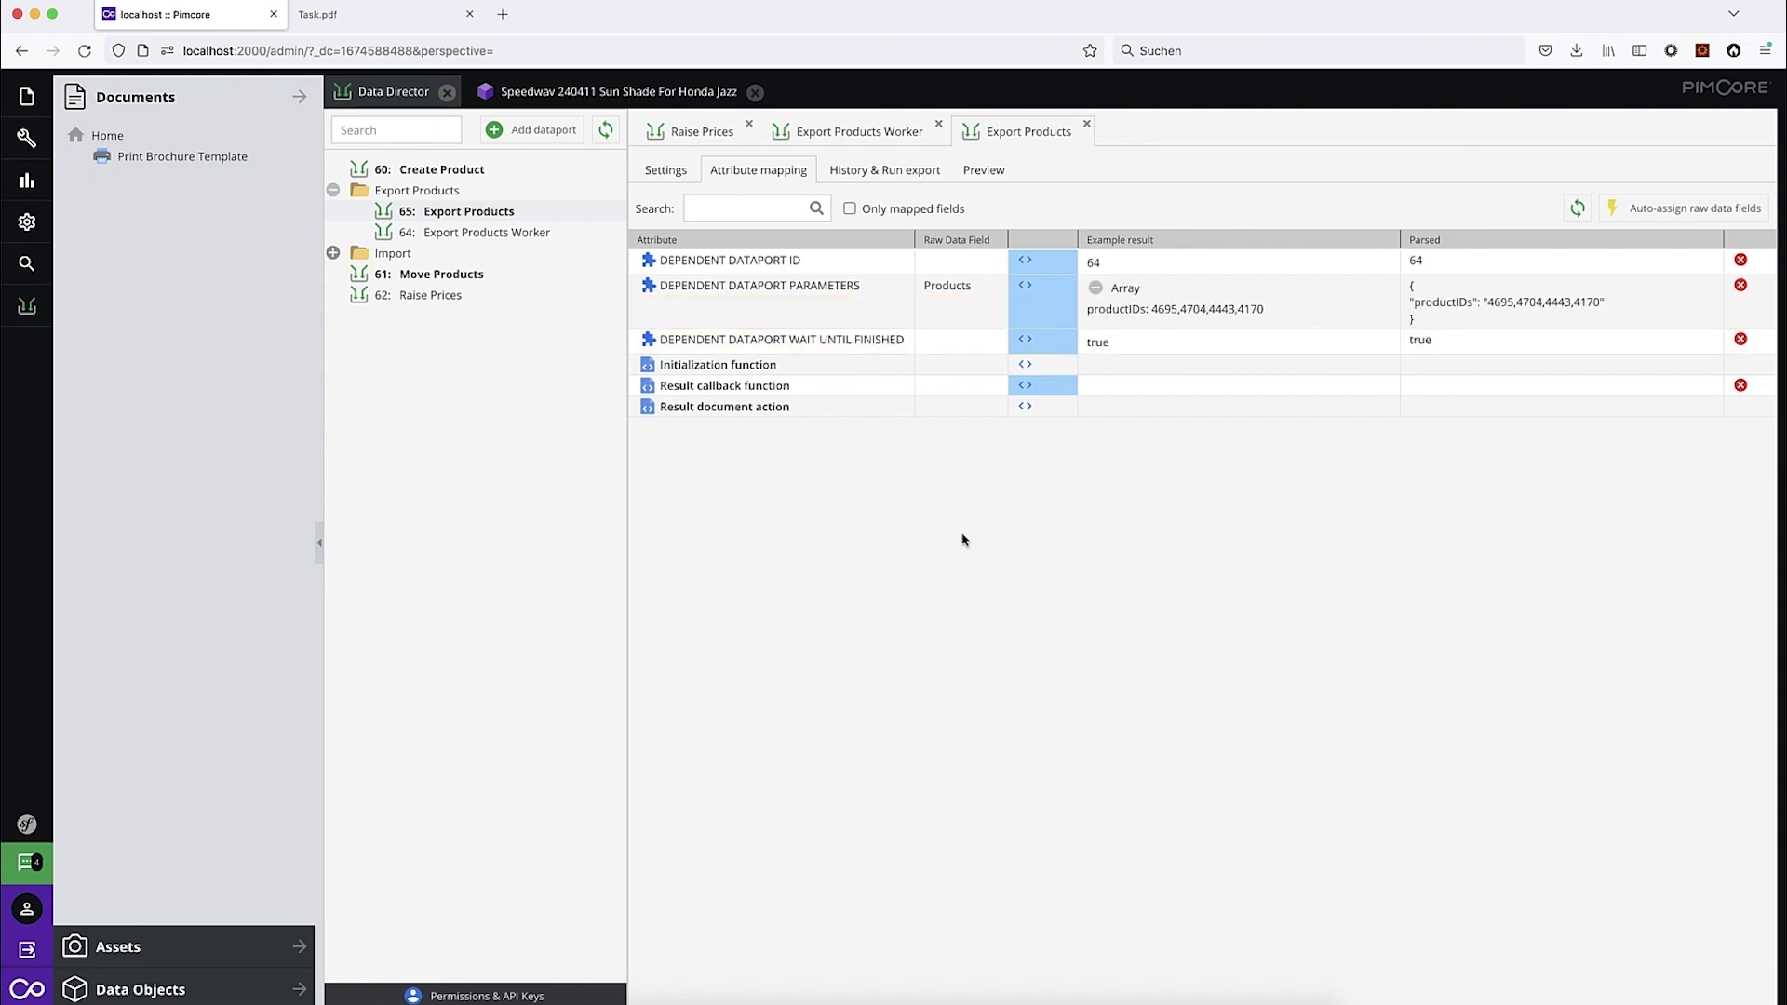
Step: Review the parameters function, and begin the filter condition of the Export Products Worker dataport with {% if productIDs %}
click(1025, 284)
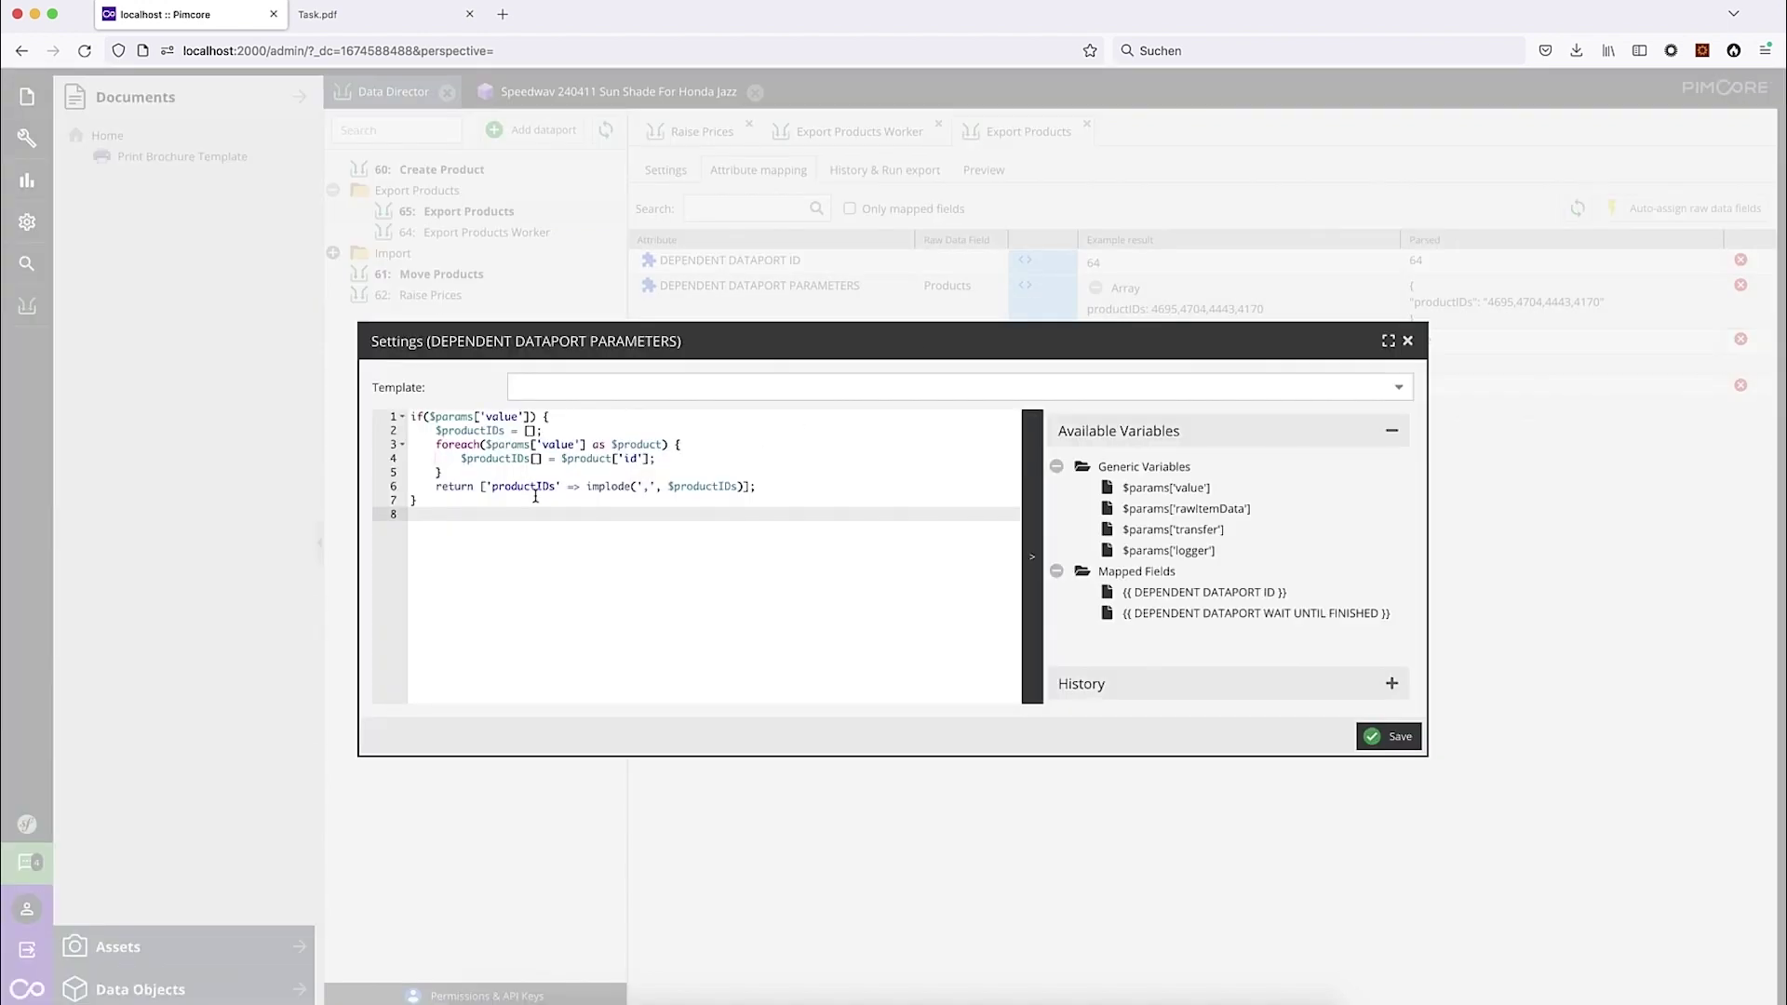
click(1407, 341)
click(527, 232)
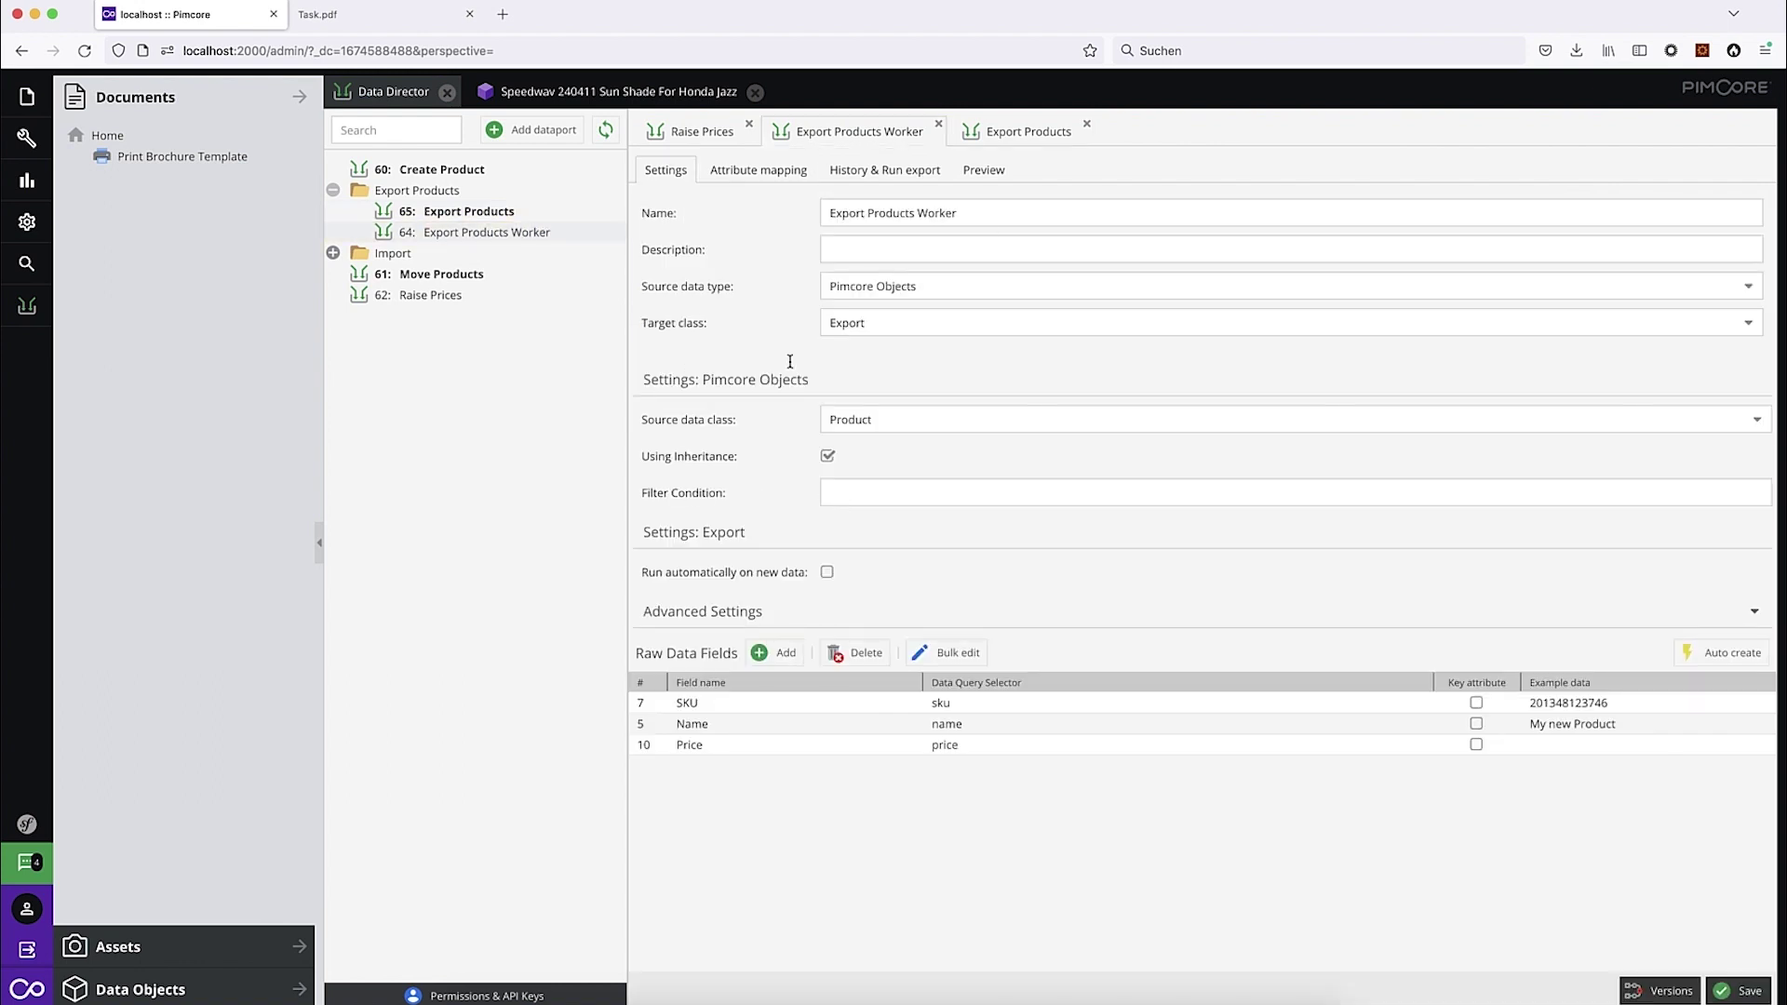
click(857, 496)
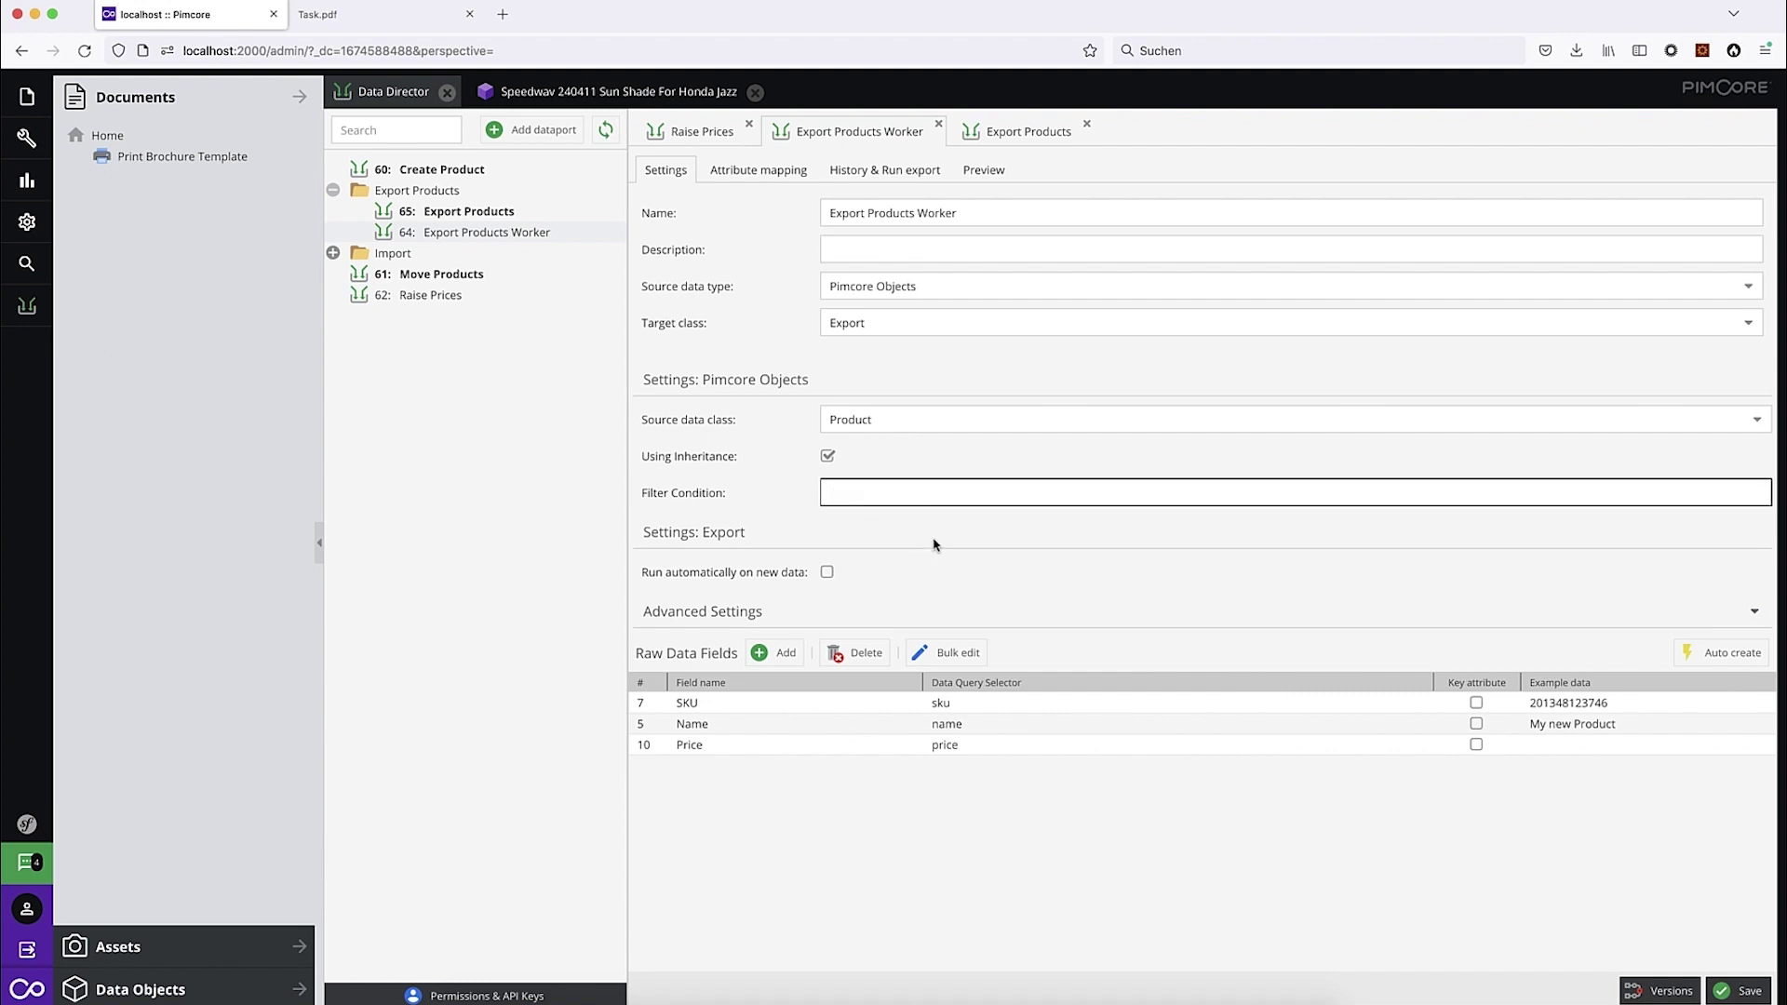
text({% if)
key(Down)
key(BackSpace)
key(BackSpace)
text(productIDs %)
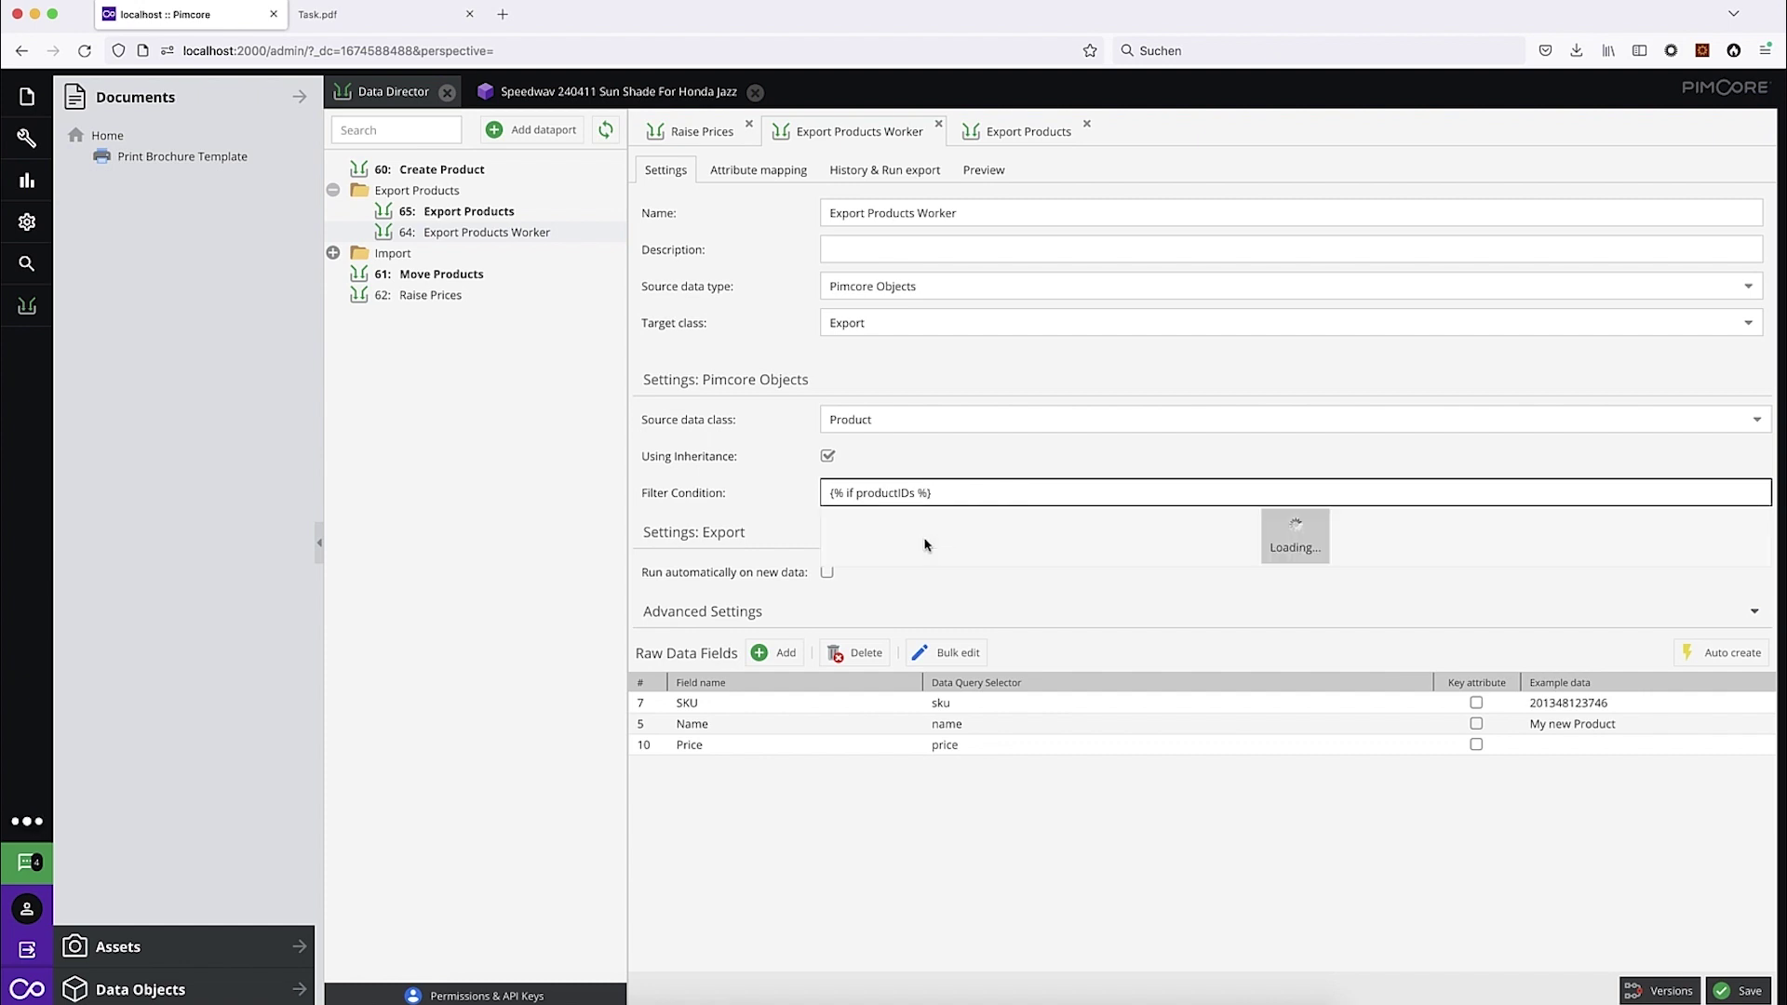
Step: Copy the productIDs key from the Export Products parameters function into the if tag of the worker's filter condition
click(493, 211)
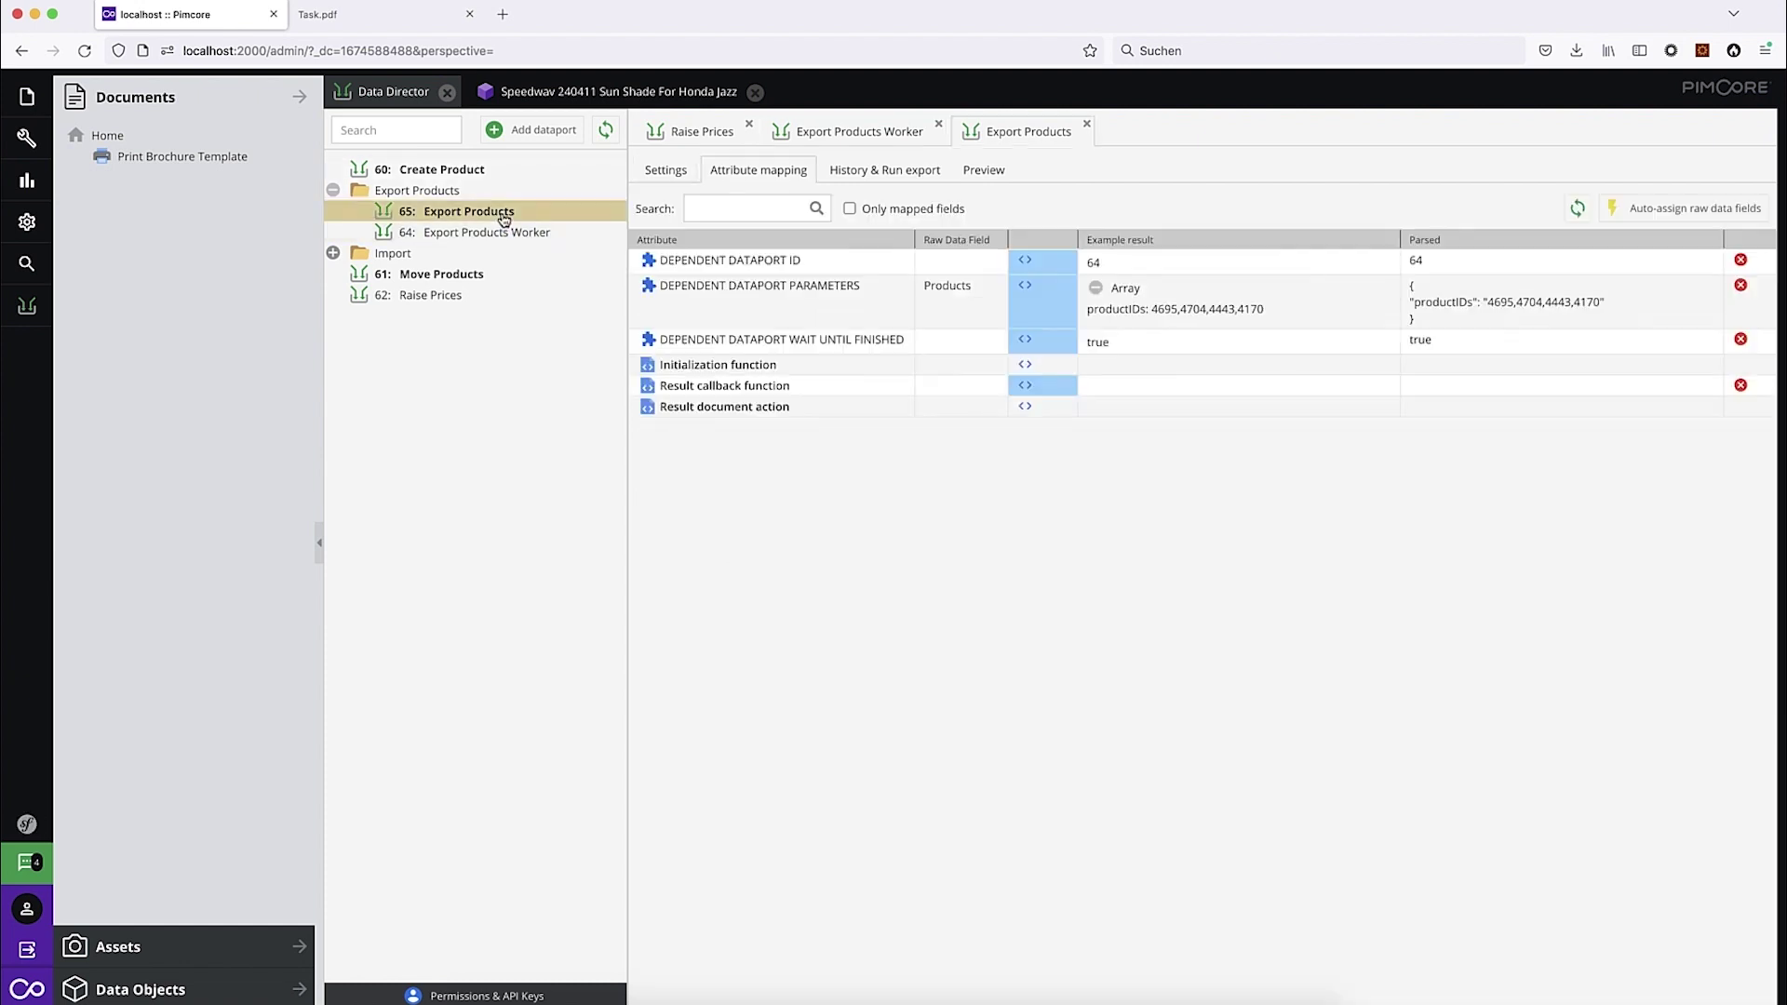
click(1025, 286)
double_click(523, 485)
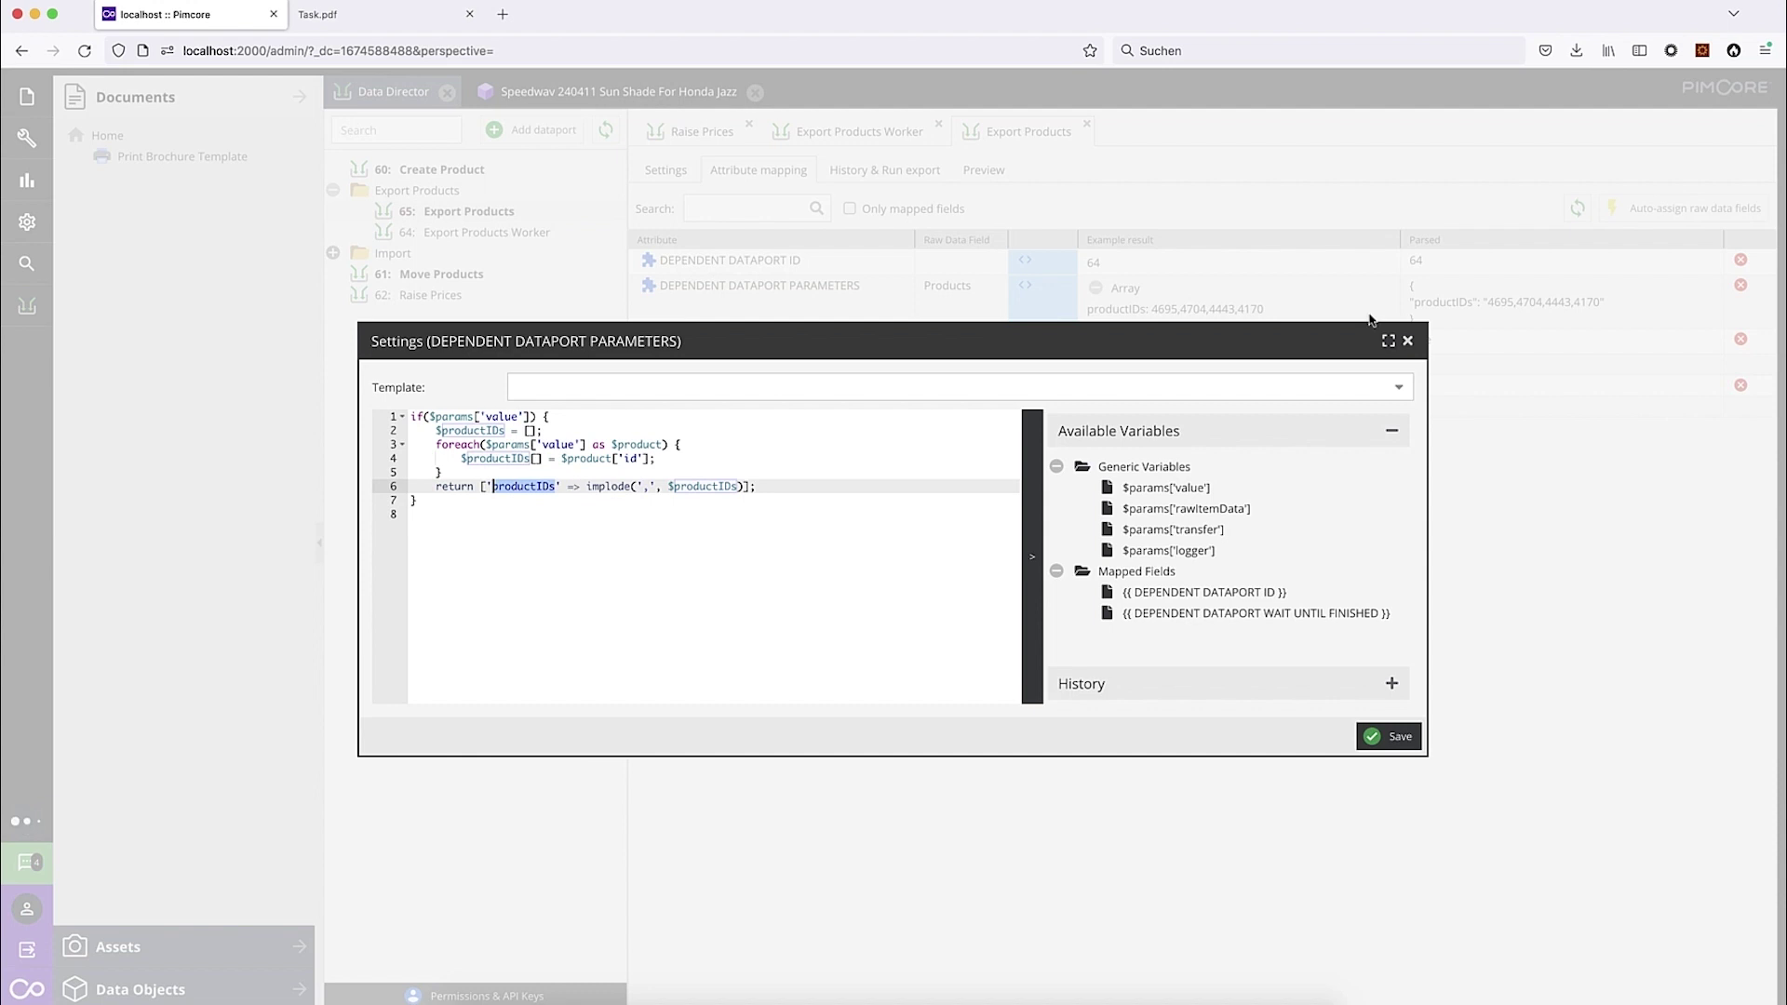
click(1407, 341)
click(521, 233)
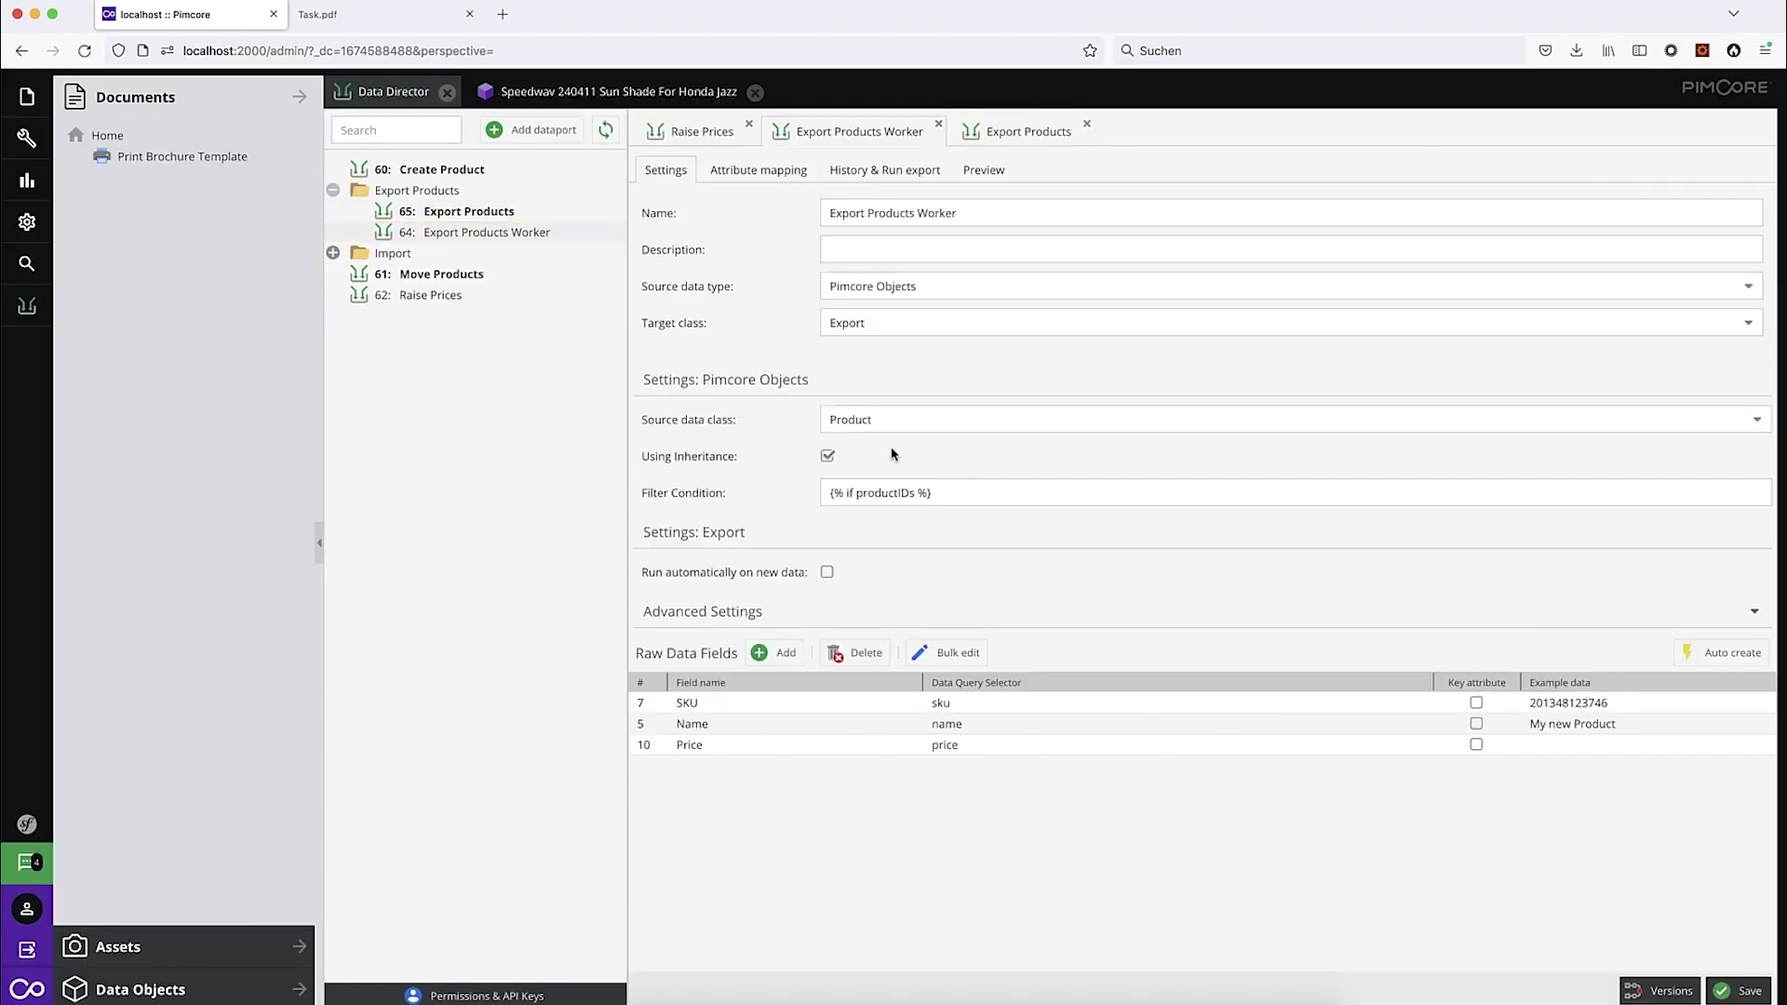
double_click(877, 493)
key(ctrl+v)
Step: Complete the worker's filter condition with o_id IN ({{ productIDs }}){% endif %}
click(966, 499)
text(o_id)
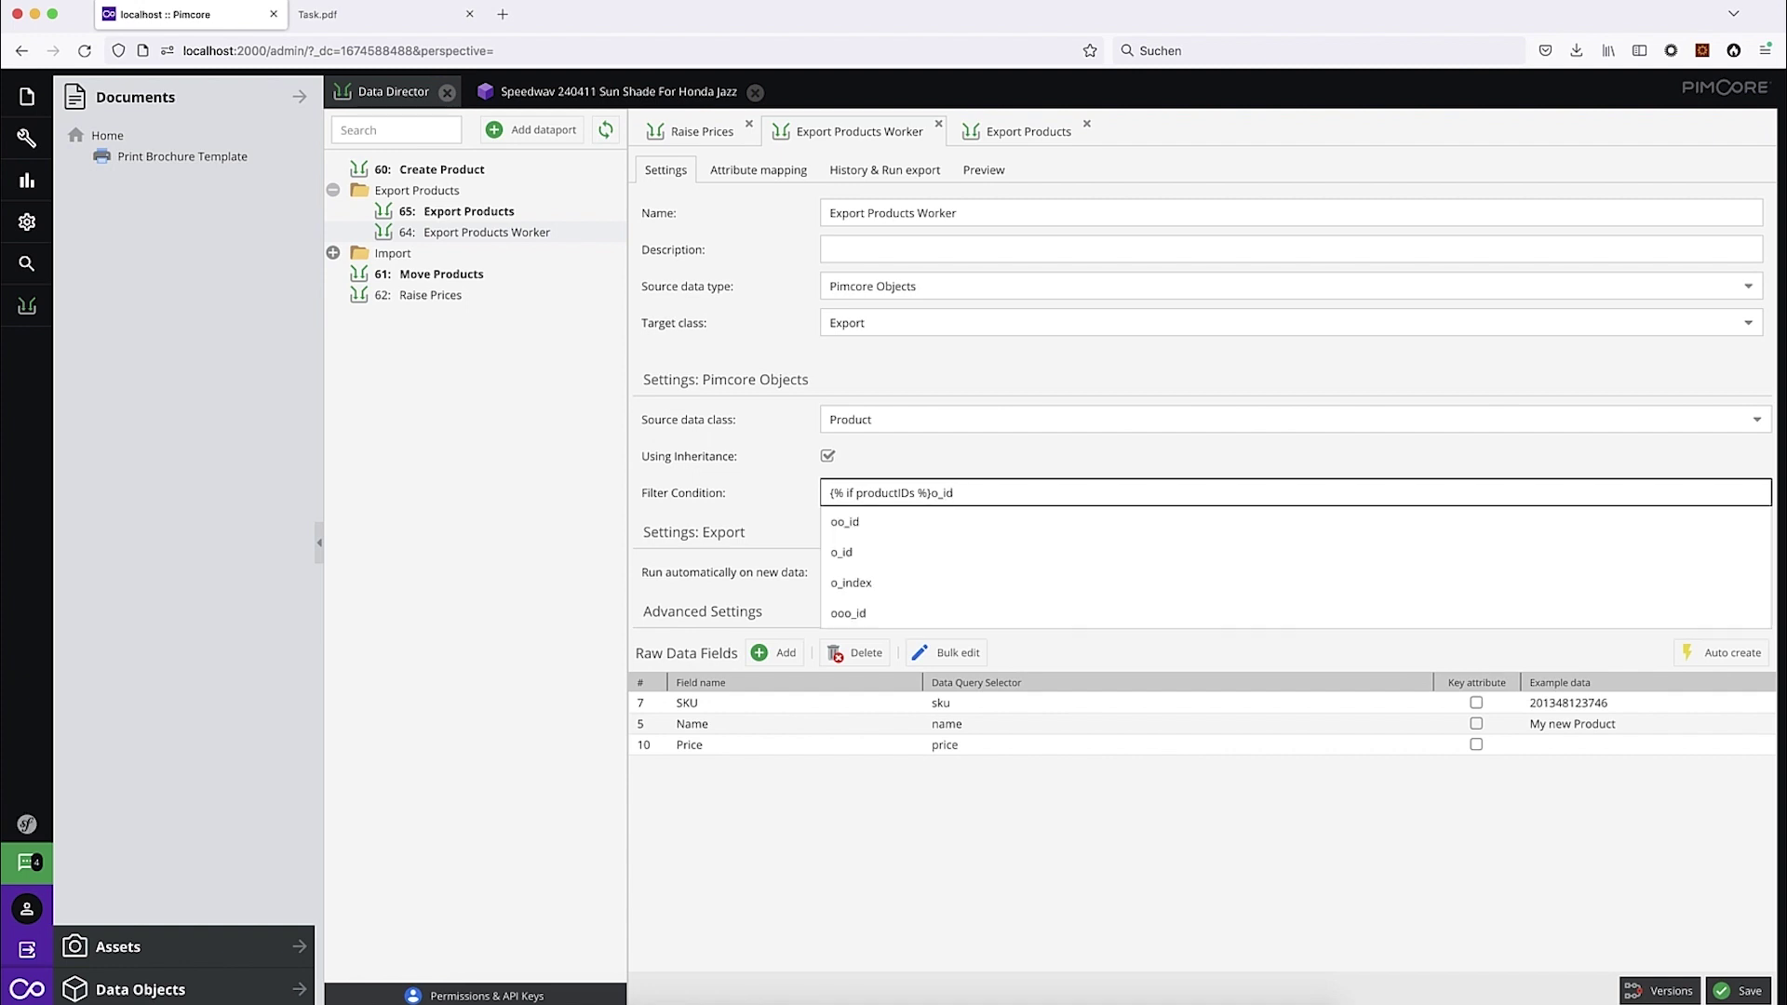
text( IN ({{ productIDs)
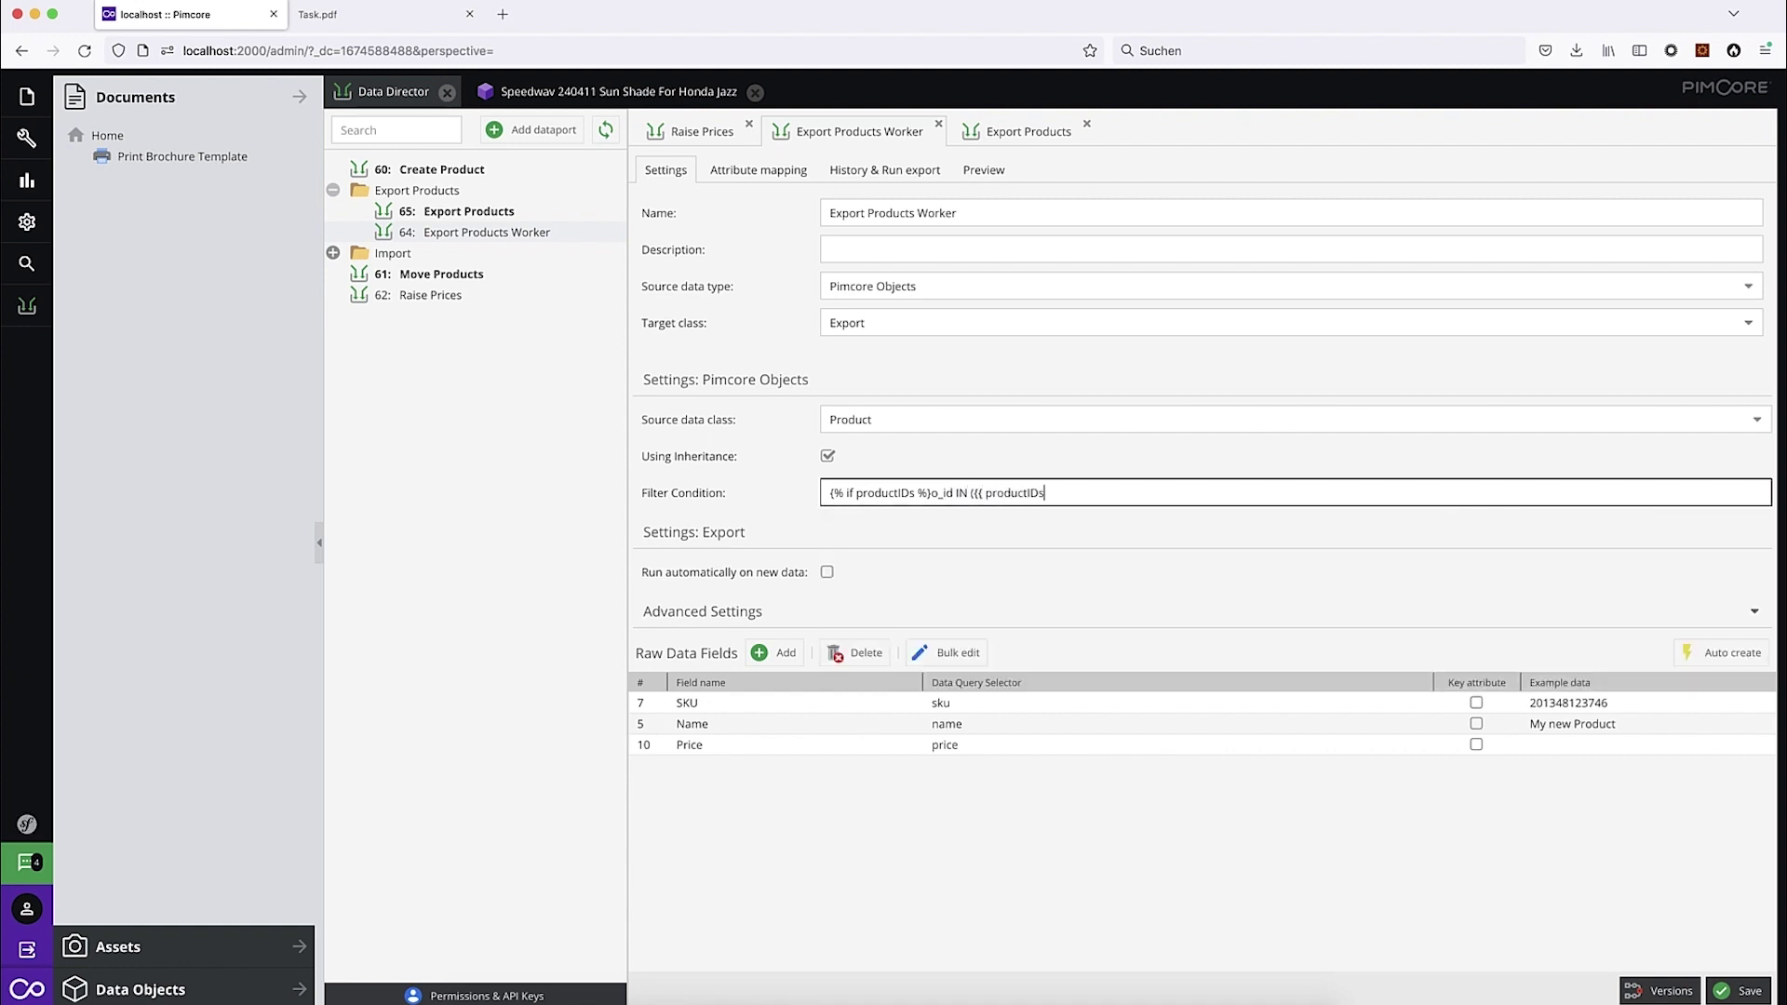
text( }}){% endif %})
drag(856, 496, 911, 495)
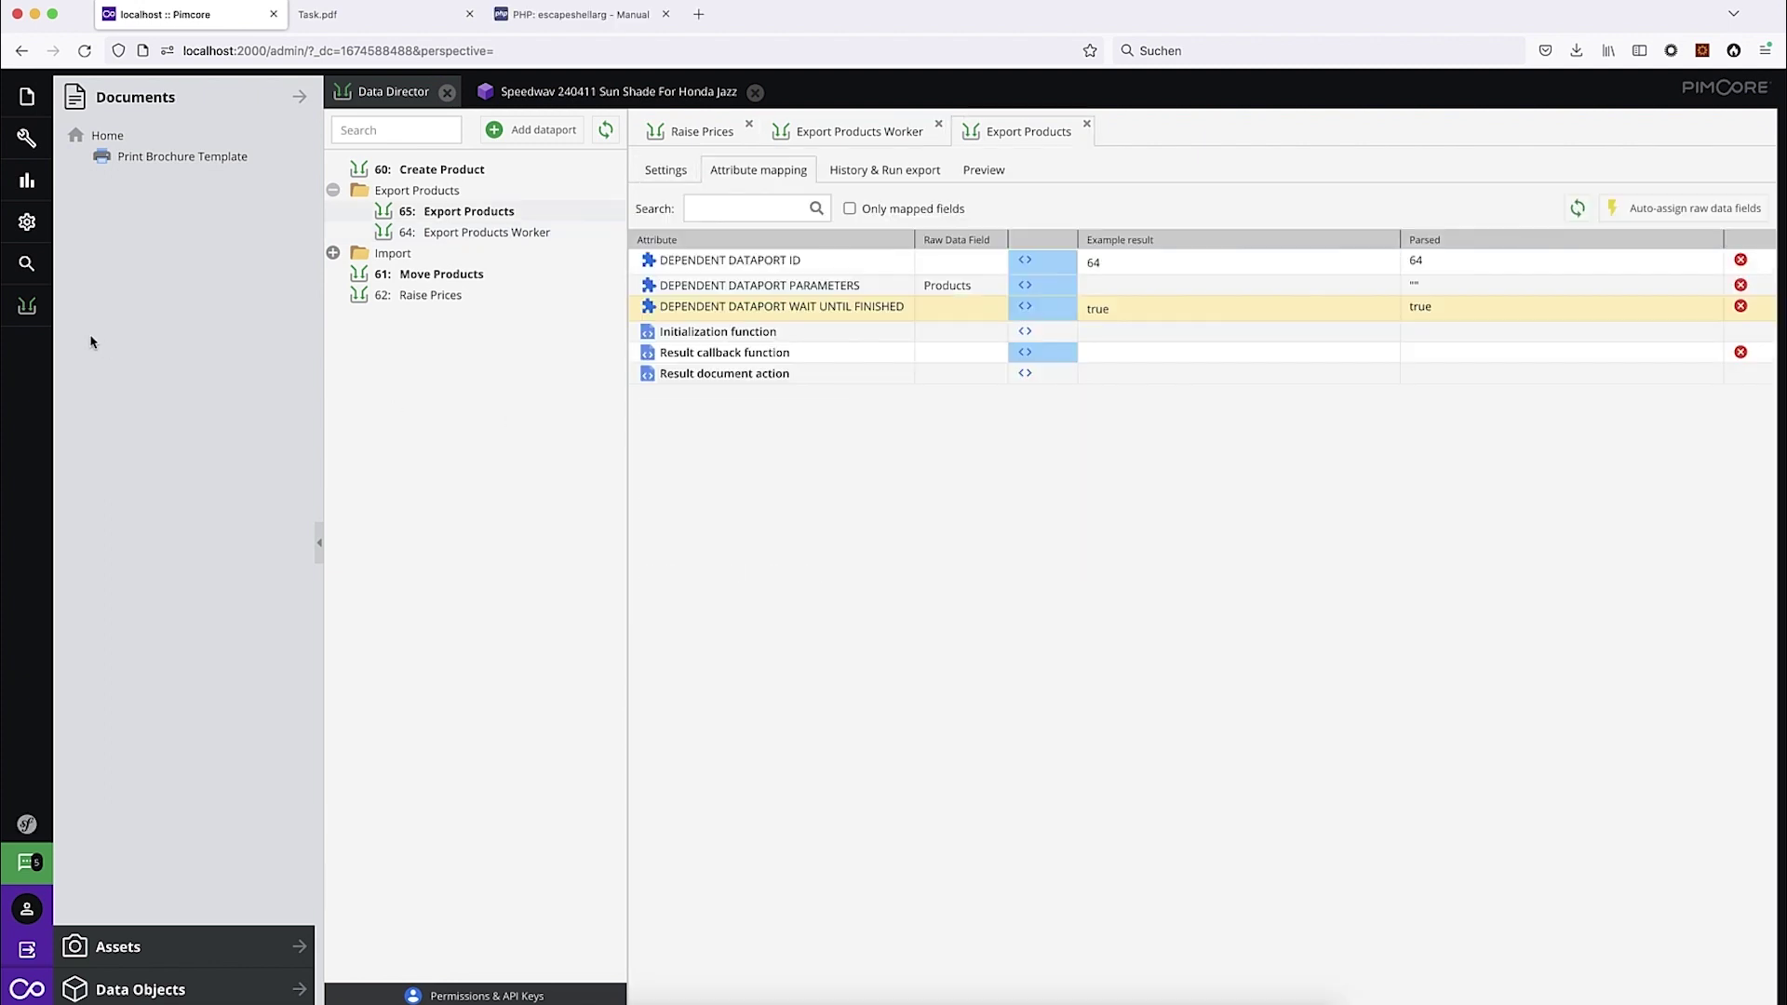
Step: Open the Export Products form and add Abony Women's Gathered Dress and the AdroitZ shark antenna from the object tree
mouse_move(28, 308)
click(147, 410)
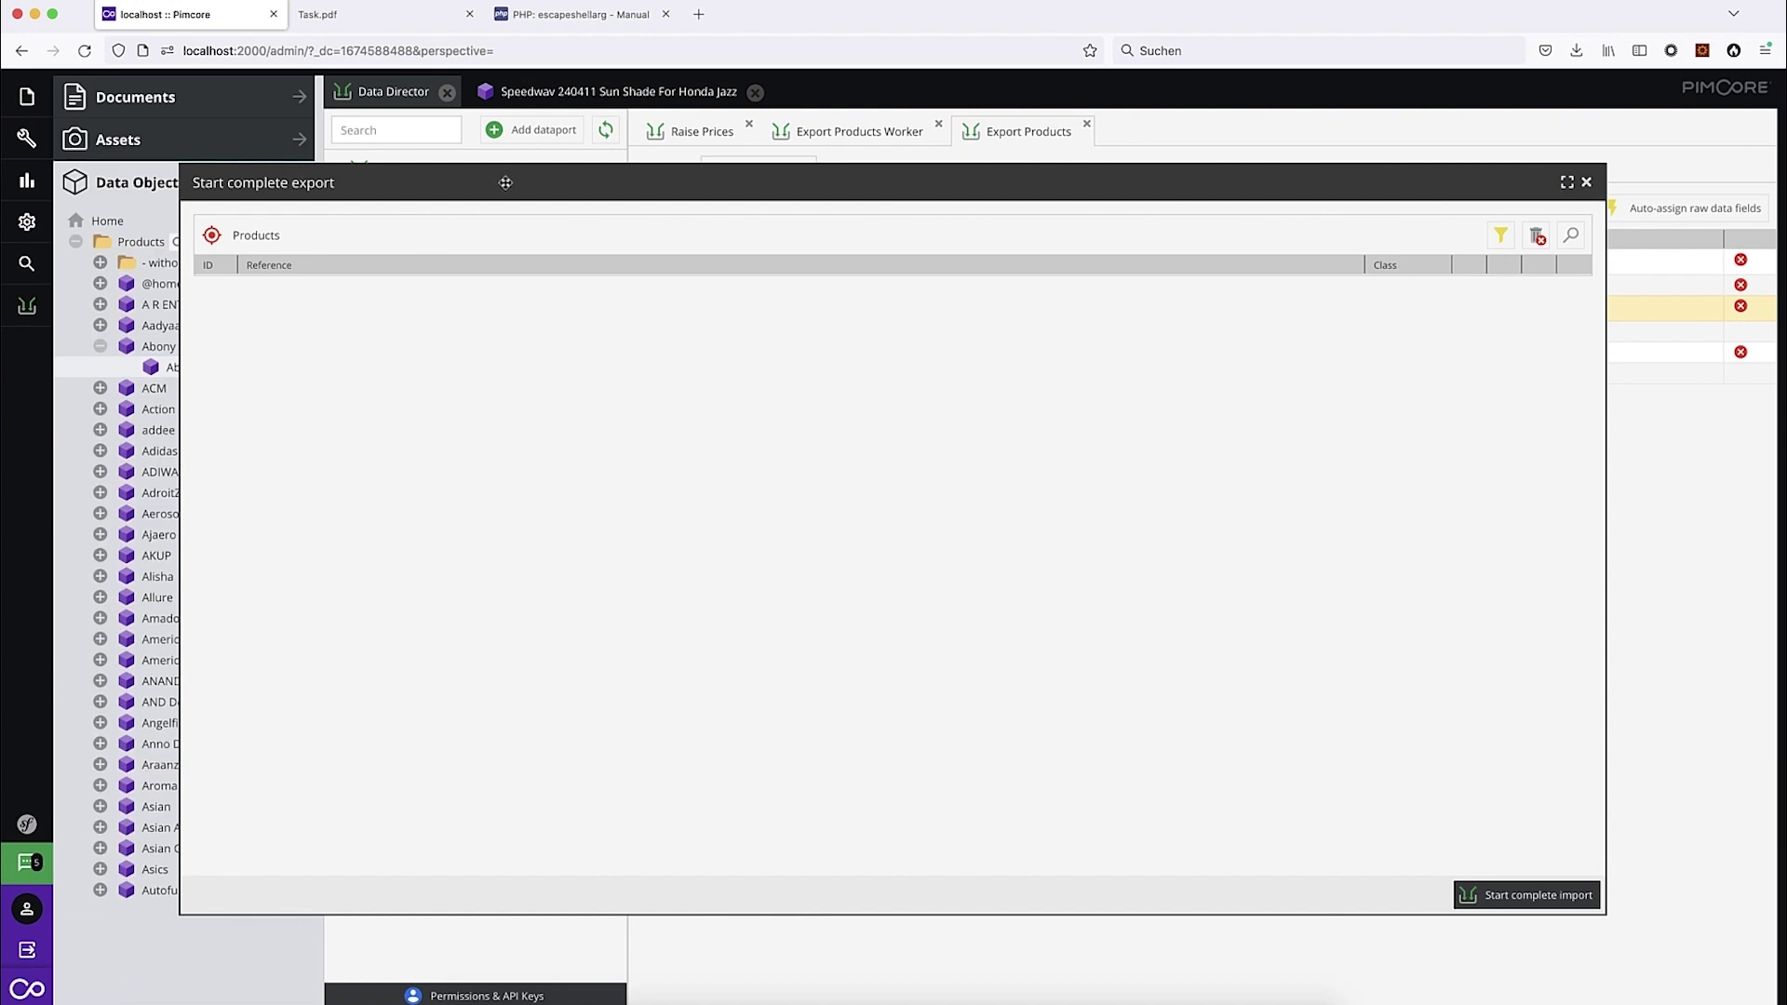
drag(521, 168, 713, 169)
drag(176, 367, 654, 241)
drag(164, 514, 717, 279)
click(233, 534)
click(1762, 235)
double_click(626, 516)
double_click(626, 620)
click(1401, 759)
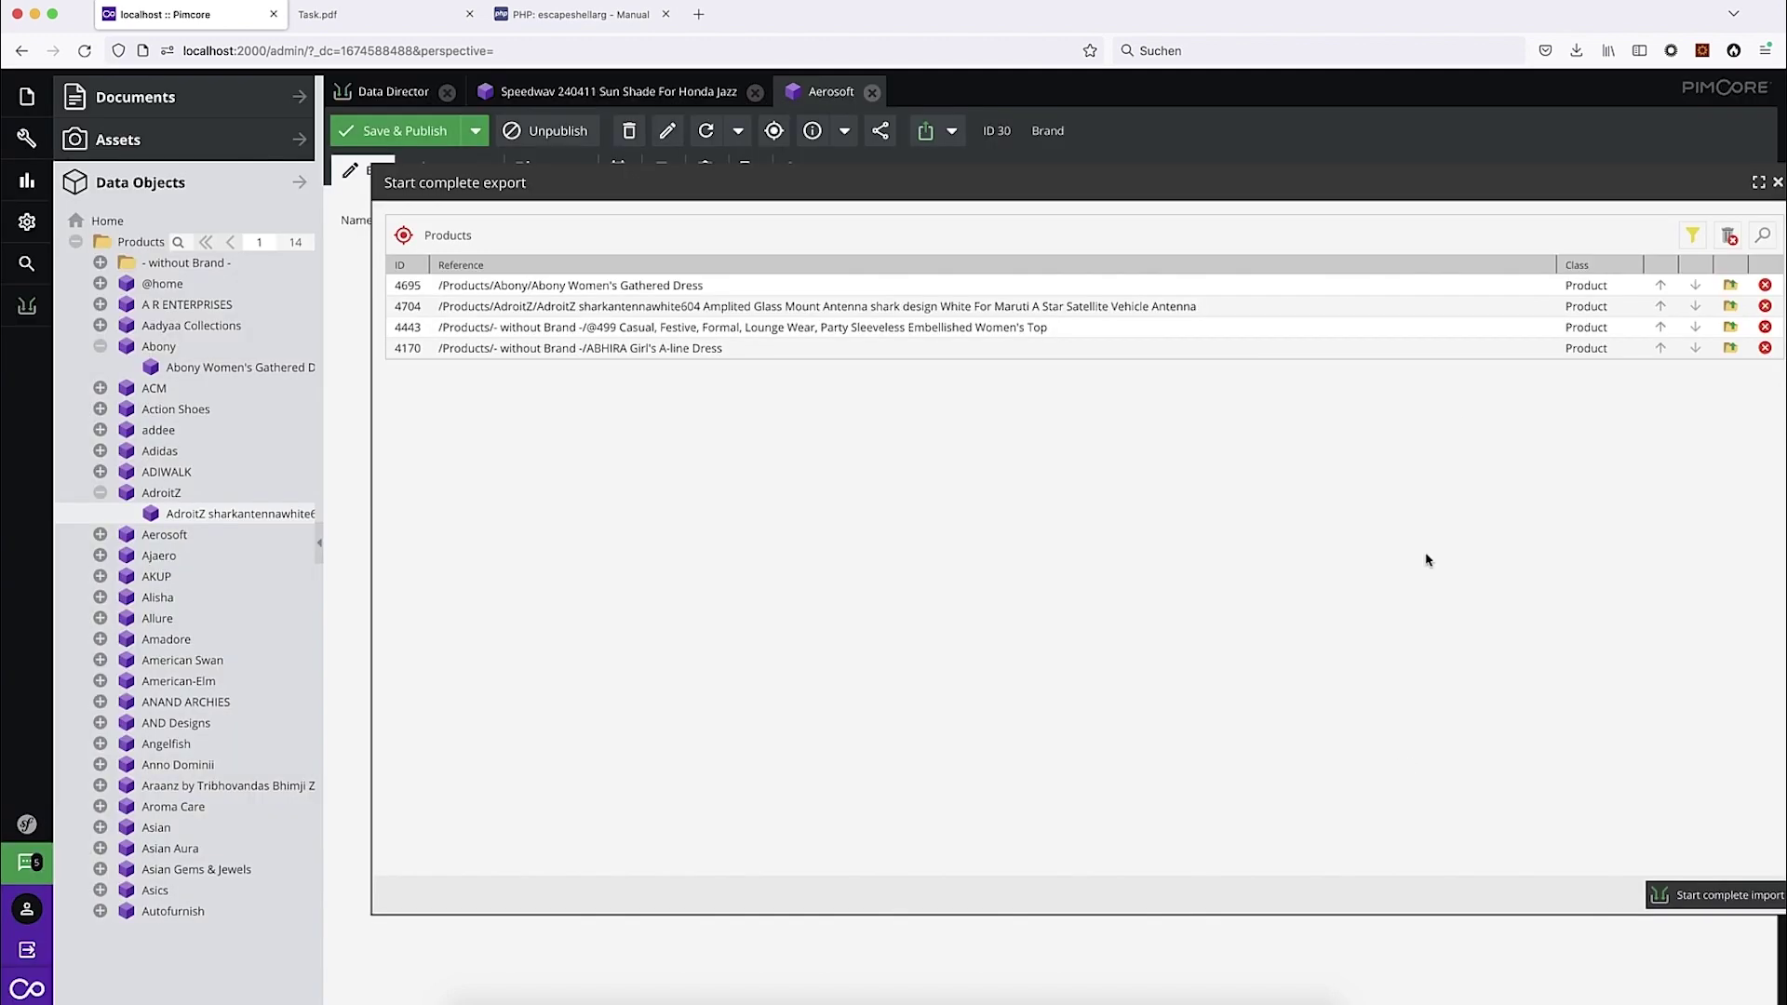
Step: Run the complete export for the selected products and open the downloaded file export-products-worker_2023-01-27_11-50-27.json
click(1680, 891)
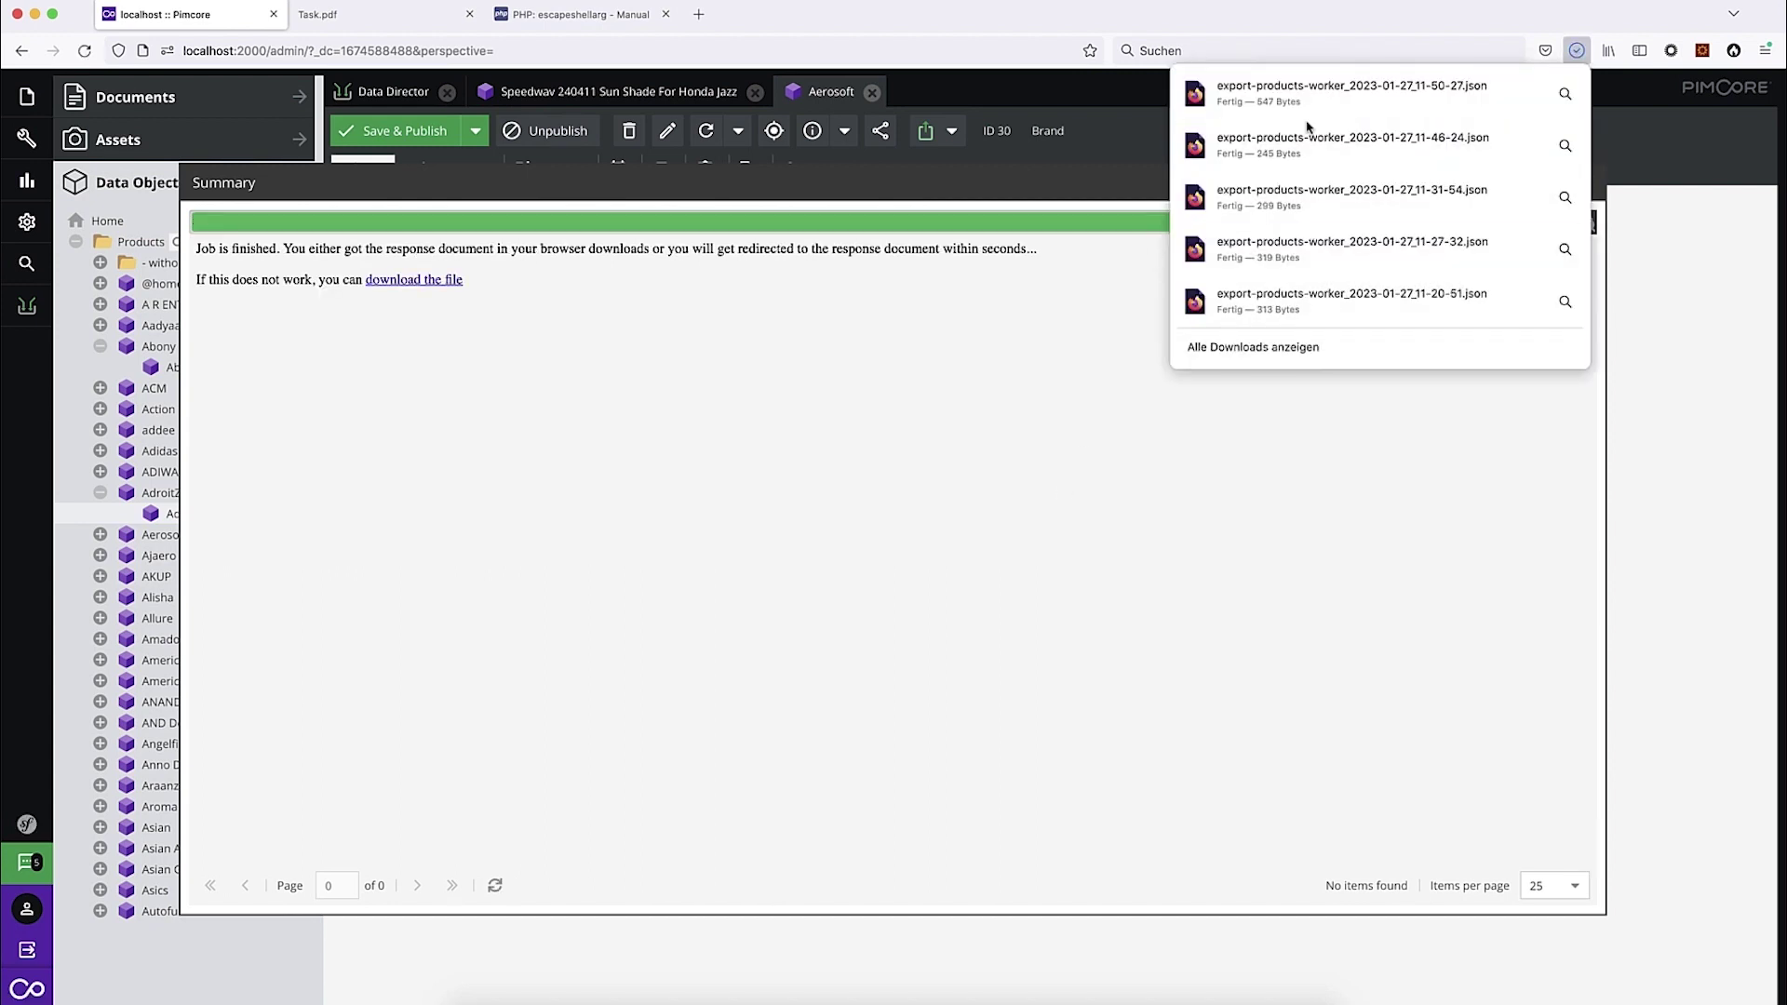
click(1328, 93)
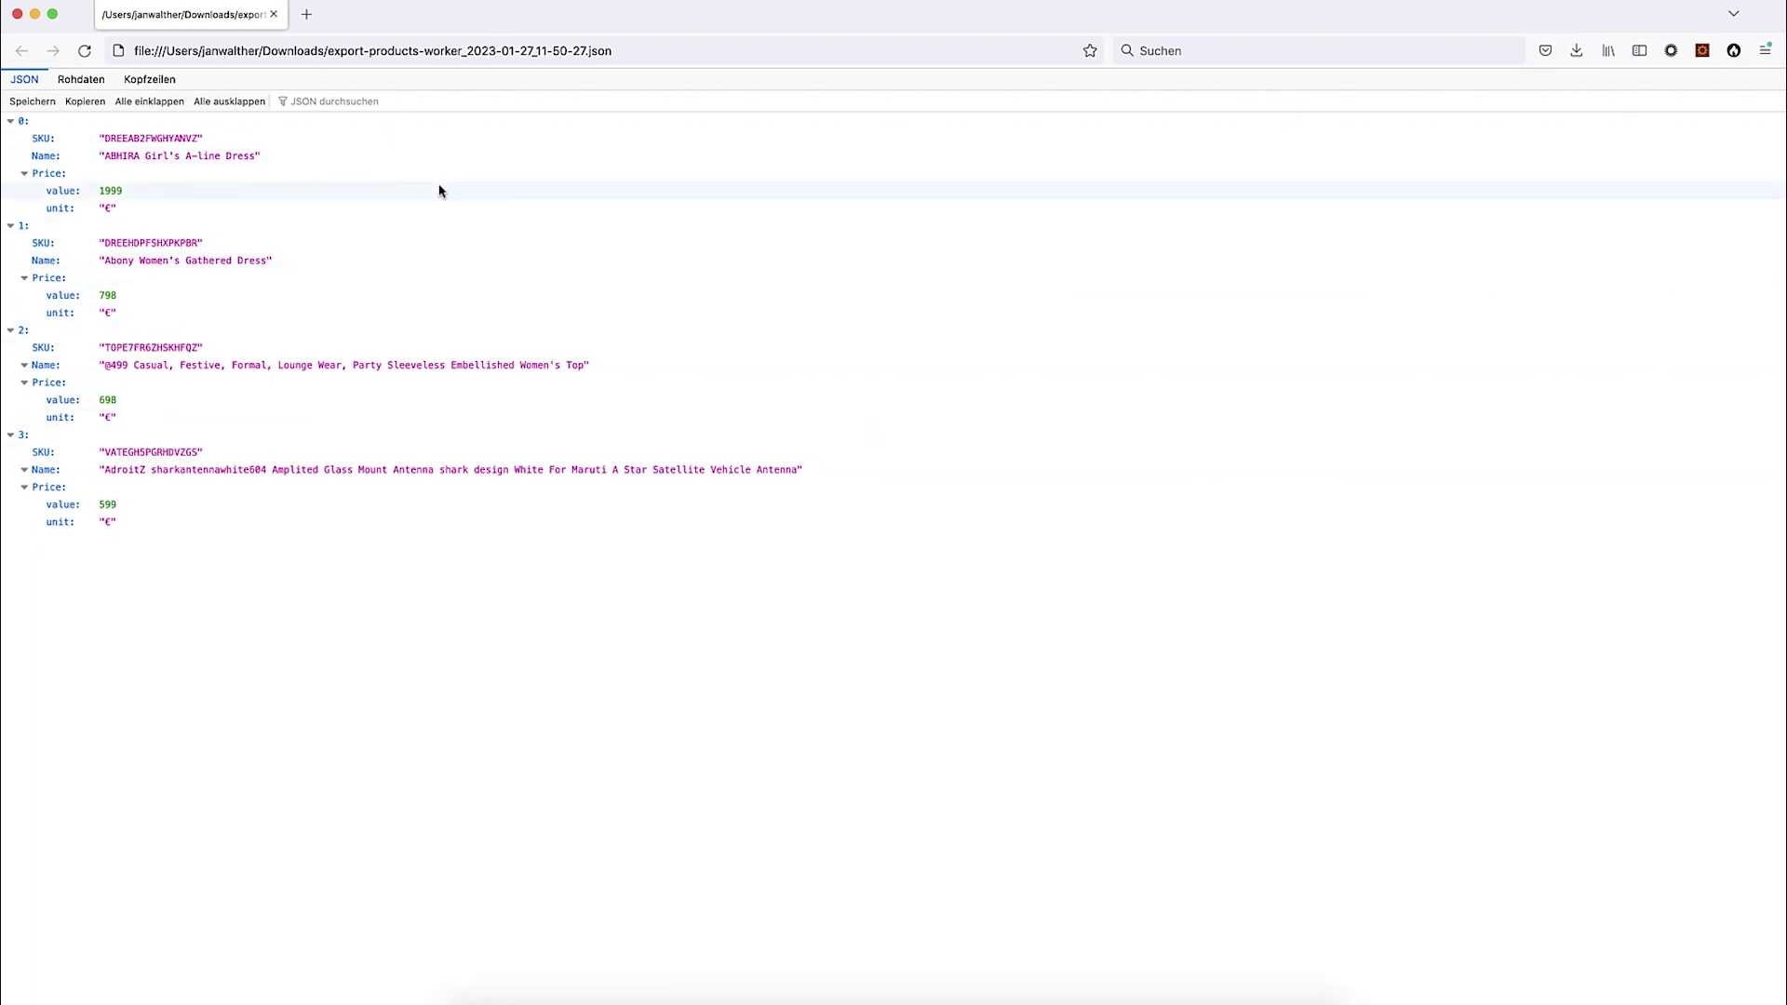
Step: Close the exported JSON file and the export summary, and mark the brochure task, item 6, in Task.pdf
click(17, 21)
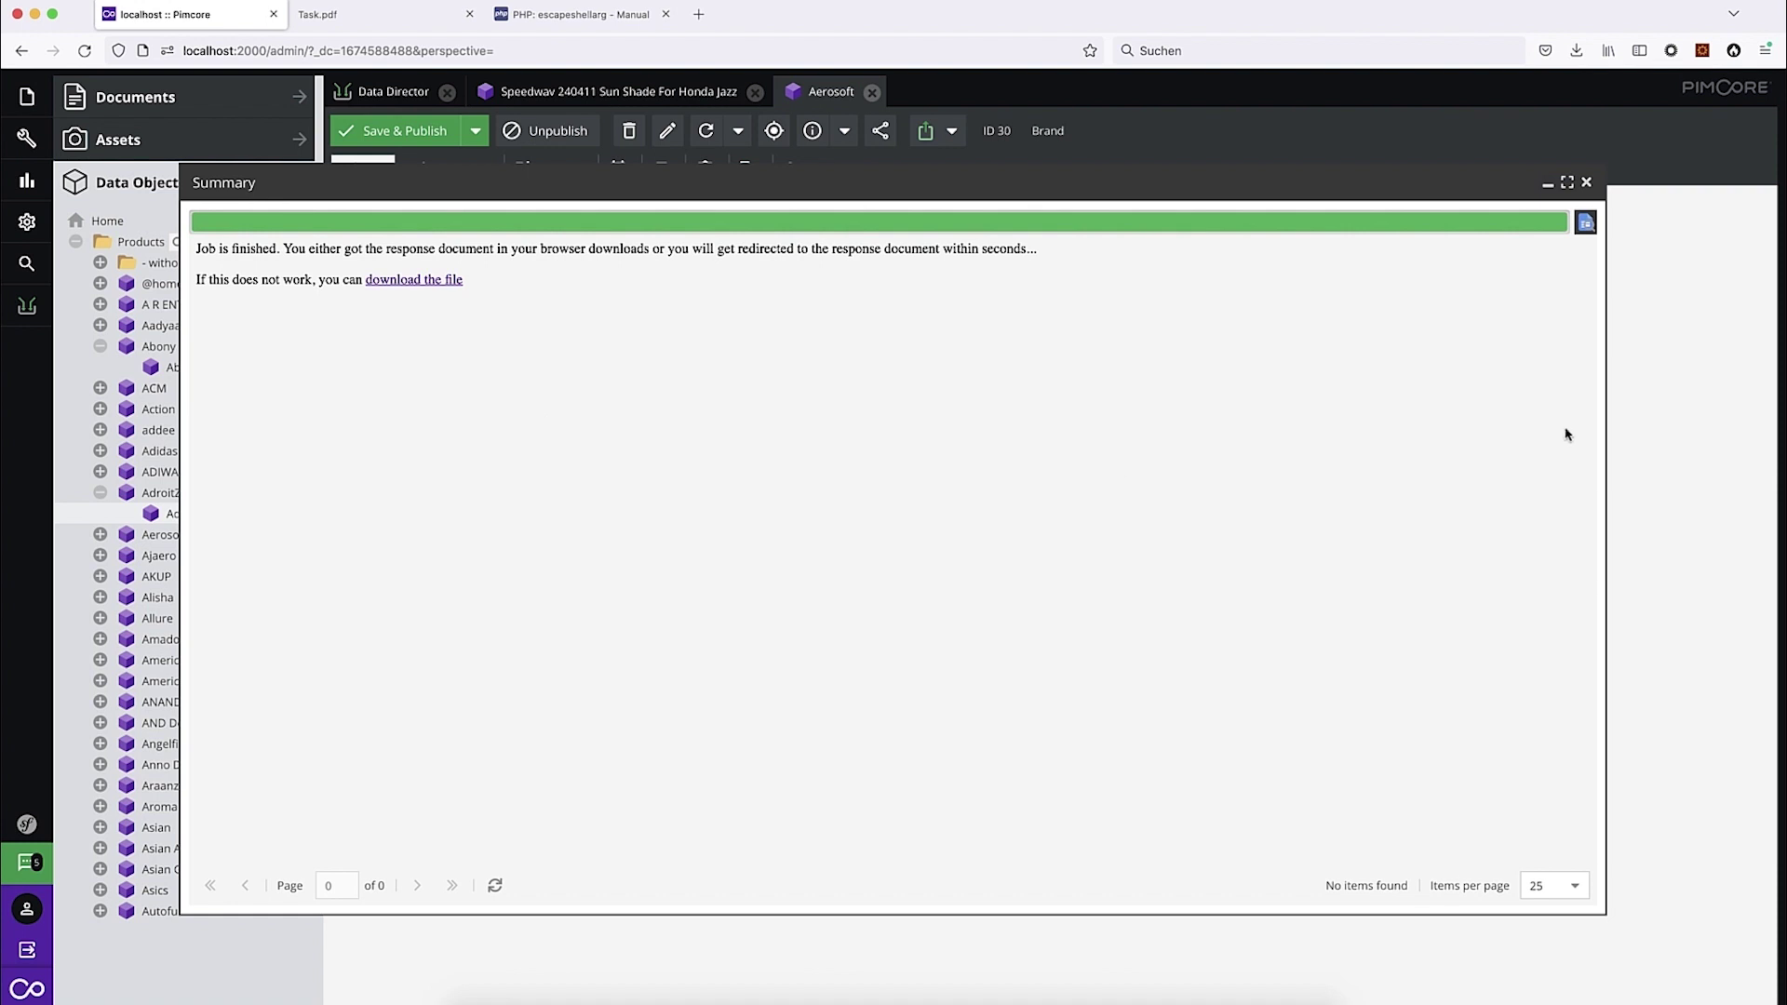
click(1587, 183)
click(404, 19)
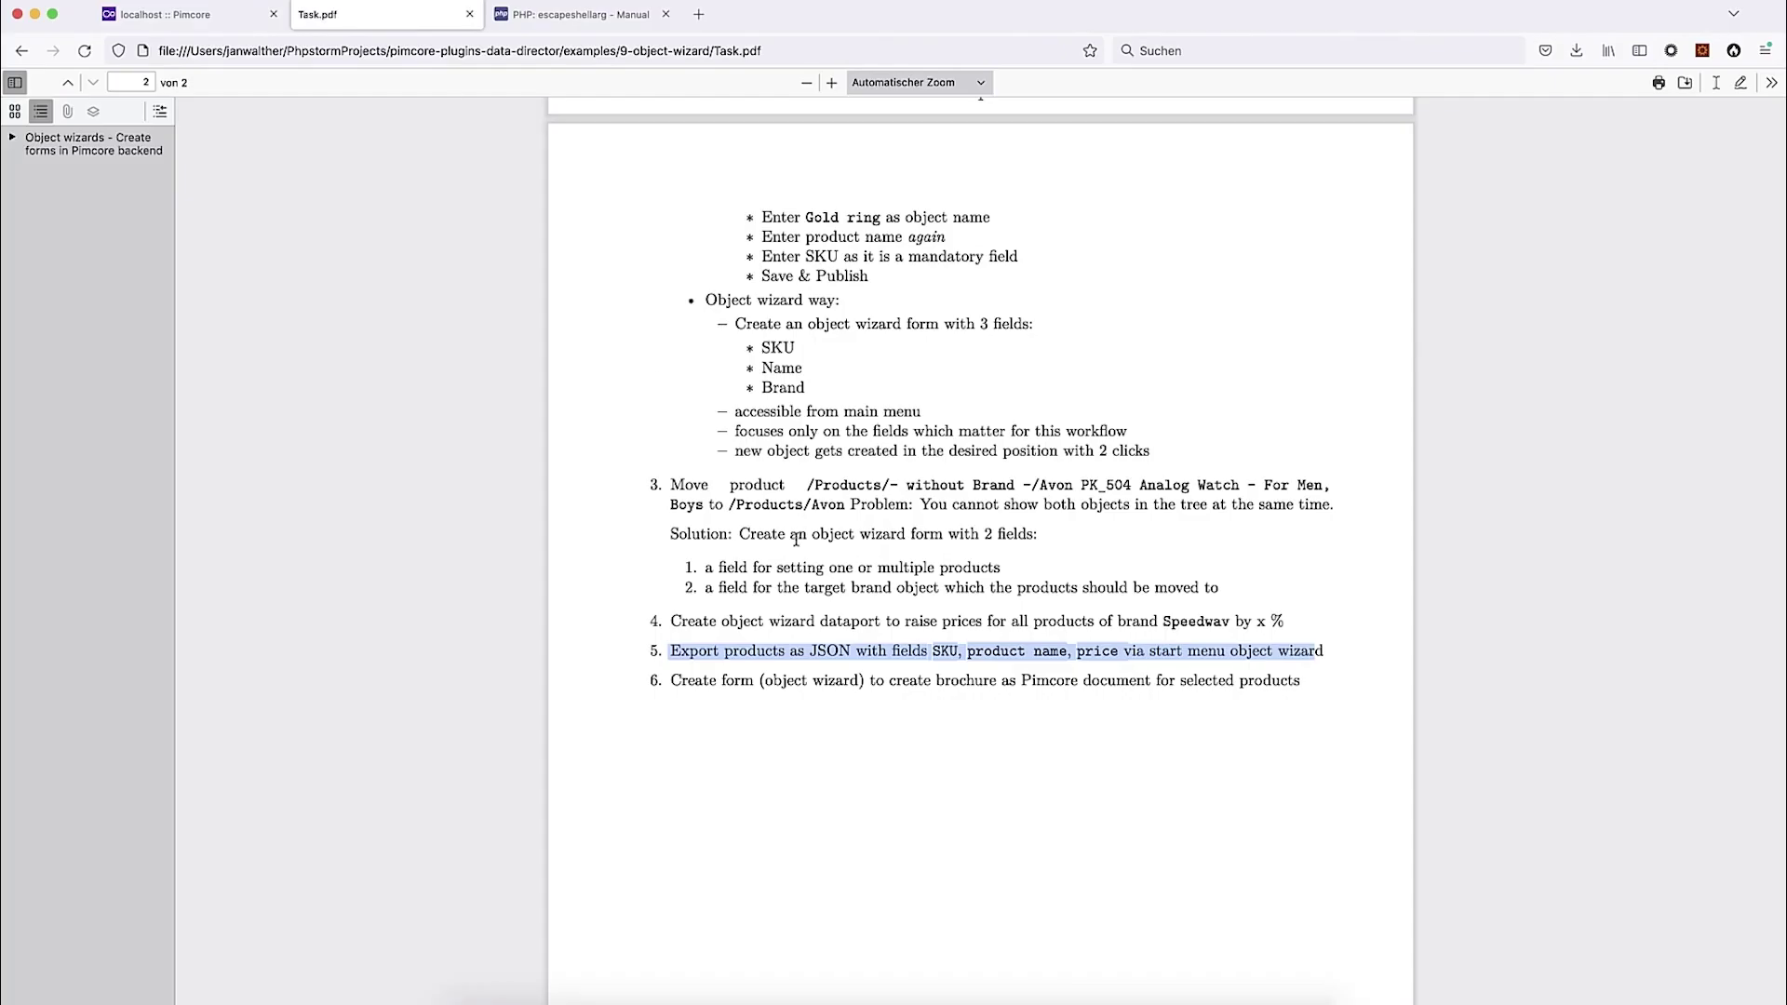
drag(671, 681, 1299, 685)
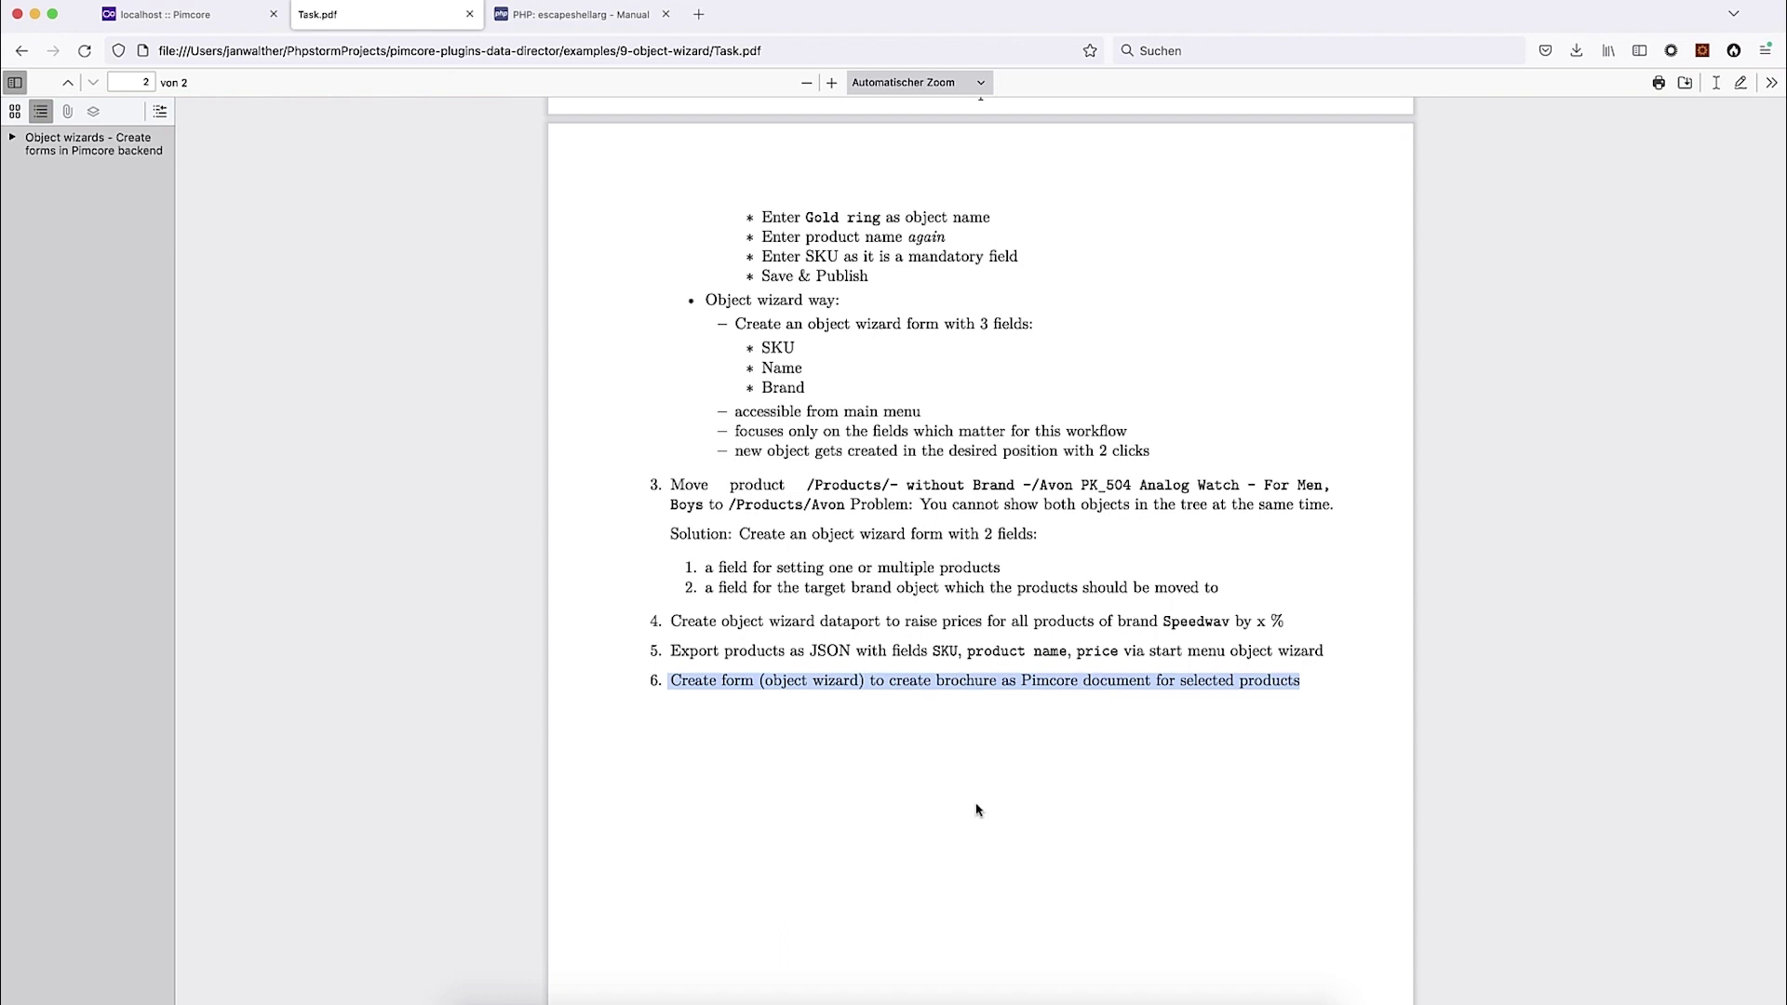
Step: Return to Pimcore and open the Print Brochure Template document to examine its layout
click(190, 16)
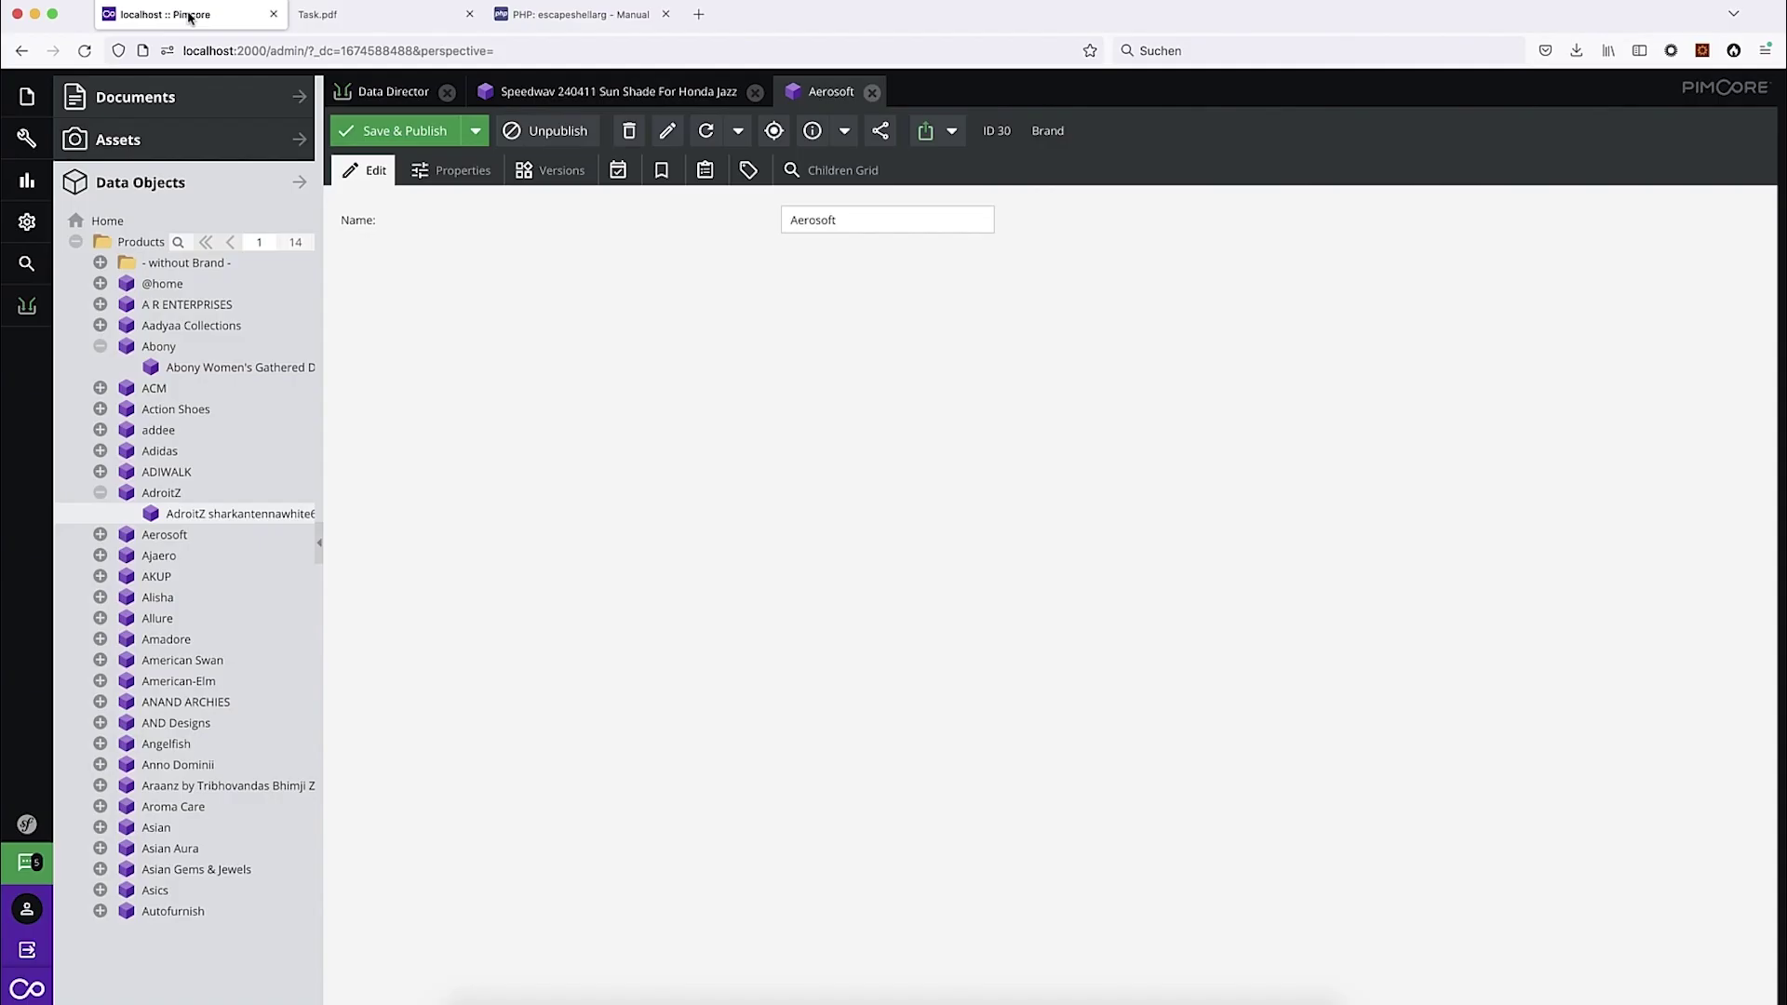
click(146, 112)
click(184, 156)
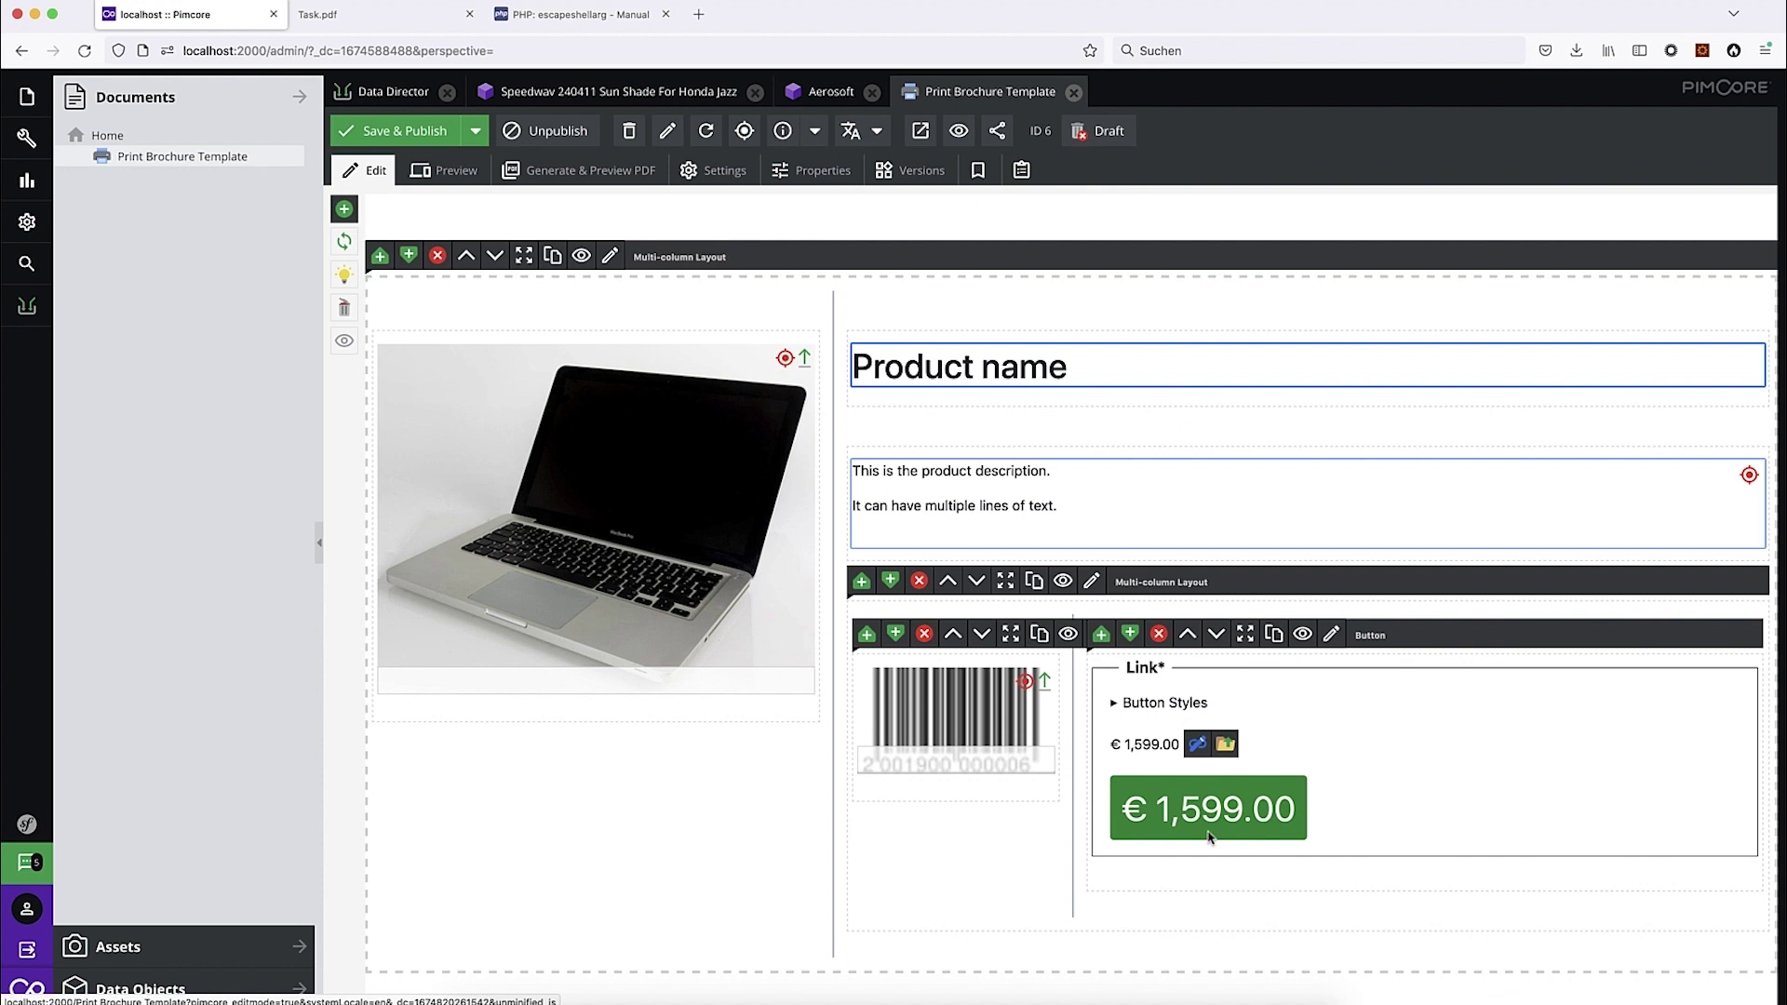
Step: Open the Create Brochure dataport in Data Director and examine its attribute mapping and the DEPENDENT DATAPORT PARAMETERS code
click(380, 90)
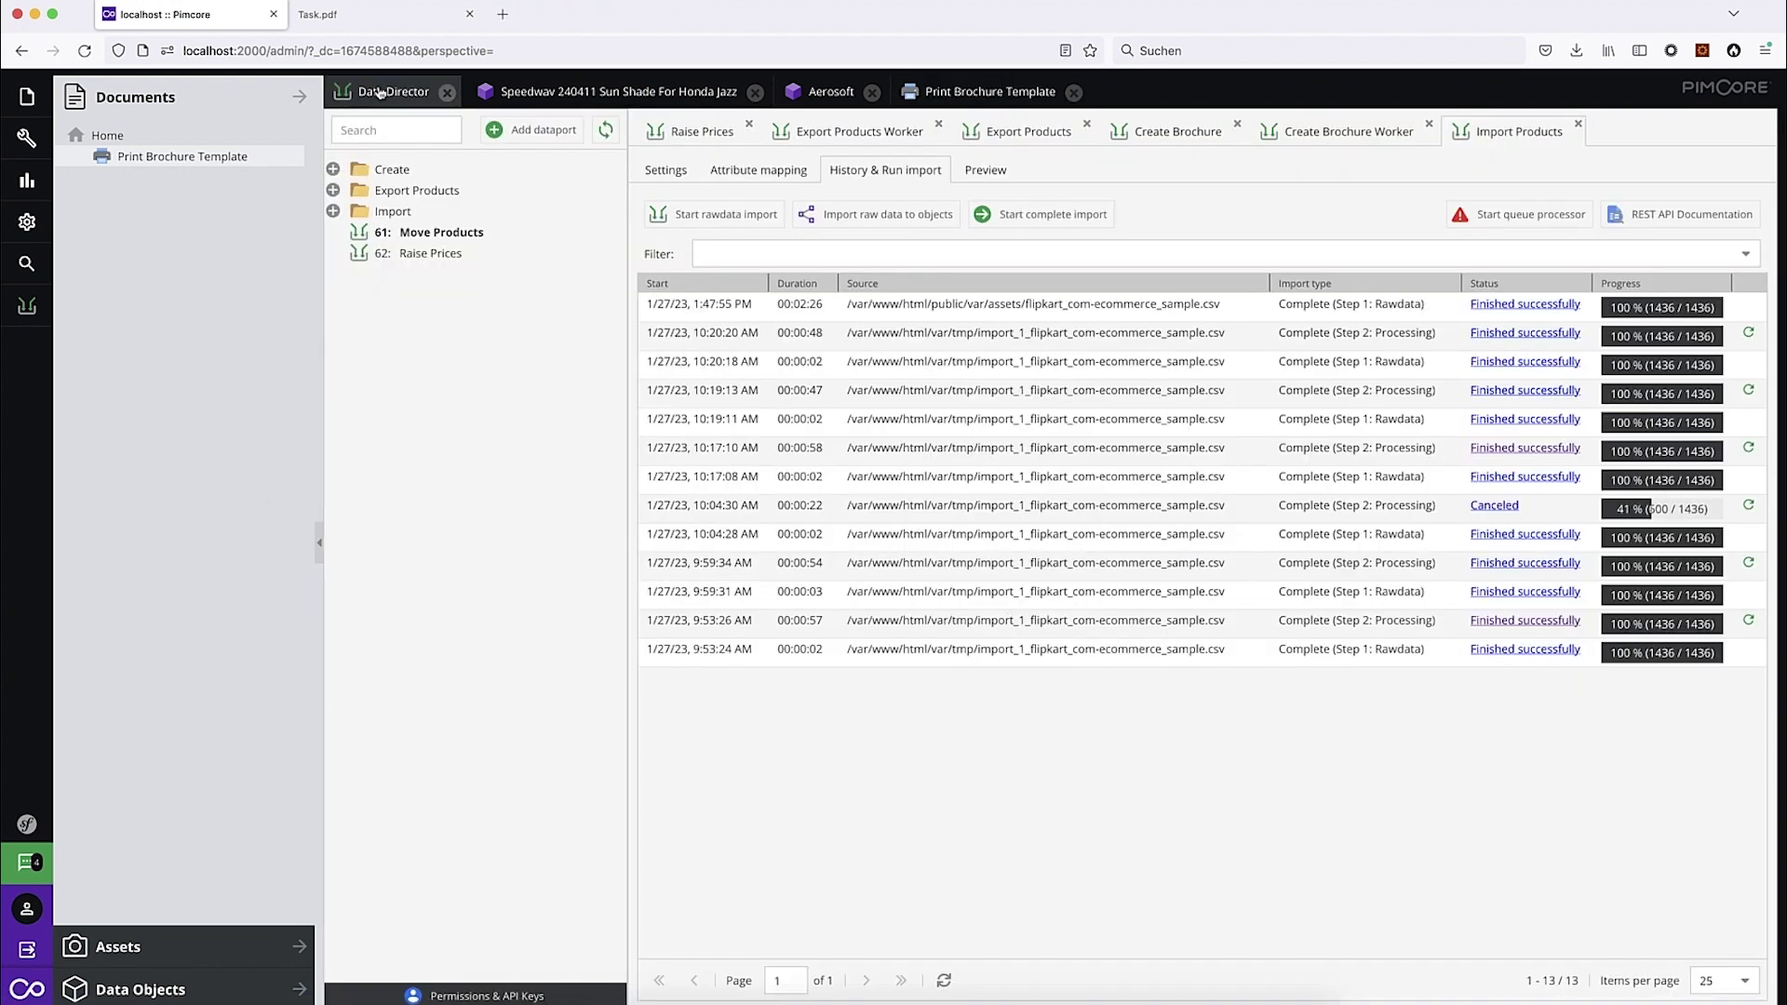
click(333, 169)
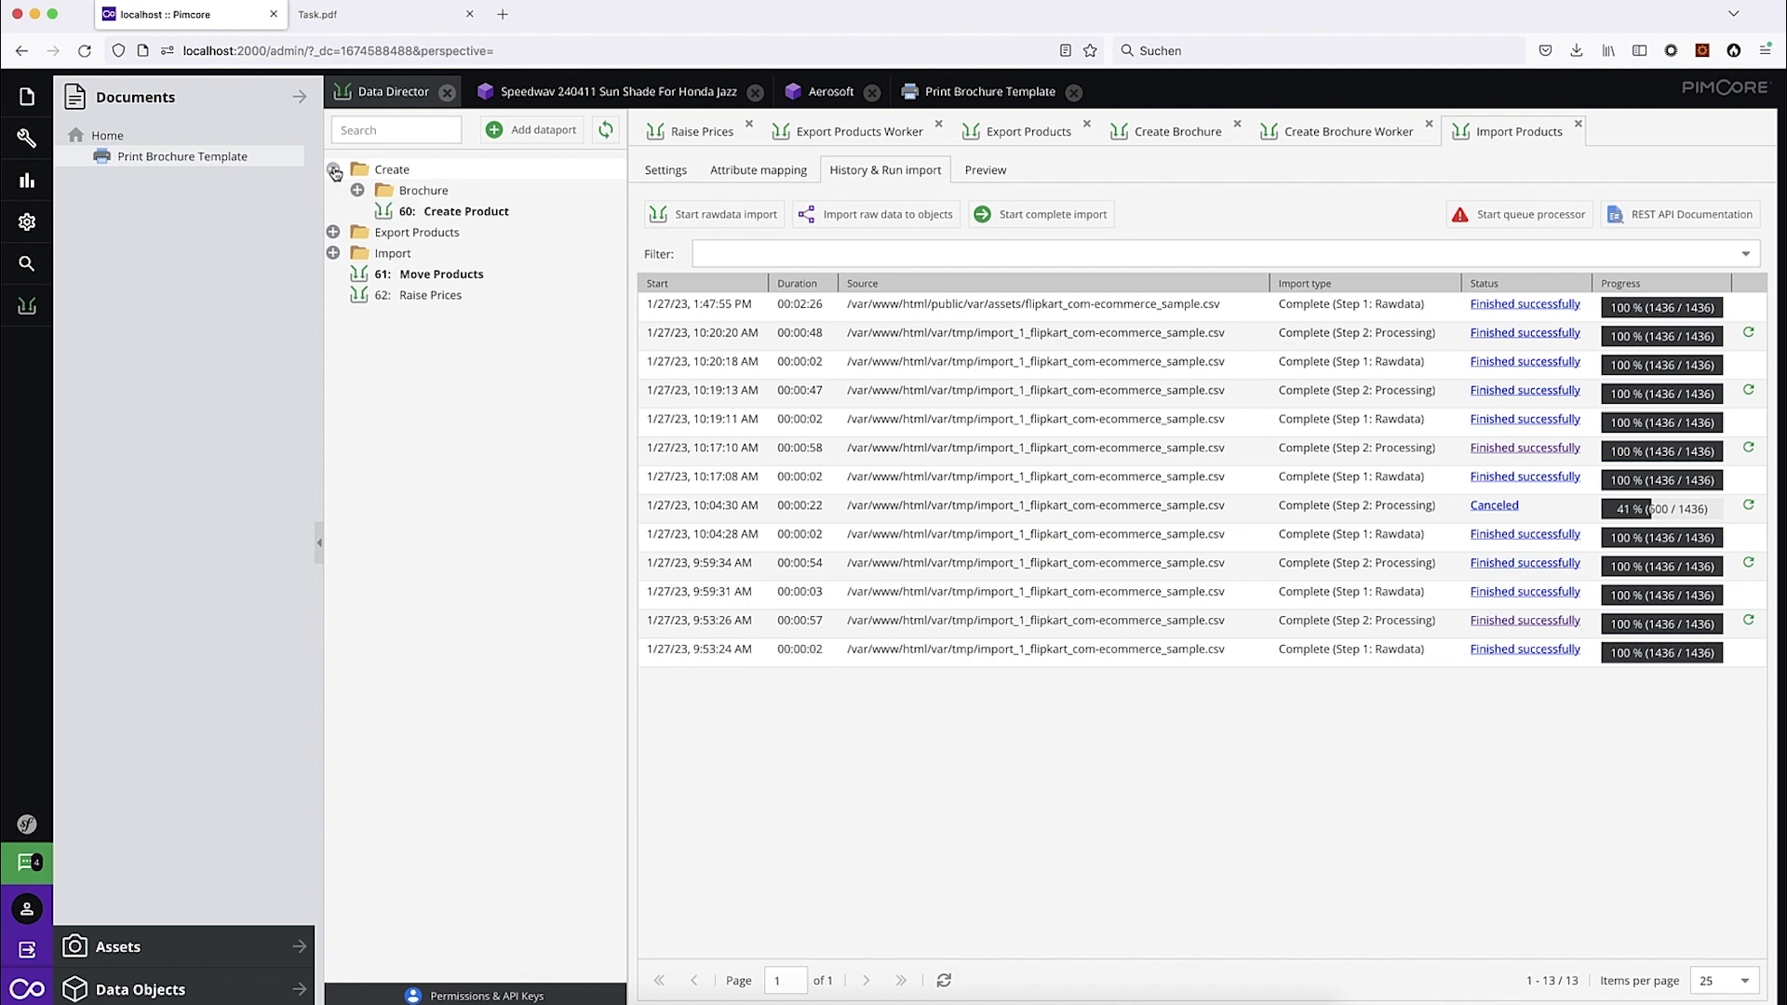
click(358, 191)
click(482, 214)
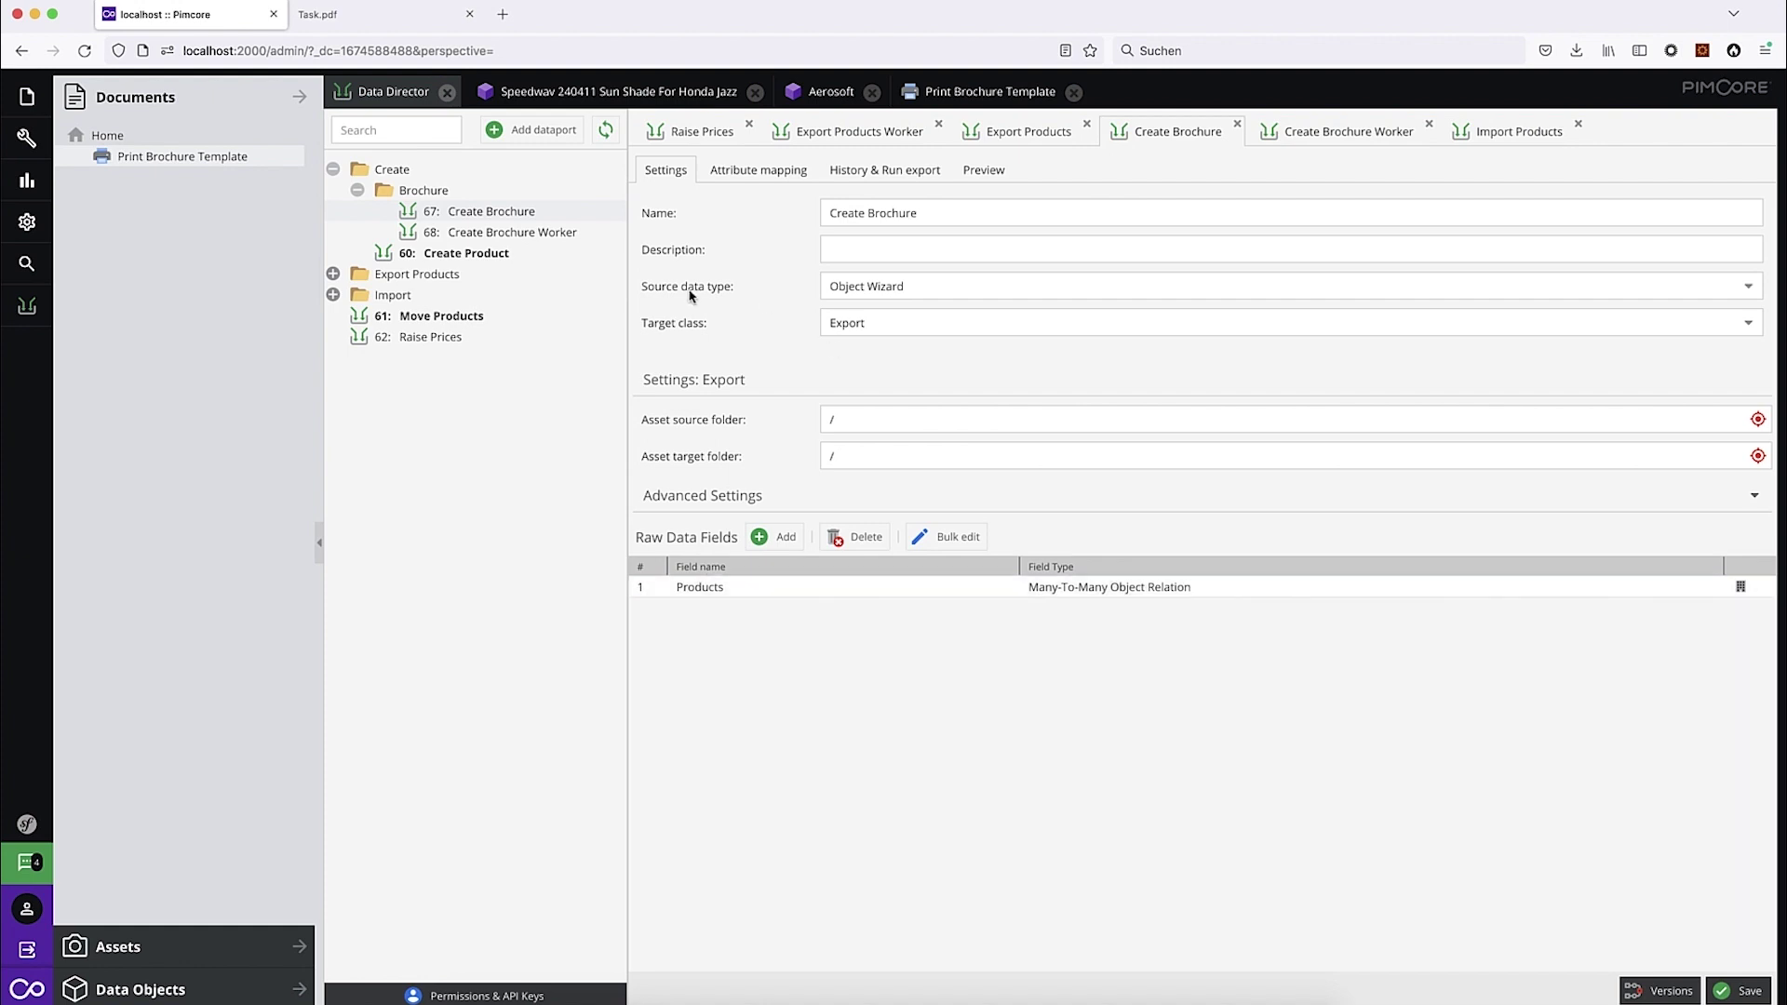
click(756, 174)
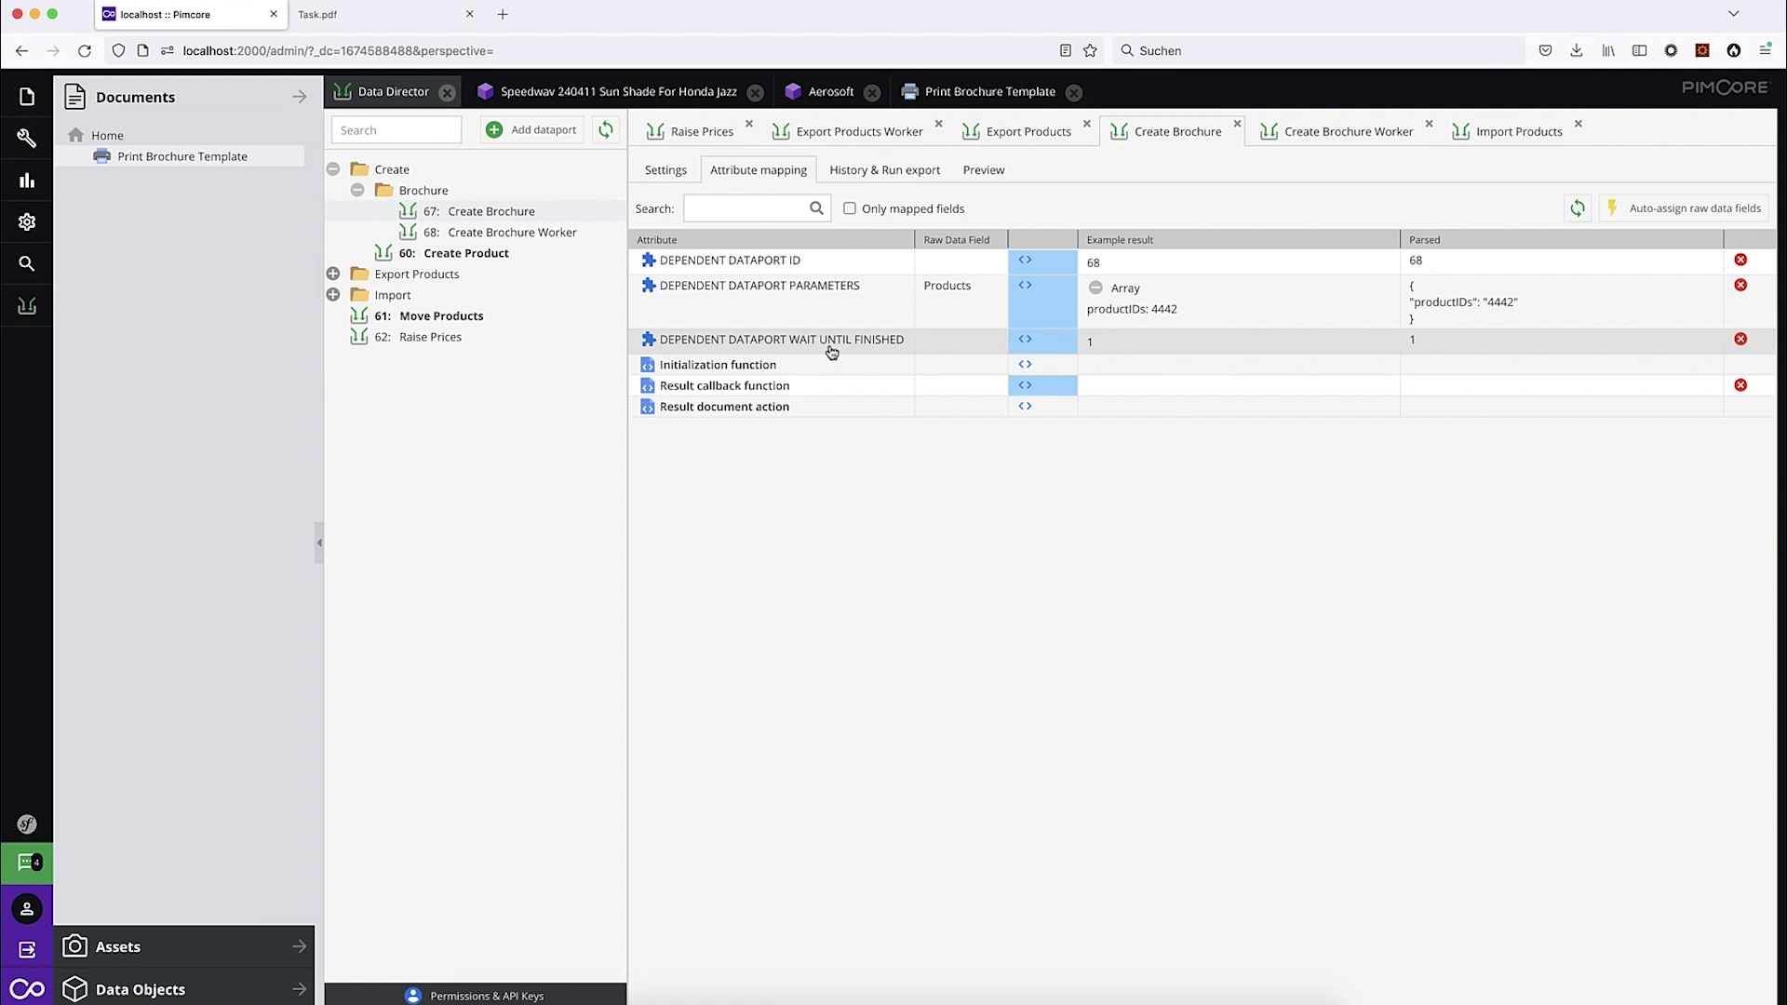
click(1025, 289)
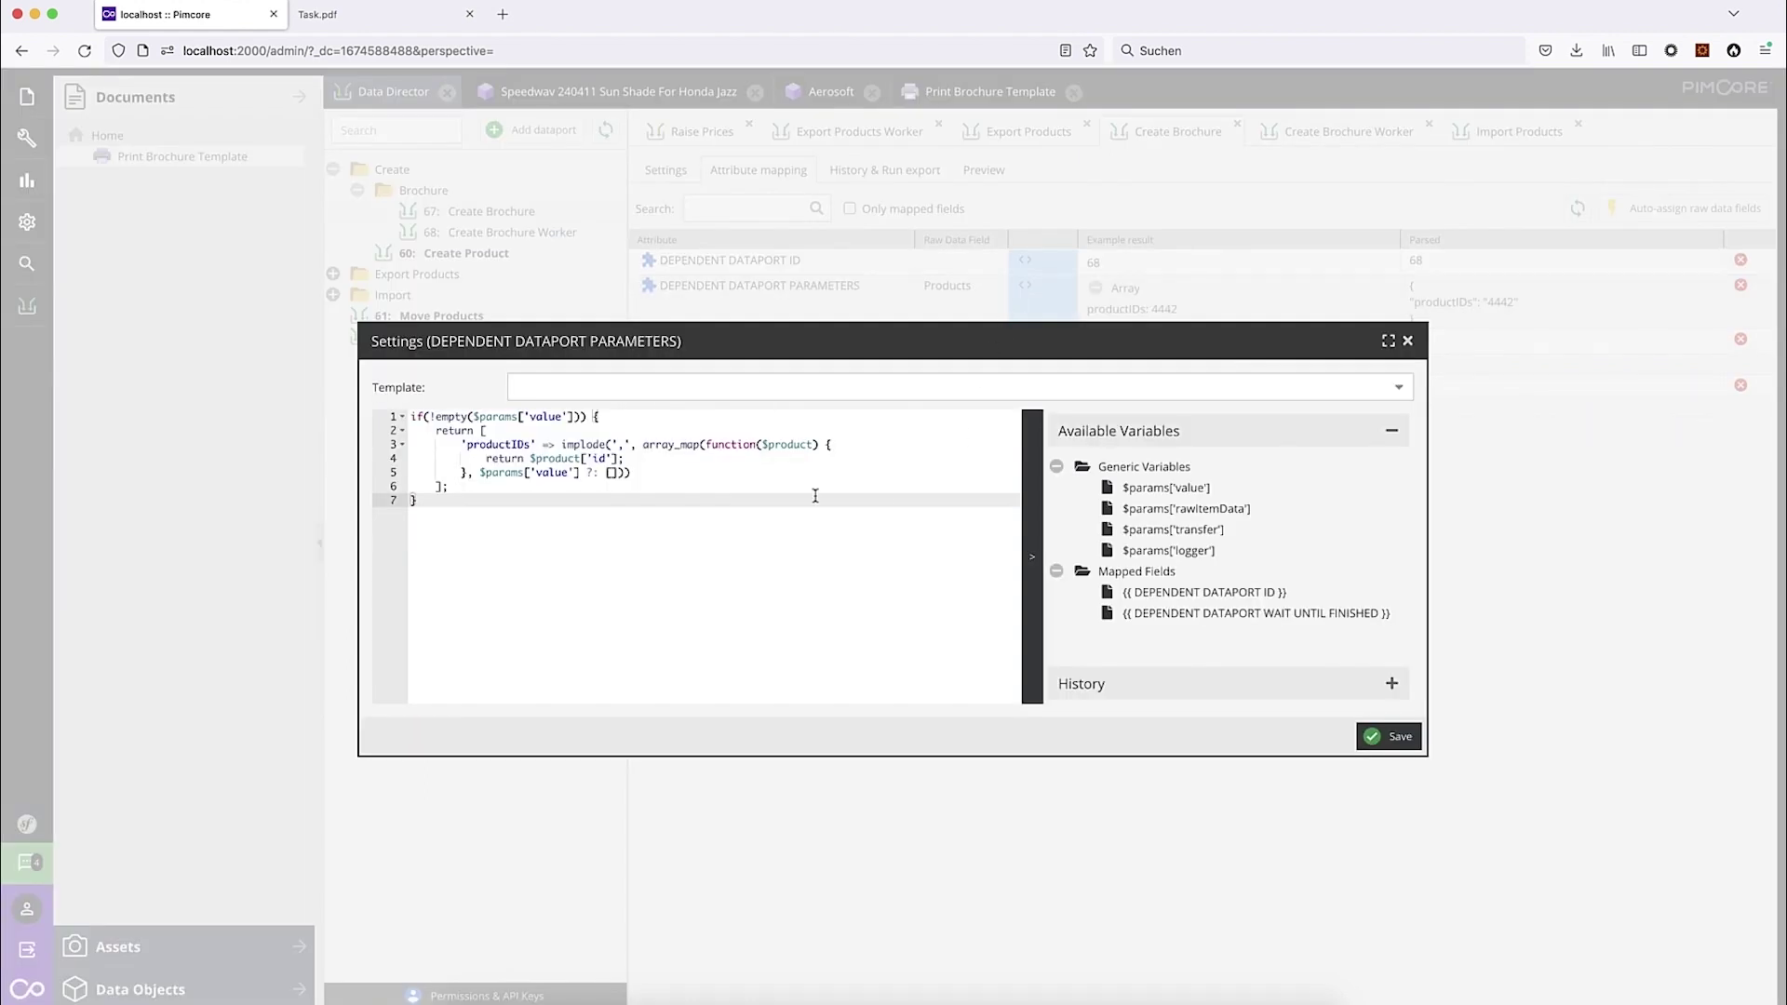
click(1407, 340)
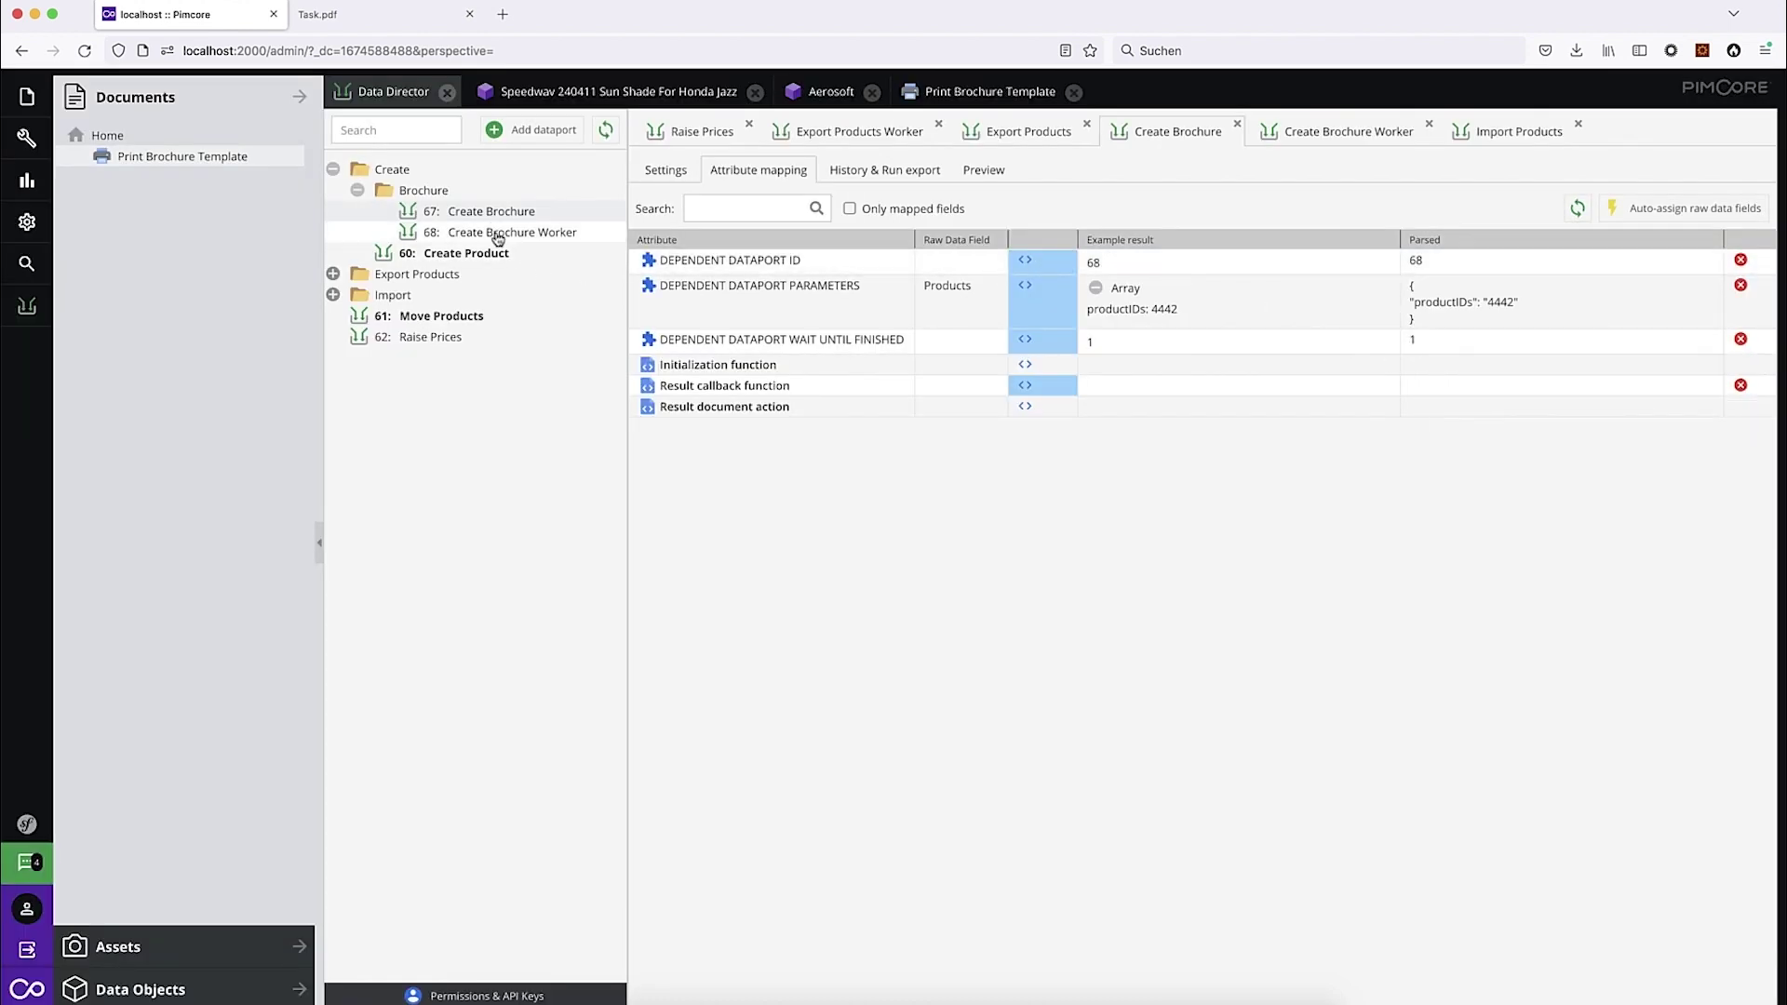
Step: Open the Create Brochure Worker dataport and examine its settings, especially the productIDs variable in the filter condition
click(530, 235)
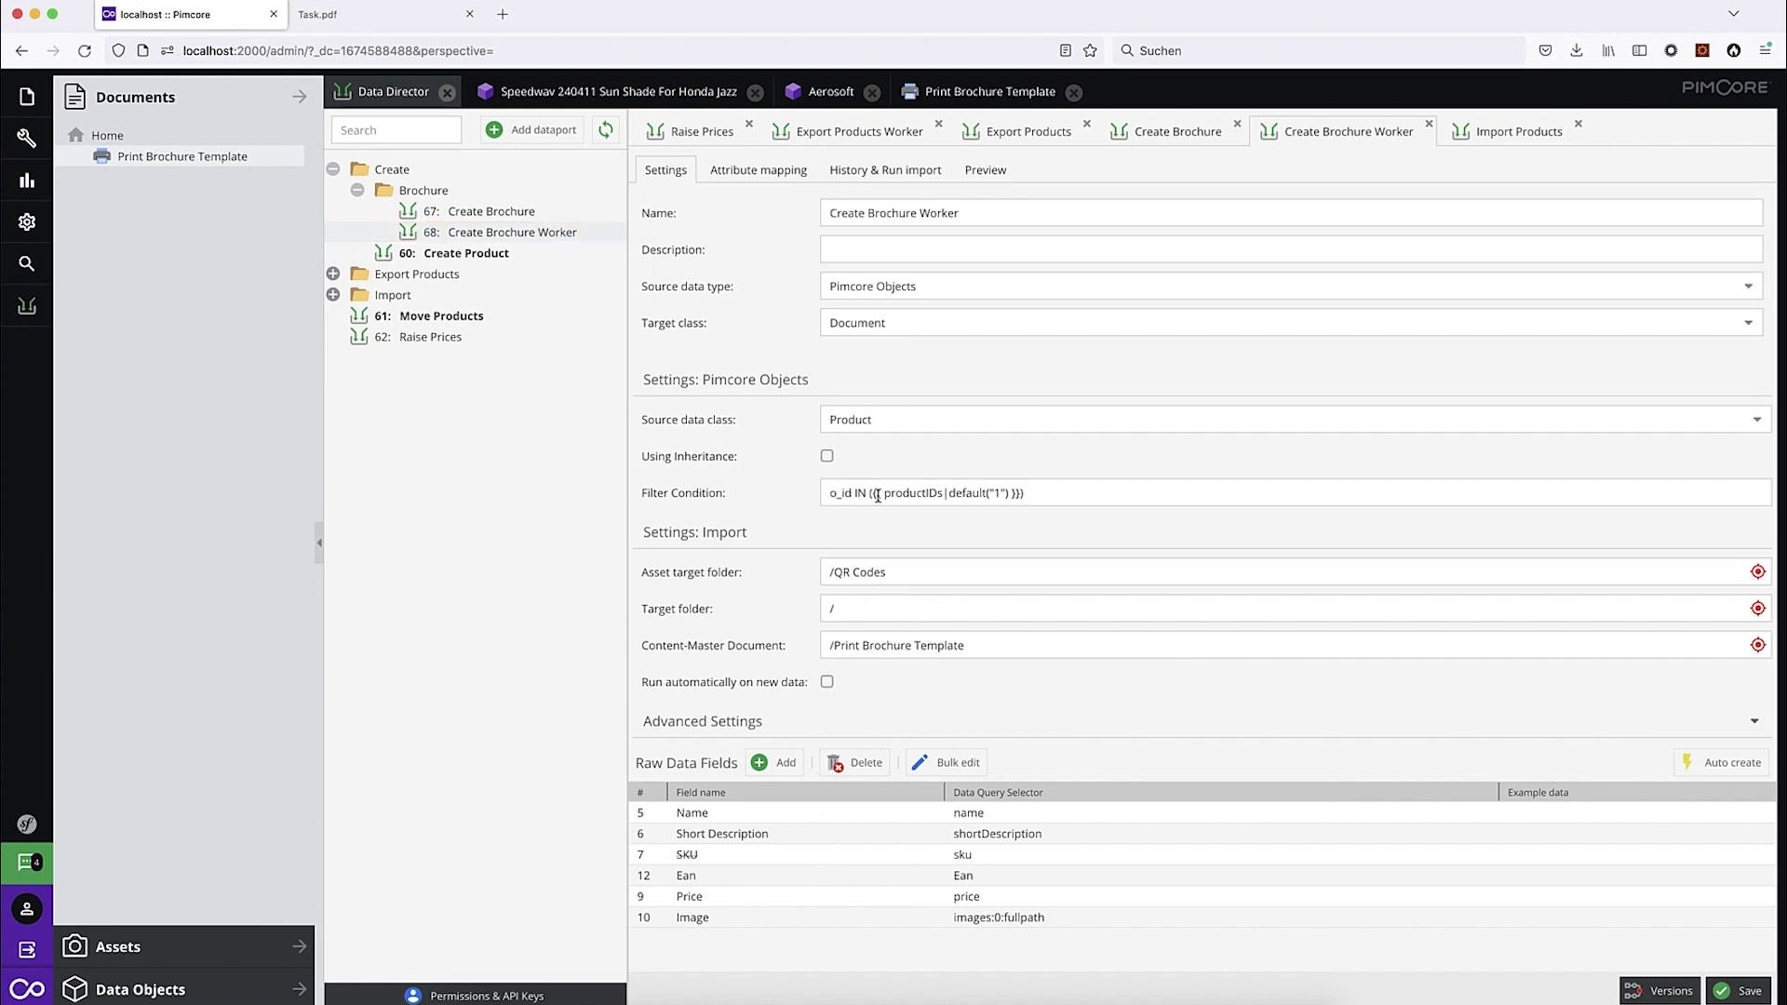
drag(873, 498, 951, 491)
double_click(923, 495)
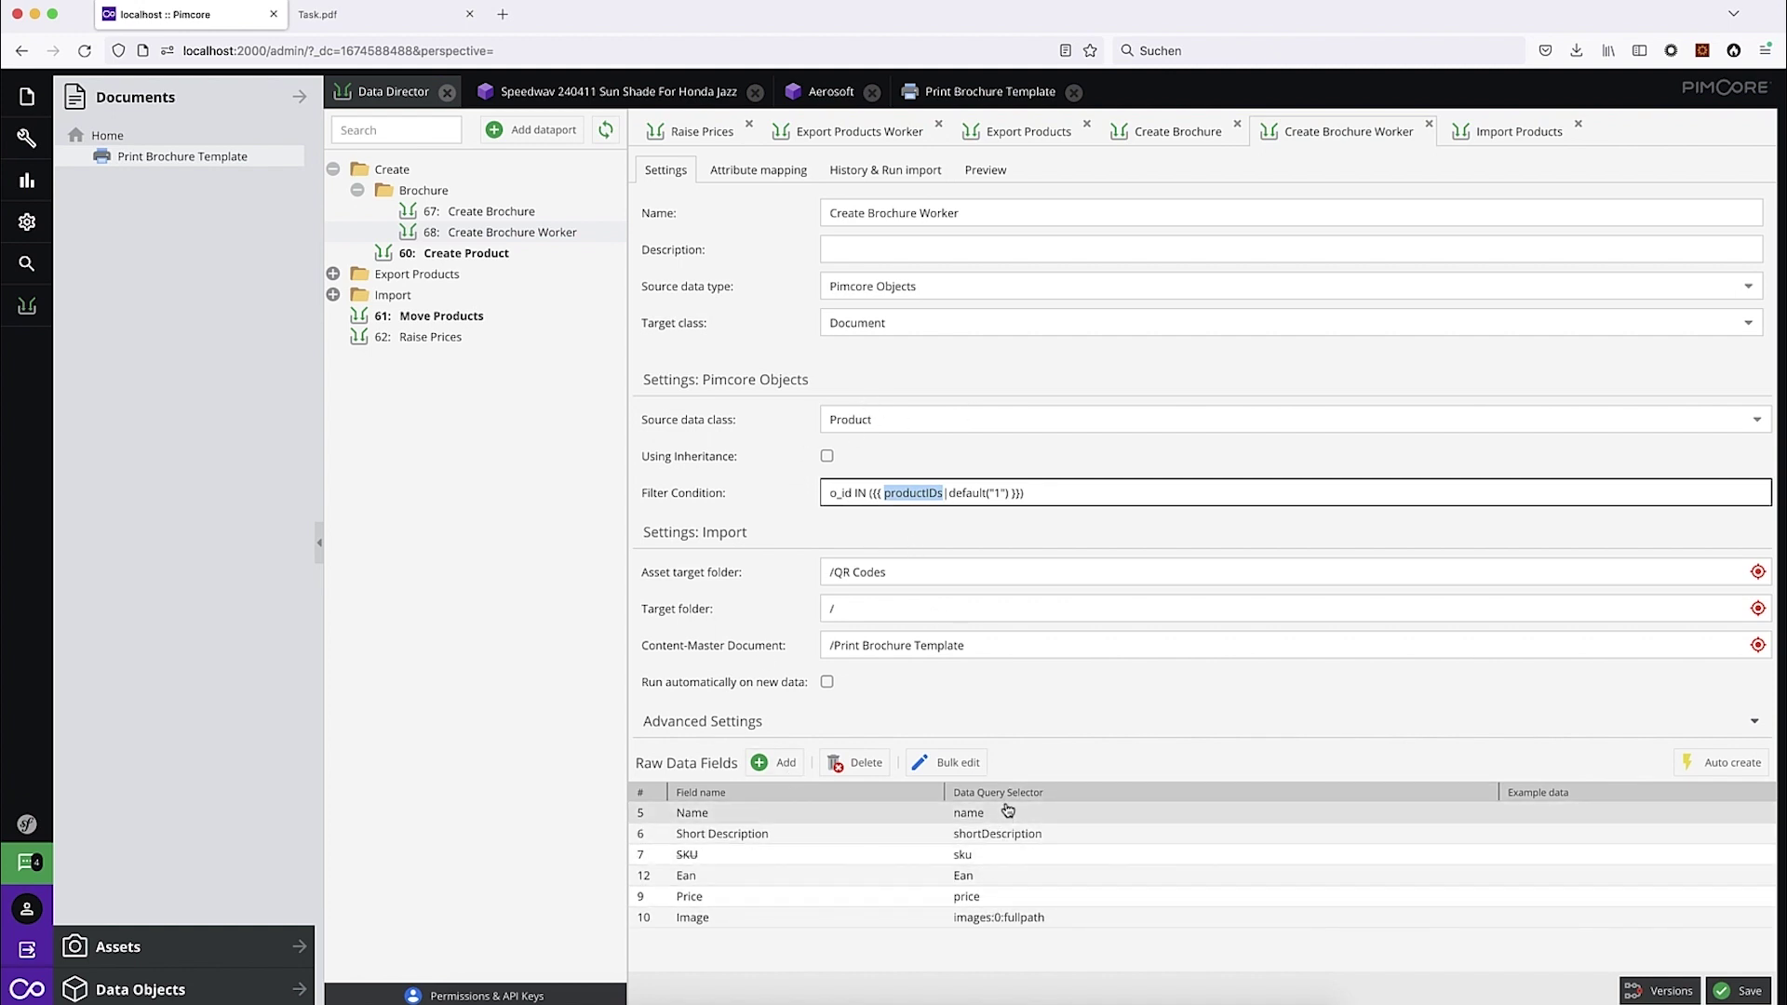
click(752, 177)
click(665, 170)
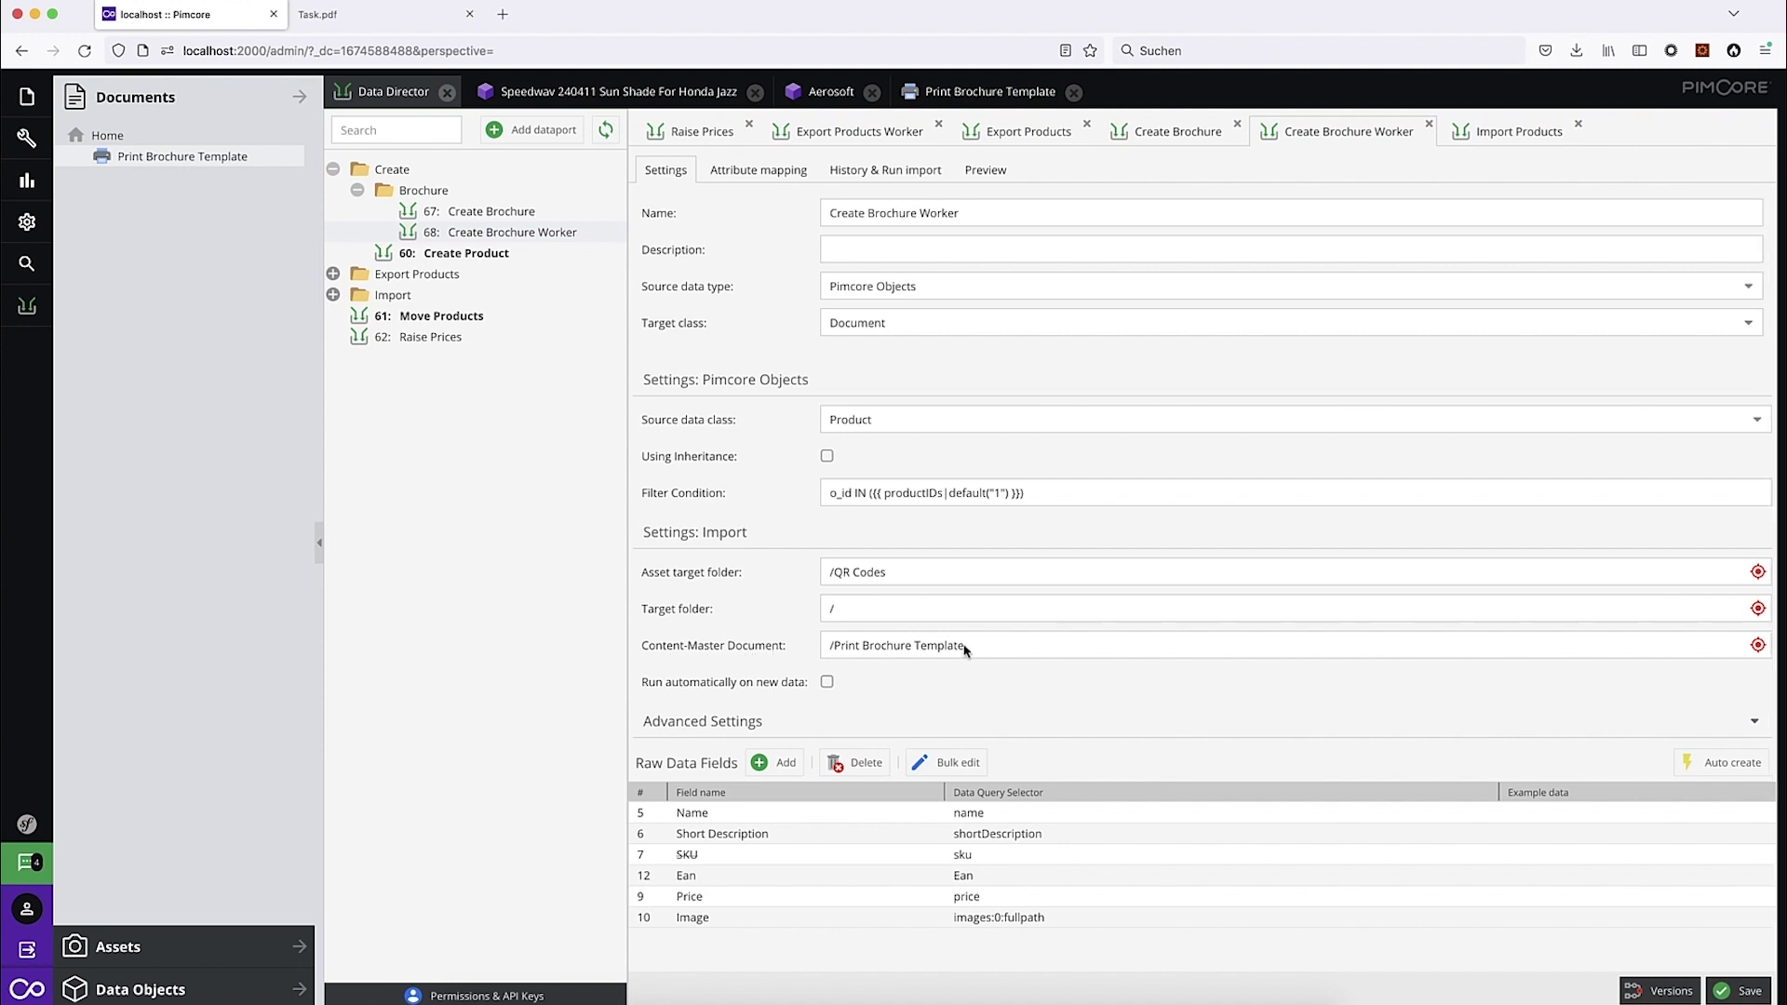
Step: Compare the worker's Content-Master Document setting and attribute mapping with the Print Brochure Template document
click(176, 160)
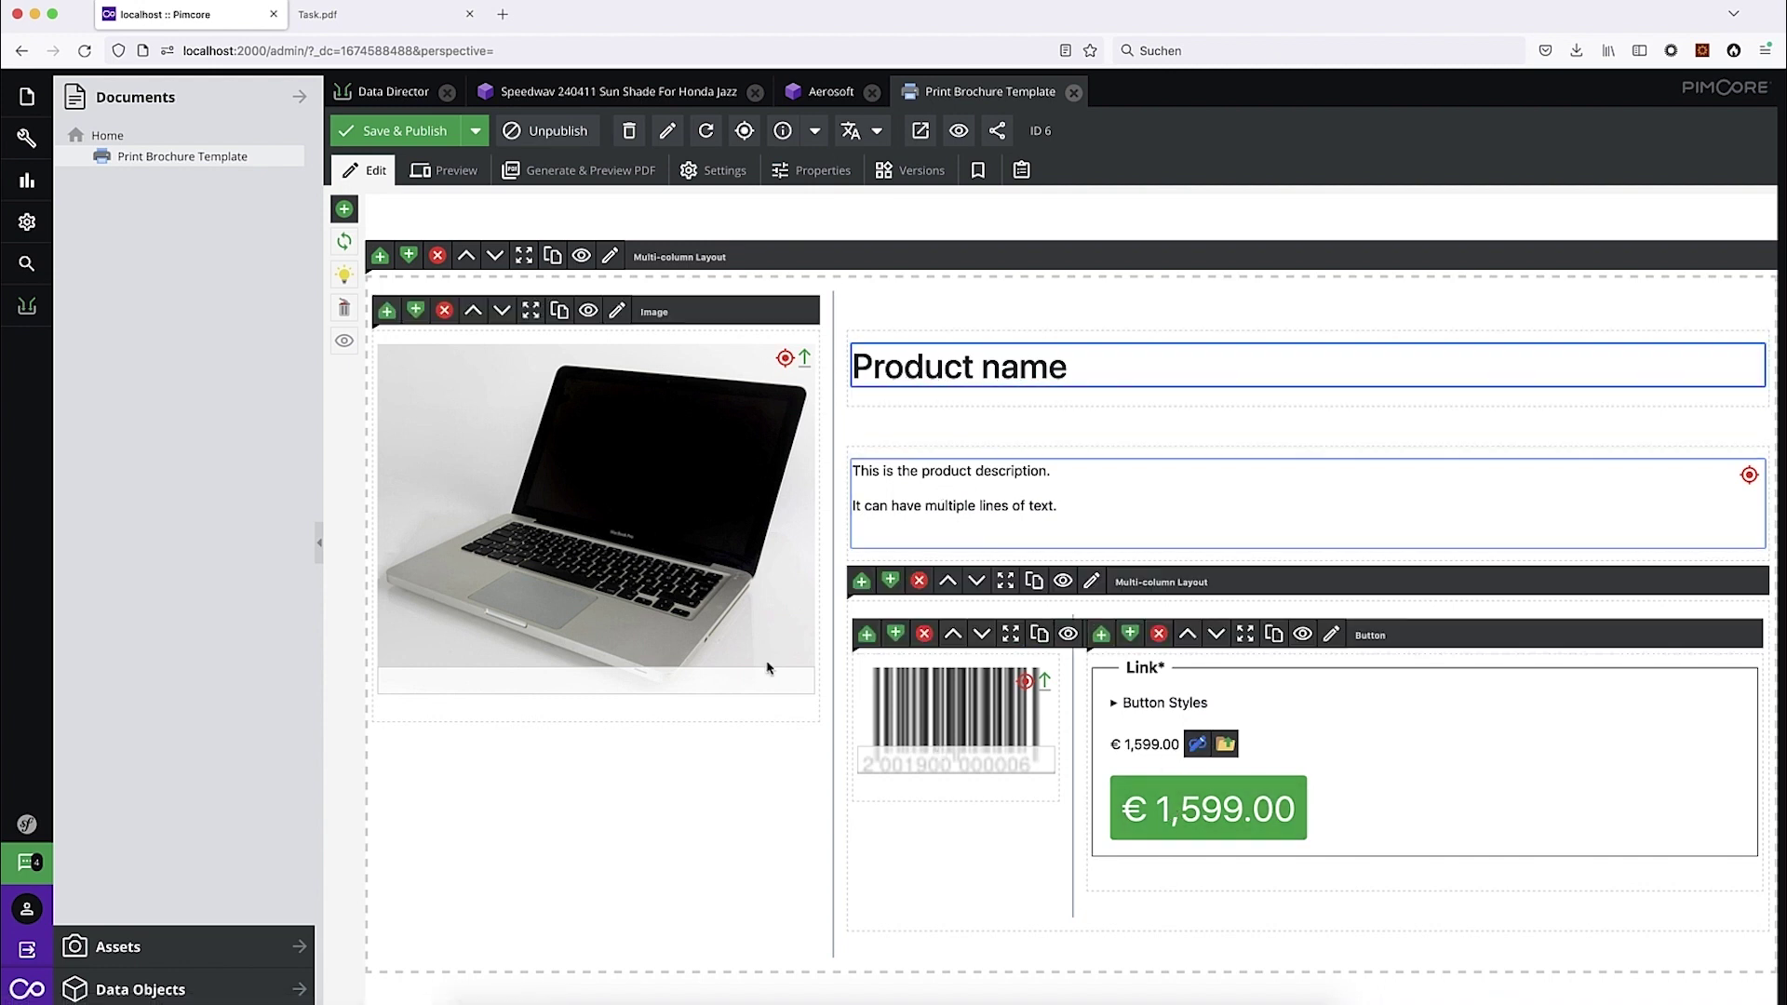
click(1074, 92)
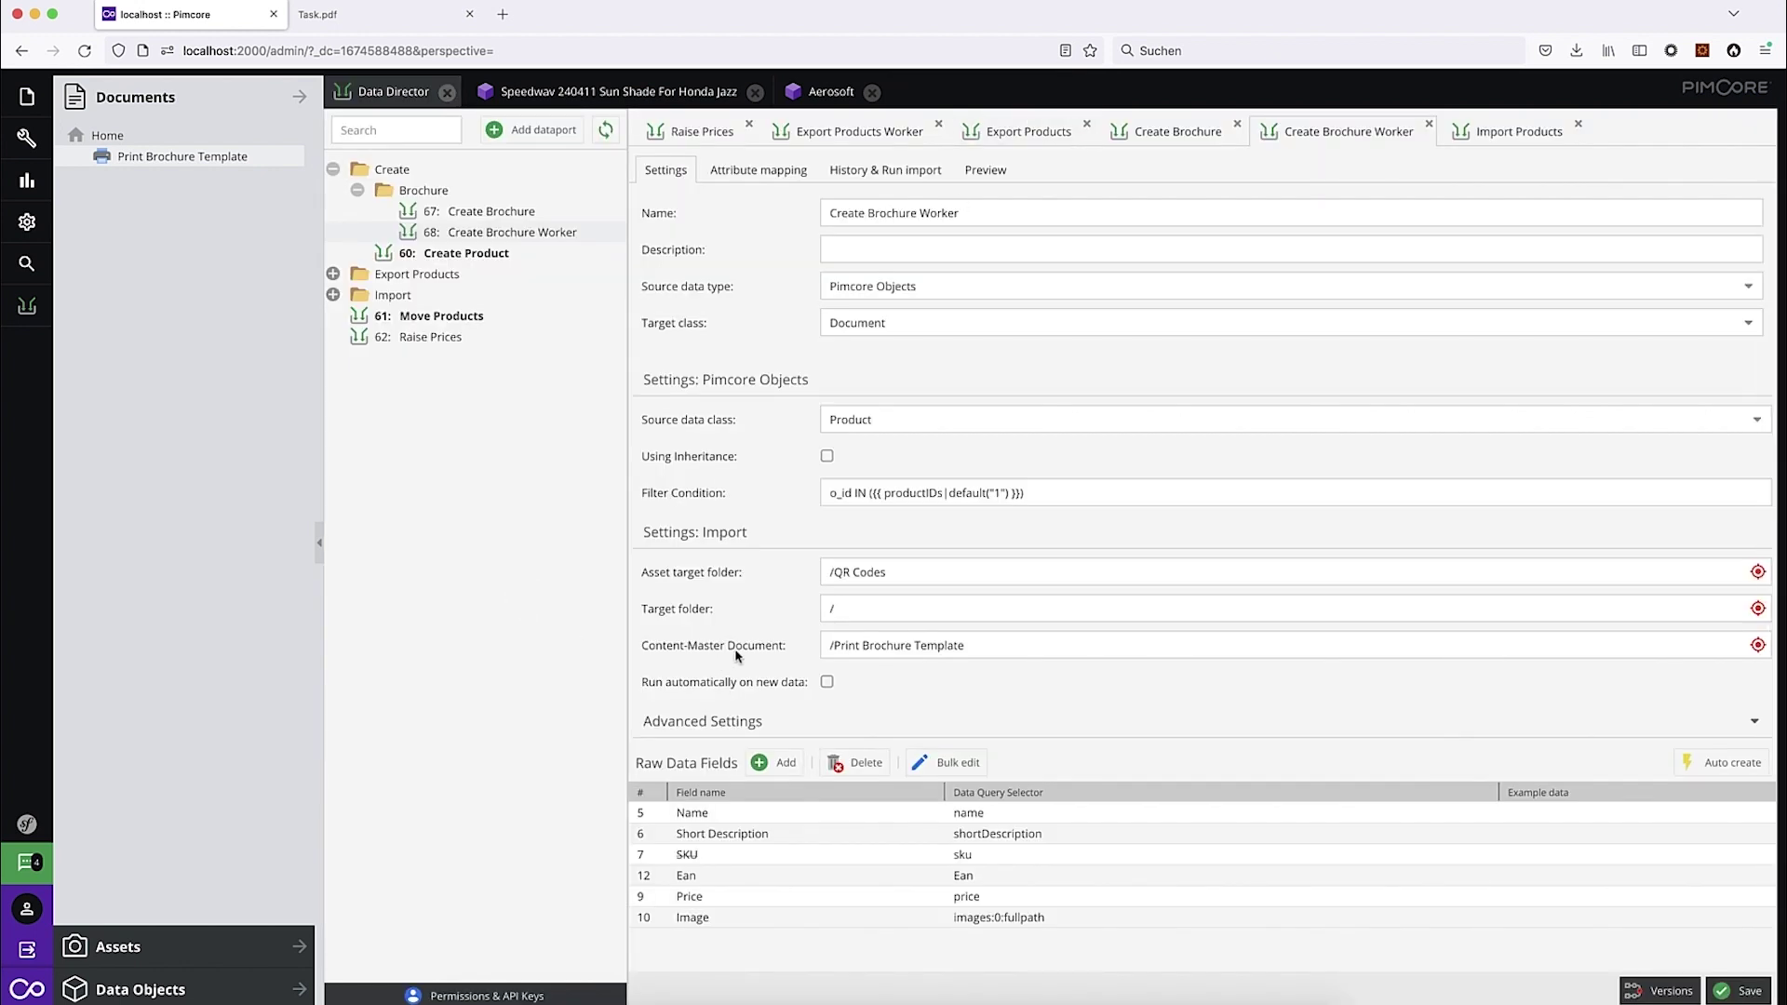
drag(964, 647, 756, 649)
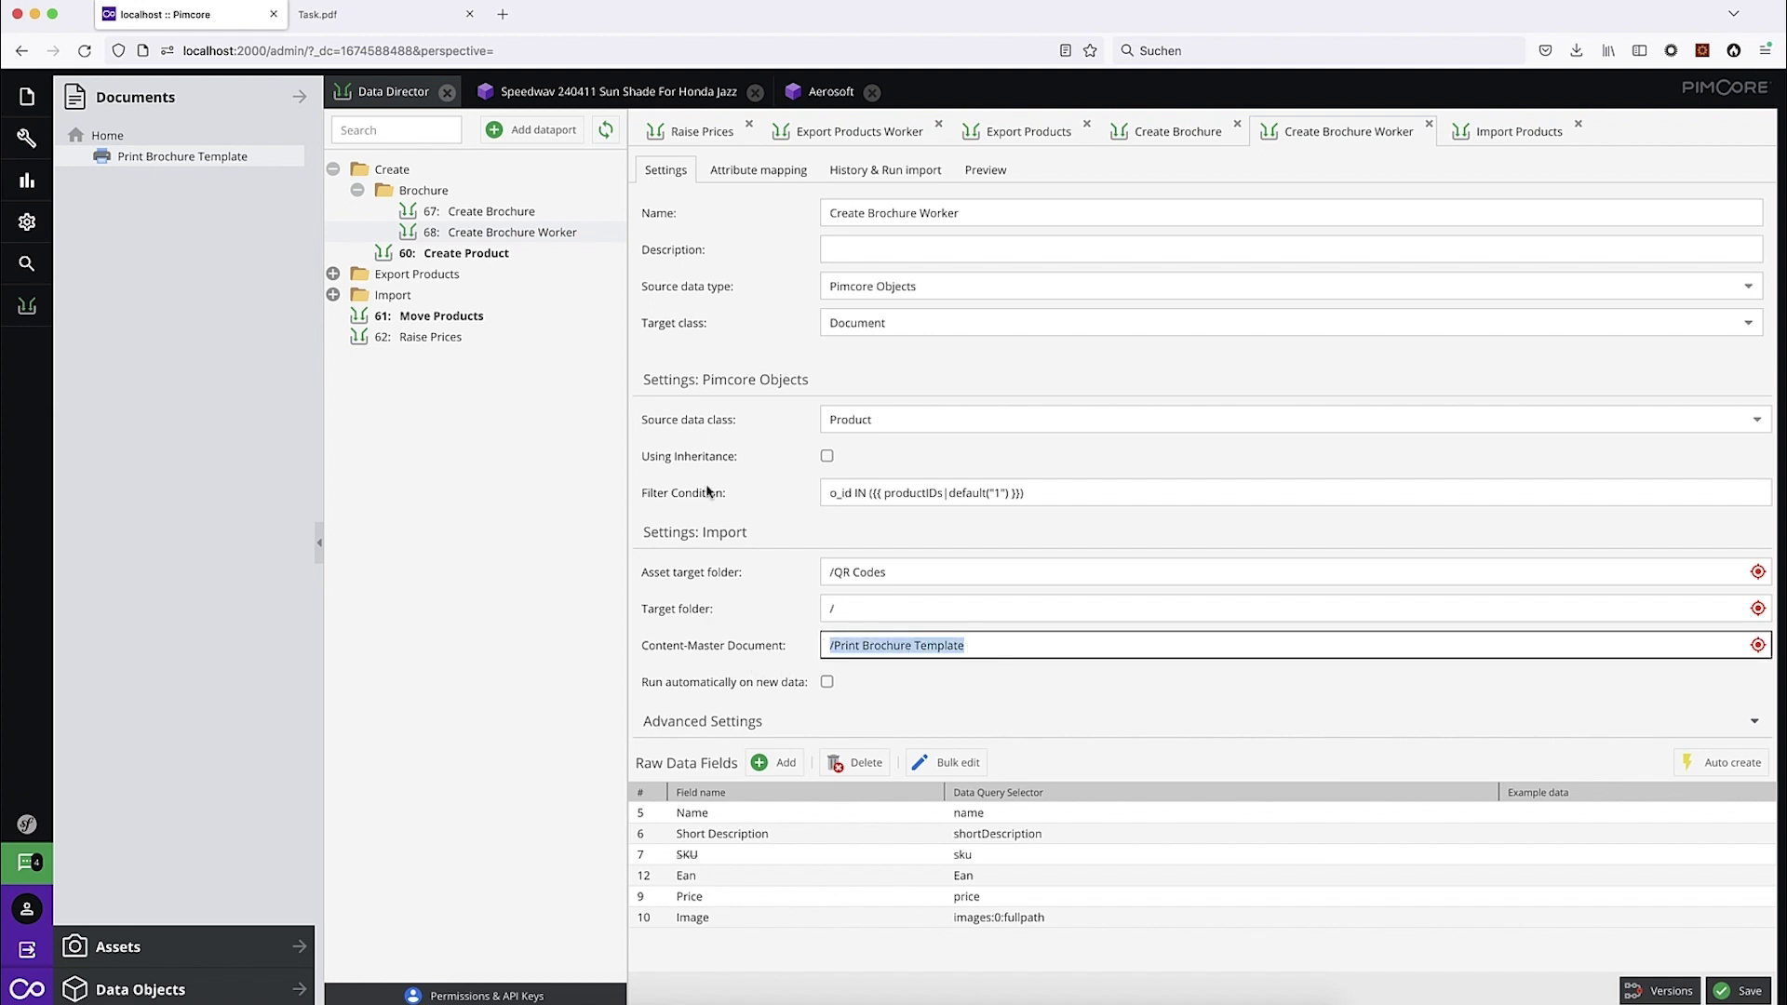
click(752, 171)
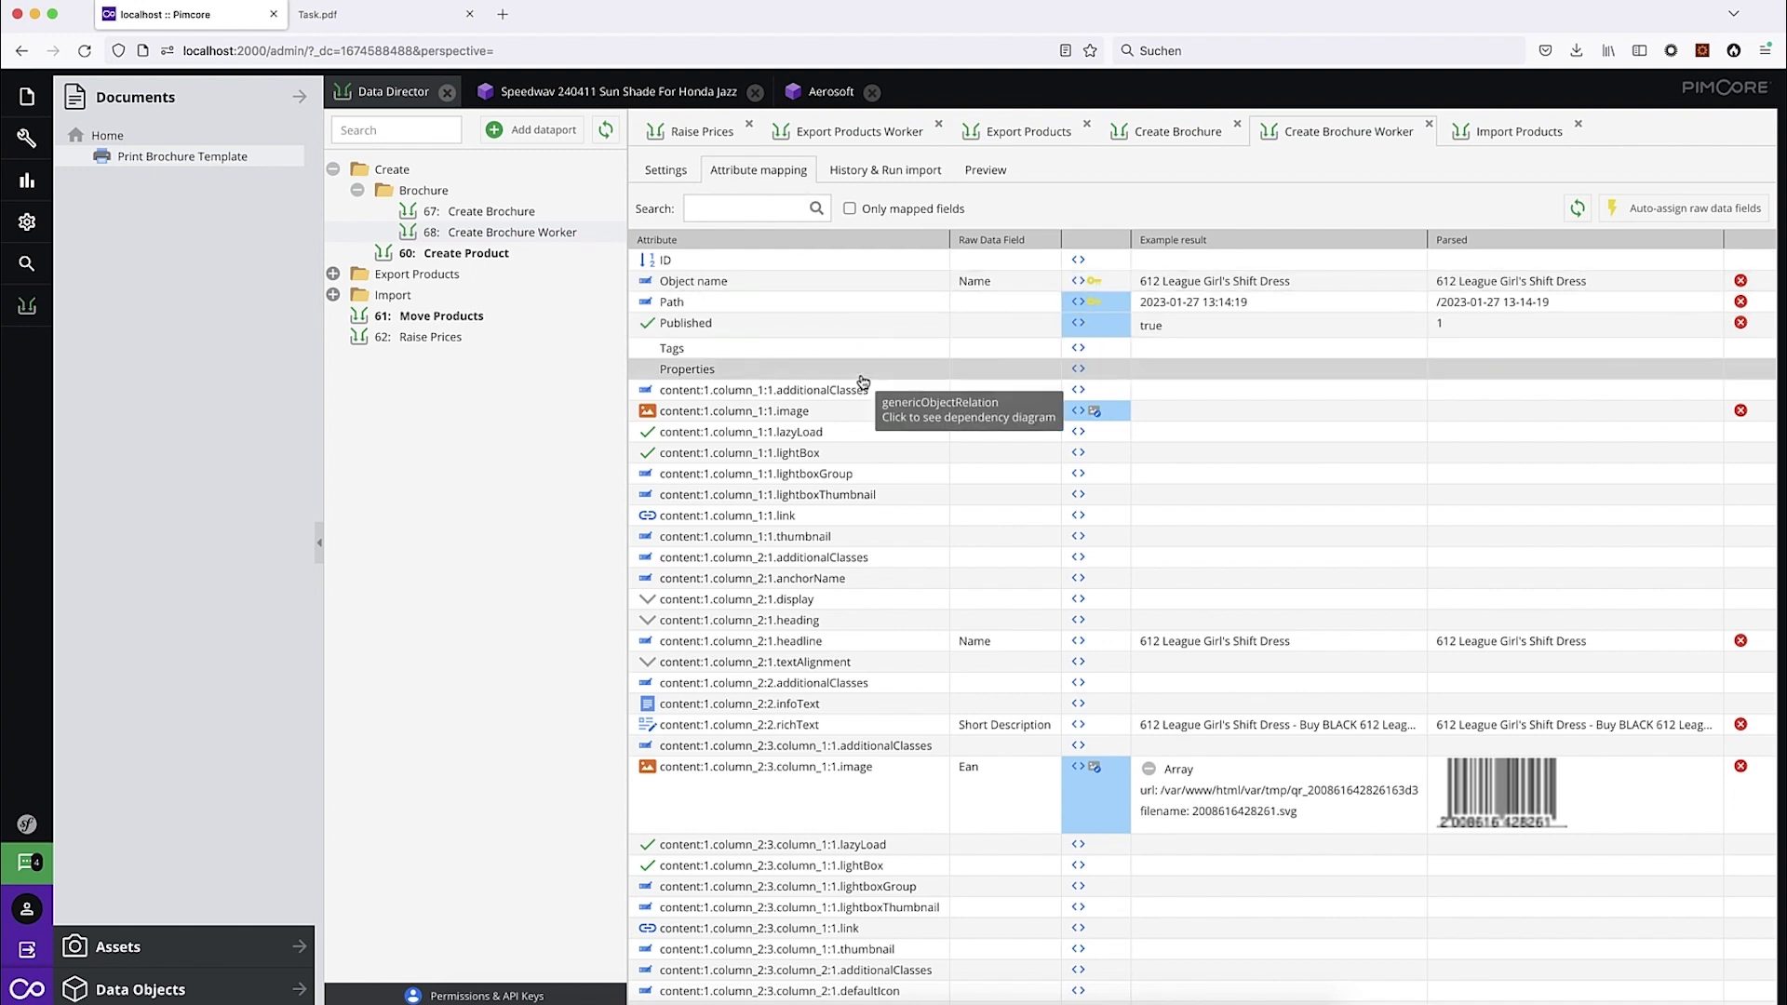
click(166, 160)
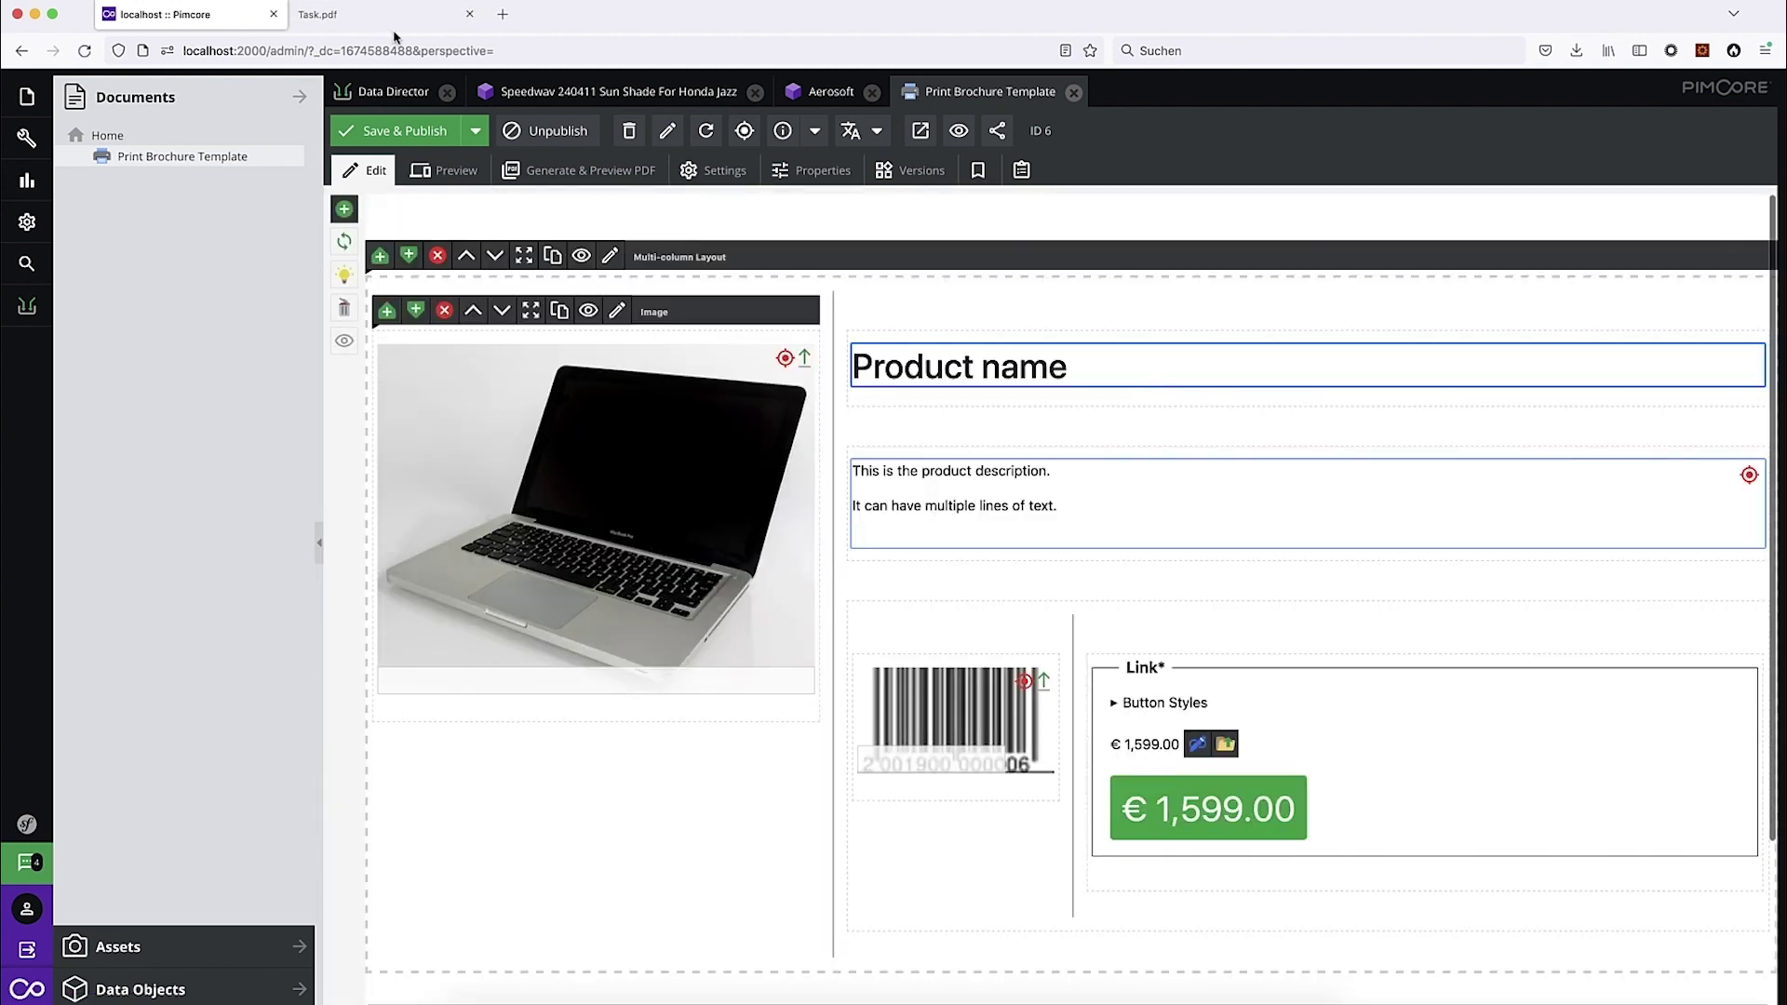
Step: Add the Create Brochure dataport to the main menu
click(390, 92)
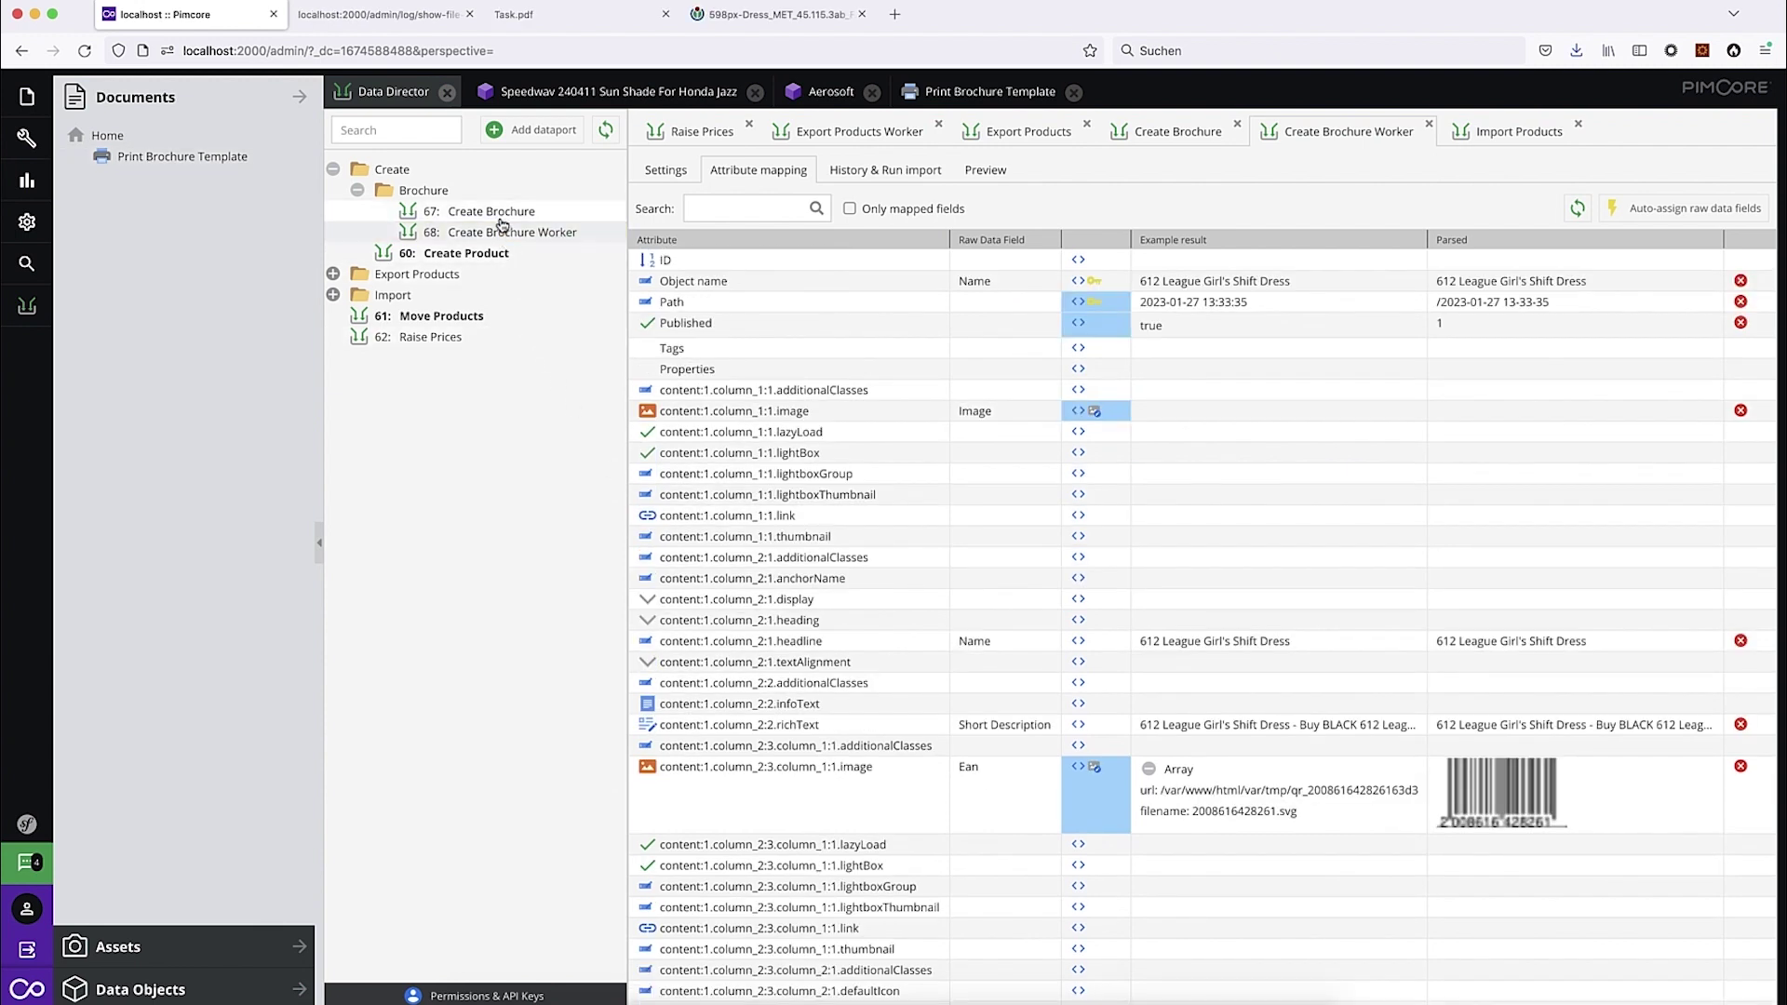
right_click(500, 214)
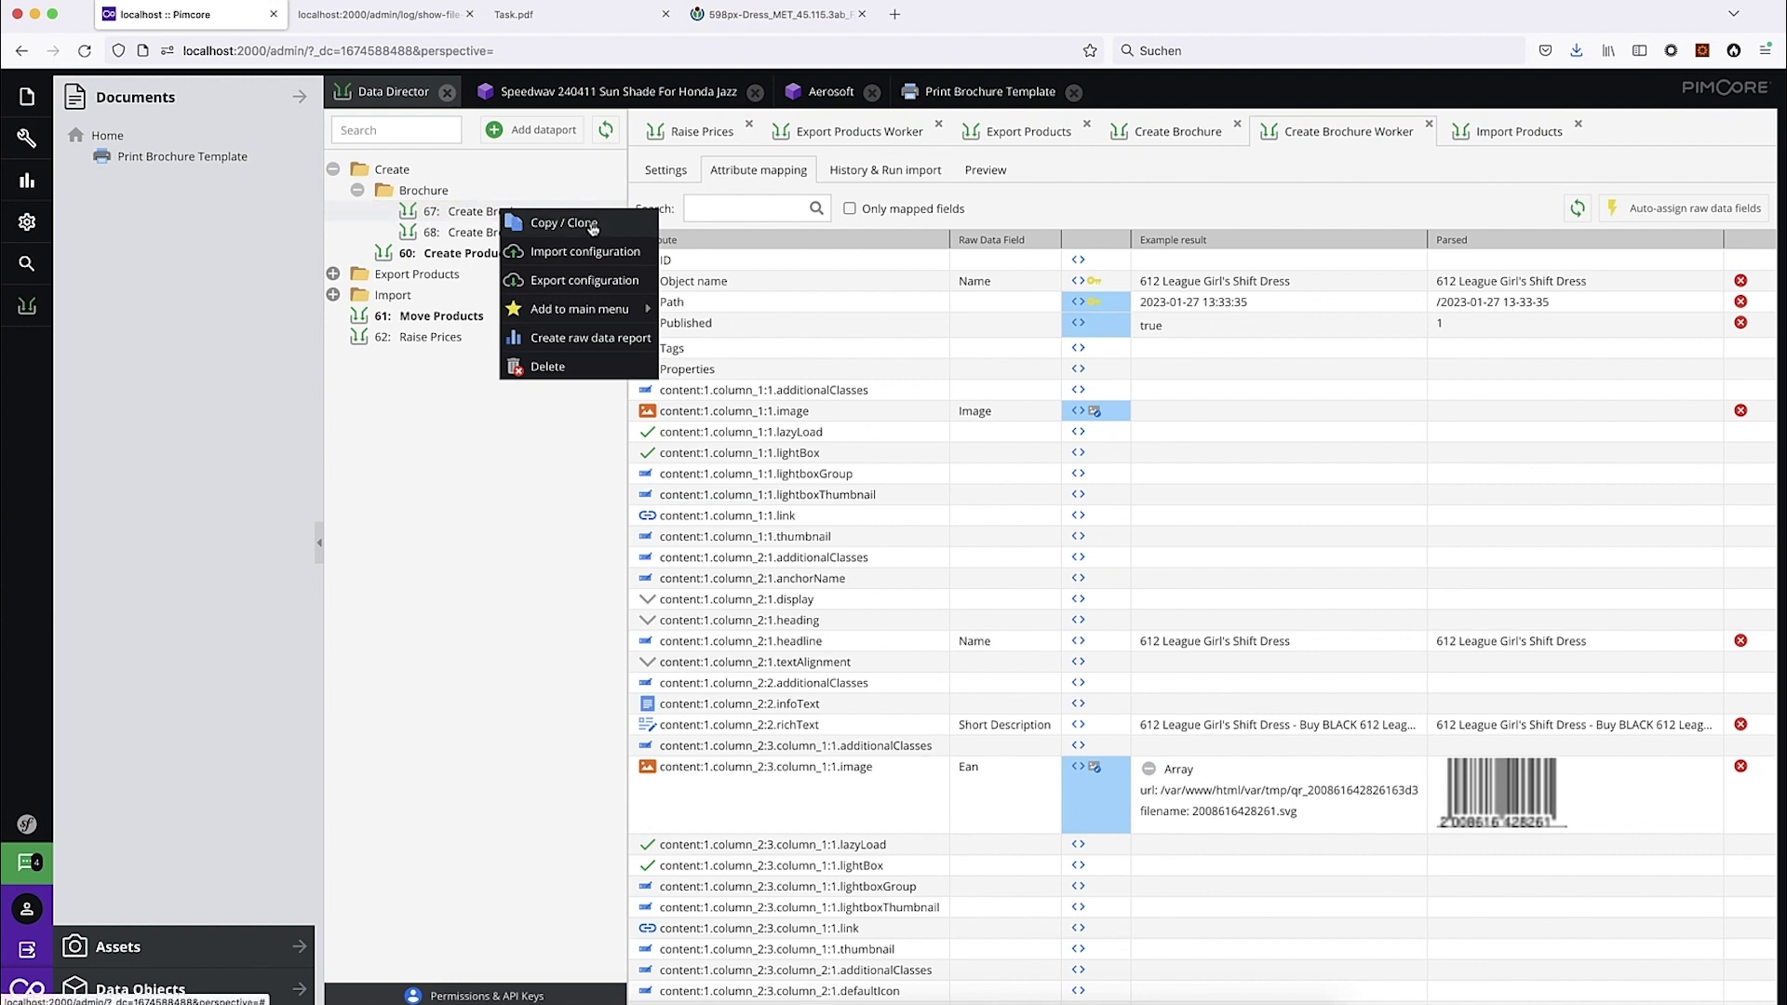
mouse_move(586, 309)
click(745, 368)
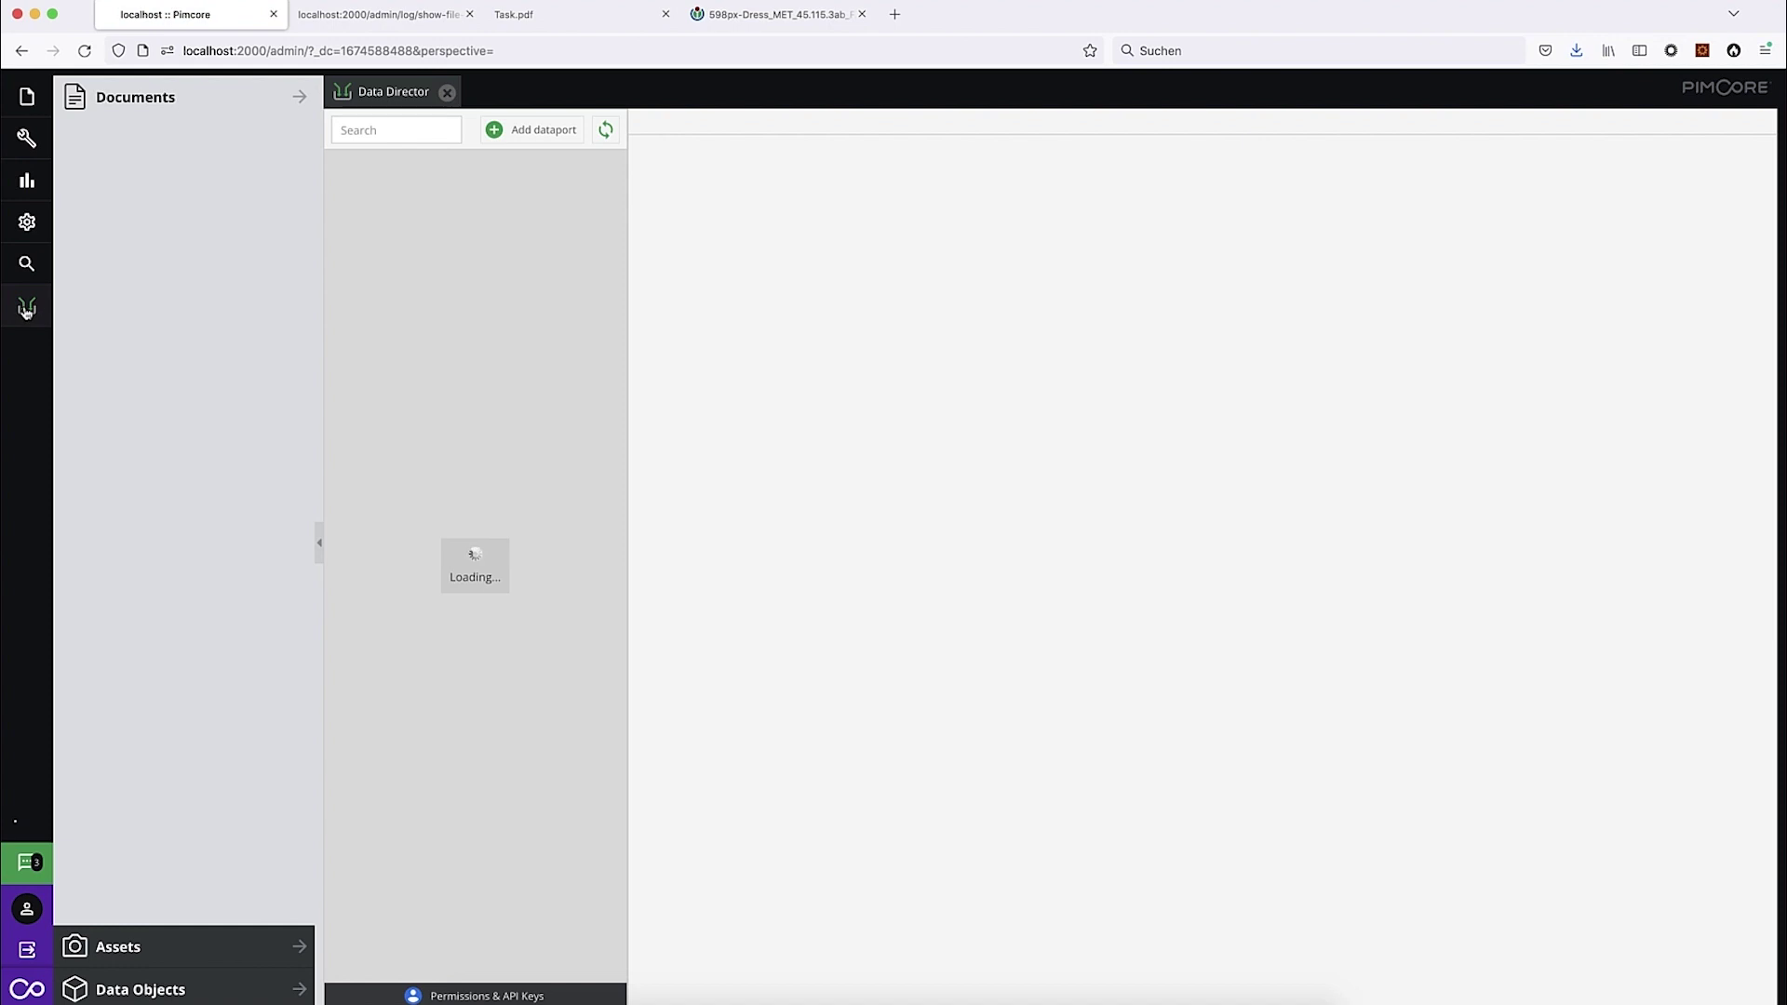
Step: Run the Create Brochure form for 20Dresses Brown Shiver Me Timbers Boots, the 3wish CUR-BLUE watch and 612 League Girl's Gathered Dress, and close the summary
mouse_move(26, 307)
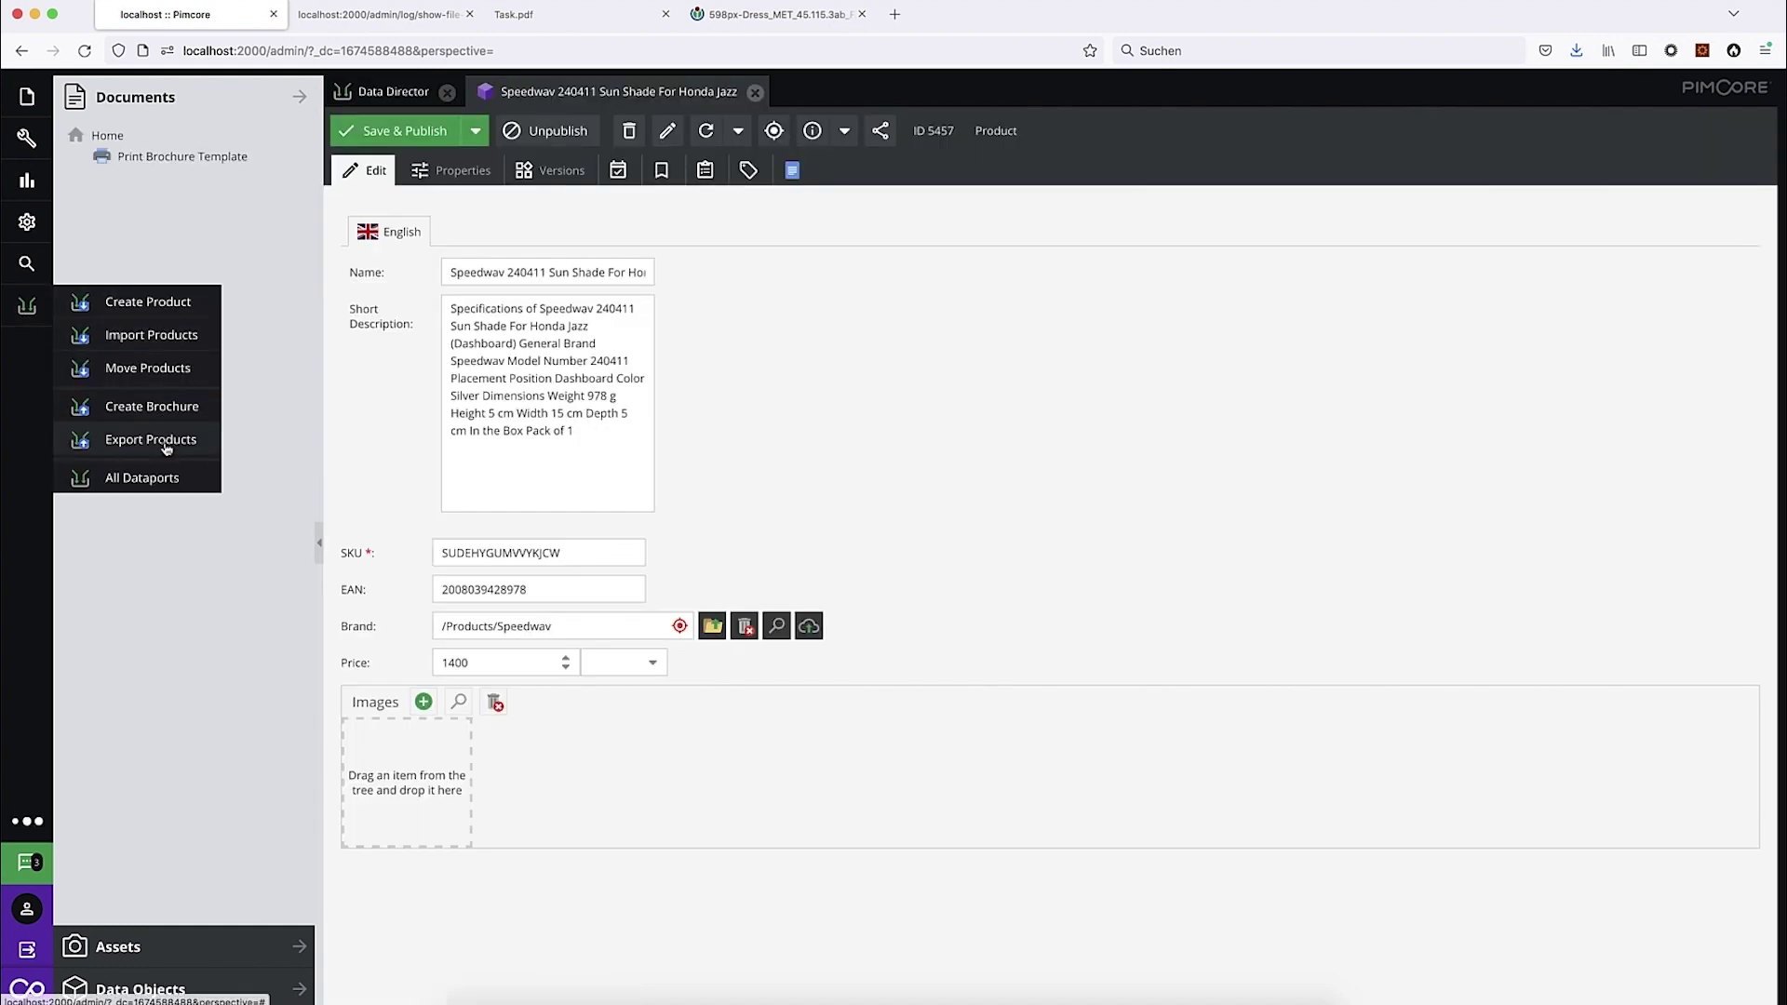
click(168, 408)
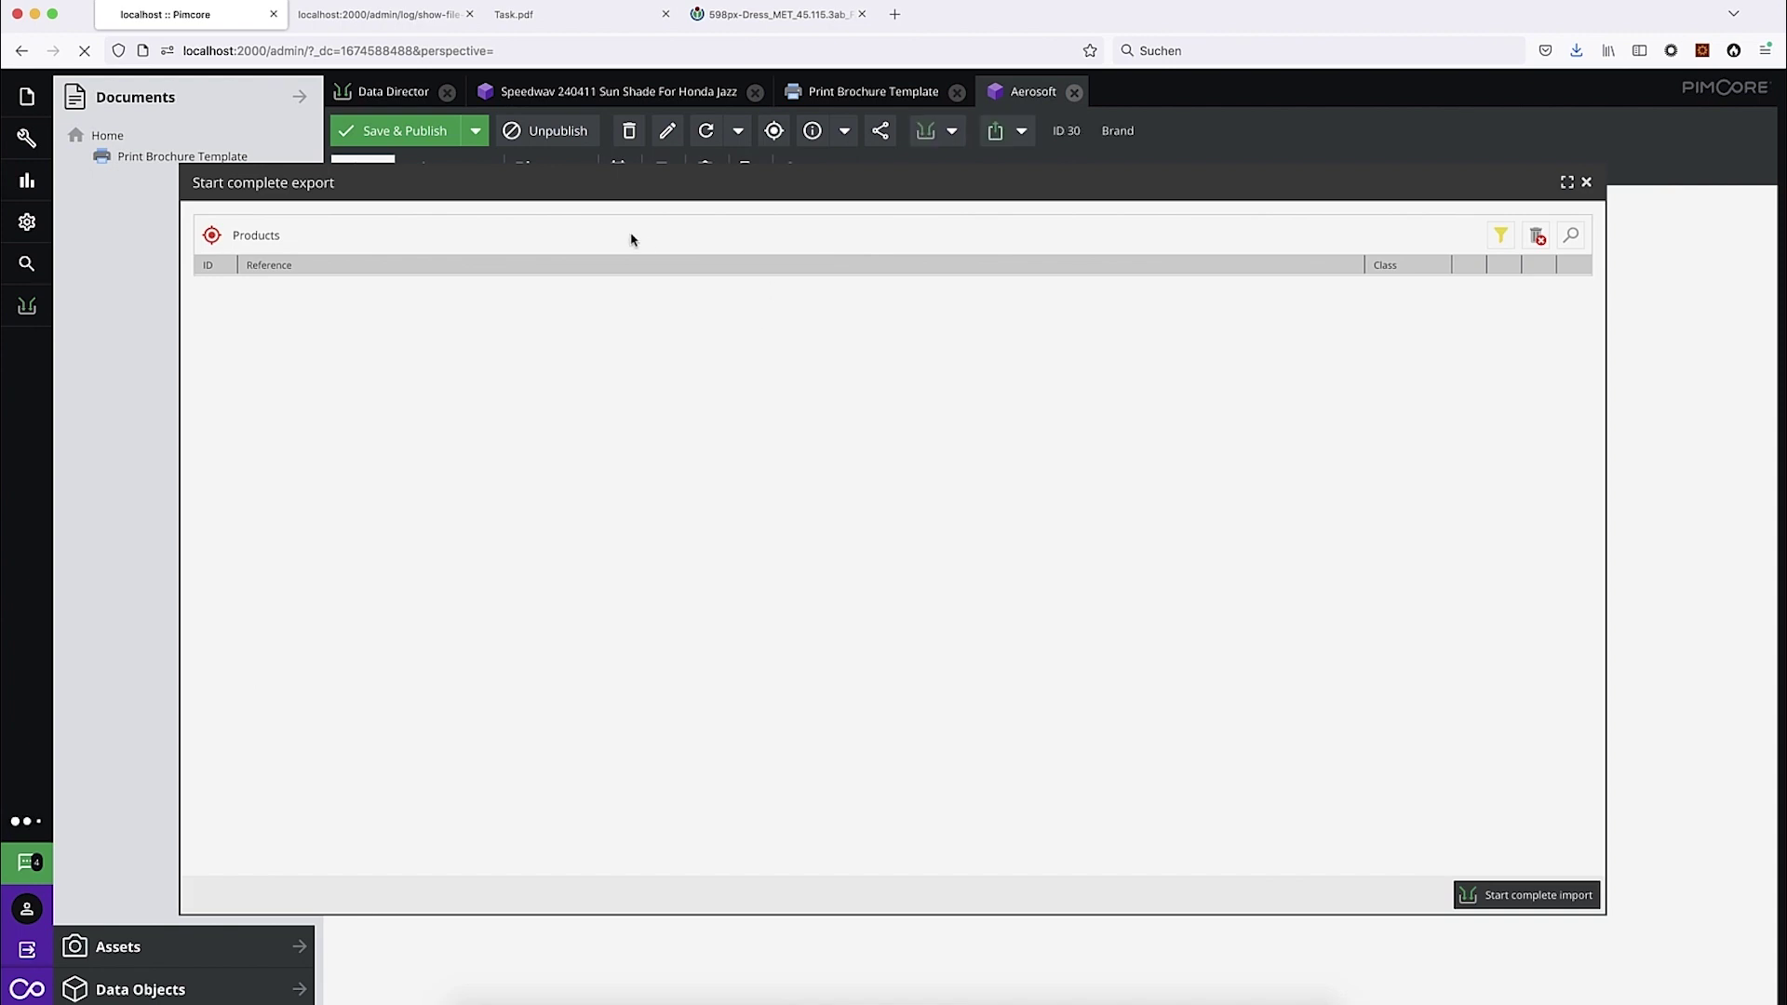
click(1571, 236)
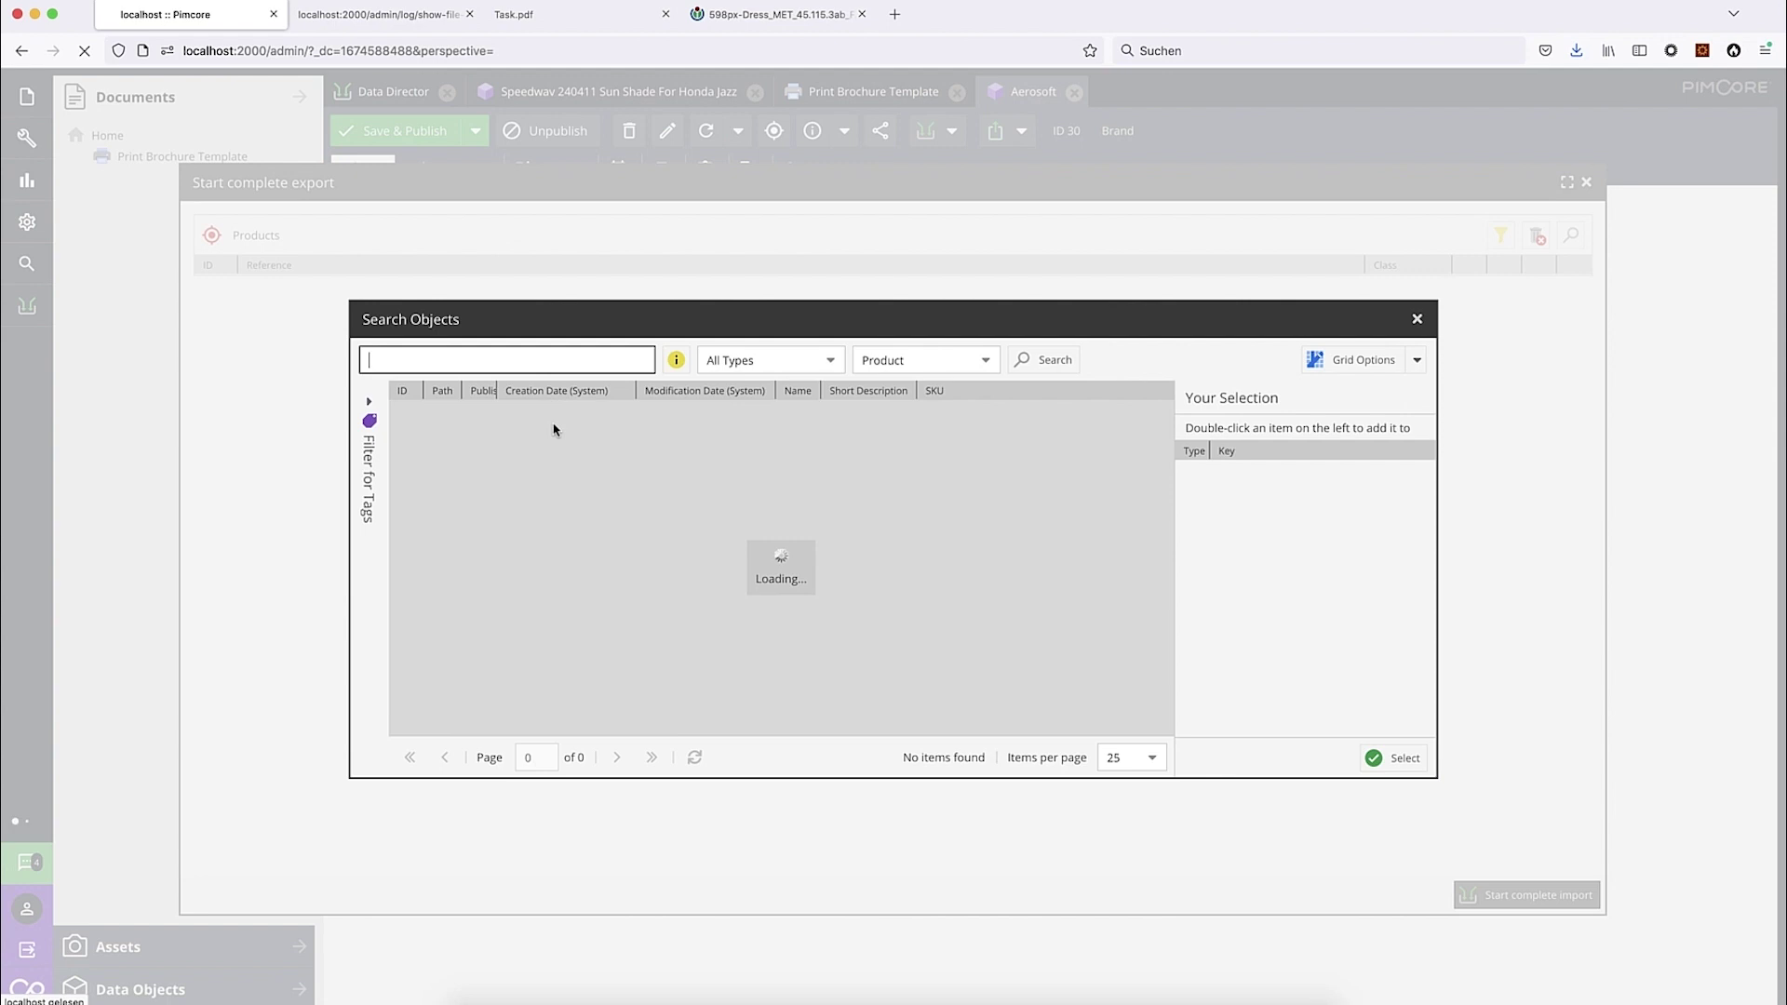
double_click(677, 415)
double_click(680, 430)
double_click(680, 452)
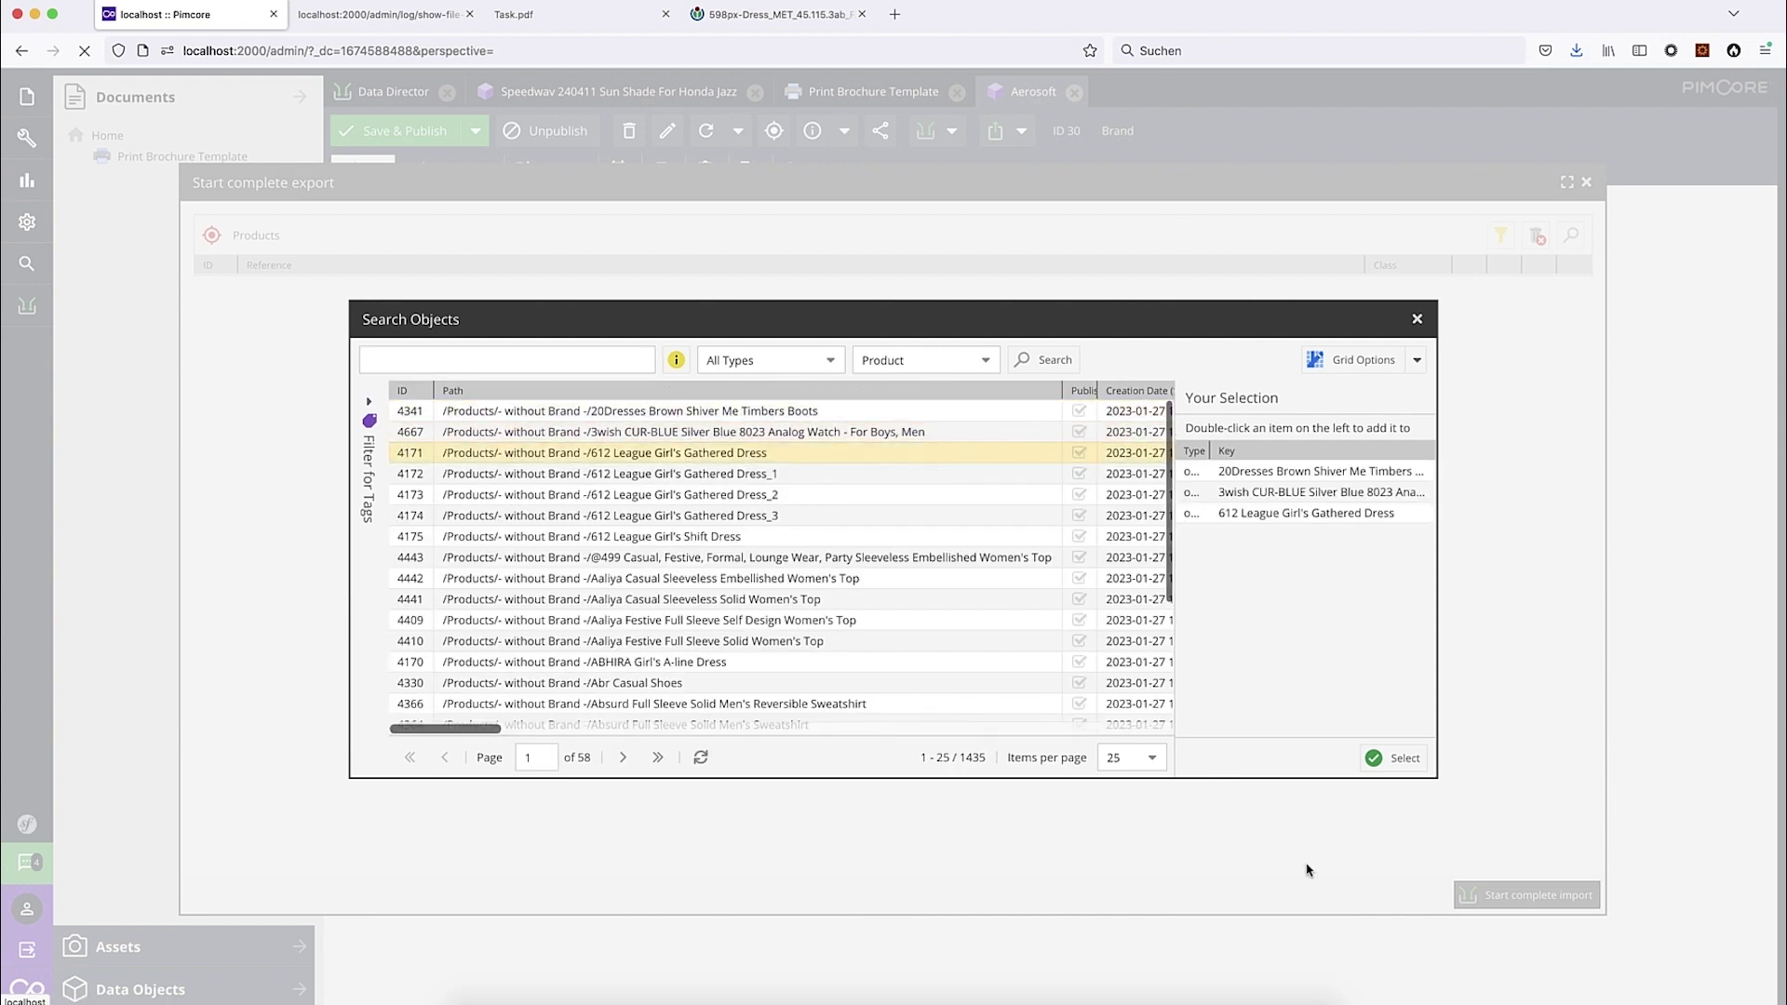
click(1396, 760)
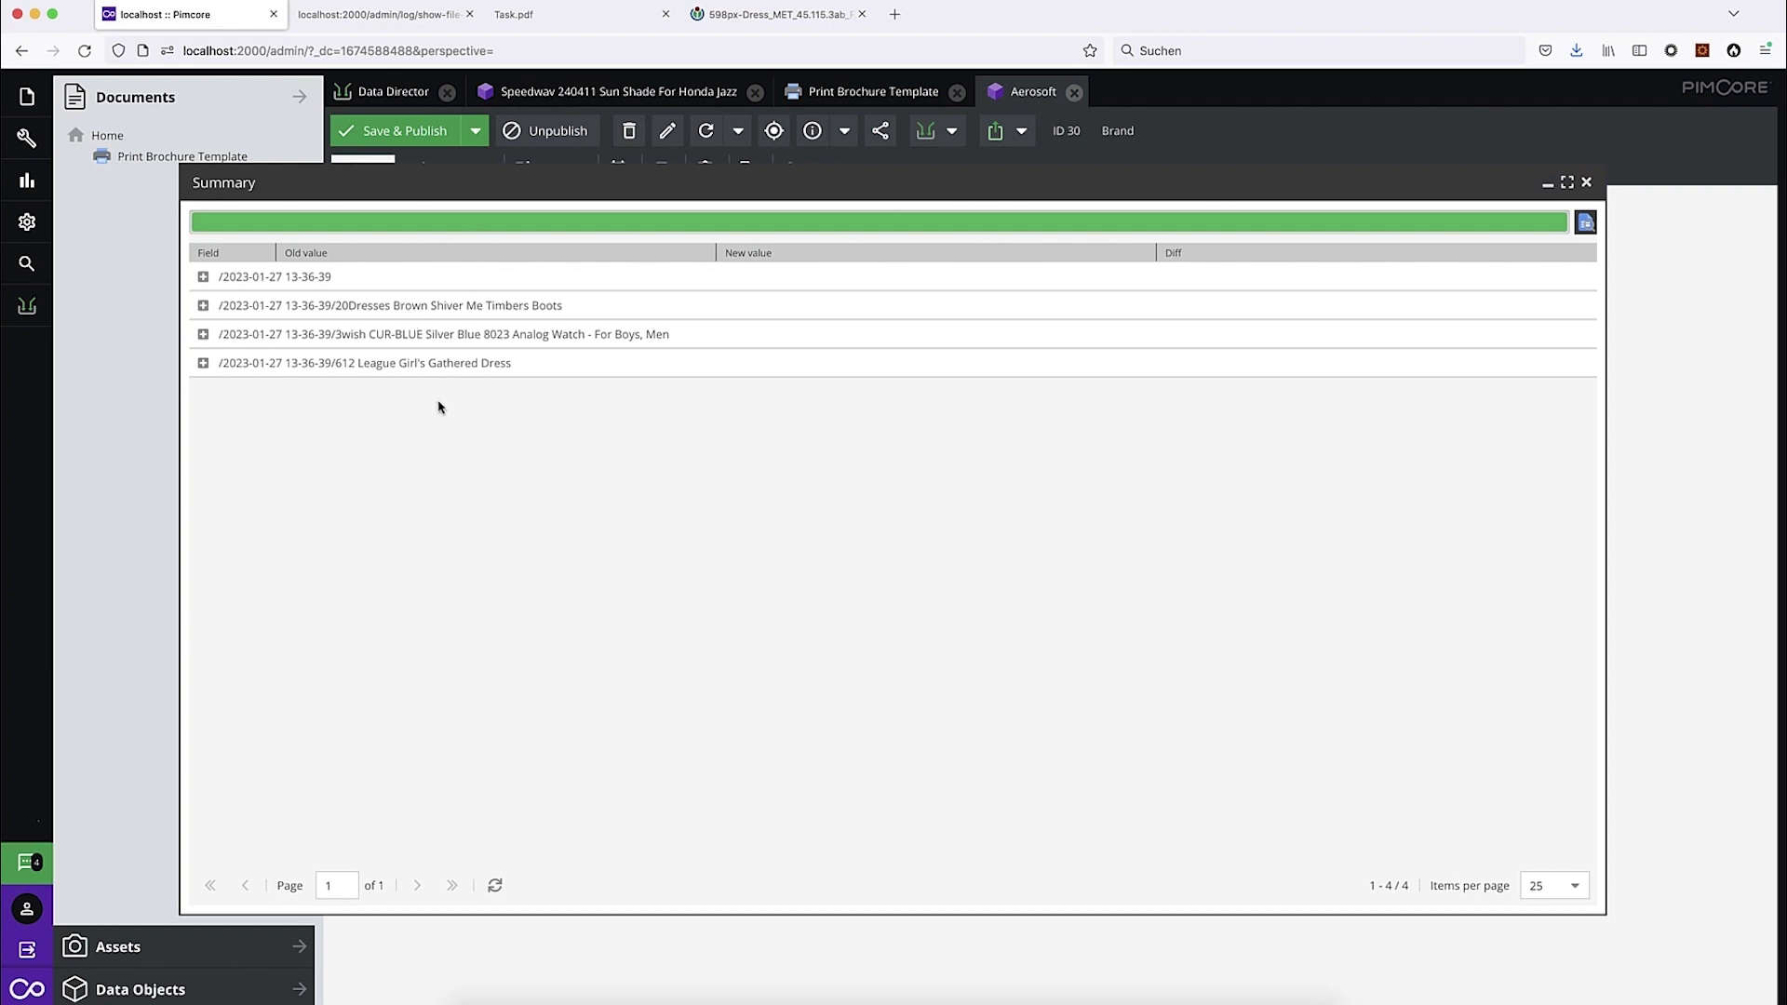
click(1586, 183)
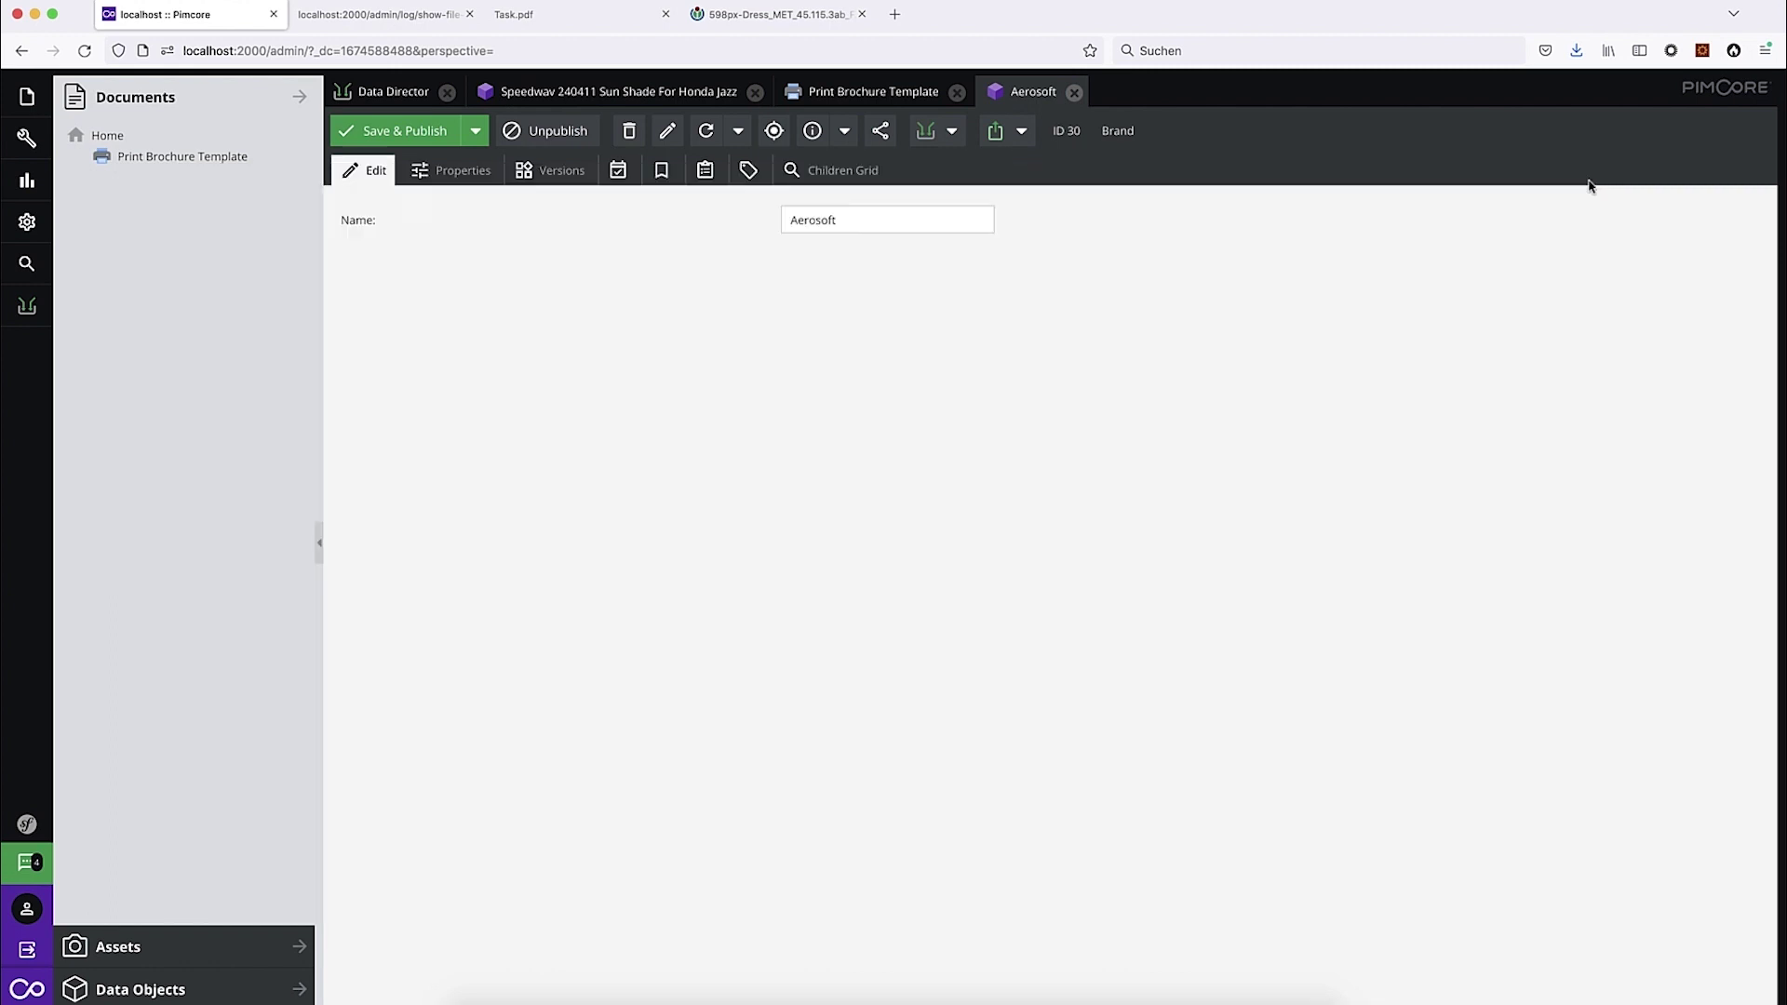
right_click(130, 140)
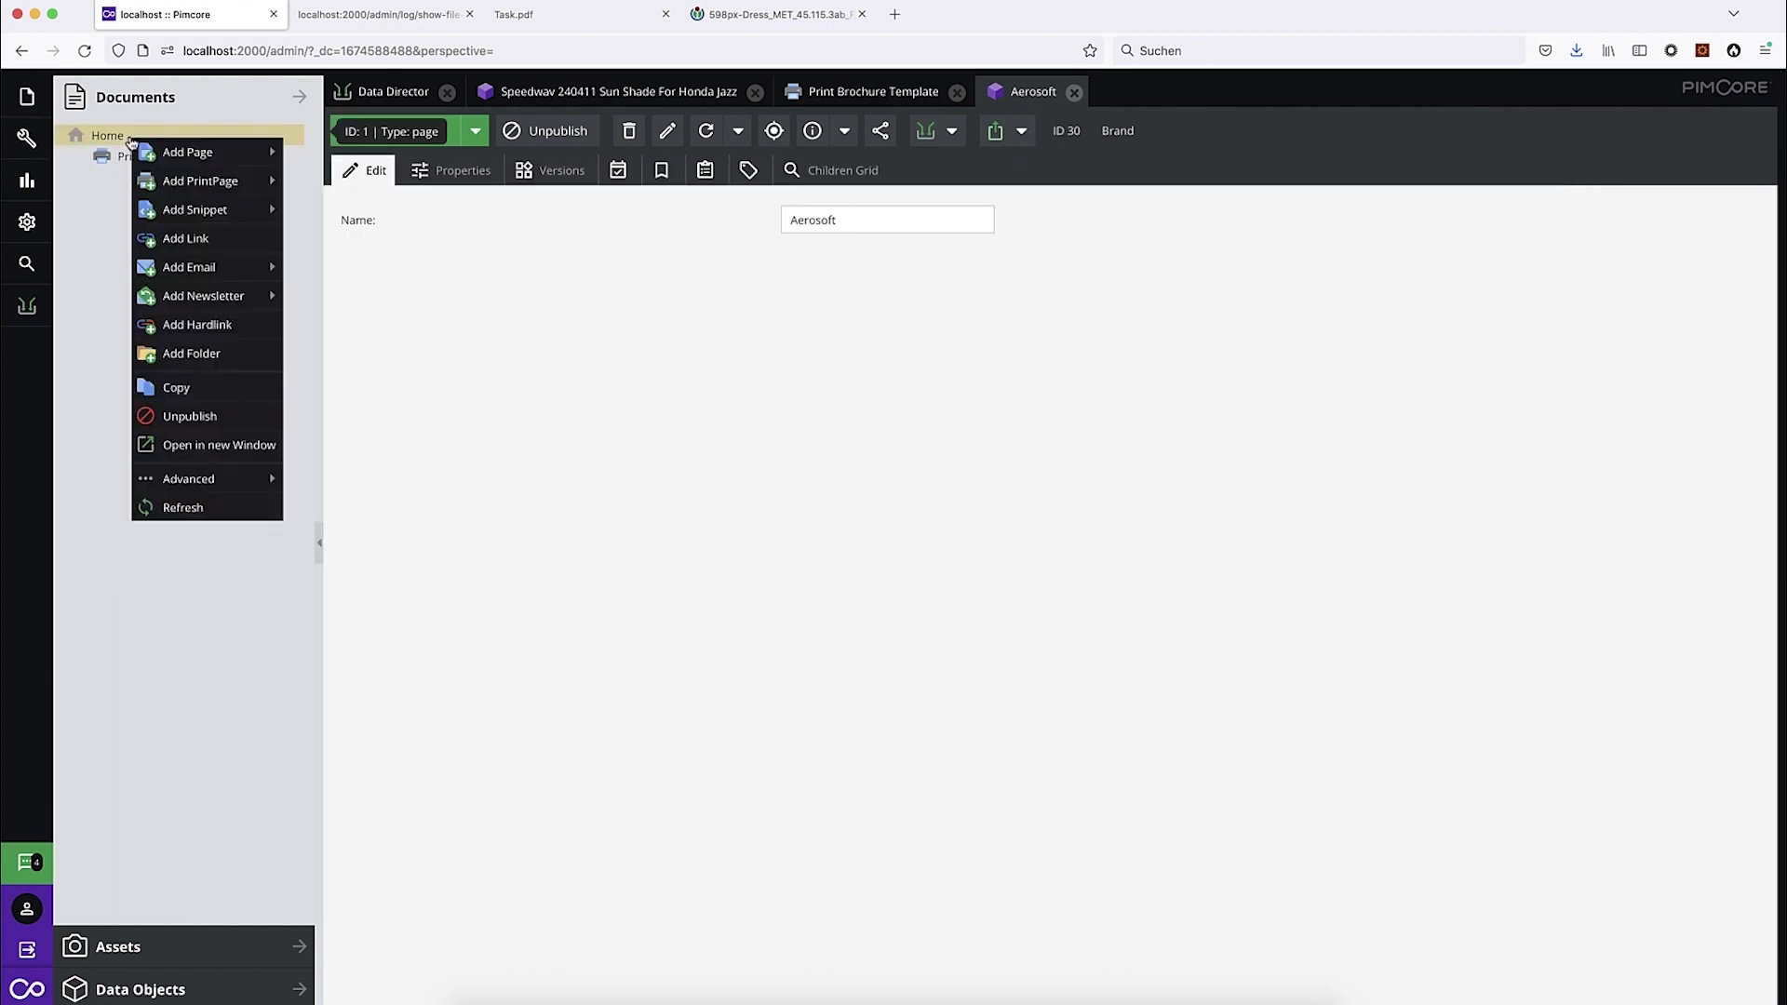
click(180, 508)
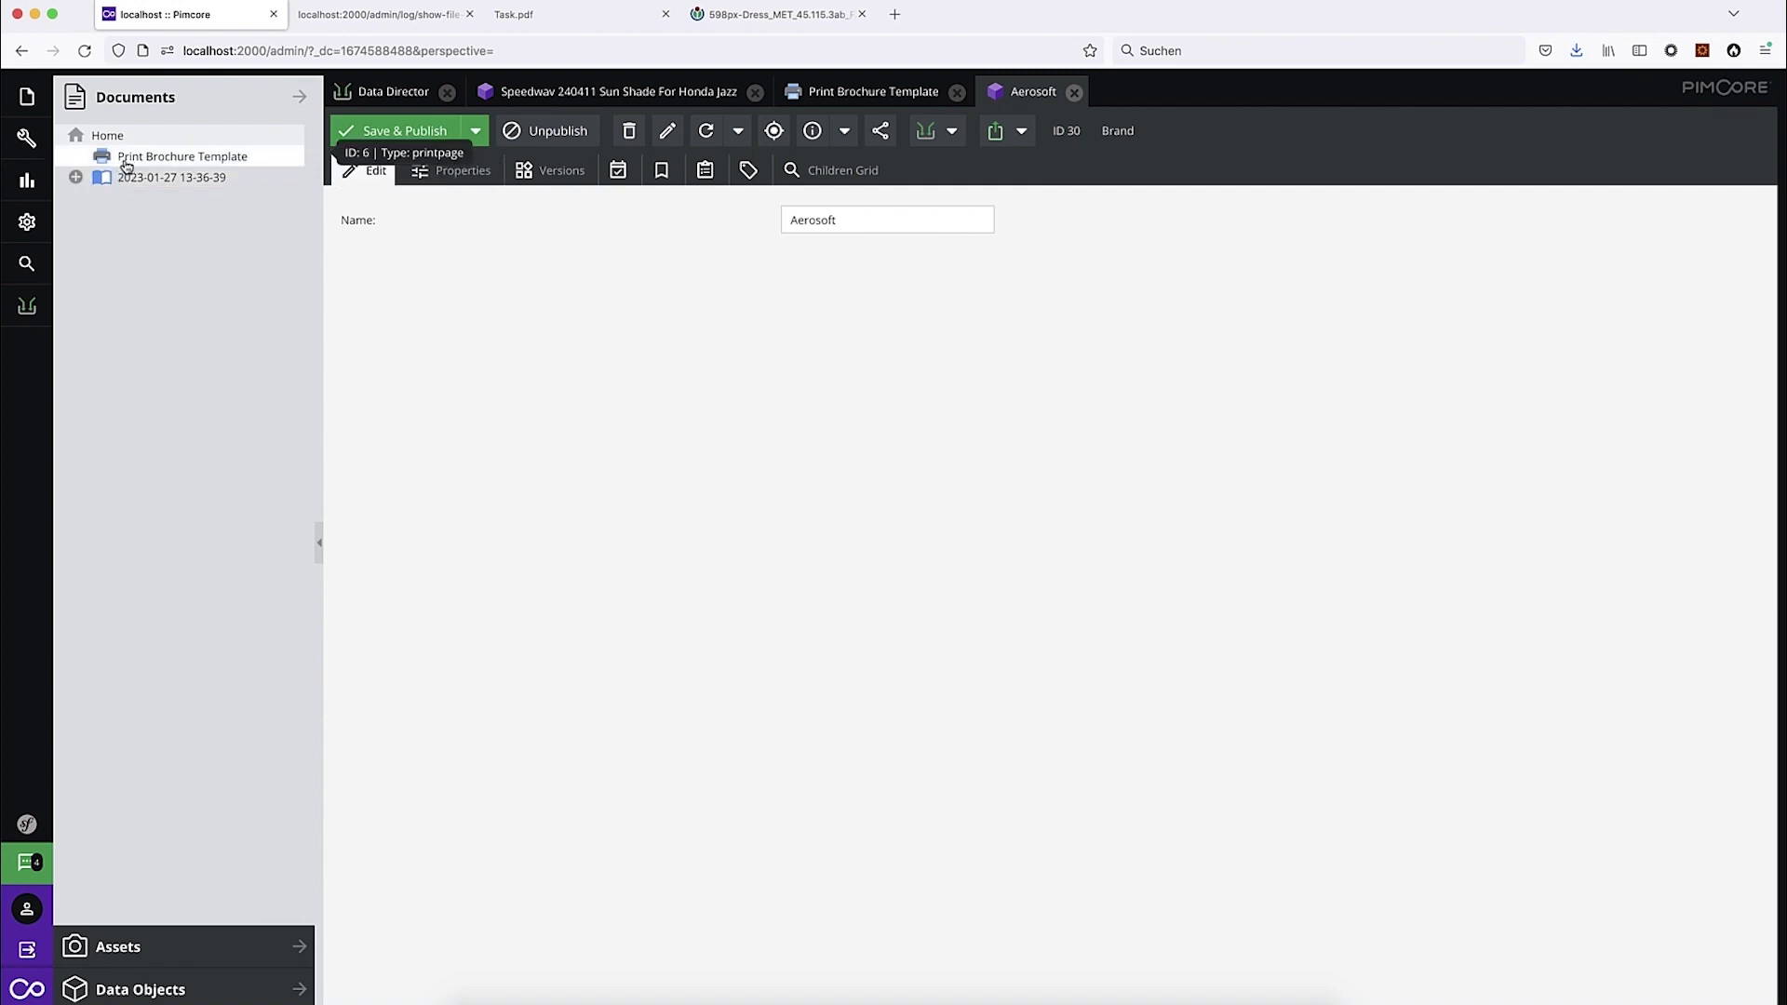
click(76, 179)
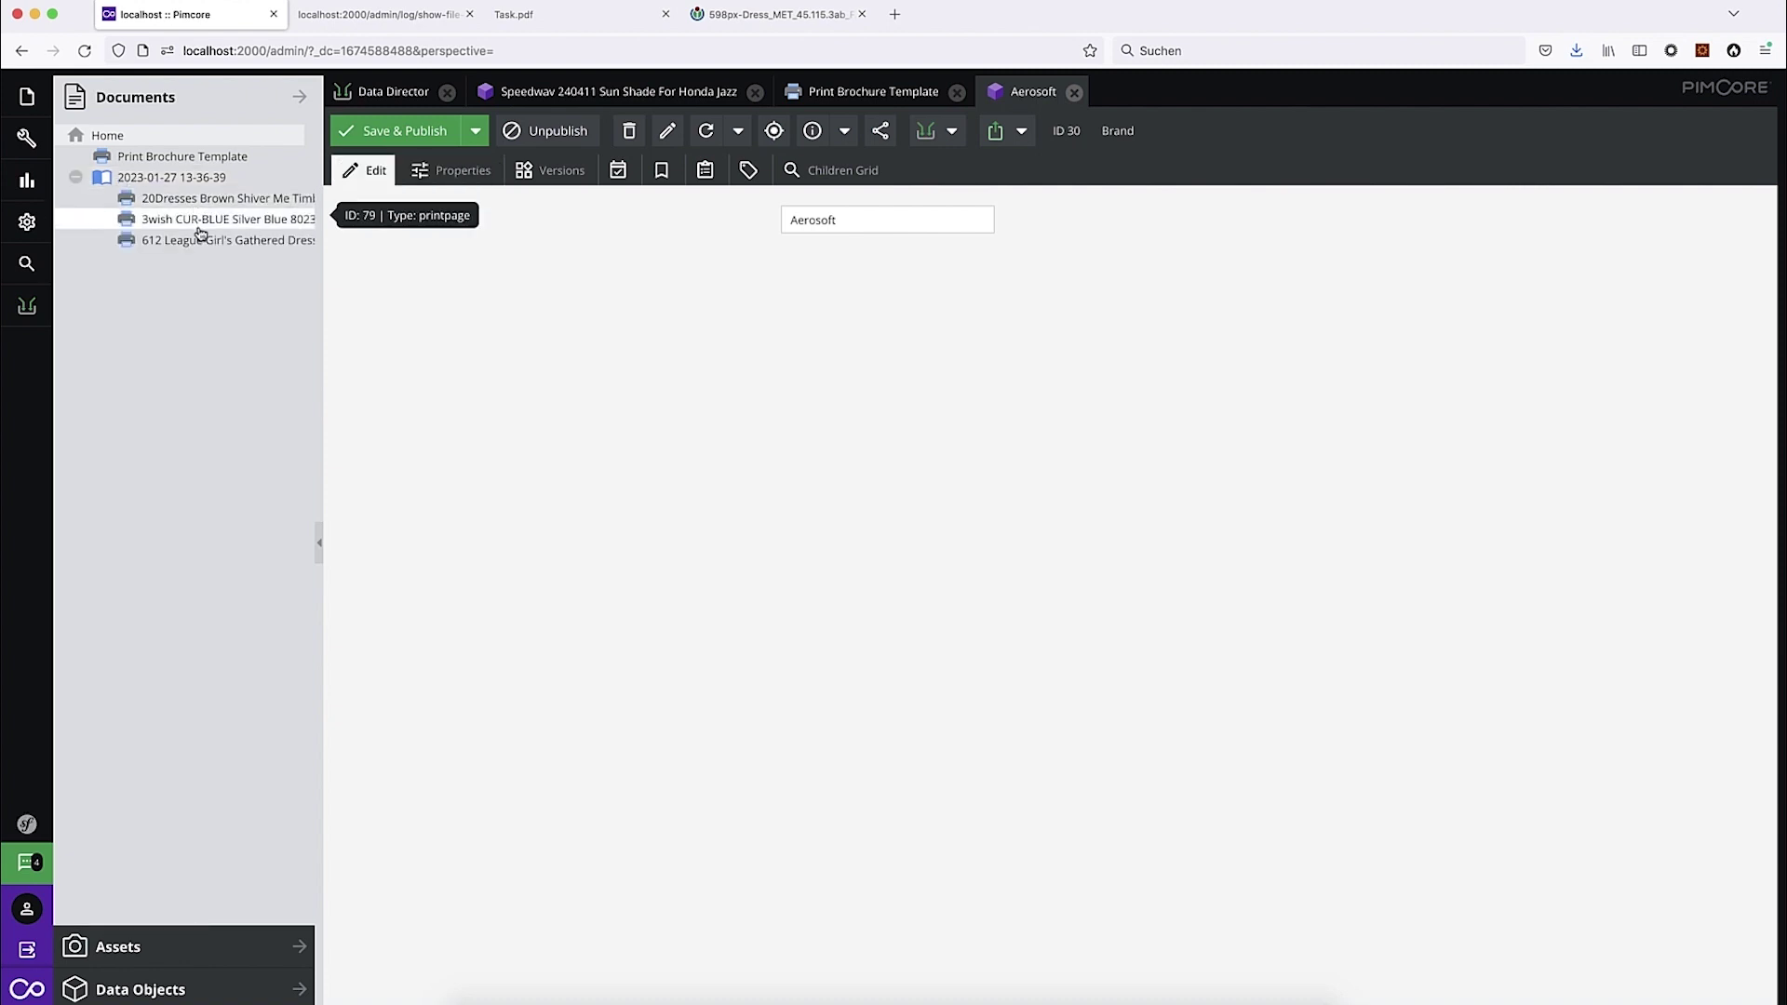
click(214, 199)
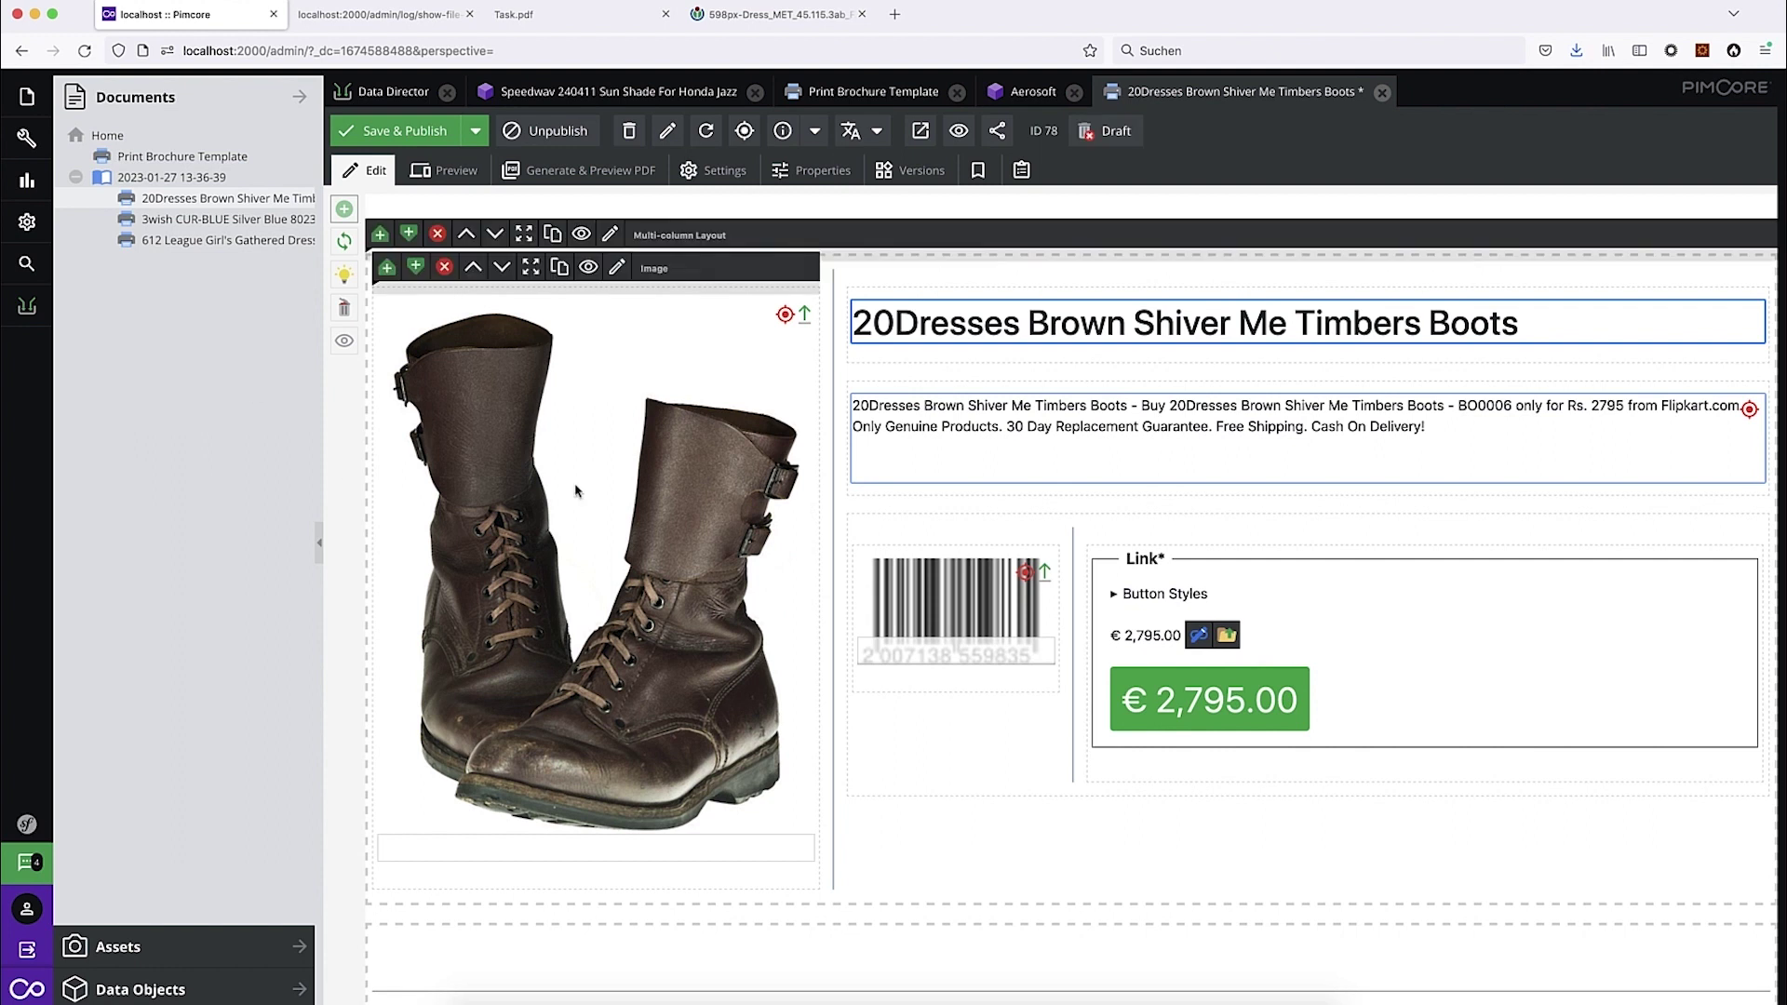
drag(895, 323, 1061, 323)
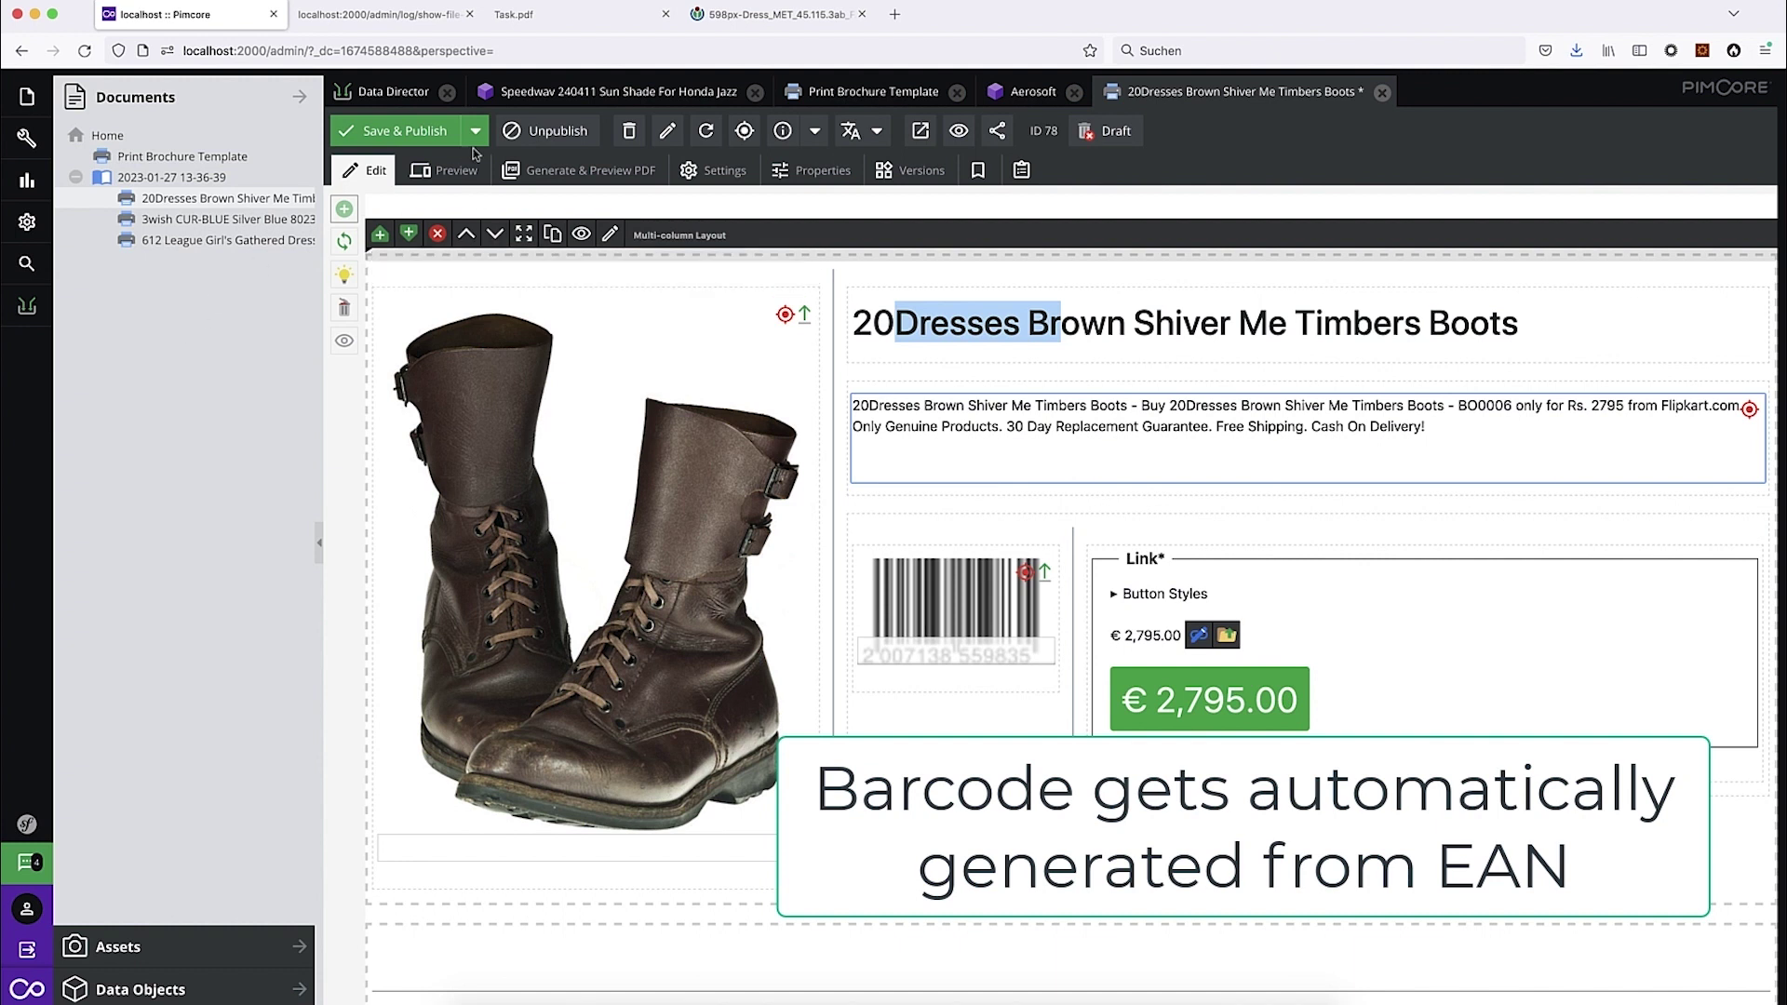
click(164, 178)
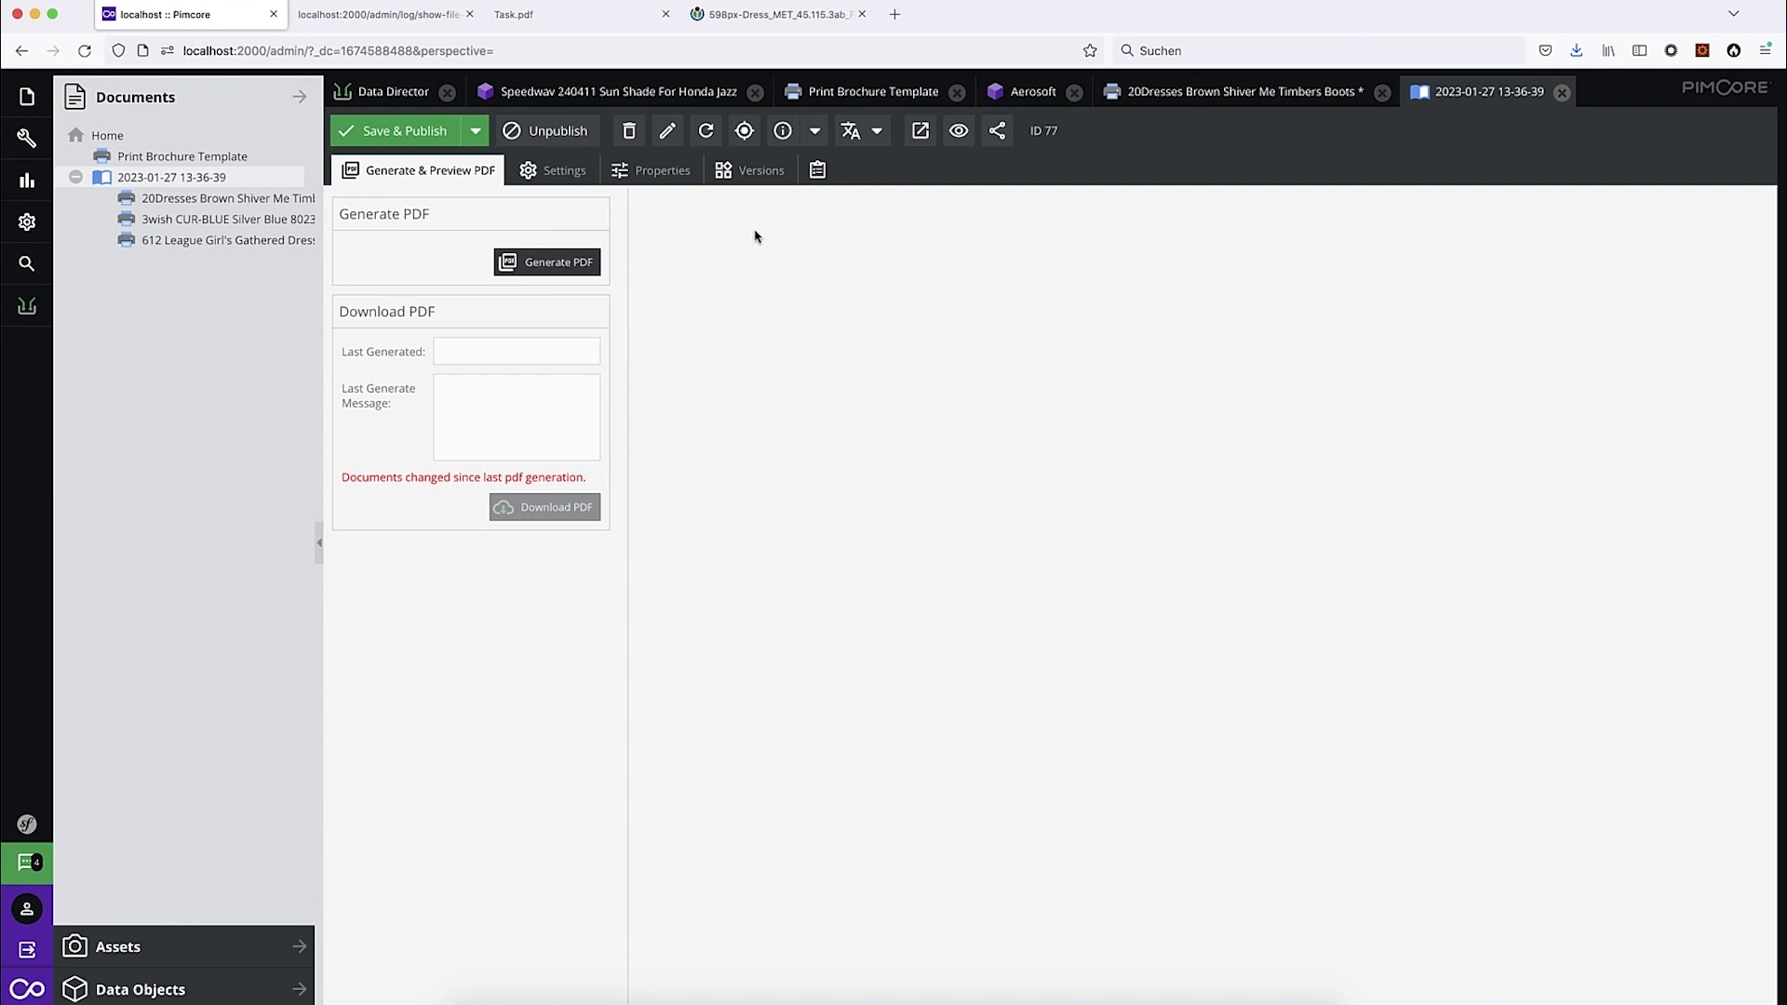
click(959, 133)
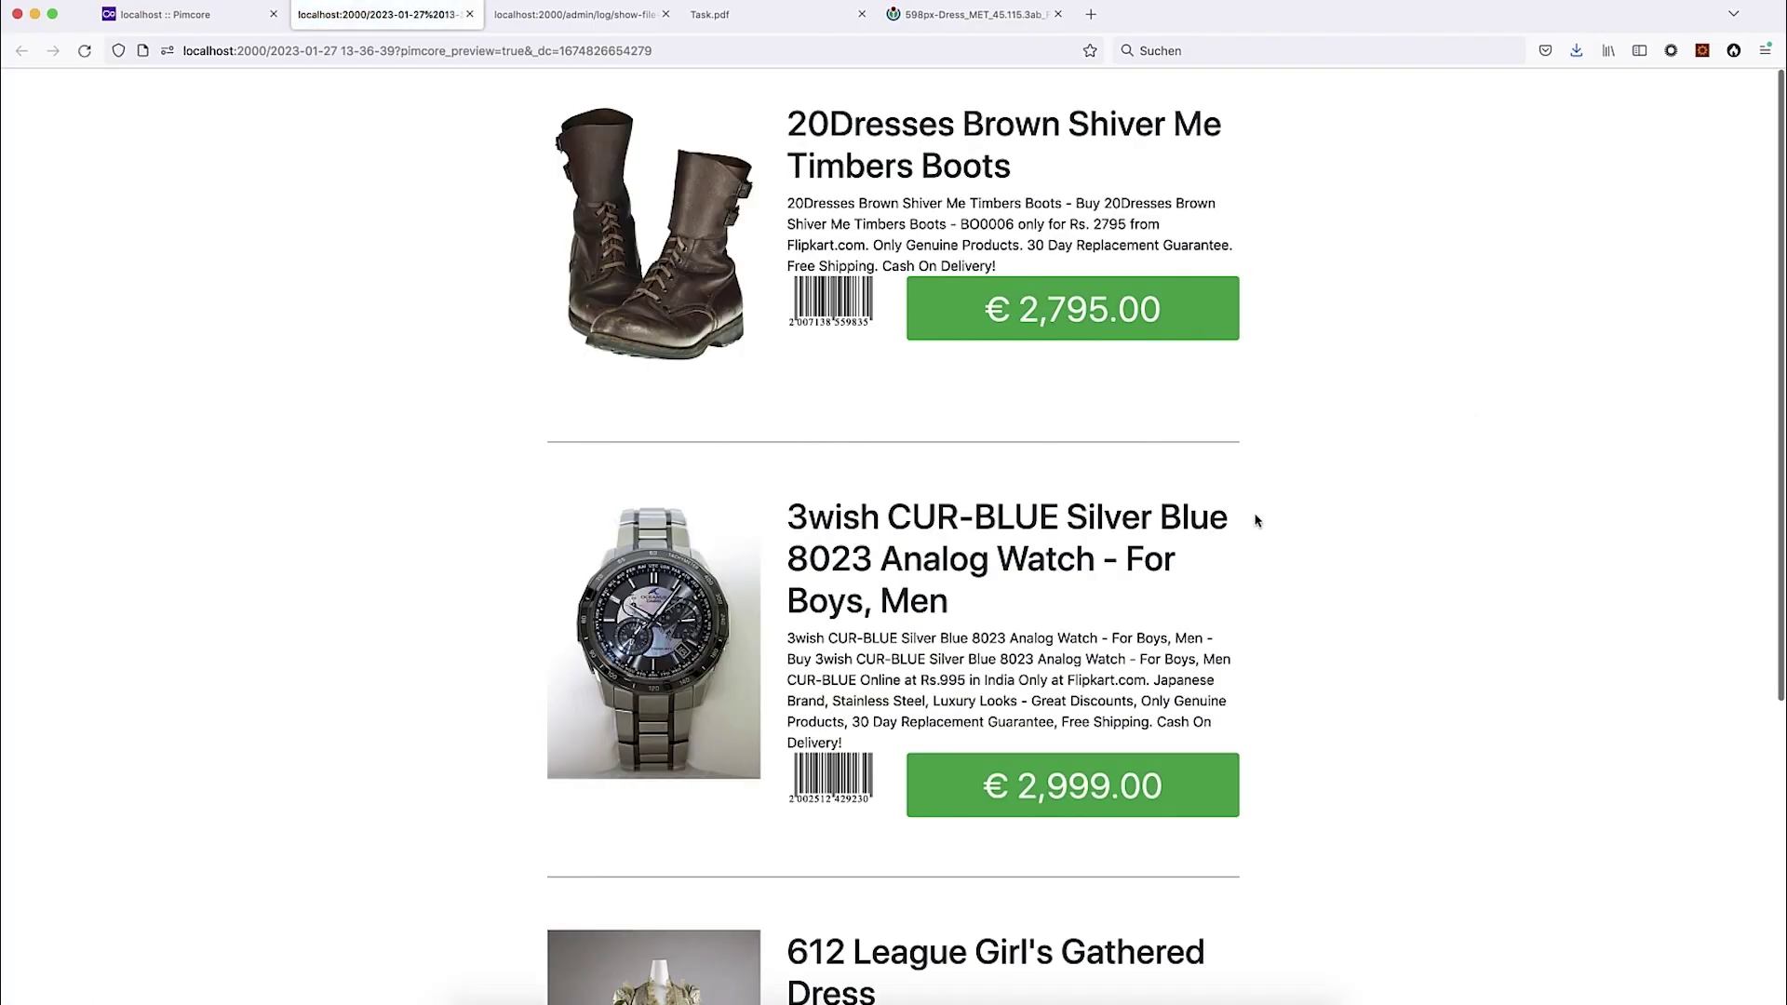
scroll(1255, 522, down, 5)
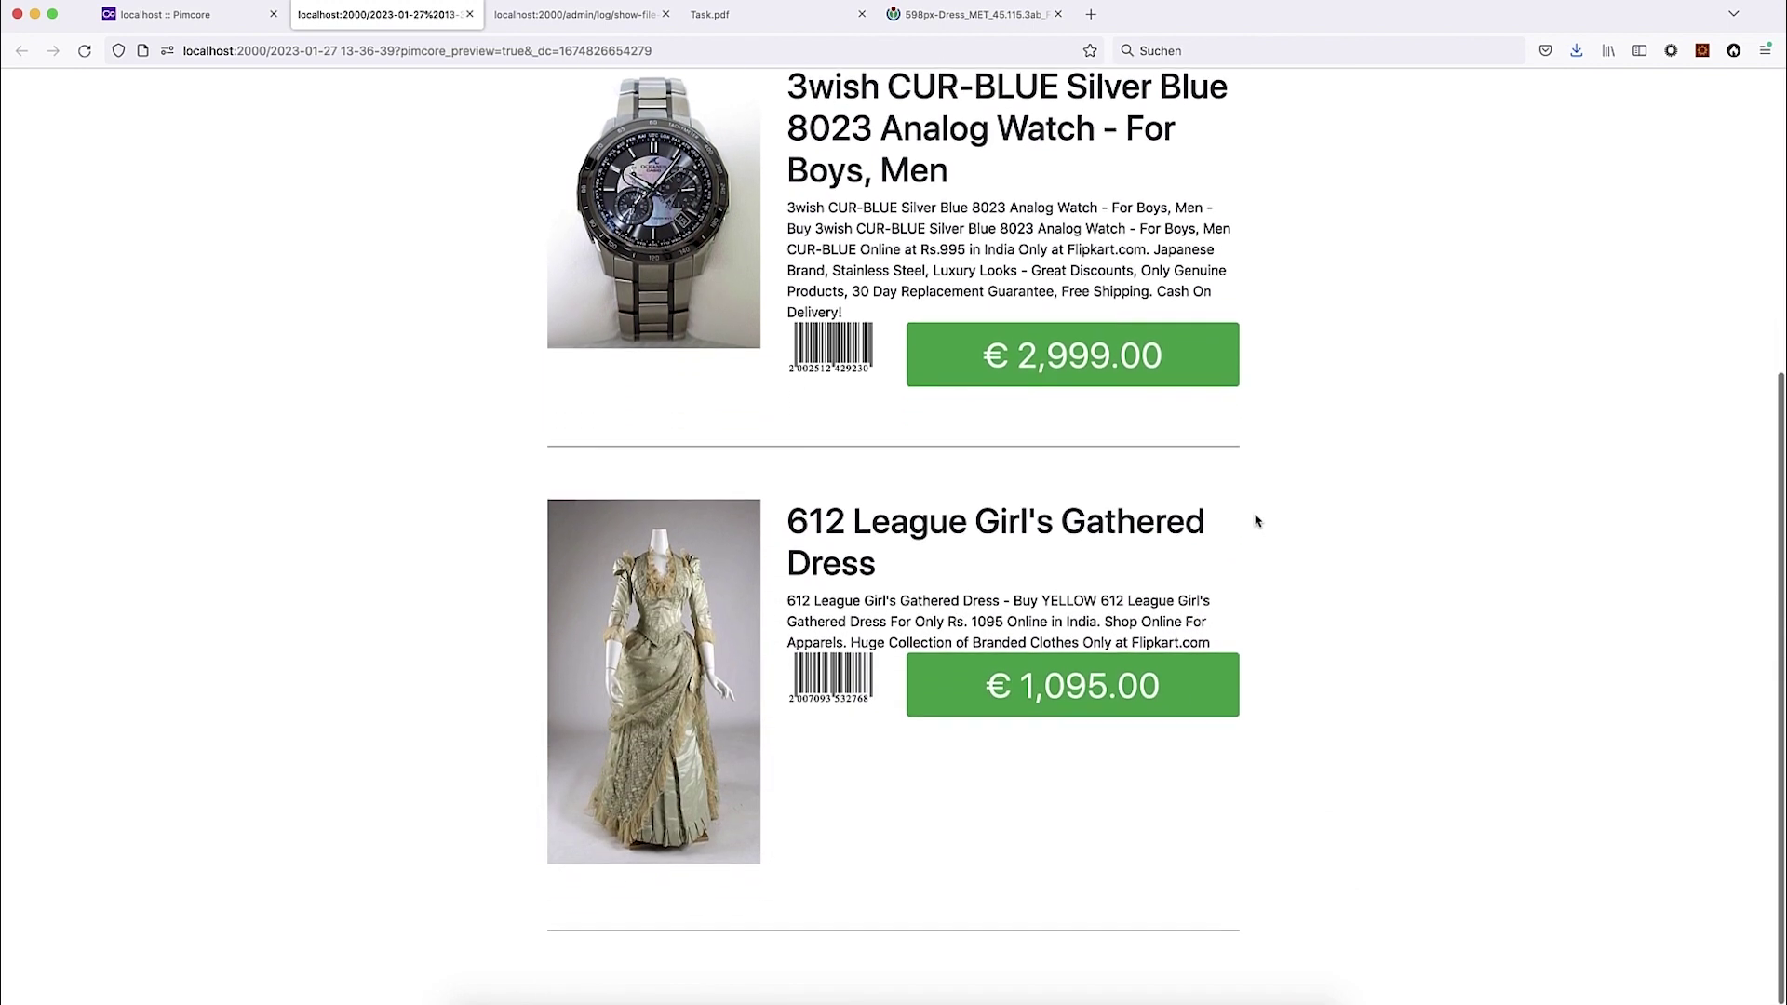
scroll(1255, 521, up, 5)
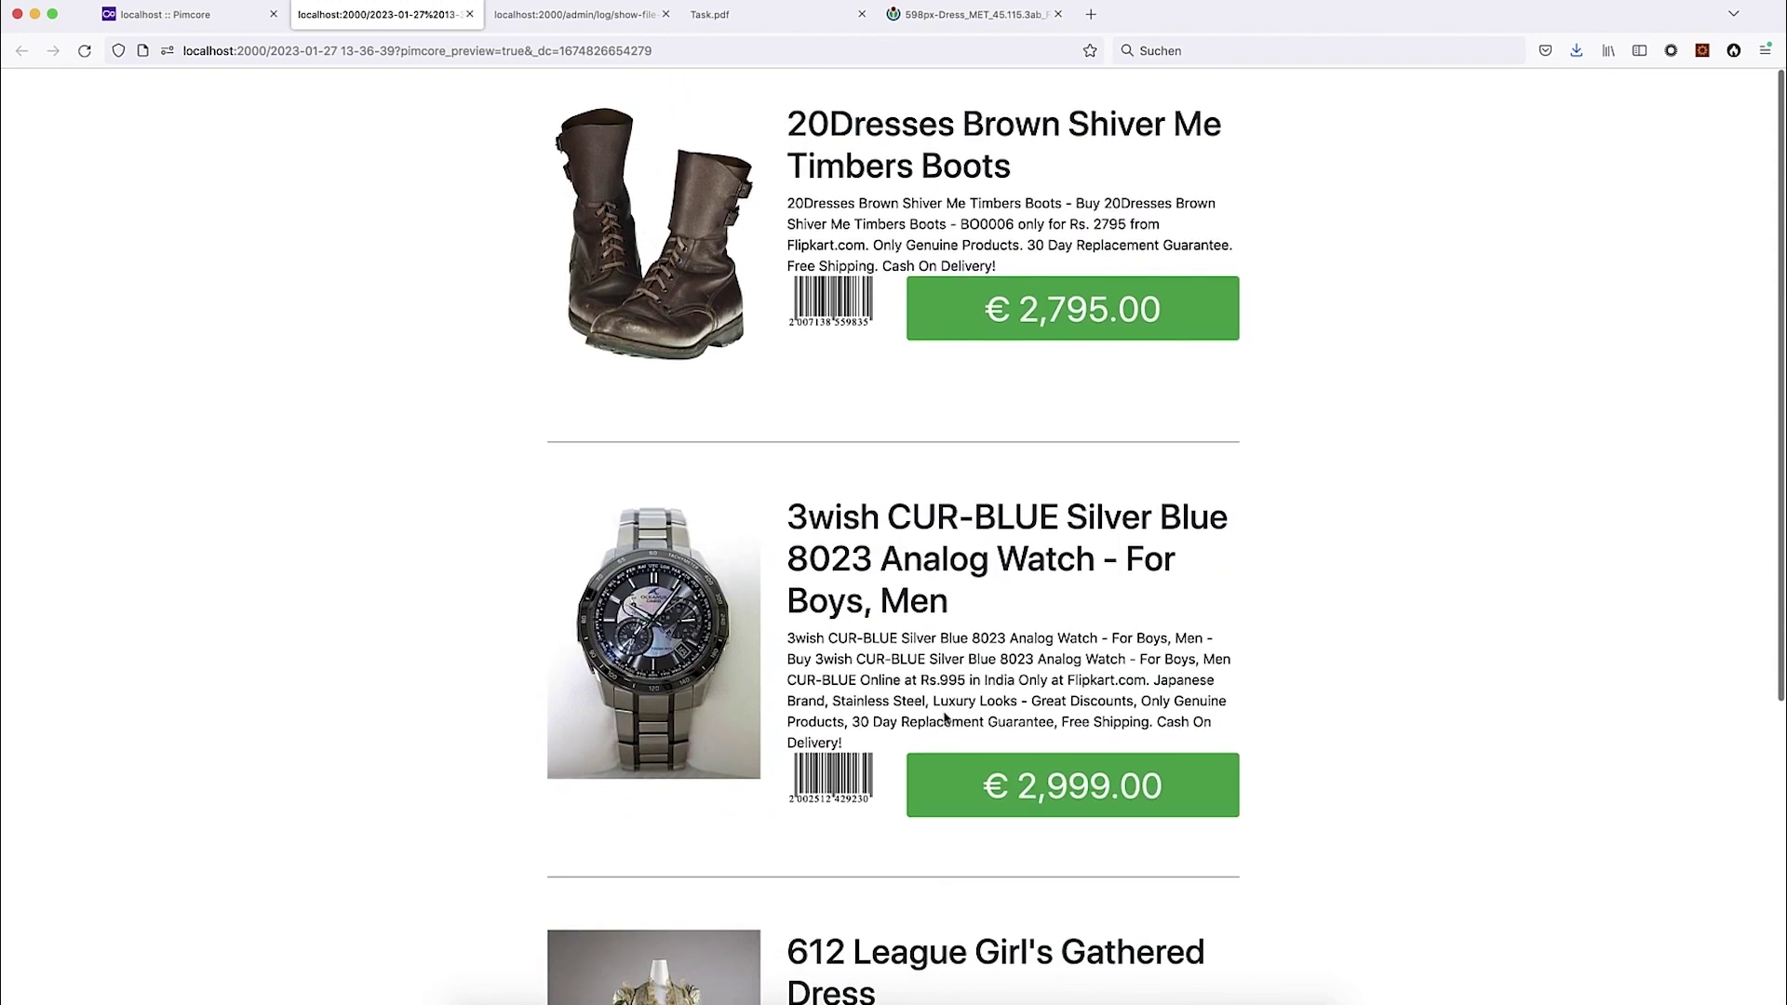
scroll(944, 716, down, 5)
scroll(362, 462, up, 5)
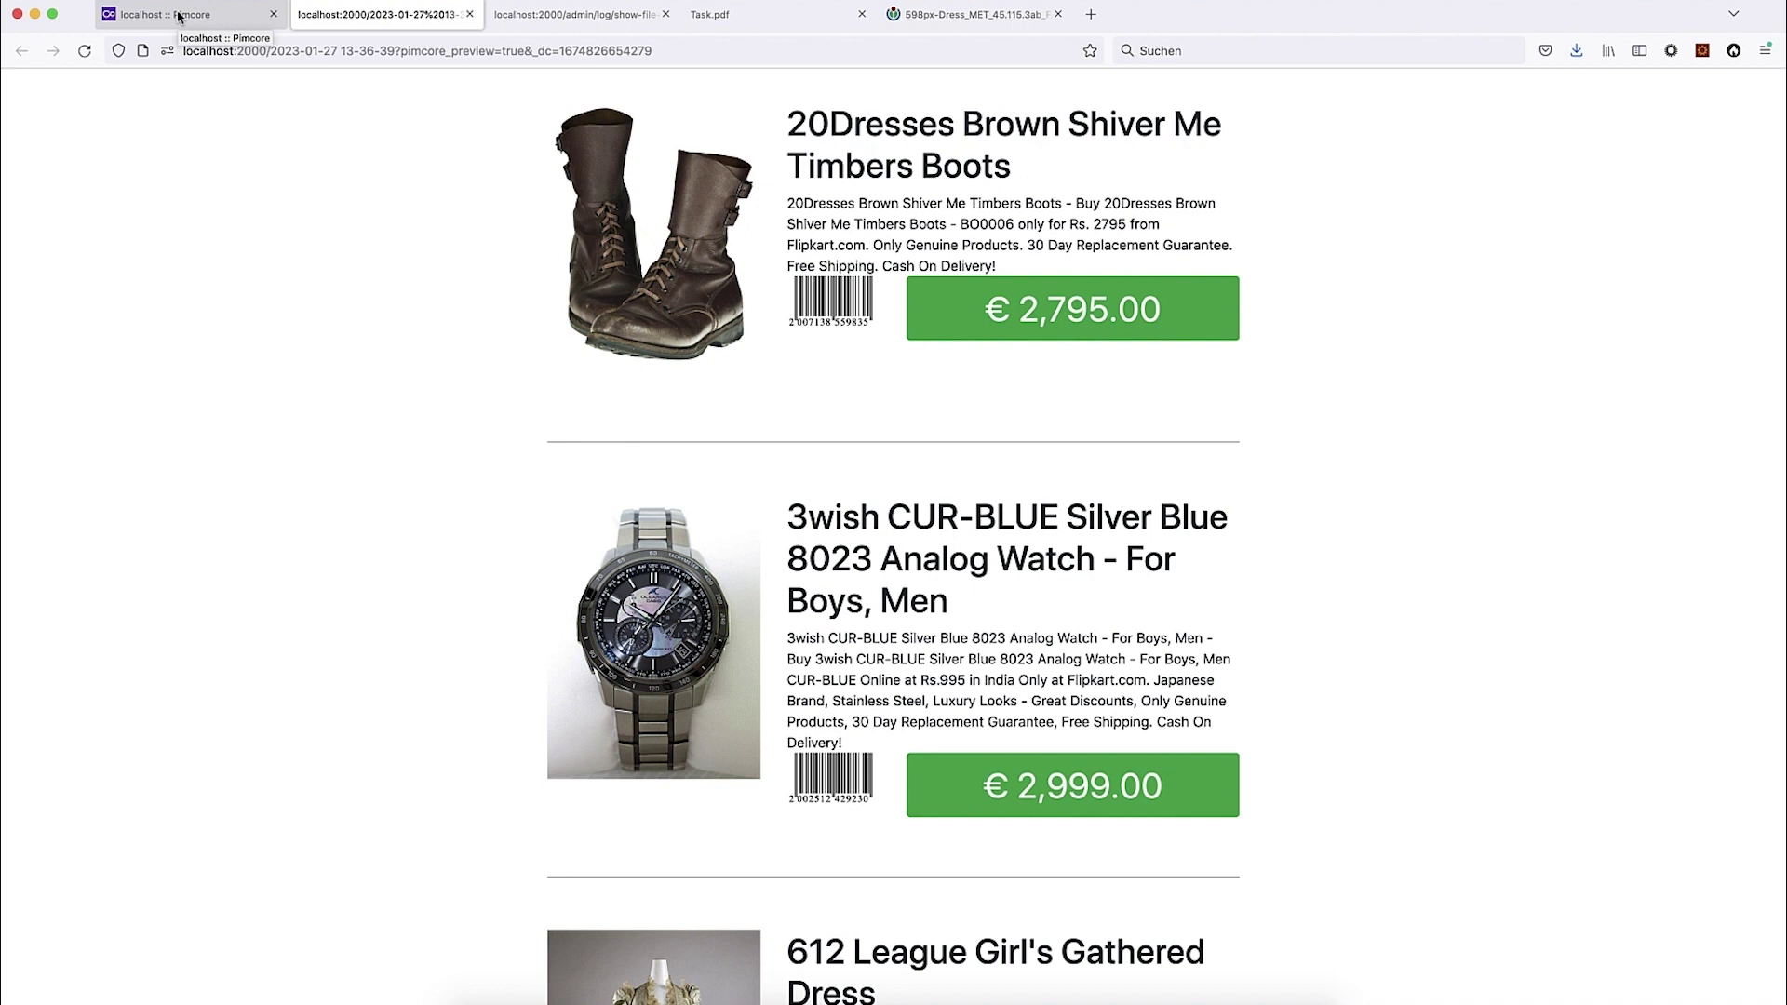
Step: Switch to Task.pdf and review the list of object wizard tasks
click(735, 14)
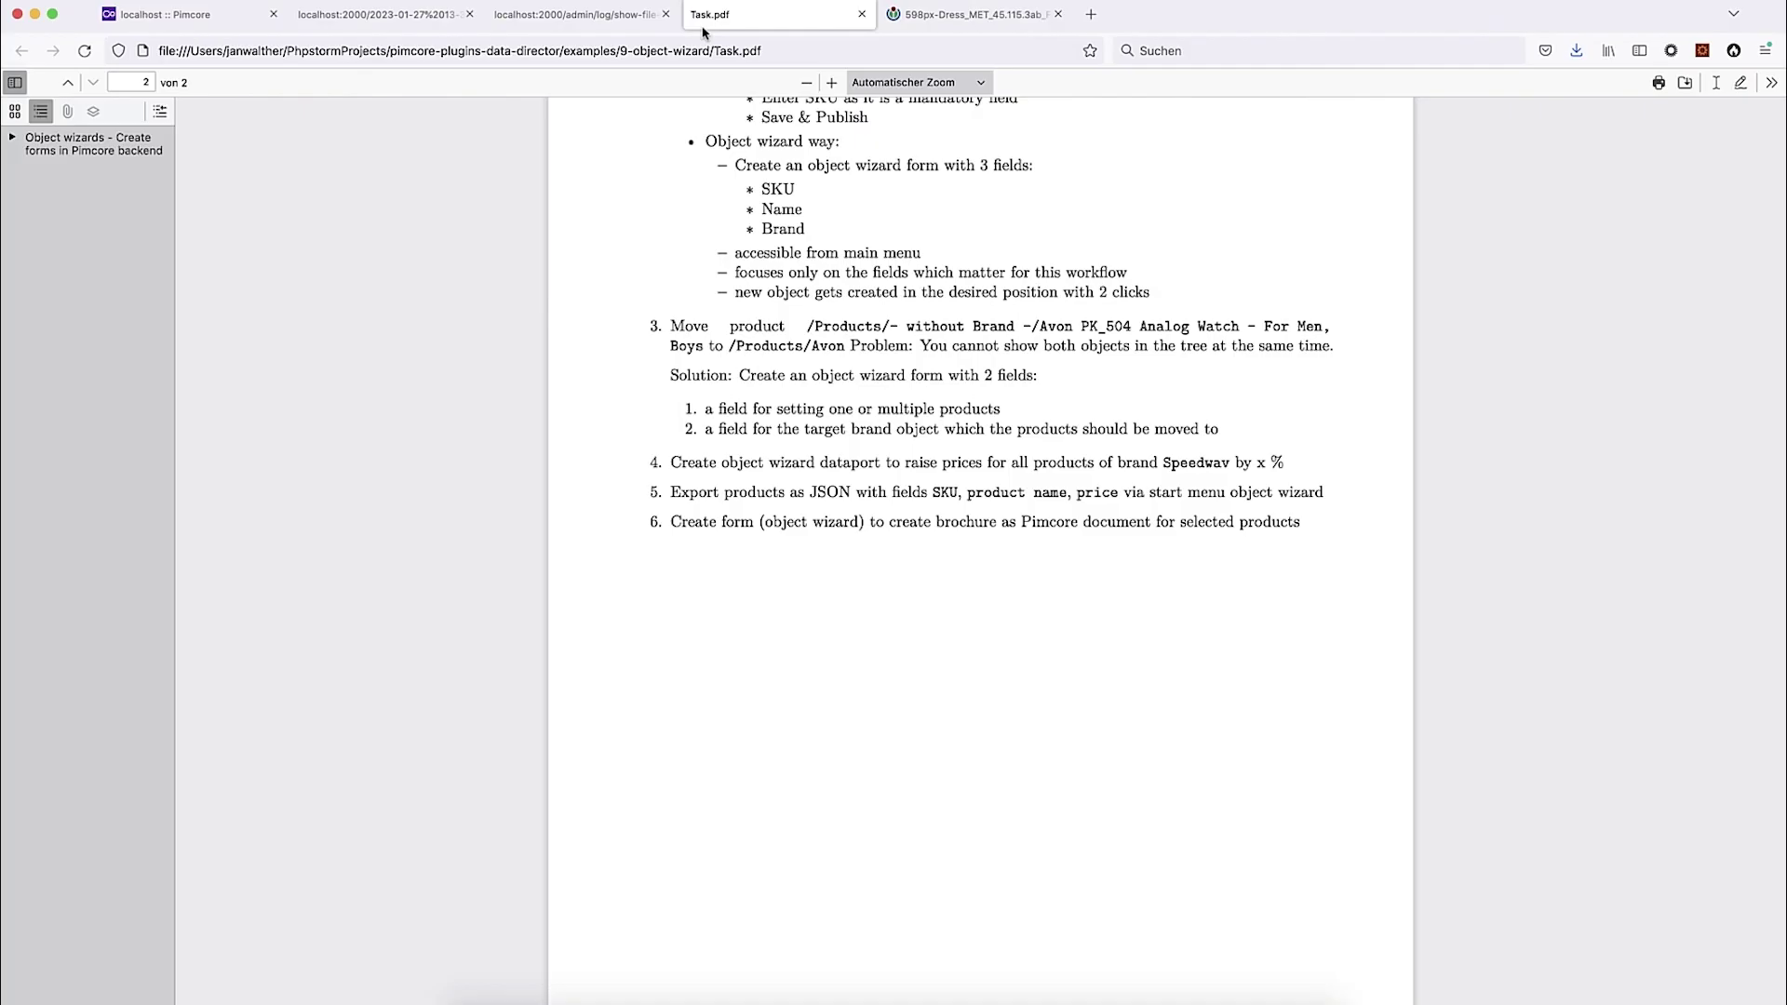
scroll(1368, 414, up, 4)
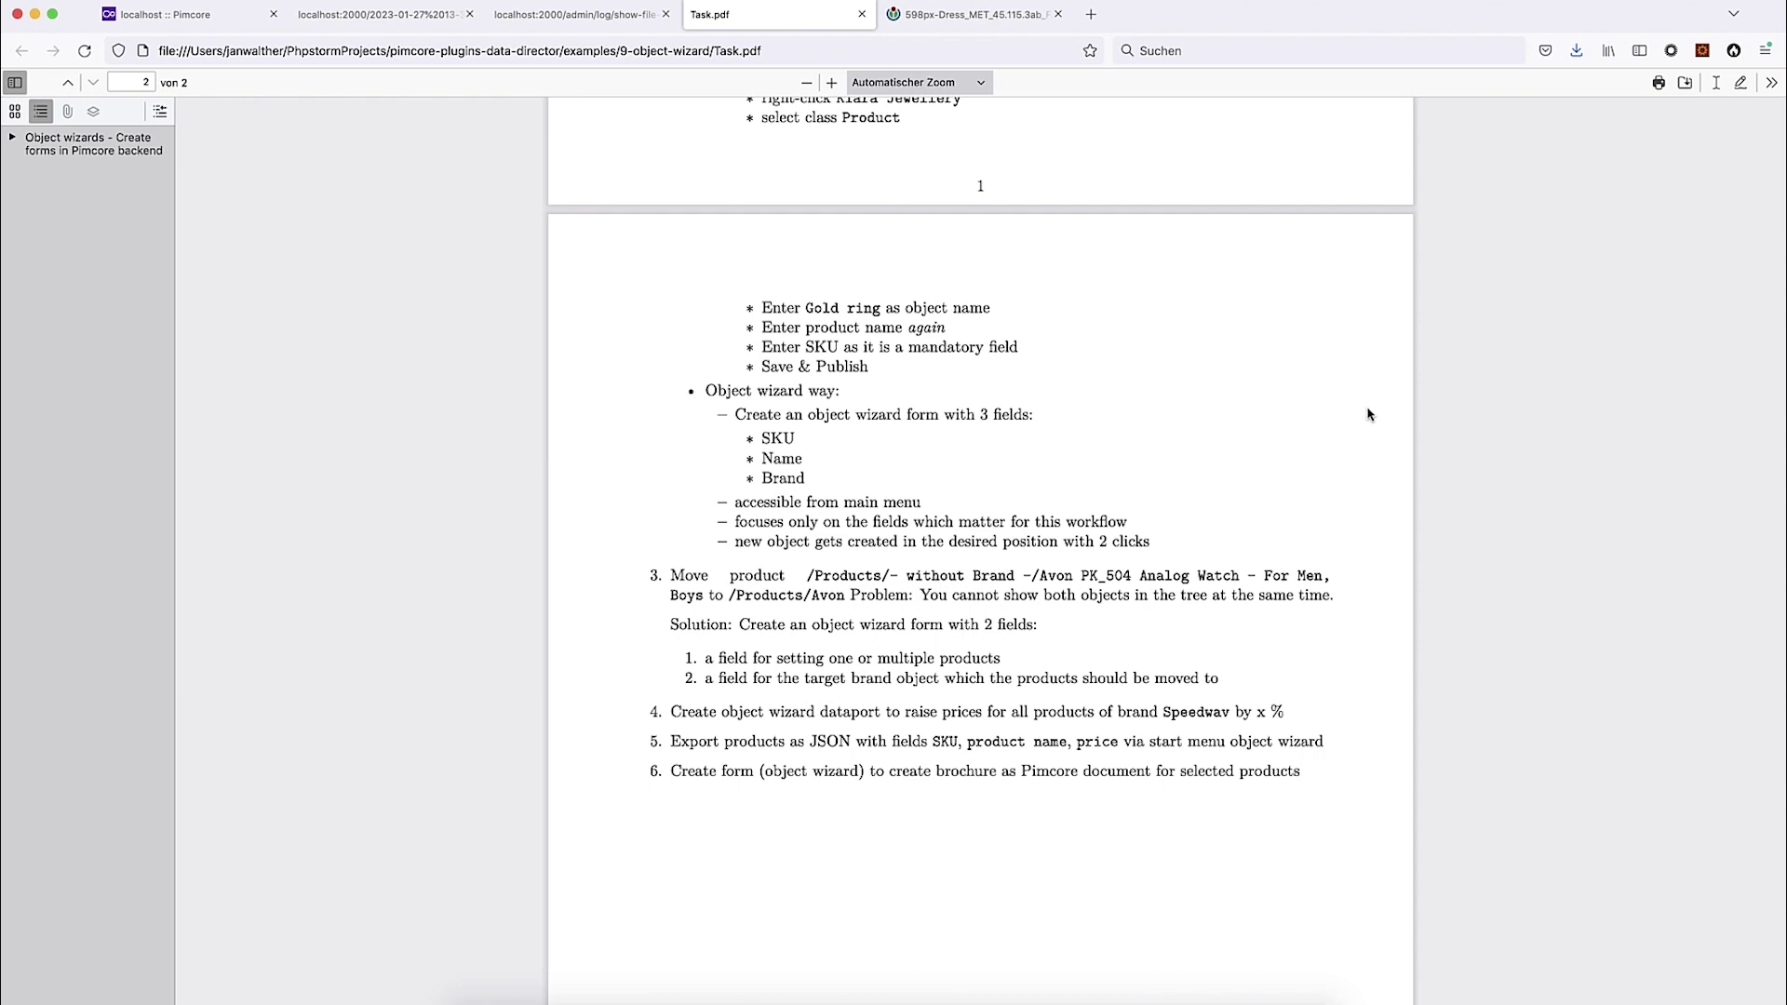